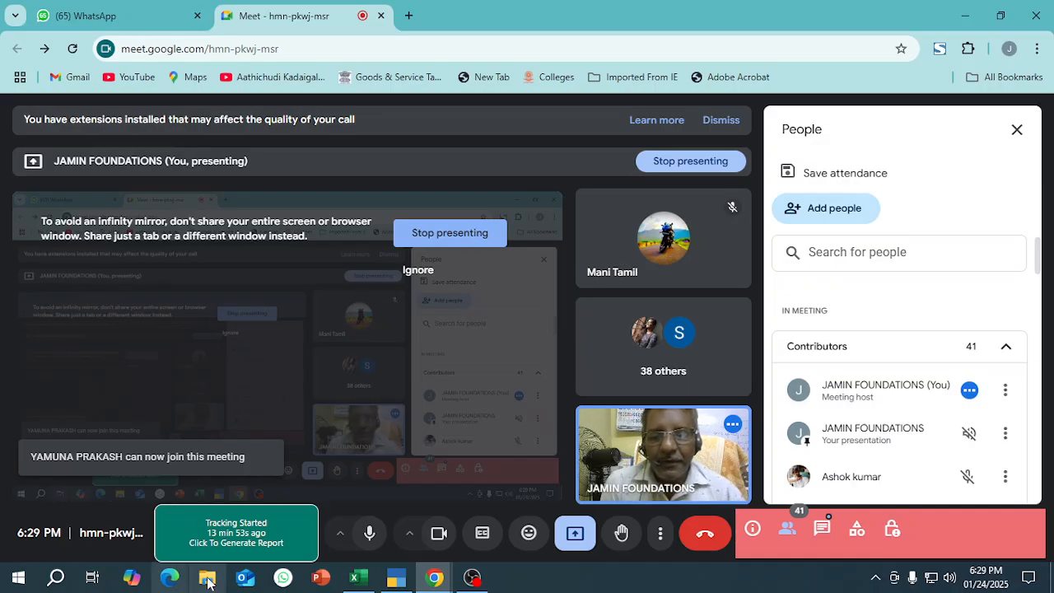
Open the Biiwise details workbook in Excel, enlarge it to 160%, and examine the company-creation task in rows 5 to 7.
{"action": "left_click", "coordinate": [354, 577]}
{"action": "left_click", "coordinate": [453, 244]}
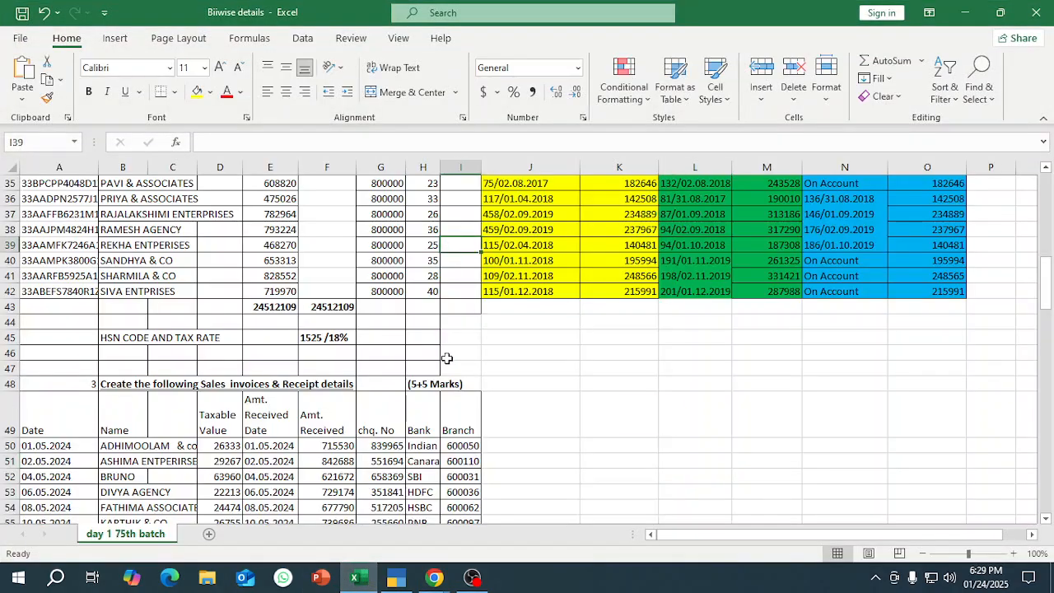
{"action": "scroll", "coordinate": [445, 346], "scroll_direction": "up", "scroll_amount": 11}
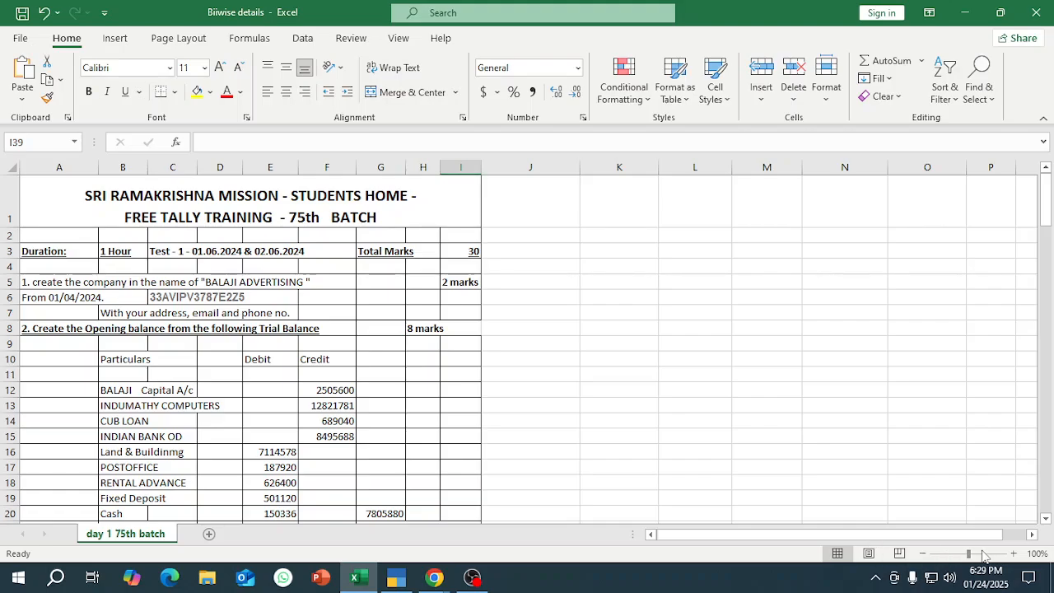
{"action": "left_click_drag", "start_coordinate": [970, 553], "coordinate": [980, 556]}
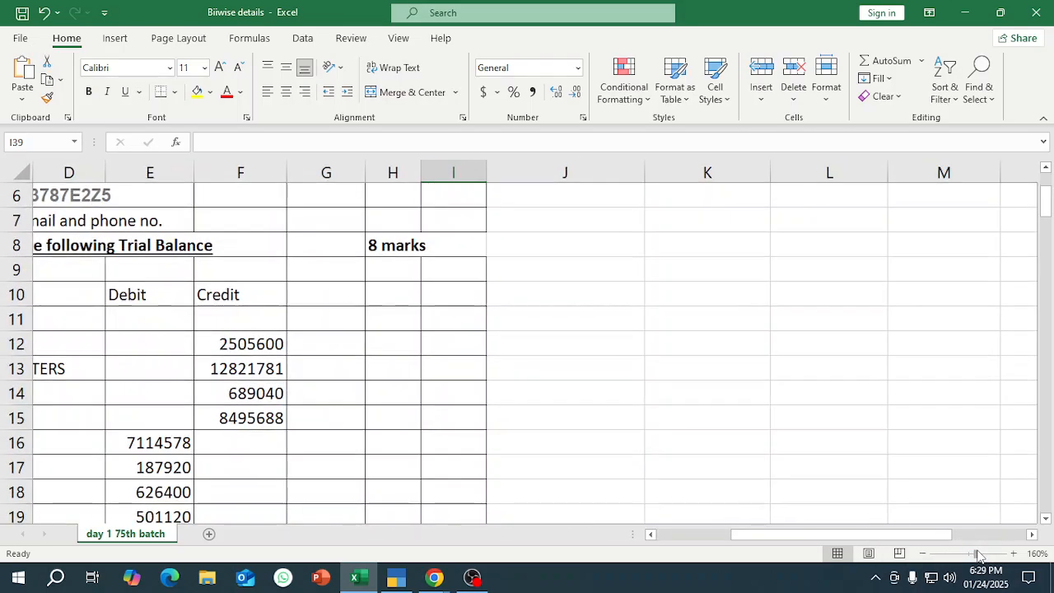
{"action": "left_click_drag", "start_coordinate": [733, 534], "coordinate": [651, 535]}
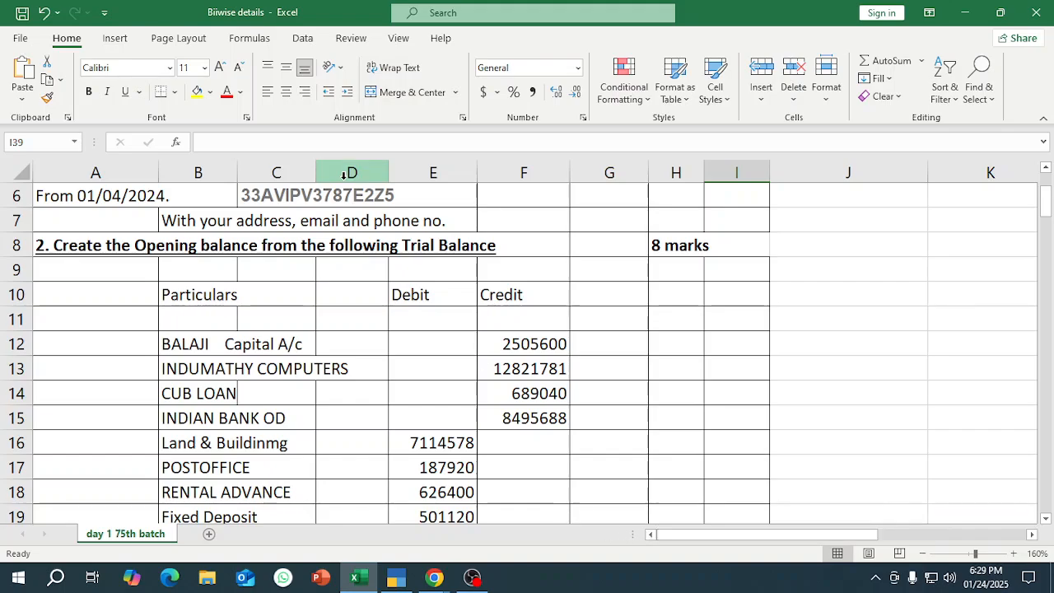
{"action": "left_click", "coordinate": [272, 198]}
{"action": "scroll", "coordinate": [259, 239], "scroll_direction": "up", "scroll_amount": 2}
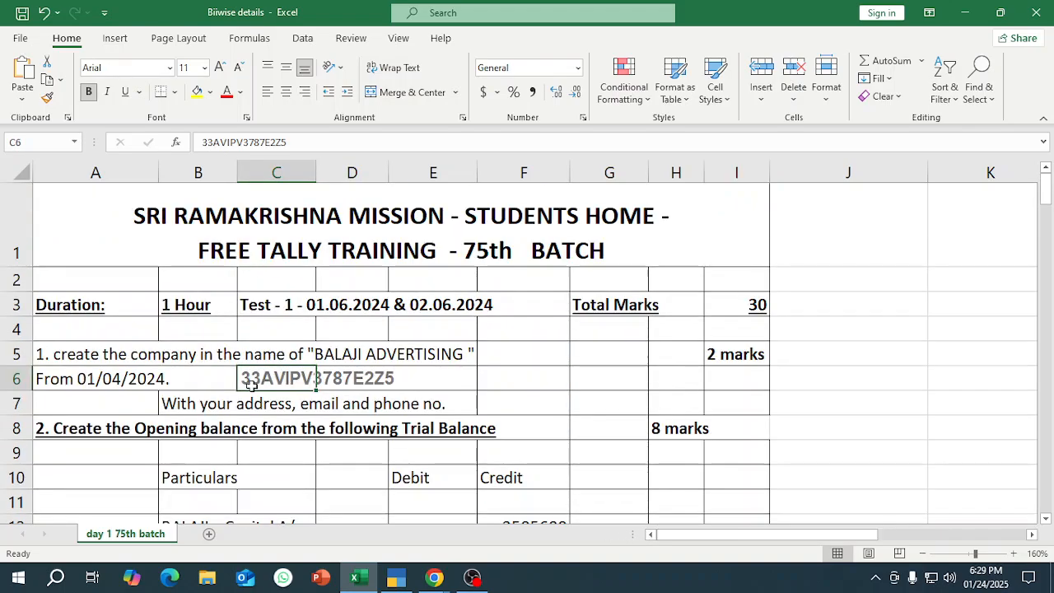
{"action": "left_click", "coordinate": [324, 347]}
{"action": "left_click", "coordinate": [73, 359]}
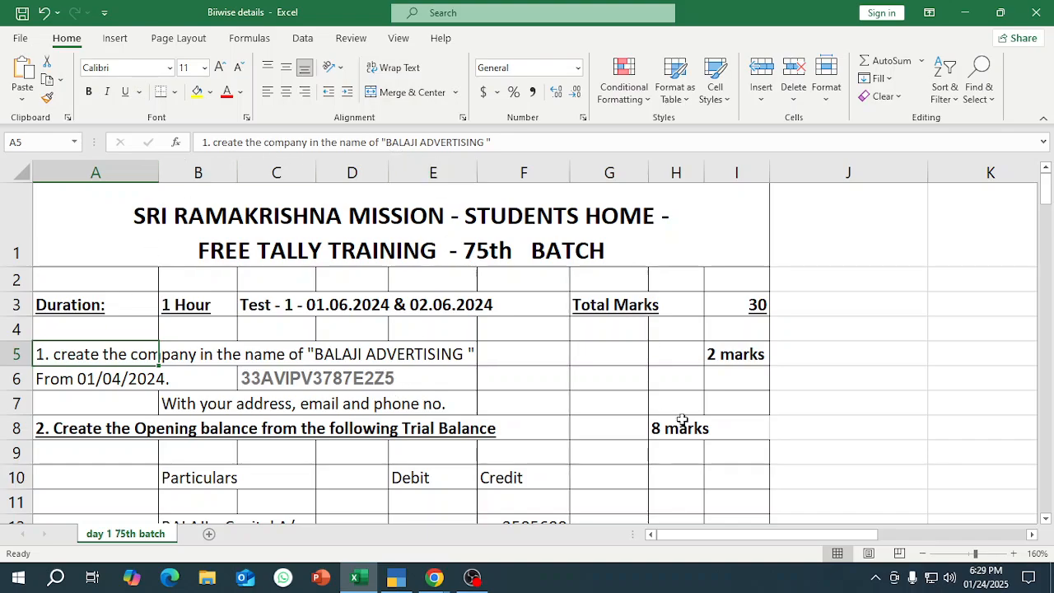
Switch to TallyPrime and enter company name SRINI ADVERTISING - F.Y. 2024-25 with mailing name SRINI ADVERTISING.
{"action": "left_click", "coordinate": [399, 576]}
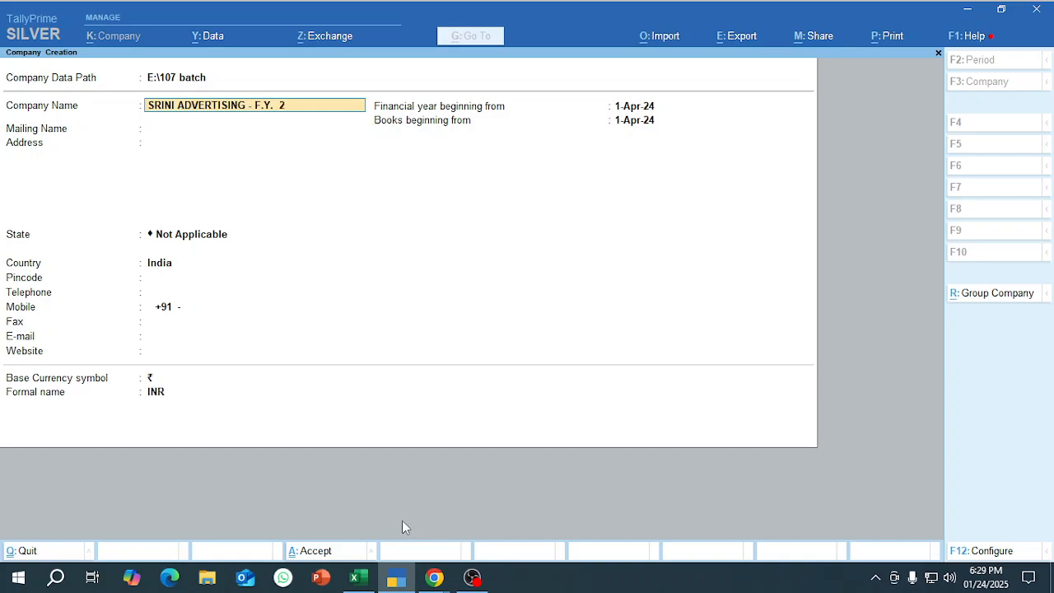
{"action": "type", "text": "5"}
{"action": "key", "text": "Return"}
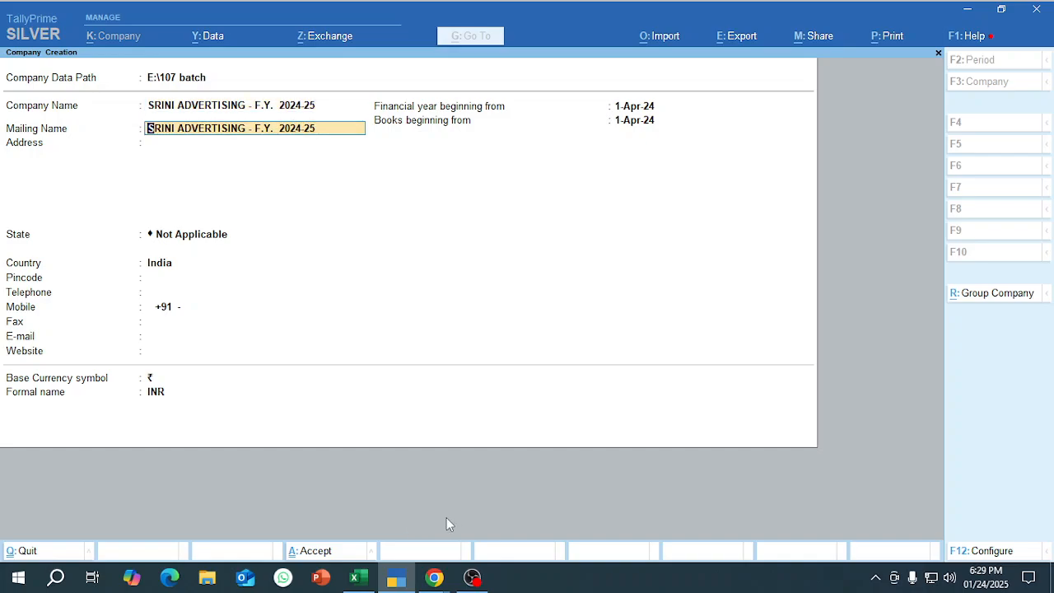
{"action": "key", "text": "BackSpace"}
{"action": "key", "text": "BackSpace"}
{"action": "key", "text": "BackSpace"}
{"action": "key", "text": "BackSpace"}
{"action": "key", "text": "BackSpace"}
{"action": "key", "text": "BackSpace"}
{"action": "key", "text": "BackSpace"}
{"action": "key", "text": "BackSpace"}
{"action": "key", "text": "BackSpace"}
{"action": "key", "text": "BackSpace"}
{"action": "key", "text": "BackSpace"}
{"action": "key", "text": "Return"}
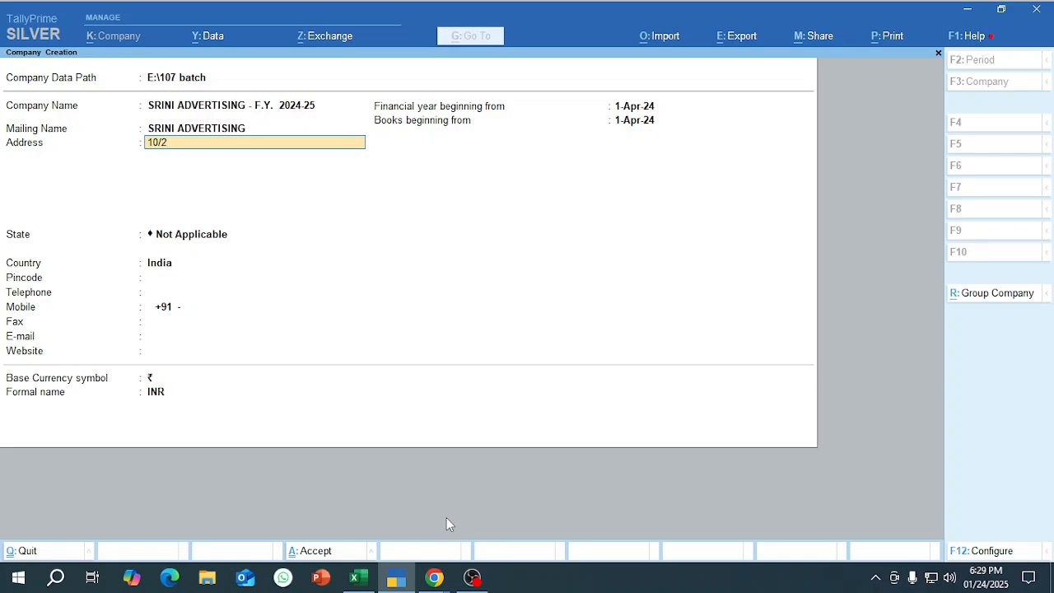
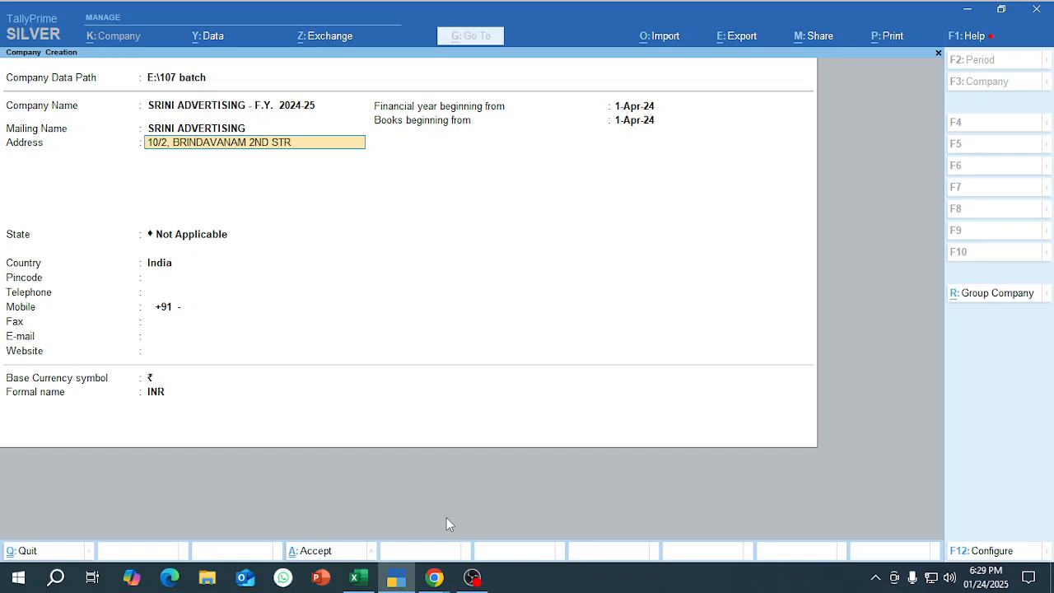
Fill in the company's three-line postal address.
{"action": "key", "text": "Return"}
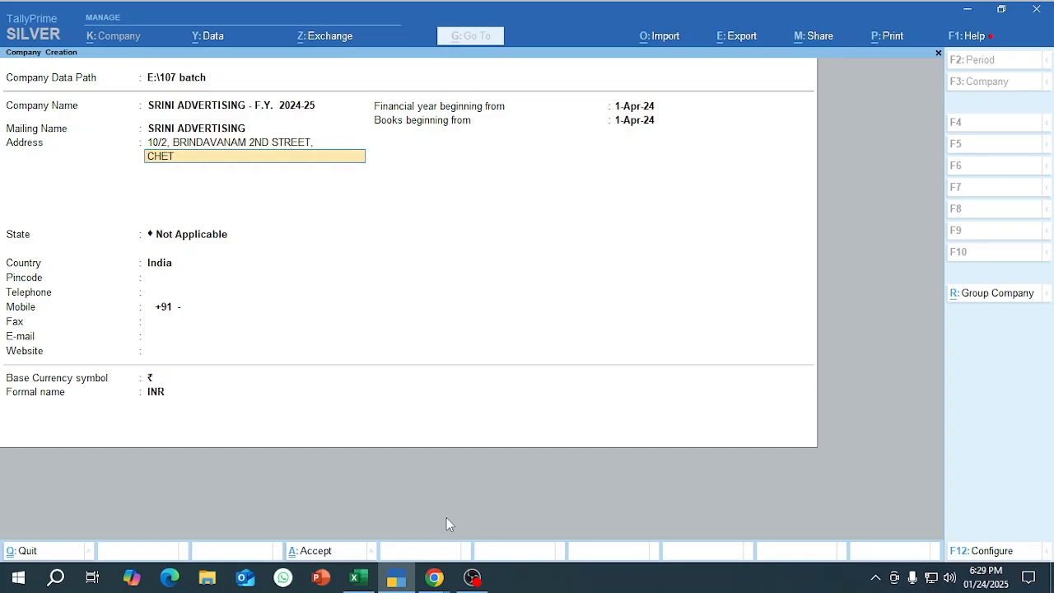
{"action": "key", "text": "Return"}
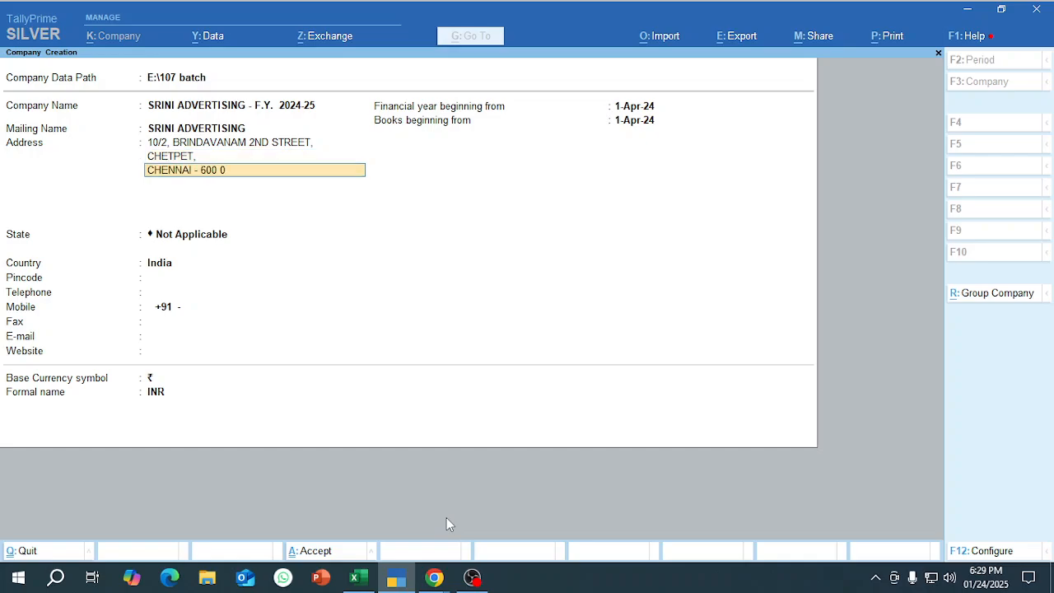
{"action": "key", "text": "Return"}
{"action": "key", "text": "Return"}
Set the company's state to Tamil Nadu, keep India as the country, and enter the pincode.
{"action": "type", "text": "T"}
{"action": "key", "text": "super+a"}
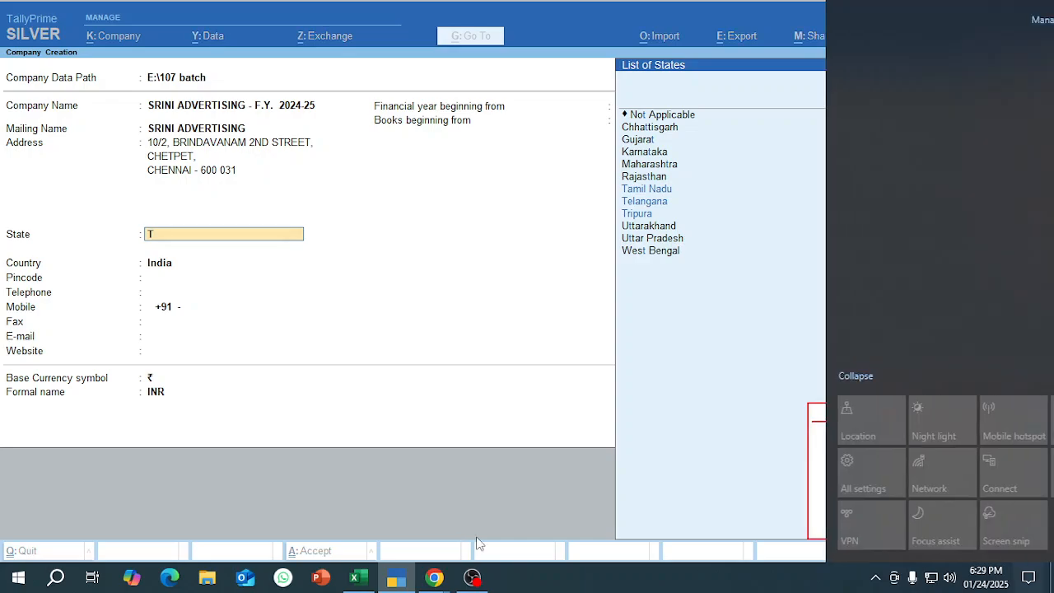
{"action": "key", "text": "Return"}
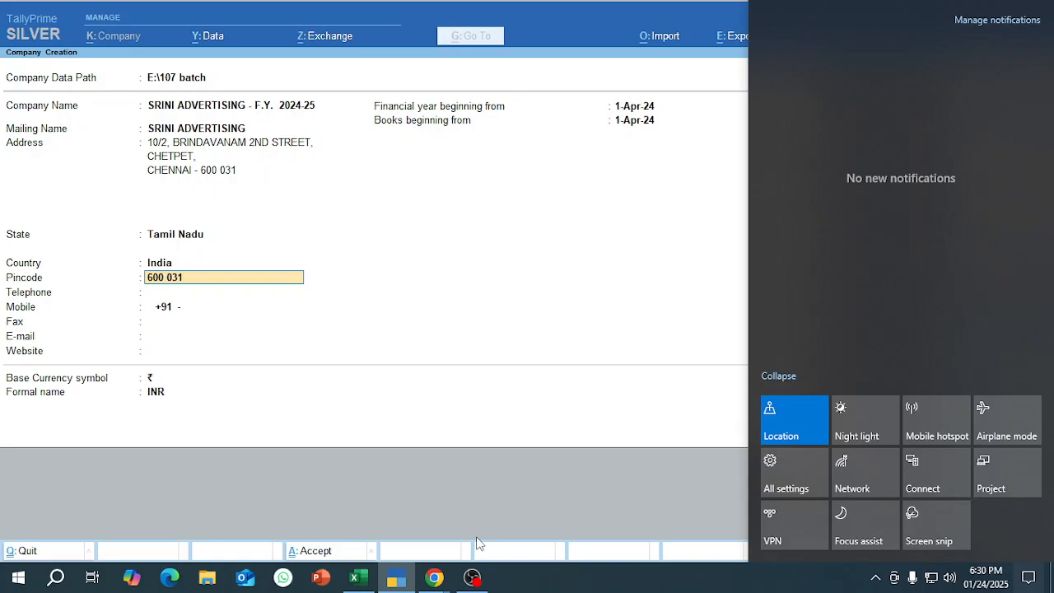
{"action": "key", "text": "Return"}
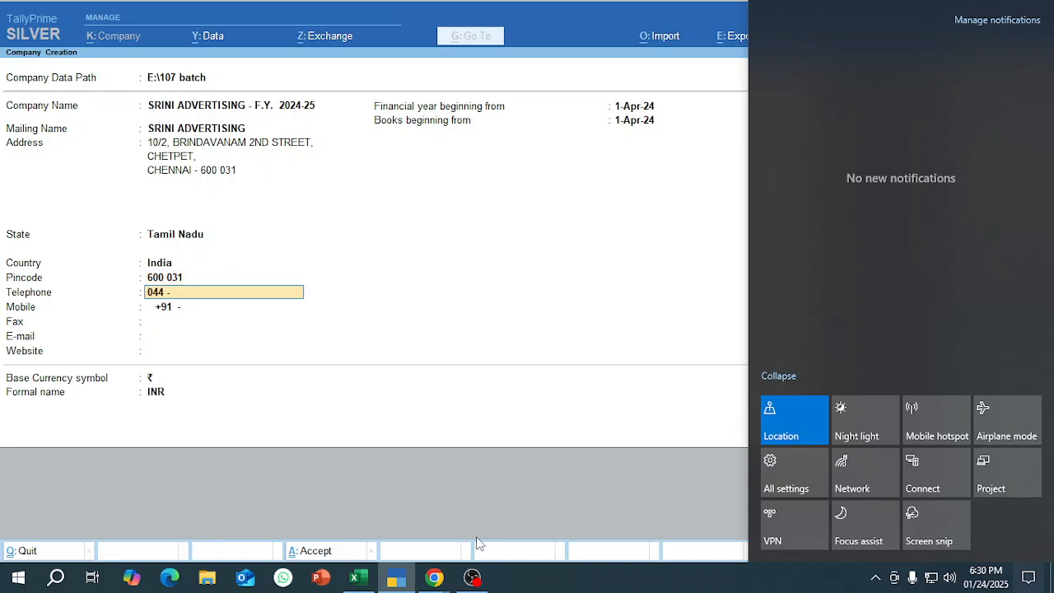
Enter the company's telephone and mobile numbers, leaving the fax number blank.
{"action": "key", "text": "Return"}
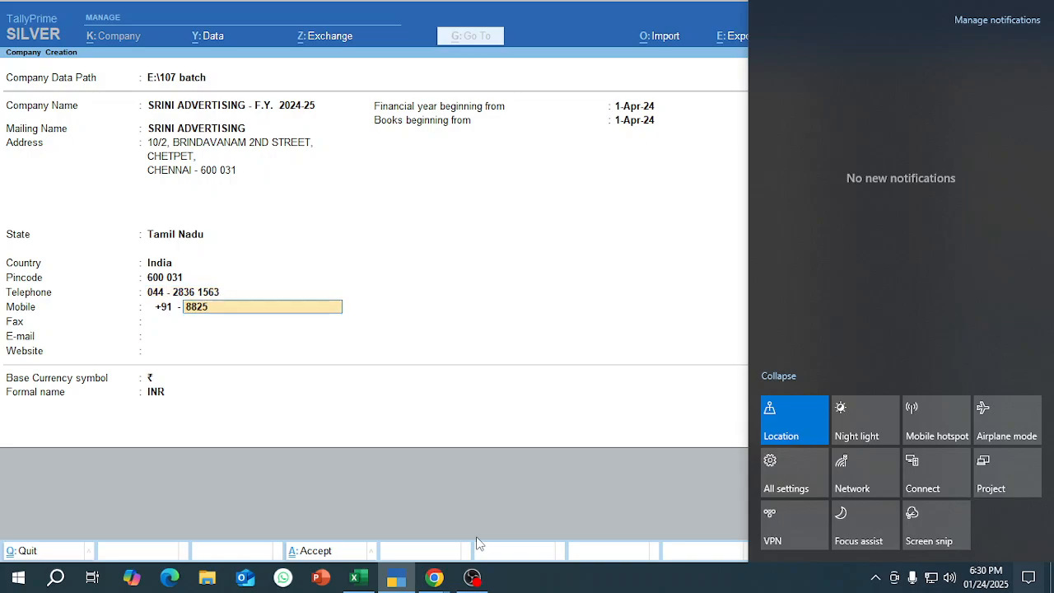
{"action": "key", "text": "Return"}
{"action": "key", "text": "Return"}
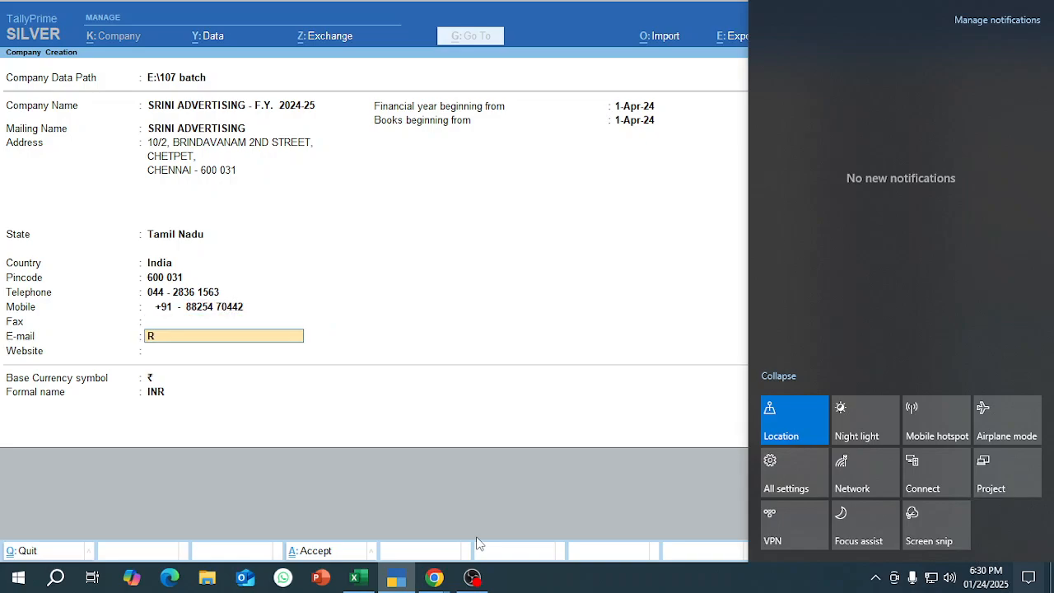
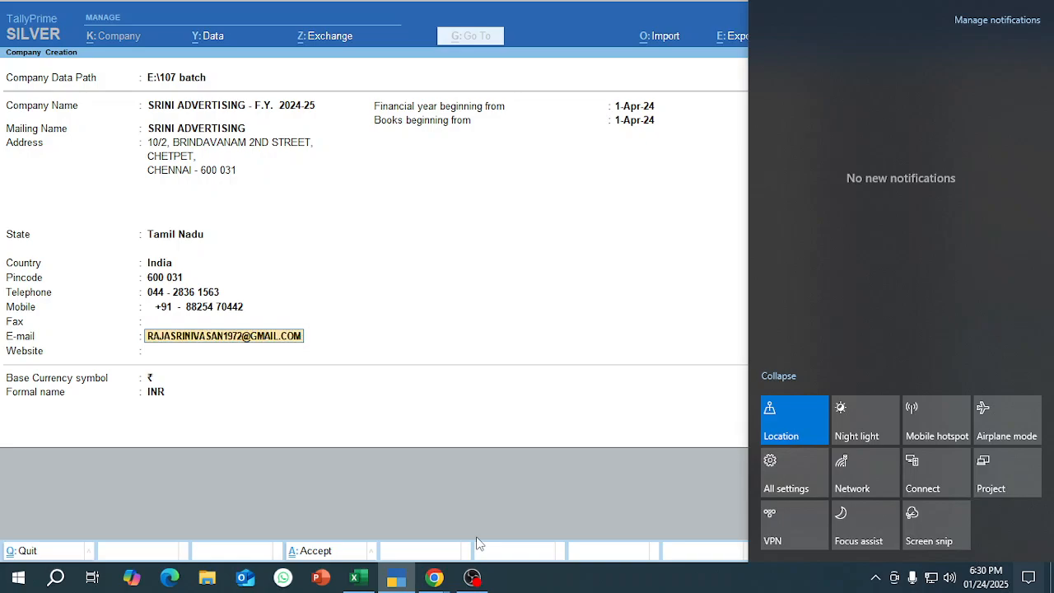
Fill in the company's e-mail address and leave the website blank.
{"action": "key", "text": "Return"}
{"action": "key", "text": "Return"}
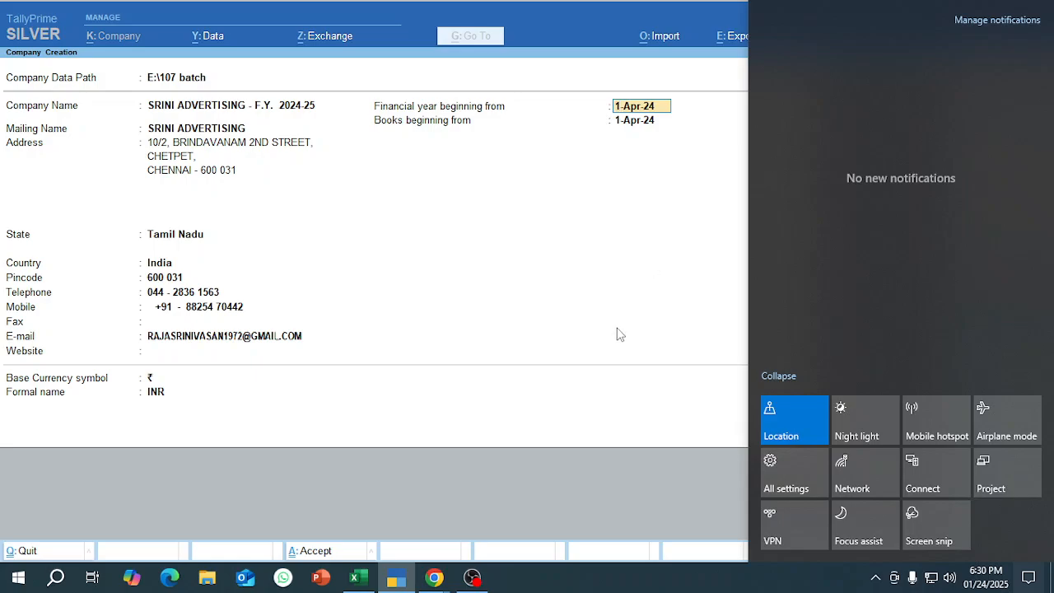
Set the financial year and books beginning dates to 1-Apr-24, keep INR as the currency, and accept the new company.
{"action": "key", "text": "BackSpace"}
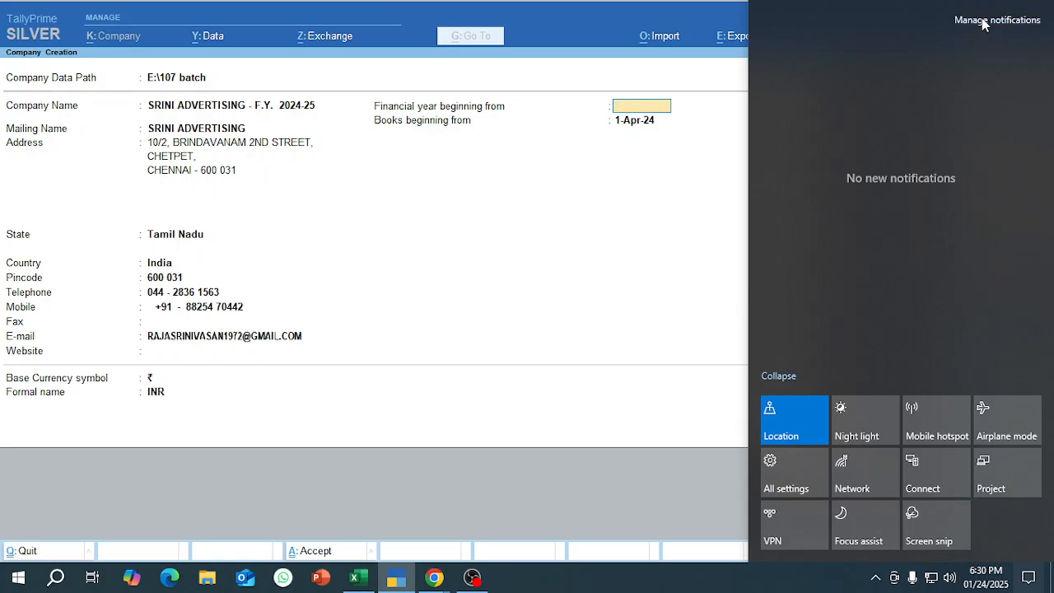
{"action": "left_click", "coordinate": [786, 337]}
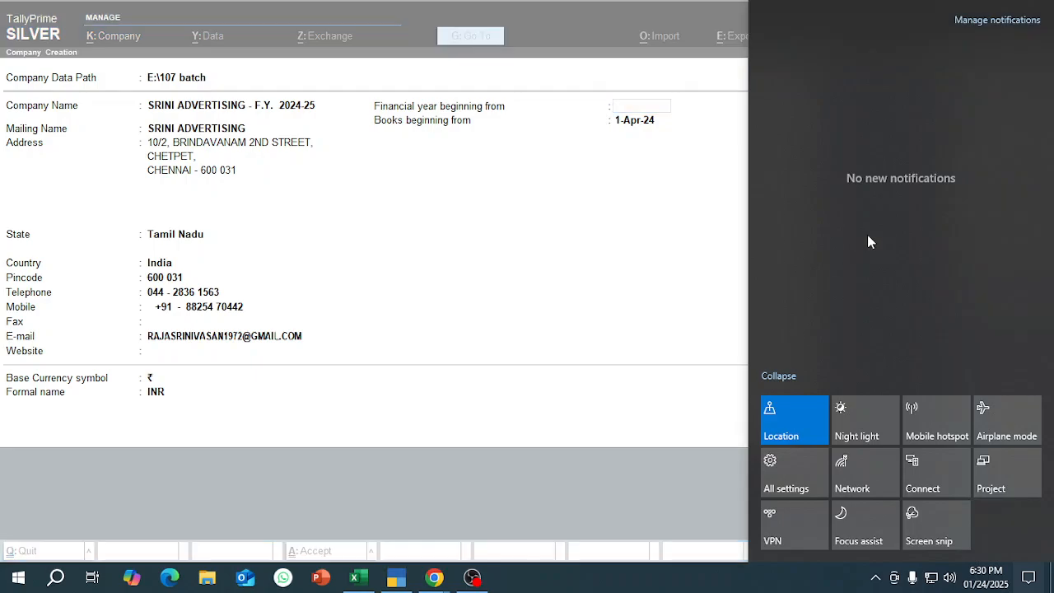
{"action": "left_click", "coordinate": [997, 22]}
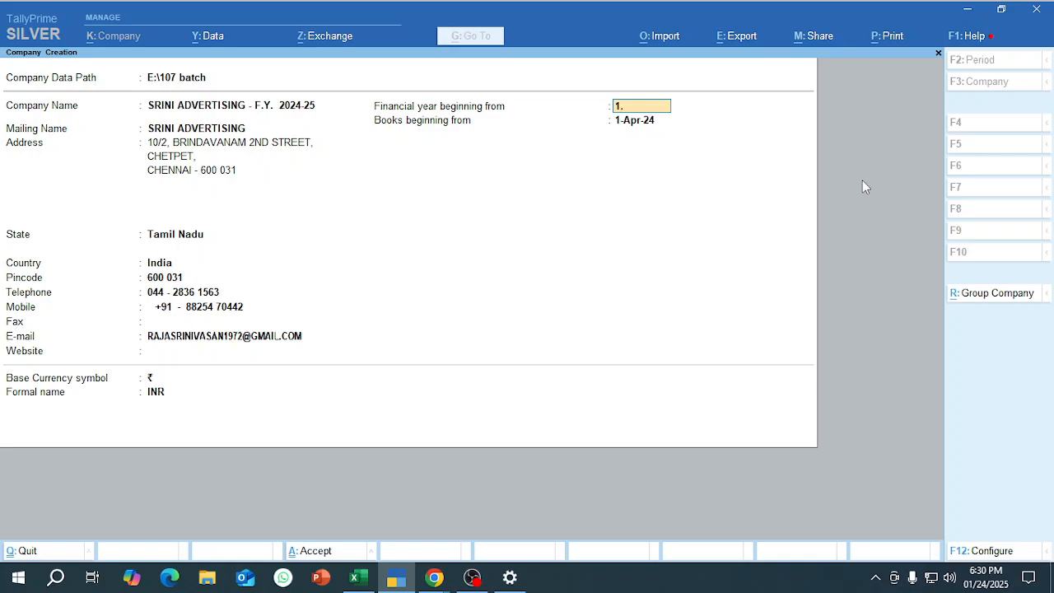
{"action": "key", "text": "Return"}
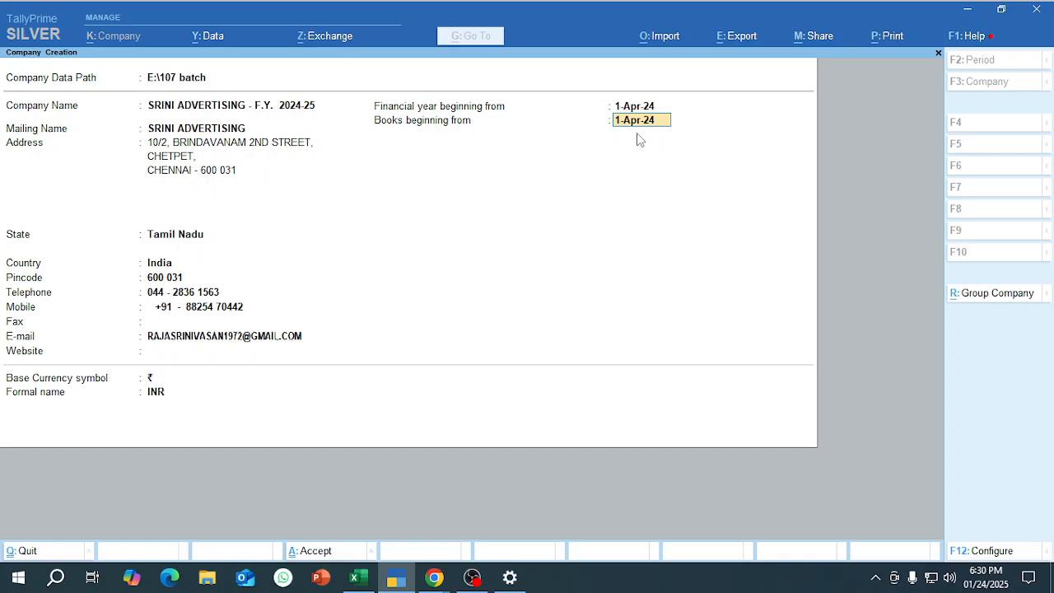
{"action": "key", "text": "Return"}
{"action": "key", "text": "Return"}
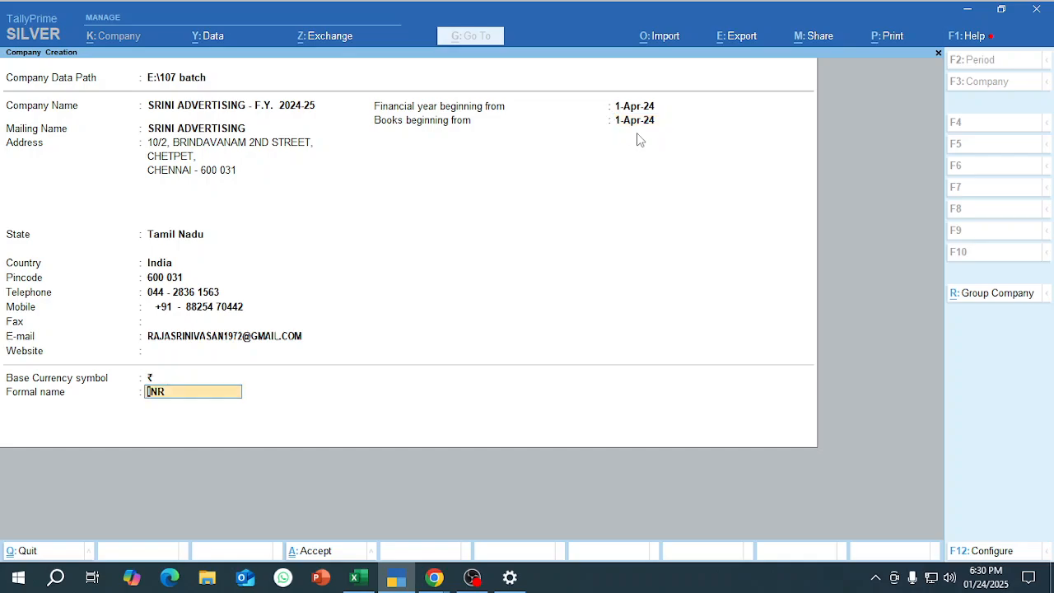
{"action": "key", "text": "Return"}
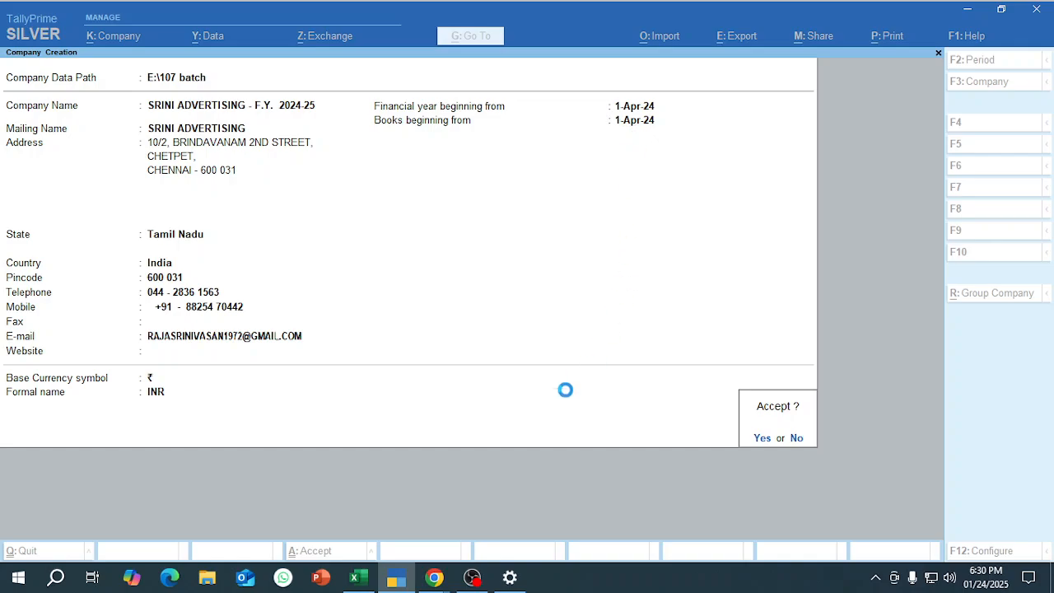
Switch to the Google Meet call and admit all participants waiting to join.
{"action": "mouse_move", "coordinate": [440, 580]}
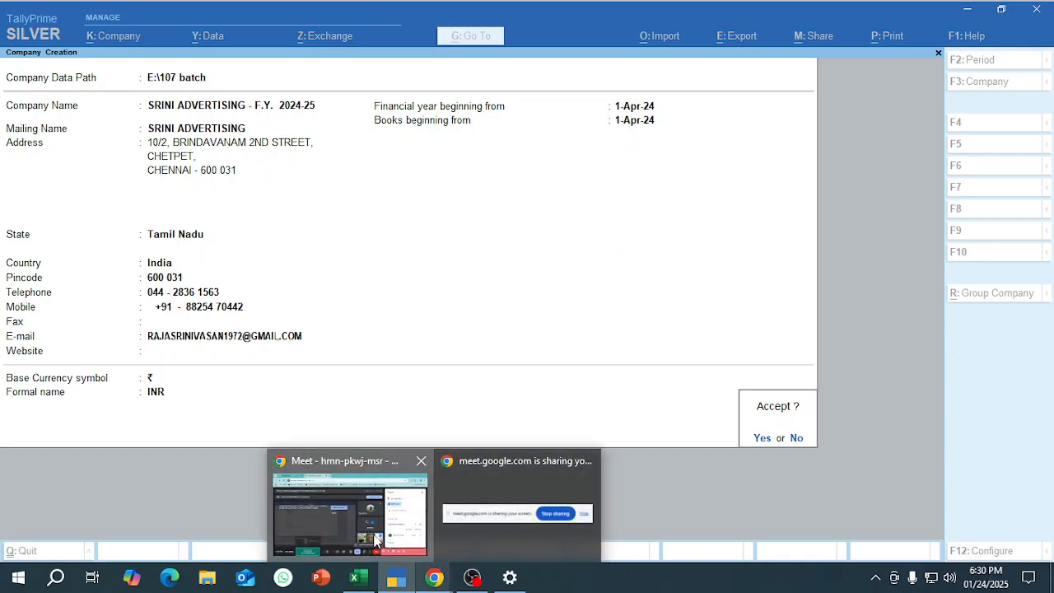
{"action": "left_click", "coordinate": [387, 548]}
{"action": "left_click", "coordinate": [990, 380]}
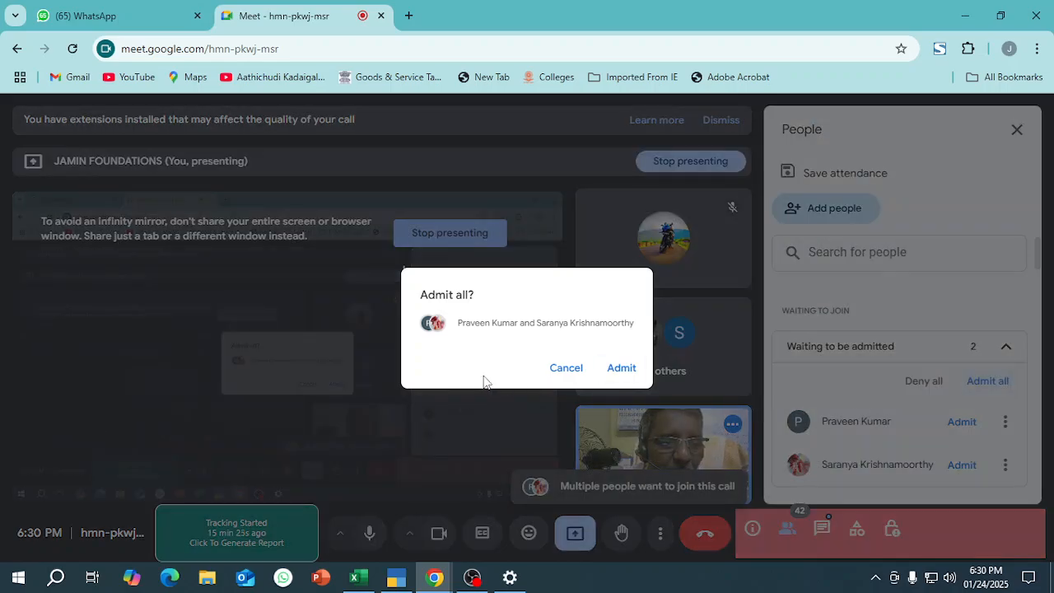
{"action": "left_click", "coordinate": [620, 367]}
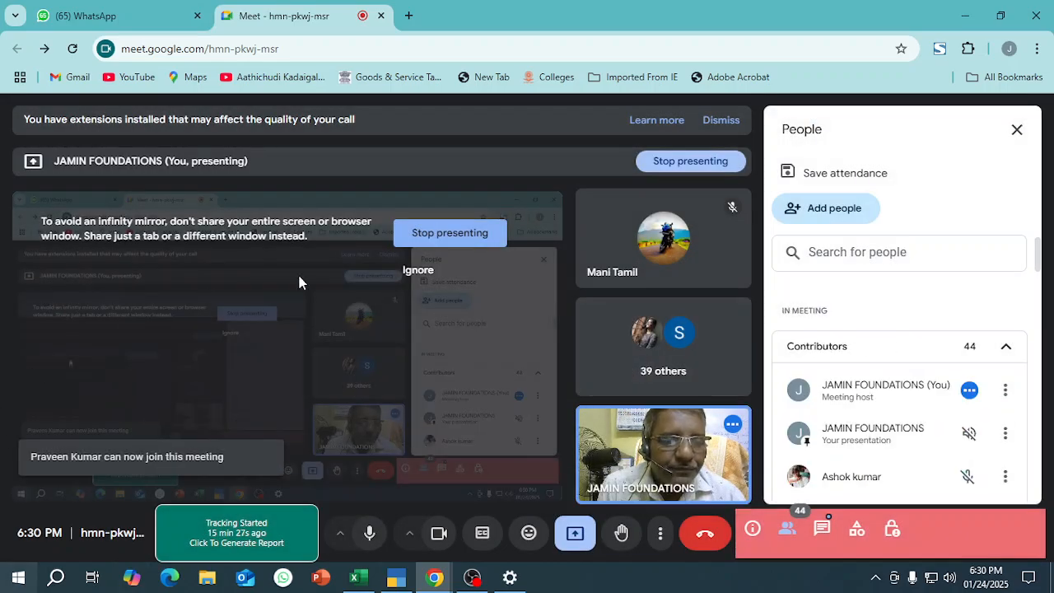
Return to TallyPrime and set Maintain Inventory to No in the company features, leaving Cost Centres and Interest Calculation disabled.
{"action": "mouse_move", "coordinate": [397, 581]}
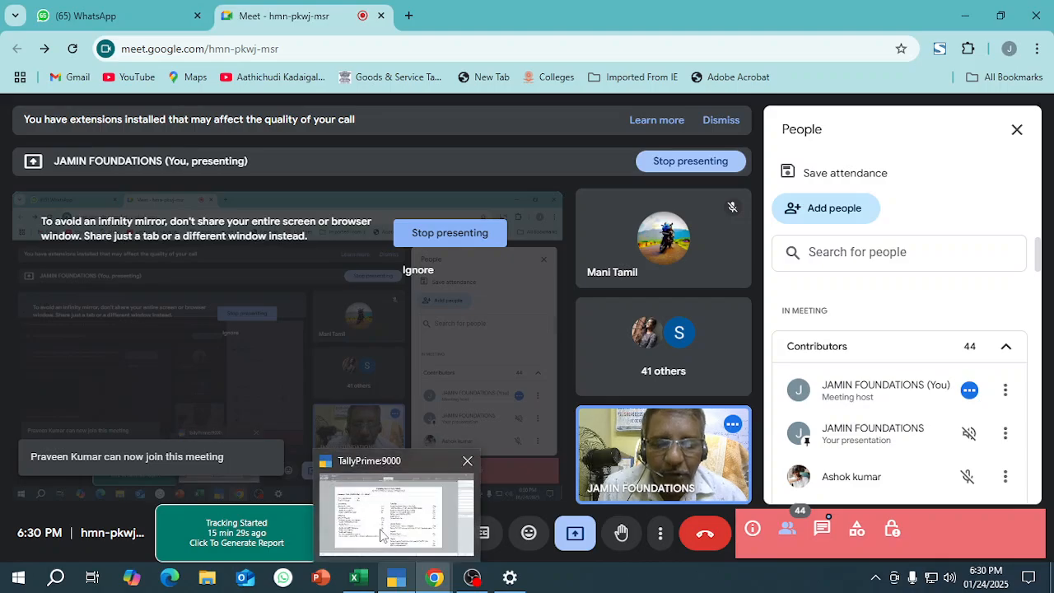
{"action": "left_click", "coordinate": [380, 528]}
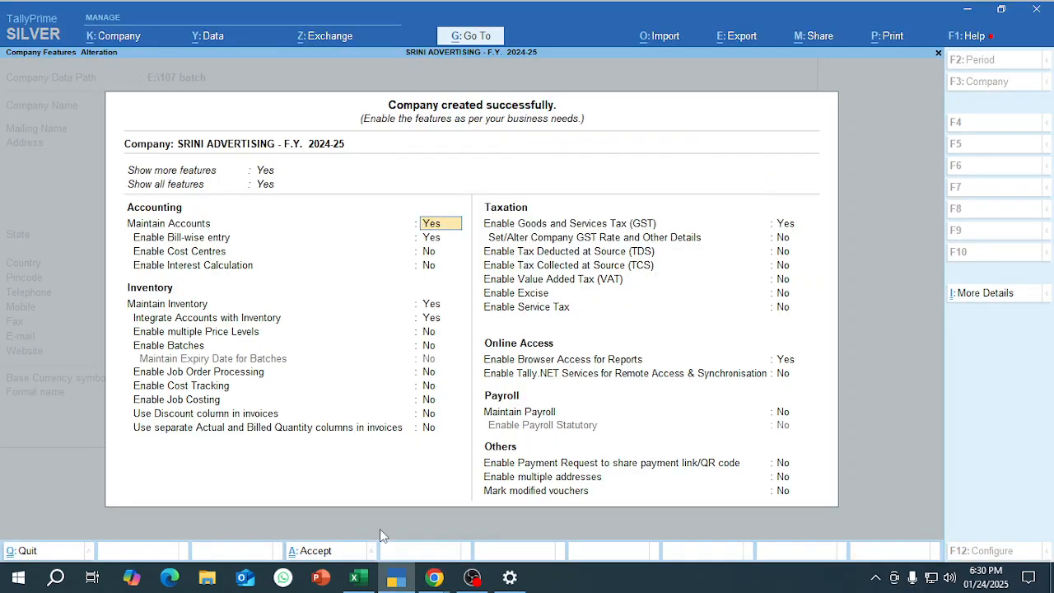
{"action": "key", "text": "Down"}
{"action": "key", "text": "Down"}
{"action": "key", "text": "Down"}
{"action": "key", "text": "Down"}
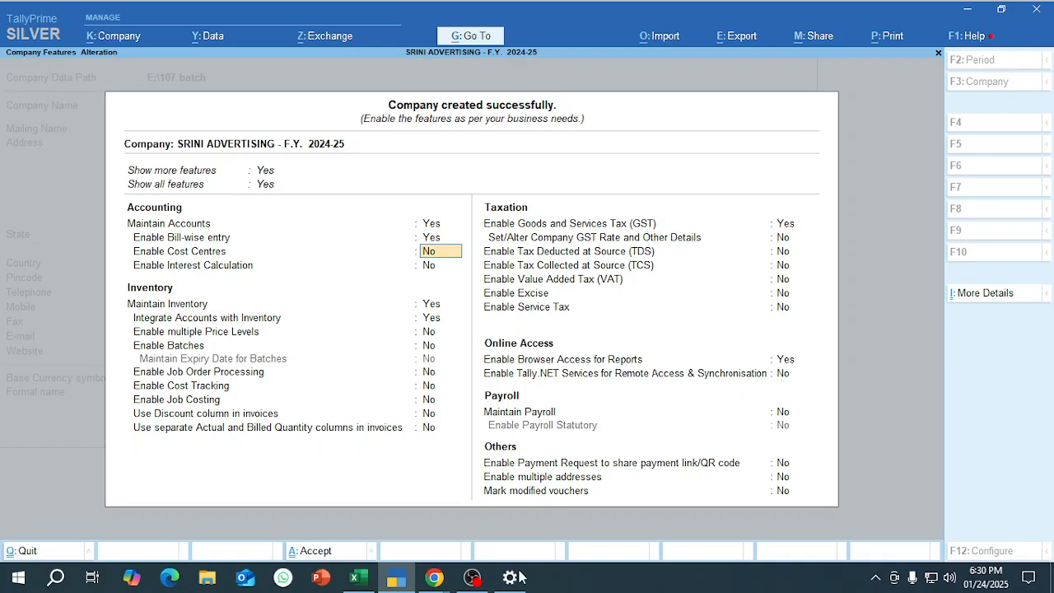
{"action": "key", "text": "n"}
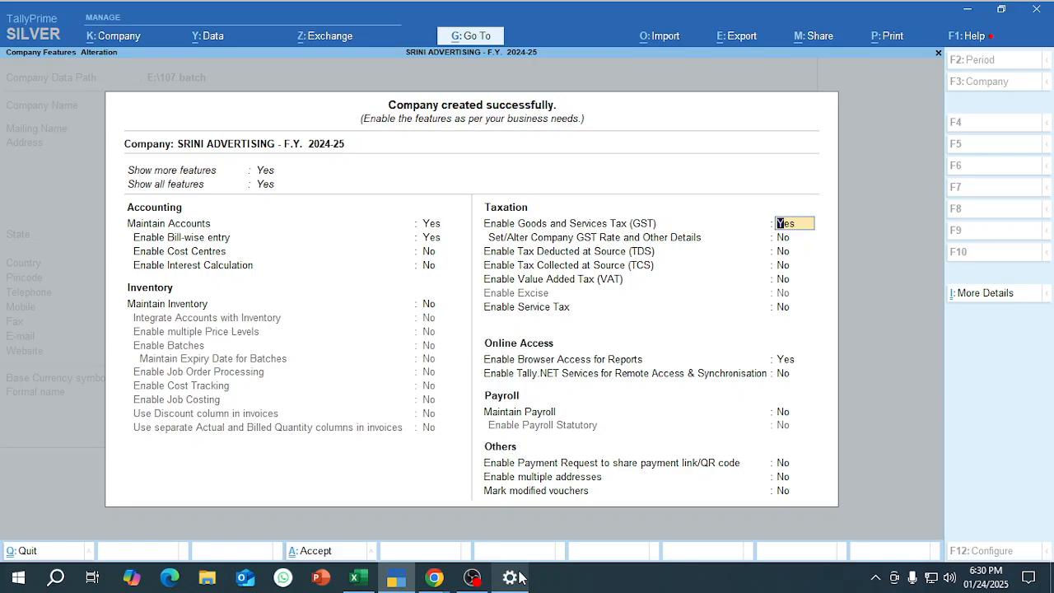
Keep GST enabled and go through its registration details to GSTIN/UIN, keeping Tamil Nadu, Regular type, and No for Assessee of Other Territory.
{"action": "key", "text": "Return"}
{"action": "key", "text": "Return"}
{"action": "key", "text": "Return"}
{"action": "key", "text": "Return"}
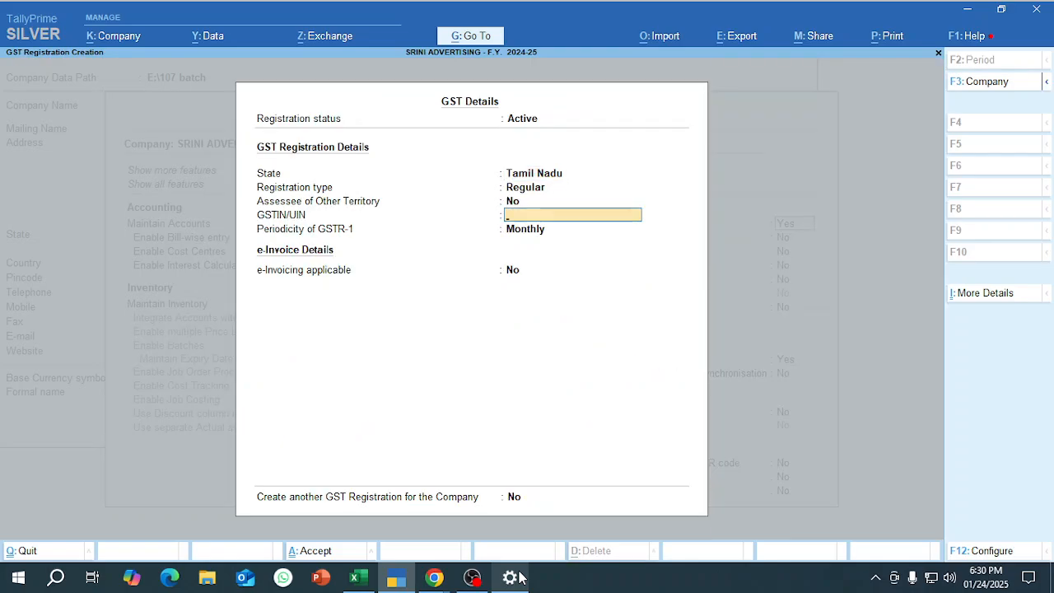
Copy the company's GST number from cell C6 of the Excel exercise sheet into GSTIN/UIN in TallyPrime.
{"action": "key", "text": "alt+Tab"}
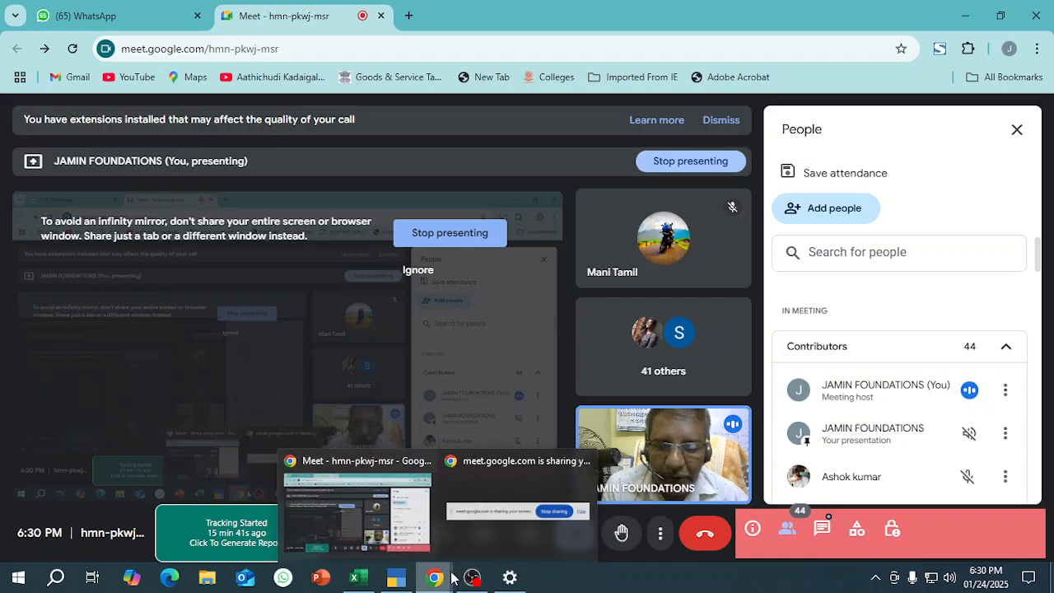
{"action": "left_click", "coordinate": [355, 577]}
{"action": "left_click", "coordinate": [350, 424]}
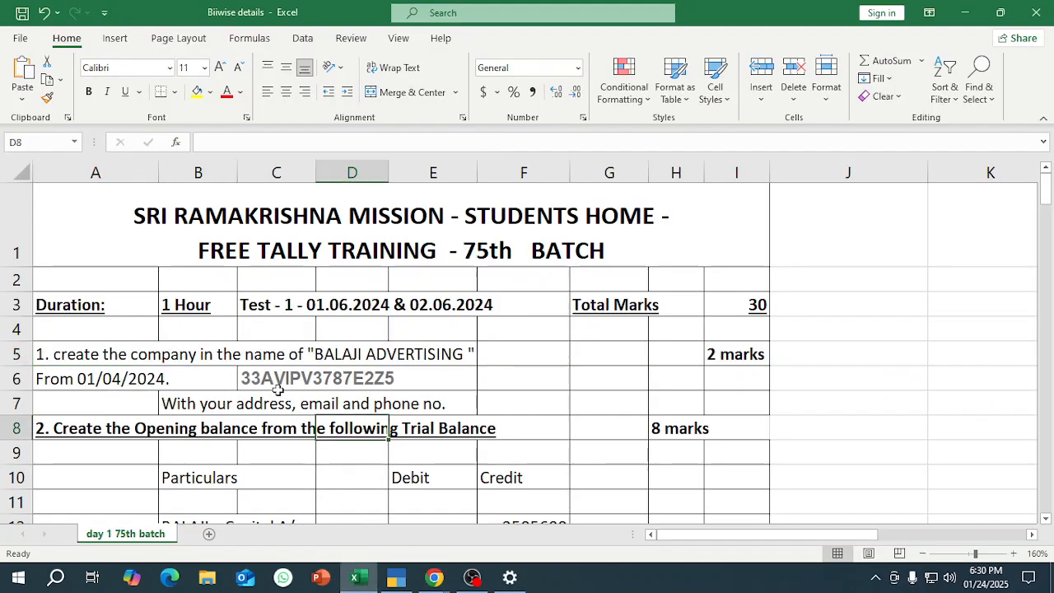
{"action": "left_click", "coordinate": [277, 390]}
{"action": "key", "text": "ctrl+c"}
{"action": "left_click", "coordinate": [396, 577]}
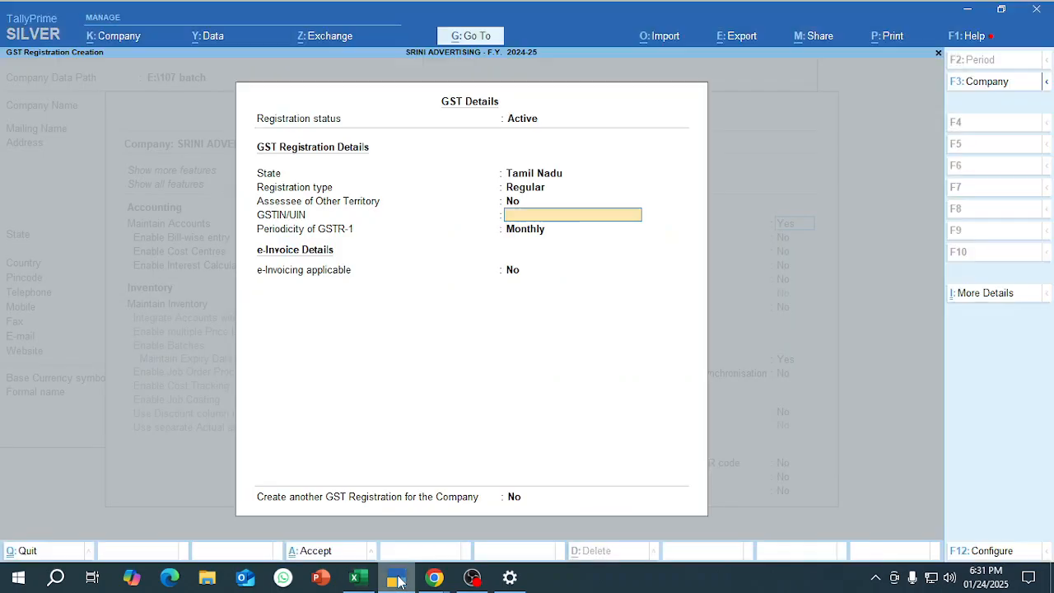
{"action": "key", "text": "ctrl+alt+v"}
Keep GSTR-1 periodicity Monthly and e-Invoicing applicable No, and accept the GST registration without creating another one.
{"action": "key", "text": "Return"}
{"action": "key", "text": "Return"}
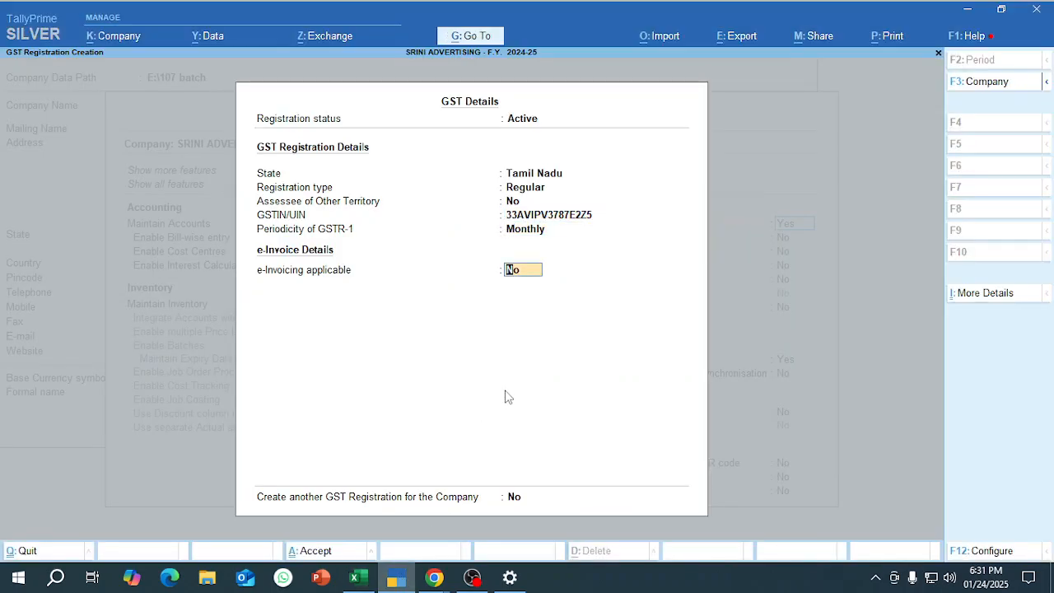
{"action": "key", "text": "Return"}
Leave Set/Alter Company GST Rate and Other Details at No and accept the company features.
{"action": "key", "text": "Return"}
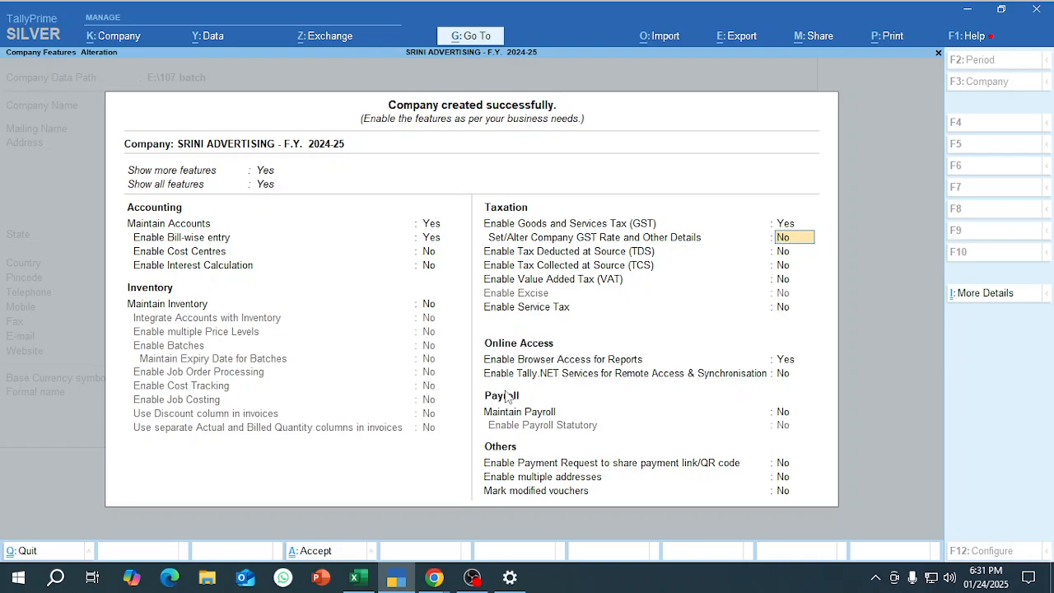
{"action": "key", "text": "ctrl"}
{"action": "key", "text": "Return"}
{"action": "key", "text": "Return"}
{"action": "key", "text": "ctrl"}
{"action": "key", "text": "ctrl+a"}
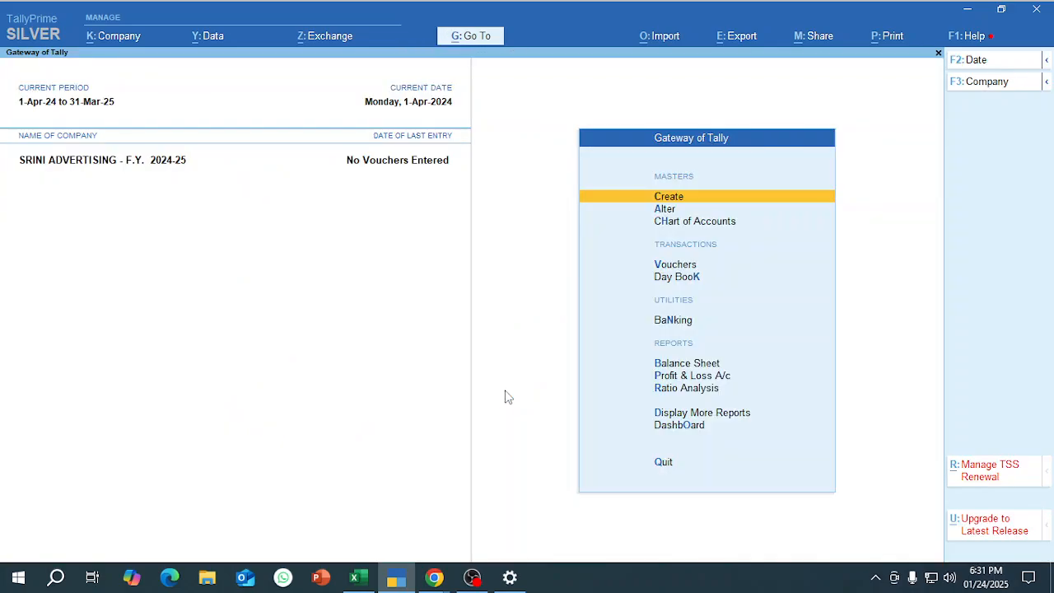
Switch to the Excel workbook and review the trial balance, the numbered procedure steps and the ledgers to be created.
{"action": "key", "text": "alt+Tab"}
{"action": "key", "text": "alt+Tab"}
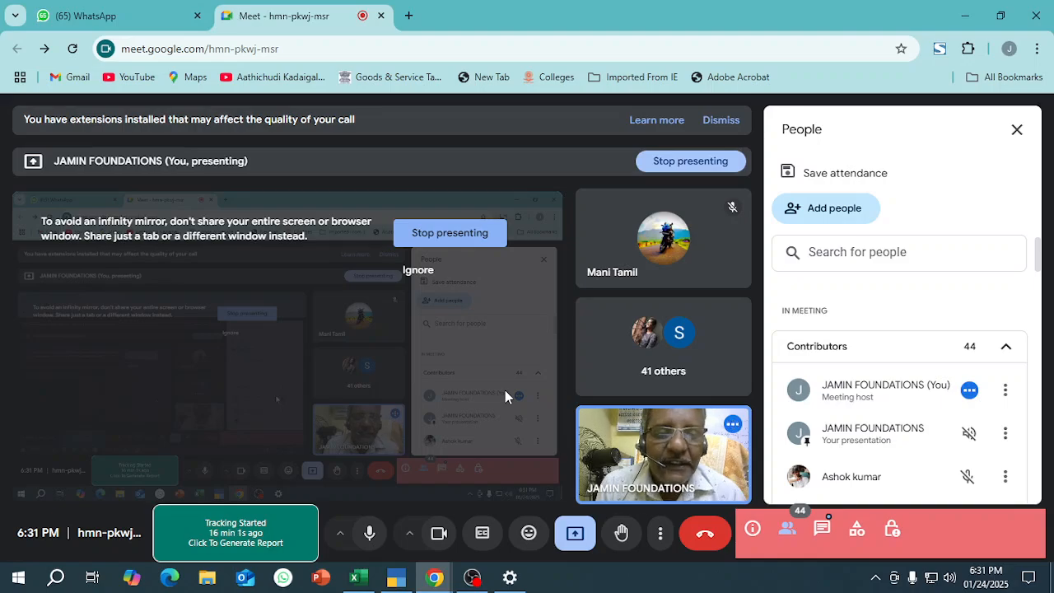
{"action": "key", "text": "alt+Tab"}
{"action": "key", "text": "alt+Tab"}
{"action": "scroll", "coordinate": [309, 405], "scroll_direction": "down", "scroll_amount": 9}
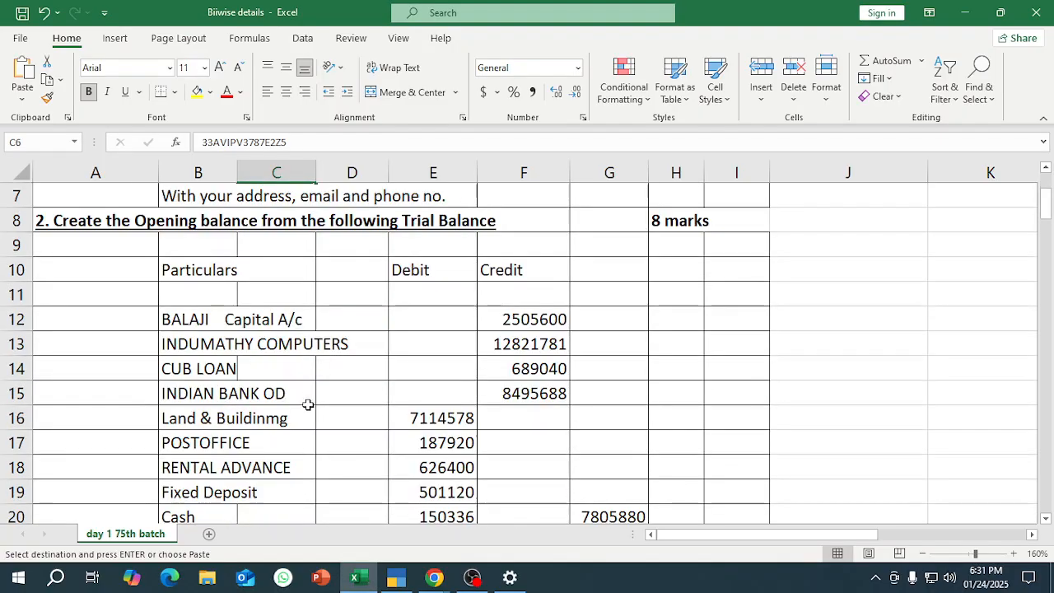
{"action": "scroll", "coordinate": [311, 405], "scroll_direction": "down", "scroll_amount": 20}
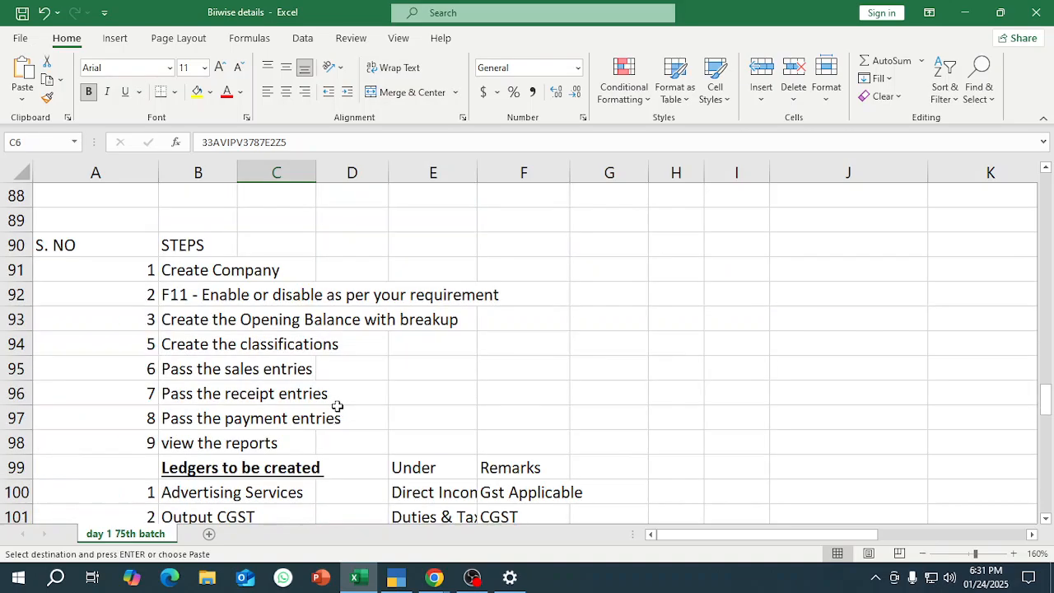
{"action": "scroll", "coordinate": [337, 405], "scroll_direction": "up", "scroll_amount": 2}
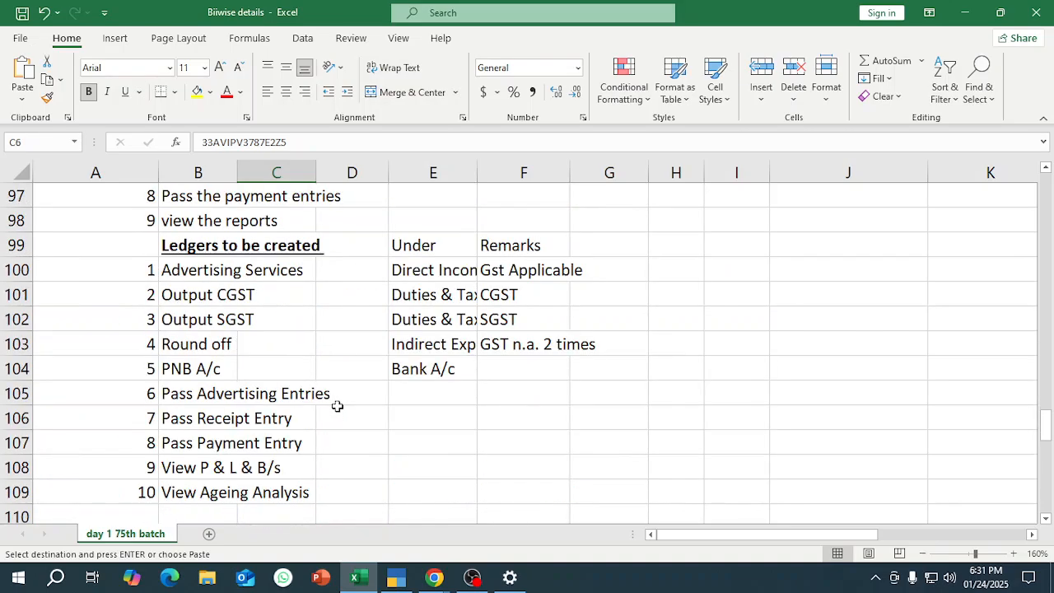
{"action": "left_click", "coordinate": [343, 274]}
{"action": "scroll", "coordinate": [343, 274], "scroll_direction": "up", "scroll_amount": 4}
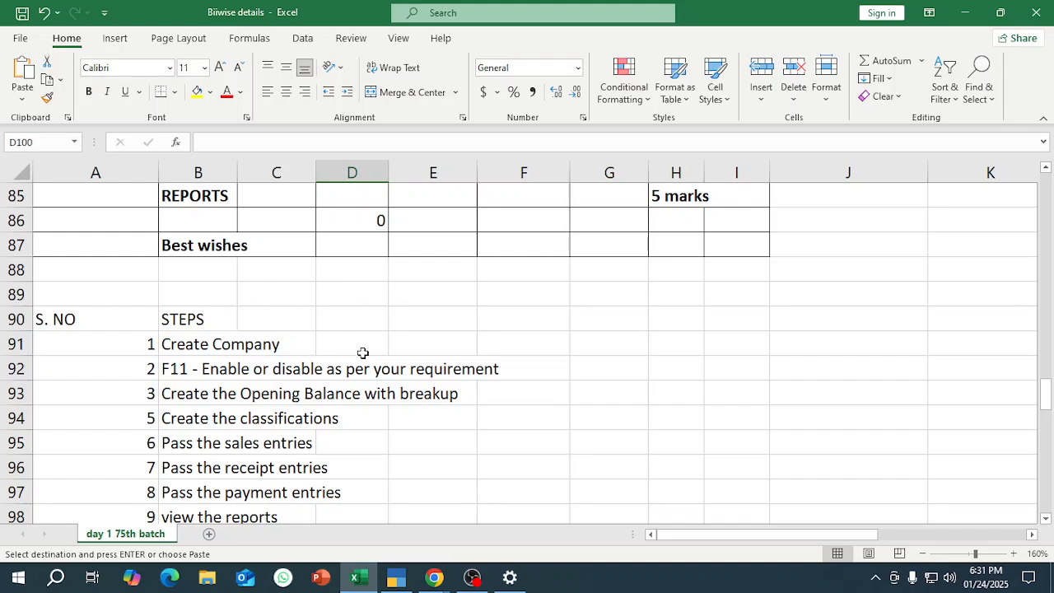
Add the heading "Status" in cell G90 beside the list of steps.
{"action": "left_click", "coordinate": [367, 353]}
{"action": "left_click", "coordinate": [581, 343]}
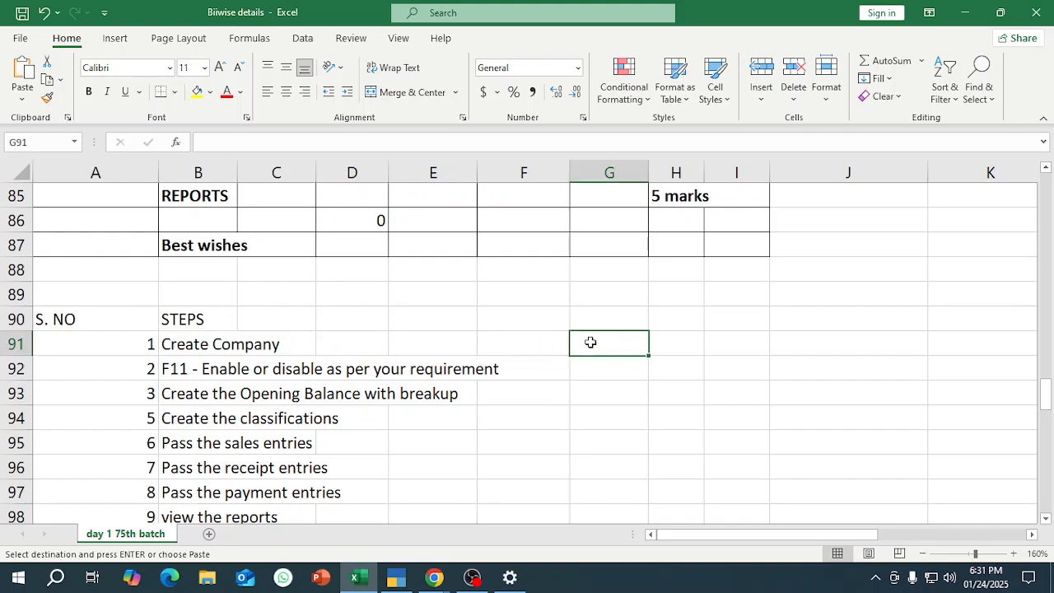
{"action": "key", "text": "Up"}
{"action": "type", "text": "sT"}
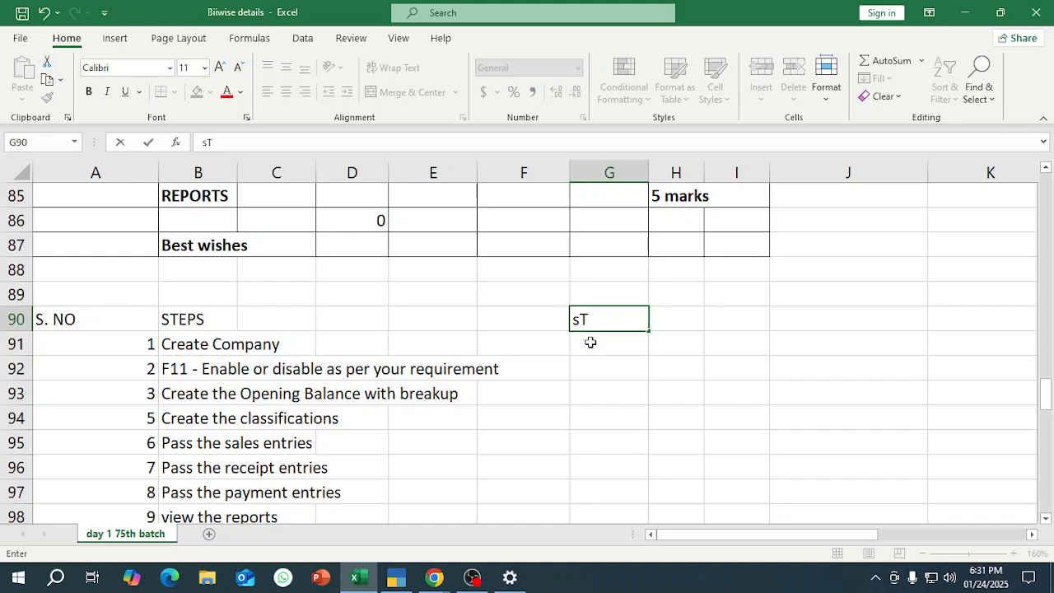
{"action": "key", "text": "BackSpace"}
{"action": "key", "text": "BackSpace"}
{"action": "type", "text": "Status"}
{"action": "key", "text": "Return"}
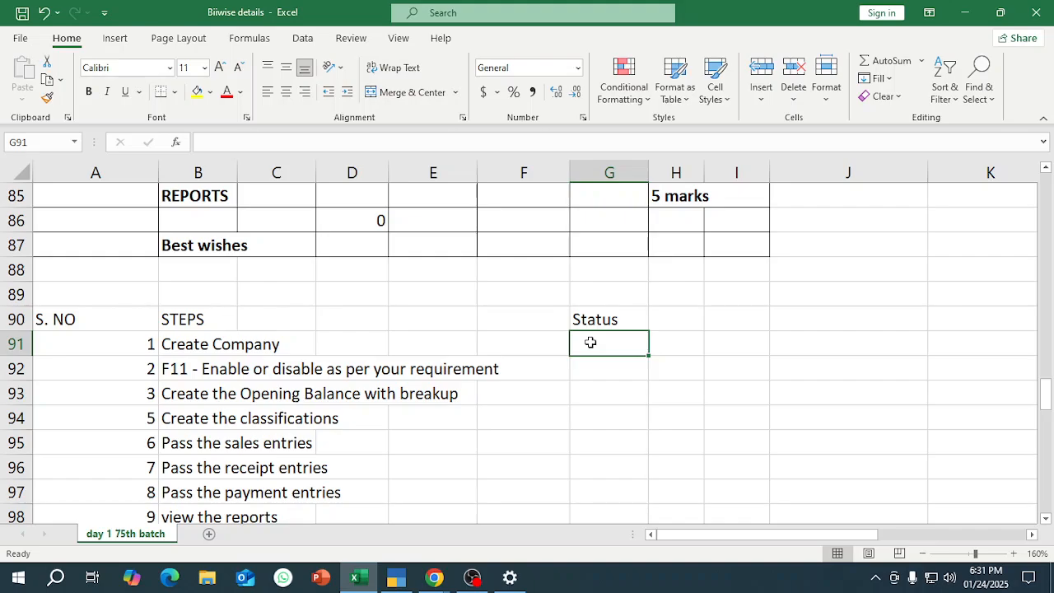
Enter "ok" as the status of Create Company and of the F11 step in G91 and G92.
{"action": "type", "text": "ok"}
{"action": "key", "text": "Return"}
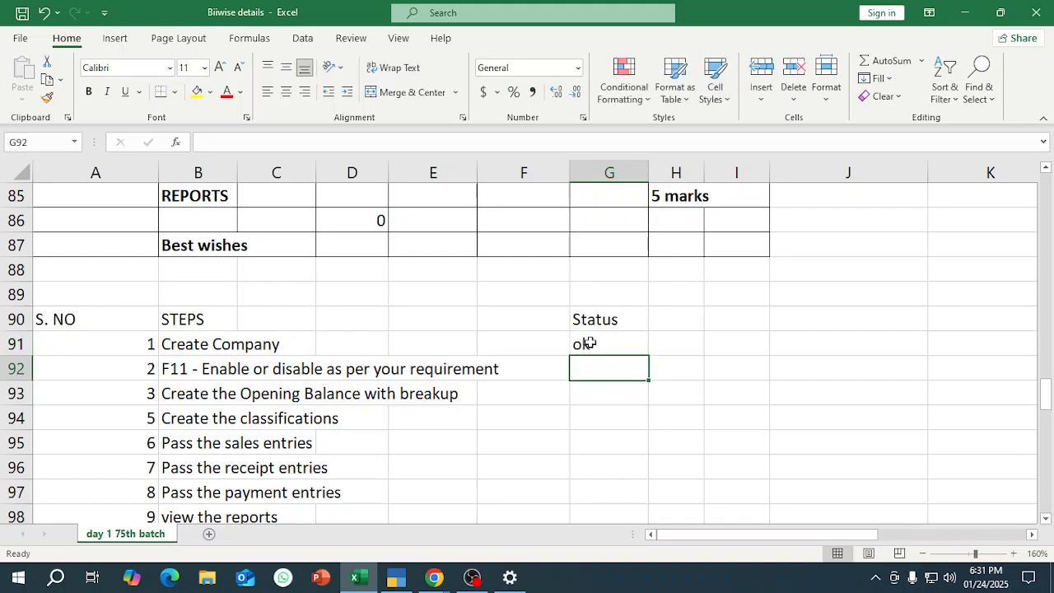
{"action": "type", "text": "o"}
{"action": "key", "text": "Return"}
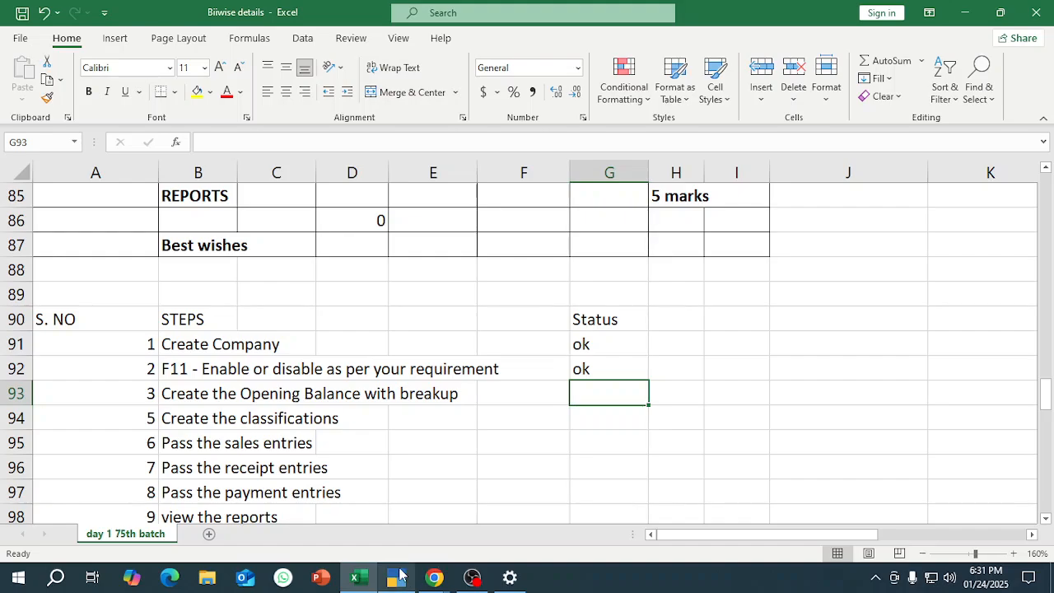
Switch to TallyPrime and open the Cash ledger for alteration.
{"action": "mouse_move", "coordinate": [401, 574]}
{"action": "left_click", "coordinate": [402, 511]}
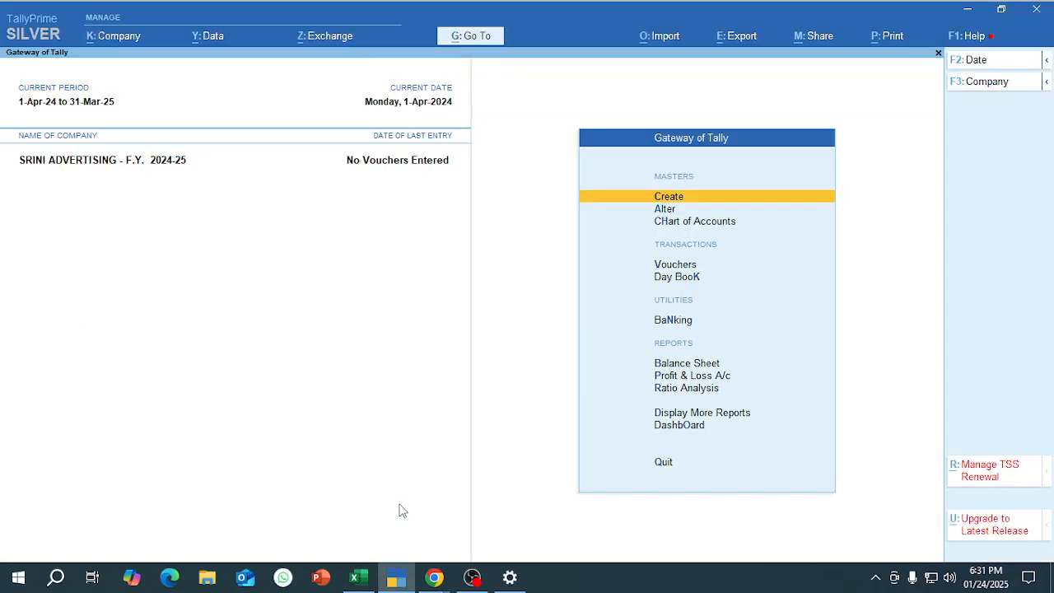
{"action": "key", "text": "Down"}
{"action": "key", "text": "Return"}
{"action": "key", "text": "Down"}
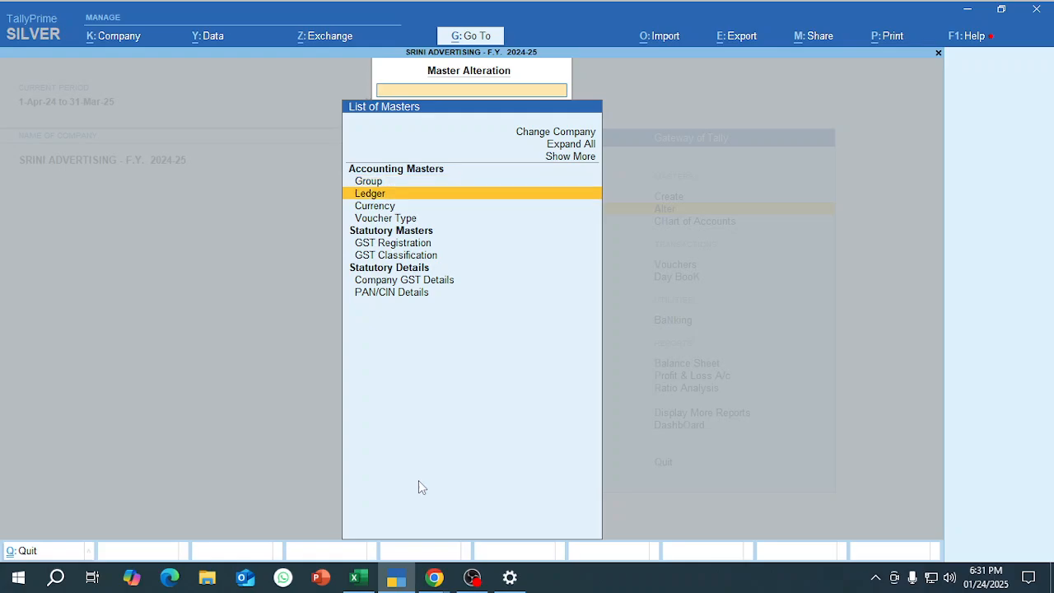
{"action": "key", "text": "Return"}
Copy the Cash amount 150336 from cell E20 in Excel into the Cash ledger's opening balance and save the ledger.
{"action": "key", "text": "Return"}
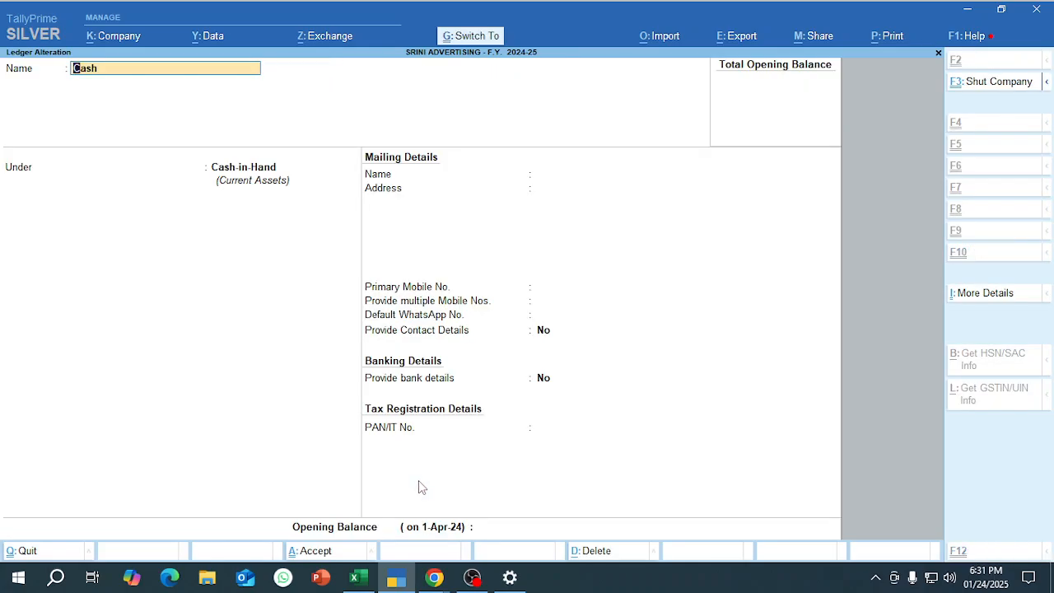
{"action": "key", "text": "Return"}
{"action": "key", "text": "alt+Tab"}
{"action": "scroll", "coordinate": [362, 468], "scroll_direction": "up", "scroll_amount": 20}
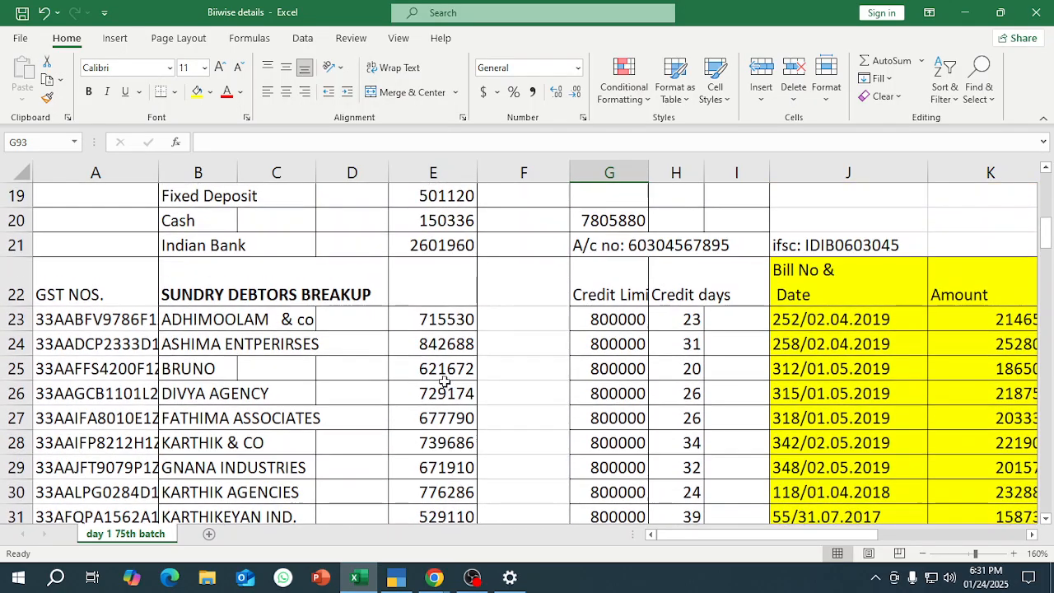
{"action": "scroll", "coordinate": [445, 382], "scroll_direction": "up", "scroll_amount": 4}
{"action": "scroll", "coordinate": [362, 478], "scroll_direction": "down", "scroll_amount": 1}
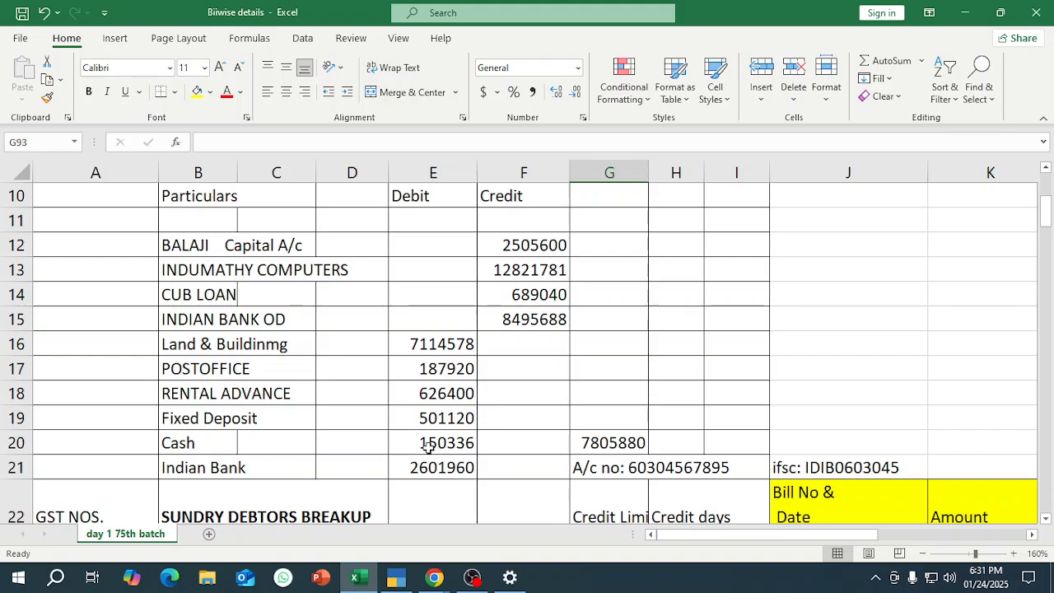
{"action": "left_click", "coordinate": [425, 443]}
{"action": "key", "text": "ctrl+c"}
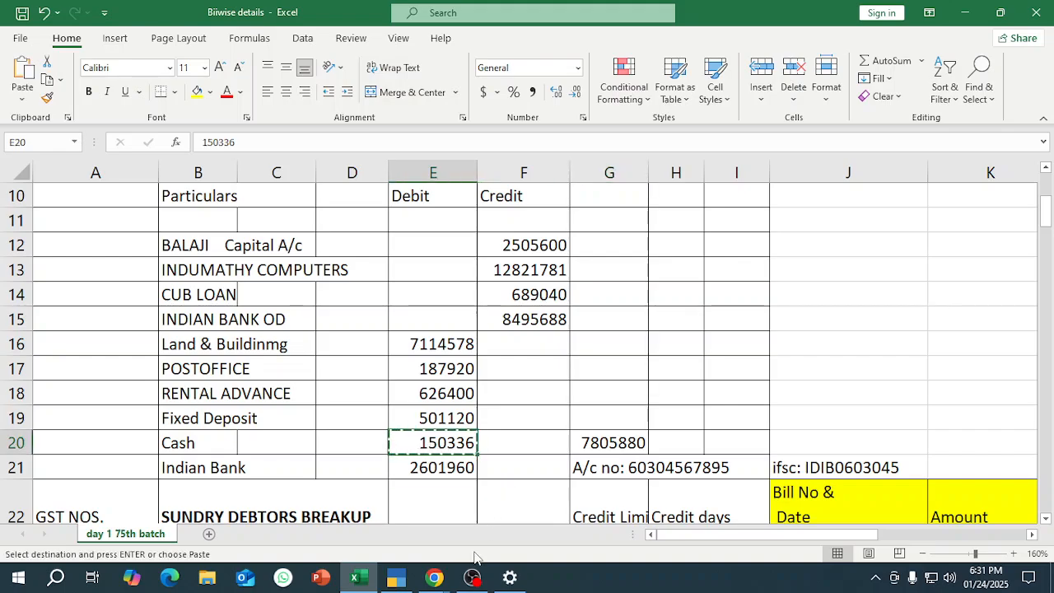
{"action": "left_click", "coordinate": [396, 577]}
{"action": "key", "text": "Return"}
{"action": "key", "text": "Return"}
{"action": "key", "text": "Return"}
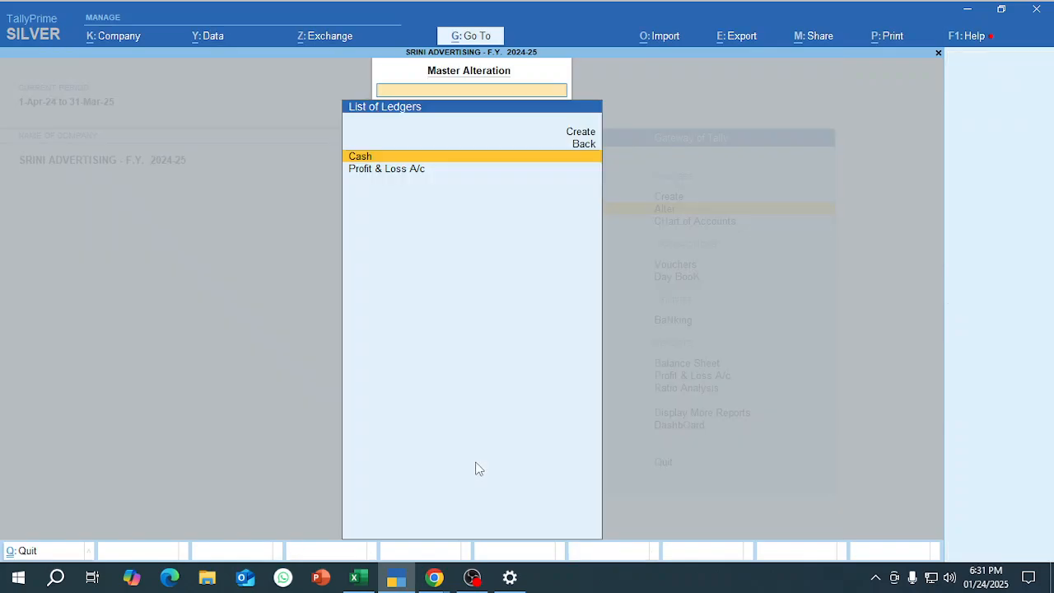
Start creating a new ledger from the list of ledgers.
{"action": "key", "text": "Escape"}
{"action": "key", "text": "Return"}
{"action": "key", "text": "Up"}
{"action": "key", "text": "Return"}
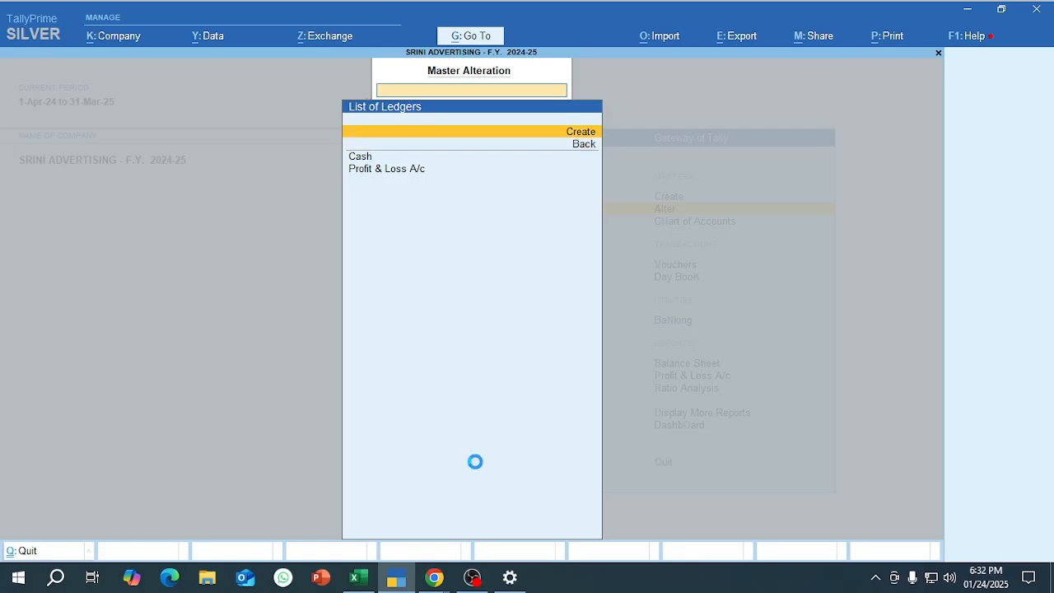
{"action": "key", "text": "alt+Tab"}
{"action": "scroll", "coordinate": [527, 463], "scroll_direction": "down", "scroll_amount": 2}
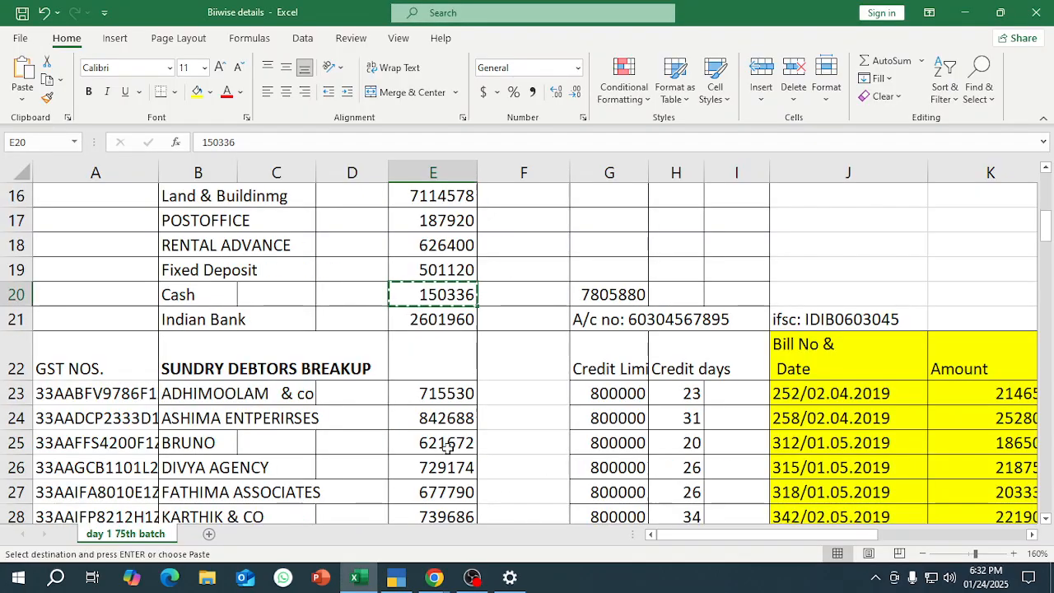
{"action": "left_click", "coordinate": [216, 321]}
{"action": "left_click", "coordinate": [395, 321]}
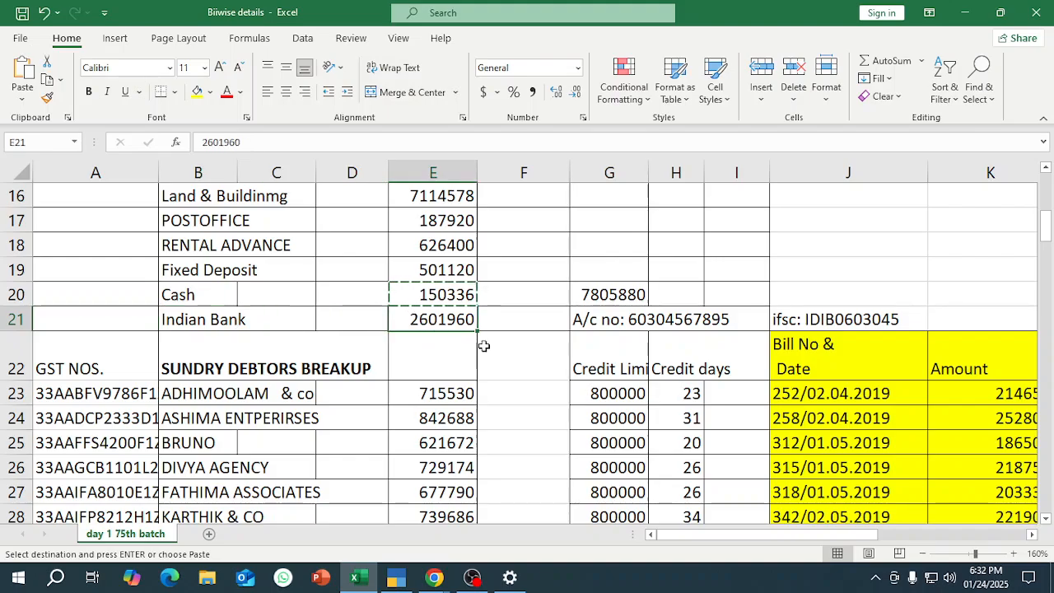
{"action": "key", "text": "ctrl+c"}
{"action": "key", "text": "alt+Tab"}
{"action": "key", "text": "ctrl+v"}
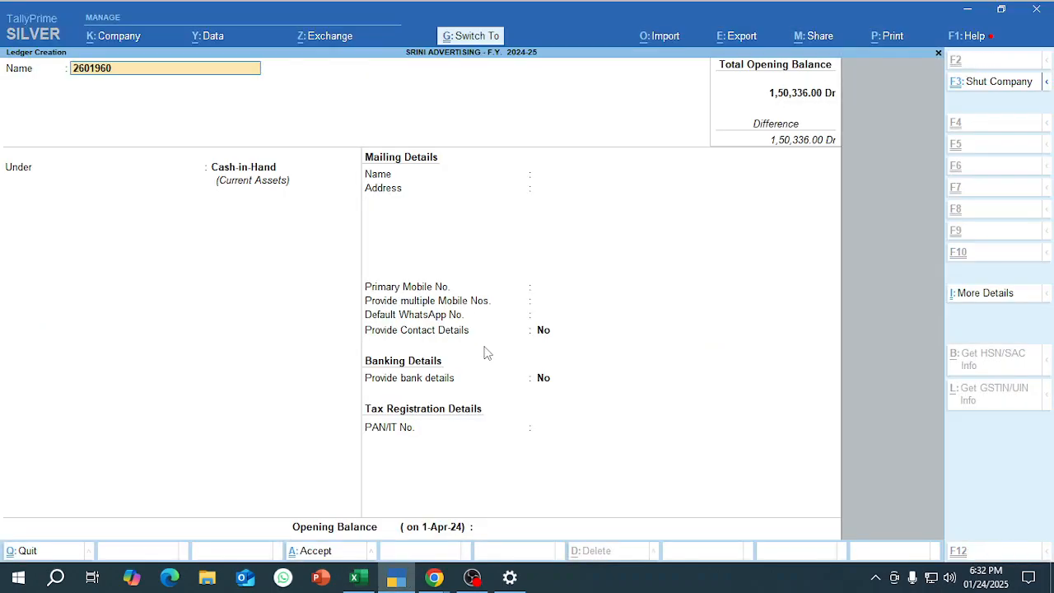
{"action": "key", "text": "Escape"}
Name the new ledger Indian Bank, place it under Bank Accounts, and keep SRINI ADVERTISING as the account holder's name.
{"action": "type", "text": "Indian"}
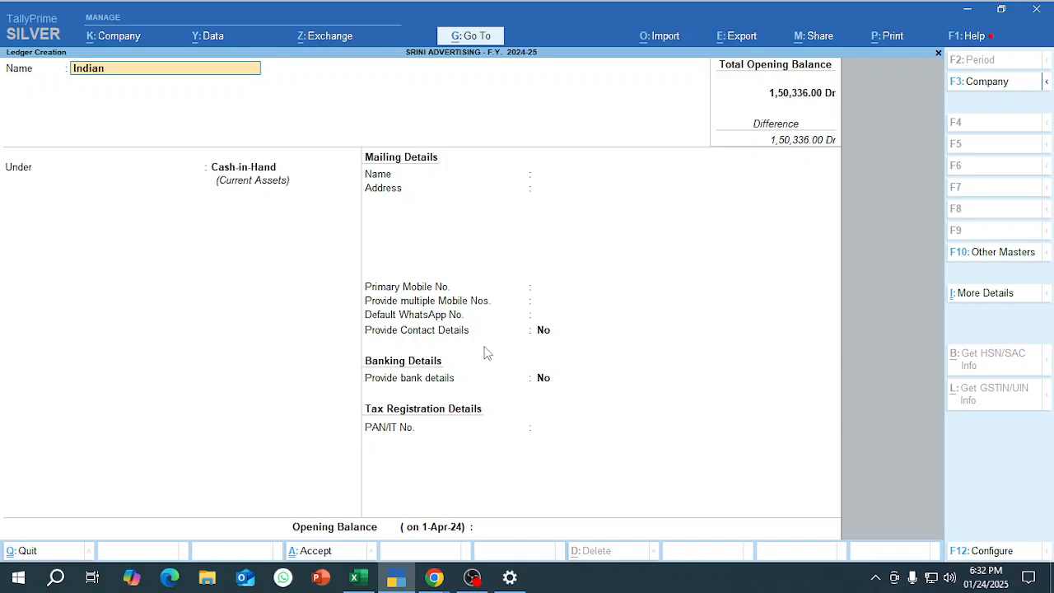
{"action": "type", "text": " Bank"}
{"action": "key", "text": "Return"}
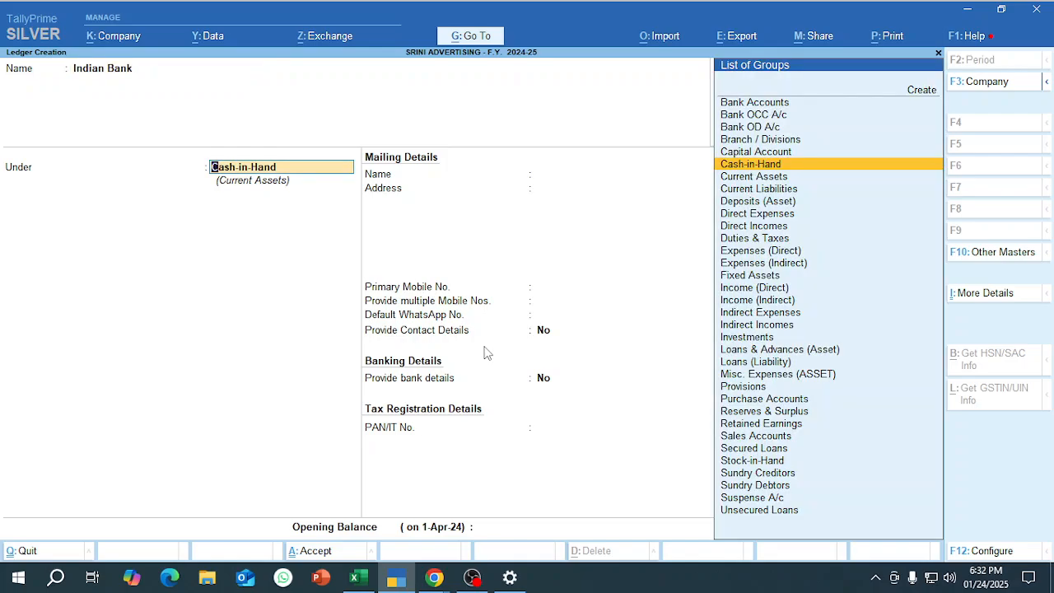
{"action": "type", "text": "Bank"}
{"action": "key", "text": "Return"}
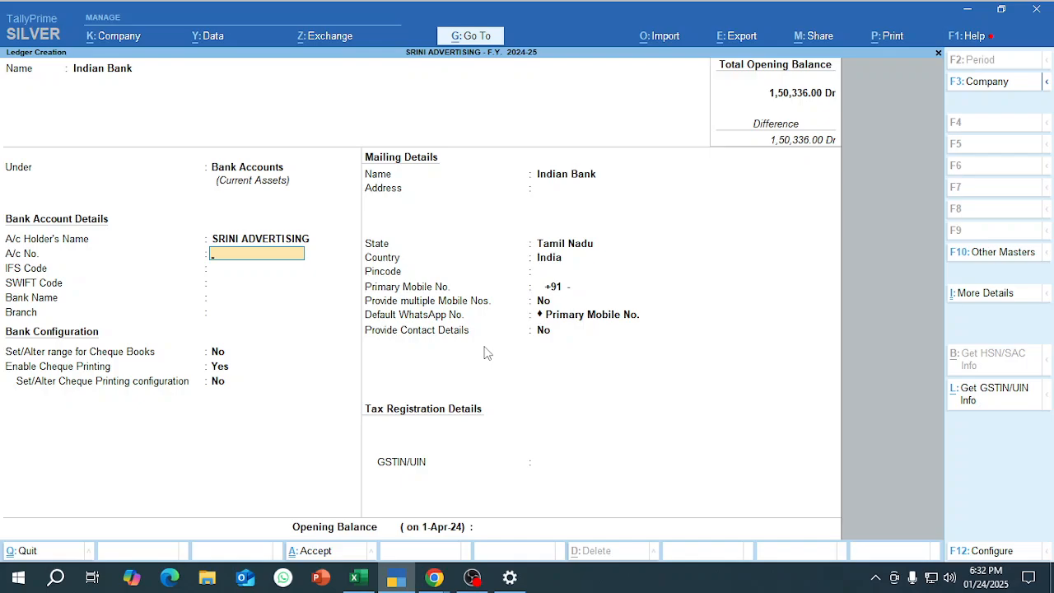
Copy the bank account number from cell G21 in Excel into the Indian Bank ledger's A/c No. field.
{"action": "key", "text": "alt+Tab"}
{"action": "key", "text": "Right"}
{"action": "key", "text": "Right"}
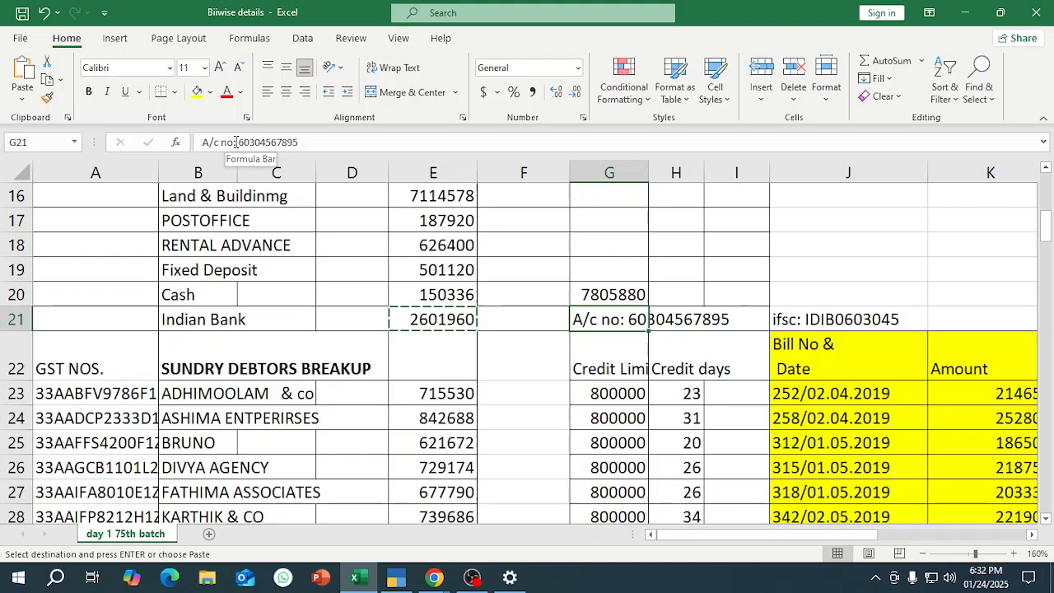
{"action": "left_click", "coordinate": [301, 143]}
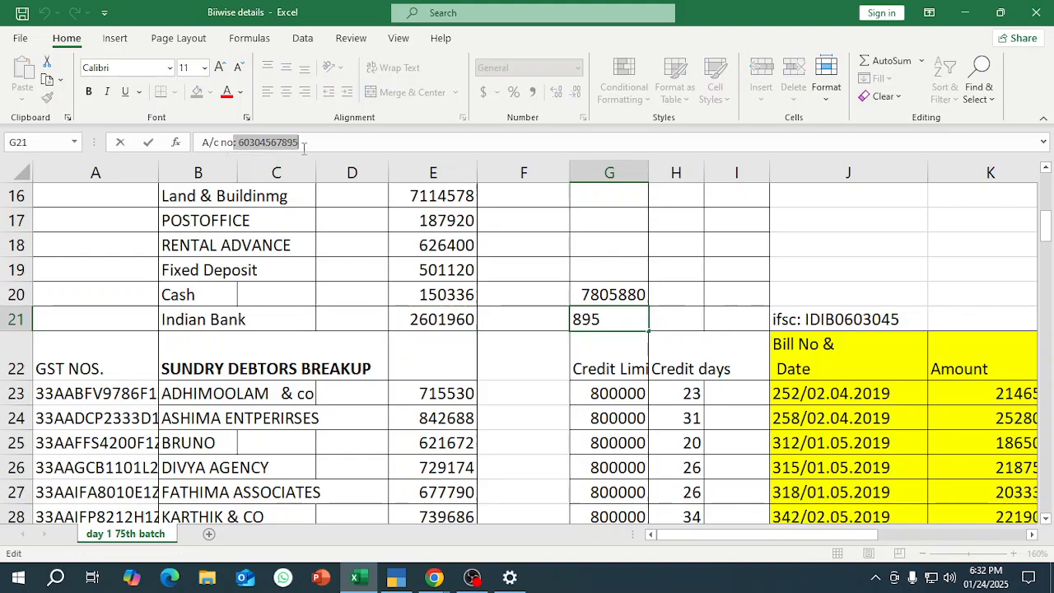
{"action": "left_click_drag", "start_coordinate": [303, 143], "coordinate": [238, 143]}
{"action": "key", "text": "ctrl+c"}
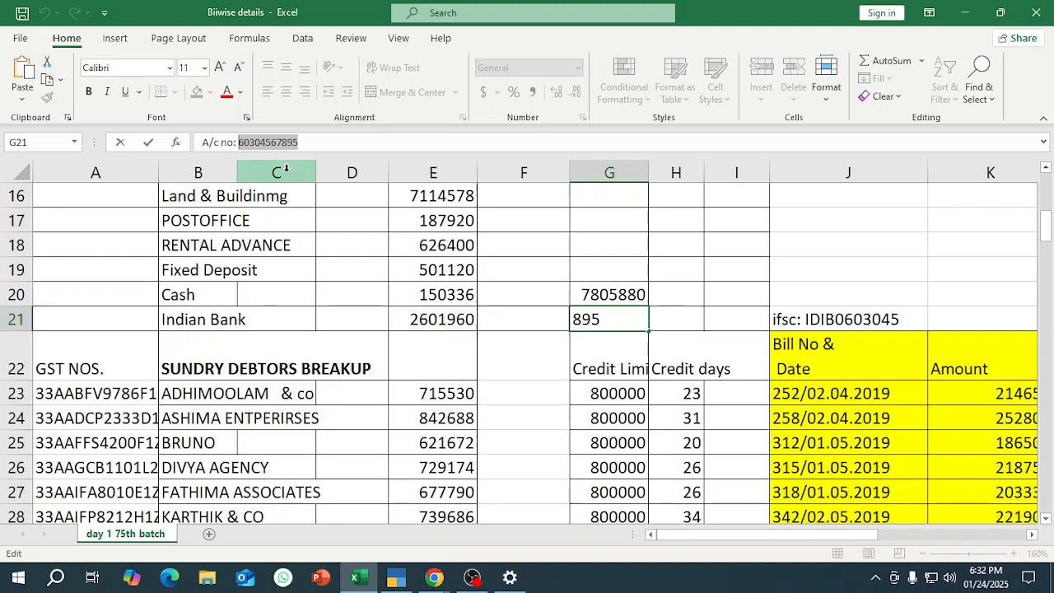
{"action": "key", "text": "alt+Tab"}
{"action": "key", "text": "ctrl+v"}
{"action": "key", "text": "Return"}
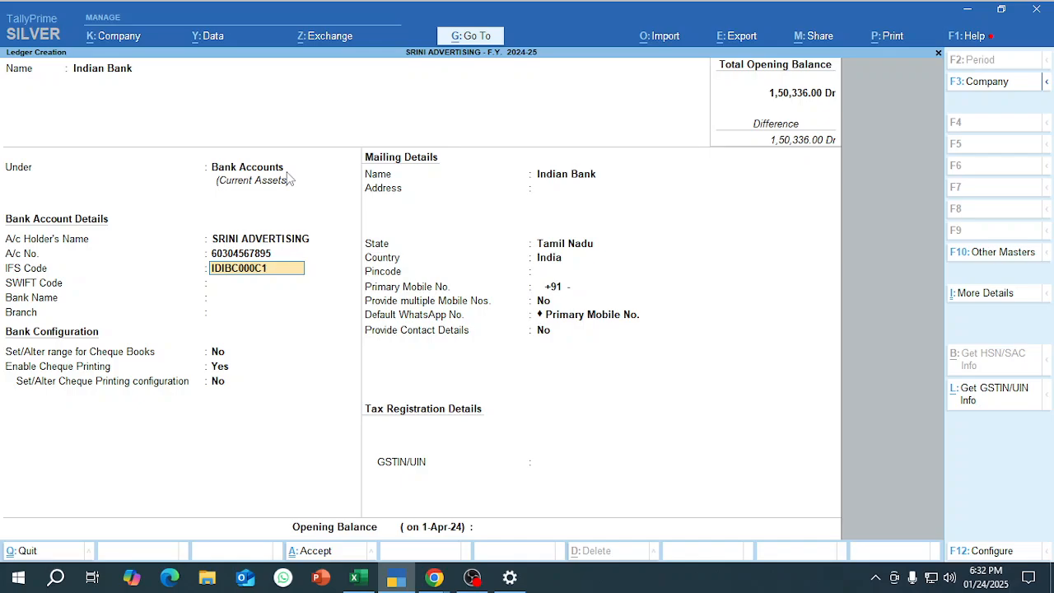
Correct the Indian Bank ledger's IFS Code to IDIB0603045, matching the code beside the bank entry in row 21 of the Excel sheet.
{"action": "key", "text": "Return"}
{"action": "key", "text": "Escape"}
{"action": "key", "text": "Escape"}
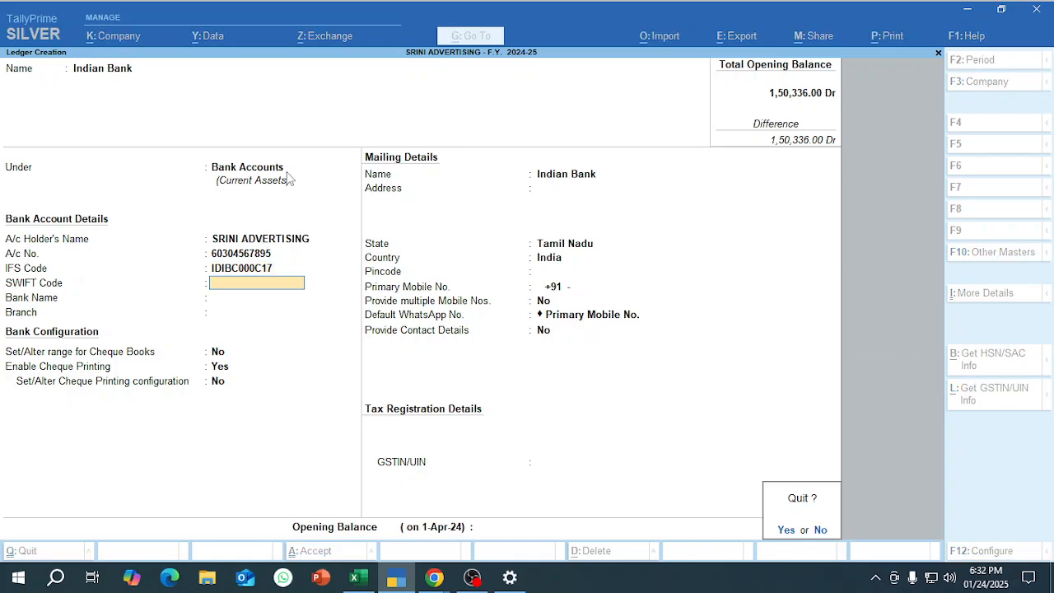
{"action": "key", "text": "Escape"}
{"action": "key", "text": "alt+Tab"}
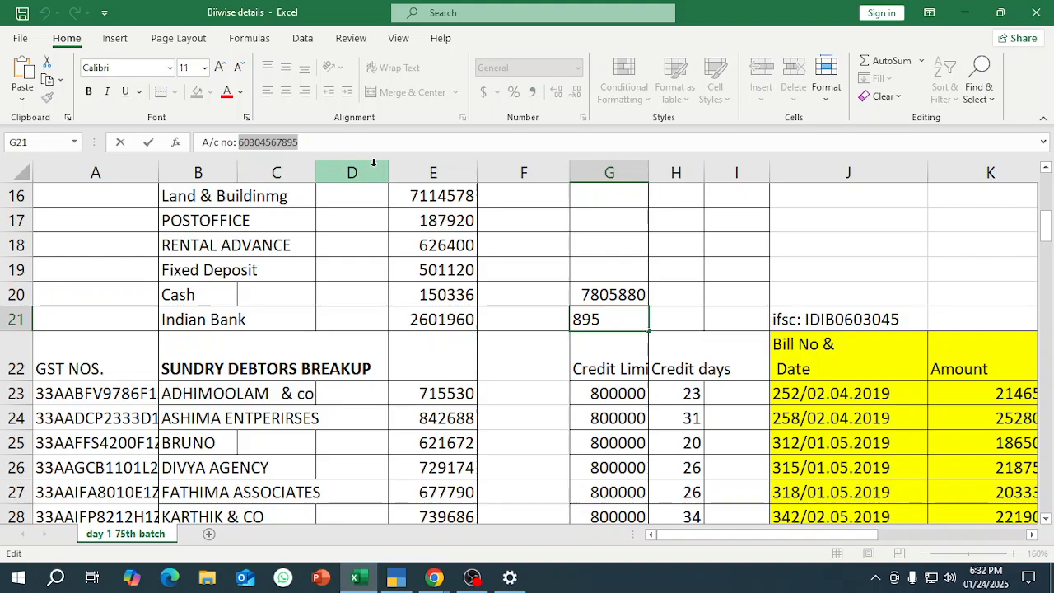
{"action": "key", "text": "alt+Tab"}
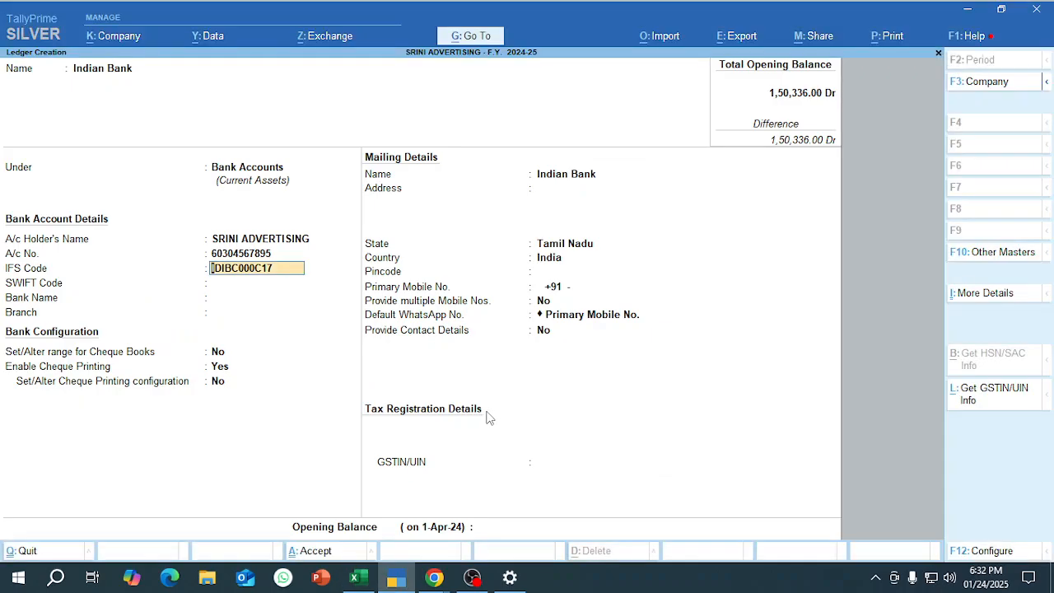
{"action": "key", "text": "BackSpace"}
{"action": "key", "text": "alt+Tab"}
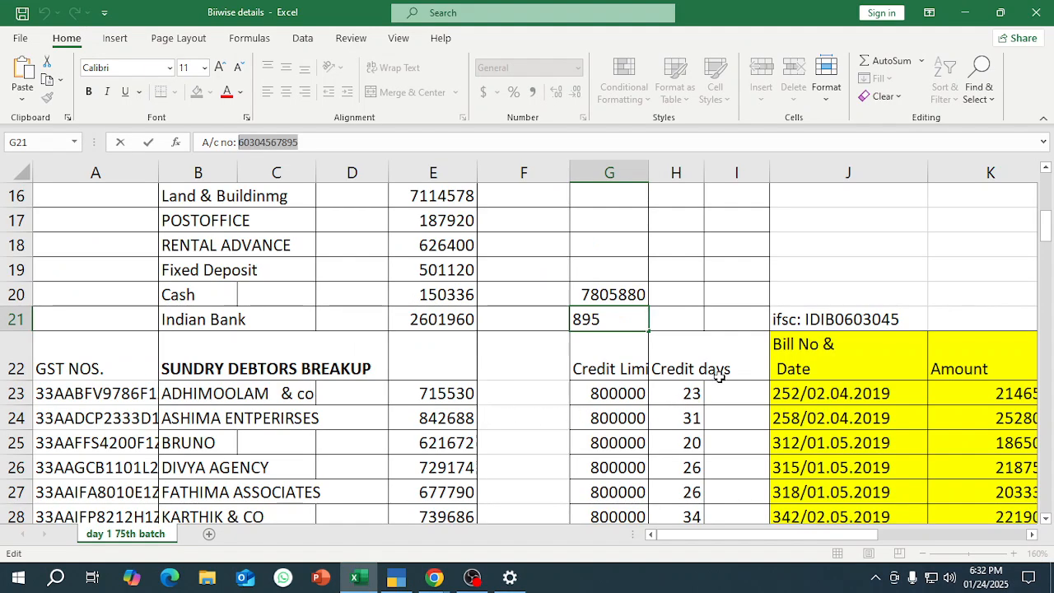
{"action": "key", "text": "alt+Tab"}
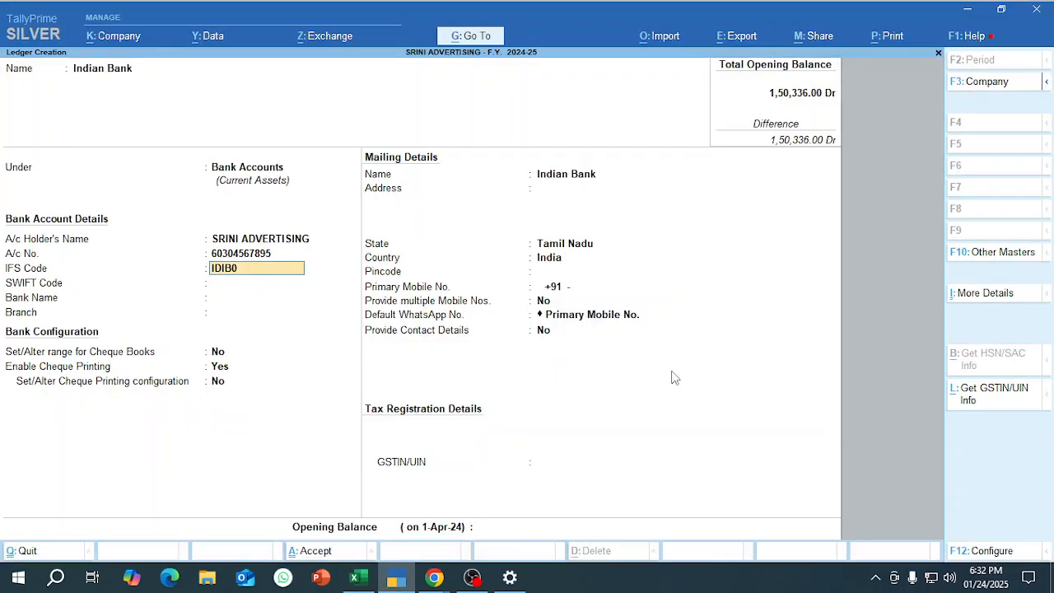
{"action": "type", "text": "603045"}
{"action": "key", "text": "Return"}
{"action": "key", "text": "Return"}
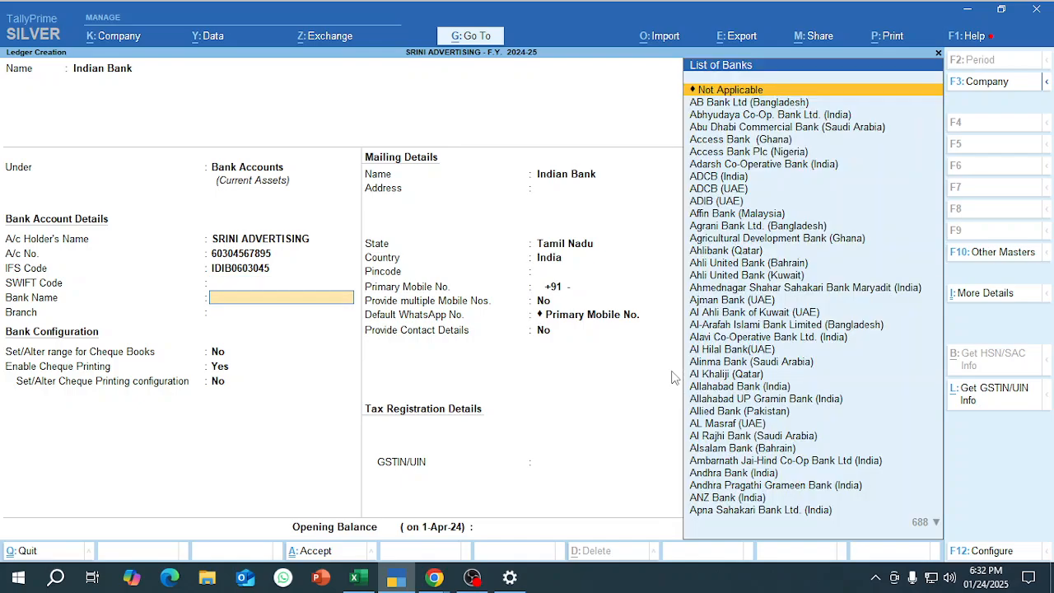
Leave the SWIFT Code empty, set the Bank Name to Not Applicable and enter Chetpet as the branch.
{"action": "key", "text": "Return"}
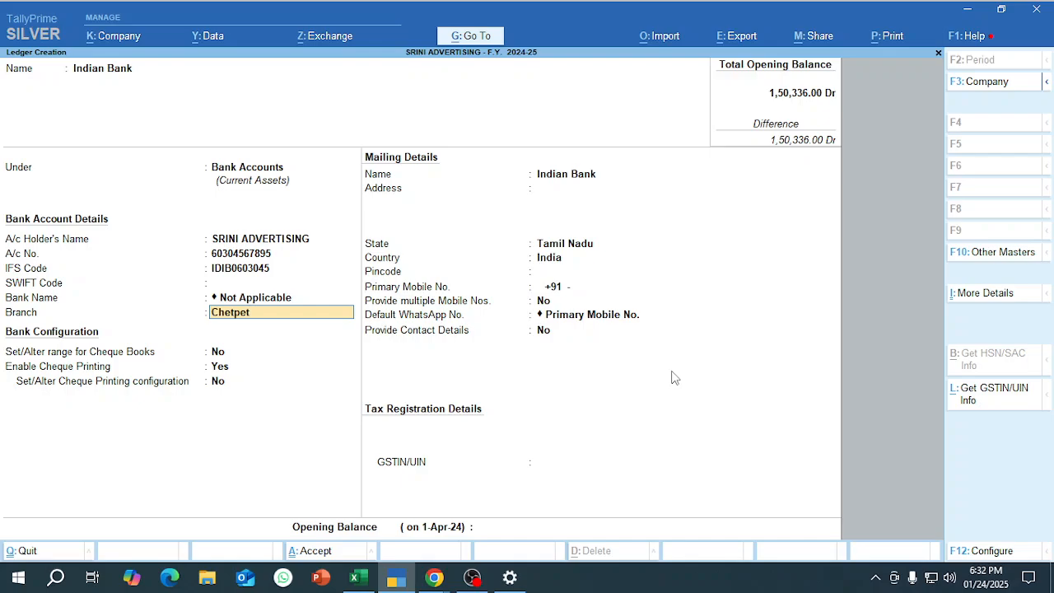
{"action": "key", "text": "Return"}
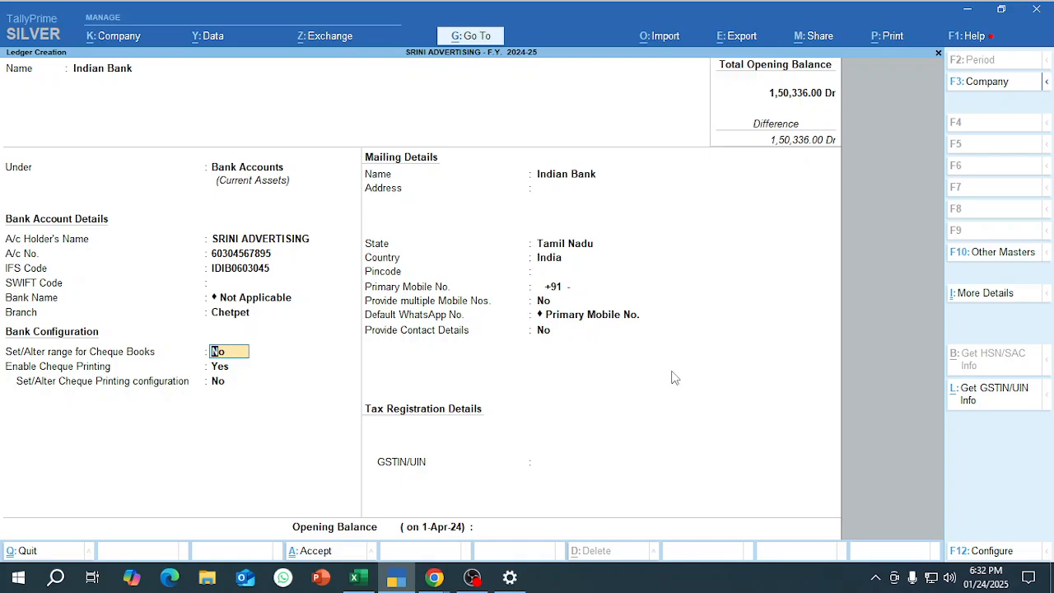
Enable the cheque book range for Indian Bank and define cheques 101101 to 101200 under the name Book No; 1.
{"action": "key", "text": "y"}
{"action": "key", "text": "Return"}
{"action": "type", "text": "10110"}
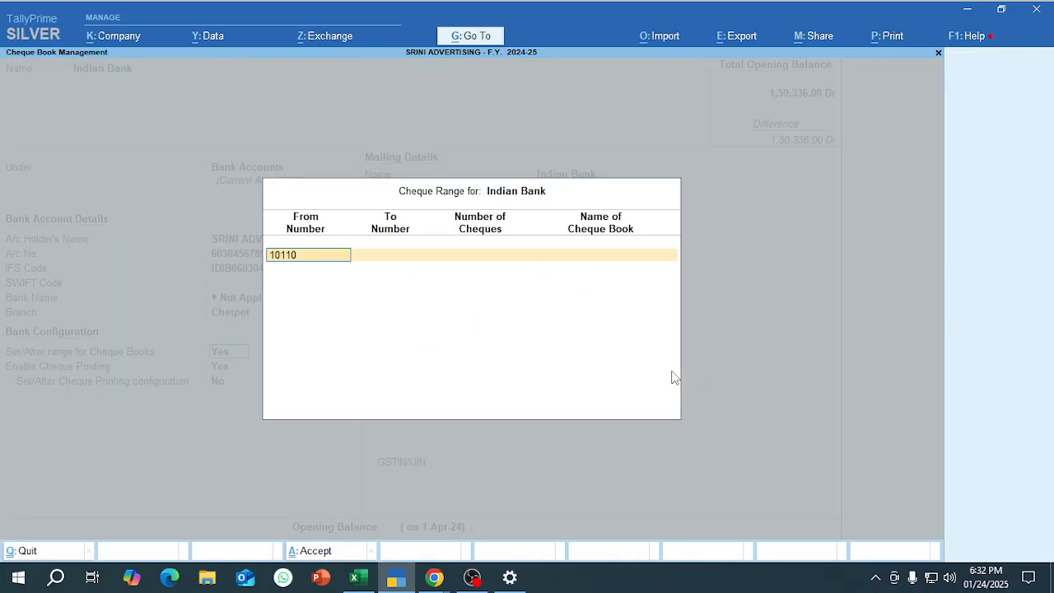
{"action": "type", "text": "1"}
{"action": "key", "text": "Return"}
{"action": "type", "text": "101200"}
{"action": "key", "text": "Return"}
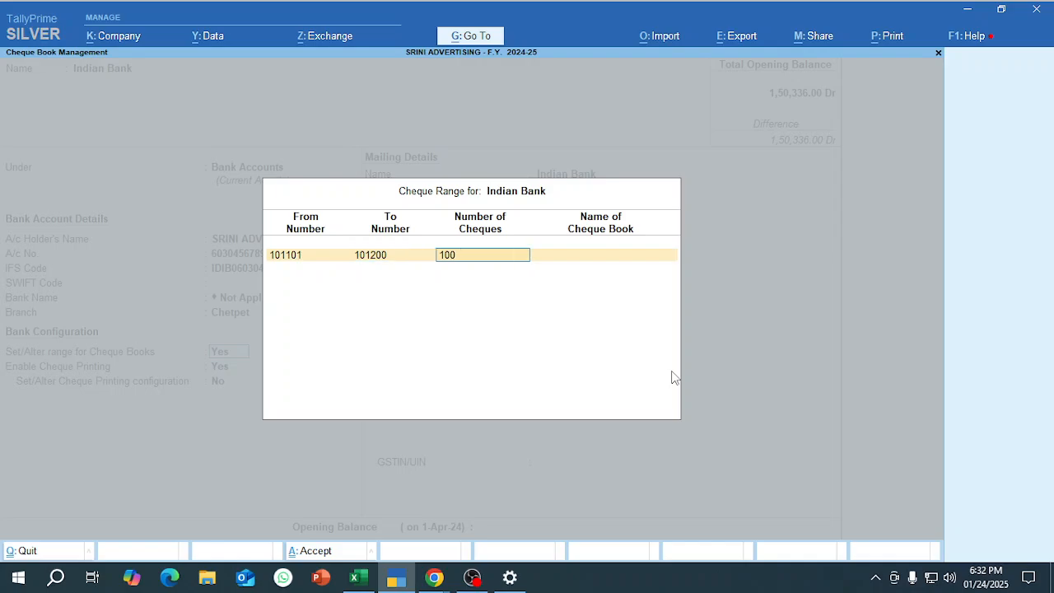
{"action": "key", "text": "Return"}
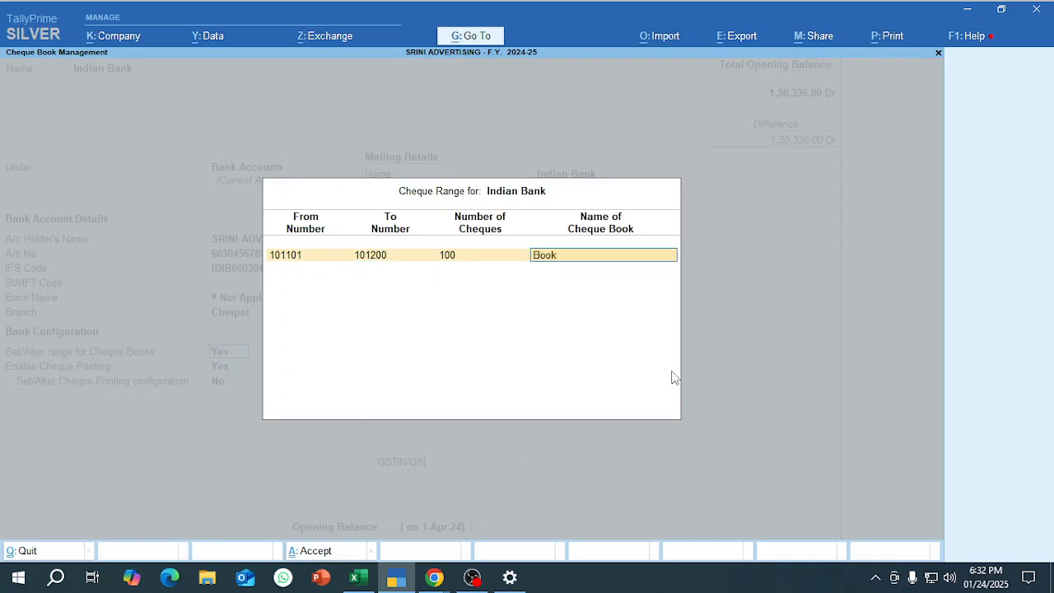
{"action": "key", "text": "Return"}
{"action": "key", "text": "Return"}
{"action": "key", "text": "Return"}
{"action": "key", "text": "Return"}
{"action": "key", "text": "Return"}
{"action": "key", "text": "Return"}
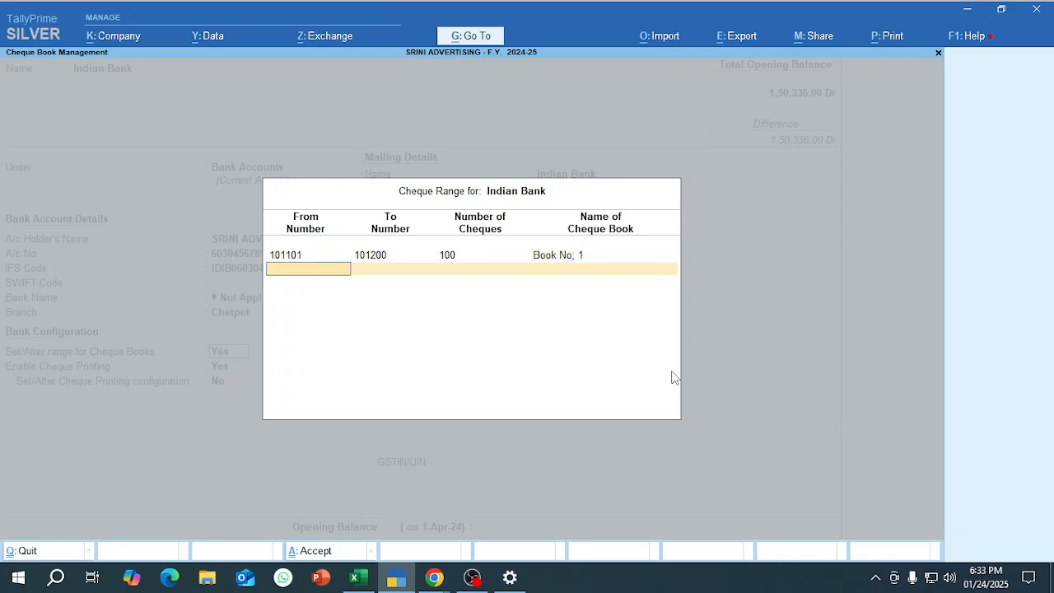
{"action": "key", "text": "Return"}
{"action": "key", "text": "Return"}
{"action": "key", "text": "Return"}
{"action": "key", "text": "Return"}
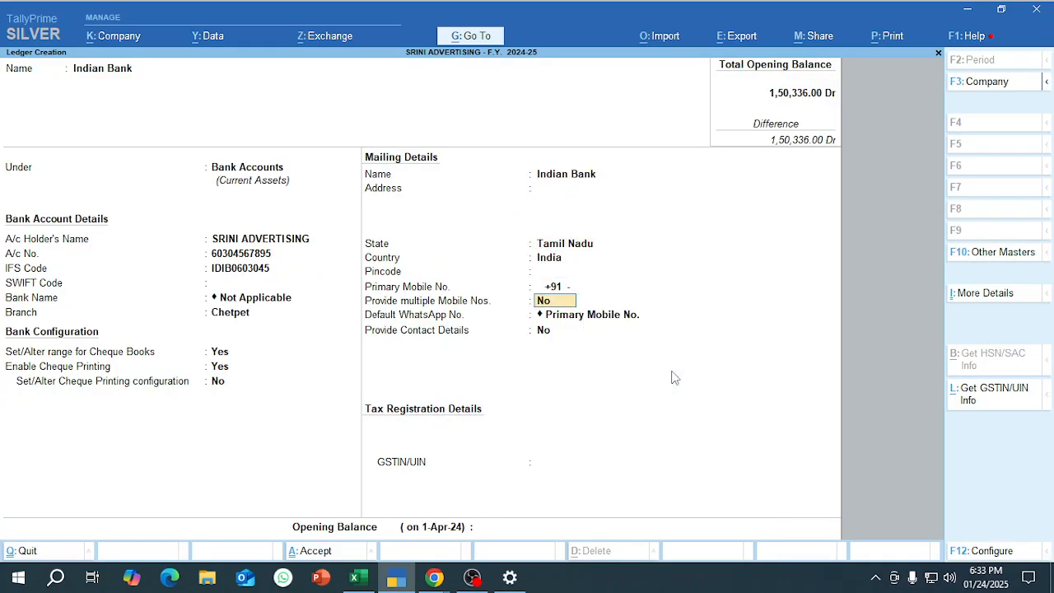
Accept the remaining cheque printing, mailing and tax registration details of the Indian Bank ledger with their default values.
{"action": "key", "text": "Return"}
{"action": "key", "text": "Return"}
{"action": "key", "text": "Return"}
{"action": "key", "text": "Return"}
{"action": "key", "text": "Return"}
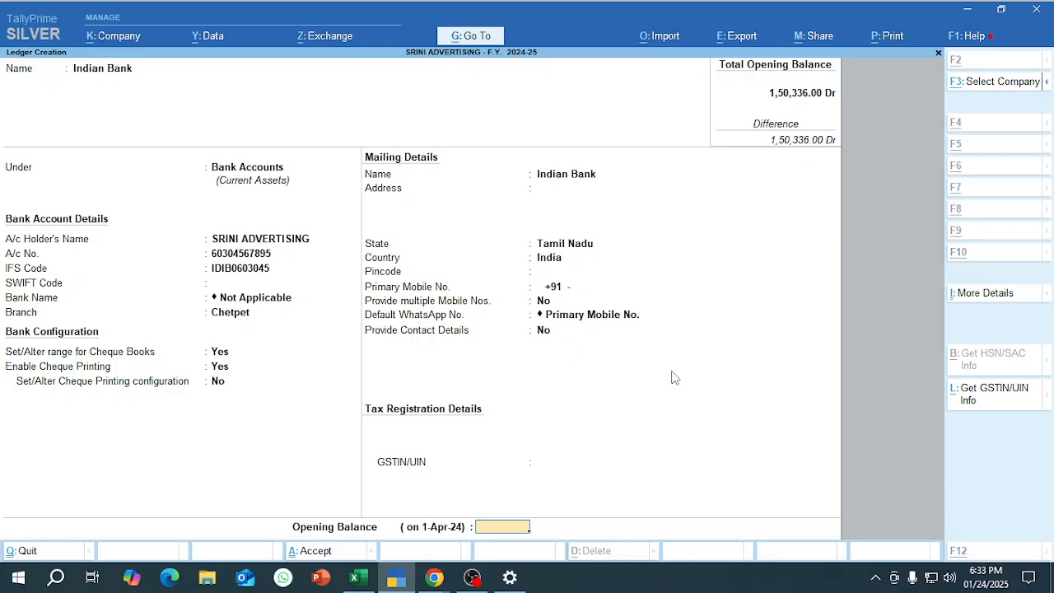
Copy the Indian Bank amount 2601960 from cell E21 in Excel into the ledger's opening balance, save it and leave ledger creation.
{"action": "key", "text": "alt+Tab"}
{"action": "key", "text": "Right"}
{"action": "key", "text": "Left"}
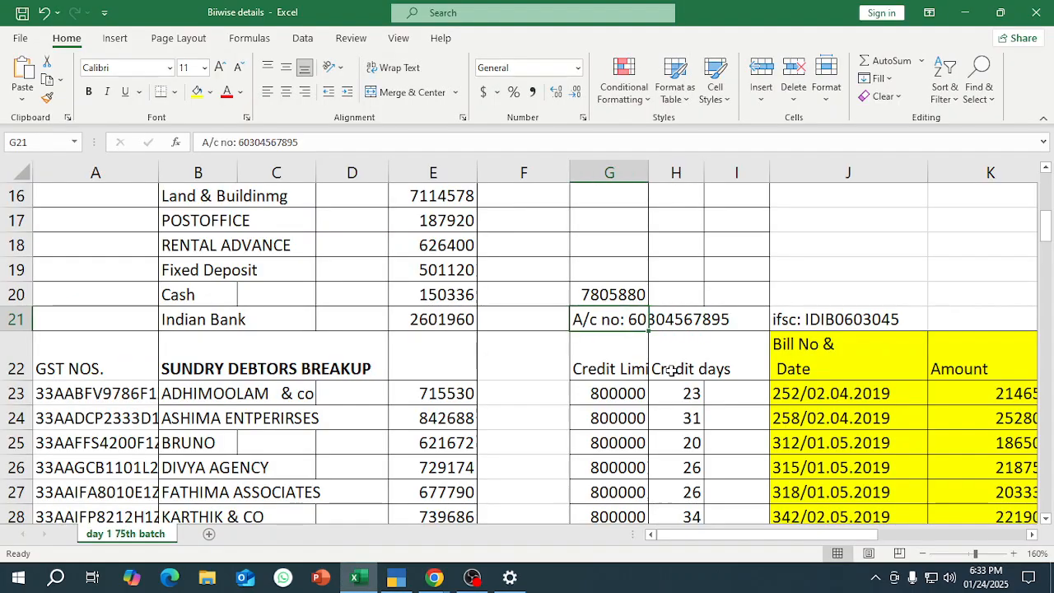
{"action": "key", "text": "Left"}
{"action": "key", "text": "Left"}
{"action": "key", "text": "ctrl+c"}
{"action": "key", "text": "alt+Tab"}
{"action": "key", "text": "ctrl+alt+v"}
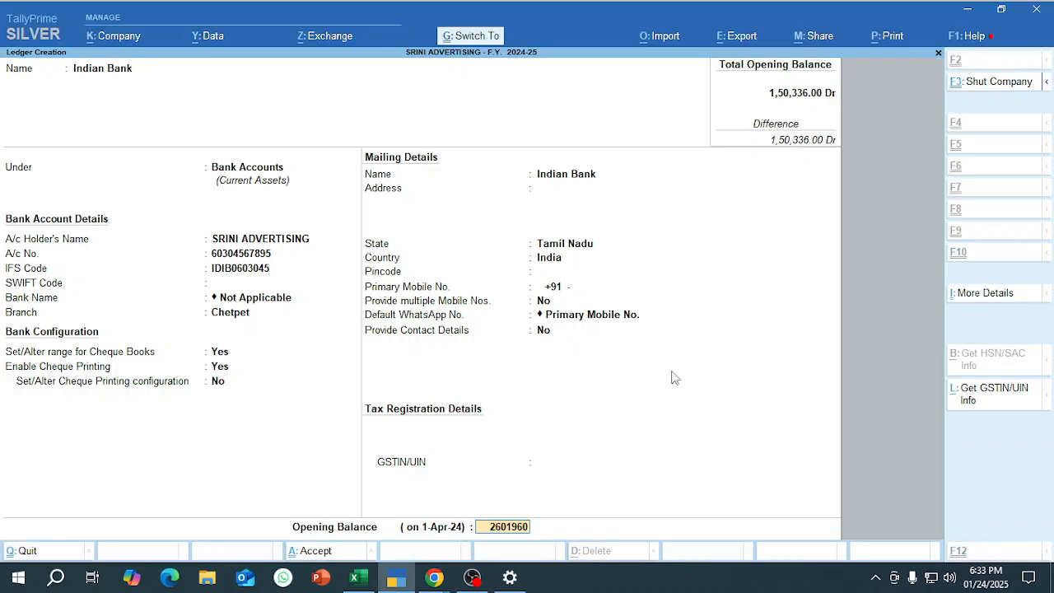
{"action": "key", "text": "Return"}
{"action": "key", "text": "Return"}
{"action": "key", "text": "Return"}
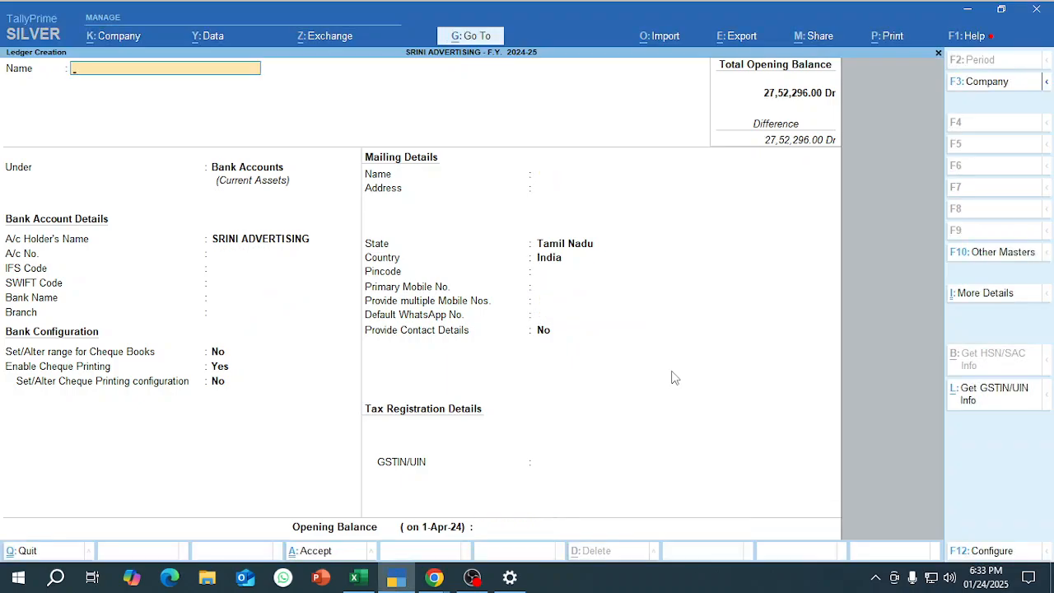
{"action": "key", "text": "Escape"}
{"action": "key", "text": "Escape"}
{"action": "key", "text": "Escape"}
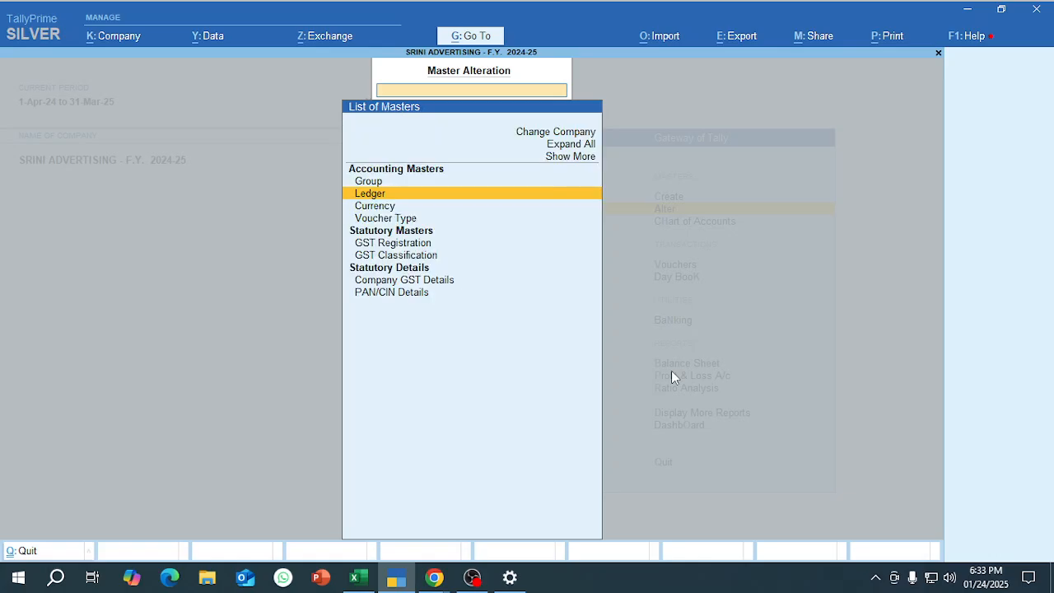
Examine the remaining ledger particulars and their debit and credit amounts in rows 10 to 21 of the Excel sheet.
{"action": "key", "text": "alt+Tab"}
{"action": "key", "text": "Up"}
{"action": "key", "text": "Up"}
{"action": "key", "text": "Up"}
{"action": "key", "text": "Up"}
{"action": "key", "text": "Up"}
{"action": "key", "text": "Up"}
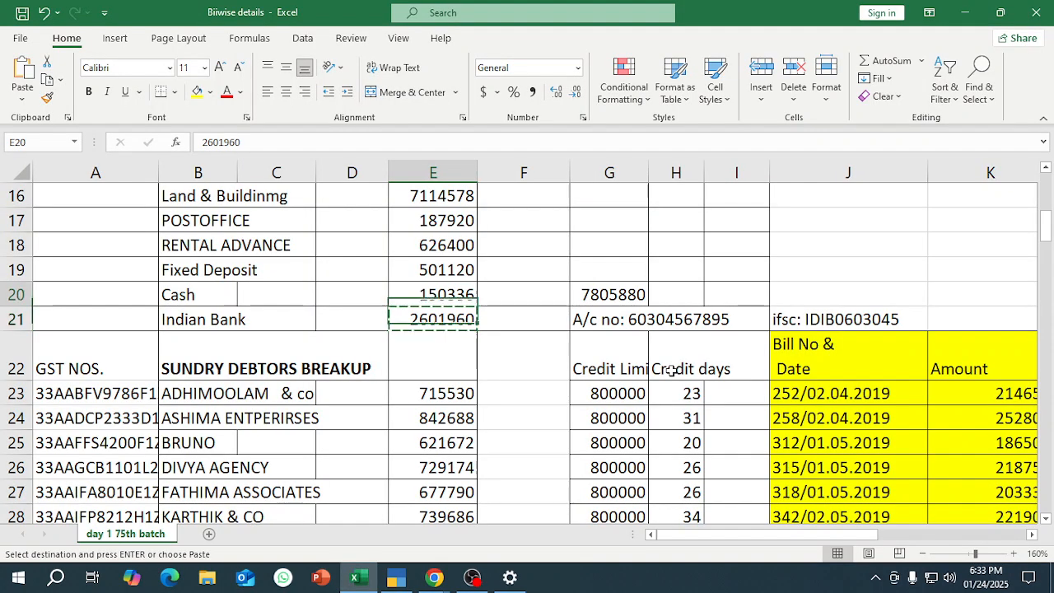
{"action": "key", "text": "Up"}
{"action": "key", "text": "Up"}
{"action": "key", "text": "Up"}
{"action": "key", "text": "Up"}
{"action": "key", "text": "Up"}
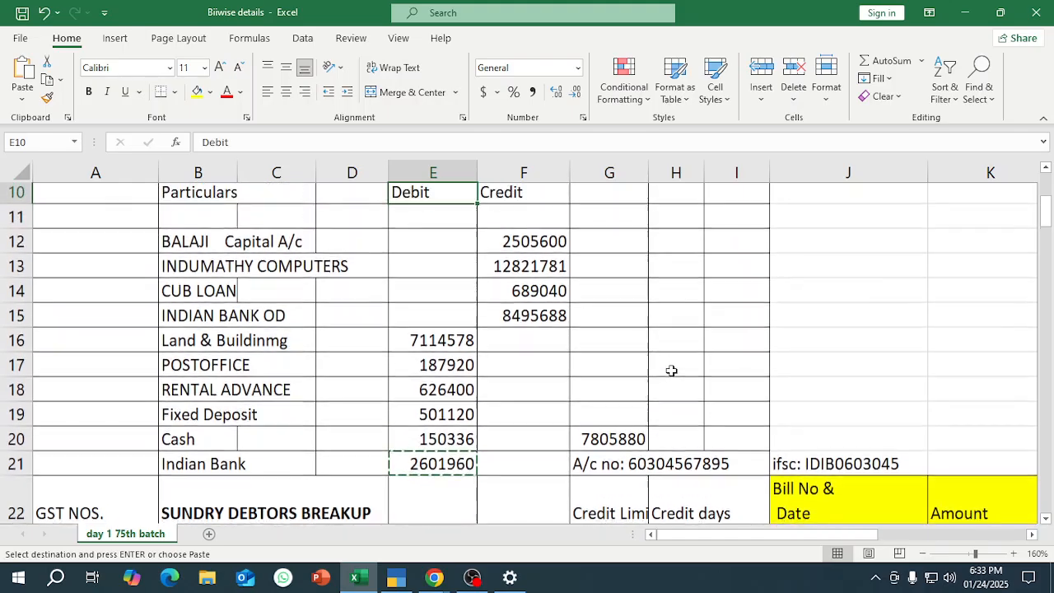
{"action": "key", "text": "Down"}
{"action": "key", "text": "Down"}
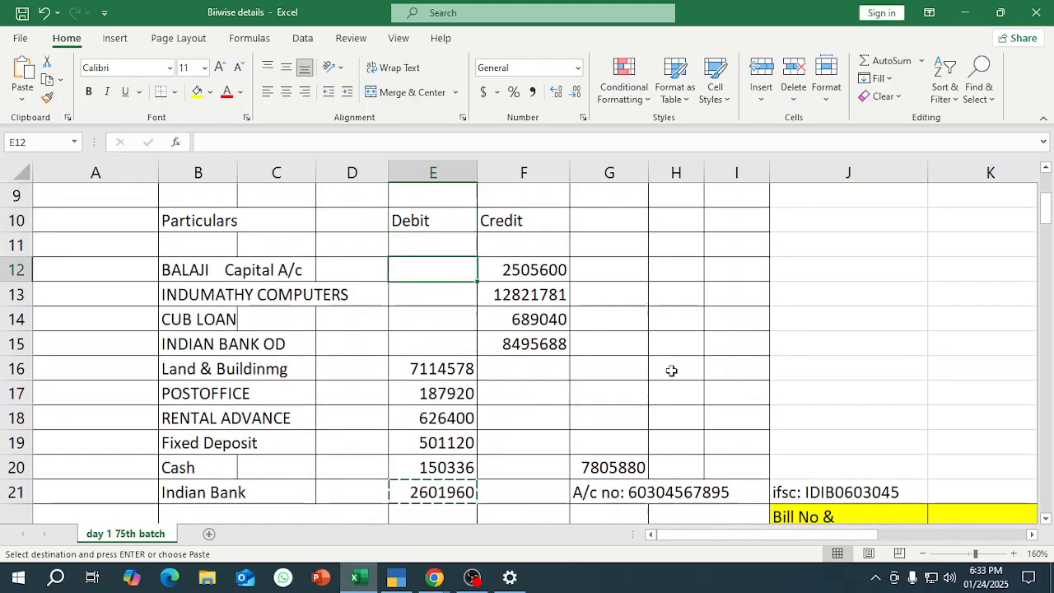
{"action": "key", "text": "alt+Tab"}
{"action": "key", "text": "Down"}
{"action": "key", "text": "Return"}
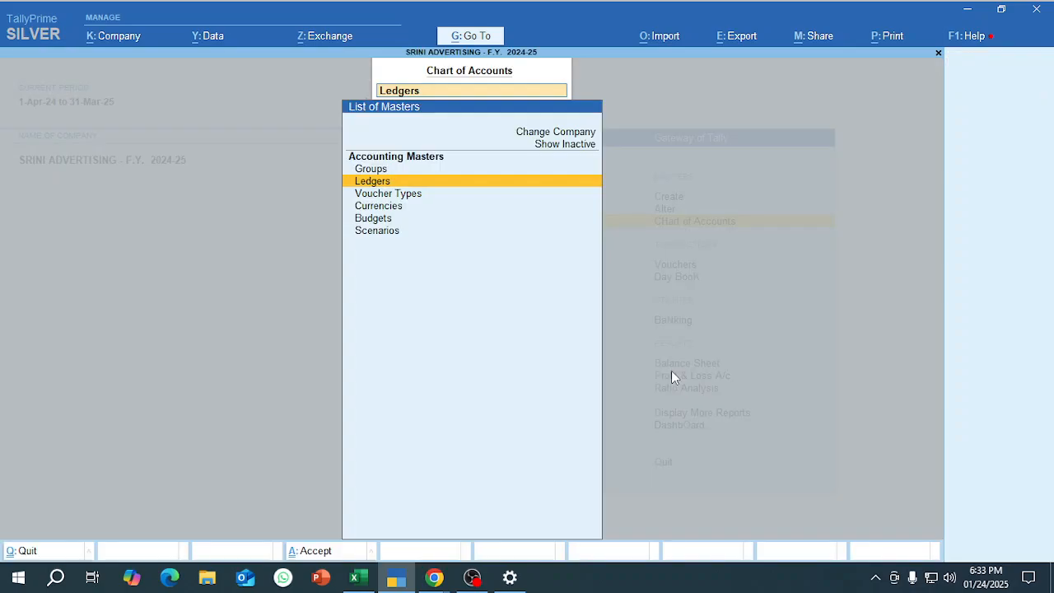
{"action": "key", "text": "Return"}
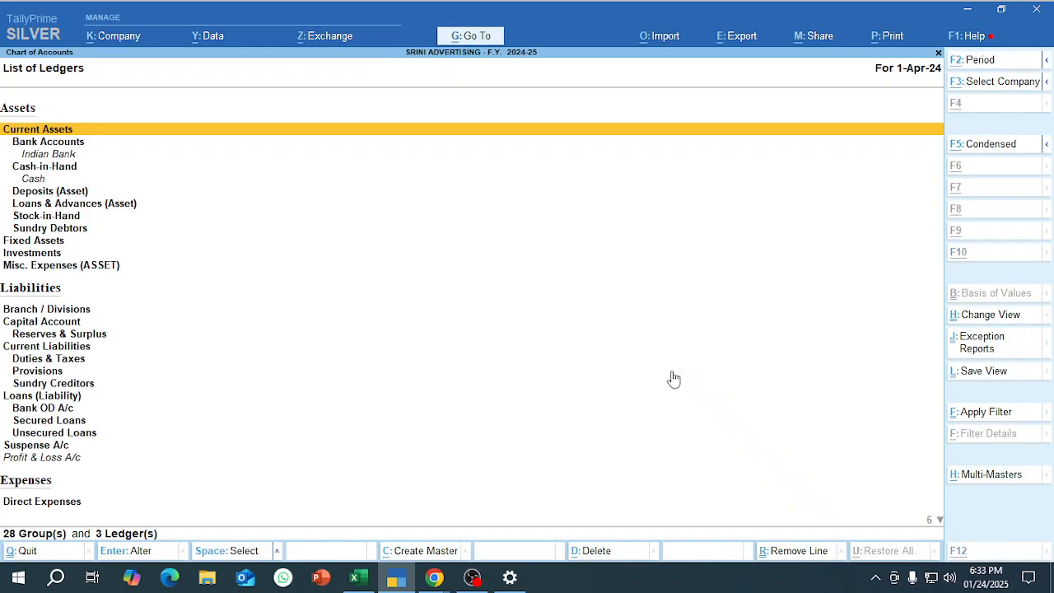
{"action": "key", "text": "alt+h"}
{"action": "key", "text": "Return"}
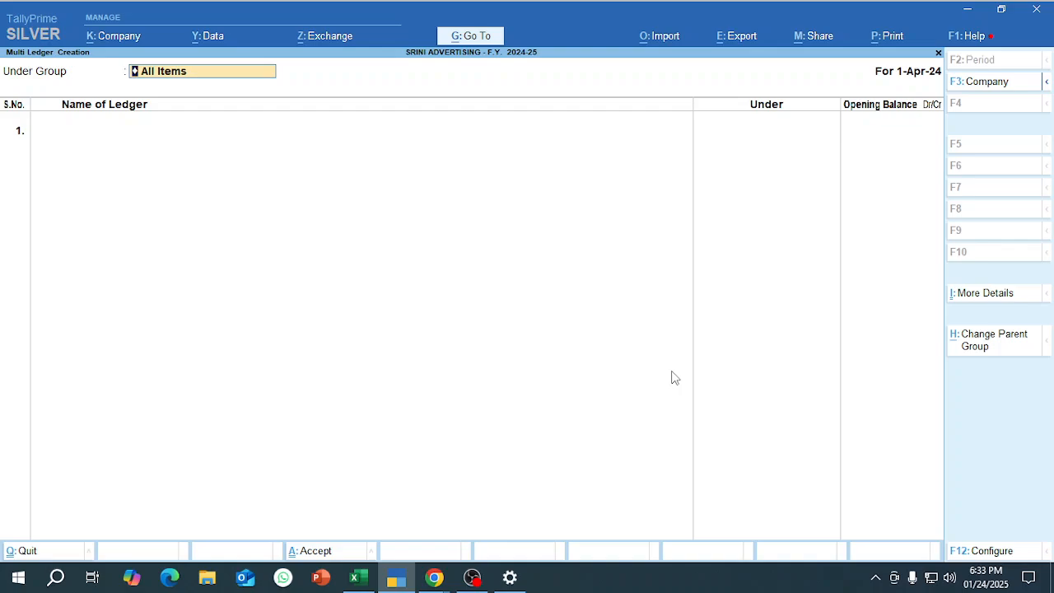
{"action": "key", "text": "Return"}
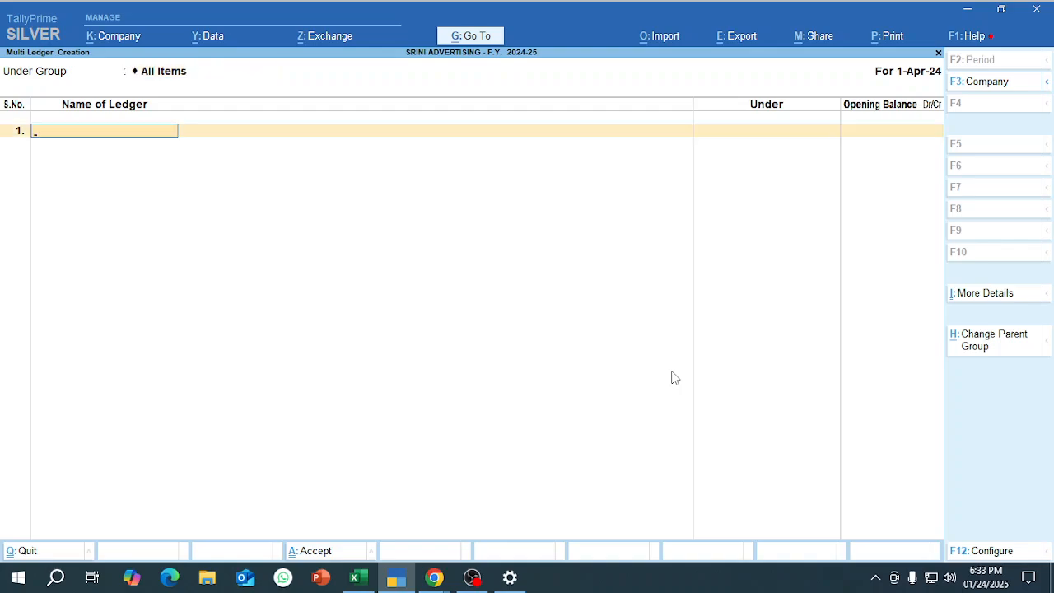
{"action": "key", "text": "Escape"}
{"action": "key", "text": "Escape"}
{"action": "key", "text": "Escape"}
{"action": "key", "text": "Escape"}
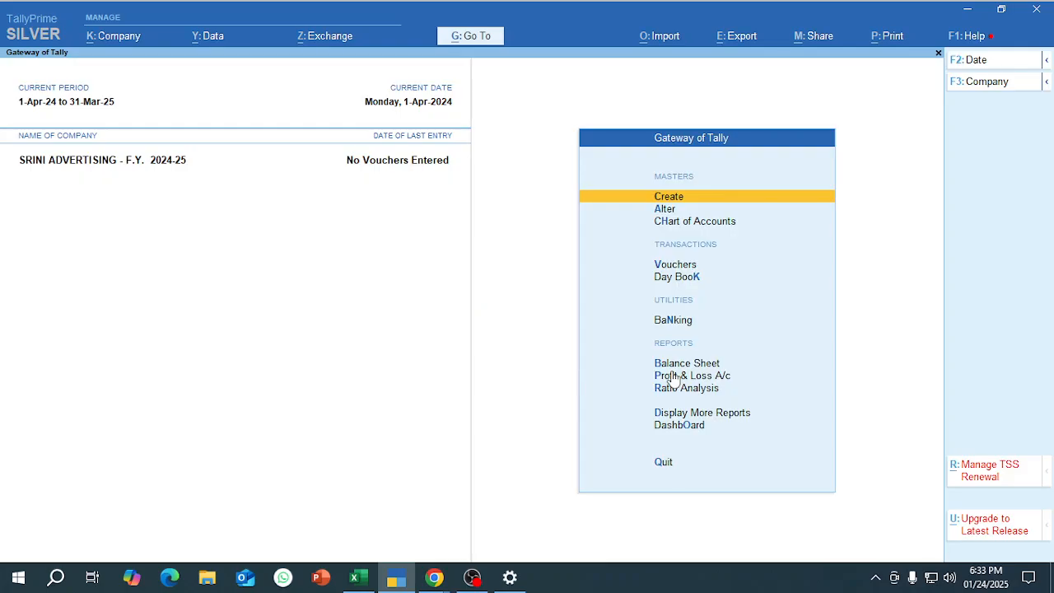
Open Multi Create for ledgers from the Chart of Accounts and keep All Items as the group.
{"action": "key", "text": "Down"}
{"action": "key", "text": "Down"}
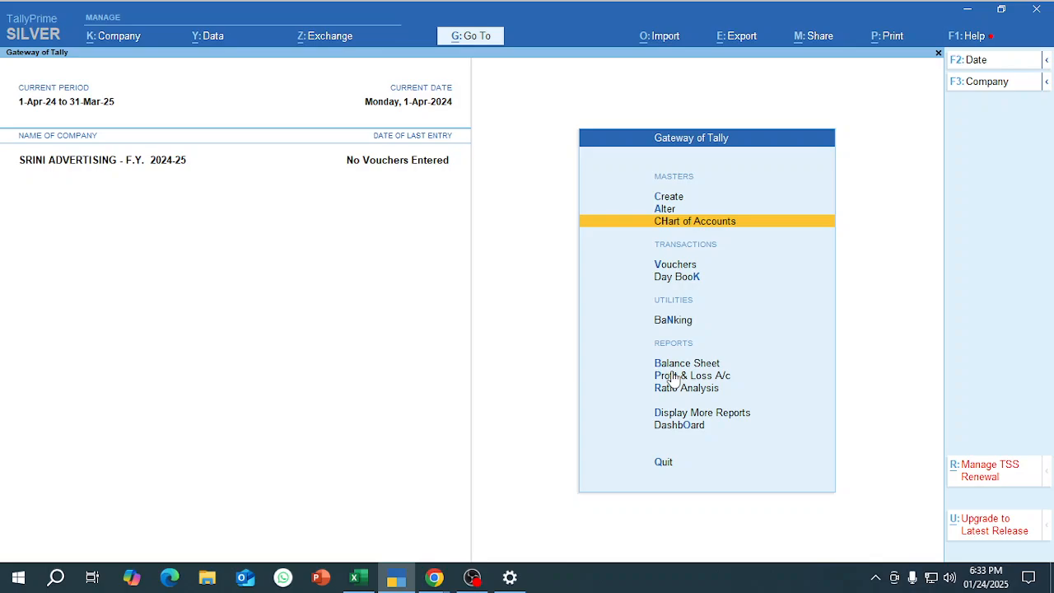
{"action": "key", "text": "Return"}
{"action": "key", "text": "Return"}
{"action": "key", "text": "alt+h"}
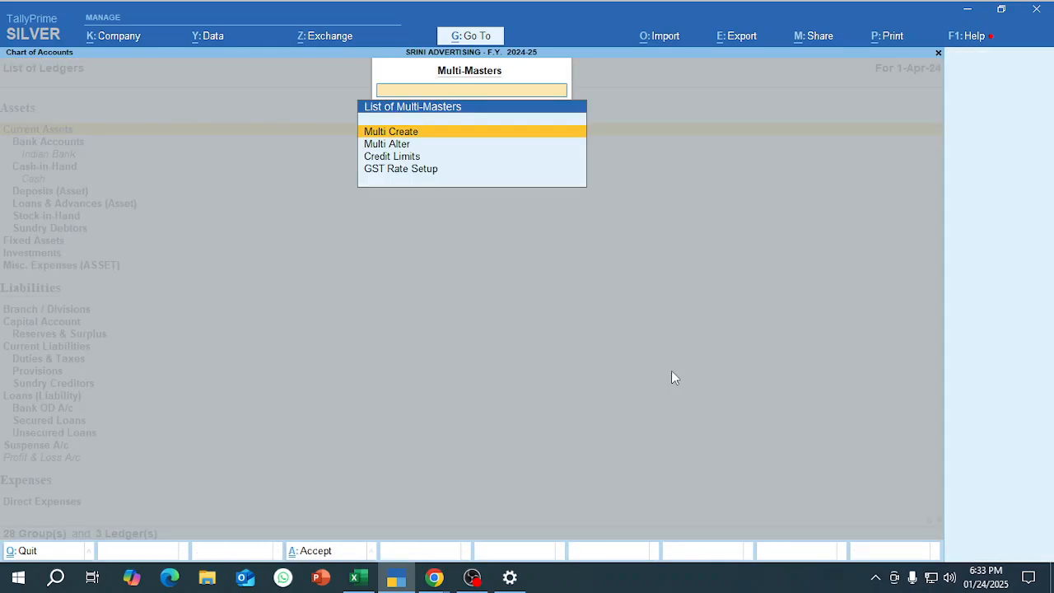
{"action": "key", "text": "Return"}
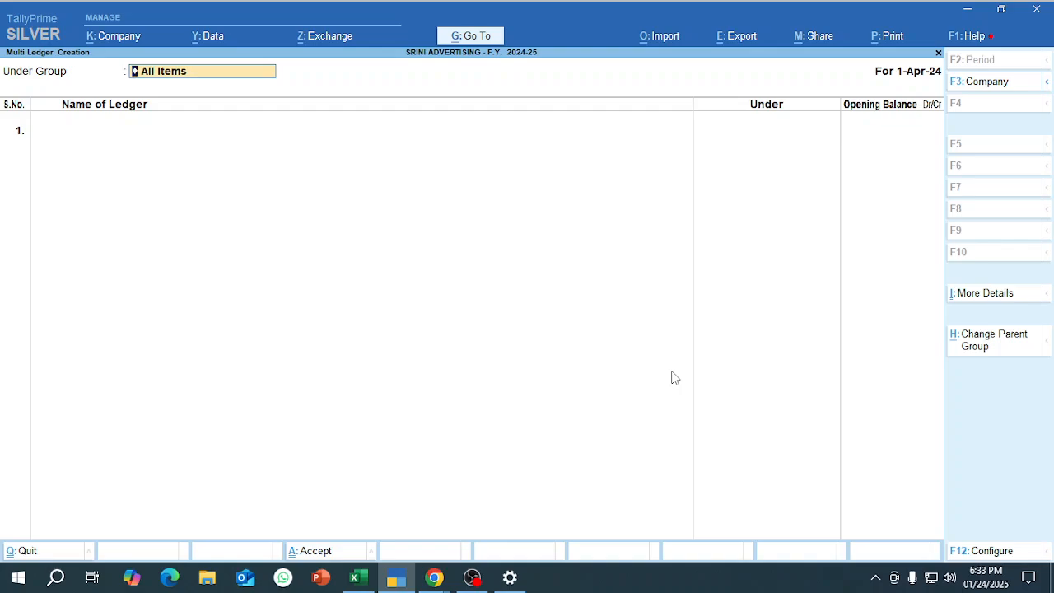
{"action": "key", "text": "Return"}
Switch to Excel and copy the capital account's credit amount 2505600 from cell F12.
{"action": "key", "text": "alt+Tab"}
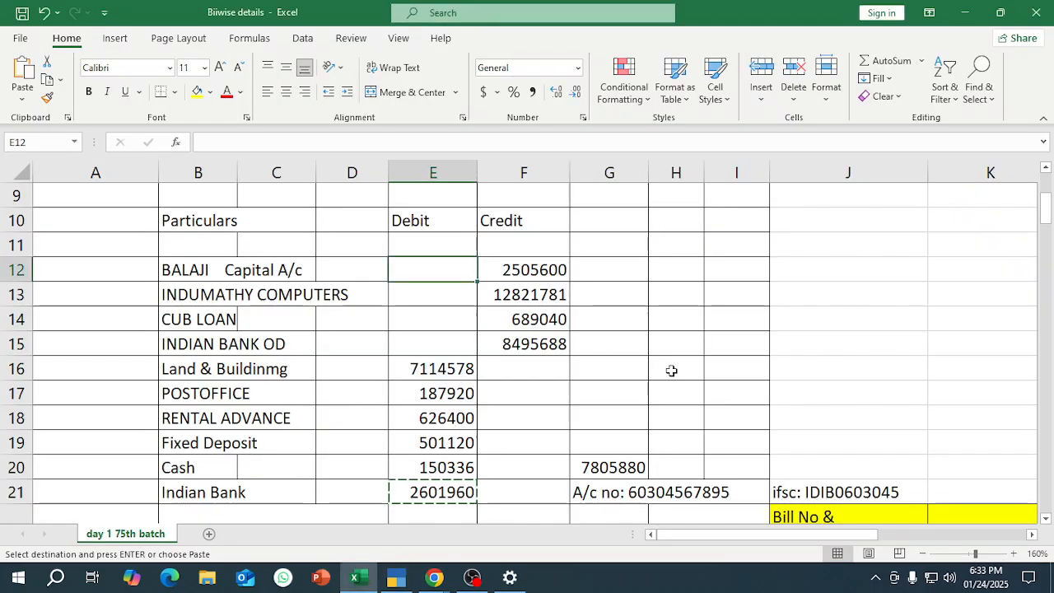
{"action": "key", "text": "Left"}
{"action": "key", "text": "Right"}
{"action": "key", "text": "Down"}
{"action": "key", "text": "Right"}
{"action": "key", "text": "Up"}
{"action": "key", "text": "ctrl+c"}
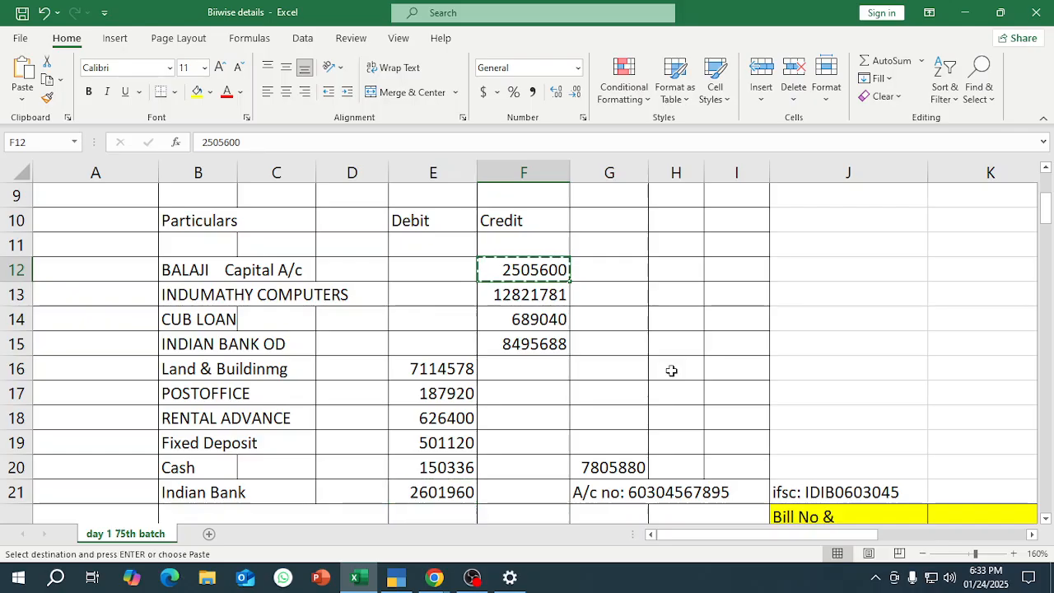
Add the proprietor's capital ledger in TallyPrime under Capital Account with the copied opening balance 2505600.
{"action": "key", "text": "alt+Tab"}
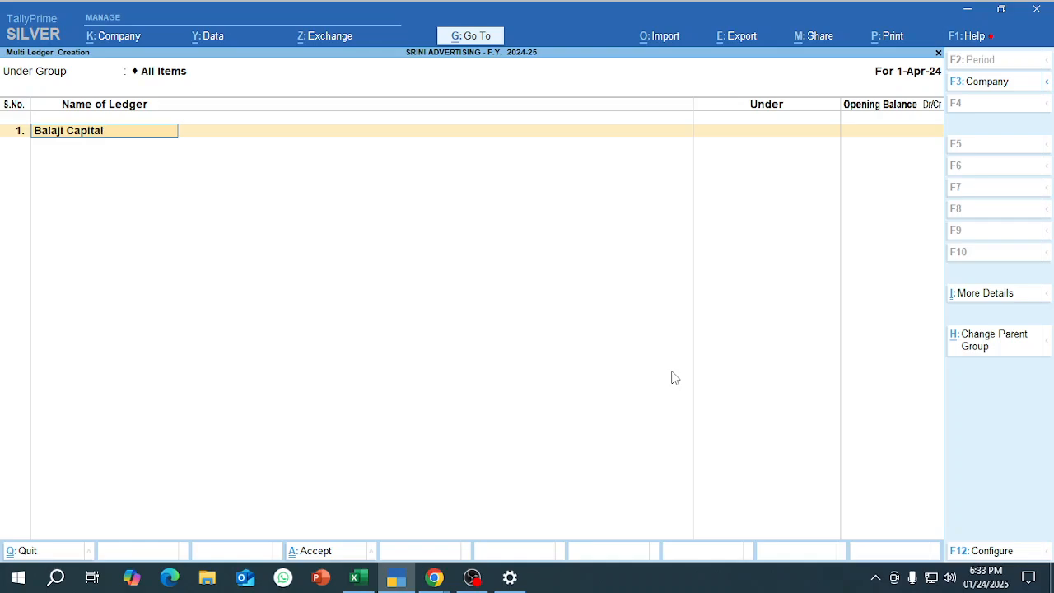
{"action": "key", "text": "Return"}
{"action": "type", "text": "Cap"}
{"action": "key", "text": "Return"}
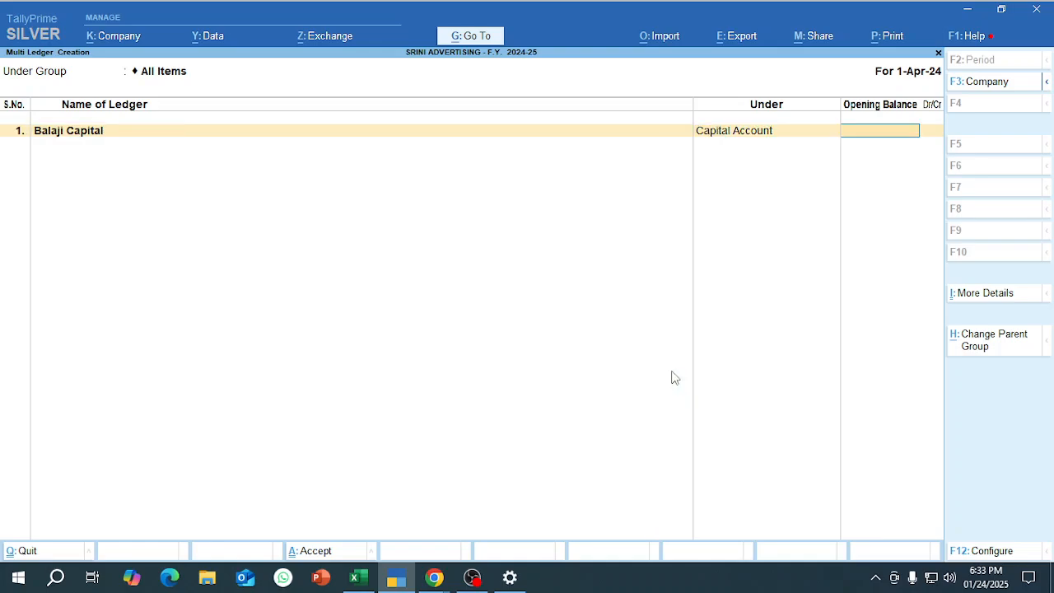
{"action": "key", "text": "ctrl+v"}
{"action": "key", "text": "Return"}
{"action": "key", "text": "Return"}
Copy INDUMATHY COMPUTERS from Excel cell B13 and add it in TallyPrime as the second ledger under Sundry Creditors.
{"action": "key", "text": "alt+Tab"}
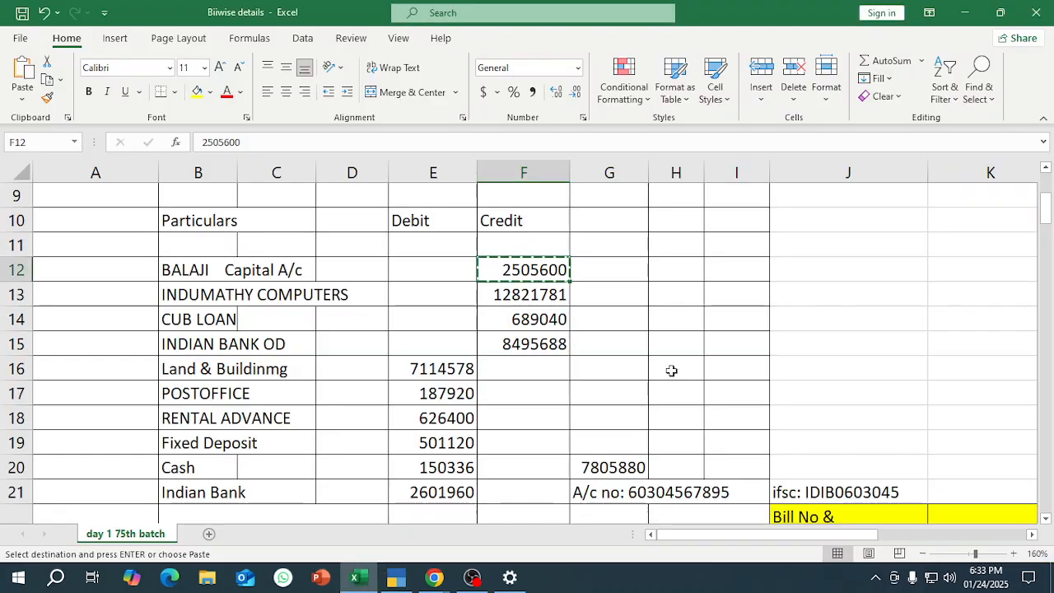
{"action": "key", "text": "Down"}
{"action": "key", "text": "Left"}
{"action": "key", "text": "Left"}
{"action": "key", "text": "Left"}
{"action": "key", "text": "Left"}
{"action": "key", "text": "ctrl+c"}
{"action": "key", "text": "alt+Tab"}
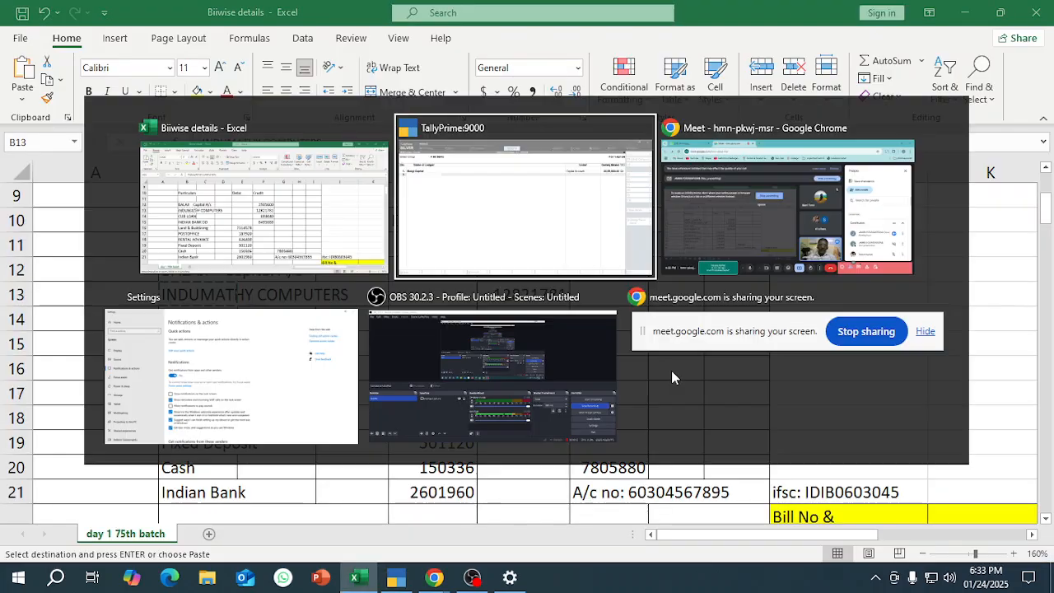
{"action": "key", "text": "ctrl+v"}
{"action": "key", "text": "Return"}
{"action": "type", "text": "Sund"}
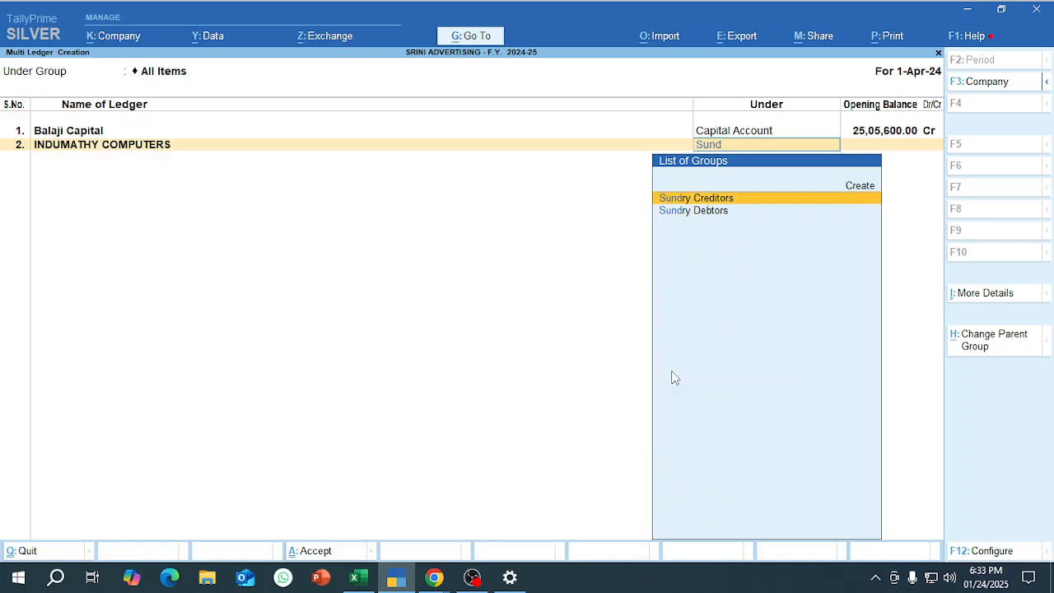
{"action": "key", "text": "Return"}
Copy the credit amount 12821781 from Excel and enter it in TallyPrime as the opening balance of INDUMATHY COMPUTERS.
{"action": "key", "text": "alt+Tab"}
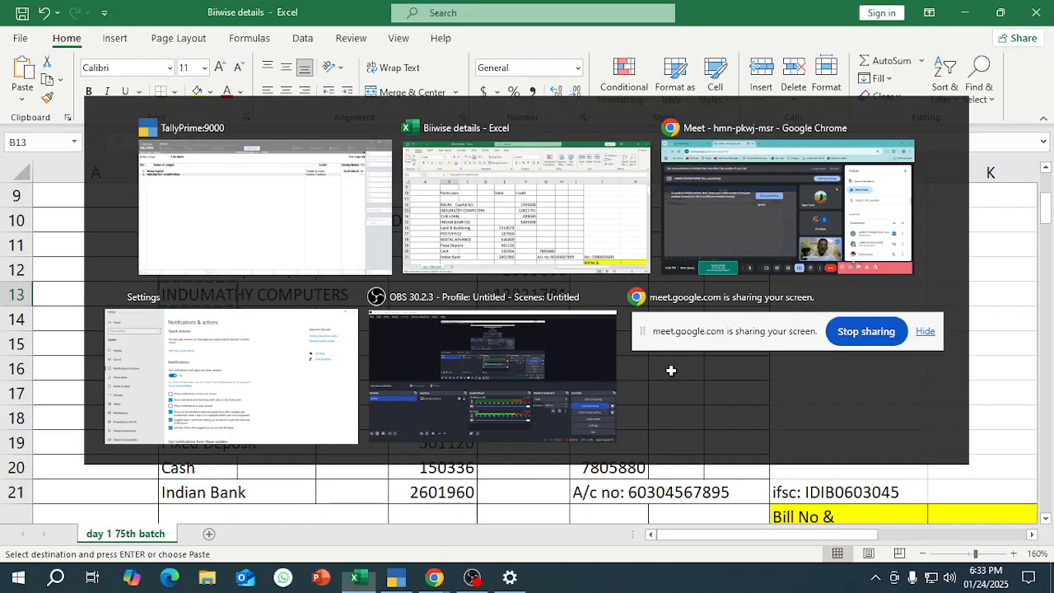
{"action": "key", "text": "Right"}
{"action": "key", "text": "Right"}
{"action": "key", "text": "Right"}
{"action": "key", "text": "Right"}
{"action": "key", "text": "ctrl+c"}
{"action": "key", "text": "alt+Tab"}
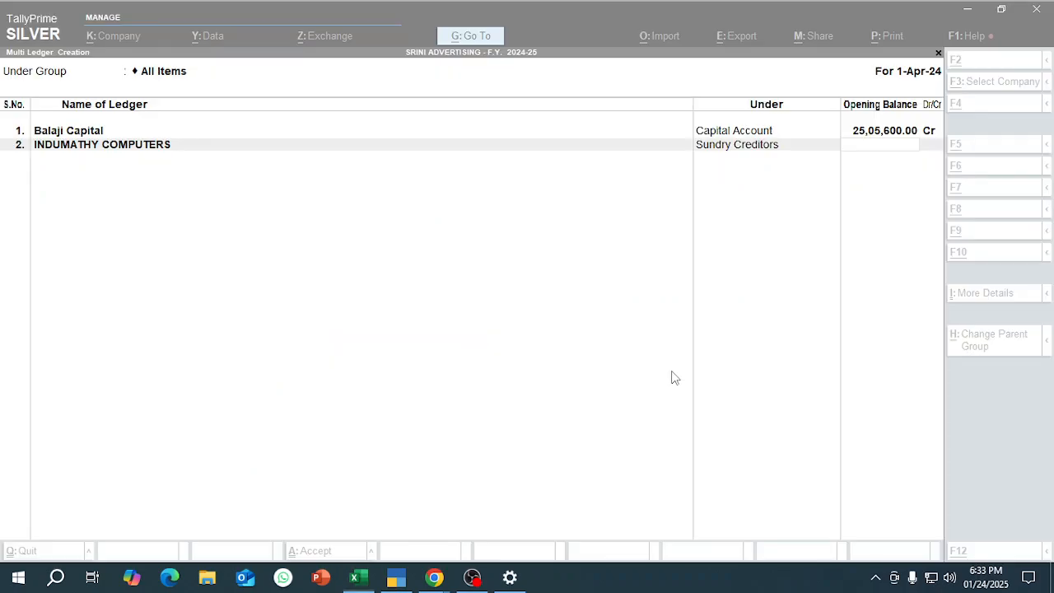
{"action": "key", "text": "ctrl+v"}
{"action": "key", "text": "Return"}
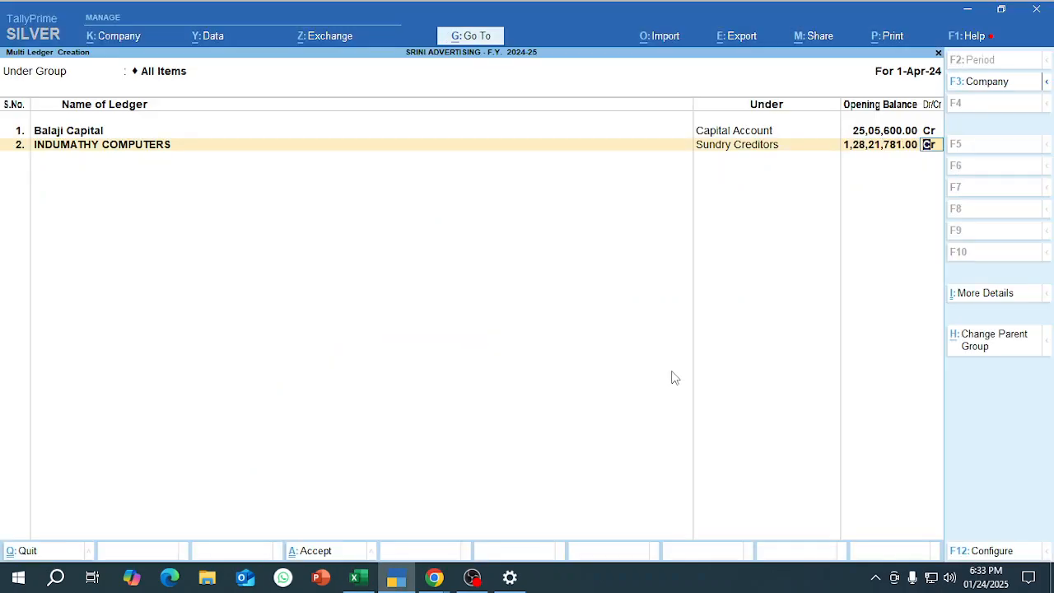
{"action": "key", "text": "Return"}
{"action": "key", "text": "Return"}
{"action": "key", "text": "Return"}
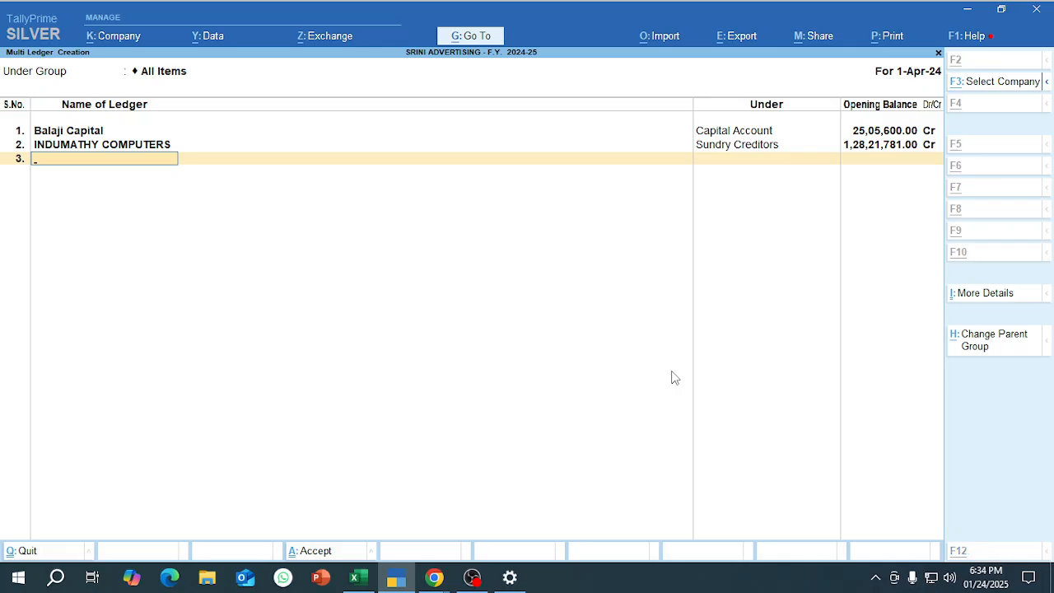
Copy CUB LOAN from Excel cell B14 and add it in TallyPrime as the third ledger under Unsecured Loans.
{"action": "key", "text": "alt+Tab"}
{"action": "key", "text": "alt+Tab"}
{"action": "key", "text": "alt+Tab"}
{"action": "key", "text": "Down"}
{"action": "key", "text": "Left"}
{"action": "key", "text": "Left"}
{"action": "key", "text": "Left"}
{"action": "key", "text": "Left"}
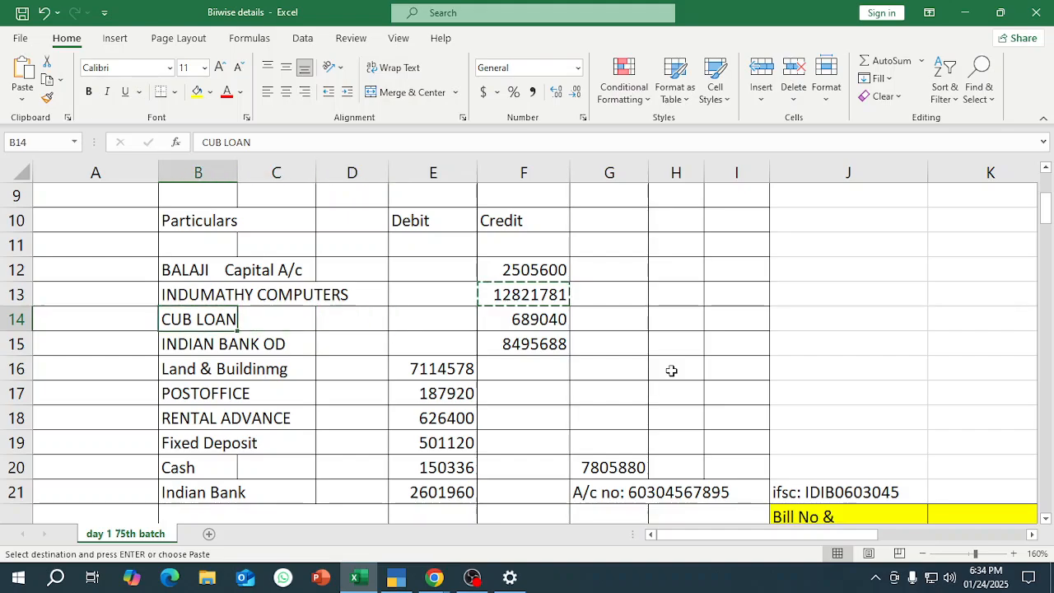
{"action": "key", "text": "ctrl+c"}
{"action": "key", "text": "alt+Tab"}
{"action": "key", "text": "ctrl+v"}
{"action": "key", "text": "Return"}
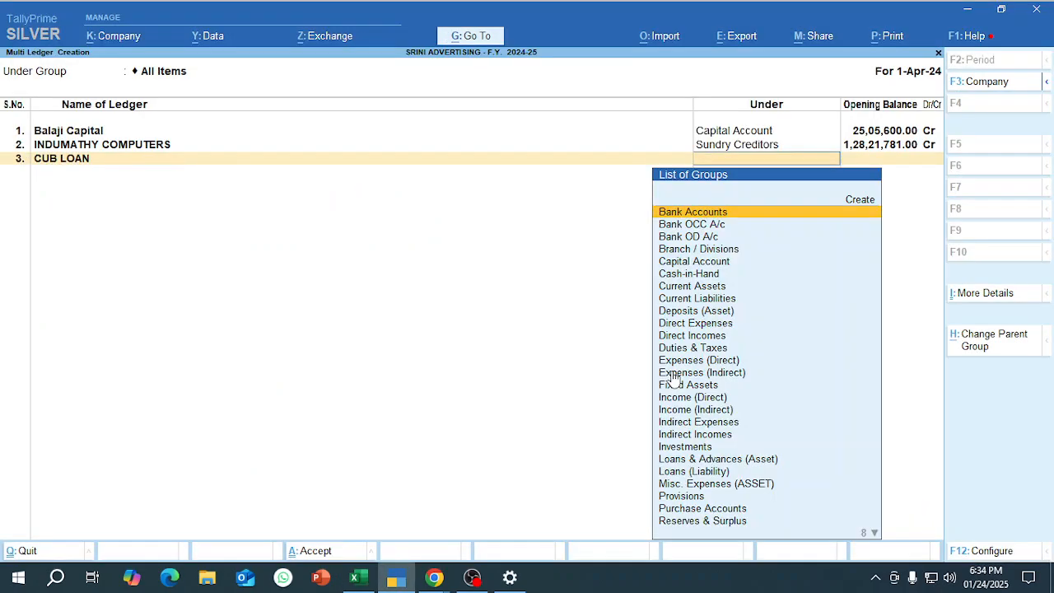
{"action": "type", "text": "uns"}
{"action": "key", "text": "Return"}
Copy the credit amount 689040 from Excel cell F14 and enter it in TallyPrime as the CUB LOAN opening balance.
{"action": "key", "text": "alt+Tab"}
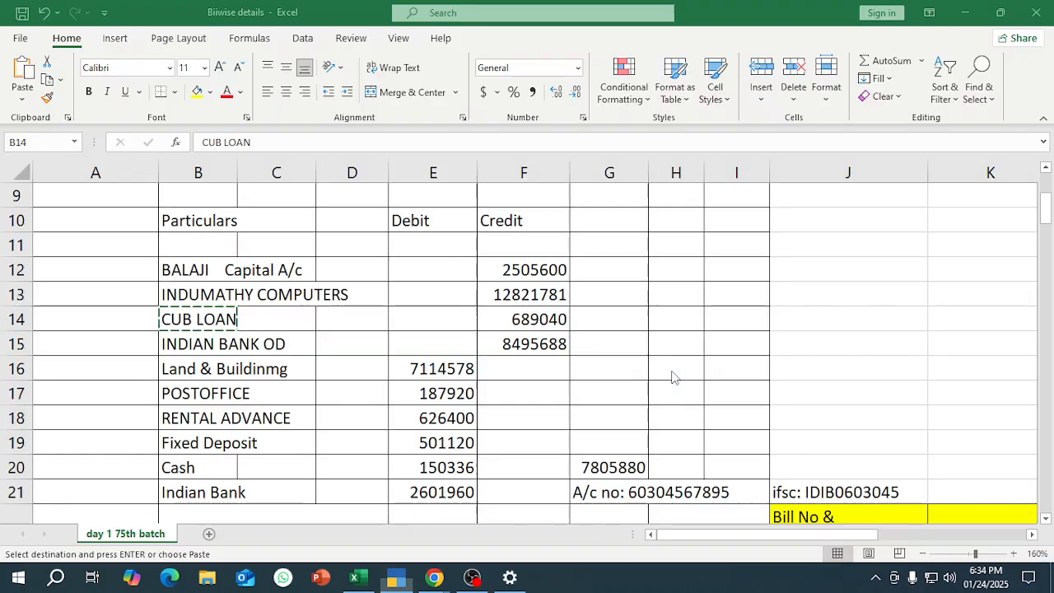
{"action": "key", "text": "Right"}
{"action": "key", "text": "Right"}
{"action": "key", "text": "Right"}
{"action": "key", "text": "Right"}
{"action": "key", "text": "ctrl+c"}
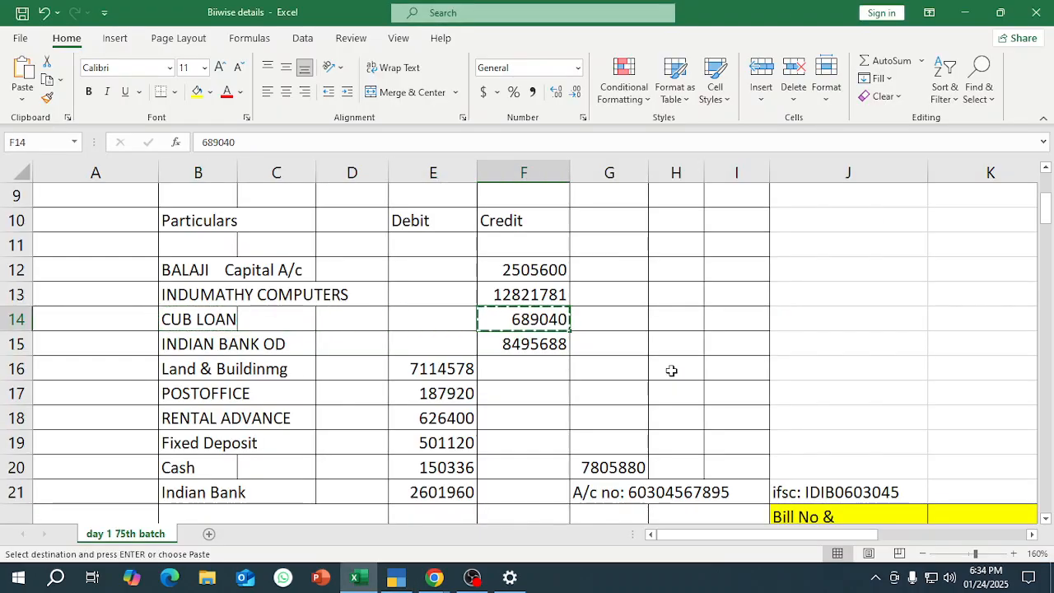
{"action": "key", "text": "alt+Tab"}
{"action": "key", "text": "ctrl+v"}
{"action": "key", "text": "Return"}
Copy INDIAN BANK OD from Excel cell B15 and add it in TallyPrime as the fourth ledger under Bank OD A/c.
{"action": "key", "text": "alt+Tab"}
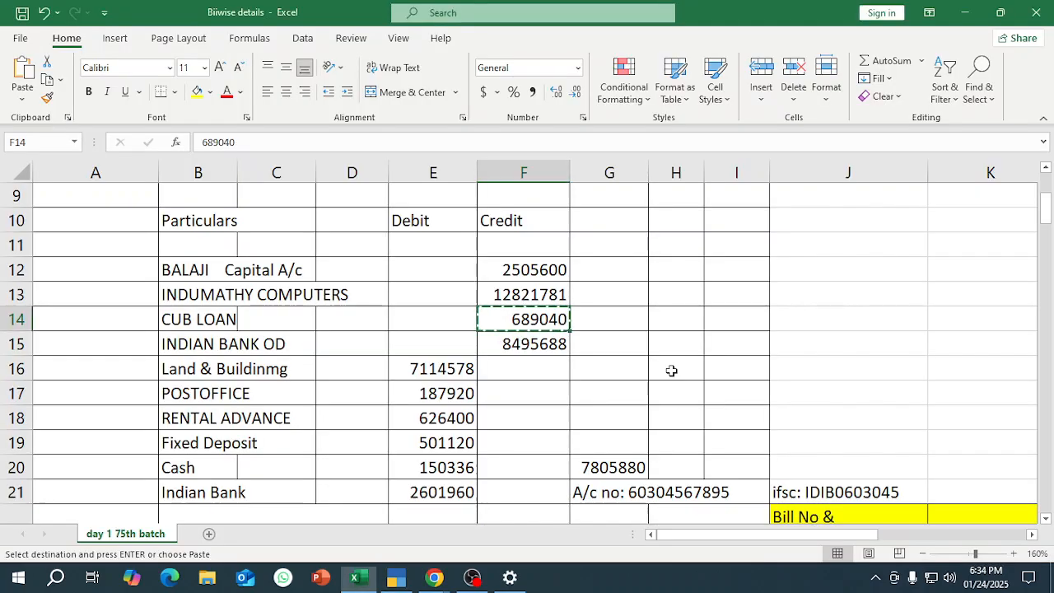
{"action": "key", "text": "Left"}
{"action": "key", "text": "Left"}
{"action": "key", "text": "Left"}
{"action": "key", "text": "Left"}
{"action": "key", "text": "Down"}
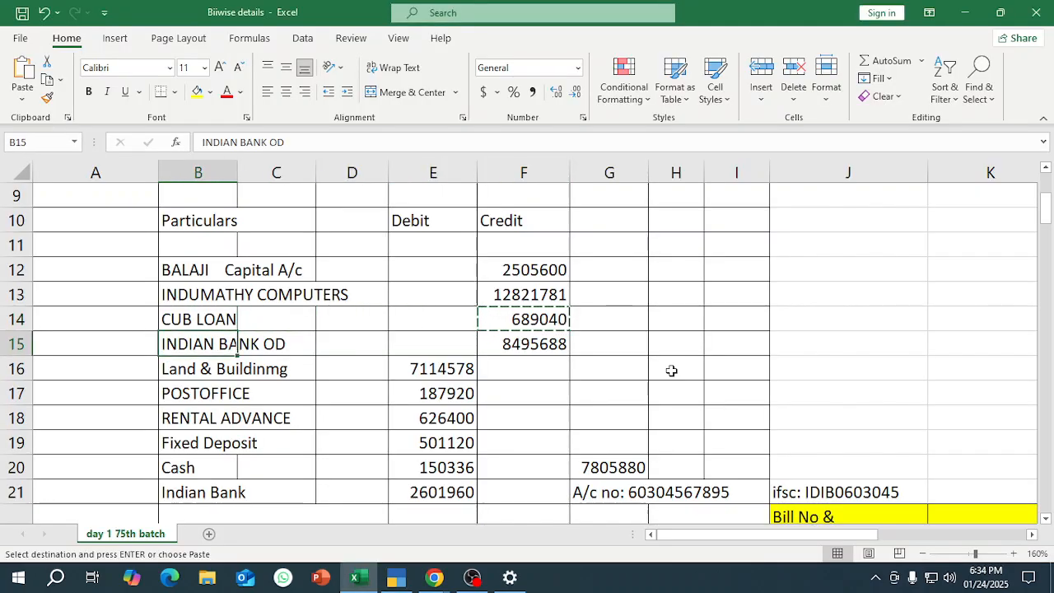
{"action": "key", "text": "ctrl+c"}
{"action": "key", "text": "alt+Tab"}
{"action": "key", "text": "ctrl+v"}
{"action": "key", "text": "Return"}
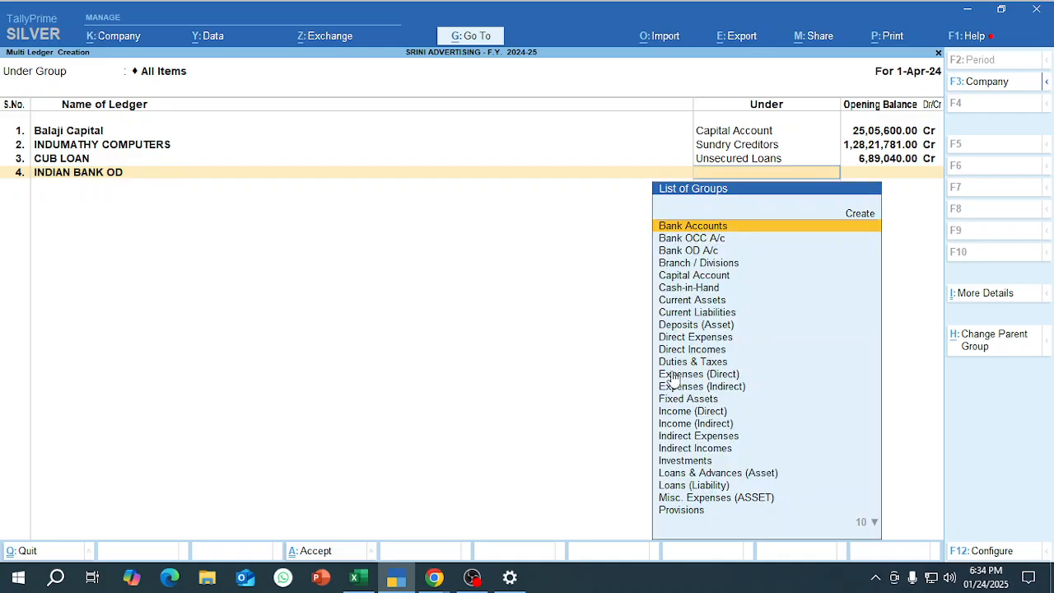
{"action": "type", "text": "OD"}
{"action": "key", "text": "Return"}
Copy the credit amount 8495688 from Excel and enter it in TallyPrime as the INDIAN BANK OD opening balance.
{"action": "key", "text": "alt+Tab"}
{"action": "key", "text": "Right"}
{"action": "key", "text": "Right"}
{"action": "key", "text": "Right"}
{"action": "key", "text": "Right"}
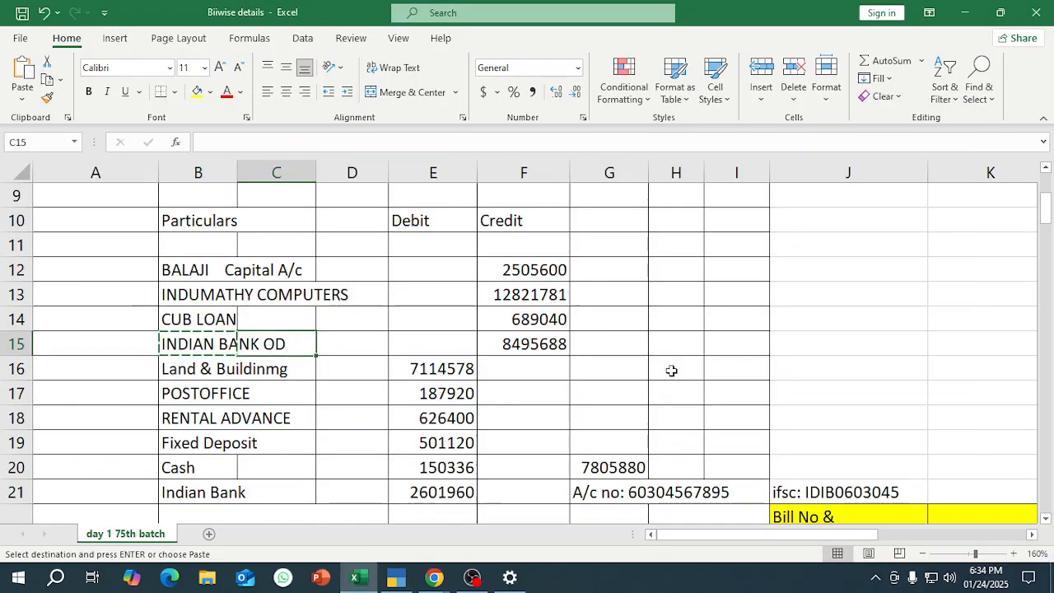
{"action": "key", "text": "ctrl+c"}
{"action": "key", "text": "alt+Tab"}
{"action": "key", "text": "ctrl+v"}
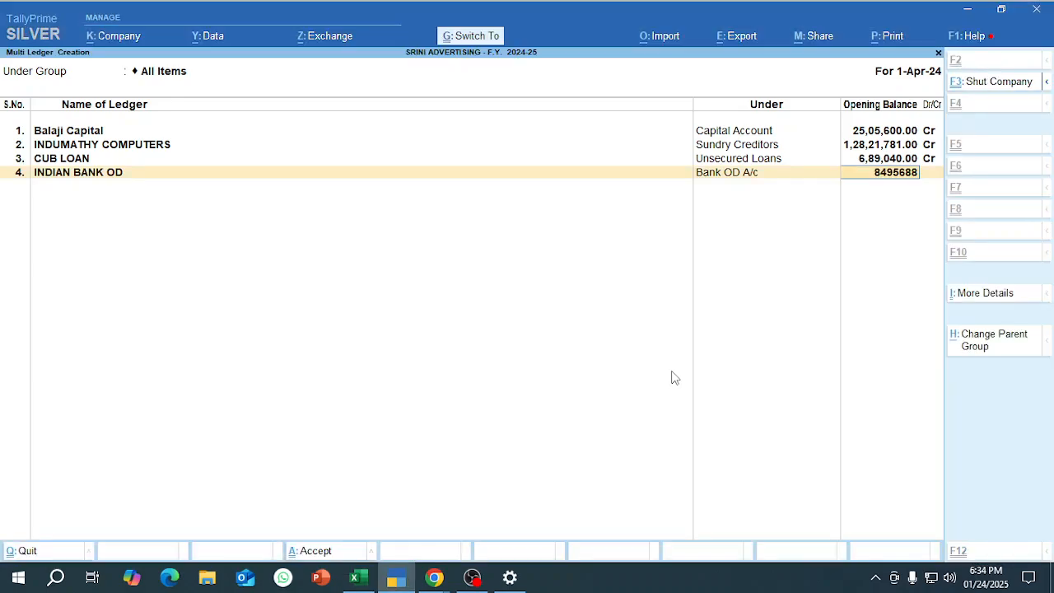
{"action": "key", "text": "Return"}
{"action": "key", "text": "Return"}
Copy Land & Buildinmg from Excel cell B16 and add it in TallyPrime as the fifth ledger under Fixed Assets.
{"action": "key", "text": "alt+Tab"}
{"action": "key", "text": "Left"}
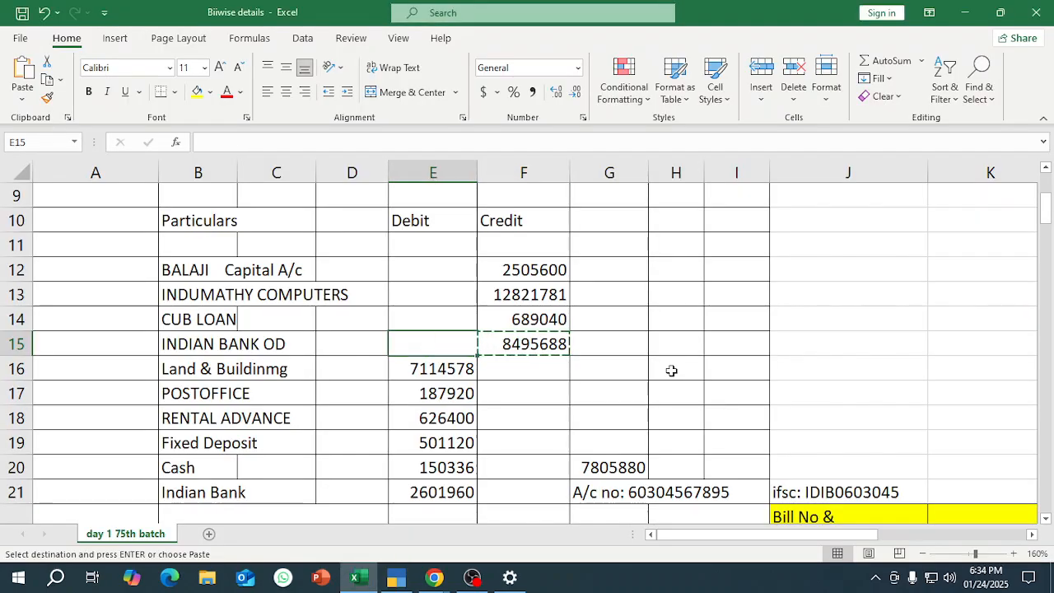
{"action": "key", "text": "Down"}
{"action": "key", "text": "Left"}
{"action": "key", "text": "Left"}
{"action": "key", "text": "Left"}
{"action": "key", "text": "ctrl+c"}
{"action": "key", "text": "alt+Tab"}
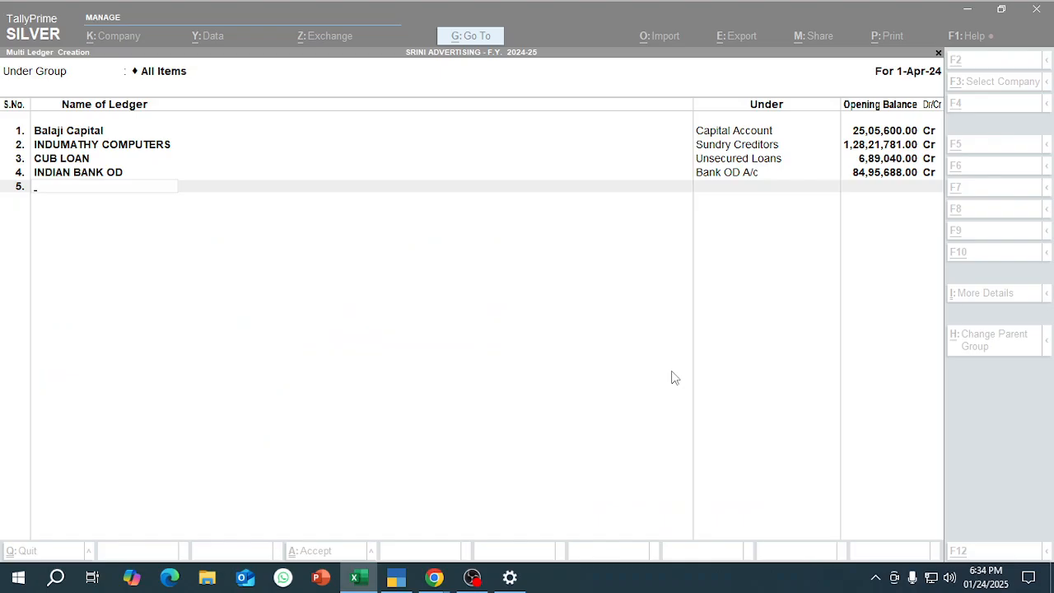
{"action": "key", "text": "ctrl+v"}
{"action": "key", "text": "Return"}
{"action": "type", "text": "fix"}
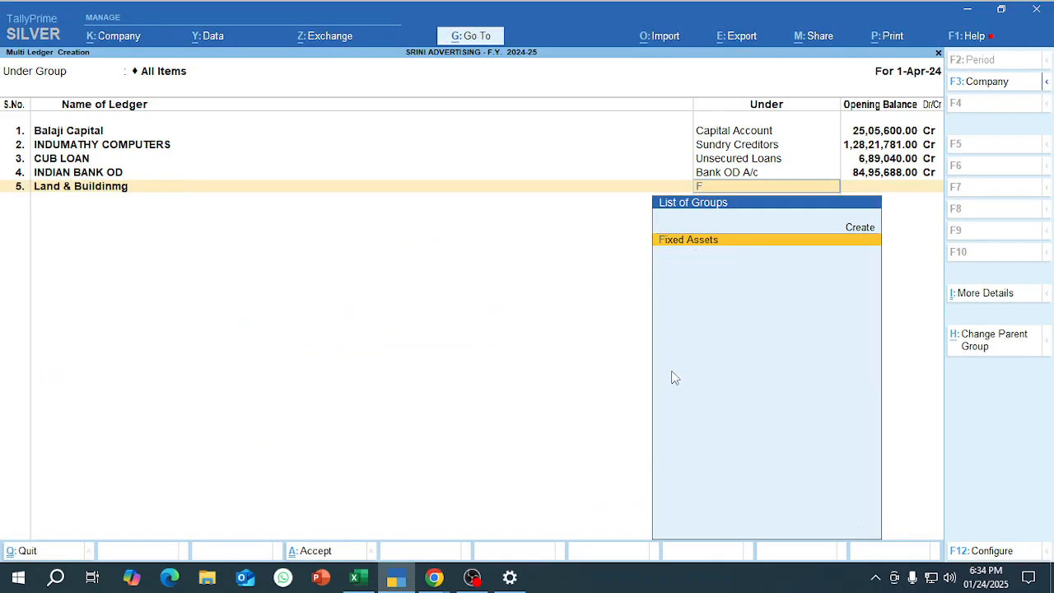
{"action": "key", "text": "Return"}
Copy the debit amount 7114578 from Excel cell E16 and enter it in TallyPrime as the Land & Buildinmg opening balance.
{"action": "key", "text": "alt+Tab"}
{"action": "key", "text": "Right"}
{"action": "key", "text": "Right"}
{"action": "key", "text": "Right"}
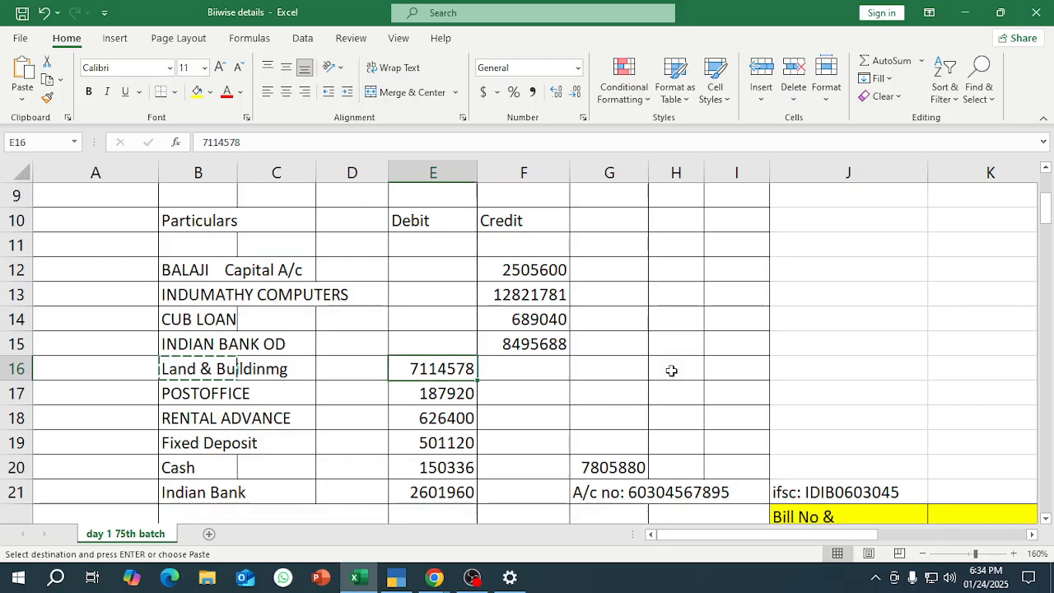
{"action": "key", "text": "alt+Tab"}
{"action": "key", "text": "ctrl+v"}
{"action": "key", "text": "Return"}
Copy POSTOFFICE from Excel cell B17 and enter it in TallyPrime as the name of the sixth ledger.
{"action": "key", "text": "alt+Tab"}
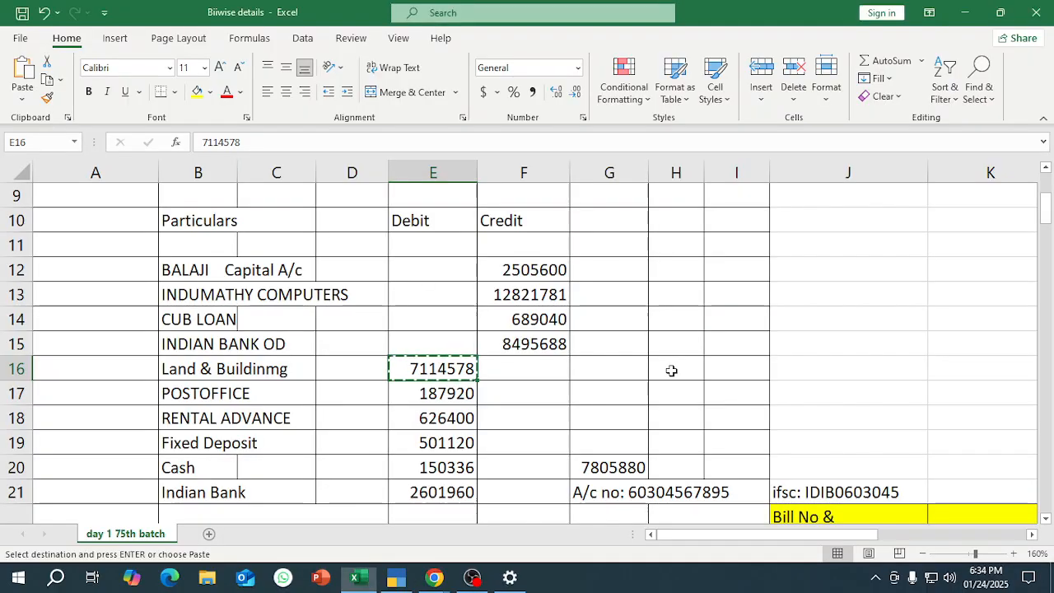
{"action": "key", "text": "Down"}
{"action": "key", "text": "Left"}
{"action": "key", "text": "Left"}
{"action": "key", "text": "Left"}
{"action": "key", "text": "ctrl+c"}
{"action": "key", "text": "alt+Tab"}
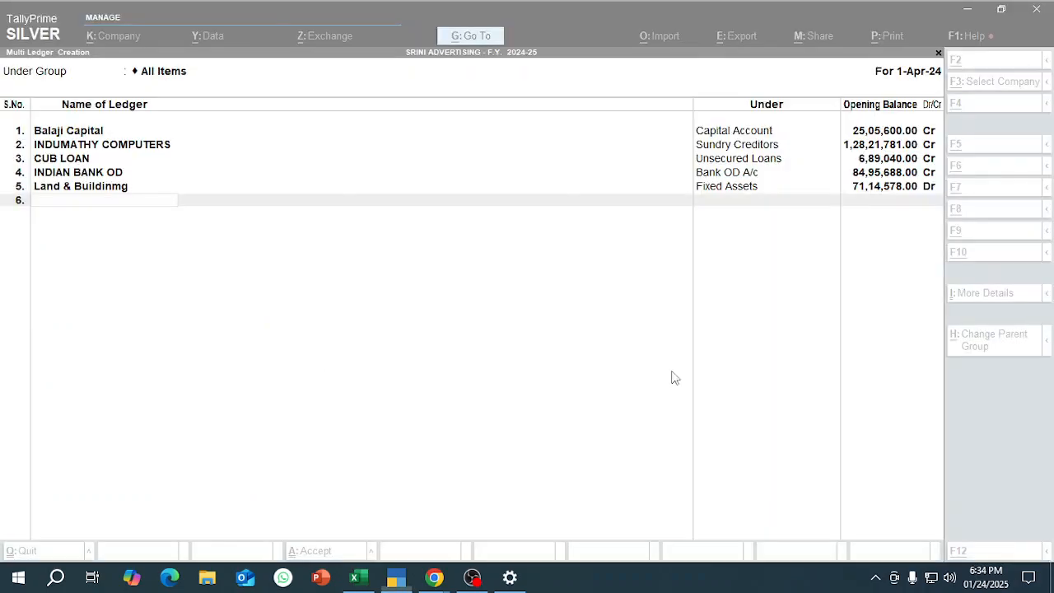
{"action": "key", "text": "ctrl+v"}
{"action": "key", "text": "Return"}
Set the group of the POSTOFFICE ledger to Deposits (Asset).
{"action": "type", "text": "fix"}
{"action": "key", "text": "Return"}
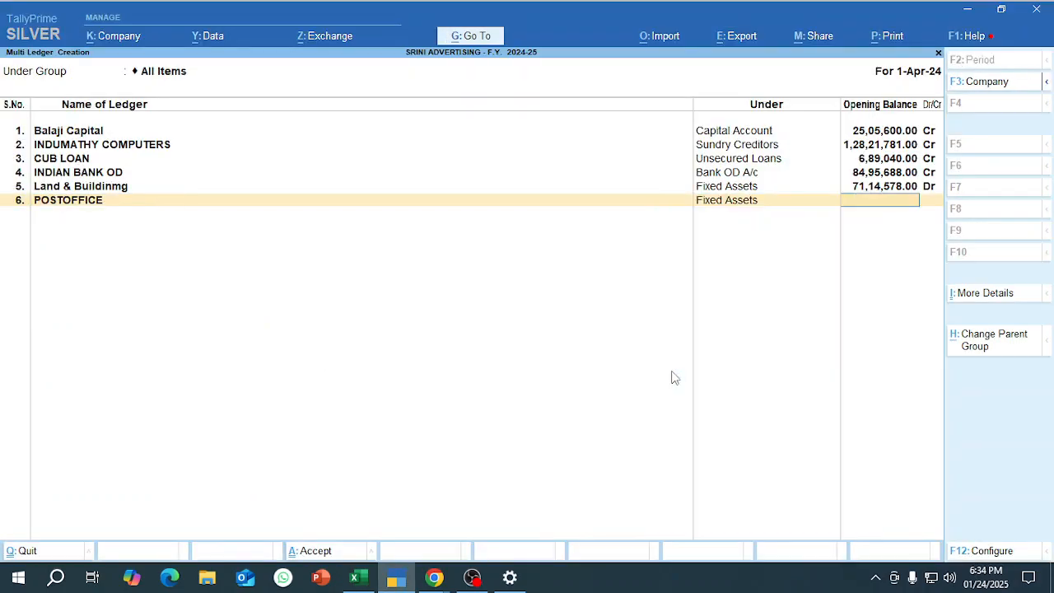
{"action": "key", "text": "alt+Tab"}
Copy the debit amount 187920 from Excel cell E17 and enter it in TallyPrime as the POSTOFFICE opening balance.
{"action": "key", "text": "alt+Tab"}
{"action": "key", "text": "BackSpace"}
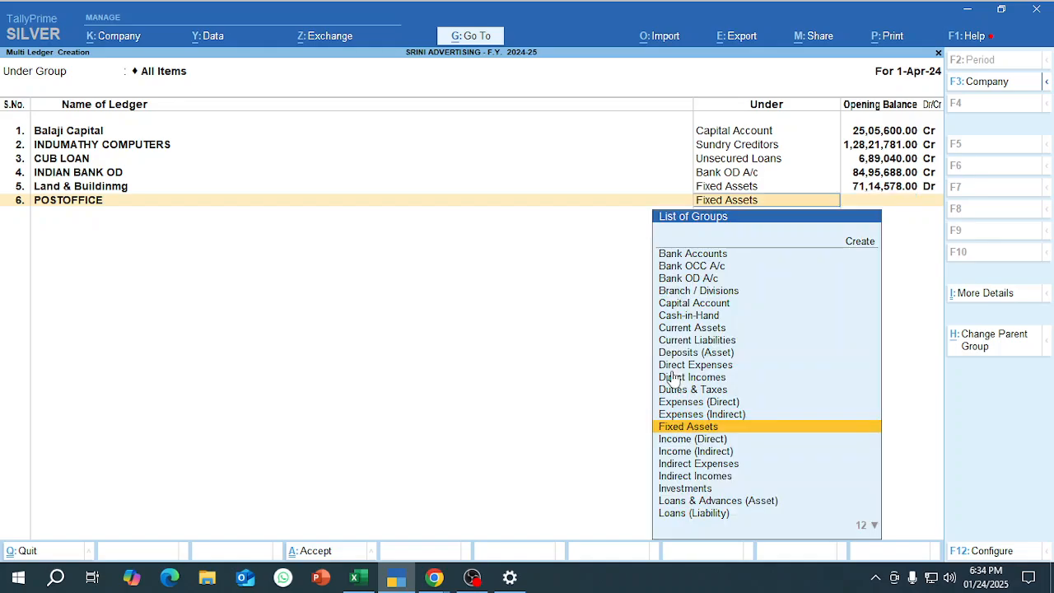
{"action": "type", "text": "De"}
{"action": "key", "text": "Return"}
{"action": "key", "text": "alt+Tab"}
{"action": "key", "text": "Right"}
{"action": "key", "text": "Right"}
{"action": "key", "text": "Right"}
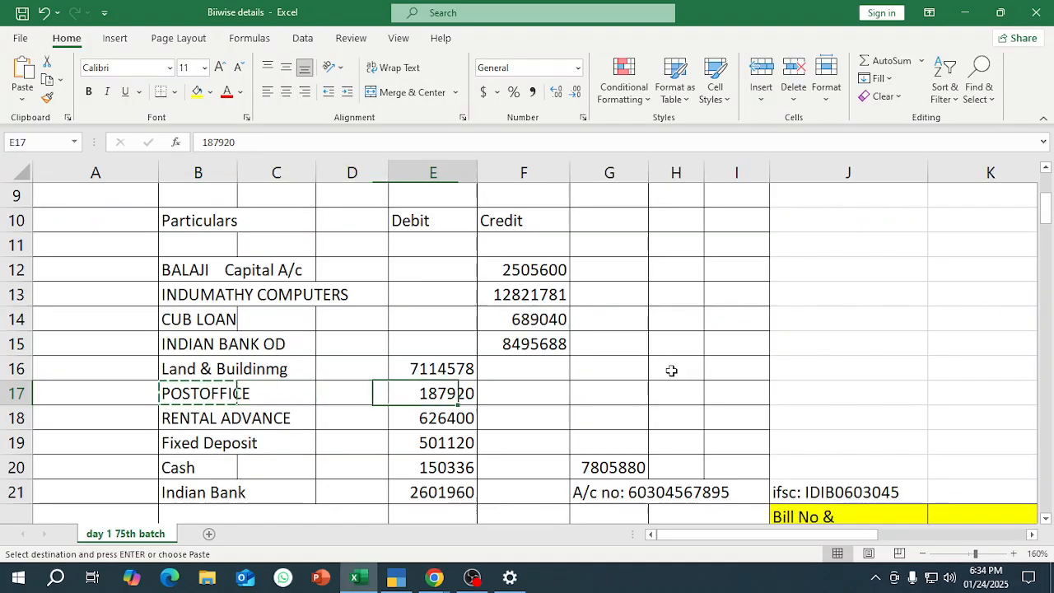
{"action": "key", "text": "ctrl+c"}
Copy RENTAL ADVANCE from Excel cell B18 and add it in TallyPrime as the seventh ledger under Deposits (Asset).
{"action": "key", "text": "alt+Tab"}
{"action": "key", "text": "ctrl+alt+v"}
{"action": "key", "text": "Return"}
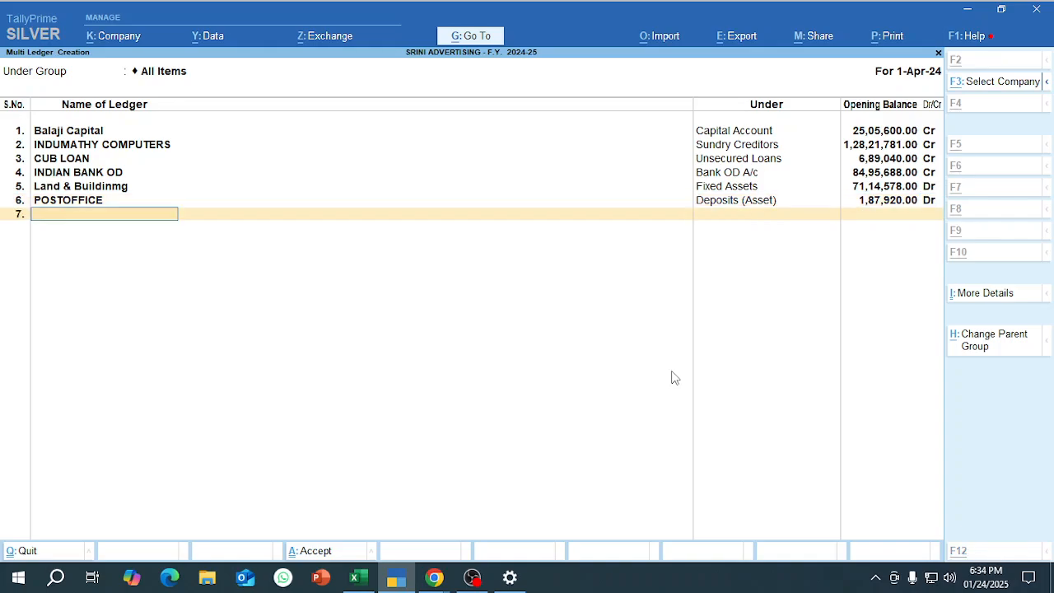
{"action": "key", "text": "alt+Tab"}
{"action": "key", "text": "Down"}
{"action": "key", "text": "Left"}
{"action": "key", "text": "Left"}
{"action": "key", "text": "Left"}
{"action": "key", "text": "ctrl+c"}
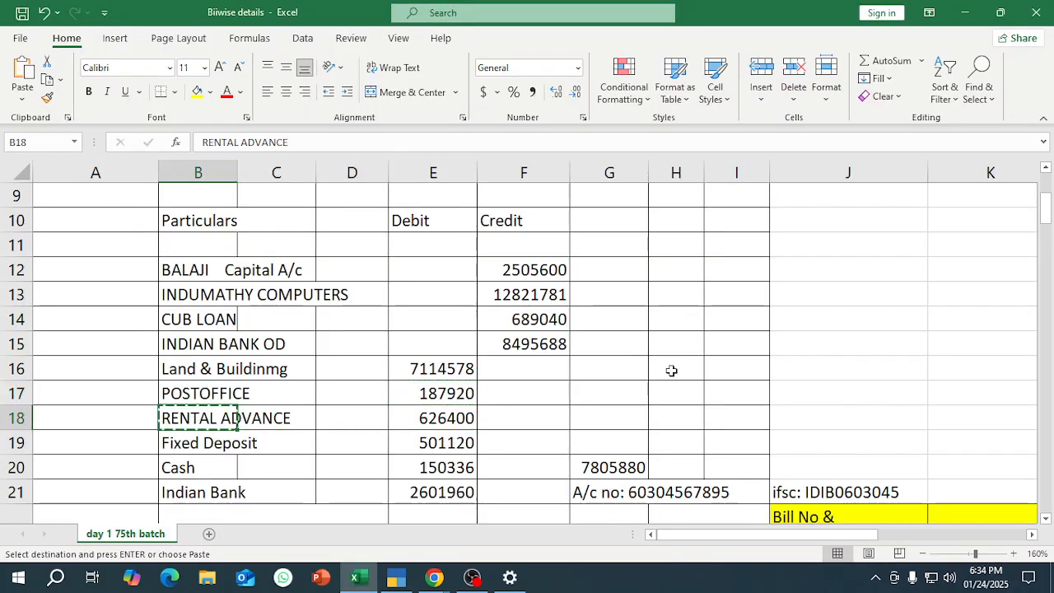
{"action": "key", "text": "alt+Tab"}
{"action": "key", "text": "ctrl+alt+v"}
{"action": "key", "text": "Return"}
{"action": "type", "text": "Sd"}
{"action": "key", "text": "BackSpace"}
{"action": "key", "text": "BackSpace"}
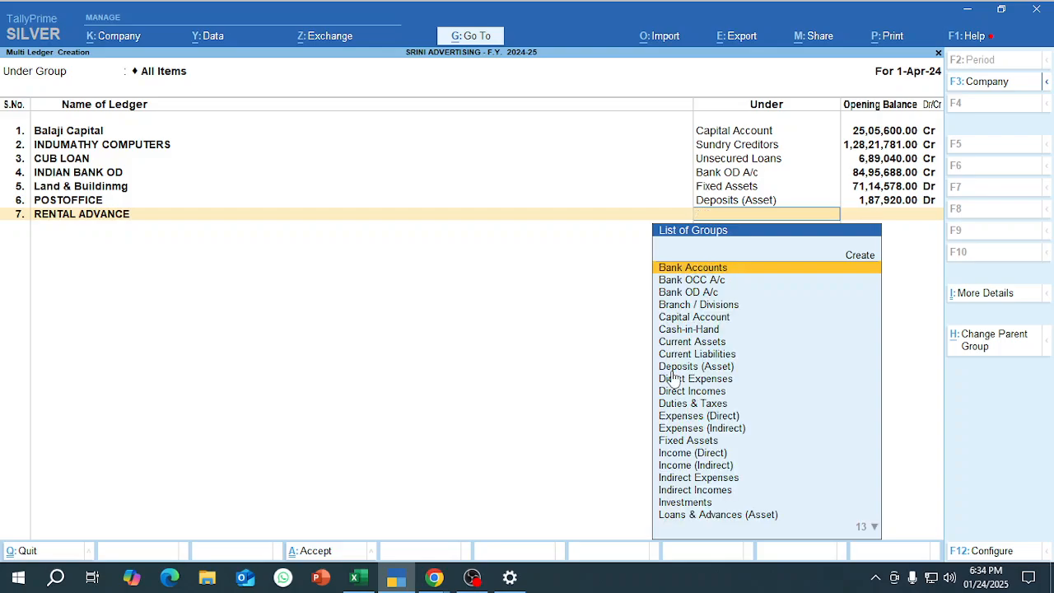
{"action": "type", "text": "de"}
{"action": "key", "text": "Return"}
Copy the debit amount 626400 from Excel and enter it in TallyPrime as the RENTAL ADVANCE opening balance.
{"action": "key", "text": "alt+Tab"}
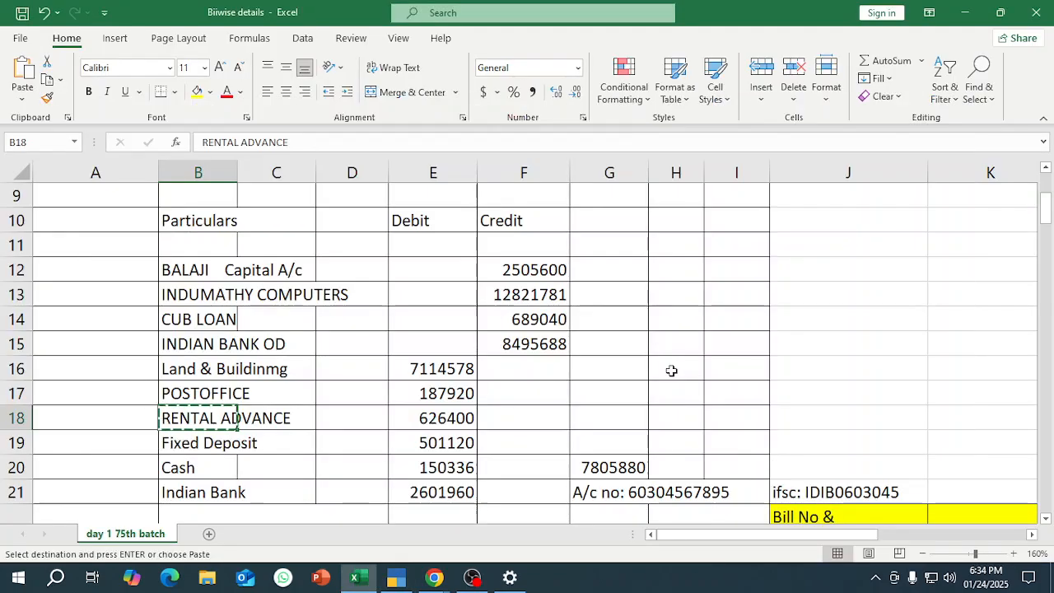
{"action": "key", "text": "Right"}
{"action": "key", "text": "Right"}
{"action": "key", "text": "Right"}
{"action": "key", "text": "ctrl+c"}
{"action": "key", "text": "alt+Tab"}
{"action": "key", "text": "ctrl+alt+v"}
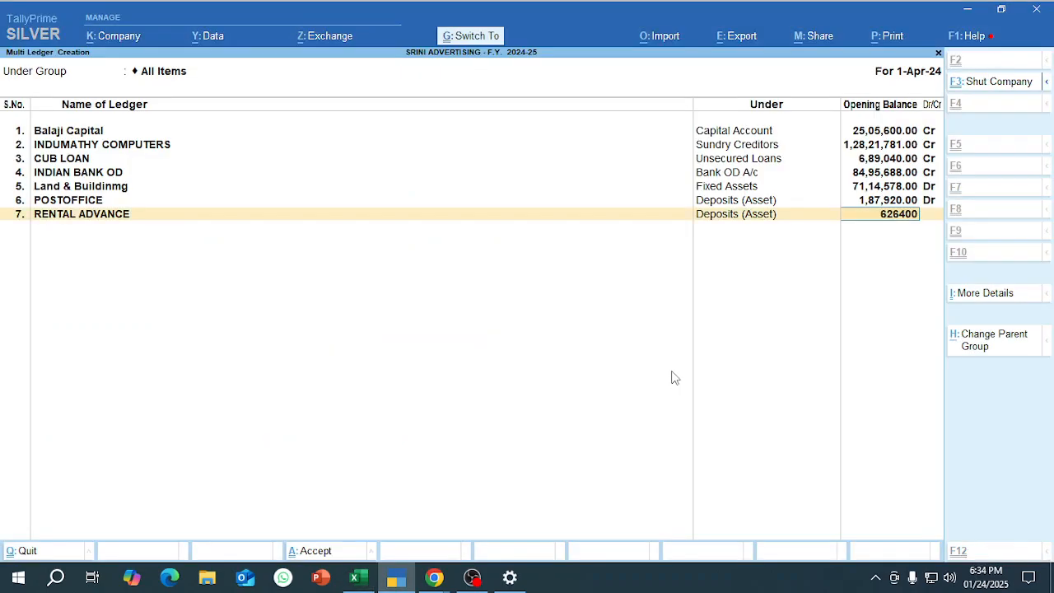
{"action": "key", "text": "Return"}
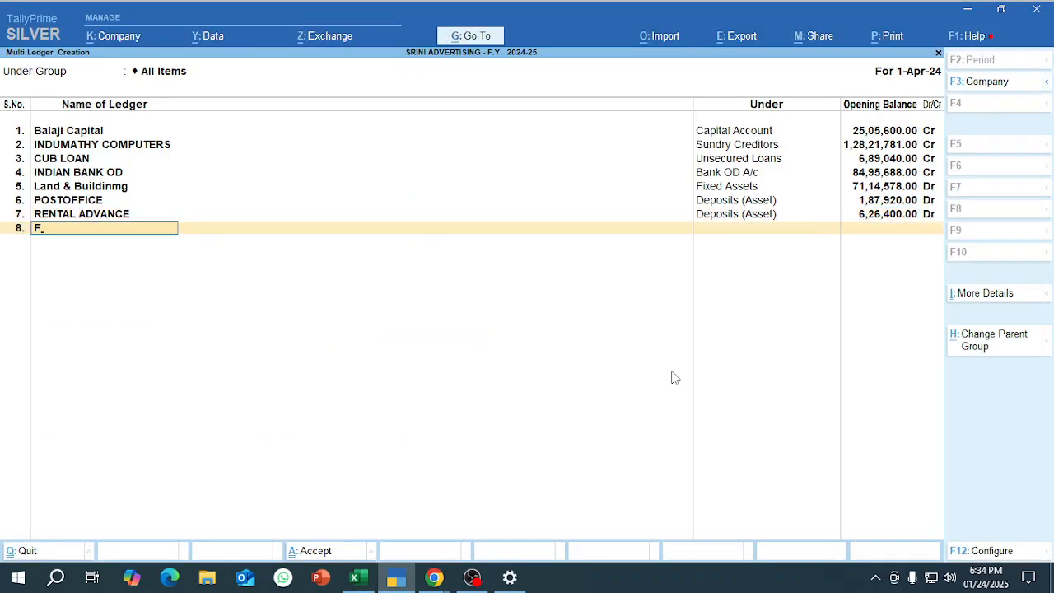
Copy Fixed Deposit from Excel and add it in TallyPrime as the eighth ledger under Deposits (Asset).
{"action": "key", "text": "alt+Tab"}
{"action": "key", "text": "Left"}
{"action": "key", "text": "Left"}
{"action": "key", "text": "Left"}
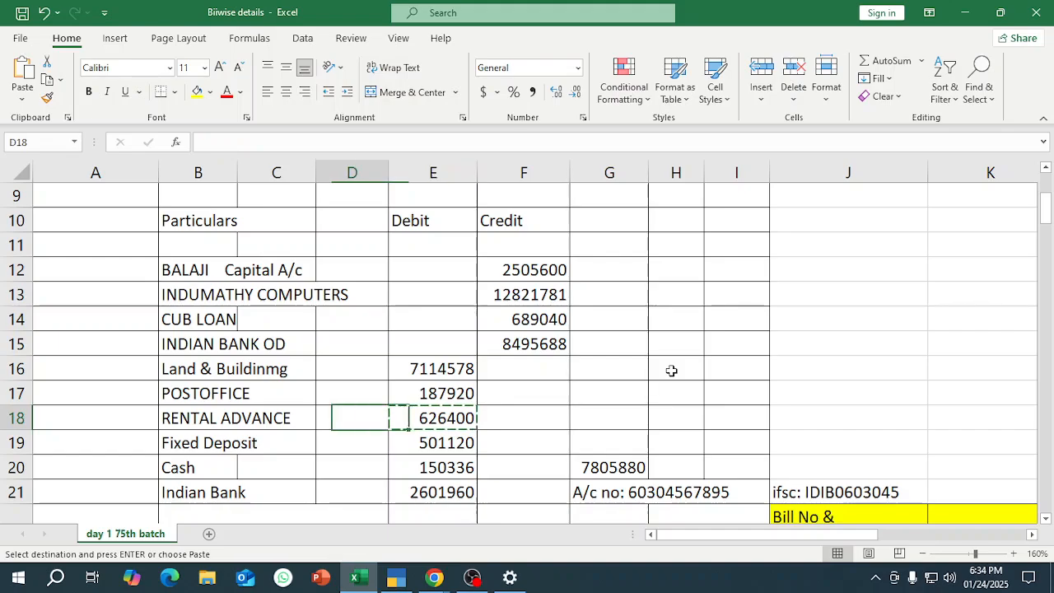
{"action": "key", "text": "Down"}
{"action": "key", "text": "ctrl+c"}
{"action": "key", "text": "alt+Tab"}
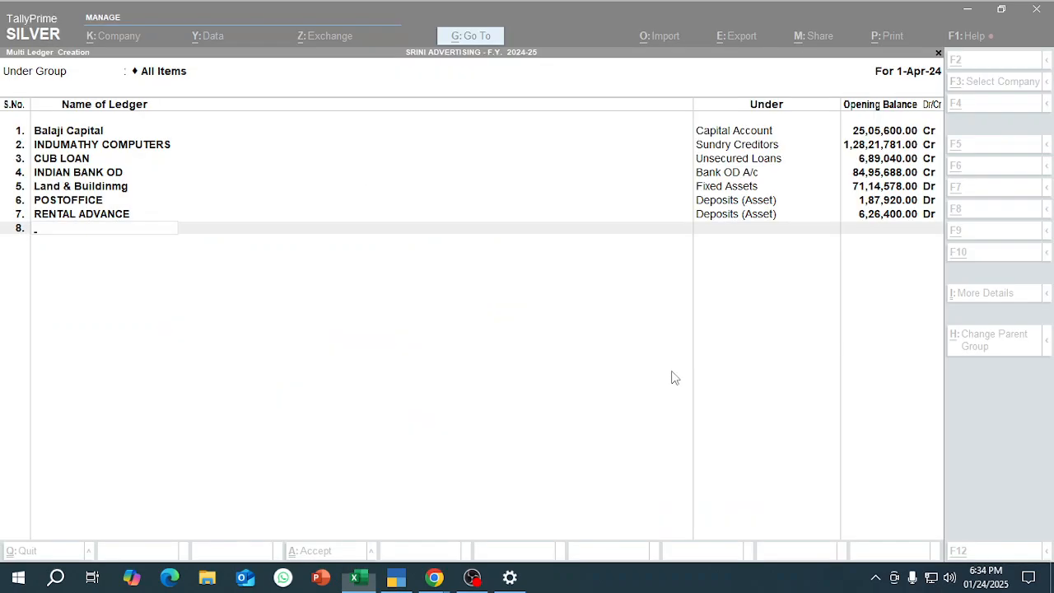
{"action": "key", "text": "ctrl+alt+v"}
{"action": "key", "text": "Return"}
{"action": "type", "text": "de"}
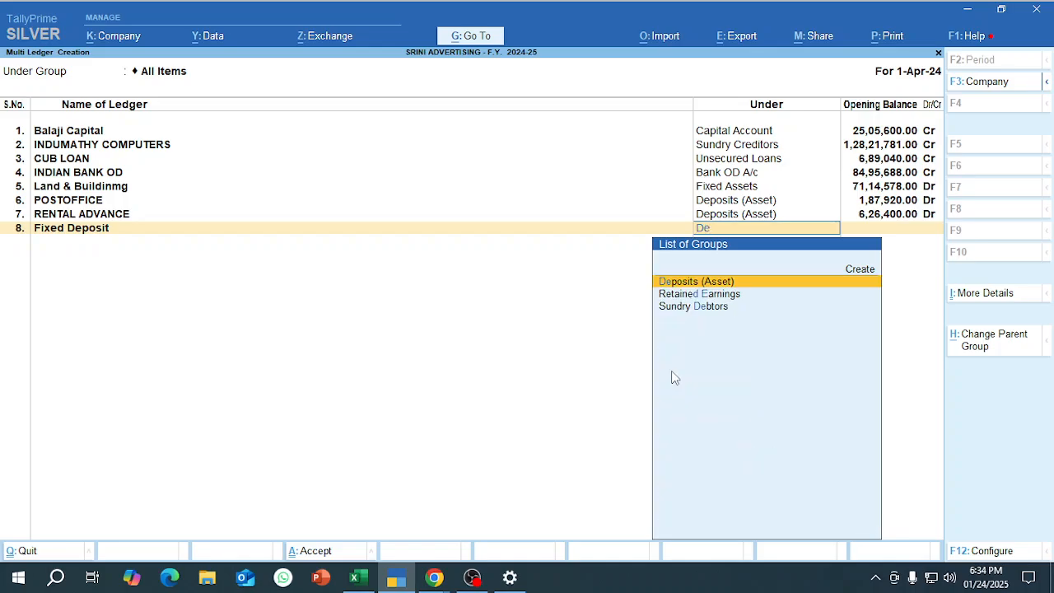
{"action": "key", "text": "Return"}
Copy the debit amount 501120 from Excel cell E19 and enter it in TallyPrime as the Fixed Deposit opening balance under Deposits (Asset).
{"action": "key", "text": "alt+Tab"}
{"action": "key", "text": "Right"}
{"action": "key", "text": "Right"}
{"action": "key", "text": "Right"}
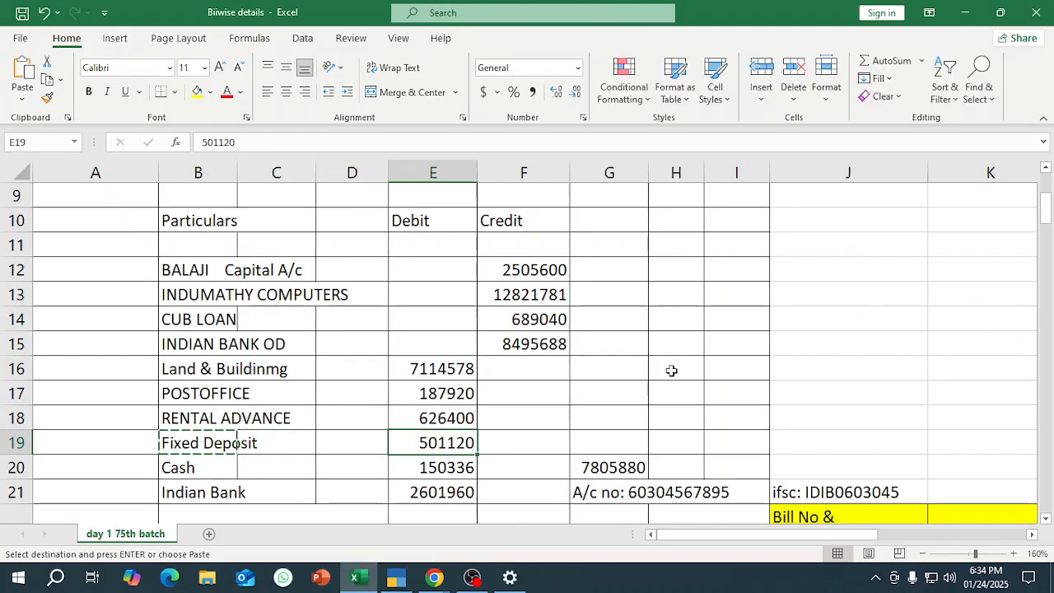
{"action": "key", "text": "ctrl+c"}
{"action": "key", "text": "alt+Tab"}
{"action": "key", "text": "ctrl+alt+v"}
{"action": "key", "text": "Return"}
Save the eight ledgers from Multi Ledger Creation and return to the Gateway of Tally.
{"action": "key", "text": "Return"}
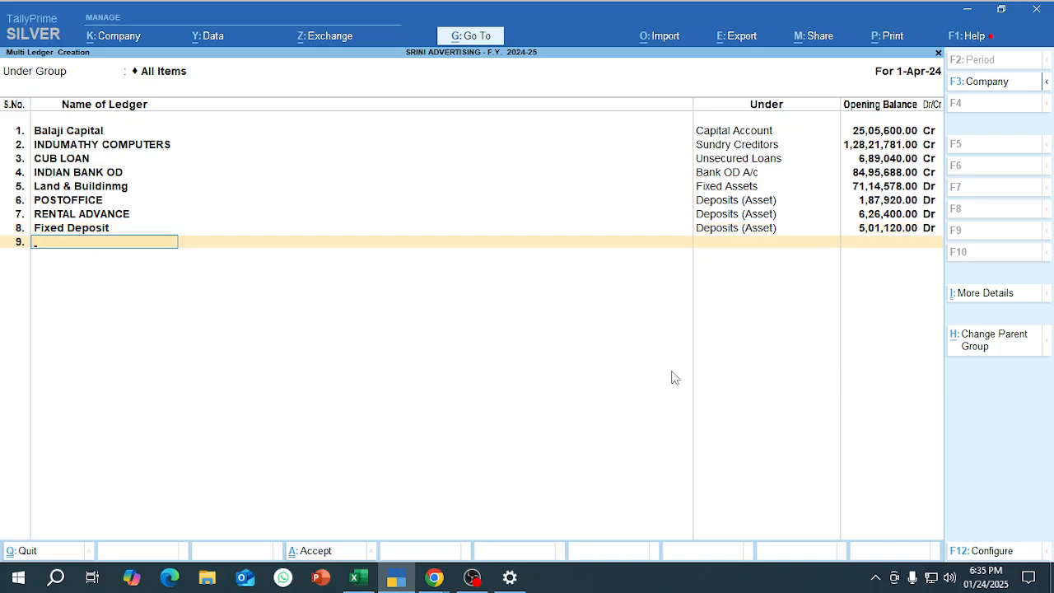
{"action": "key", "text": "Return"}
{"action": "key", "text": "Return"}
{"action": "key", "text": "Escape"}
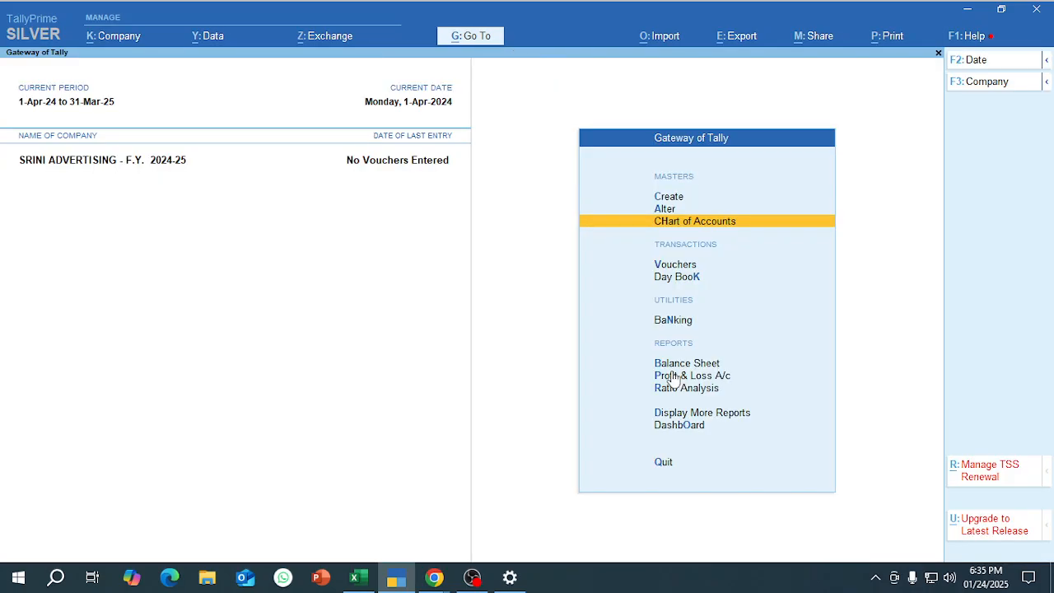
Open the company's Balance Sheet in detailed view to check the opening balances.
{"action": "key", "text": "b"}
{"action": "key", "text": "alt+F5"}
{"action": "key", "text": "alt+F5"}
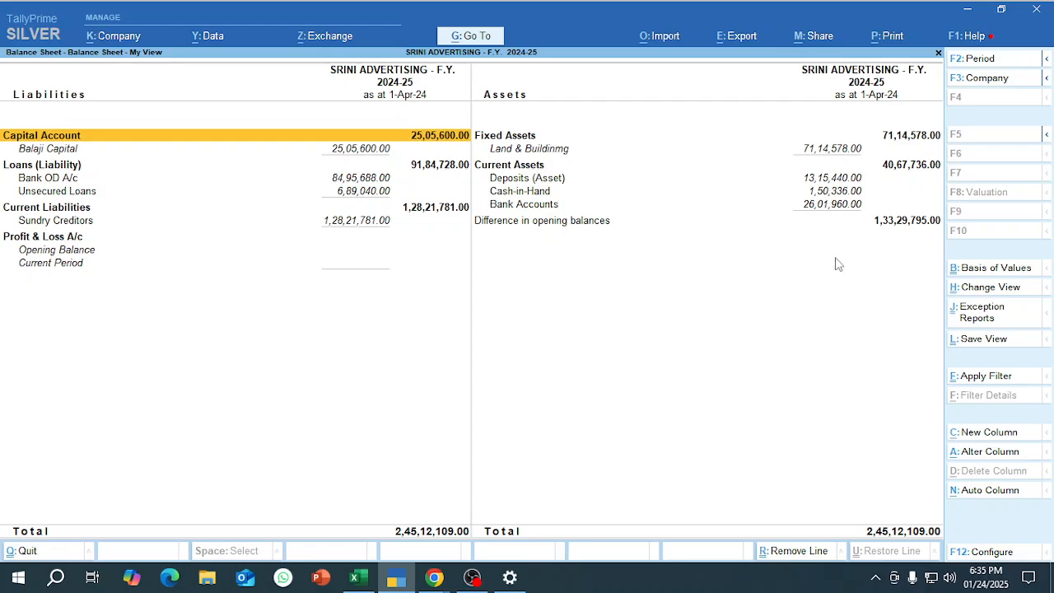
Total the sundry debtors' amounts in Excel range E23:E42 and compare the sum with the Balance Sheet's difference in opening balances in TallyPrime.
{"action": "key", "text": "alt+Tab"}
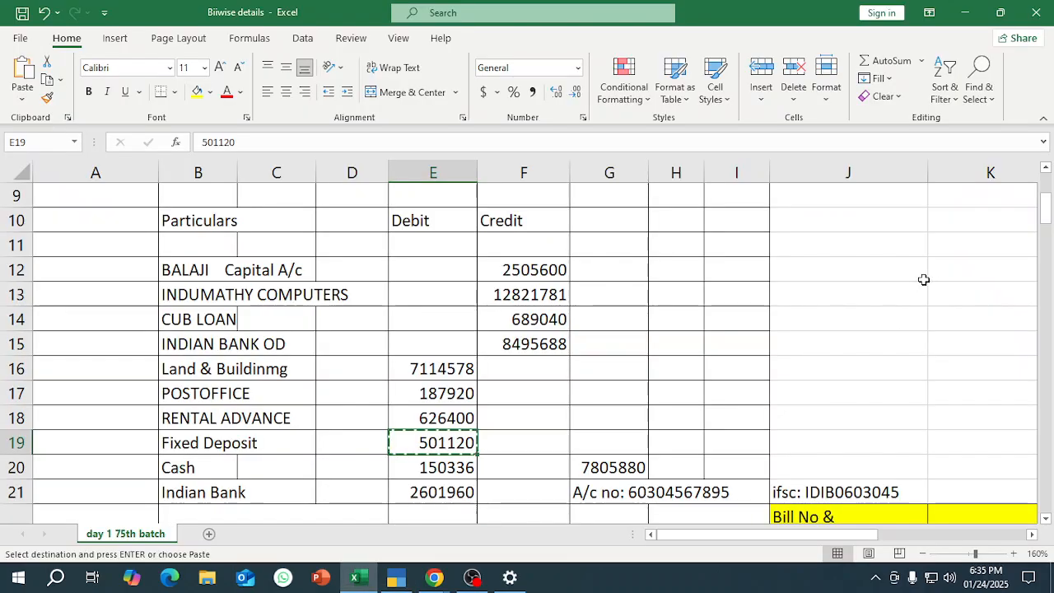
{"action": "scroll", "coordinate": [508, 423], "scroll_direction": "down", "scroll_amount": 5}
{"action": "left_click", "coordinate": [474, 297]}
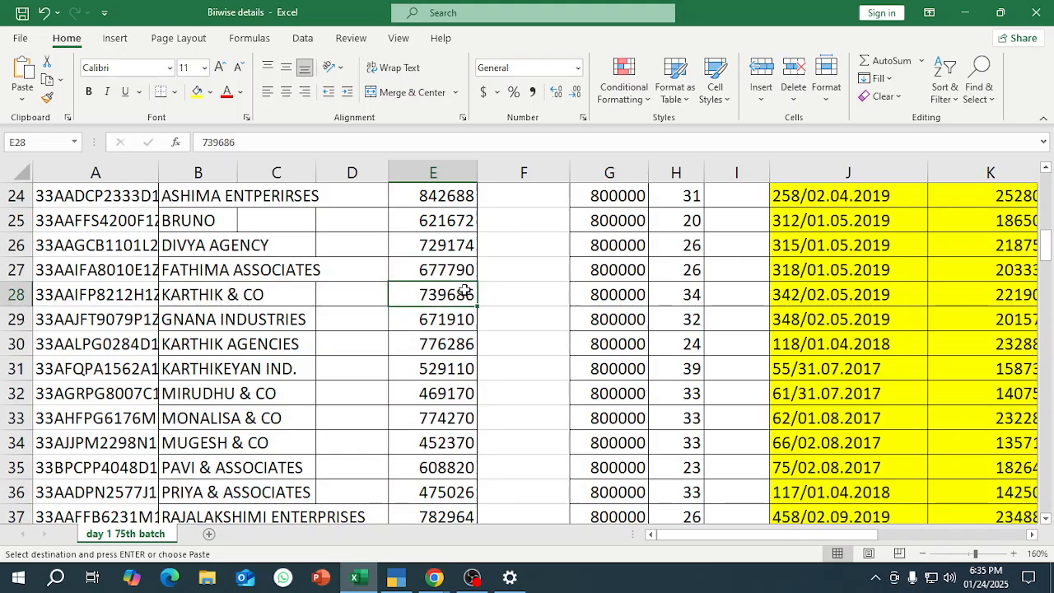
{"action": "scroll", "coordinate": [470, 301], "scroll_direction": "up", "scroll_amount": 3}
{"action": "left_click", "coordinate": [451, 410]}
{"action": "key", "text": "shift+Down"}
{"action": "key", "text": "shift+Down"}
{"action": "key", "text": "shift+Down"}
{"action": "key", "text": "shift+Down"}
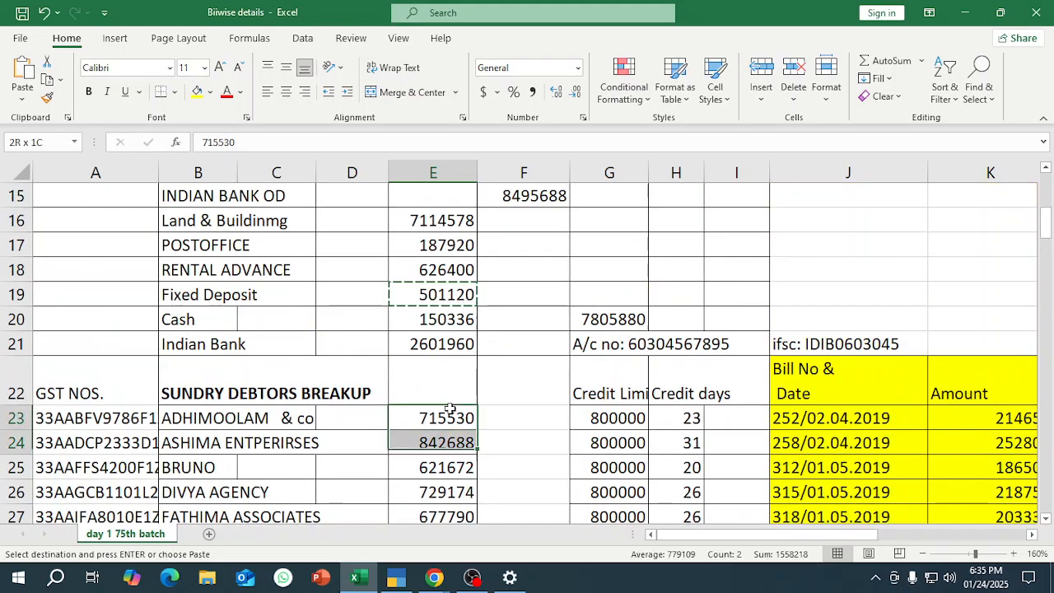
{"action": "key", "text": "shift+Down"}
{"action": "key", "text": "shift+Down"}
{"action": "key", "text": "shift+Down"}
{"action": "key", "text": "shift+Down"}
{"action": "key", "text": "shift+Down"}
{"action": "key", "text": "shift+Down"}
{"action": "key", "text": "shift+Down"}
{"action": "key", "text": "shift+Down"}
{"action": "key", "text": "shift+Down"}
{"action": "key", "text": "shift+Down"}
{"action": "key", "text": "shift+Down"}
{"action": "key", "text": "shift+Down"}
{"action": "key", "text": "shift+Down"}
{"action": "key", "text": "shift+Down"}
{"action": "key", "text": "shift+Down"}
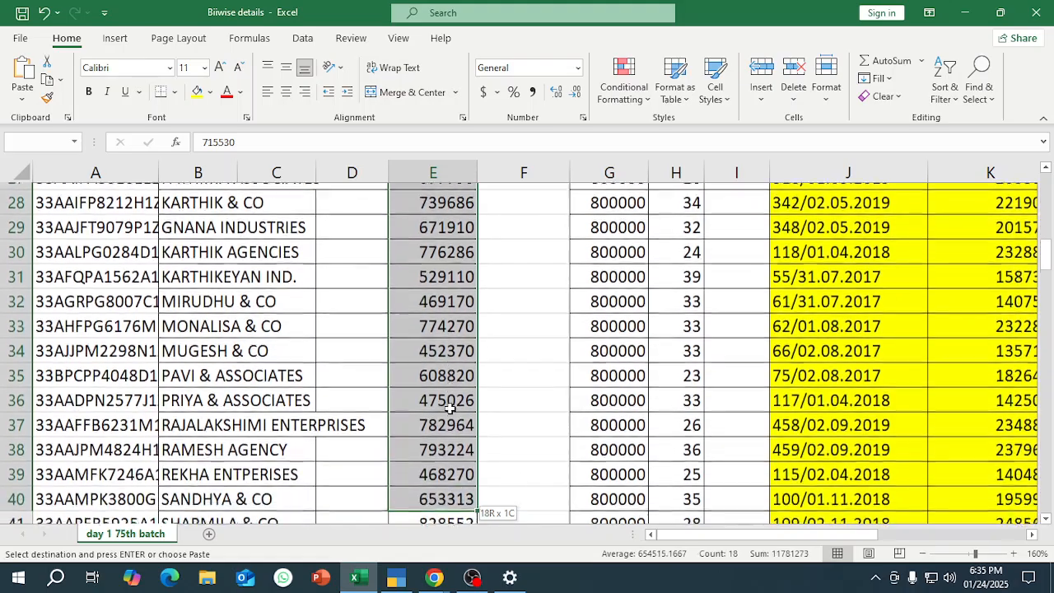
{"action": "key", "text": "ctrl+v"}
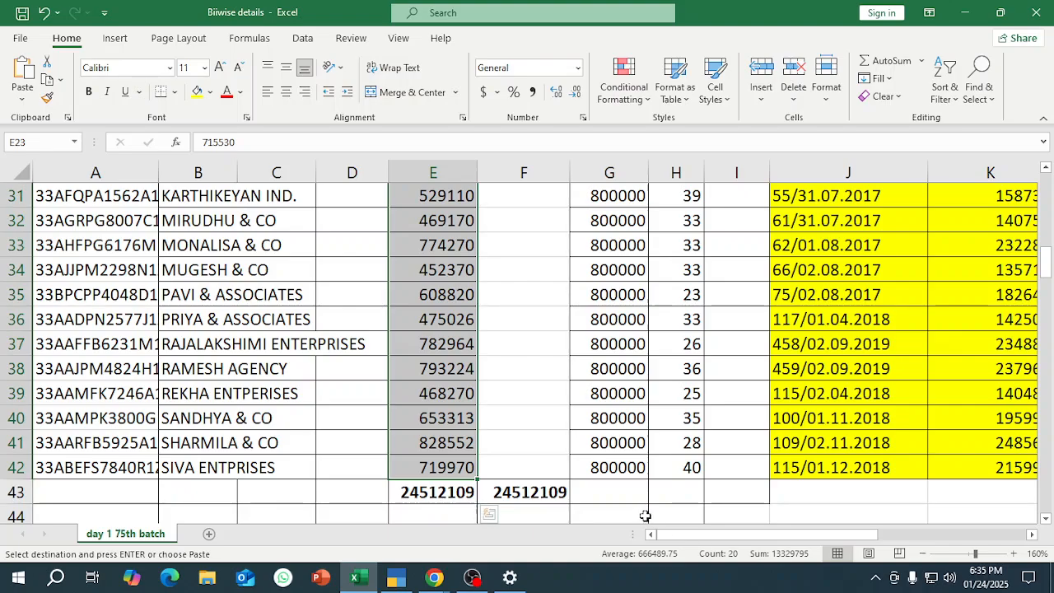
{"action": "scroll", "coordinate": [645, 515], "scroll_direction": "up", "scroll_amount": 4}
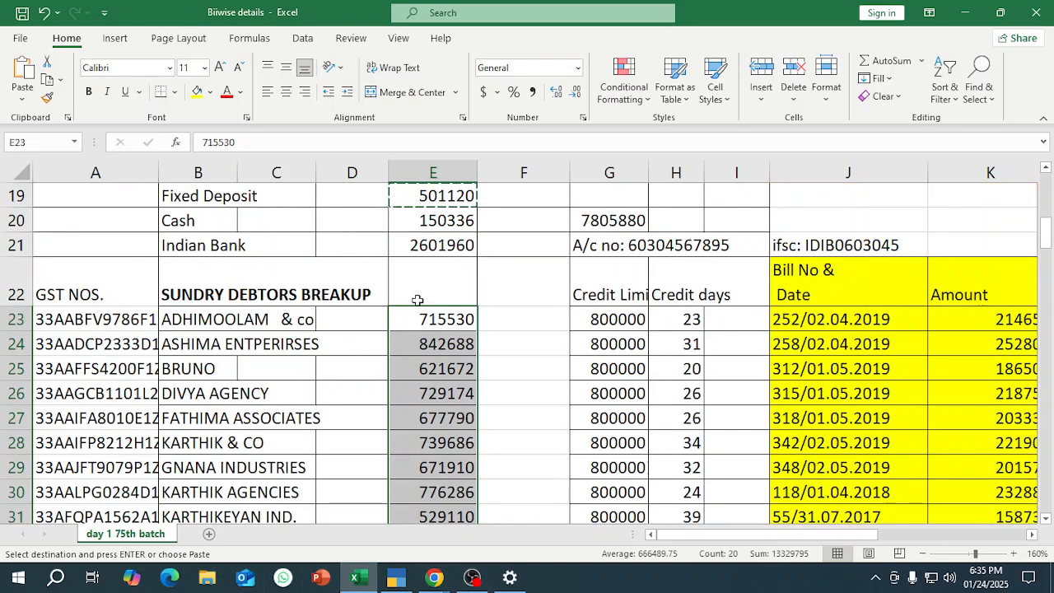
{"action": "scroll", "coordinate": [428, 319], "scroll_direction": "up", "scroll_amount": 2}
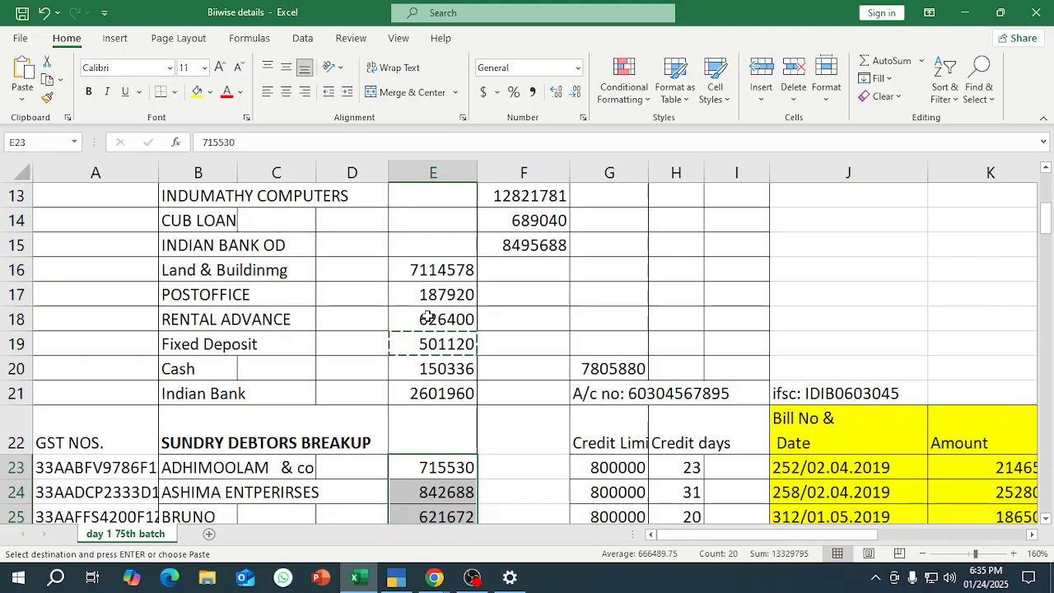
{"action": "key", "text": "alt+Tab"}
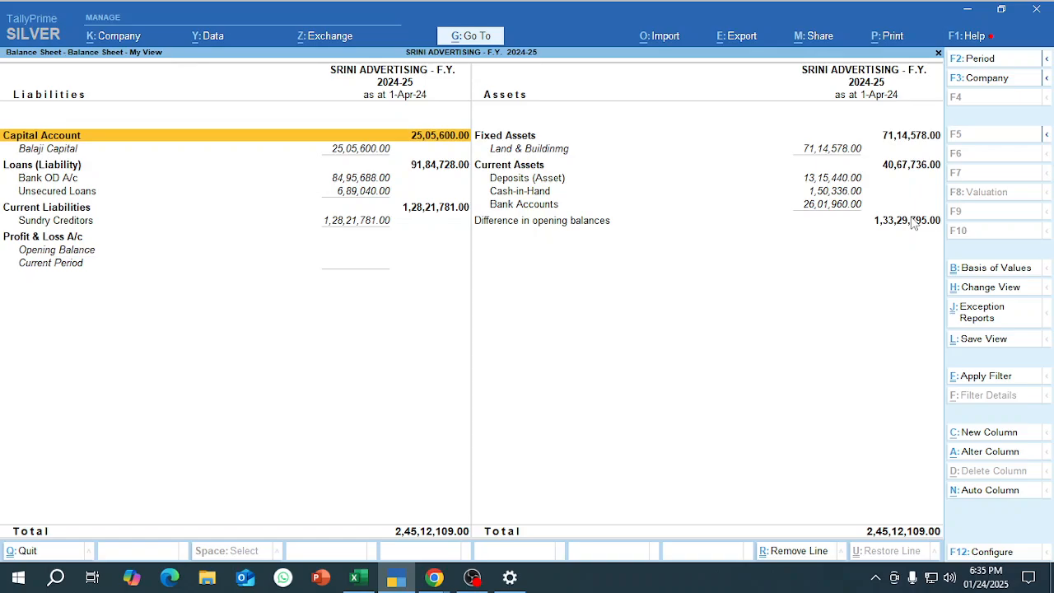
Close the Balance Sheet and start Multi Create for ledgers under the Sundry Debtors group from the Chart of Accounts.
{"action": "key", "text": "Escape"}
{"action": "key", "text": "Up"}
{"action": "key", "text": "Up"}
{"action": "key", "text": "Up"}
{"action": "key", "text": "Up"}
{"action": "key", "text": "Up"}
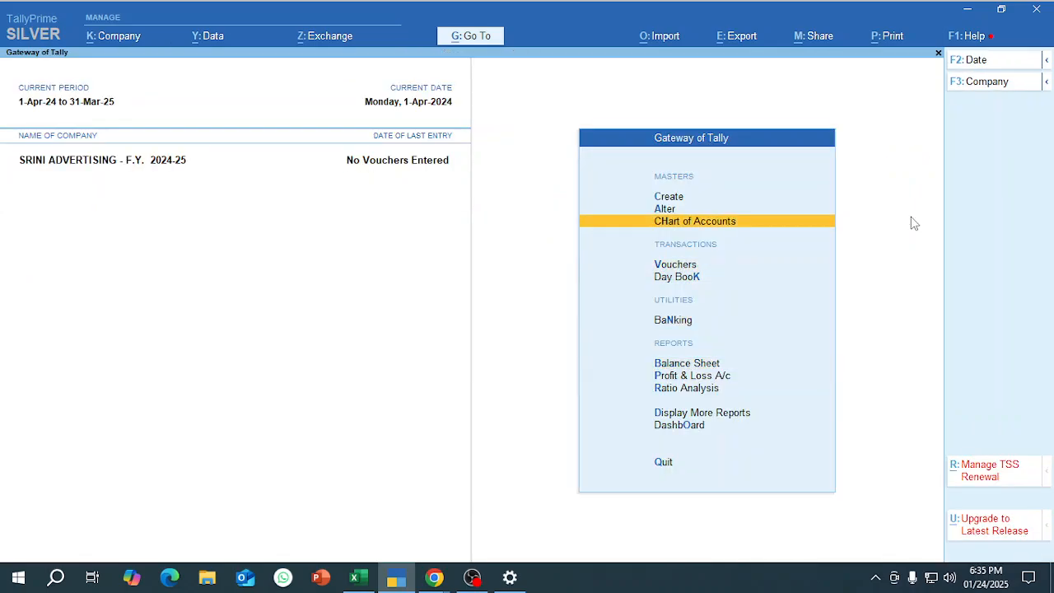
{"action": "key", "text": "Down"}
{"action": "key", "text": "Return"}
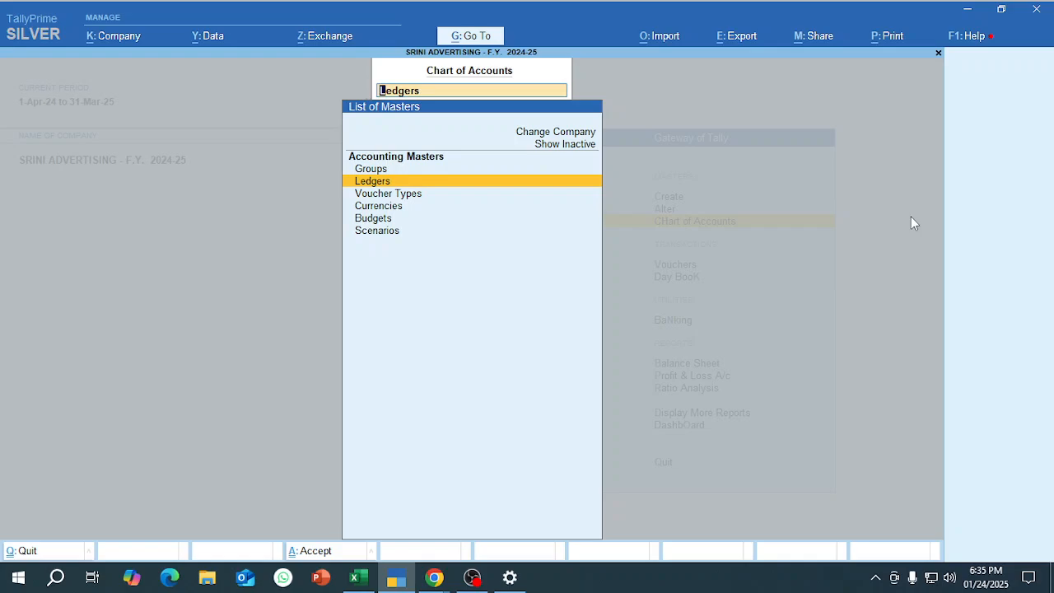
{"action": "key", "text": "Return"}
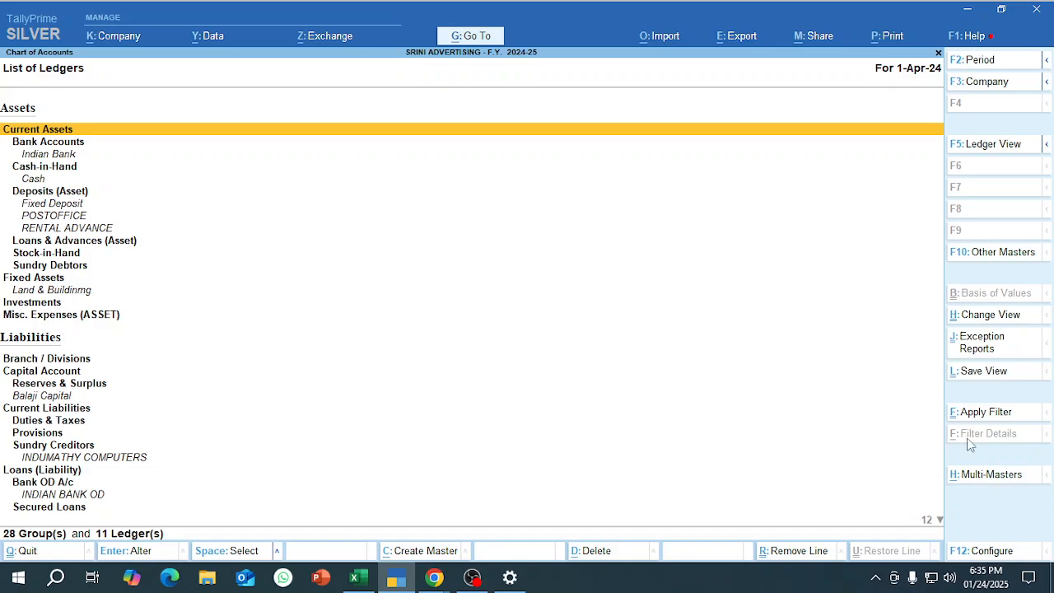
{"action": "left_click", "coordinate": [1026, 486]}
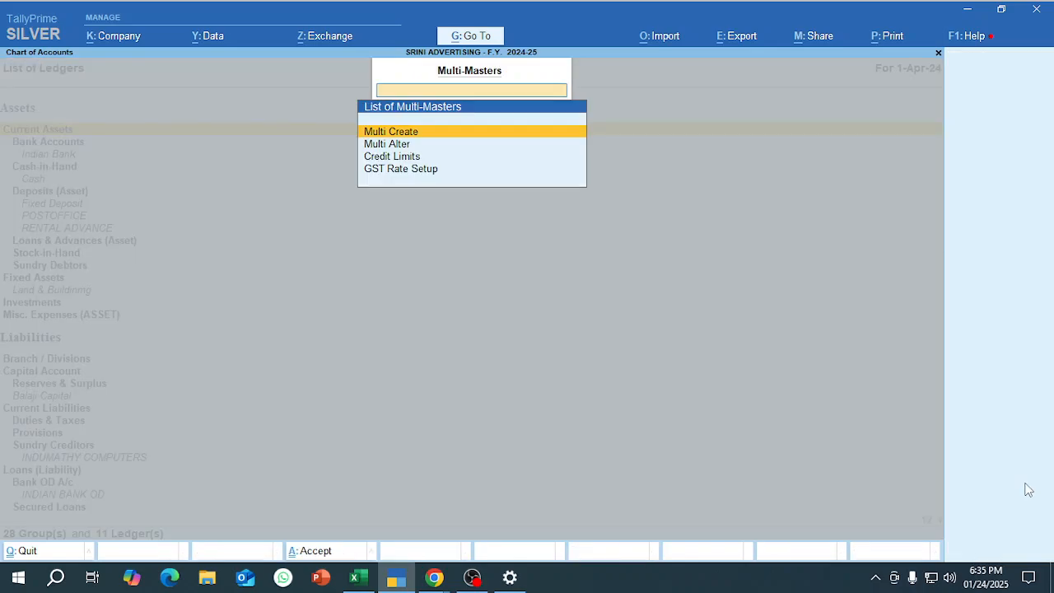
{"action": "key", "text": "Return"}
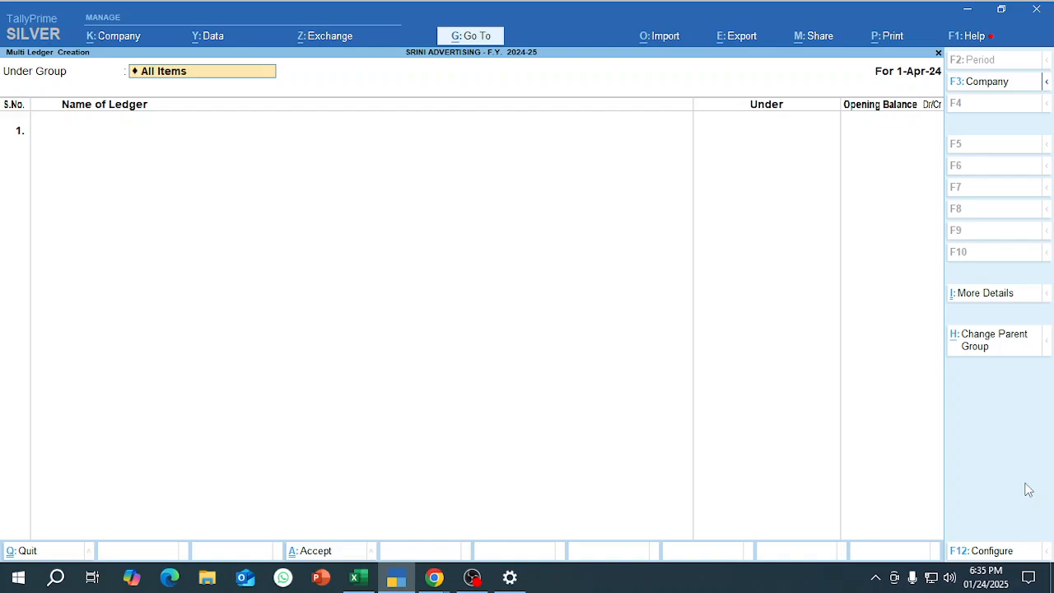
{"action": "type", "text": "Sund"}
{"action": "key", "text": "Down"}
{"action": "key", "text": "Return"}
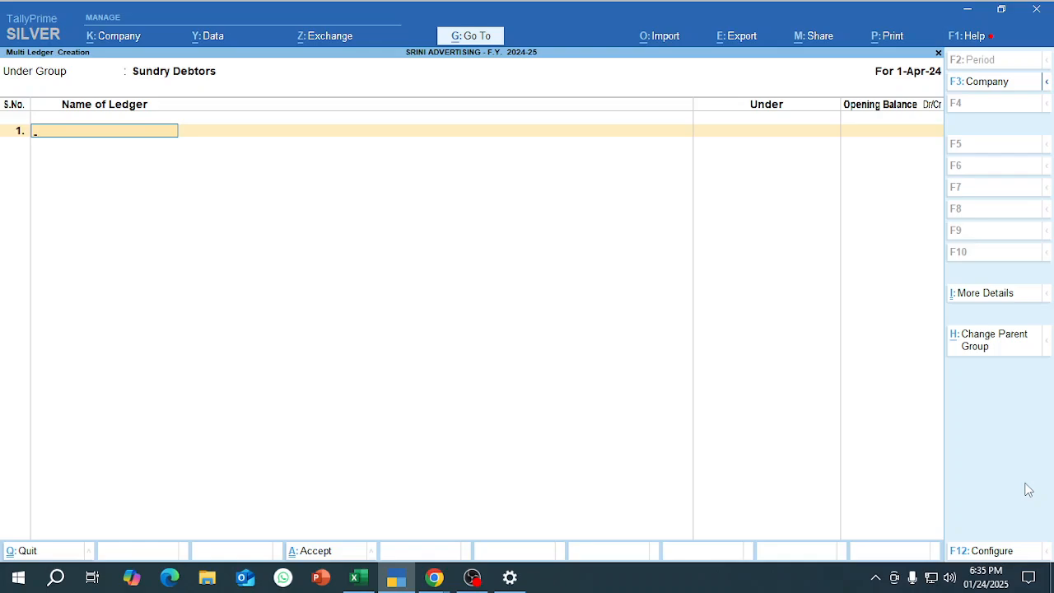
{"action": "key", "text": "alt+Tab"}
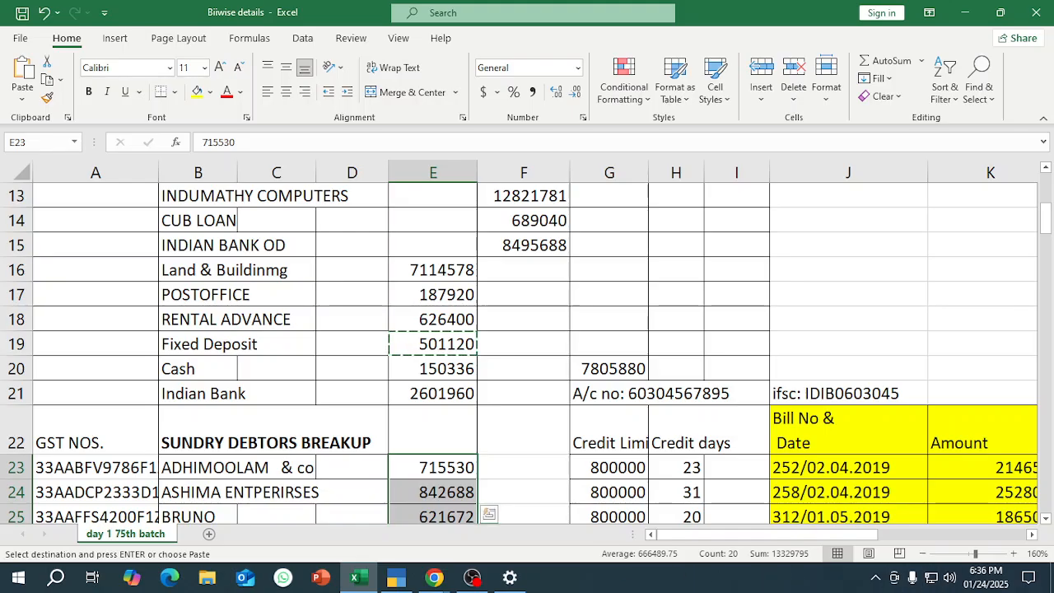
{"action": "left_click", "coordinate": [461, 581]}
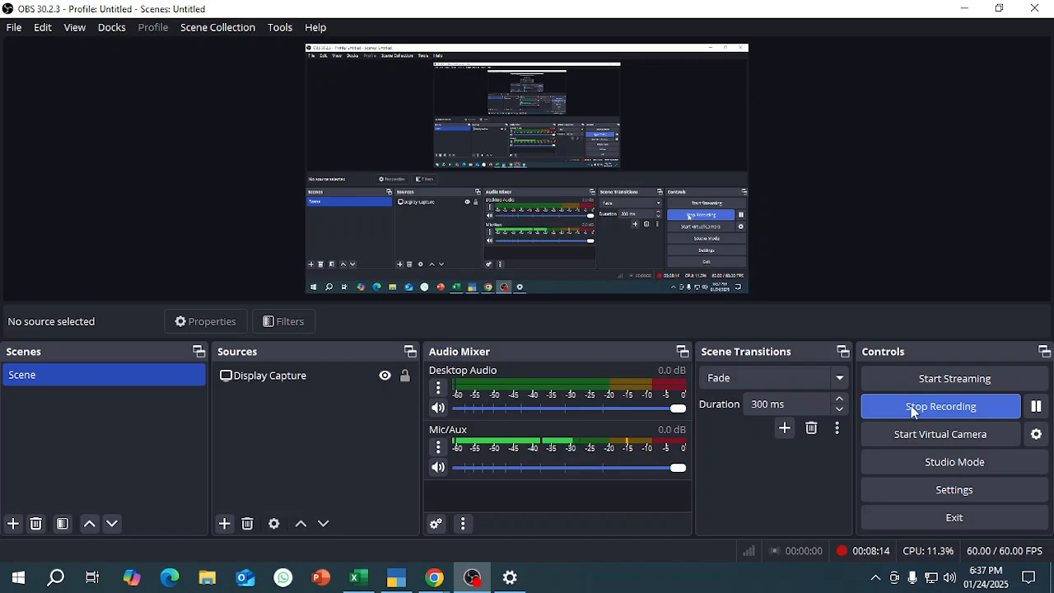
{"action": "key", "text": "alt+Tab"}
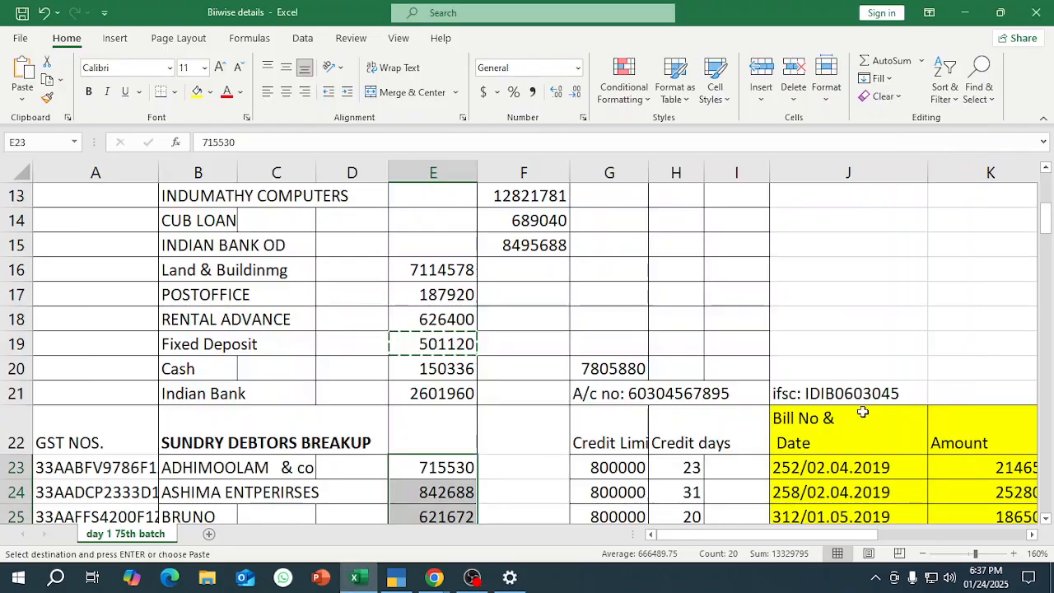
{"action": "left_click", "coordinate": [684, 315]}
{"action": "left_click", "coordinate": [457, 340]}
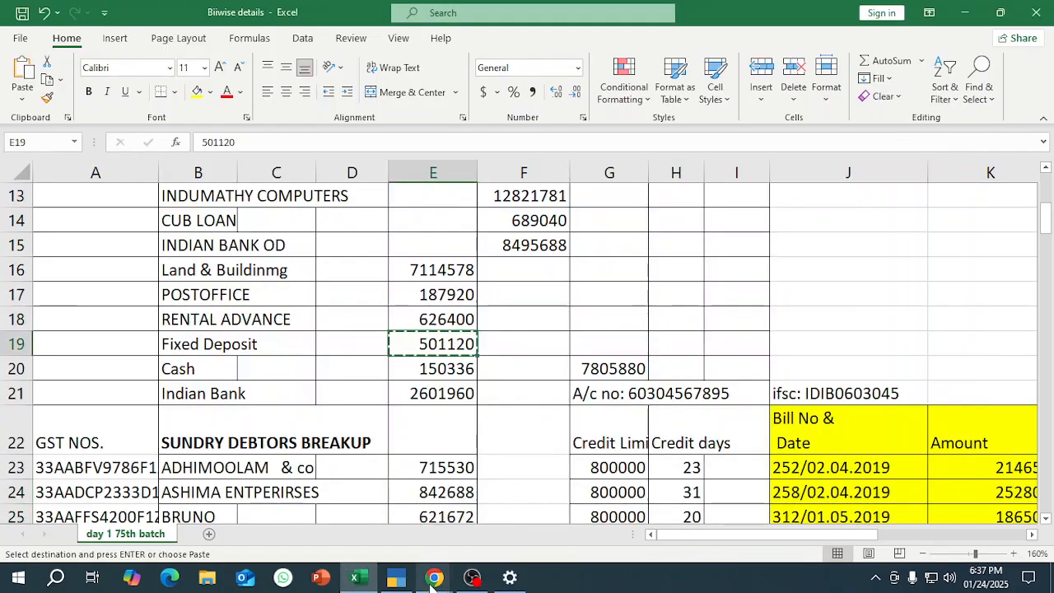
Switch to the Google Meet call, admit all waiting participants, and return to the Excel sheet.
{"action": "mouse_move", "coordinate": [431, 579]}
{"action": "left_click", "coordinate": [377, 522]}
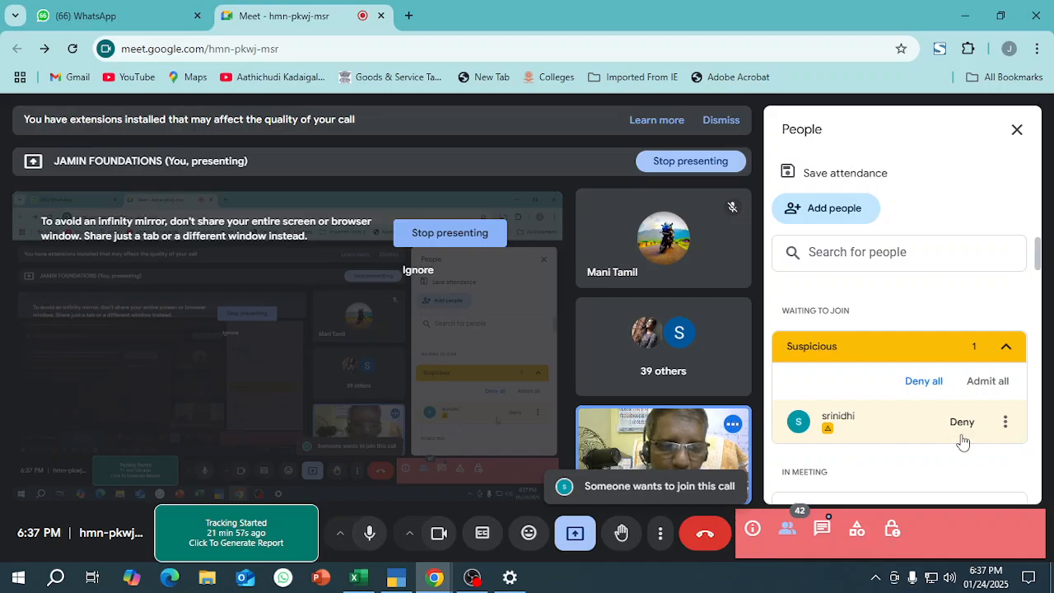
{"action": "left_click", "coordinate": [989, 381]}
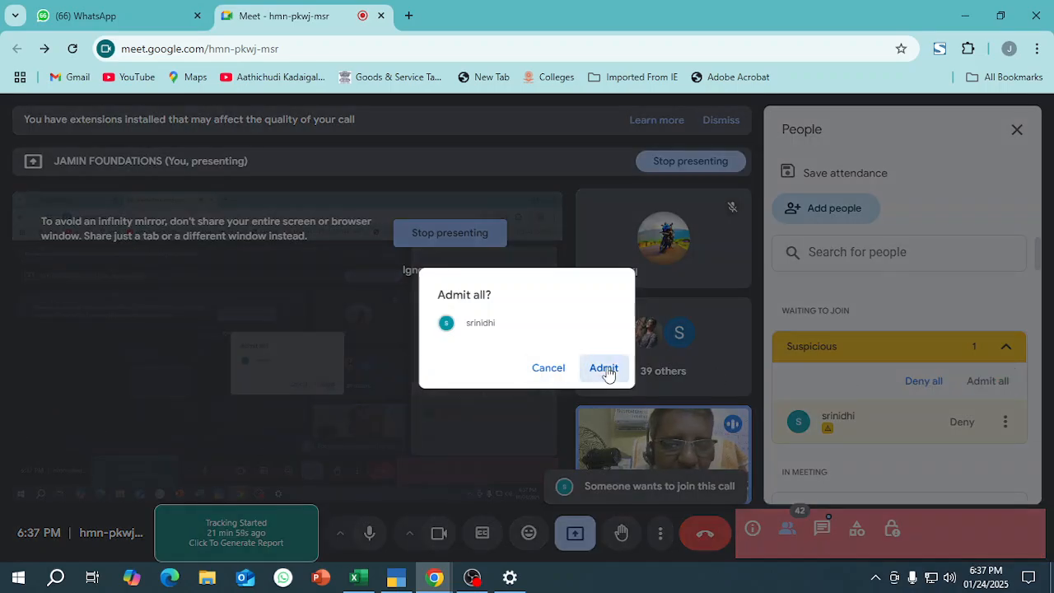
{"action": "left_click", "coordinate": [604, 368]}
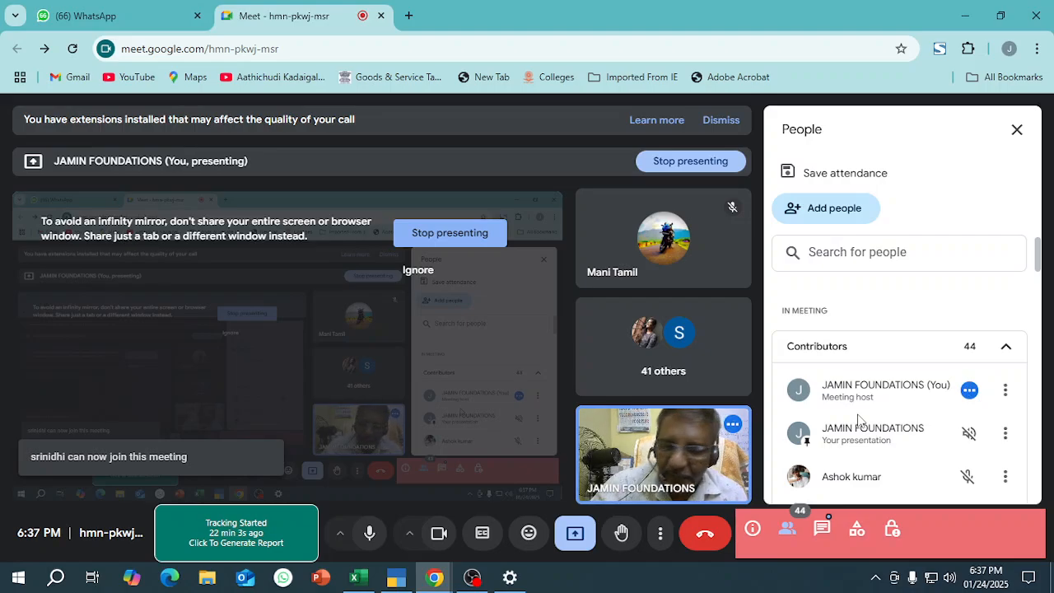
{"action": "key", "text": "alt+Tab"}
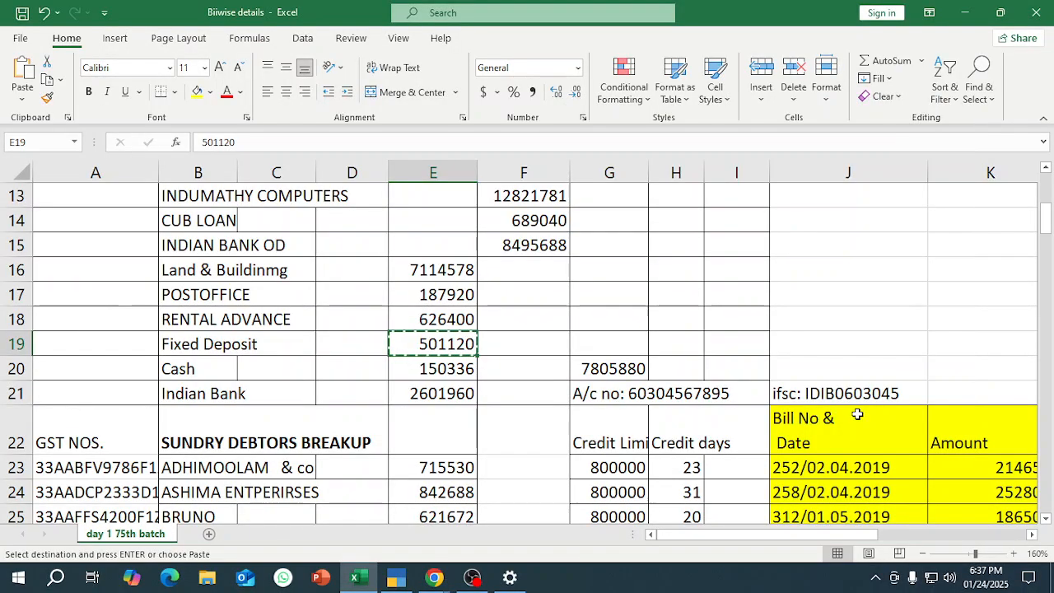
Switch to TallyPrime and leave the open ledger creation screen to return to the Gateway of Tally.
{"action": "key", "text": "alt+Tab"}
{"action": "key", "text": "alt+Tab"}
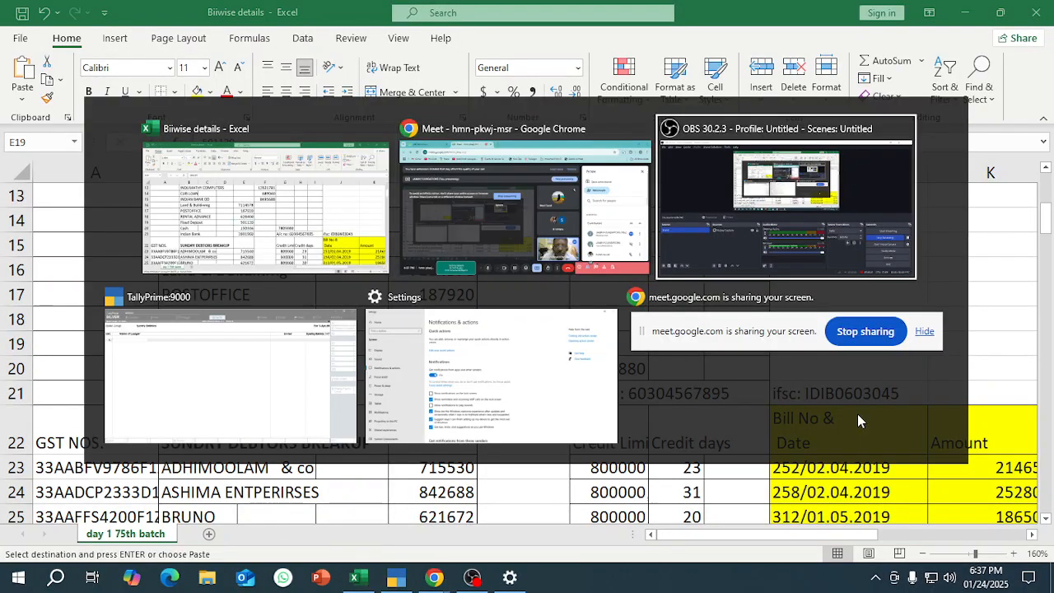
{"action": "key", "text": "alt+Tab"}
{"action": "key", "text": "Escape"}
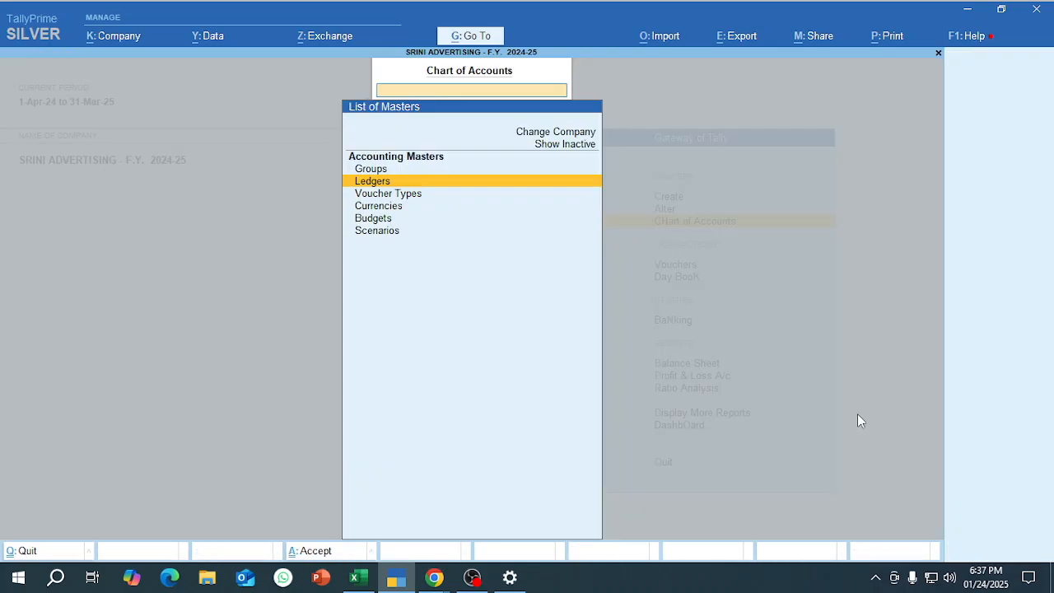
{"action": "key", "text": "Escape"}
{"action": "key", "text": "Up"}
{"action": "key", "text": "Up"}
{"action": "key", "text": "Down"}
{"action": "key", "text": "Down"}
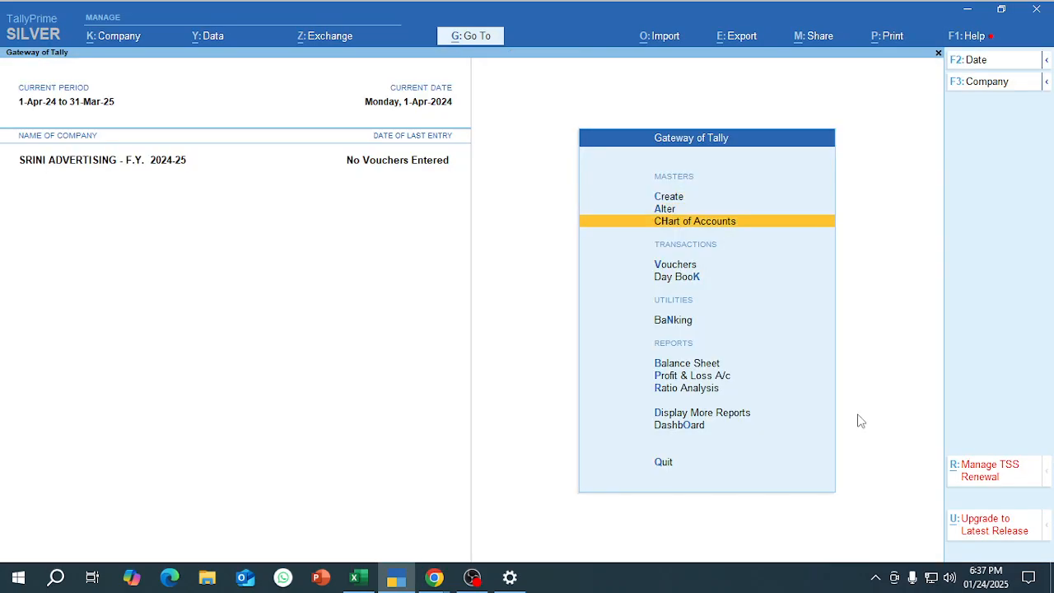
Open Multi Ledger Creation from the Chart of Accounts and set the group to Sundry Debtors.
{"action": "key", "text": "Return"}
{"action": "key", "text": "Return"}
{"action": "key", "text": "alt+h"}
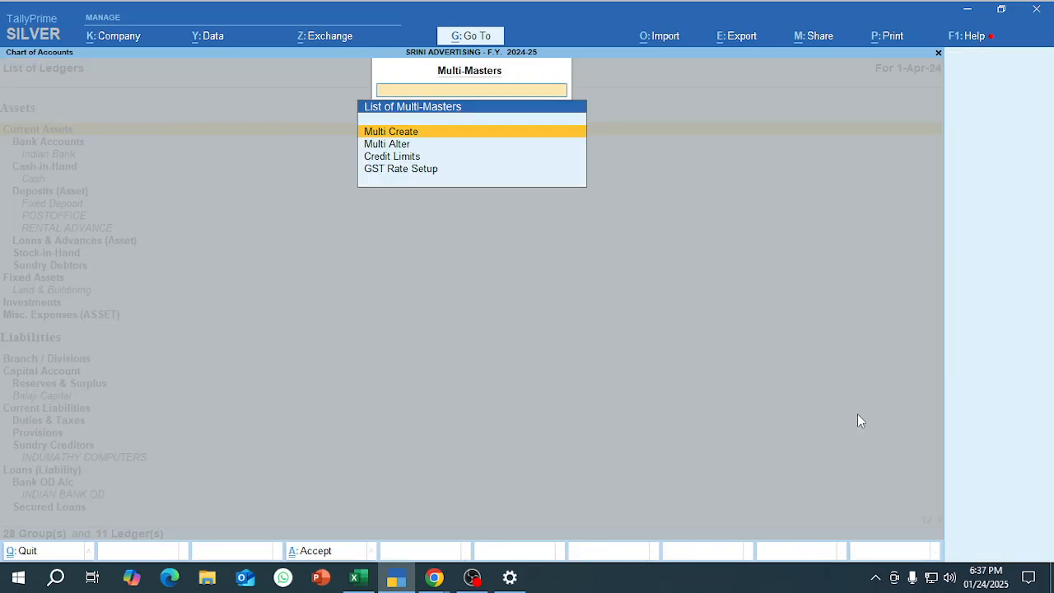
{"action": "key", "text": "Return"}
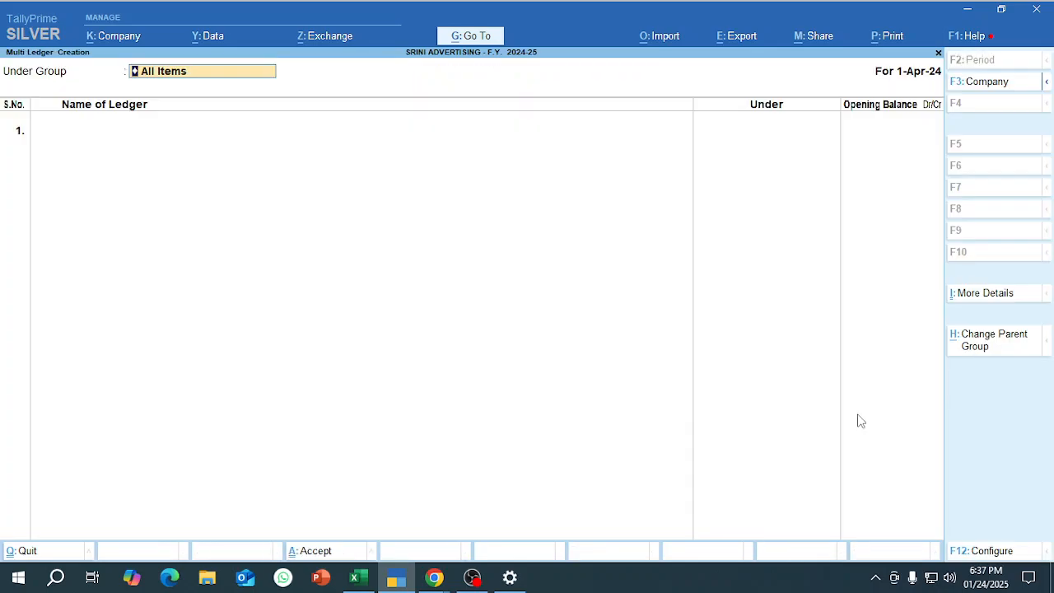
{"action": "type", "text": "Sund"}
{"action": "key", "text": "Down"}
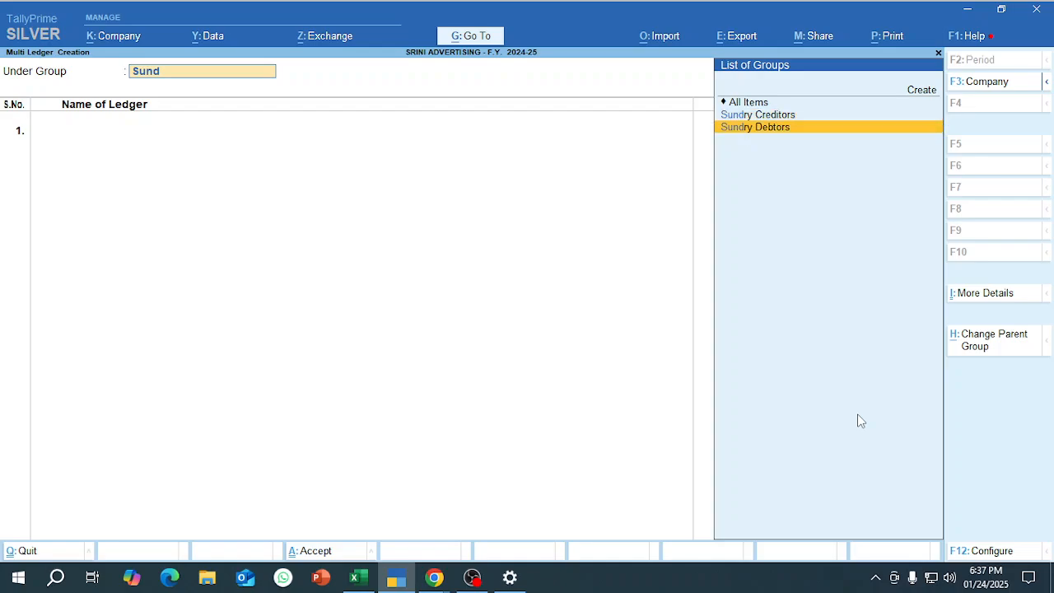
{"action": "key", "text": "Return"}
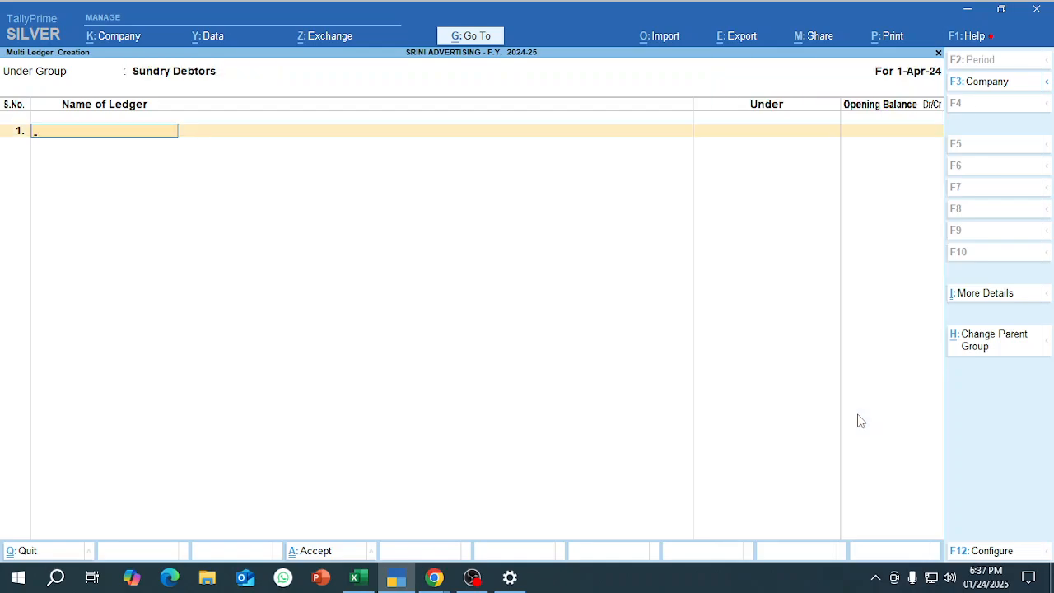
Copy the first debtor name, ADHIMOOLAM & co, from the Excel sheet and enter it as the first ledger in TallyPrime.
{"action": "key", "text": "alt+Tab"}
{"action": "key", "text": "Down"}
{"action": "key", "text": "Down"}
{"action": "key", "text": "Down"}
{"action": "key", "text": "Down"}
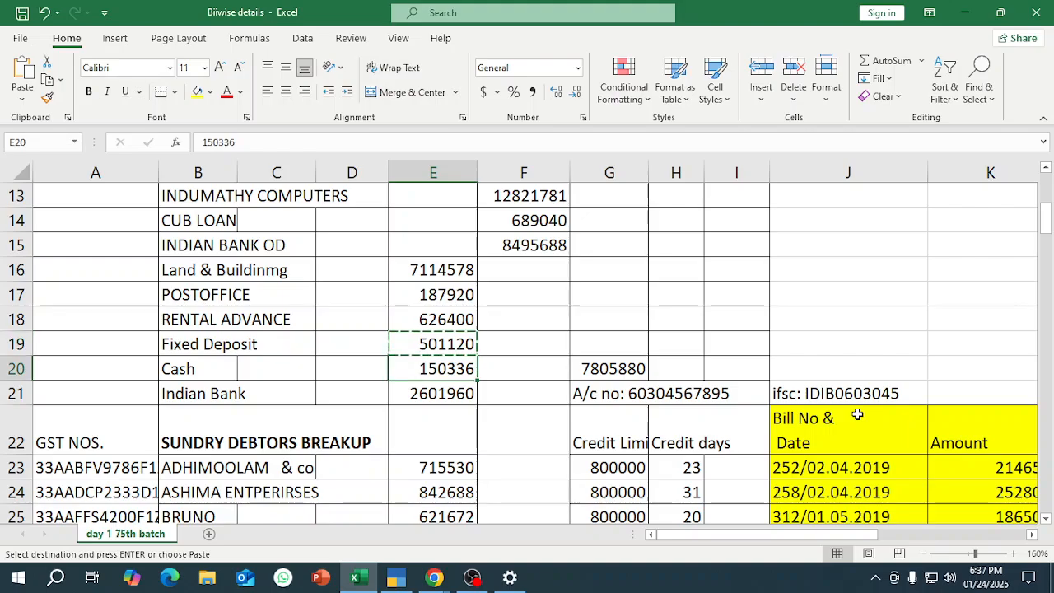
{"action": "key", "text": "Left"}
{"action": "key", "text": "Left"}
{"action": "key", "text": "Left"}
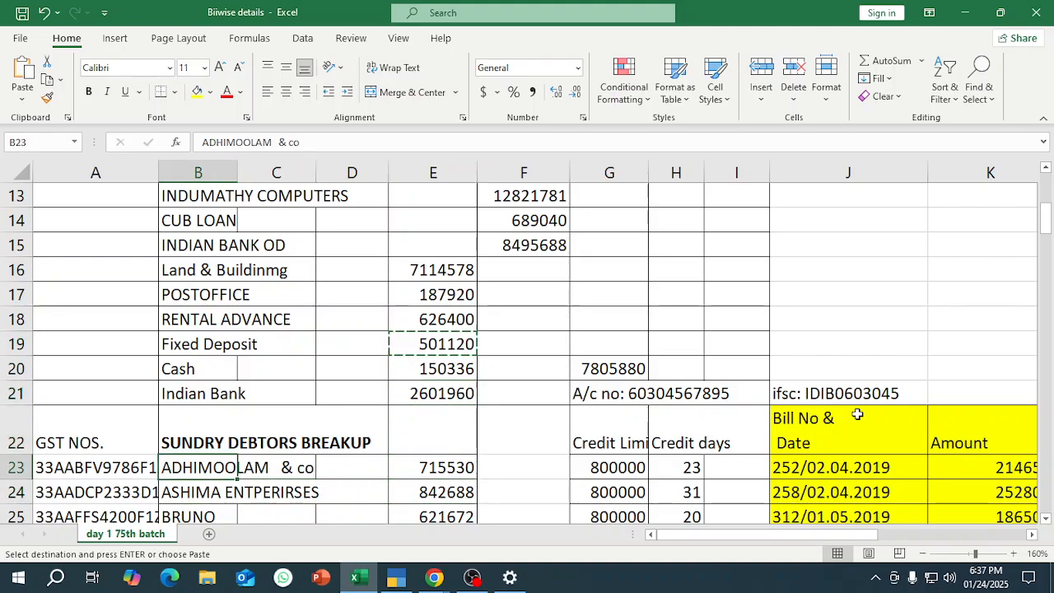
{"action": "key", "text": "ctrl+c"}
{"action": "key", "text": "alt+Tab"}
{"action": "key", "text": "ctrl+v"}
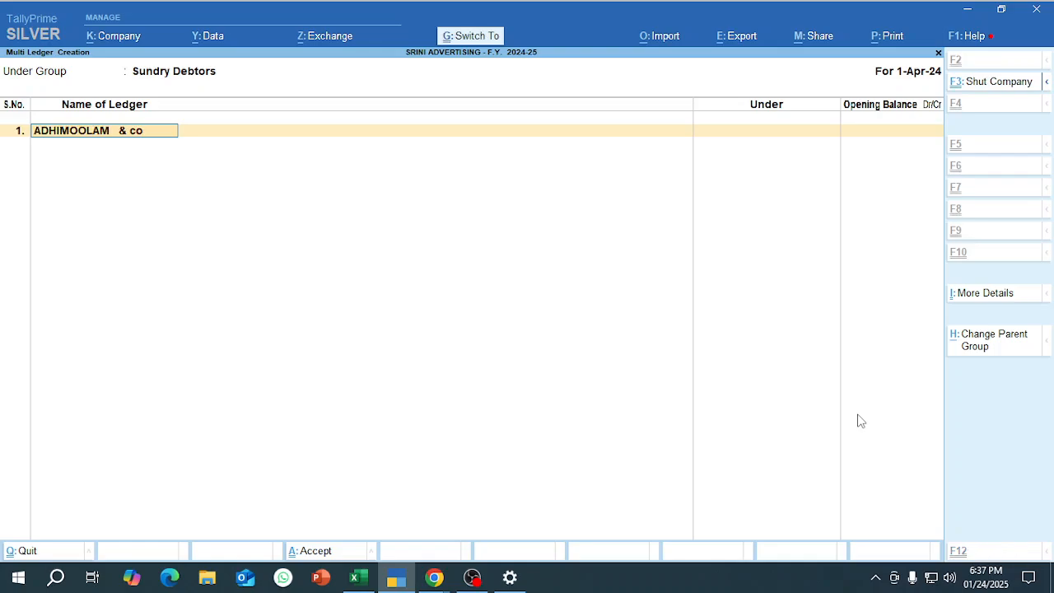
{"action": "key", "text": "Return"}
Copy ADHIMOOLAM & co's balance from Excel and enter 715530 Dr as the ledger's opening balance in TallyPrime, continuing to the bill-wise breakup.
{"action": "key", "text": "alt+Tab"}
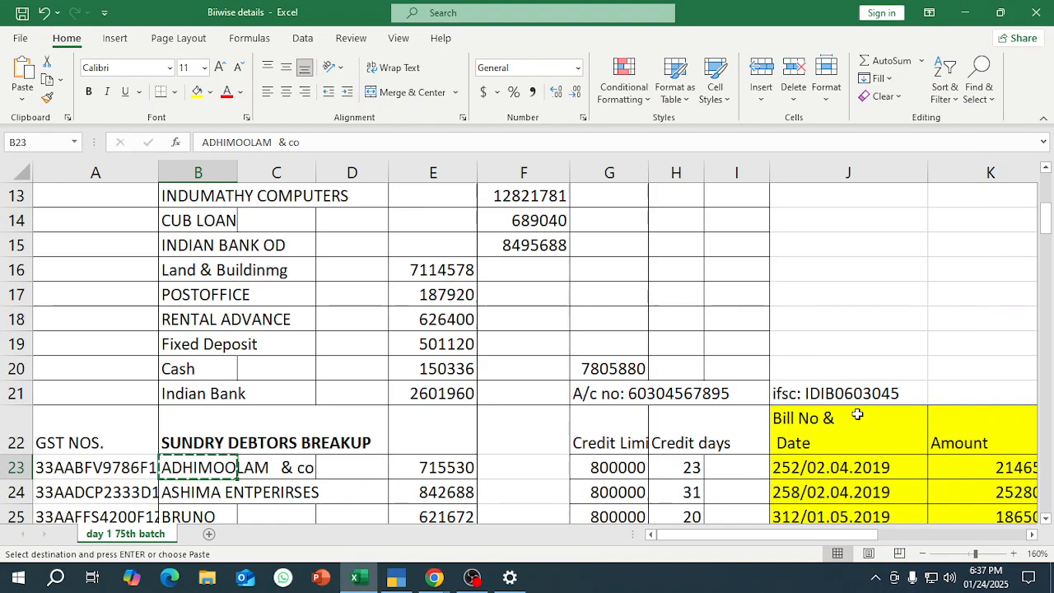
{"action": "key", "text": "Right"}
{"action": "key", "text": "Right"}
{"action": "key", "text": "Right"}
{"action": "key", "text": "ctrl+c"}
{"action": "key", "text": "alt+Tab"}
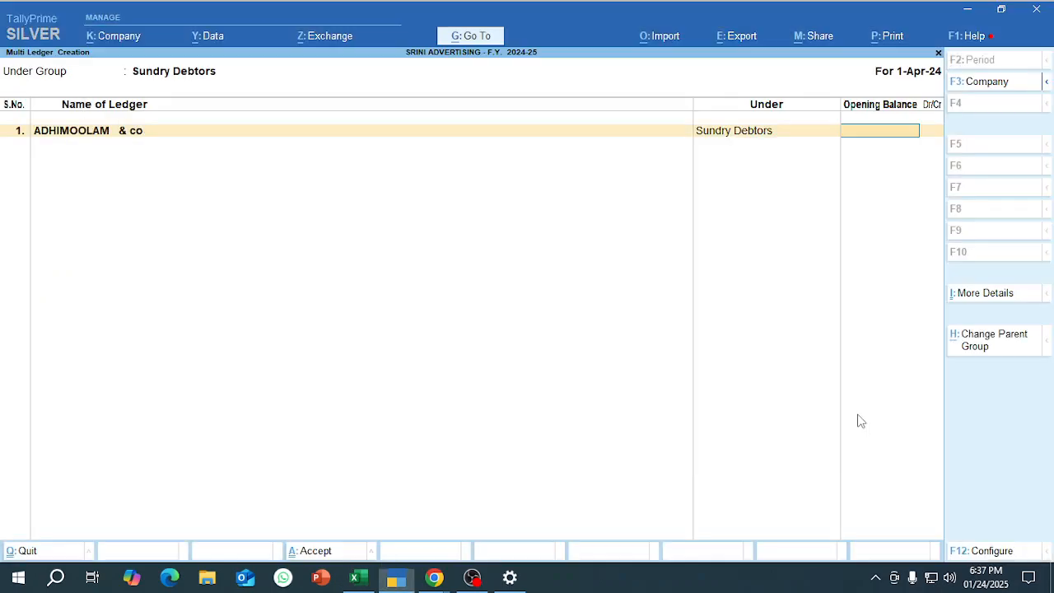
{"action": "key", "text": "ctrl+v"}
{"action": "key", "text": "Return"}
{"action": "key", "text": "Return"}
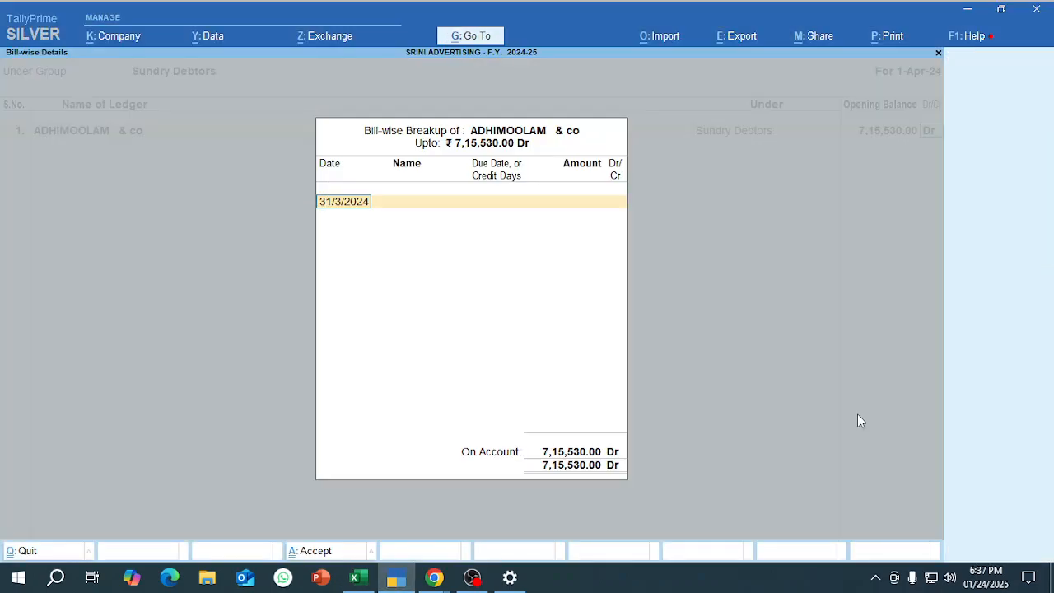
Switch to Excel, review ADHIMOOLAM & co's bill columns and copy the first bill's amount from cell K23.
{"action": "key", "text": "alt+Tab"}
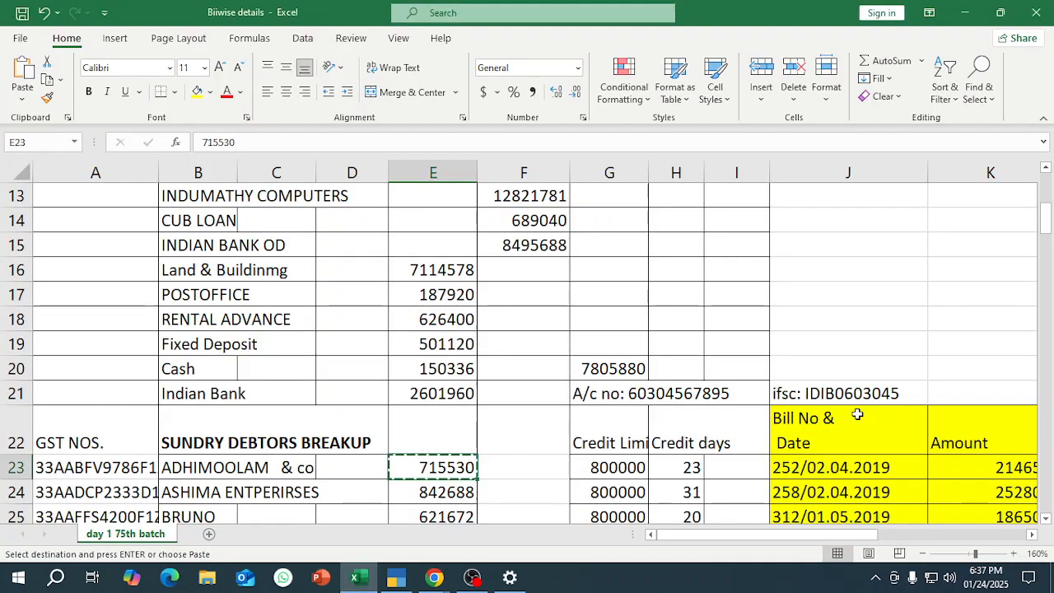
{"action": "key", "text": "Right"}
{"action": "key", "text": "Right"}
{"action": "key", "text": "Right"}
{"action": "key", "text": "Right"}
{"action": "key", "text": "Right"}
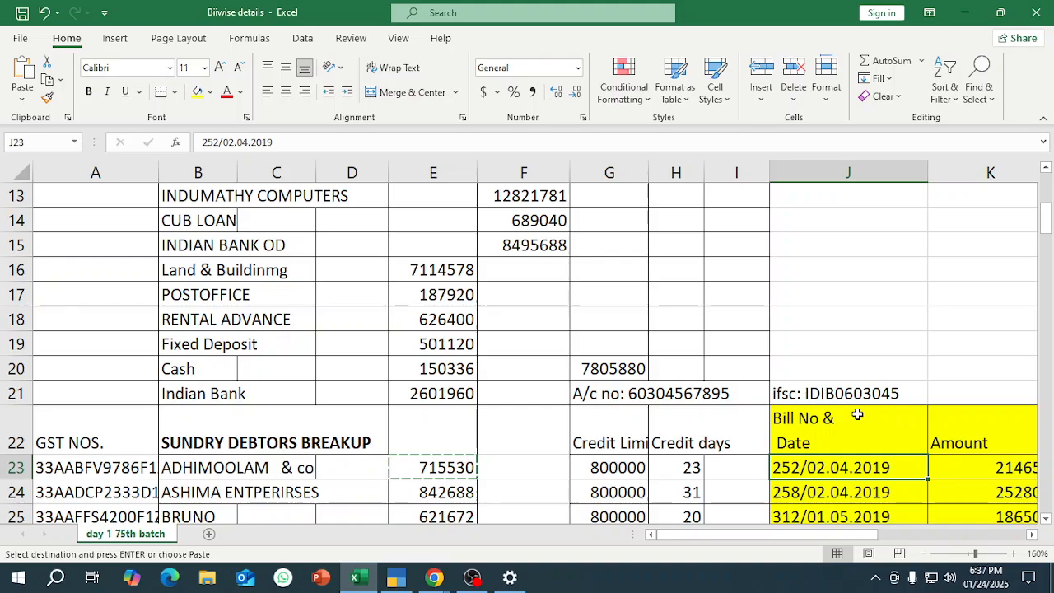
{"action": "key", "text": "Escape"}
{"action": "key", "text": "Right"}
{"action": "key", "text": "Right"}
{"action": "key", "text": "Right"}
{"action": "key", "text": "Right"}
{"action": "key", "text": "Right"}
{"action": "key", "text": "Right"}
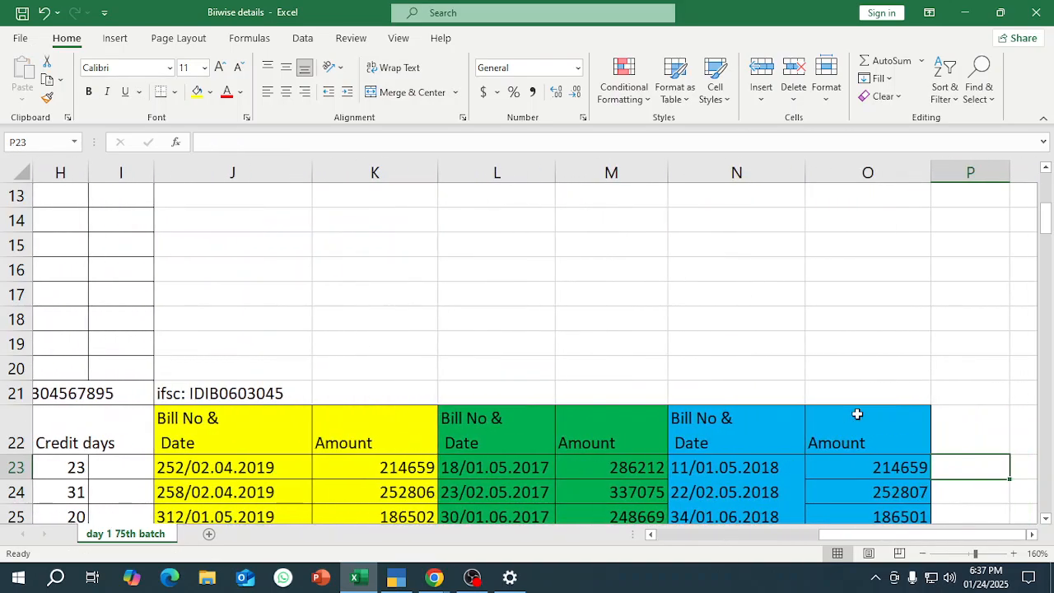
{"action": "key", "text": "Left"}
{"action": "key", "text": "Left"}
{"action": "key", "text": "Left"}
{"action": "key", "text": "Left"}
{"action": "key", "text": "Left"}
{"action": "key", "text": "Left"}
{"action": "key", "text": "Right"}
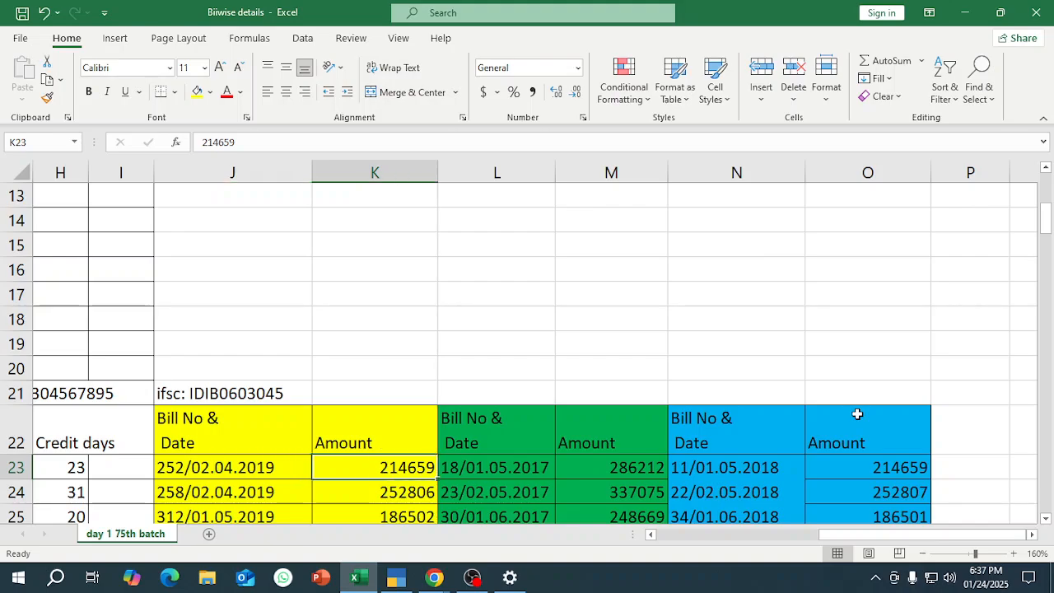
{"action": "key", "text": "ctrl+c"}
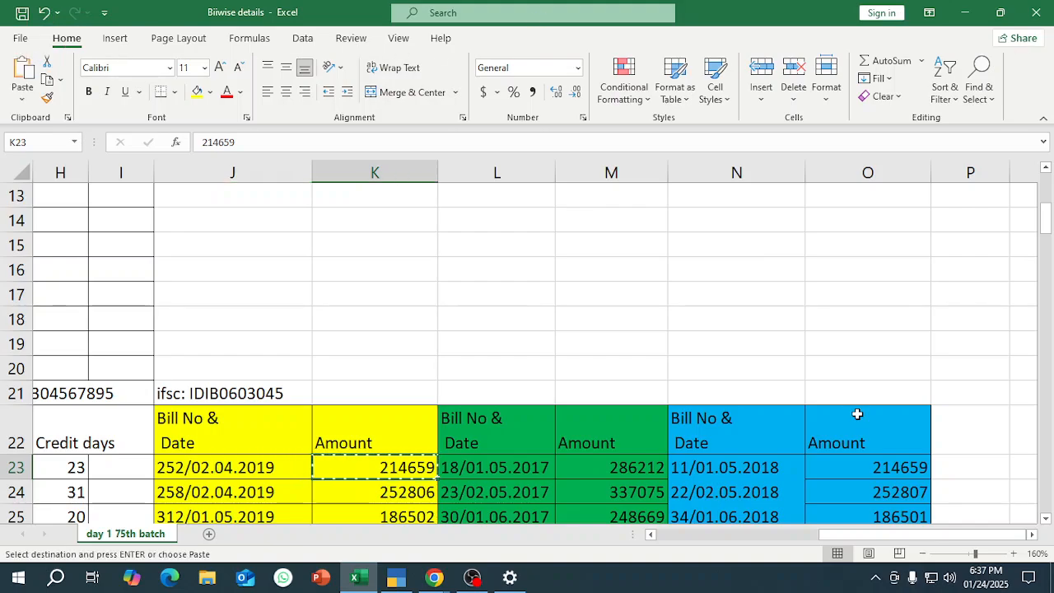
{"action": "key", "text": "alt"}
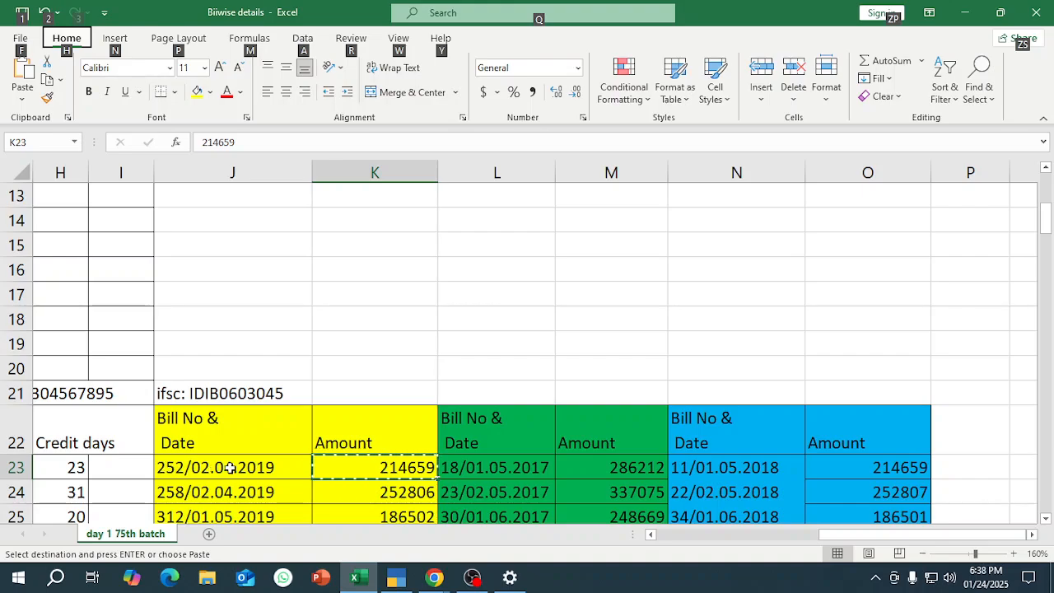
In TallyPrime, enter bill 252 dated 2/4/2019 with 15 days' credit in ADHIMOOLAM & co's bill-wise breakup, checking the details against Excel.
{"action": "key", "text": "alt+Tab"}
{"action": "type", "text": "2-4-19"}
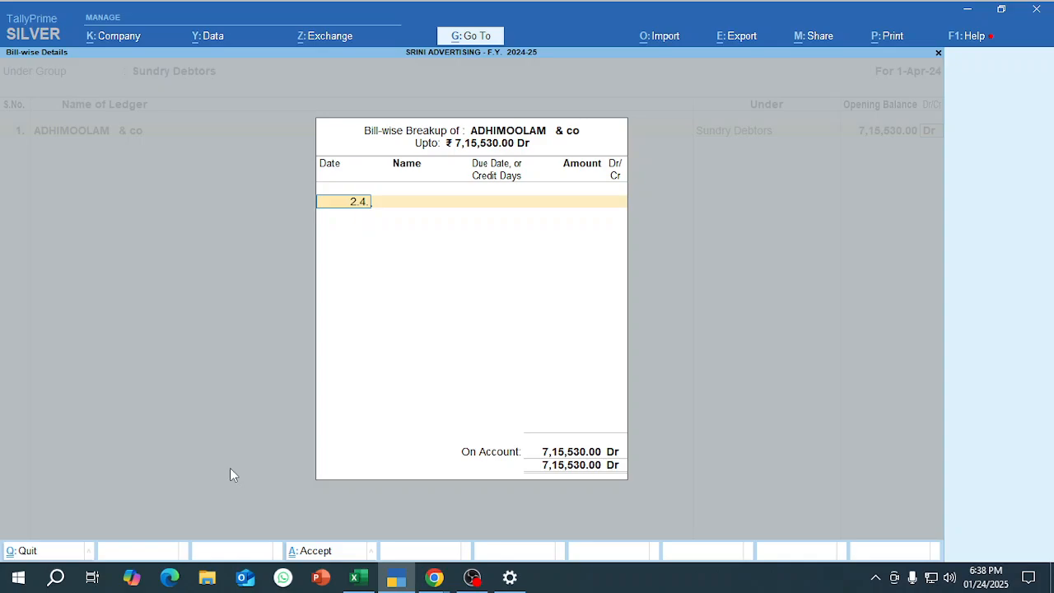
{"action": "key", "text": "Return"}
{"action": "key", "text": "alt+Tab"}
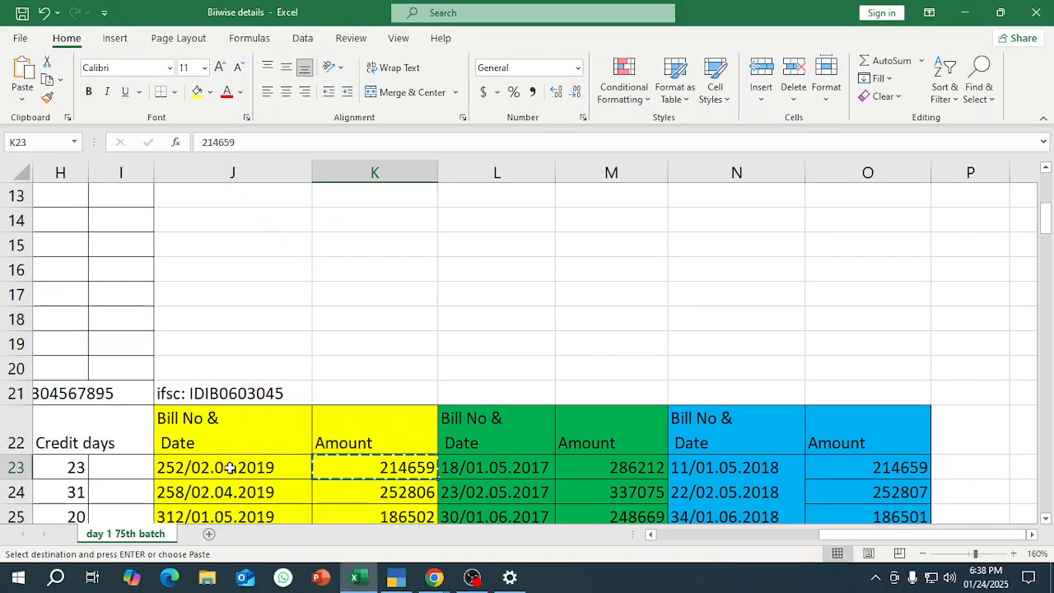
{"action": "key", "text": "alt+Tab"}
{"action": "key", "text": "Return"}
{"action": "key", "text": "alt+Tab"}
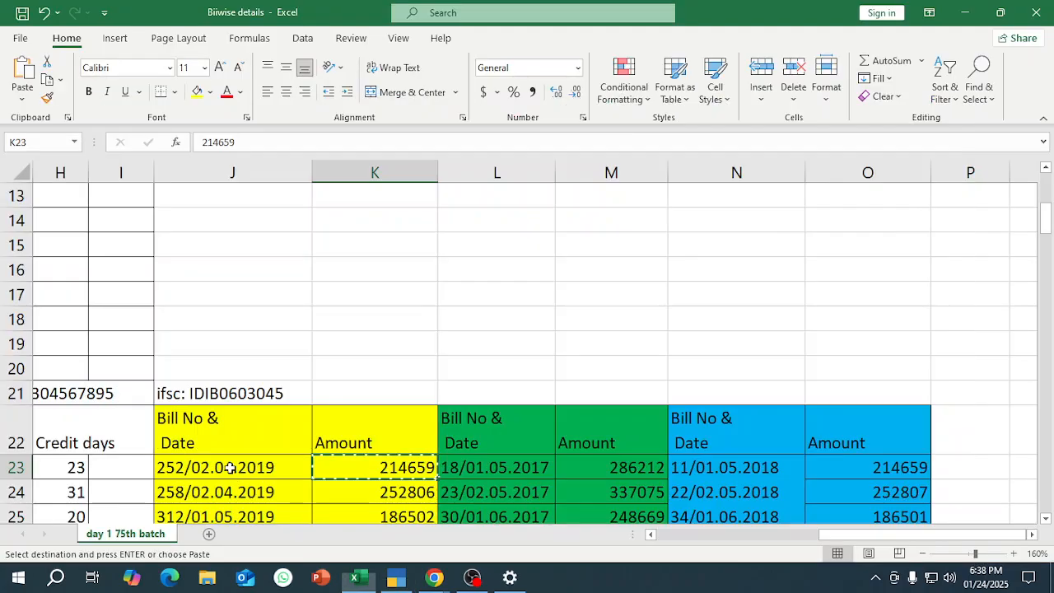
{"action": "key", "text": "alt+Tab"}
{"action": "type", "text": "18"}
{"action": "key", "text": "Return"}
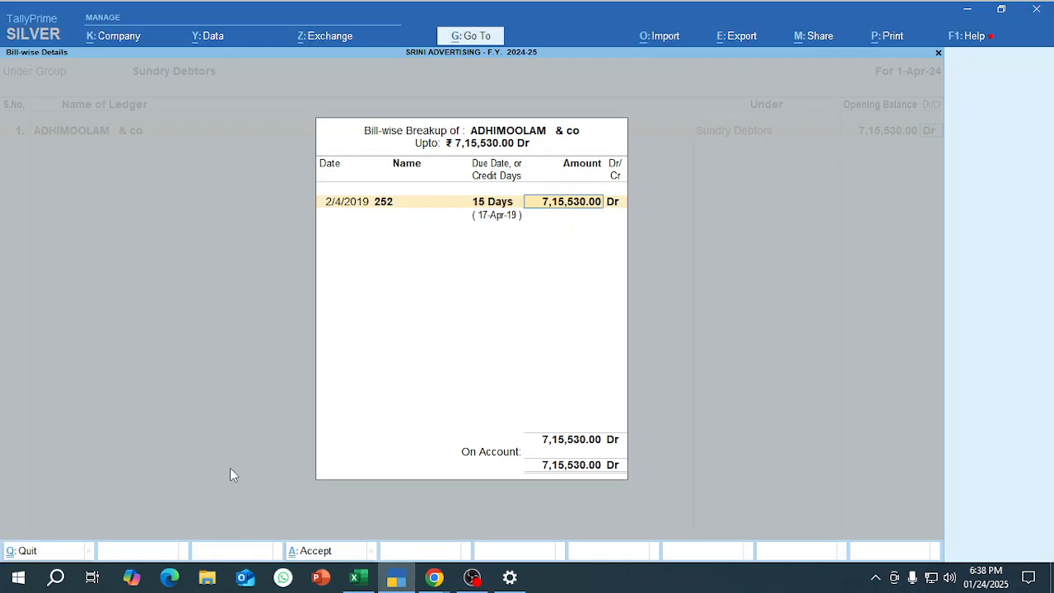
Check the first bill's amount in Excel and paste 214659 as the amount of bill 252 in TallyPrime.
{"action": "key", "text": "alt+Tab"}
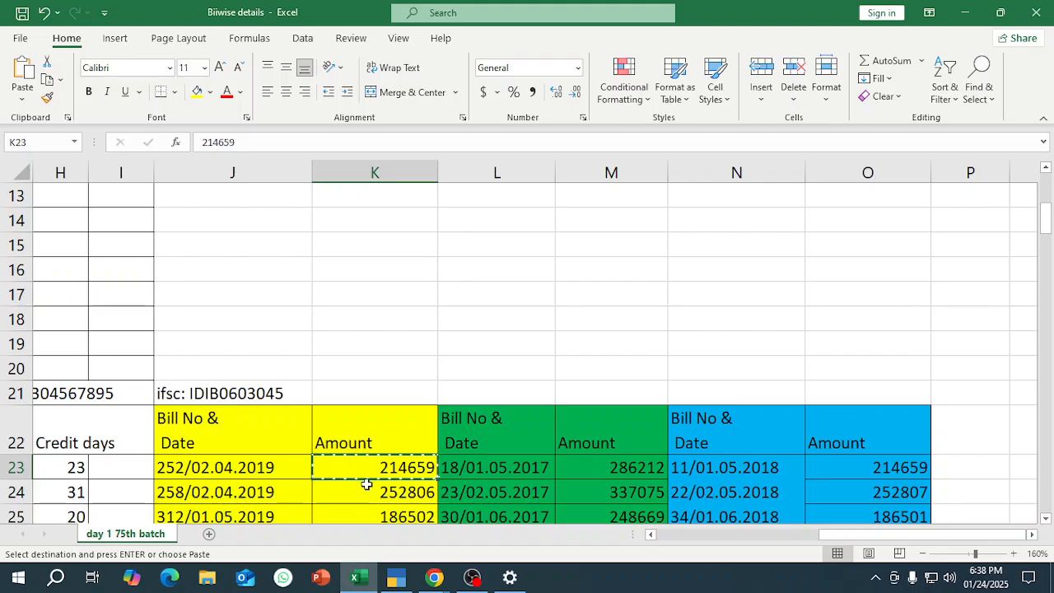
{"action": "key", "text": "alt+Tab"}
{"action": "key", "text": "ctrl+alt+v"}
{"action": "key", "text": "Return"}
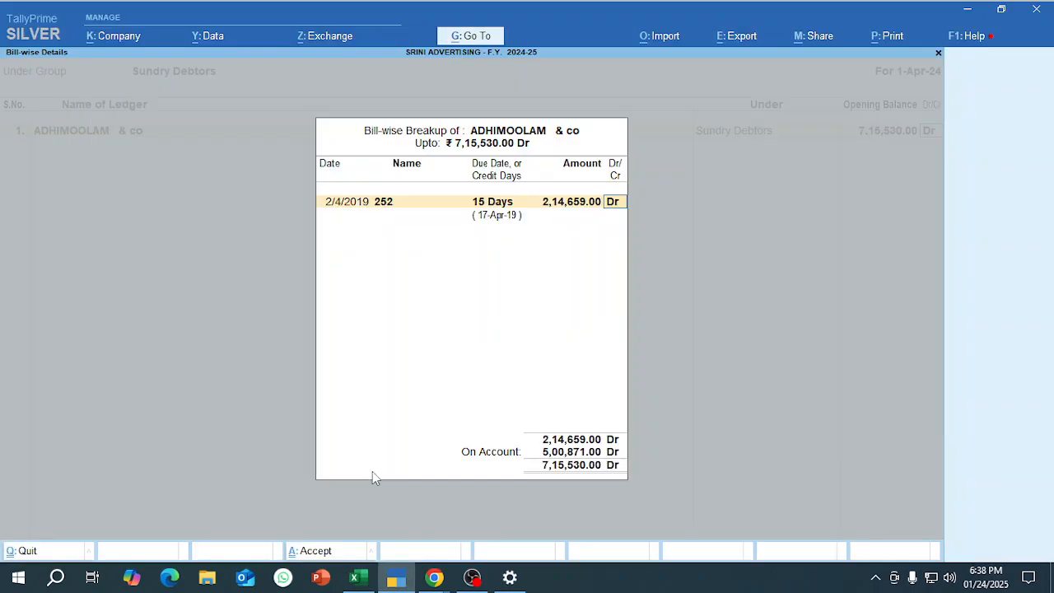
Switch to Excel and copy ADHIMOOLAM & co's second bill amount from cell M23.
{"action": "key", "text": "alt+Tab"}
{"action": "key", "text": "Right"}
{"action": "key", "text": "Right"}
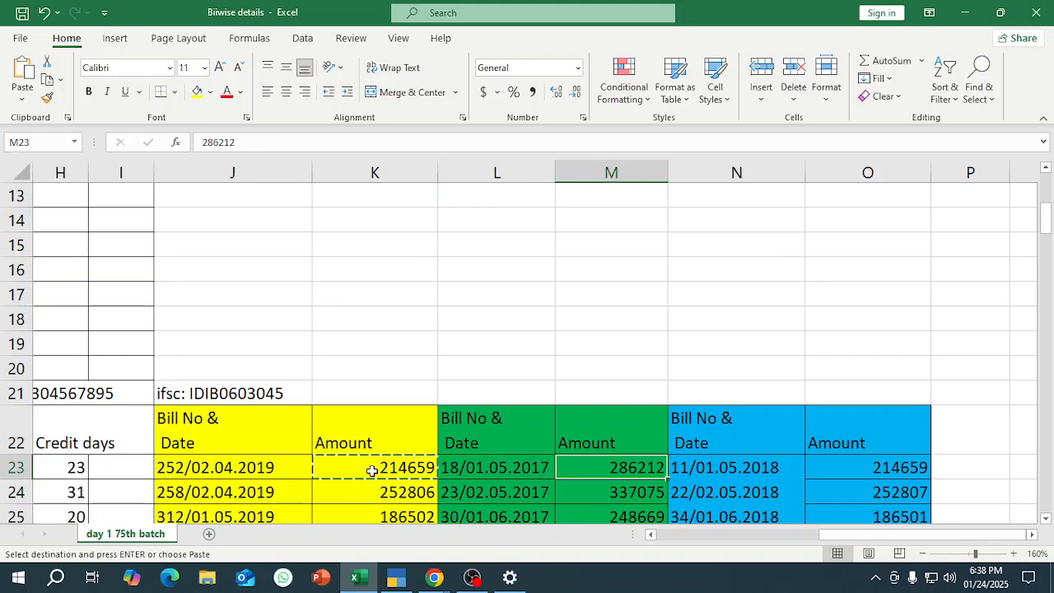
{"action": "key", "text": "ctrl+c"}
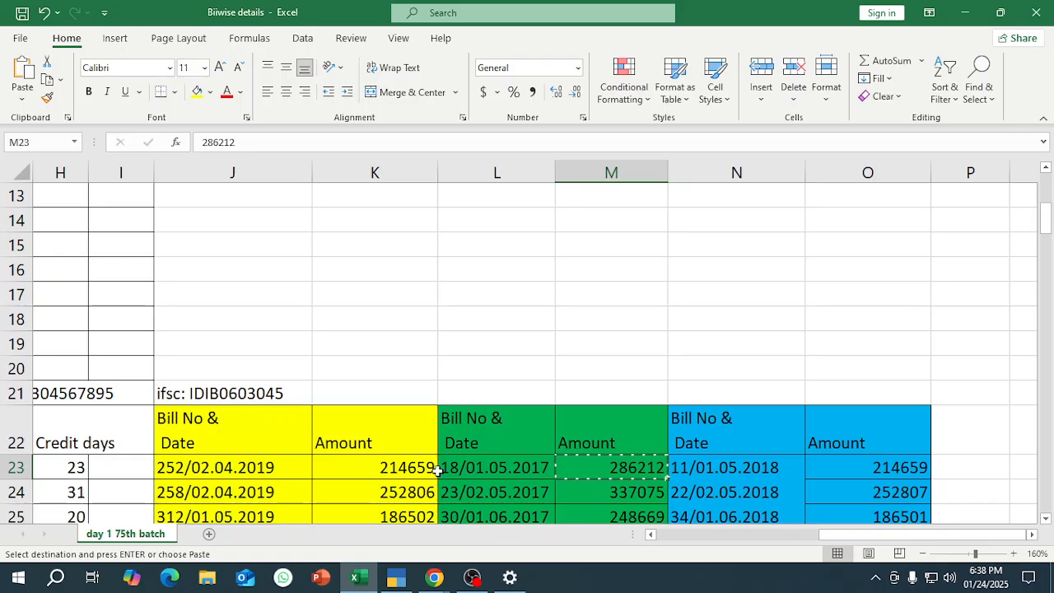
Add bill 18 dated 1/5/2017 with 15 days' credit and amount 286212 Dr to the breakup in TallyPrime.
{"action": "key", "text": "alt+Tab"}
{"action": "type", "text": "1."}
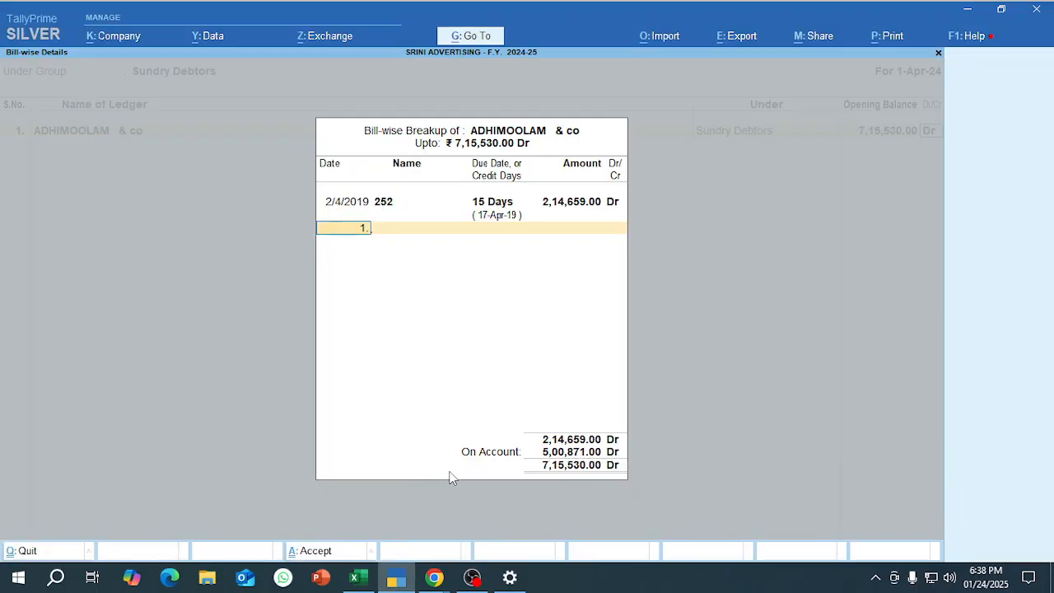
{"action": "type", "text": "5.17"}
{"action": "key", "text": "Return"}
{"action": "type", "text": "18"}
{"action": "key", "text": "Return"}
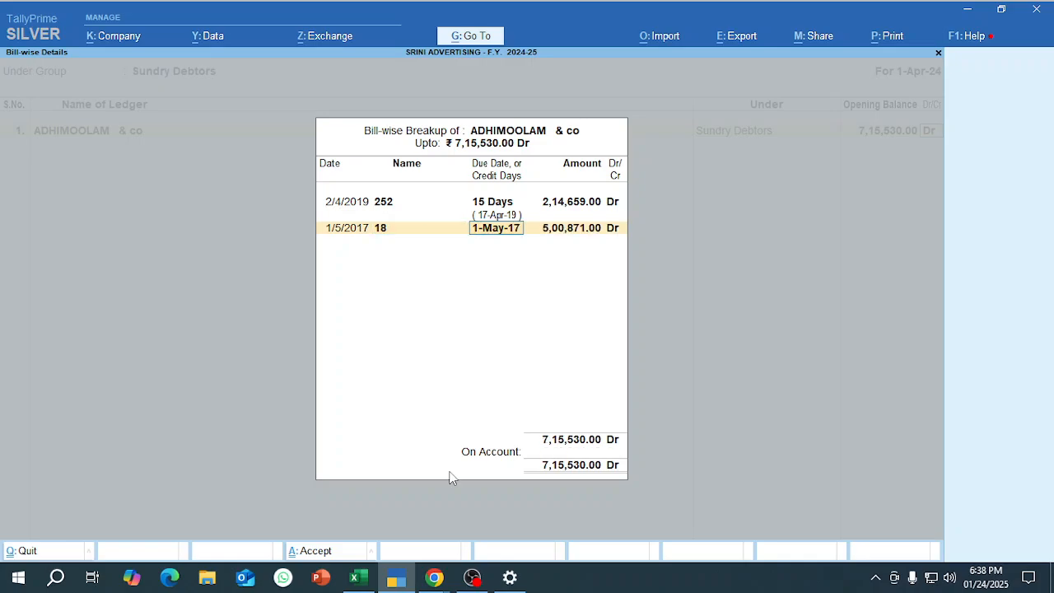
{"action": "type", "text": "15"}
{"action": "key", "text": "Return"}
{"action": "type", "text": "286212"}
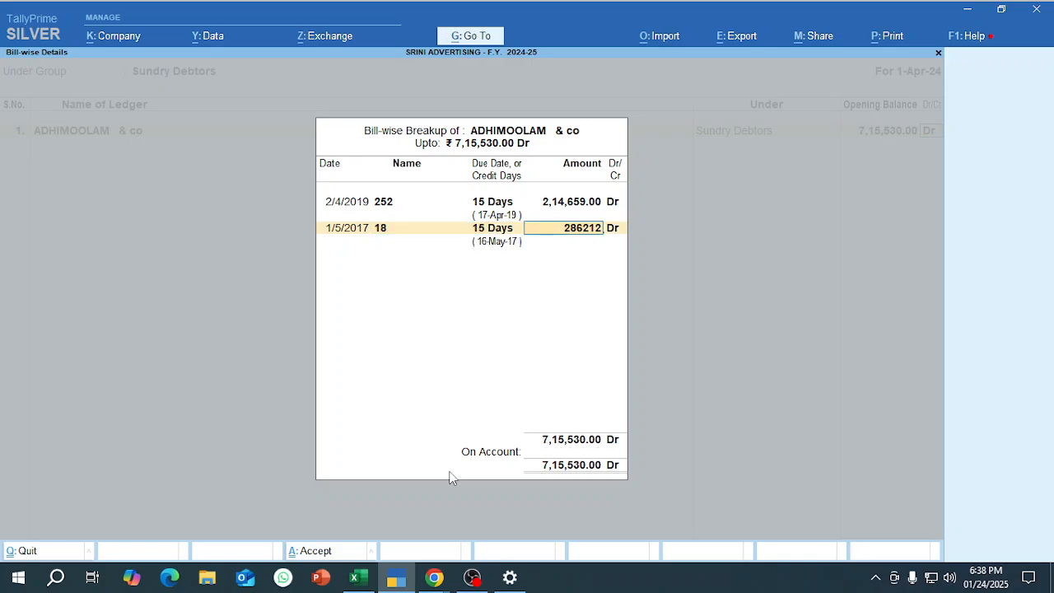
{"action": "key", "text": "Return"}
{"action": "key", "text": "Return"}
Switch to Excel and copy ADHIMOOLAM & co's third bill amount from cell O23.
{"action": "key", "text": "alt+Tab"}
{"action": "key", "text": "Right"}
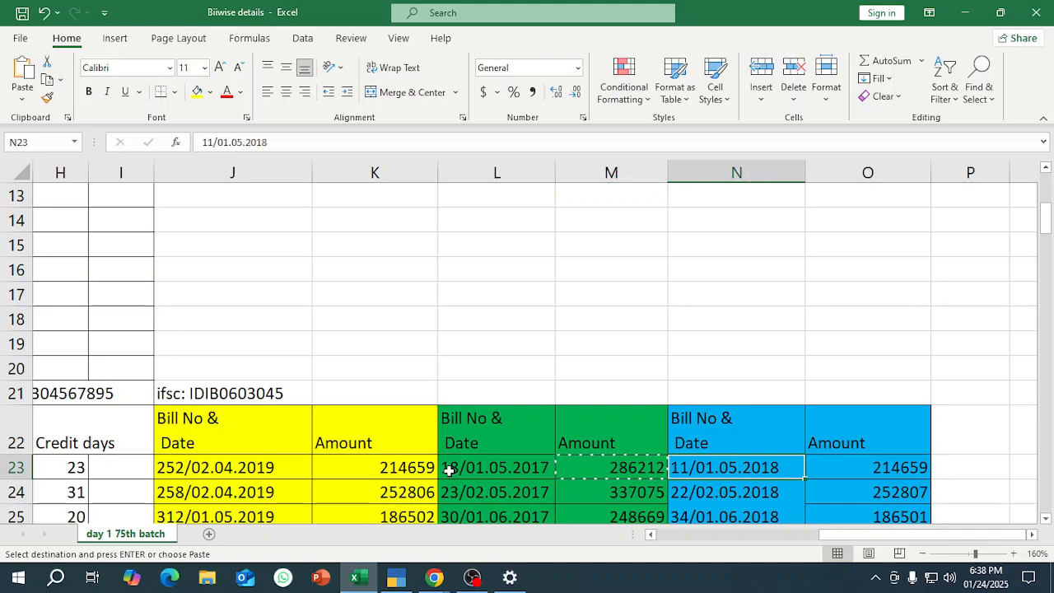
{"action": "key", "text": "Right"}
{"action": "key", "text": "ctrl+c"}
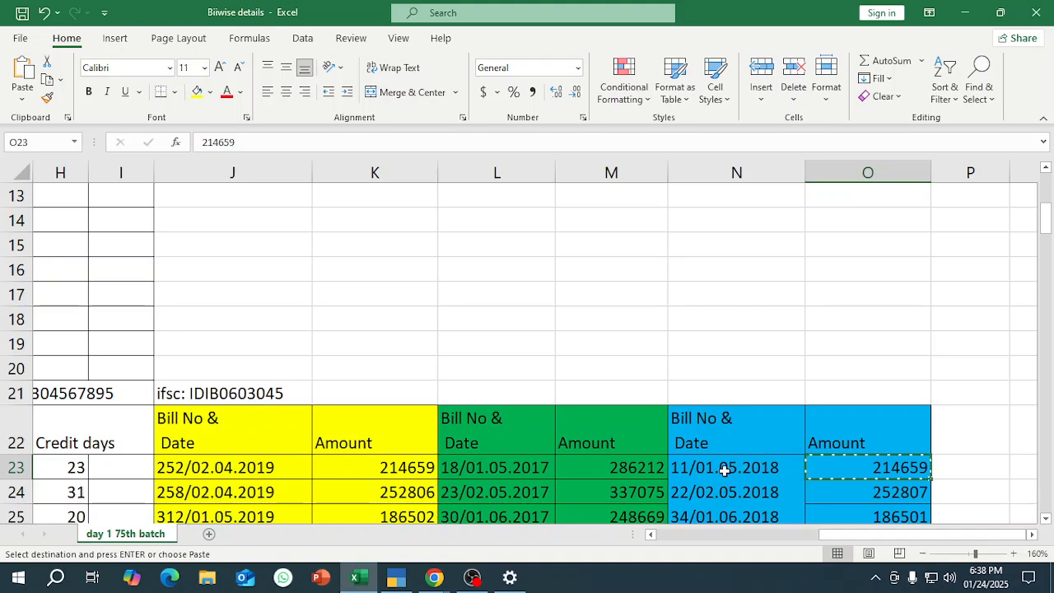
In TallyPrime, add bill 11 dated 1/5/2018 with 15 days' credit and amount 214659 Dr, and complete the bill-wise breakup.
{"action": "key", "text": "alt+Tab"}
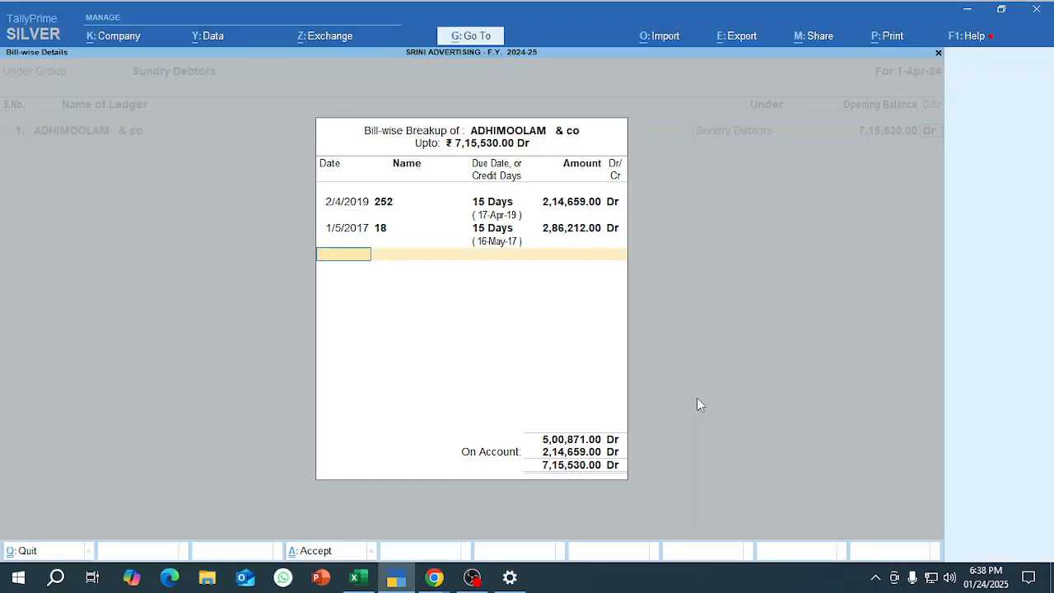
{"action": "type", "text": "1.5.18"}
{"action": "key", "text": "Return"}
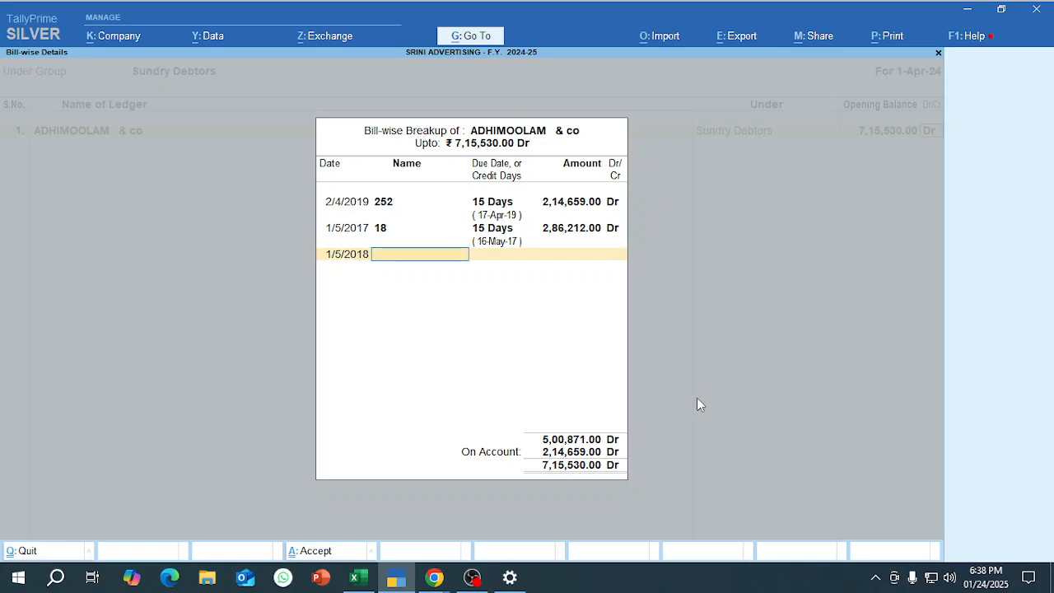
{"action": "type", "text": "11"}
{"action": "key", "text": "Return"}
{"action": "type", "text": "15"}
{"action": "key", "text": "Return"}
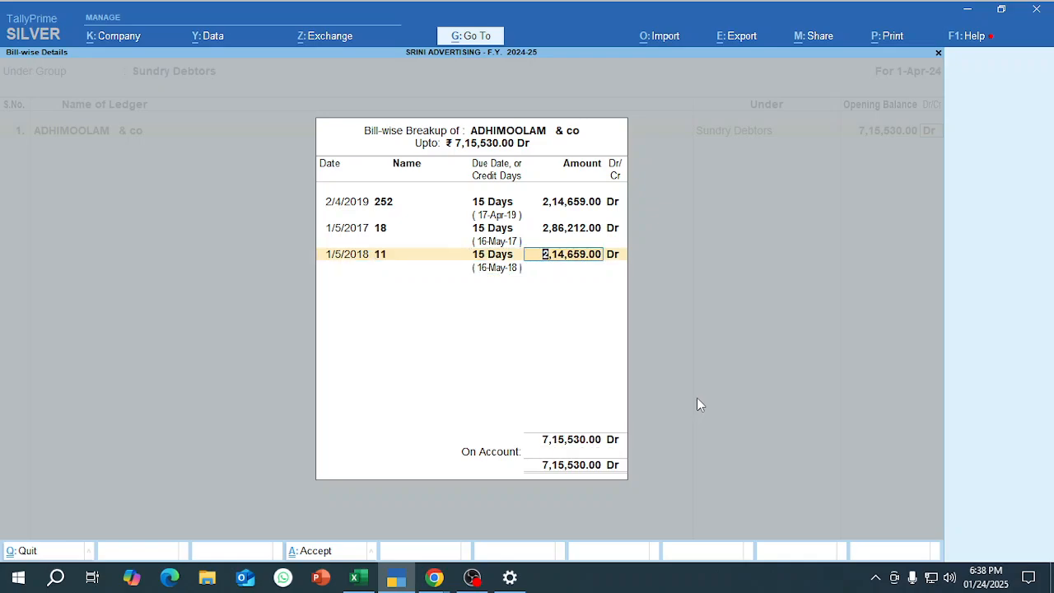
{"action": "key", "text": "alt+Tab"}
Copy the next debtor name, ASHIMA ENTPERIRSES, from cell B24 in Excel and enter it as the second ledger in TallyPrime.
{"action": "key", "text": "alt+Tab"}
{"action": "key", "text": "Return"}
{"action": "key", "text": "Return"}
{"action": "key", "text": "Return"}
{"action": "key", "text": "alt+Tab"}
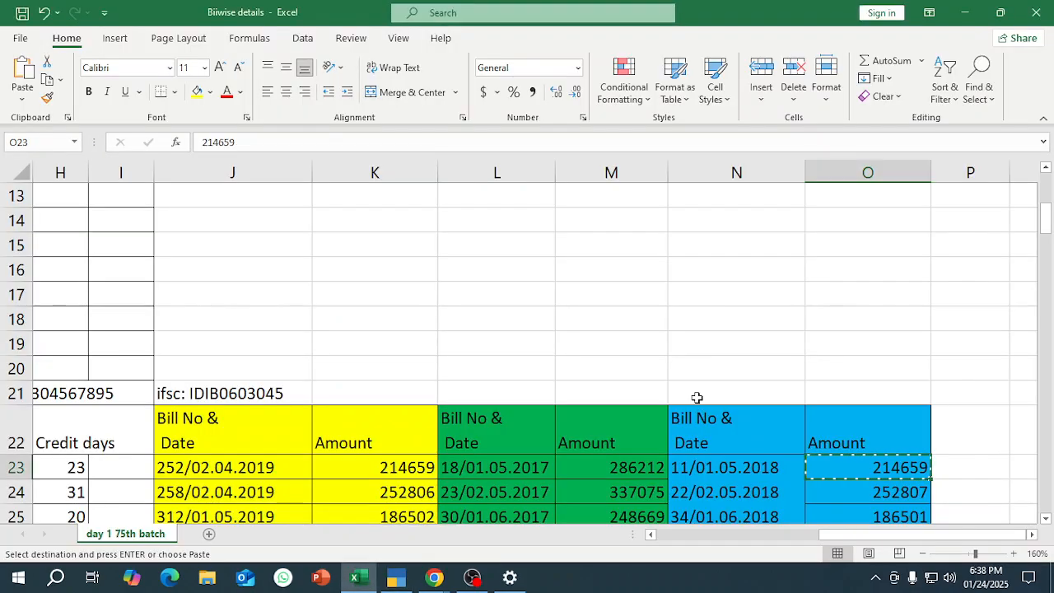
{"action": "key", "text": "Down"}
{"action": "key", "text": "Left"}
{"action": "key", "text": "Left"}
{"action": "key", "text": "Left"}
{"action": "key", "text": "Left"}
{"action": "key", "text": "Left"}
{"action": "key", "text": "Left"}
{"action": "key", "text": "Left"}
{"action": "key", "text": "Left"}
{"action": "key", "text": "Left"}
{"action": "key", "text": "Left"}
{"action": "key", "text": "Left"}
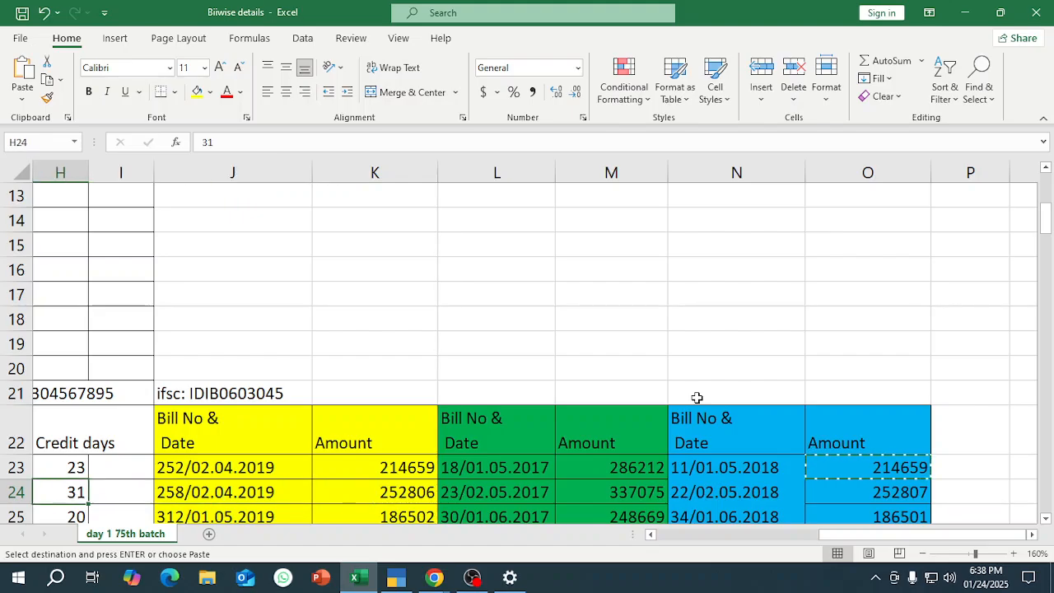
{"action": "key", "text": "Left"}
{"action": "key", "text": "Left"}
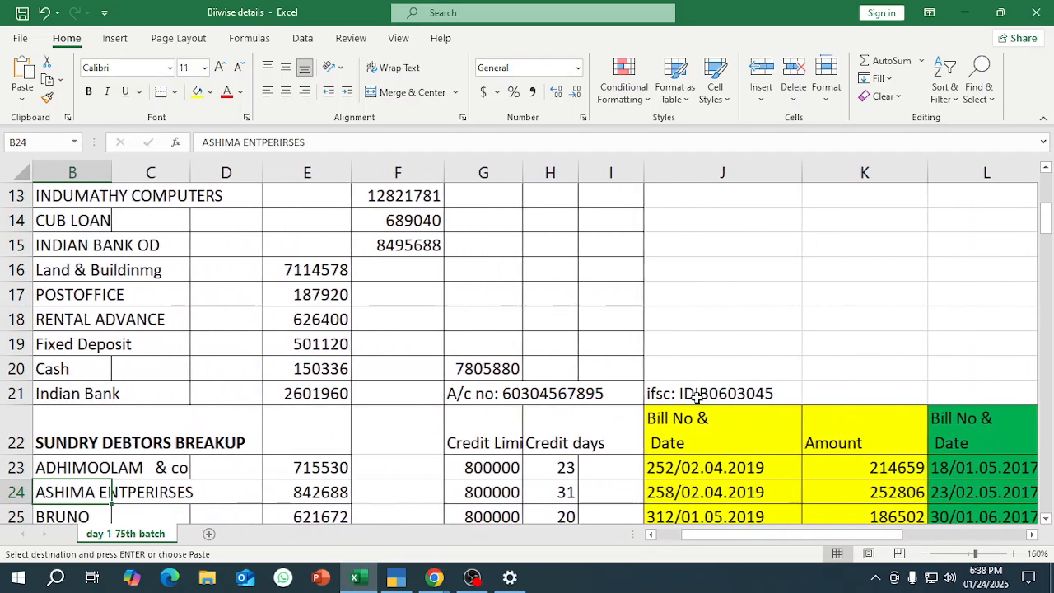
{"action": "key", "text": "Left"}
{"action": "key", "text": "Right"}
{"action": "key", "text": "Right"}
{"action": "key", "text": "Left"}
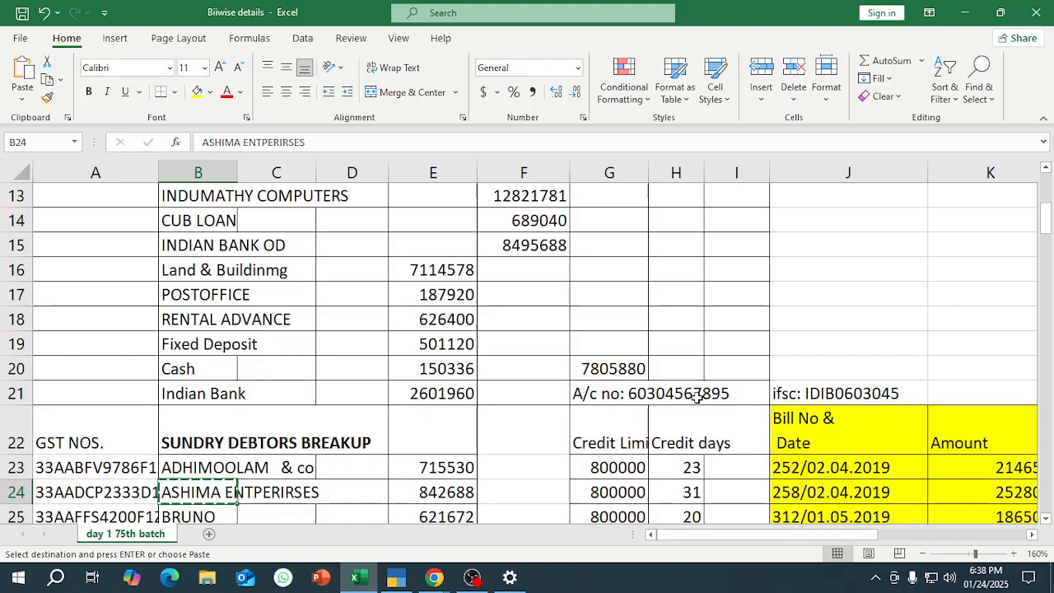
{"action": "key", "text": "alt+Tab"}
{"action": "key", "text": "ctrl+alt+v"}
{"action": "key", "text": "Return"}
Copy ASHIMA ENTPERIRSES's balance from Excel and enter 842688 Dr as its opening balance in TallyPrime, continuing to the bill-wise breakup.
{"action": "key", "text": "alt+Tab"}
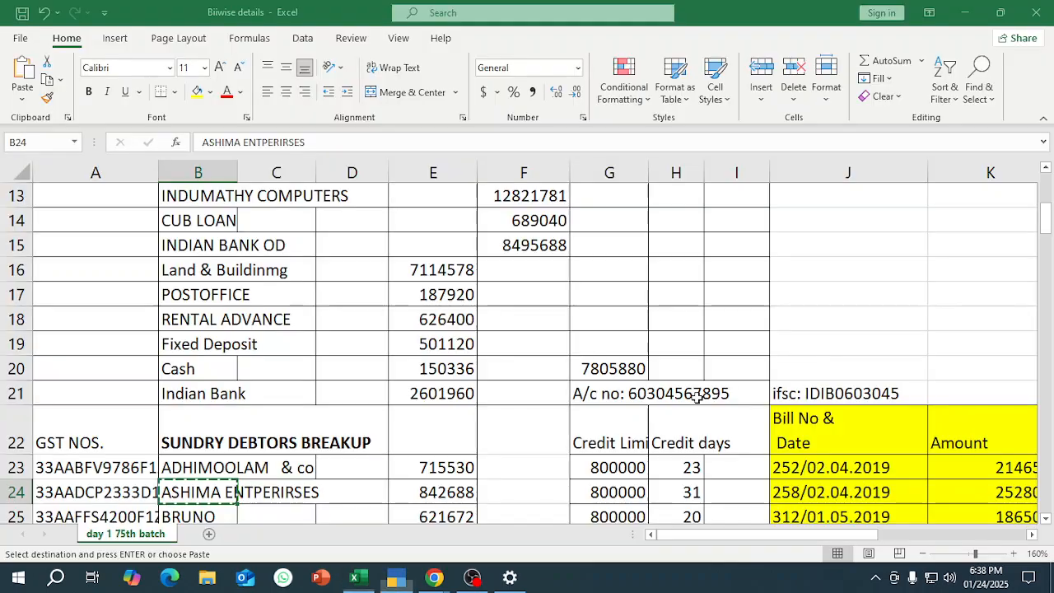
{"action": "key", "text": "Right"}
{"action": "key", "text": "Right"}
{"action": "key", "text": "Right"}
{"action": "key", "text": "ctrl+c"}
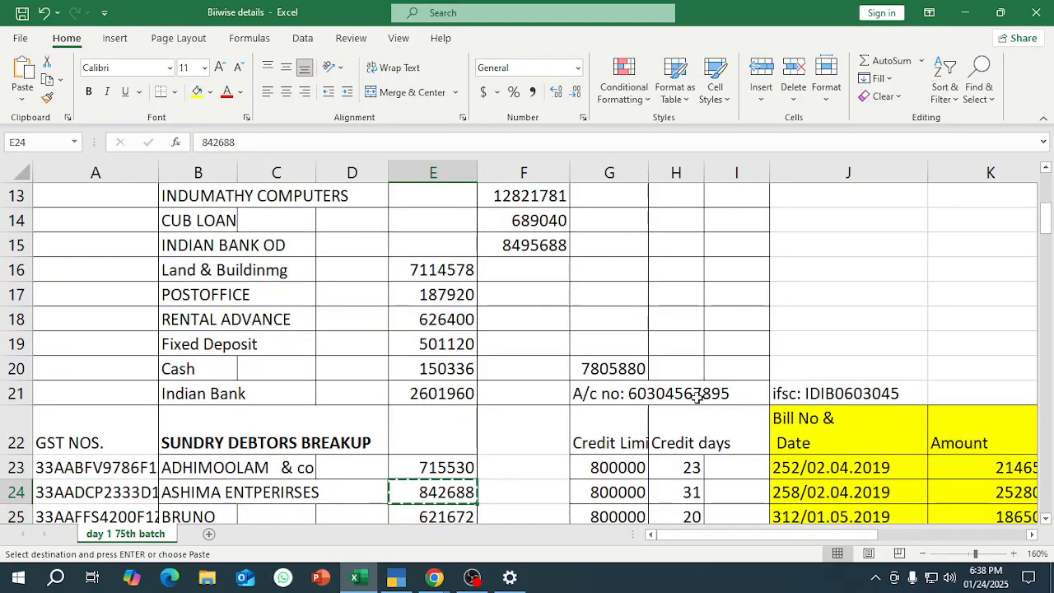
{"action": "key", "text": "alt+Tab"}
{"action": "key", "text": "ctrl+alt+v"}
{"action": "key", "text": "Return"}
{"action": "key", "text": "Return"}
{"action": "key", "text": "alt+Tab"}
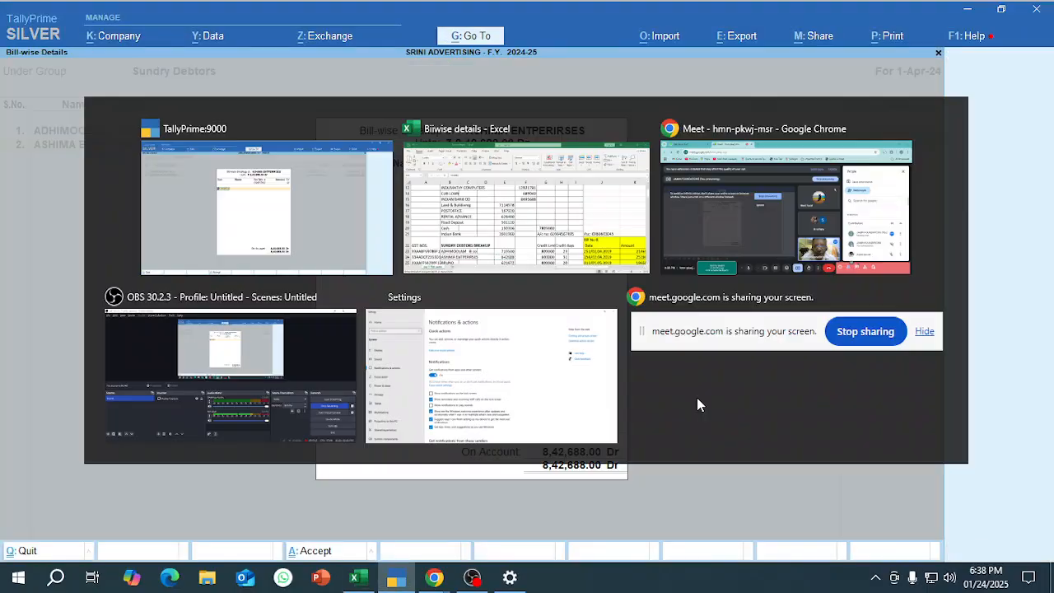
Switch to Excel and copy ASHIMA ENTPERIRSES's first bill amount from cell K24.
{"action": "key", "text": "Right"}
{"action": "key", "text": "Right"}
{"action": "key", "text": "Right"}
{"action": "key", "text": "Right"}
{"action": "key", "text": "Right"}
{"action": "key", "text": "Right"}
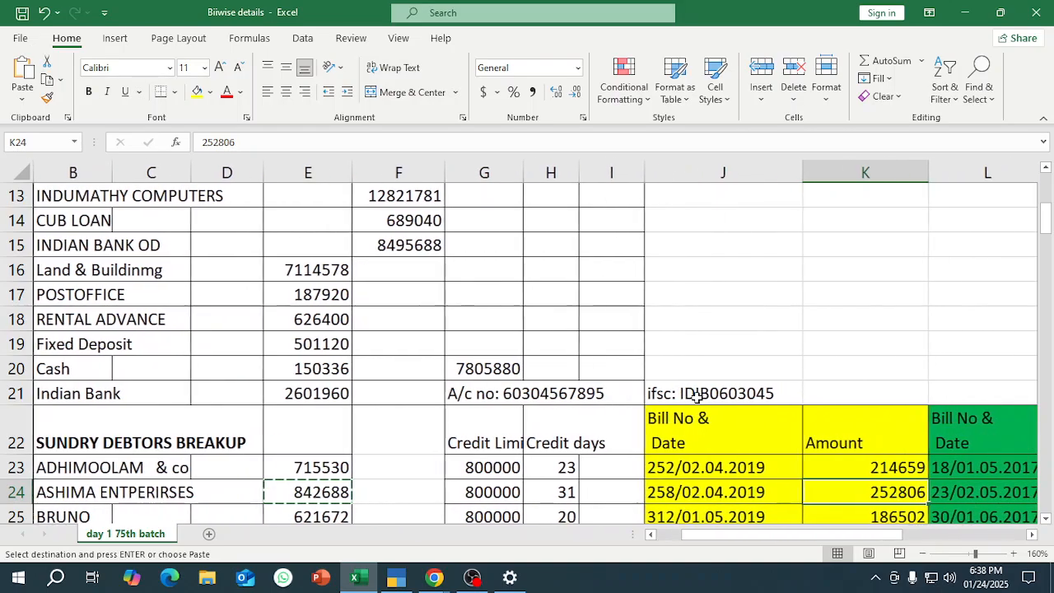
{"action": "key", "text": "ctrl+c"}
In TallyPrime, add bill 258 dated 2/4/2019 with 15 days' credit and amount 252806 Dr to ASHIMA ENTPERIRSES's breakup.
{"action": "key", "text": "alt+Tab"}
{"action": "type", "text": "2"}
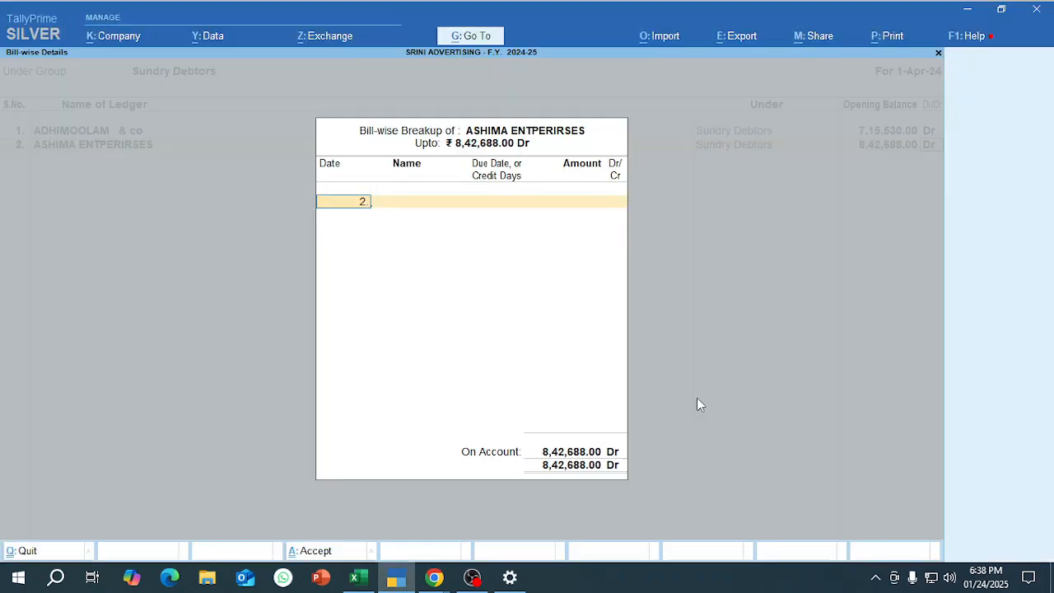
{"action": "type", "text": ".4.19"}
{"action": "key", "text": "Return"}
{"action": "key", "text": "alt+Tab"}
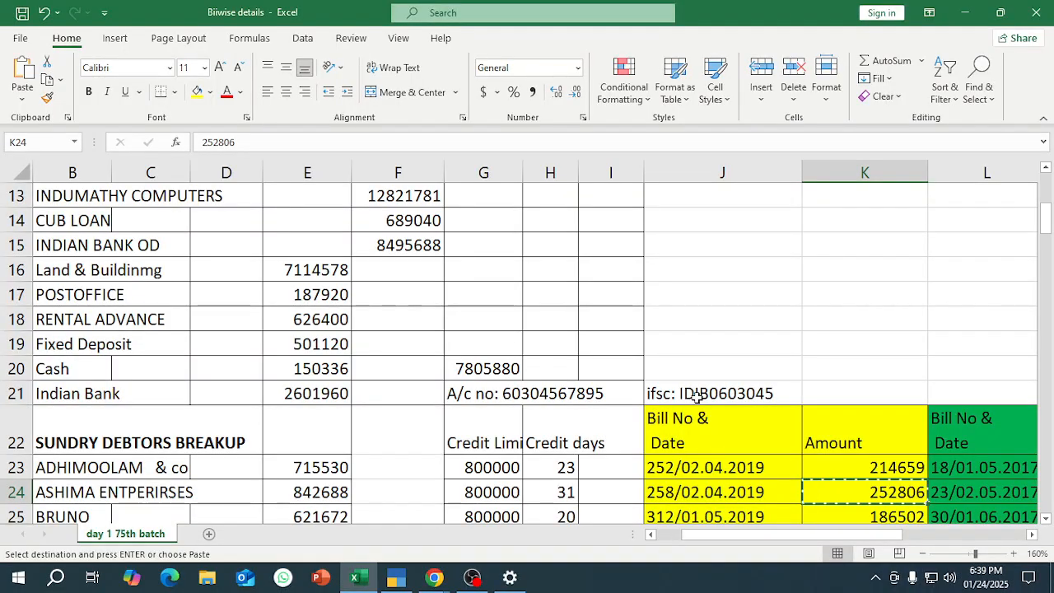
{"action": "key", "text": "alt+Tab"}
{"action": "type", "text": "258"}
{"action": "key", "text": "Return"}
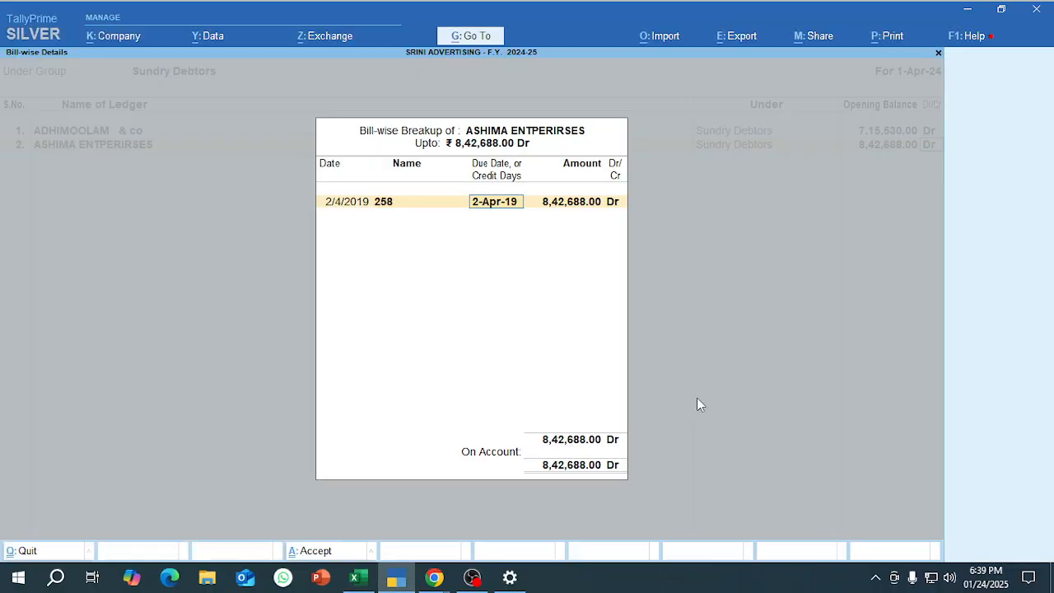
{"action": "type", "text": "15"}
{"action": "key", "text": "Return"}
{"action": "key", "text": "Return"}
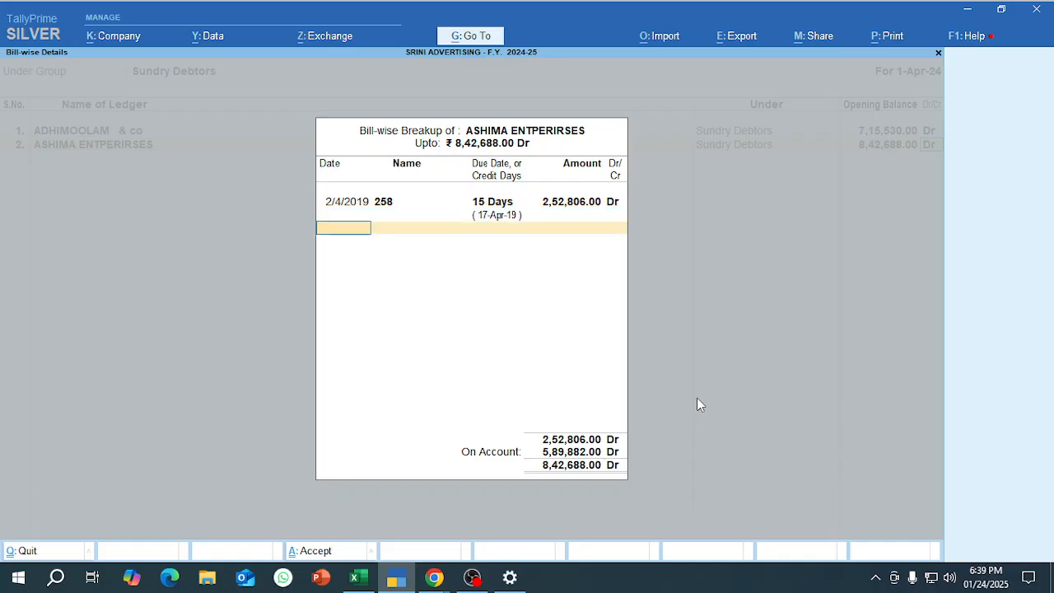
Switch to Excel and copy ASHIMA ENTPERIRSES's second bill amount from cell M24.
{"action": "key", "text": "alt+Tab"}
{"action": "key", "text": "Right"}
{"action": "key", "text": "ctrl+c"}
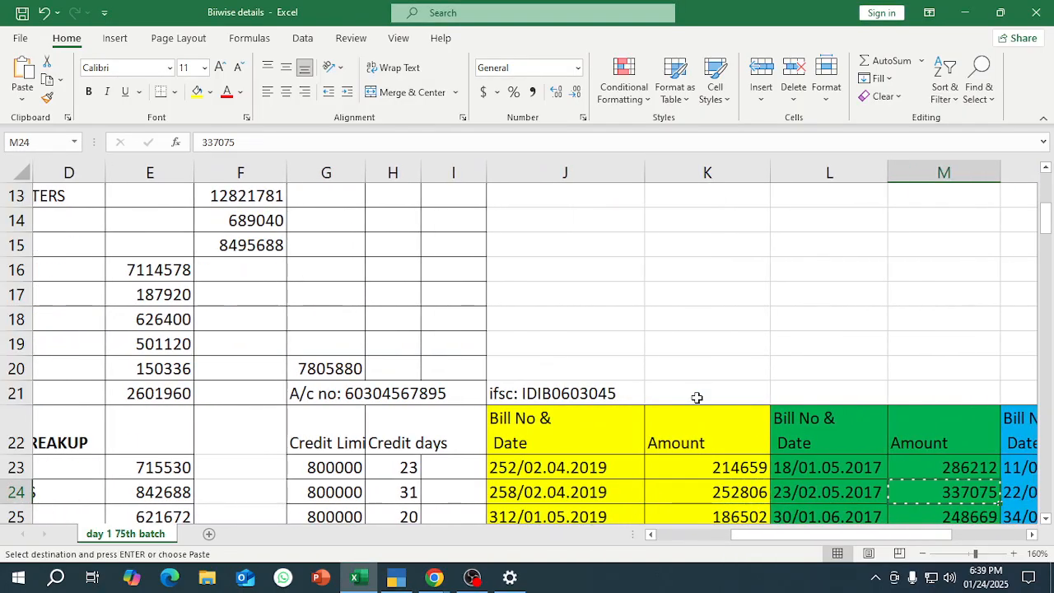
In TallyPrime, add bill 23 dated 2/5/2017 with 15 days' credit and amount 337075 Dr to the breakup.
{"action": "key", "text": "alt+Tab"}
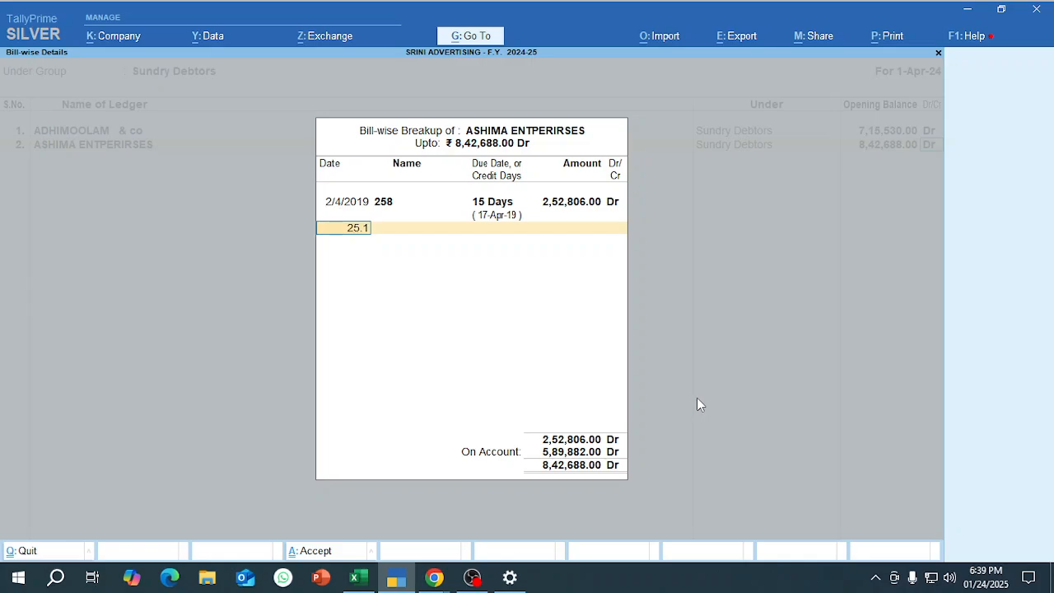
{"action": "key", "text": "Return"}
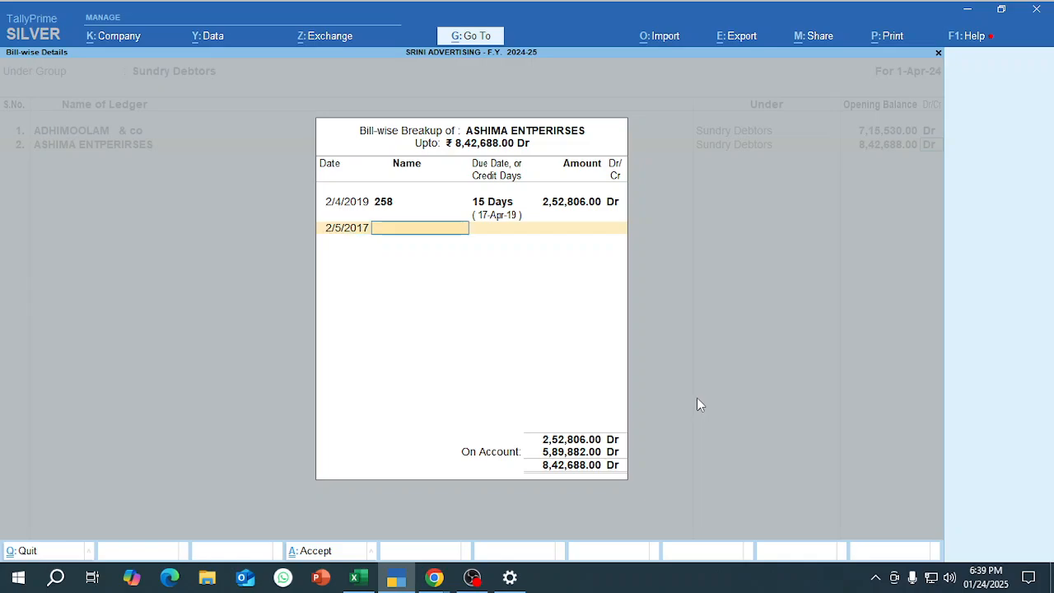
{"action": "key", "text": "alt+Tab"}
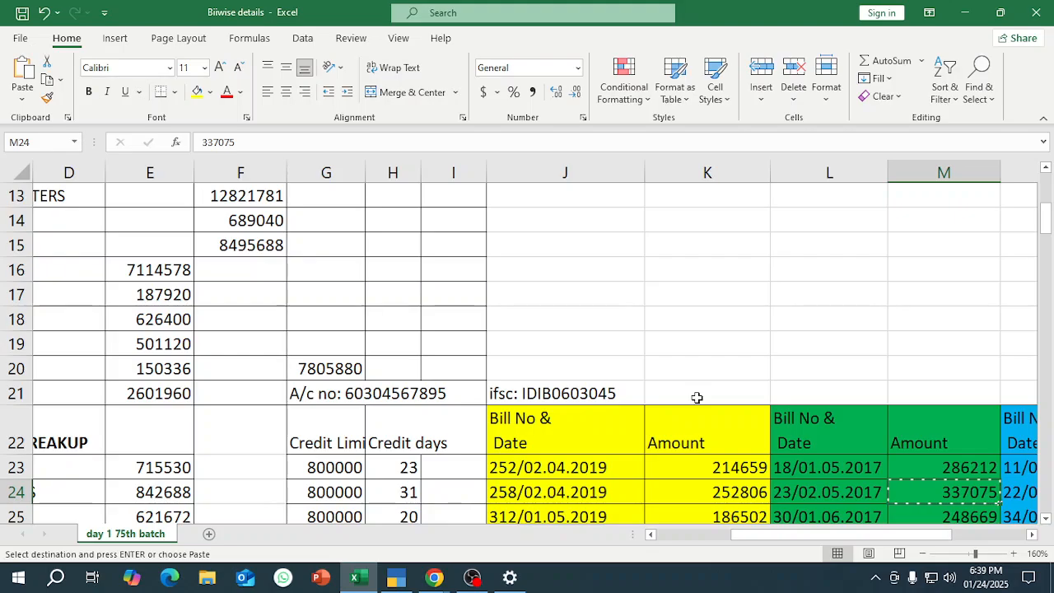
{"action": "key", "text": "alt+Tab"}
{"action": "type", "text": "23"}
{"action": "key", "text": "Return"}
{"action": "key", "text": "alt+Tab"}
Switch to Excel and copy ASHIMA ENTPERIRSES's third bill amount from cell O24.
{"action": "key", "text": "alt+Tab"}
{"action": "type", "text": "1"}
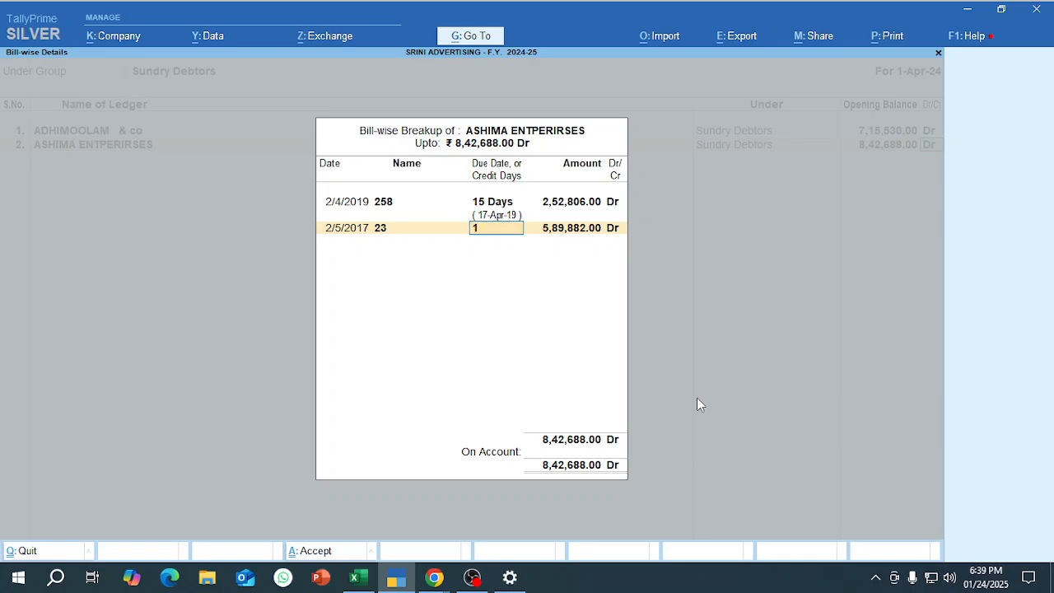
{"action": "type", "text": "5"}
{"action": "key", "text": "Return"}
{"action": "key", "text": "ctrl+alt+v"}
{"action": "key", "text": "Return"}
{"action": "key", "text": "alt+Tab"}
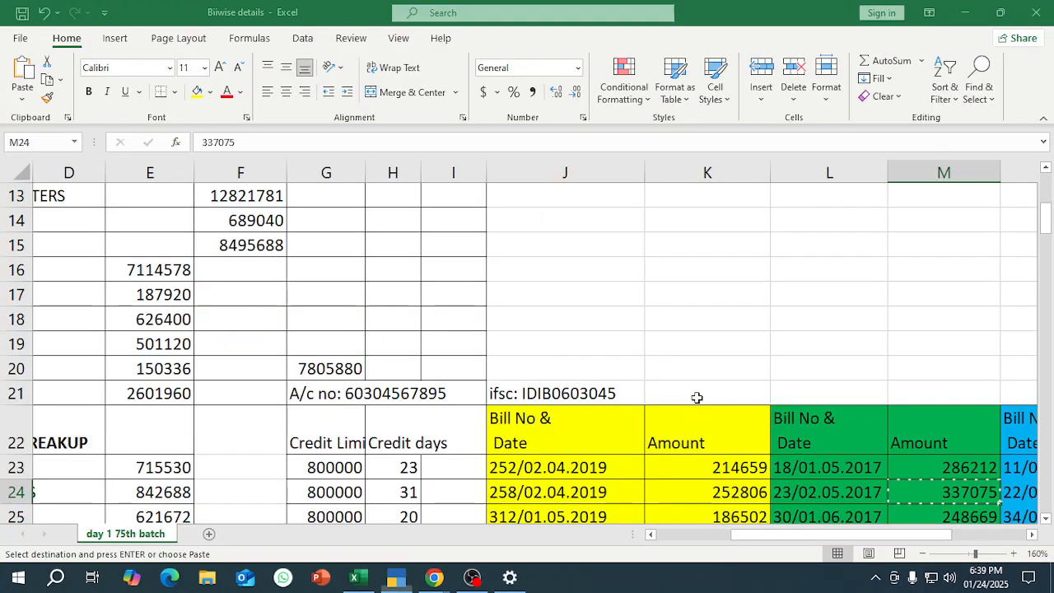
{"action": "key", "text": "Right"}
{"action": "key", "text": "Right"}
{"action": "key", "text": "ctrl+c"}
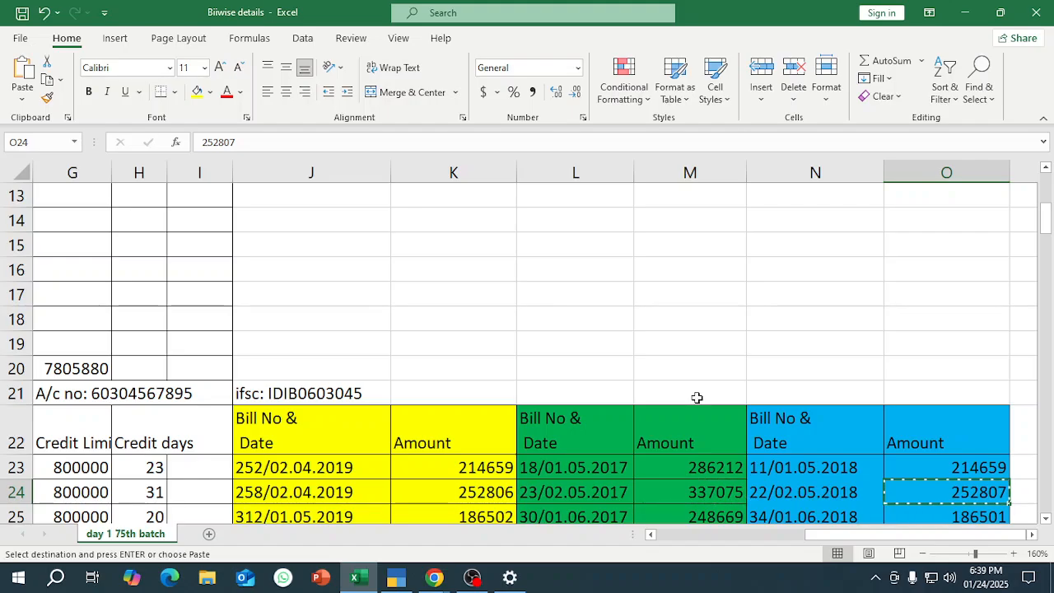
In TallyPrime, add bill 22 dated 2/5/2018 with 15 days' credit and amount 252807 Dr, and complete the bill-wise breakup.
{"action": "key", "text": "alt+Tab"}
{"action": "type", "text": "2.5.18"}
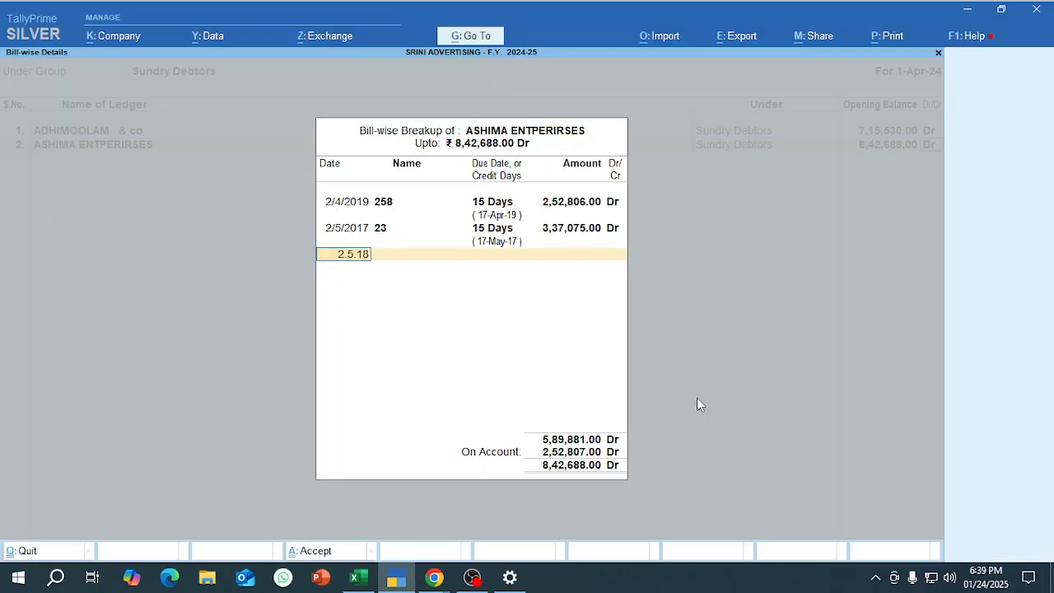
{"action": "key", "text": "Return"}
{"action": "key", "text": "alt+Tab"}
{"action": "key", "text": "alt+Tab"}
{"action": "type", "text": "22"}
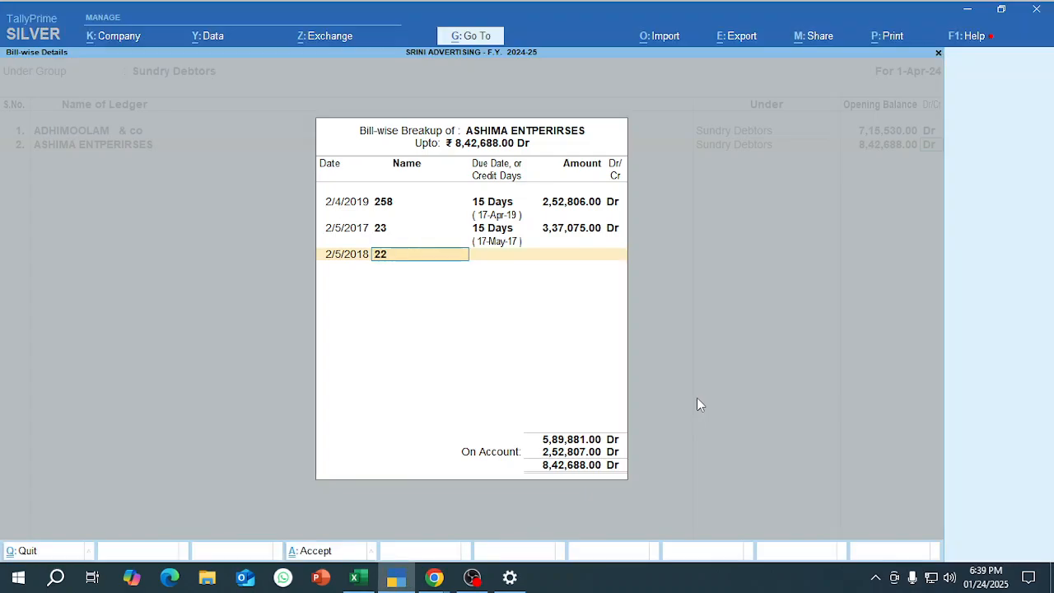
{"action": "key", "text": "Return"}
{"action": "type", "text": "15"}
{"action": "key", "text": "Return"}
{"action": "key", "text": "Return"}
{"action": "key", "text": "Return"}
{"action": "key", "text": "Return"}
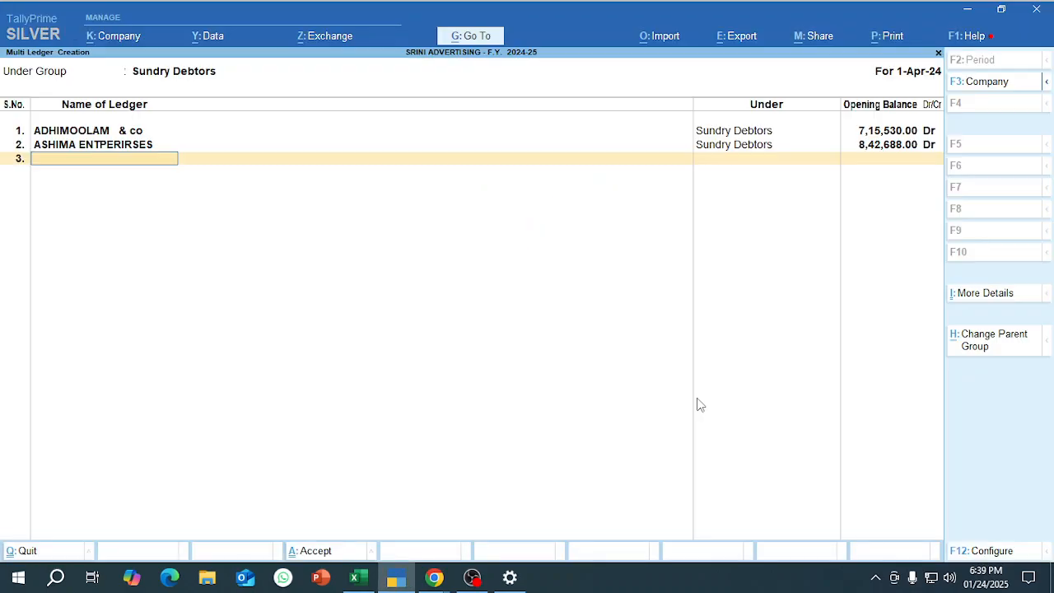
Switch to Excel and copy the debtor name MIRUDHU & CO from cell B32, a row with an On Account entry.
{"action": "key", "text": "alt+Tab"}
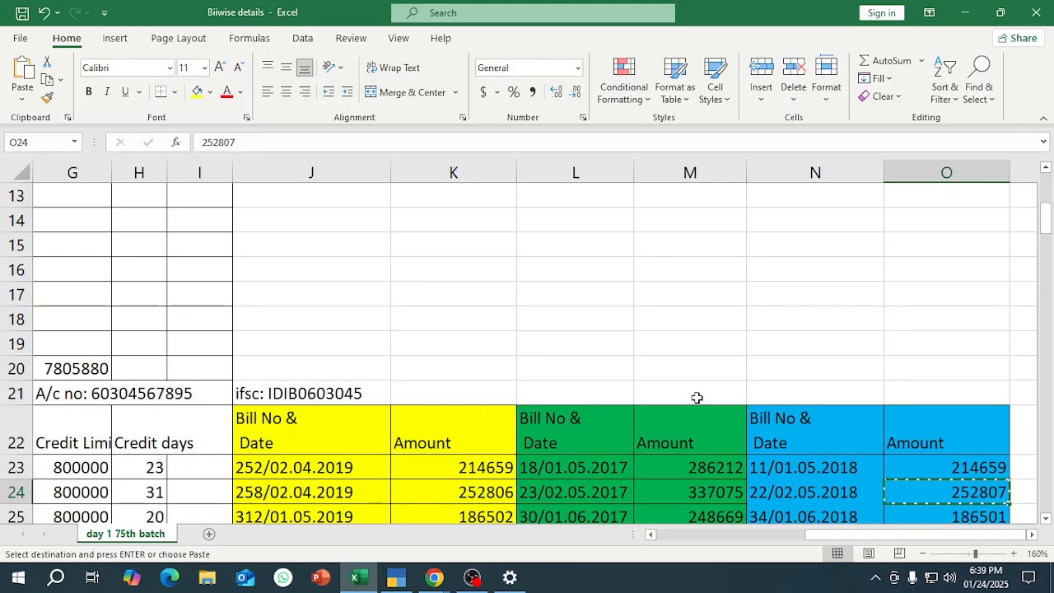
{"action": "key", "text": "Left"}
{"action": "key", "text": "Left"}
{"action": "key", "text": "Left"}
{"action": "key", "text": "Down"}
{"action": "key", "text": "Down"}
{"action": "key", "text": "Down"}
{"action": "key", "text": "Down"}
{"action": "key", "text": "Down"}
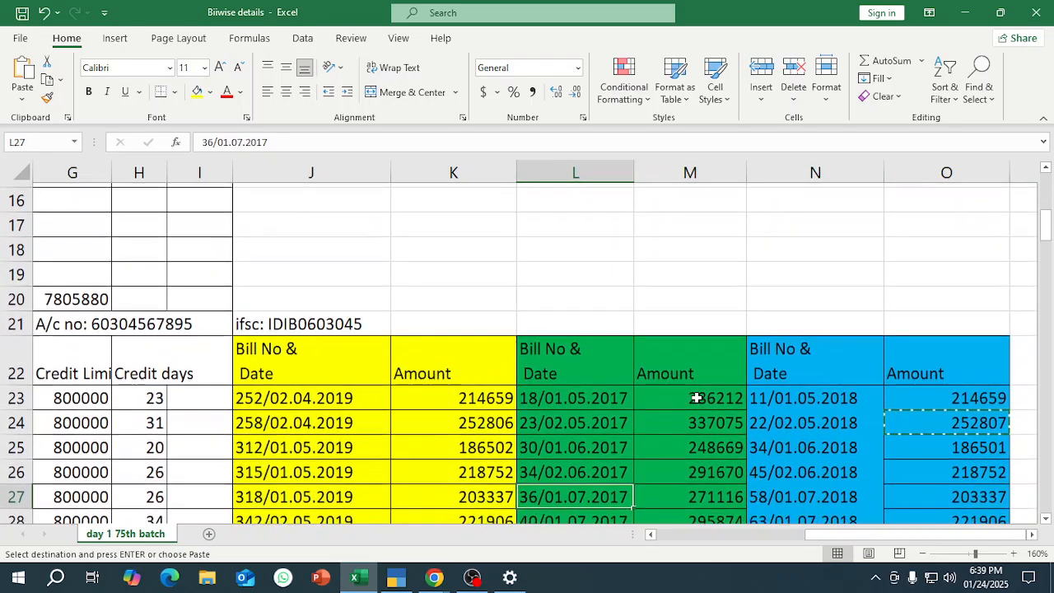
{"action": "key", "text": "Down"}
{"action": "key", "text": "Down"}
{"action": "key", "text": "Down"}
{"action": "key", "text": "Right"}
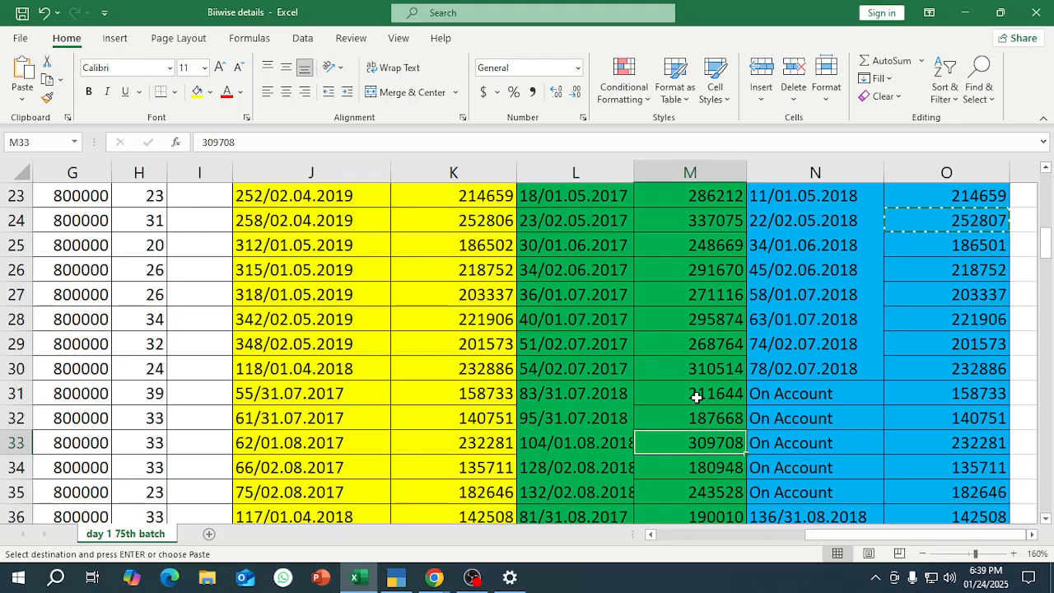
{"action": "key", "text": "Up"}
{"action": "key", "text": "Left"}
{"action": "key", "text": "Left"}
{"action": "key", "text": "Left"}
{"action": "key", "text": "Home"}
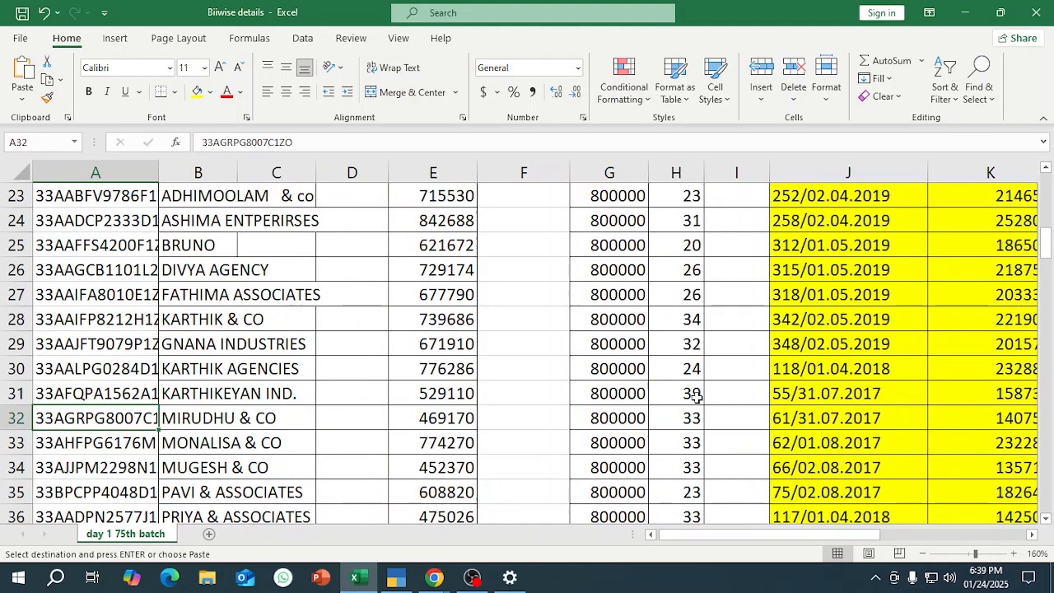
{"action": "key", "text": "Right"}
{"action": "key", "text": "ctrl+c"}
Enter MIRUDHU & CO as the third ledger in TallyPrime.
{"action": "key", "text": "alt+Tab"}
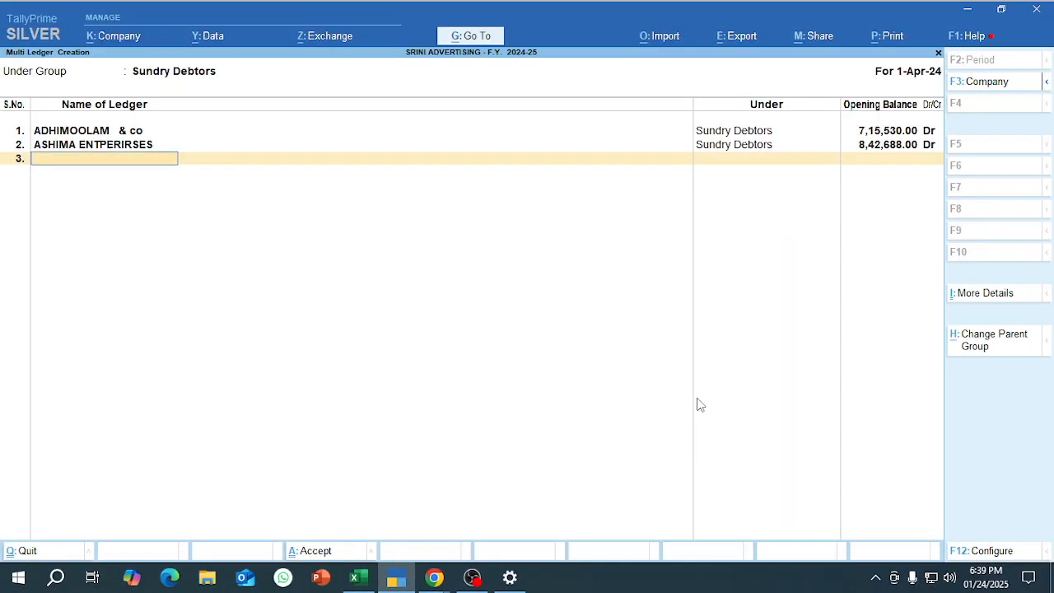
{"action": "key", "text": "ctrl+alt+v"}
{"action": "key", "text": "Return"}
Switch to Excel, copy MIRUDHU & CO's balance from cell E32, and select row 32 to mark the record.
{"action": "key", "text": "alt+Tab"}
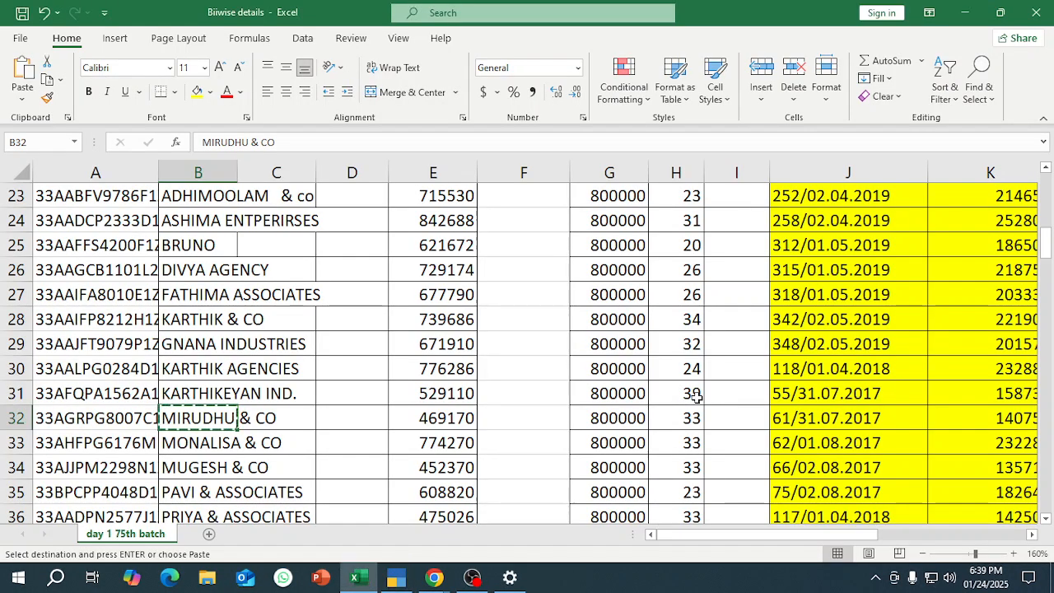
{"action": "key", "text": "Right"}
{"action": "key", "text": "Right"}
{"action": "key", "text": "Right"}
{"action": "key", "text": "ctrl+c"}
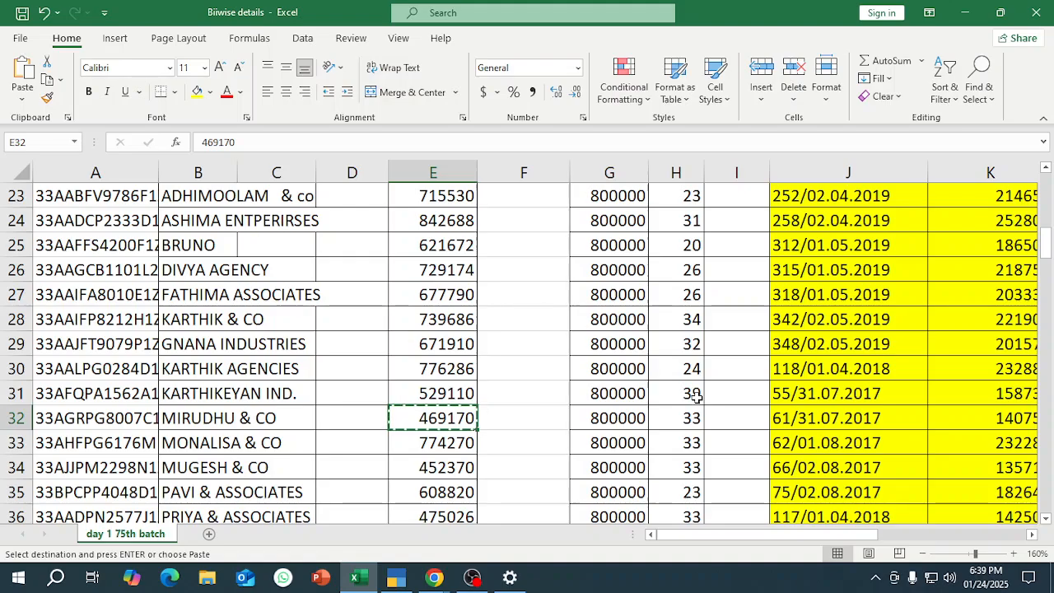
{"action": "key", "text": "Escape"}
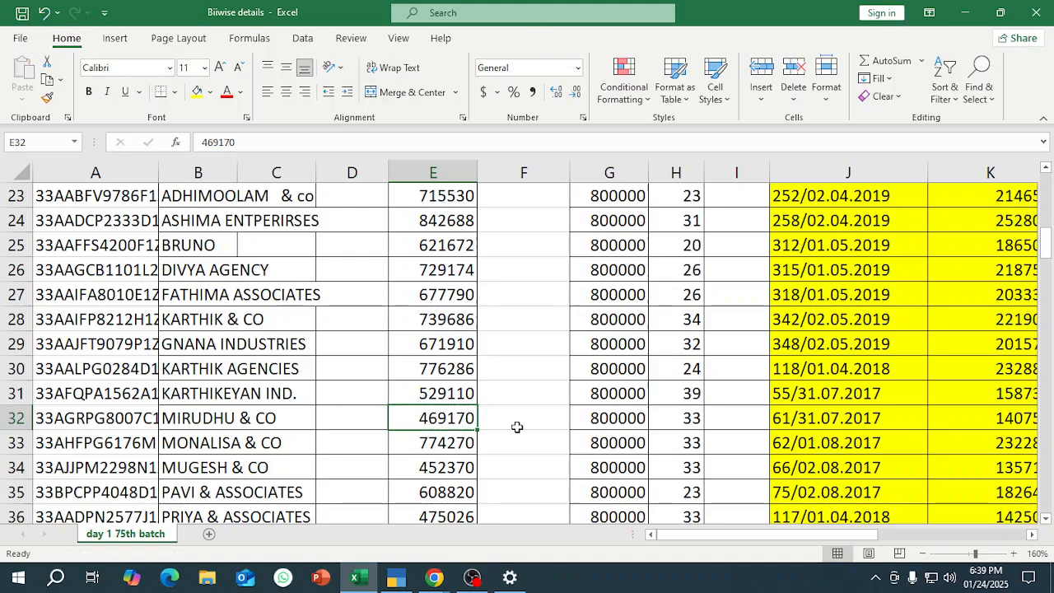
{"action": "key", "text": "ctrl+c"}
{"action": "key", "text": "shift+space"}
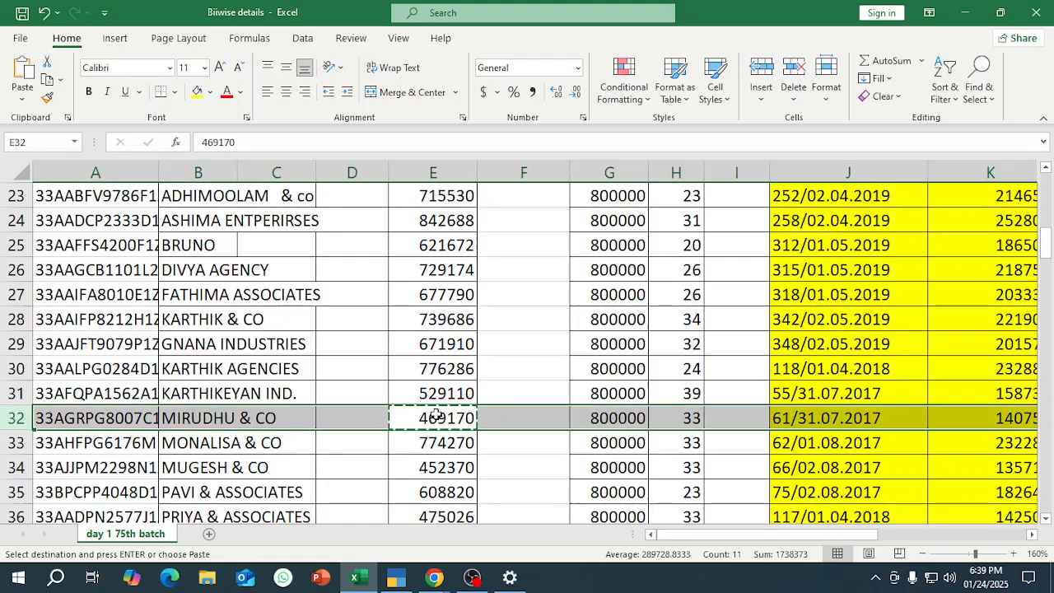
In TallyPrime, enter 469170 Dr as MIRUDHU & CO's opening balance, continuing to the bill-wise breakup.
{"action": "key", "text": "alt+Tab"}
{"action": "key", "text": "ctrl+alt+v"}
{"action": "key", "text": "Return"}
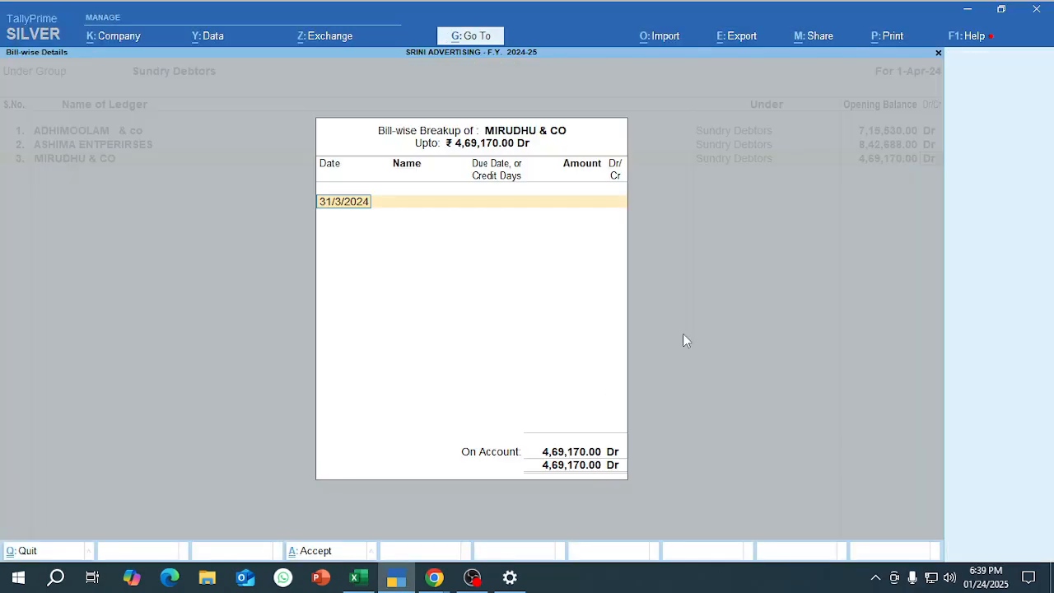
Switch to Excel and examine MIRUDHU & CO's bill numbers, dates, amounts and On Account entry in row 32.
{"action": "key", "text": "alt+Tab"}
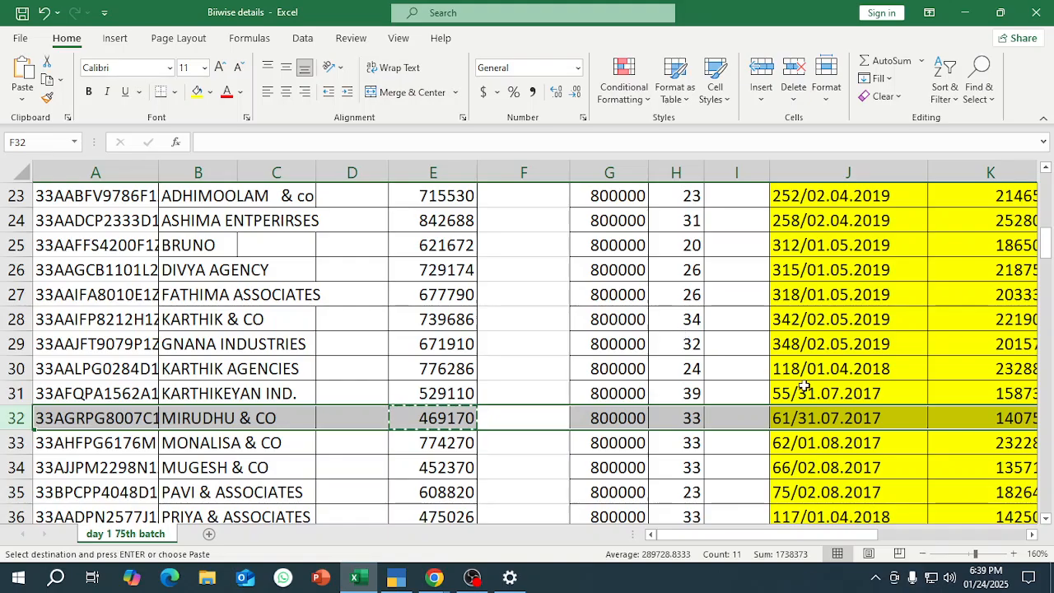
{"action": "left_click", "coordinate": [833, 428]}
{"action": "key", "text": "Right"}
{"action": "key", "text": "Right"}
{"action": "key", "text": "Right"}
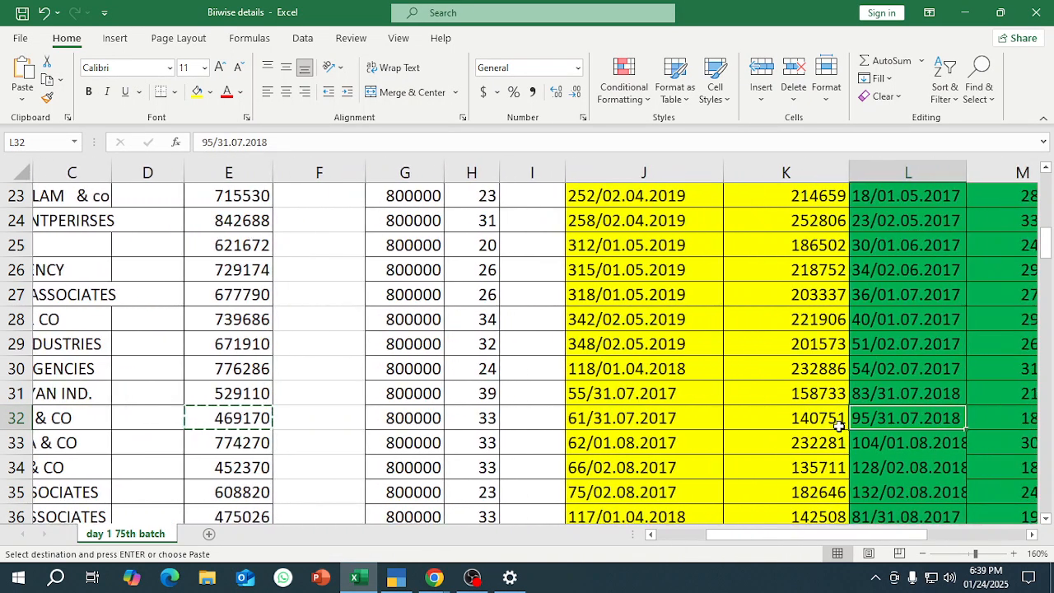
{"action": "key", "text": "Right"}
{"action": "key", "text": "Right"}
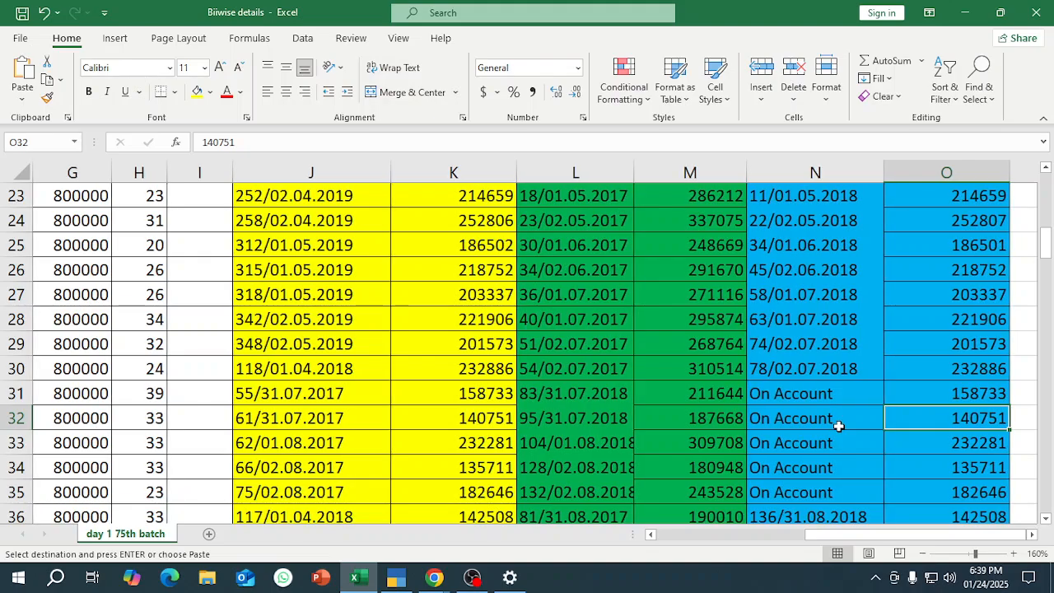
{"action": "key", "text": "Left"}
{"action": "key", "text": "Up"}
{"action": "key", "text": "Up"}
{"action": "key", "text": "Down"}
{"action": "key", "text": "Down"}
{"action": "key", "text": "Left"}
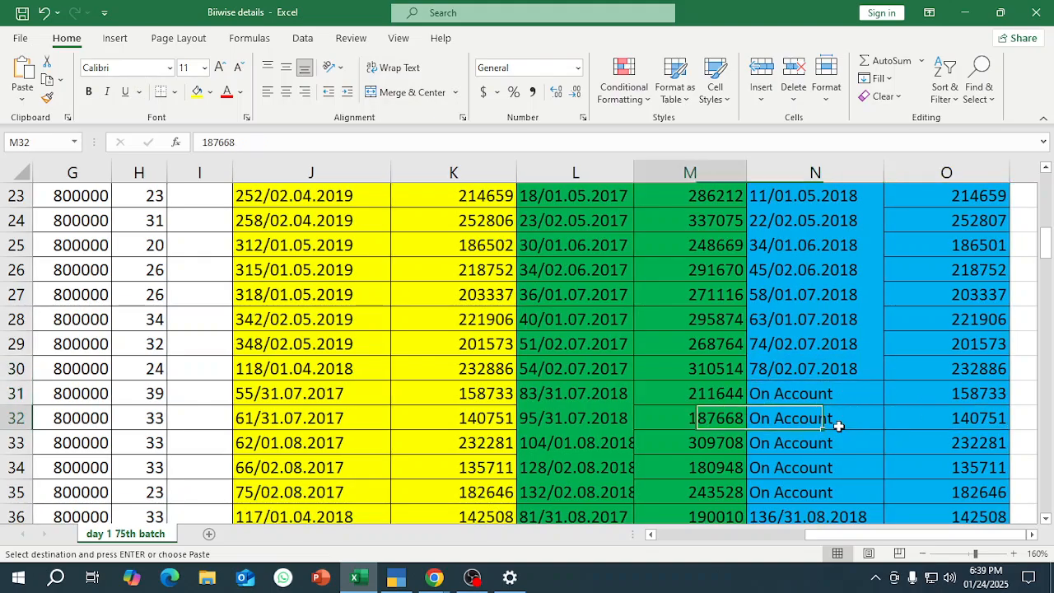
{"action": "key", "text": "Up"}
{"action": "key", "text": "Right"}
{"action": "key", "text": "Left"}
{"action": "key", "text": "Left"}
{"action": "key", "text": "Down"}
Copy the first bill amount, 158733, from cell K31 in Excel.
{"action": "key", "text": "Left"}
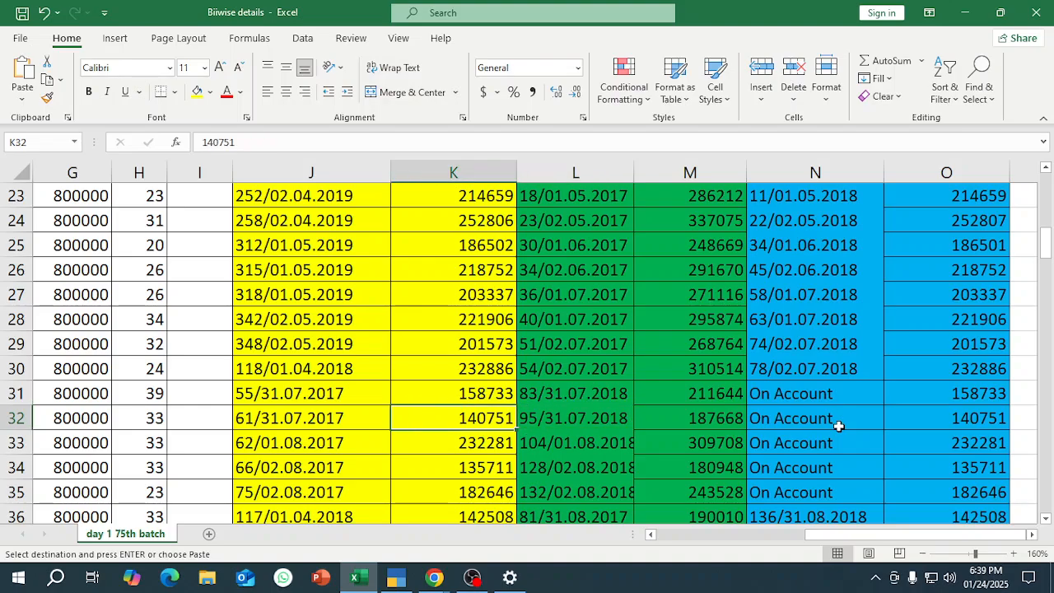
{"action": "key", "text": "Right"}
{"action": "key", "text": "Up"}
{"action": "key", "text": "Left"}
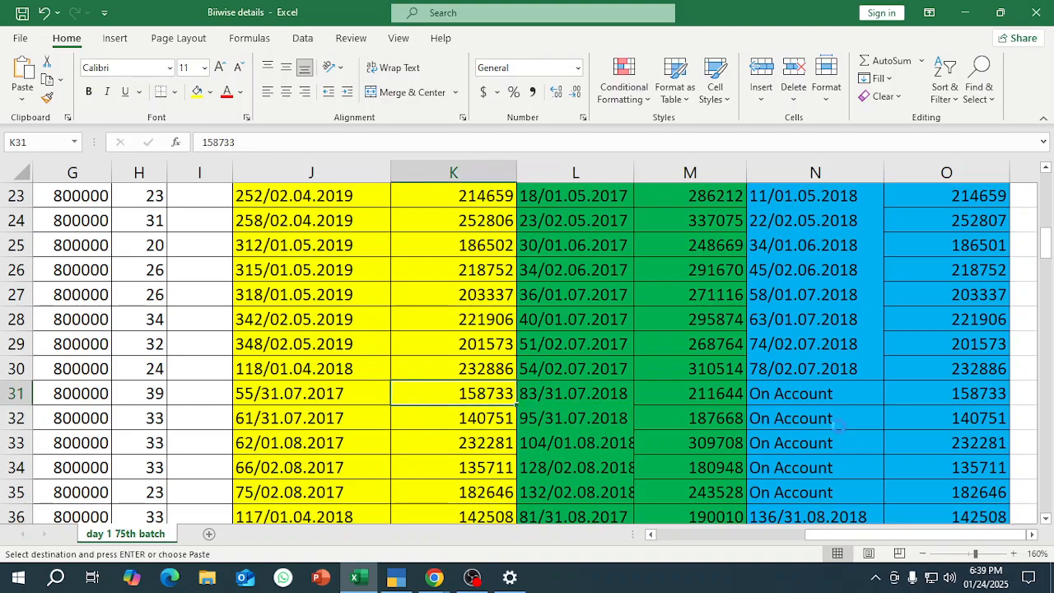
{"action": "key", "text": "ctrl+c"}
In TallyPrime, add bill 55 dated 31/7/2017 with 15 days' credit and amount 158733 Dr to MIRUDHU & CO's breakup.
{"action": "key", "text": "alt+Tab"}
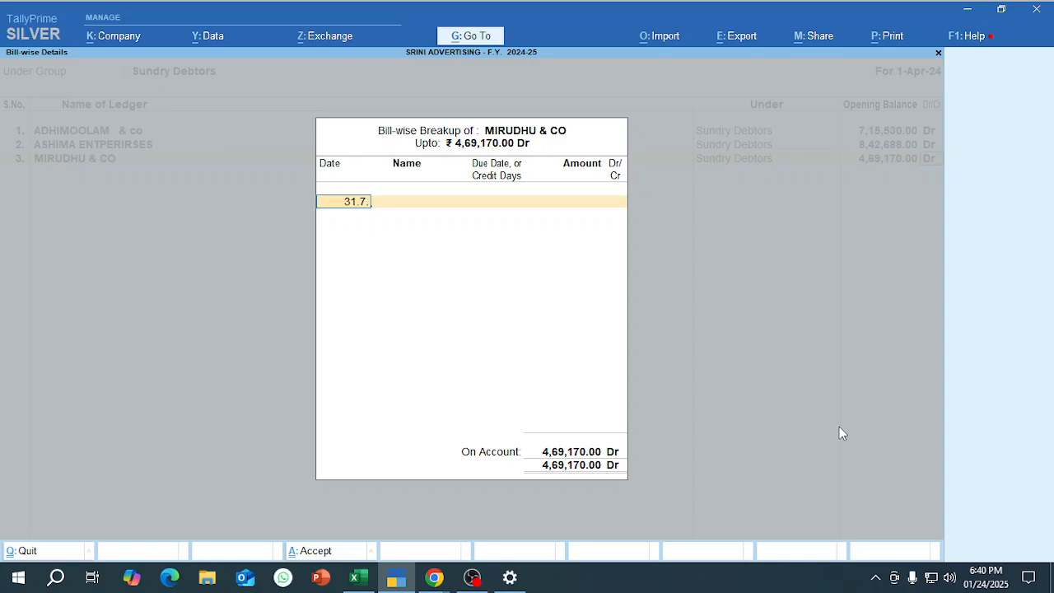
{"action": "key", "text": "Return"}
{"action": "type", "text": "55"}
{"action": "key", "text": "Return"}
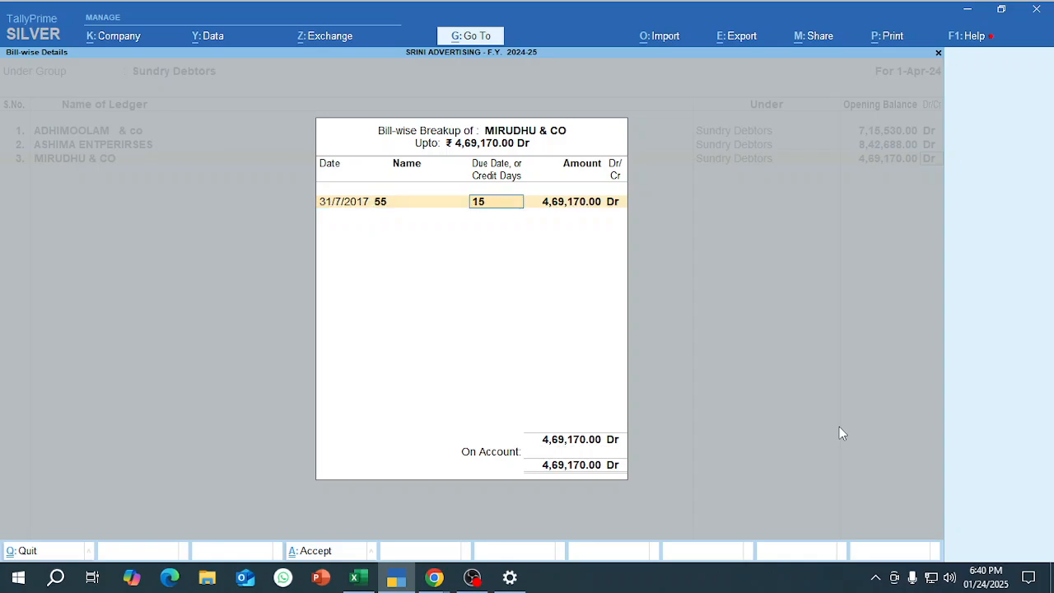
{"action": "key", "text": "Return"}
{"action": "key", "text": "ctrl+v"}
{"action": "key", "text": "Return"}
Switch to Excel and copy the second bill amount, 211644, from cell M31.
{"action": "key", "text": "alt+Tab"}
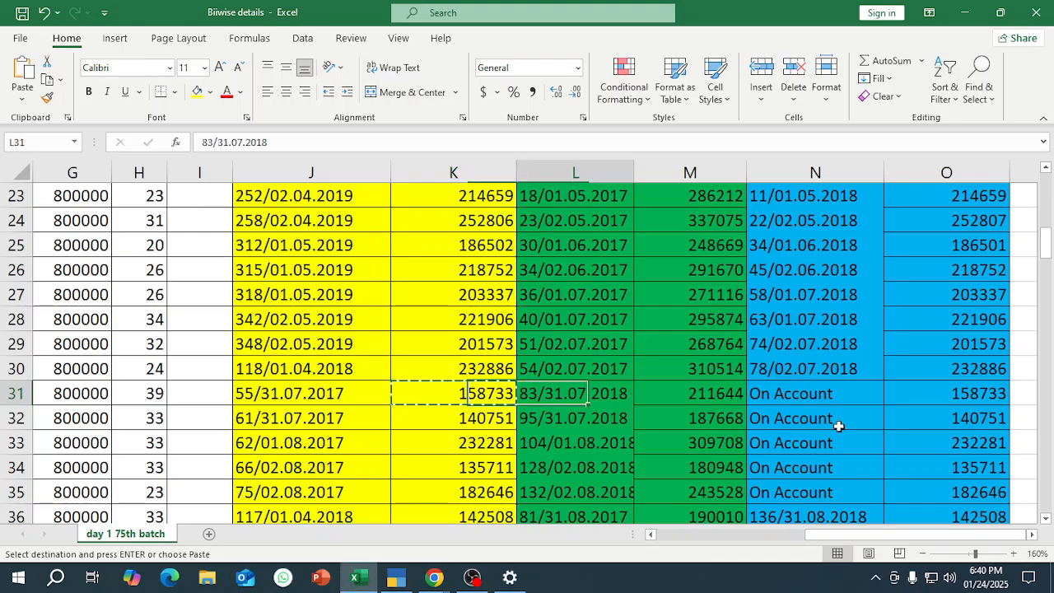
{"action": "key", "text": "Right"}
{"action": "key", "text": "ctrl+c"}
In TallyPrime, start a second entry in MIRUDHU & CO's bill-wise breakup, dated 31/7/2018 with bill name 83.
{"action": "key", "text": "alt+Tab"}
{"action": "type", "text": "3"}
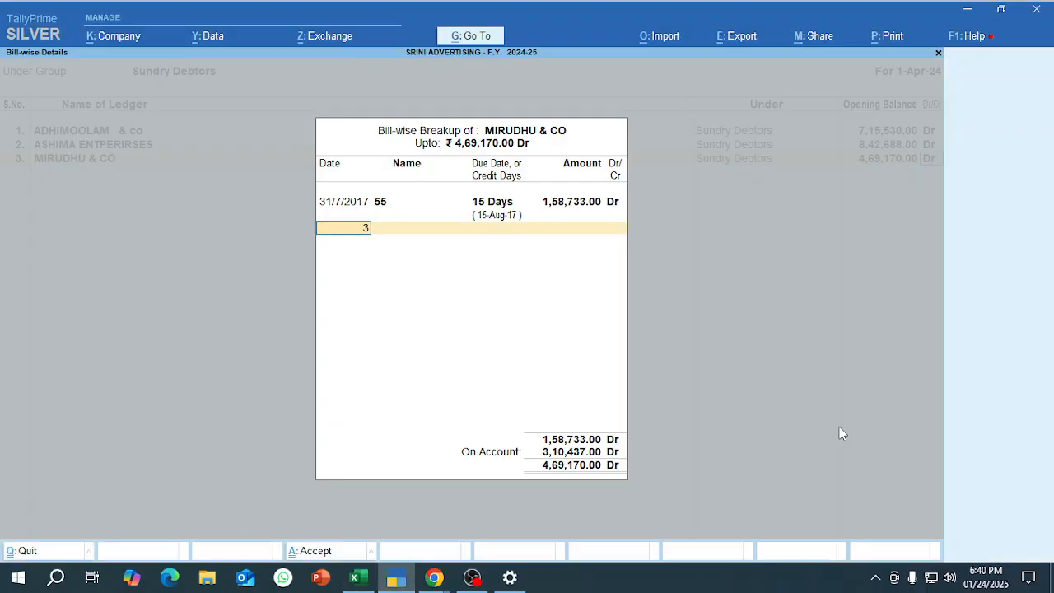
{"action": "type", "text": "1.7.18"}
{"action": "key", "text": "Return"}
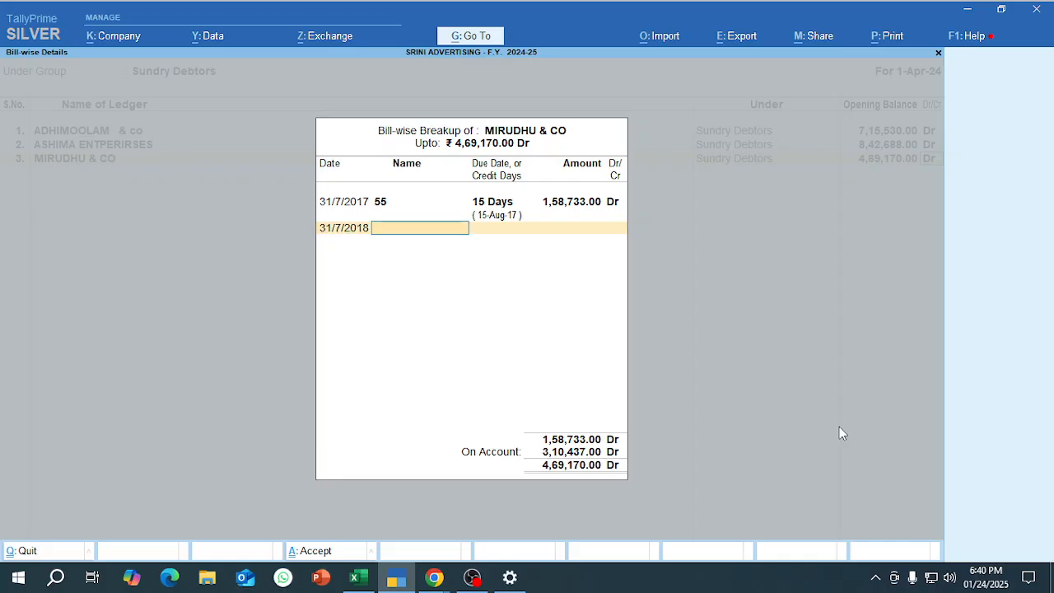
{"action": "key", "text": "alt+Tab"}
{"action": "key", "text": "alt+Tab"}
{"action": "type", "text": "83"}
{"action": "key", "text": "Return"}
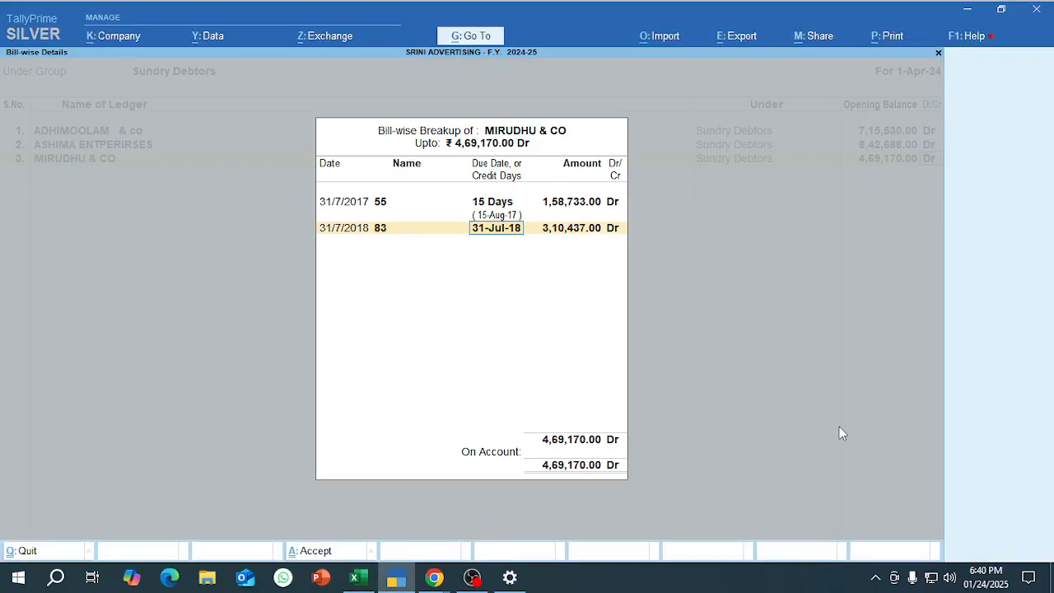
Give bill 83 a credit period of 15 days and an amount of 211644 Dr.
{"action": "type", "text": "15"}
{"action": "key", "text": "Return"}
{"action": "type", "text": "211644"}
{"action": "key", "text": "Return"}
{"action": "key", "text": "Return"}
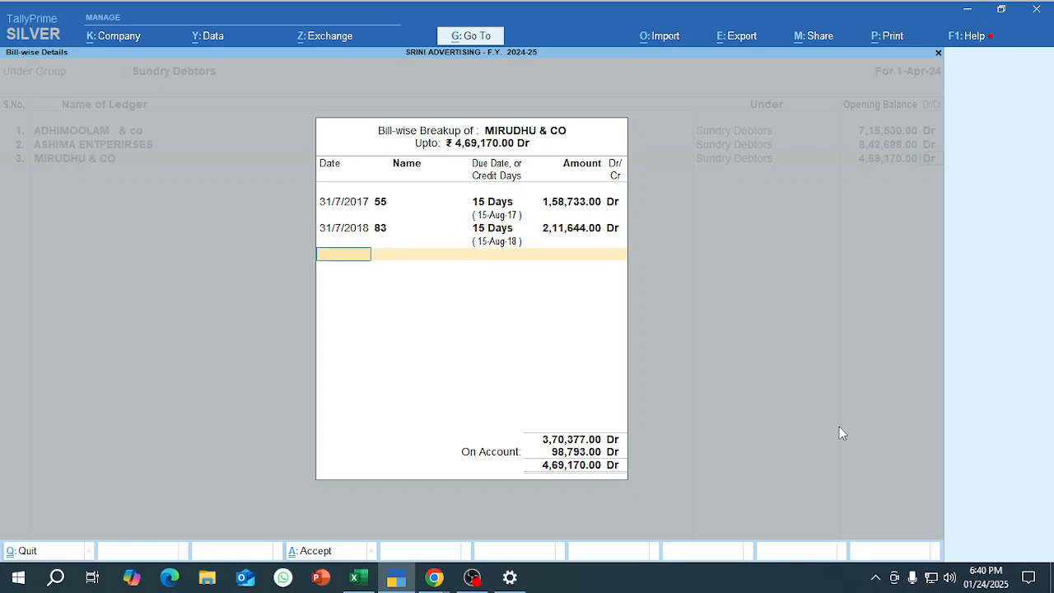
Examine the On Account entry, bills and party details in row 31 of the Excel sheet against MIRUDHU & CO's breakup in TallyPrime.
{"action": "key", "text": "alt+Tab"}
{"action": "key", "text": "Right"}
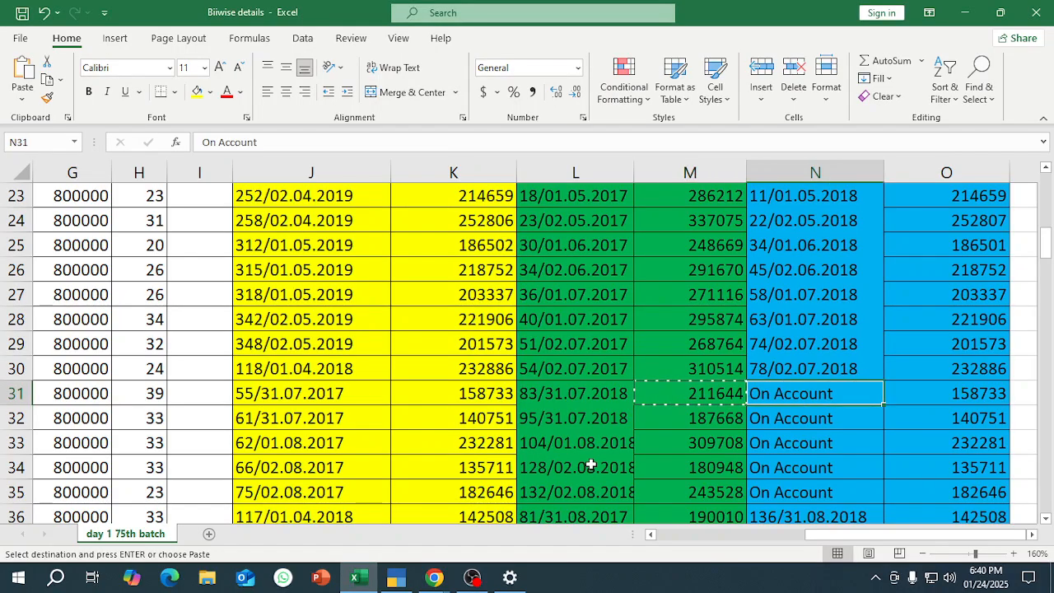
{"action": "key", "text": "Right"}
{"action": "key", "text": "Left"}
{"action": "key", "text": "Left"}
{"action": "key", "text": "Left"}
{"action": "key", "text": "Left"}
{"action": "key", "text": "Left"}
{"action": "key", "text": "Left"}
{"action": "key", "text": "Left"}
{"action": "key", "text": "Left"}
{"action": "key", "text": "Left"}
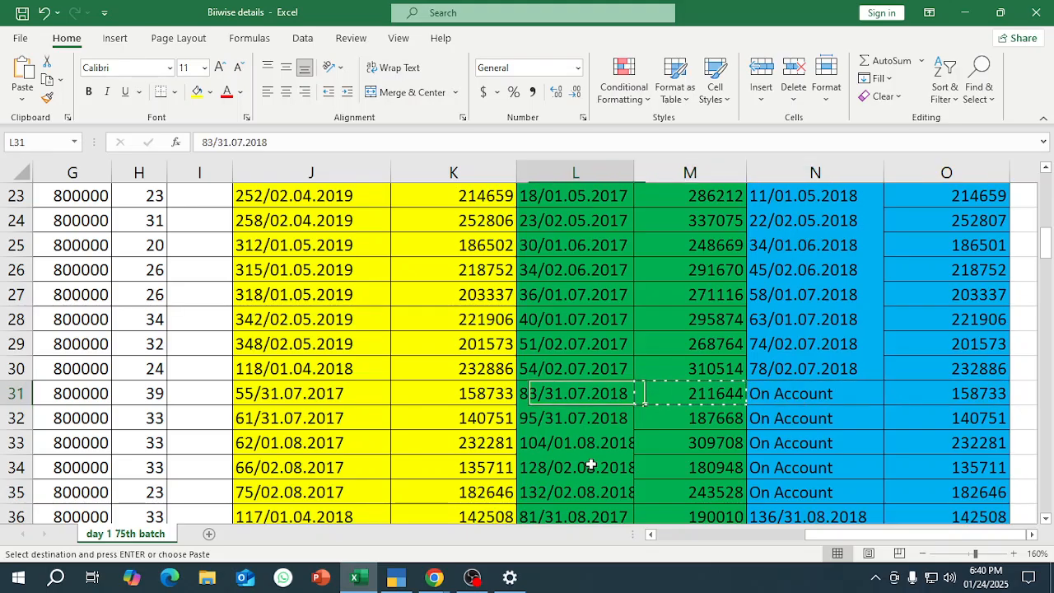
{"action": "key", "text": "Left"}
{"action": "key", "text": "Left"}
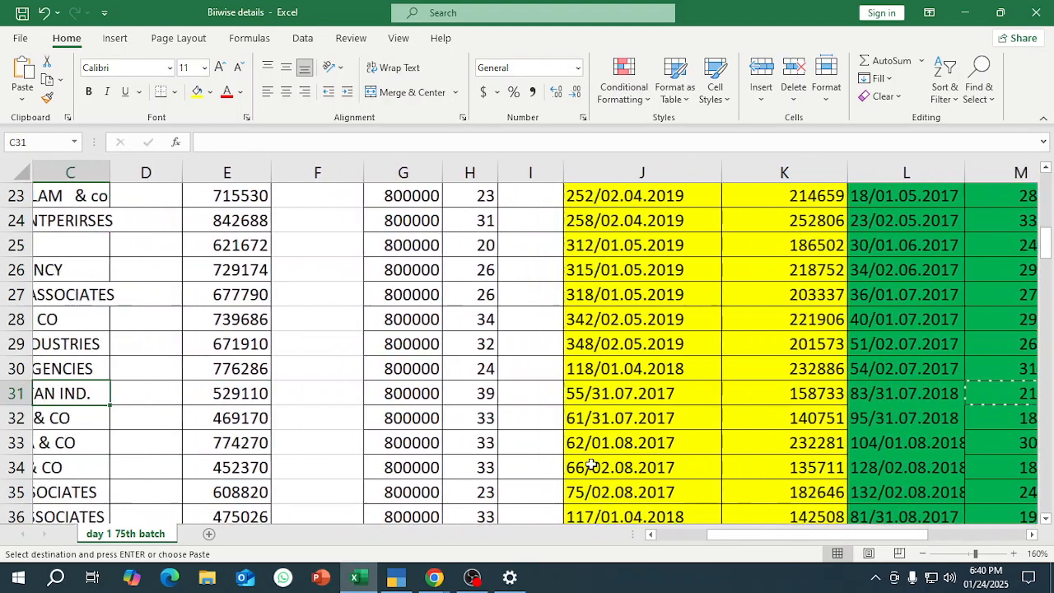
{"action": "key", "text": "Right"}
{"action": "key", "text": "alt+Tab"}
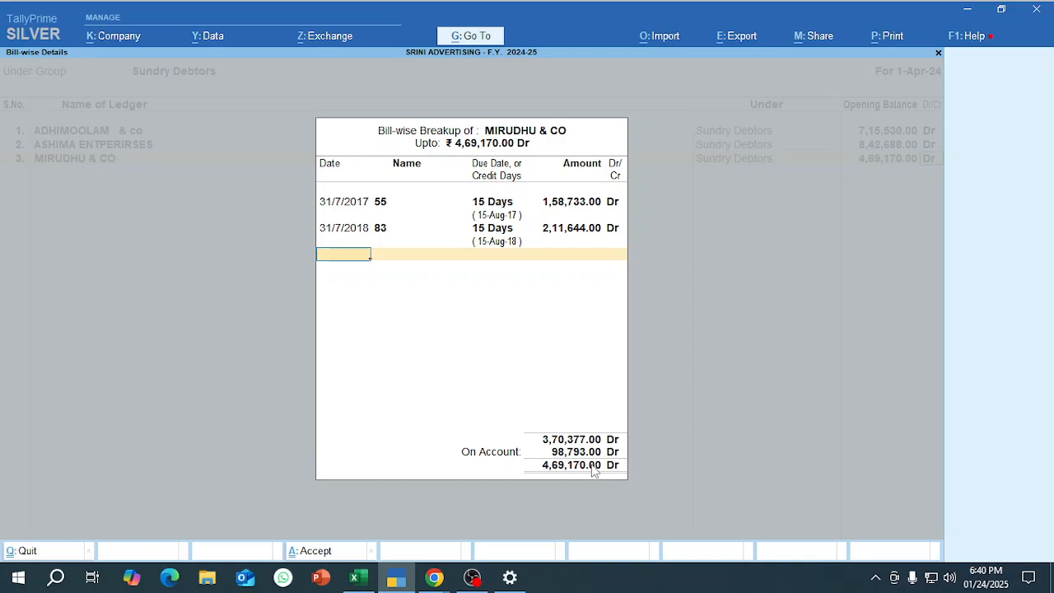
Return to Excel, locate MIRUDHU & CO in row 32 and copy its first bill amount, 140751, from cell K32.
{"action": "key", "text": "alt+Tab"}
{"action": "key", "text": "Left"}
{"action": "key", "text": "Left"}
{"action": "key", "text": "Left"}
{"action": "key", "text": "Left"}
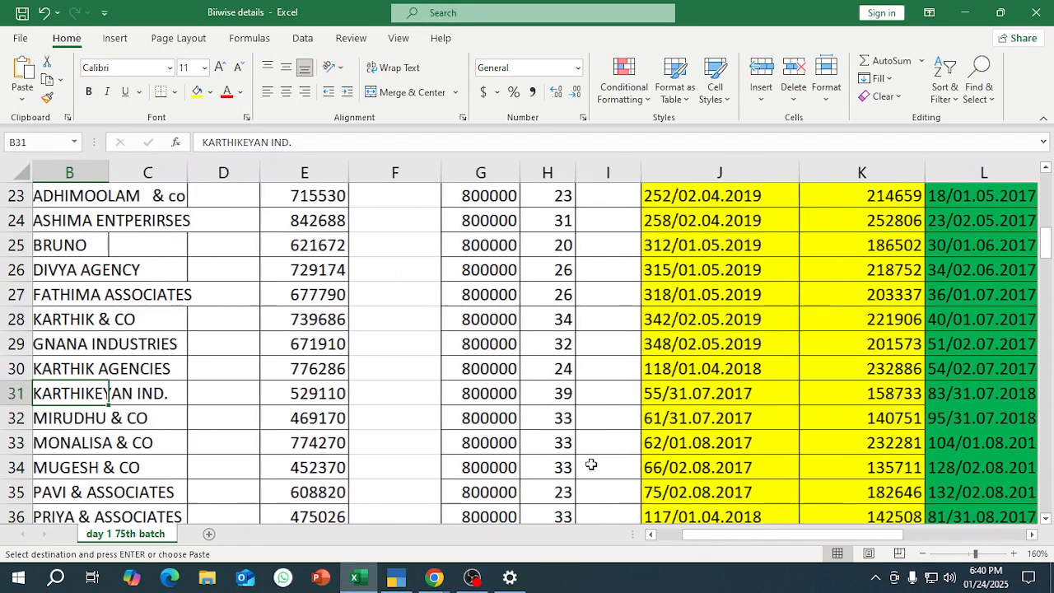
{"action": "key", "text": "Right"}
{"action": "key", "text": "Right"}
{"action": "key", "text": "Down"}
{"action": "key", "text": "Right"}
{"action": "key", "text": "Right"}
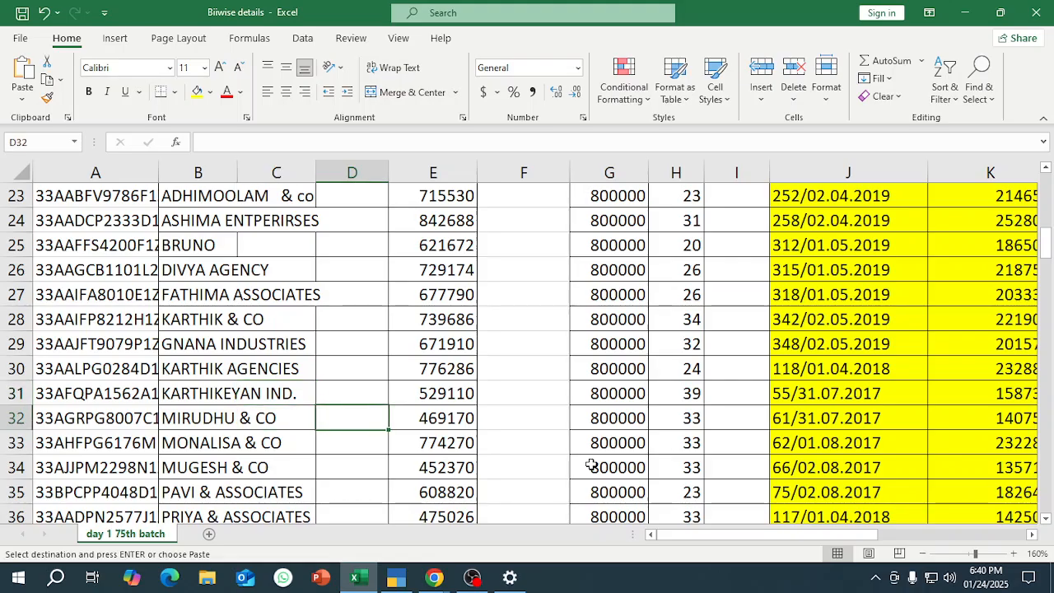
{"action": "key", "text": "Right"}
{"action": "key", "text": "Right"}
{"action": "key", "text": "Right"}
{"action": "key", "text": "Right"}
{"action": "key", "text": "Right"}
{"action": "key", "text": "Right"}
{"action": "key", "text": "Right"}
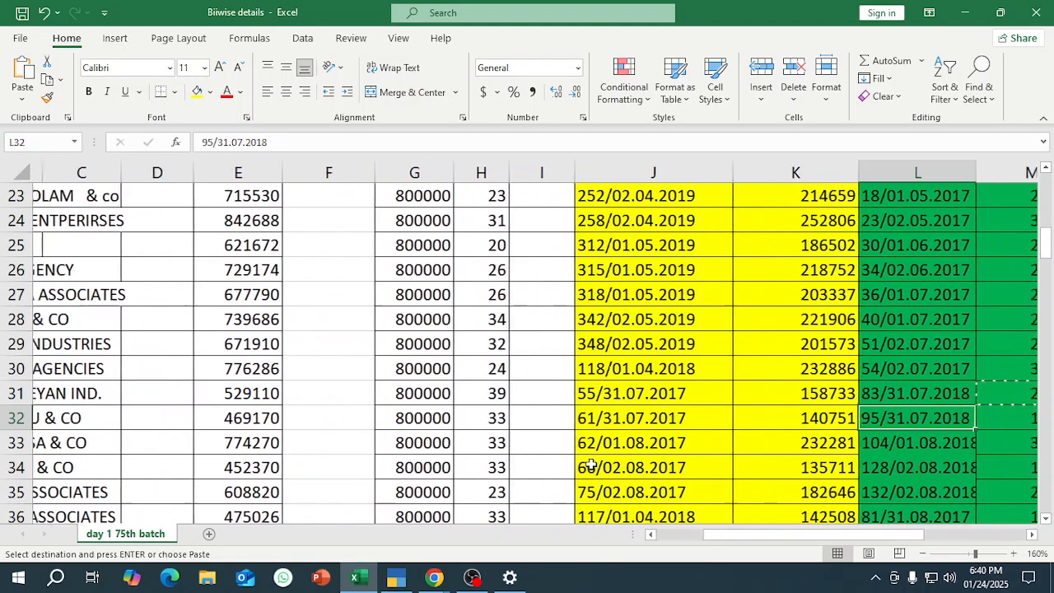
{"action": "key", "text": "Left"}
{"action": "key", "text": "ctrl+c"}
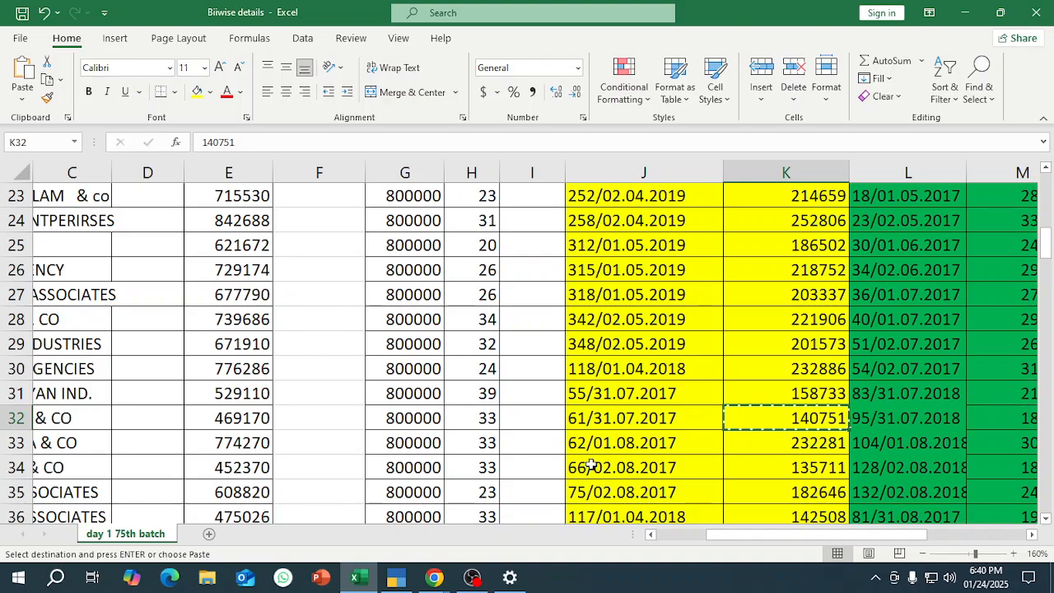
Switch to TallyPrime, leave MIRUDHU & CO's bill-wise breakup and clear the ledger's opening balance.
{"action": "key", "text": "alt+Tab"}
{"action": "key", "text": "Up"}
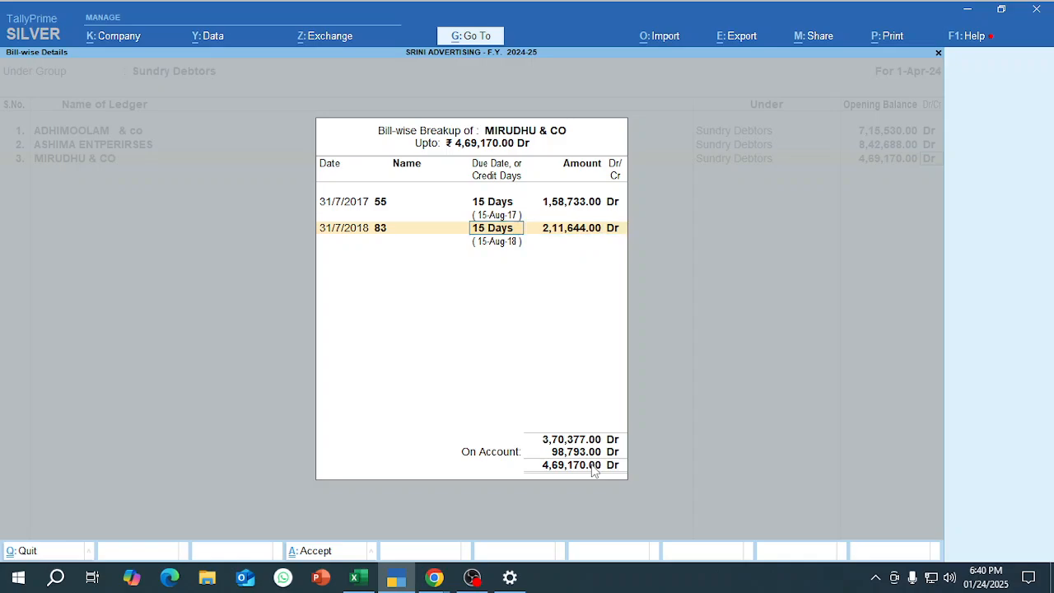
{"action": "key", "text": "BackSpace"}
{"action": "key", "text": "BackSpace"}
{"action": "key", "text": "Escape"}
{"action": "key", "text": "Escape"}
{"action": "key", "text": "Return"}
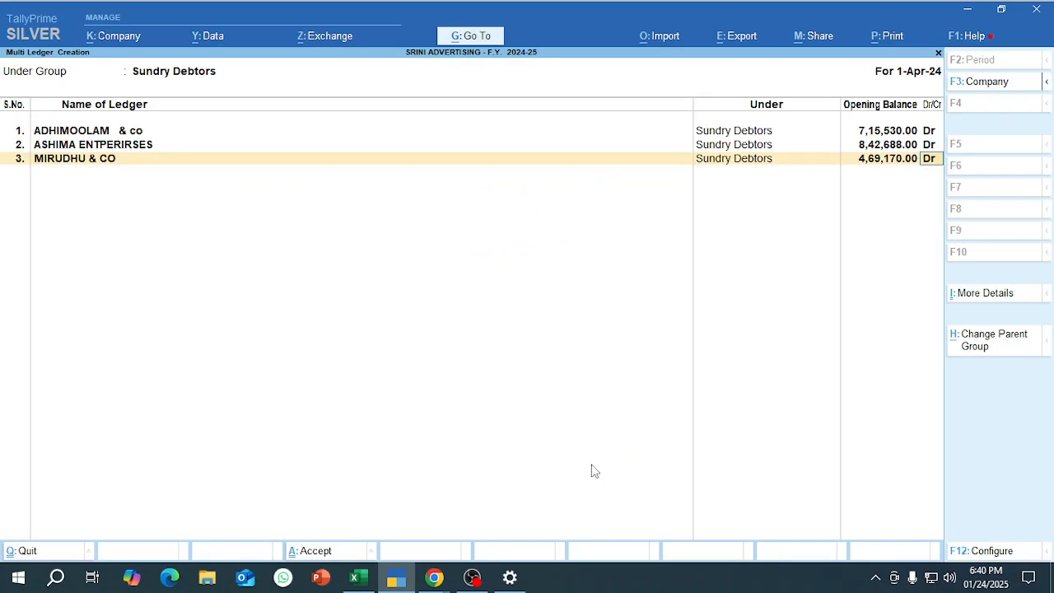
{"action": "key", "text": "BackSpace"}
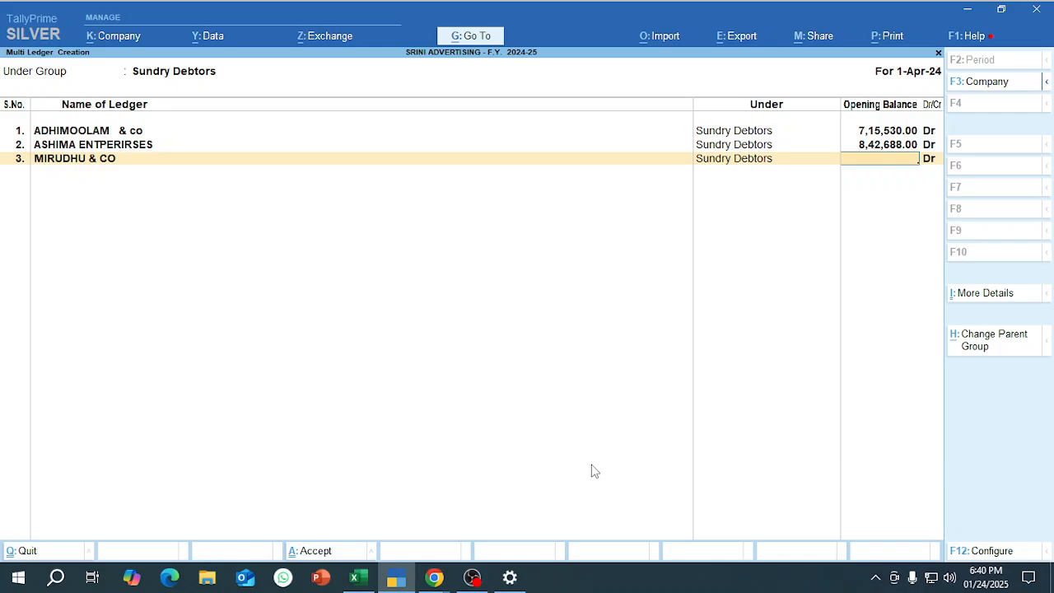
Reopen ASHIMA ENTPERIRSES's bill-wise breakup to review its bills, and accept it.
{"action": "key", "text": "alt+Tab"}
{"action": "key", "text": "alt+Tab"}
{"action": "key", "text": "BackSpace"}
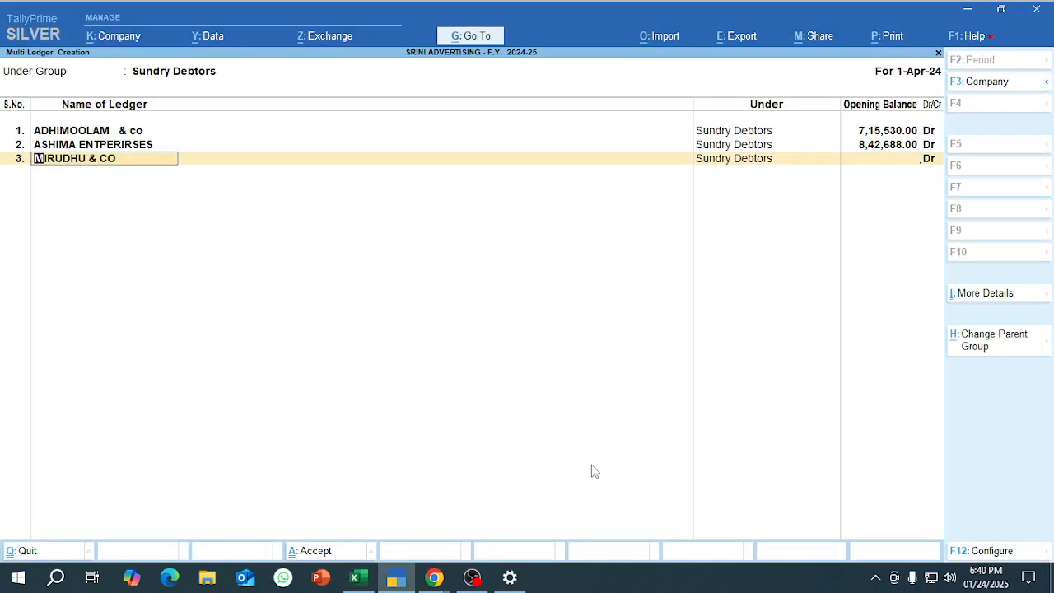
{"action": "key", "text": "BackSpace"}
{"action": "key", "text": "Return"}
{"action": "key", "text": "Return"}
{"action": "key", "text": "Return"}
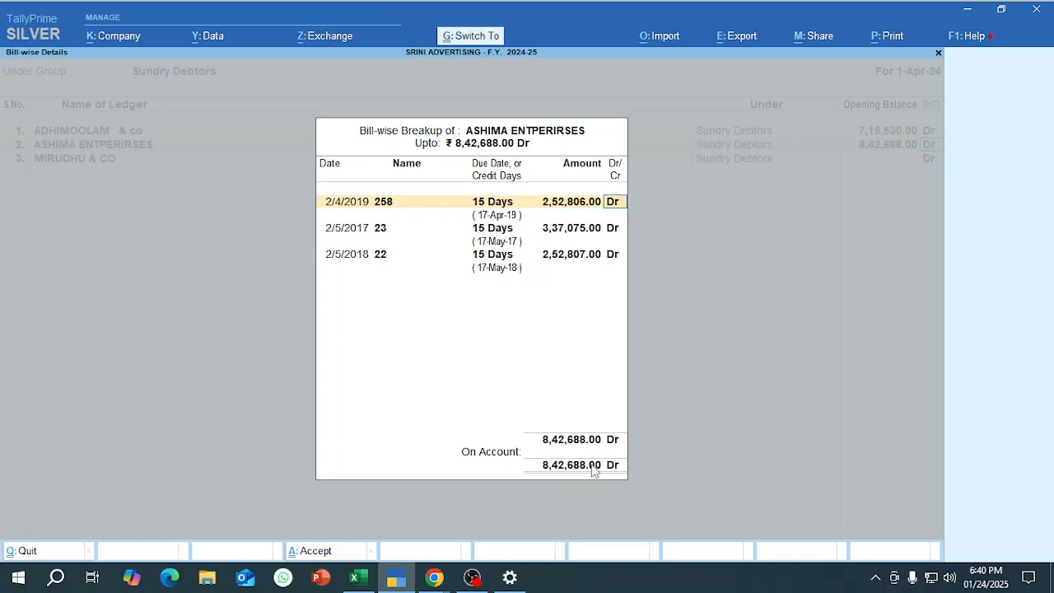
{"action": "key", "text": "ctrl+a"}
{"action": "key", "text": "Return"}
In Excel, trace the bill details back to row 31 and copy the party name KARTHIKEYAN IND. from cell B31.
{"action": "key", "text": "alt+Tab"}
{"action": "key", "text": "Left"}
{"action": "key", "text": "Left"}
{"action": "key", "text": "Left"}
{"action": "key", "text": "Left"}
{"action": "key", "text": "Left"}
{"action": "key", "text": "Left"}
{"action": "key", "text": "Left"}
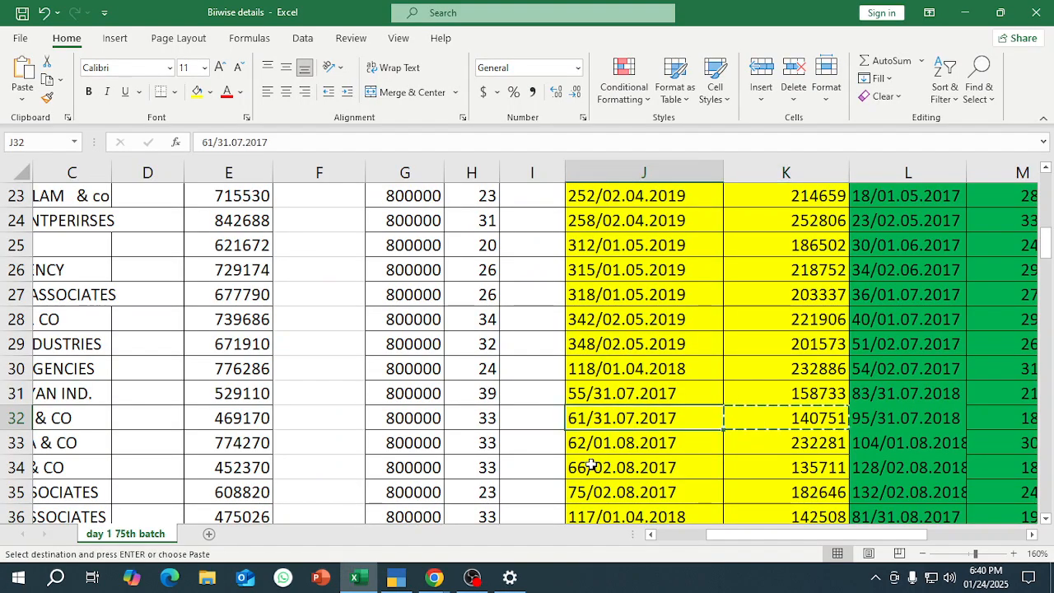
{"action": "key", "text": "Left"}
{"action": "key", "text": "Right"}
{"action": "key", "text": "Right"}
{"action": "key", "text": "Right"}
{"action": "key", "text": "Right"}
{"action": "key", "text": "Right"}
{"action": "key", "text": "Right"}
{"action": "key", "text": "Right"}
{"action": "key", "text": "Right"}
{"action": "key", "text": "Right"}
{"action": "key", "text": "Right"}
{"action": "key", "text": "Right"}
{"action": "key", "text": "Right"}
{"action": "key", "text": "Right"}
{"action": "key", "text": "Right"}
{"action": "key", "text": "Right"}
{"action": "key", "text": "Right"}
{"action": "key", "text": "Right"}
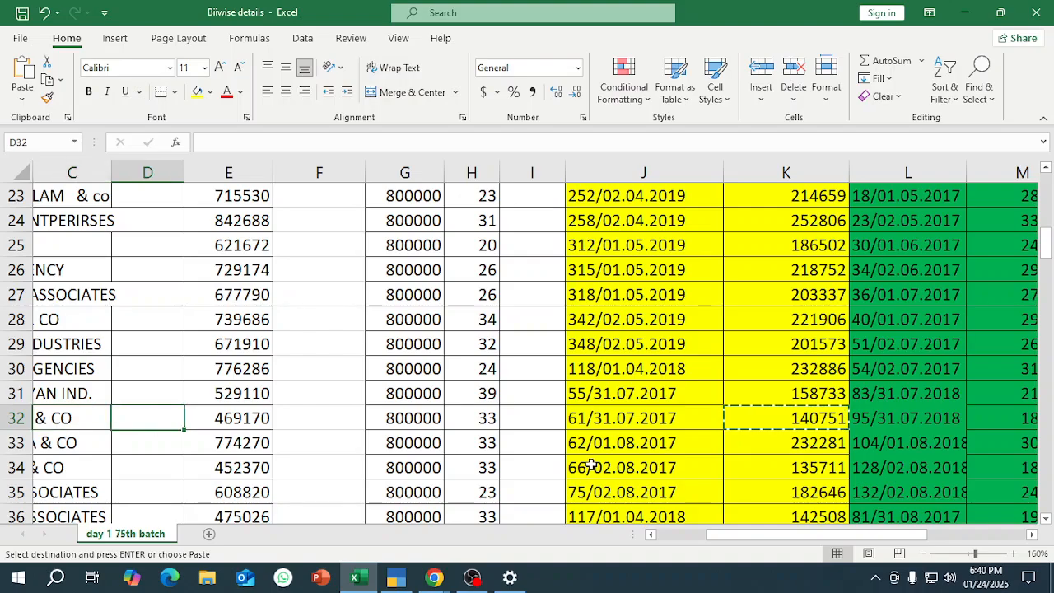
{"action": "key", "text": "Left"}
{"action": "key", "text": "Left"}
{"action": "key", "text": "Left"}
{"action": "key", "text": "Left"}
{"action": "key", "text": "Left"}
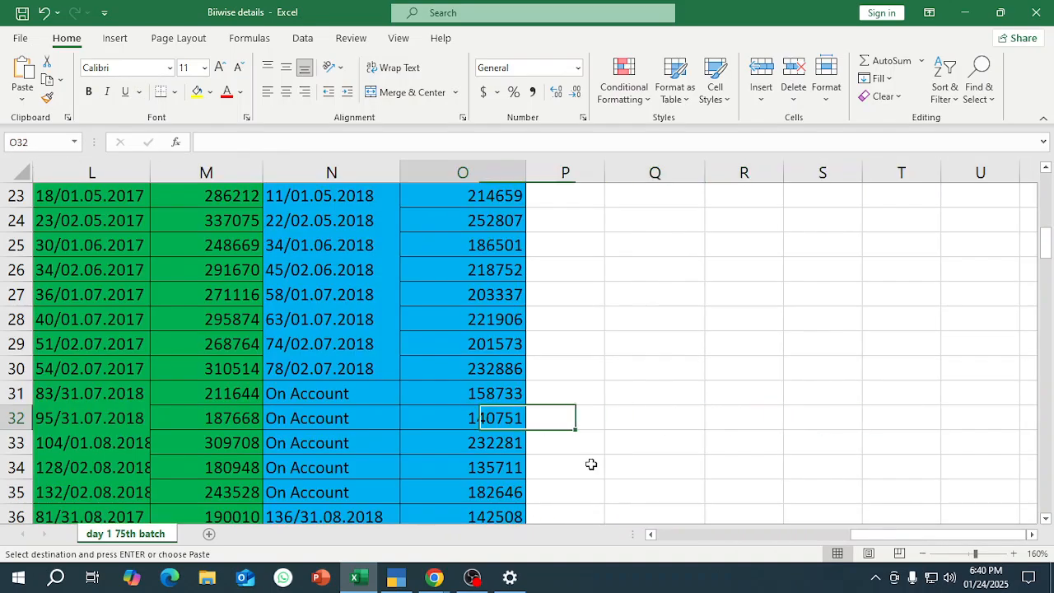
{"action": "key", "text": "Up"}
{"action": "key", "text": "Left"}
{"action": "key", "text": "Left"}
{"action": "key", "text": "Left"}
{"action": "key", "text": "Left"}
{"action": "key", "text": "Left"}
{"action": "key", "text": "Left"}
{"action": "key", "text": "Left"}
{"action": "key", "text": "Left"}
{"action": "key", "text": "Left"}
{"action": "key", "text": "Left"}
{"action": "key", "text": "Left"}
{"action": "key", "text": "Left"}
{"action": "key", "text": "Left"}
{"action": "key", "text": "Left"}
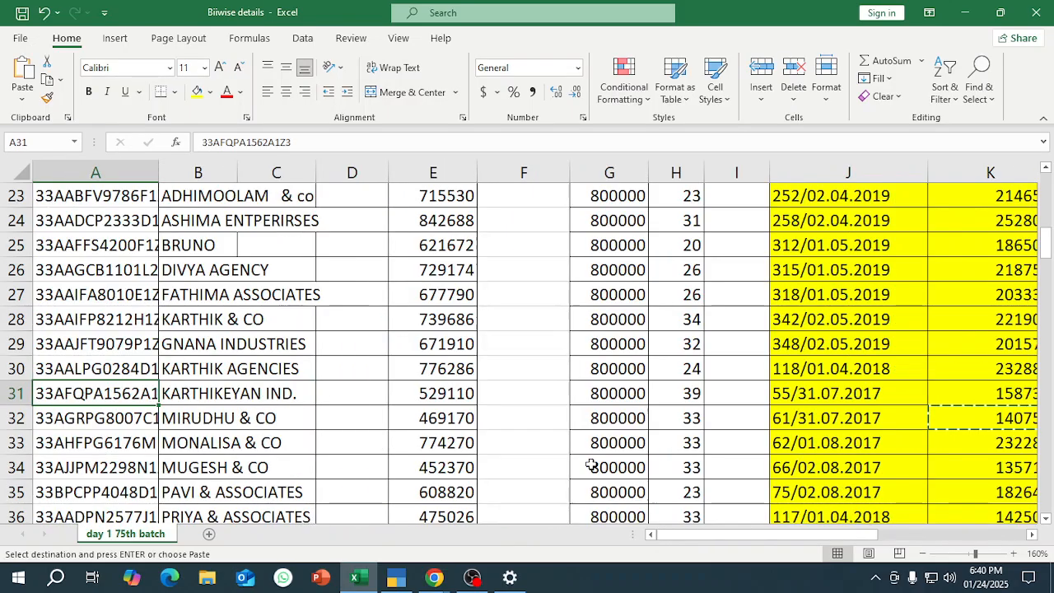
{"action": "key", "text": "Right"}
{"action": "key", "text": "ctrl+c"}
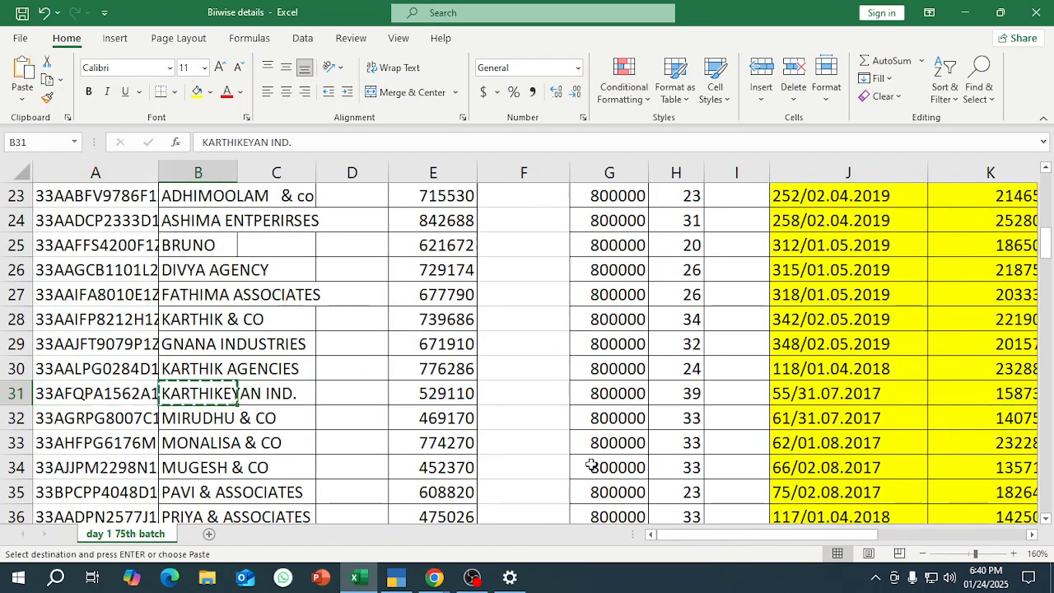
In TallyPrime, replace the third ledger's name, MIRUDHU & CO, with KARTHIKEYAN IND.
{"action": "key", "text": "alt+Tab"}
{"action": "key", "text": "BackSpace"}
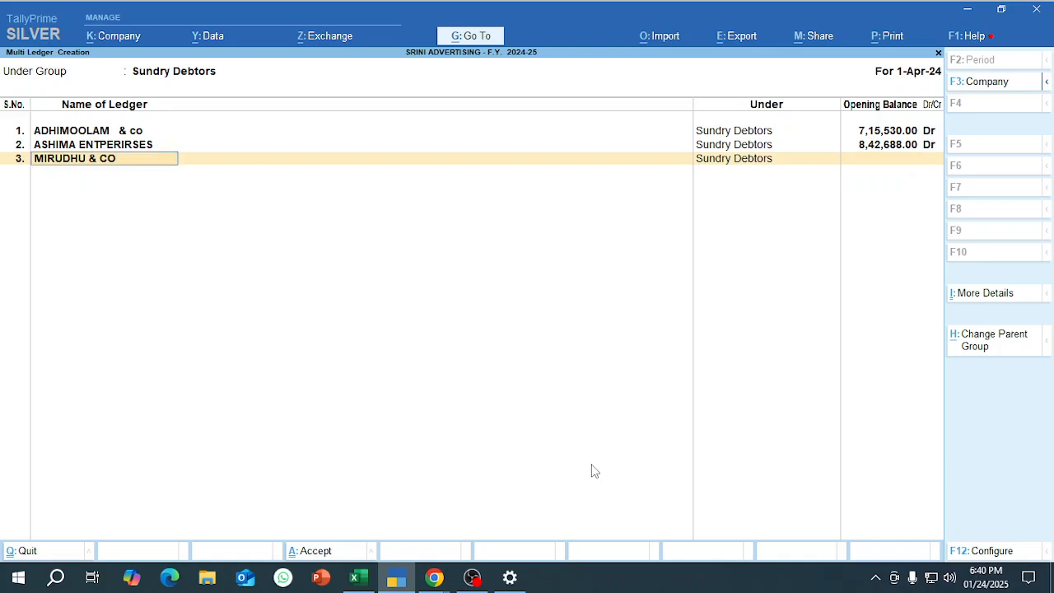
{"action": "key", "text": "BackSpace"}
{"action": "key", "text": "ctrl+v"}
Copy 529110 from cell E31 in Excel and enter it as KARTHIKEYAN IND.'s opening balance in TallyPrime.
{"action": "key", "text": "alt+Tab"}
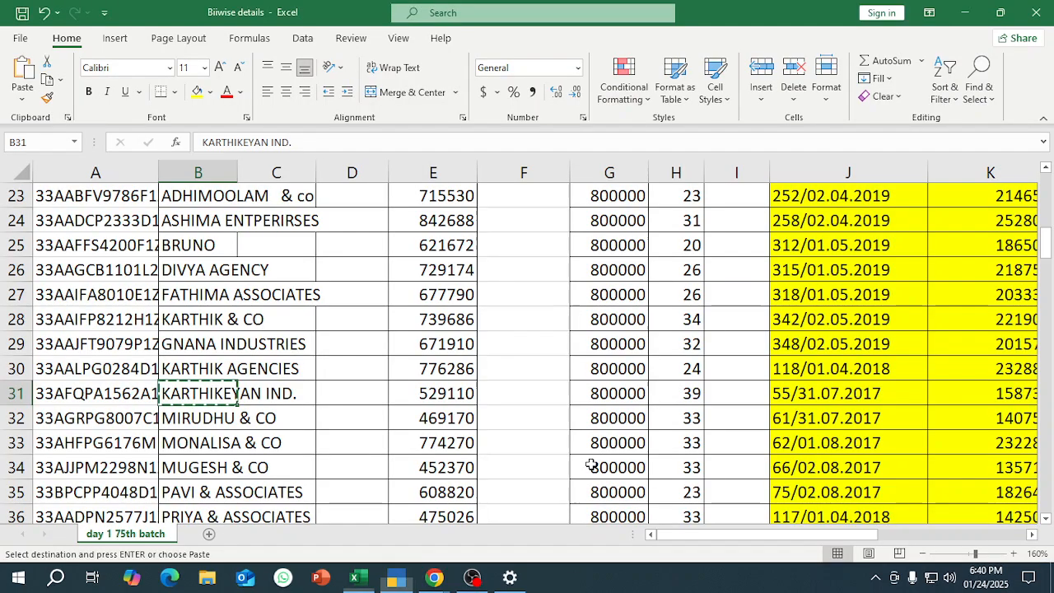
{"action": "key", "text": "Right"}
{"action": "key", "text": "Right"}
{"action": "key", "text": "Right"}
{"action": "key", "text": "ctrl+c"}
{"action": "key", "text": "alt+Tab"}
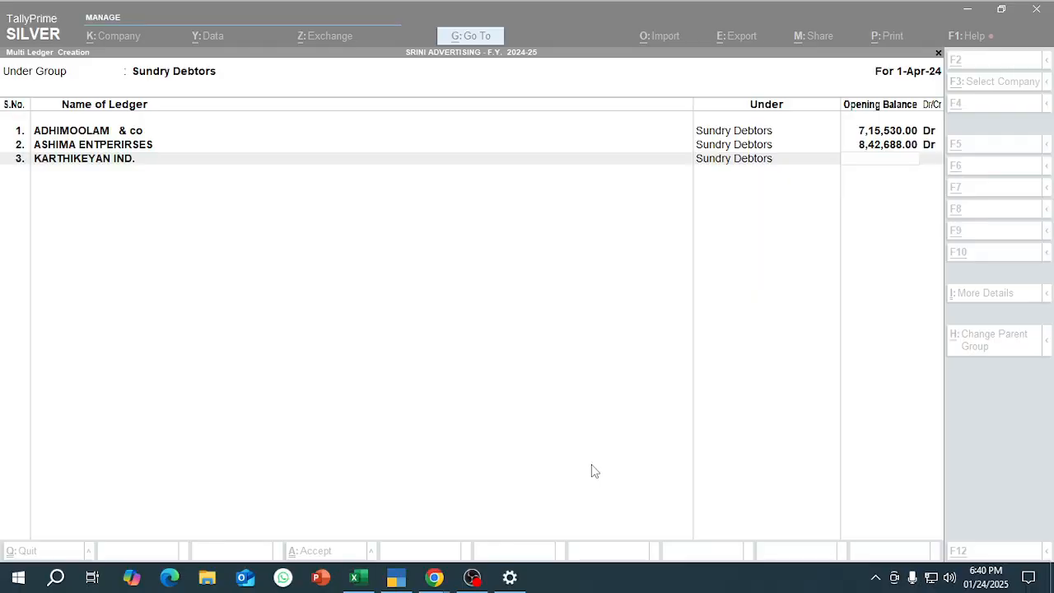
{"action": "key", "text": "ctrl+v"}
{"action": "key", "text": "Return"}
Compare bills 55 and 83 in KARTHIKEYAN IND.'s bill-wise breakup with the bill details in Excel row 31.
{"action": "key", "text": "alt+Tab"}
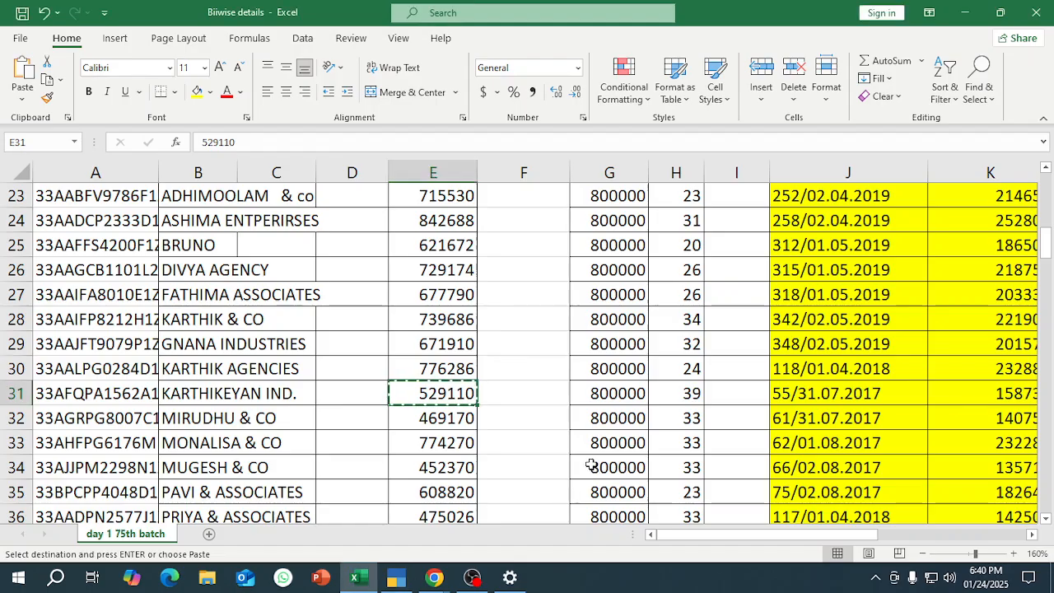
{"action": "key", "text": "Right"}
{"action": "key", "text": "Right"}
{"action": "key", "text": "Right"}
{"action": "key", "text": "Right"}
{"action": "key", "text": "Right"}
{"action": "key", "text": "Right"}
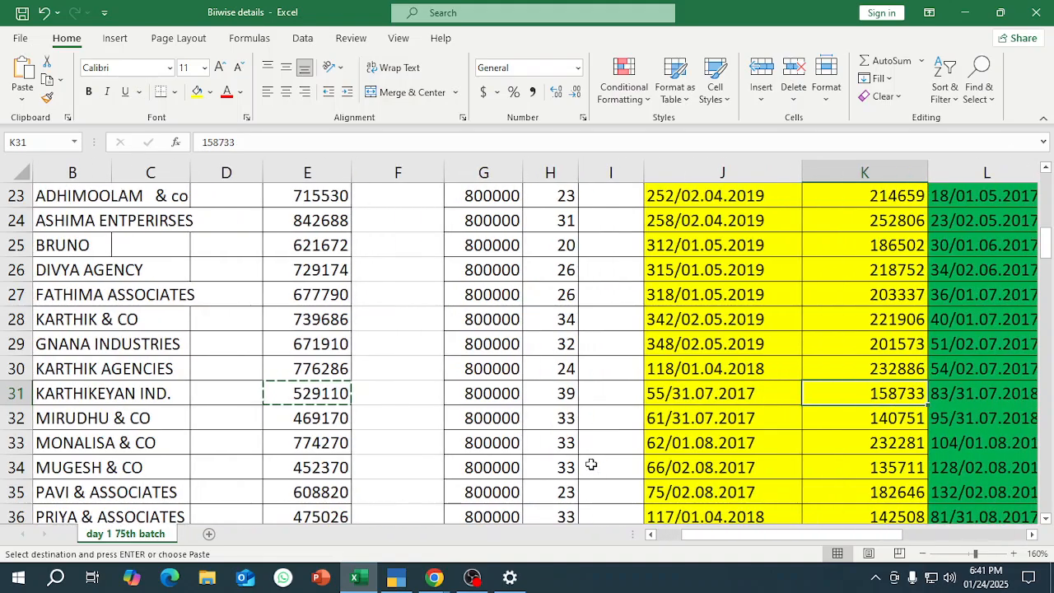
{"action": "key", "text": "ctrl+c"}
{"action": "key", "text": "alt+Tab"}
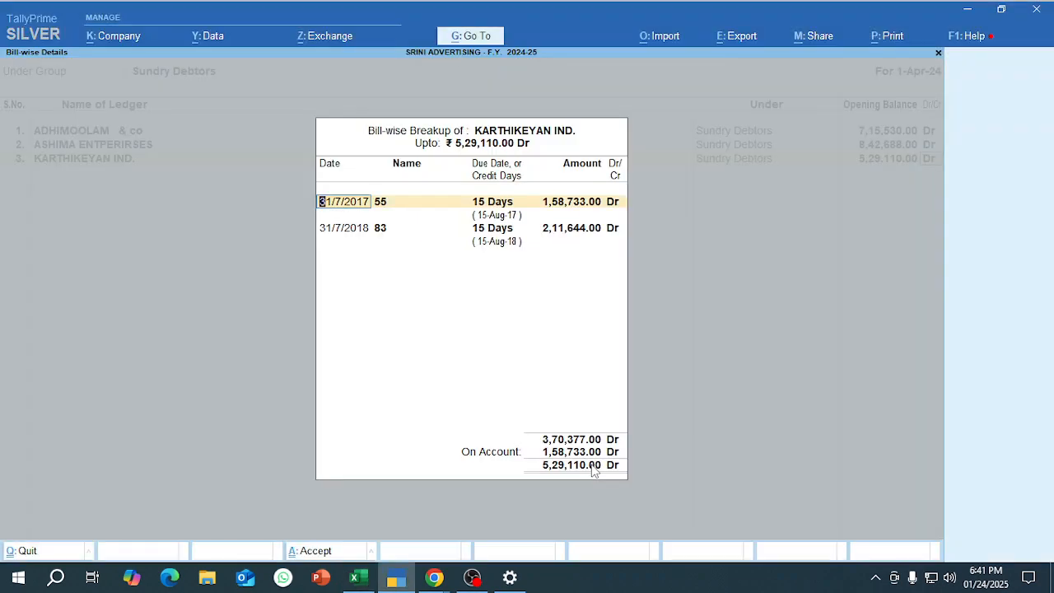
{"action": "key", "text": "Return"}
{"action": "key", "text": "Return"}
{"action": "key", "text": "Return"}
{"action": "key", "text": "alt+Tab"}
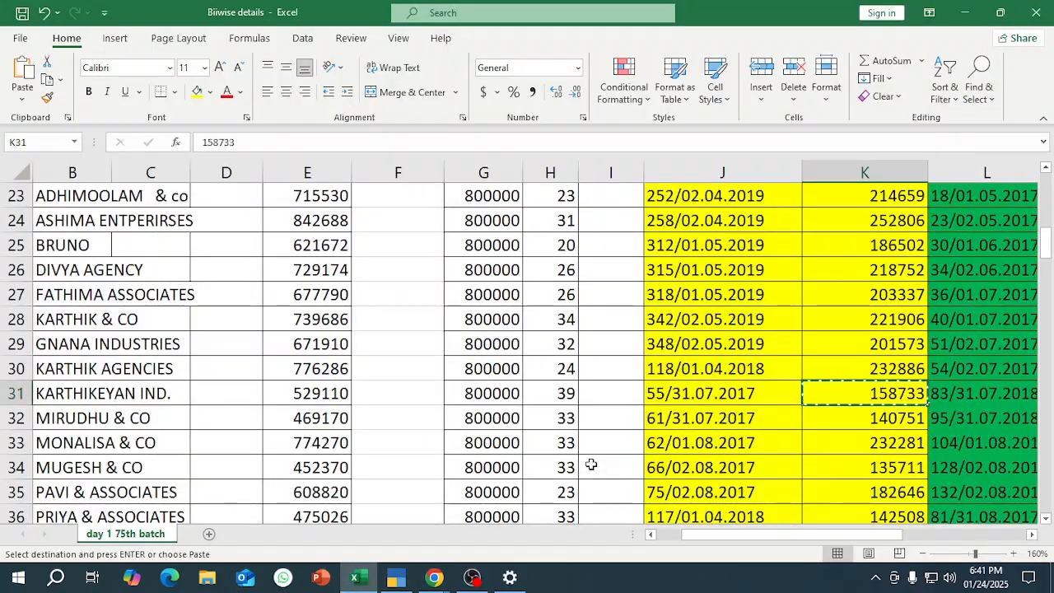
{"action": "key", "text": "Right"}
{"action": "key", "text": "Right"}
{"action": "key", "text": "alt+Tab"}
{"action": "key", "text": "Return"}
{"action": "key", "text": "Return"}
{"action": "key", "text": "Return"}
{"action": "key", "text": "Return"}
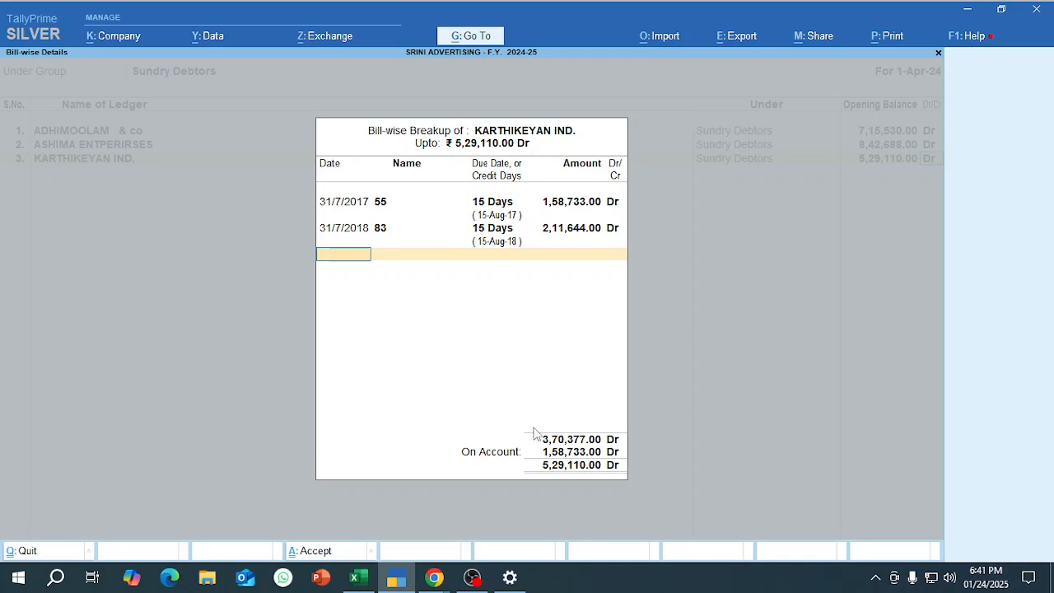
Check the On Account entry in Excel row 31, return to TallyPrime and accept KARTHIKEYAN IND.'s bill-wise breakup.
{"action": "key", "text": "alt+Tab"}
{"action": "key", "text": "Right"}
{"action": "key", "text": "Right"}
{"action": "key", "text": "Right"}
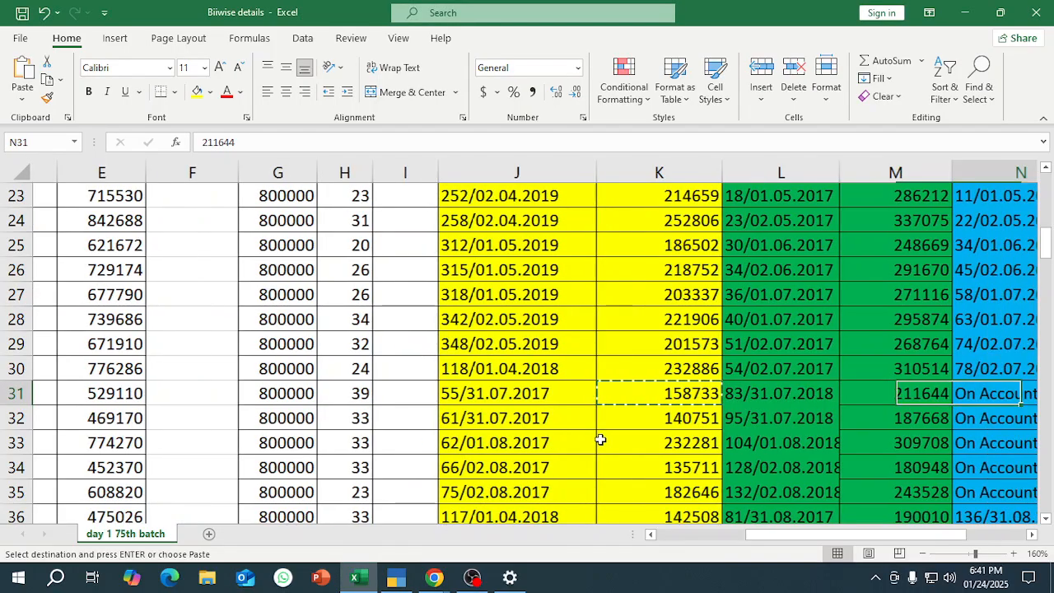
{"action": "key", "text": "alt+Tab"}
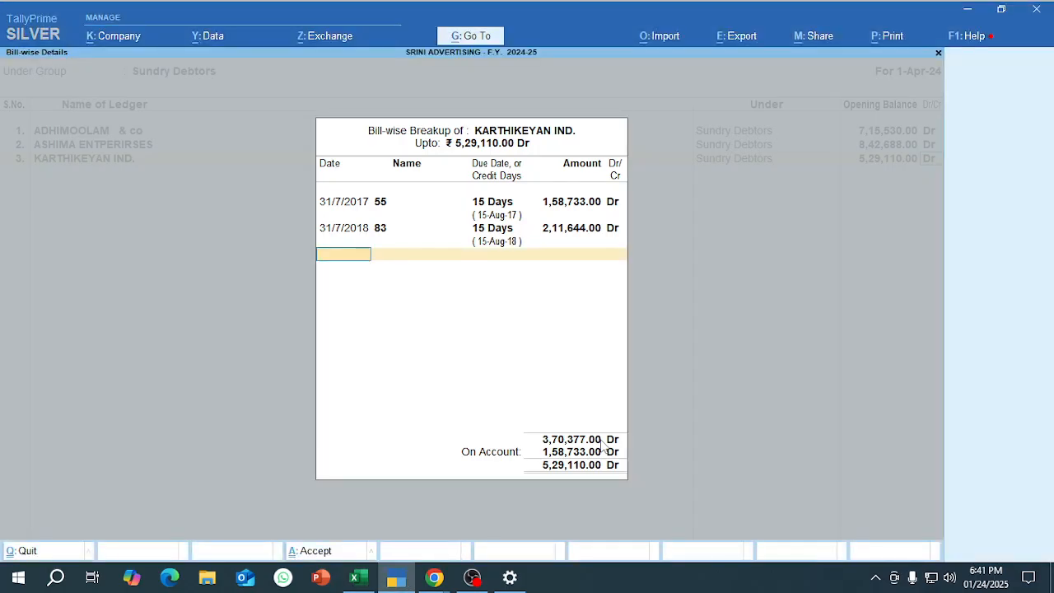
{"action": "key", "text": "ctrl+a"}
Copy MIRUDHU & CO from cell B32 in Excel and enter it as the fourth ledger name in TallyPrime.
{"action": "key", "text": "alt+Tab"}
{"action": "key", "text": "Down"}
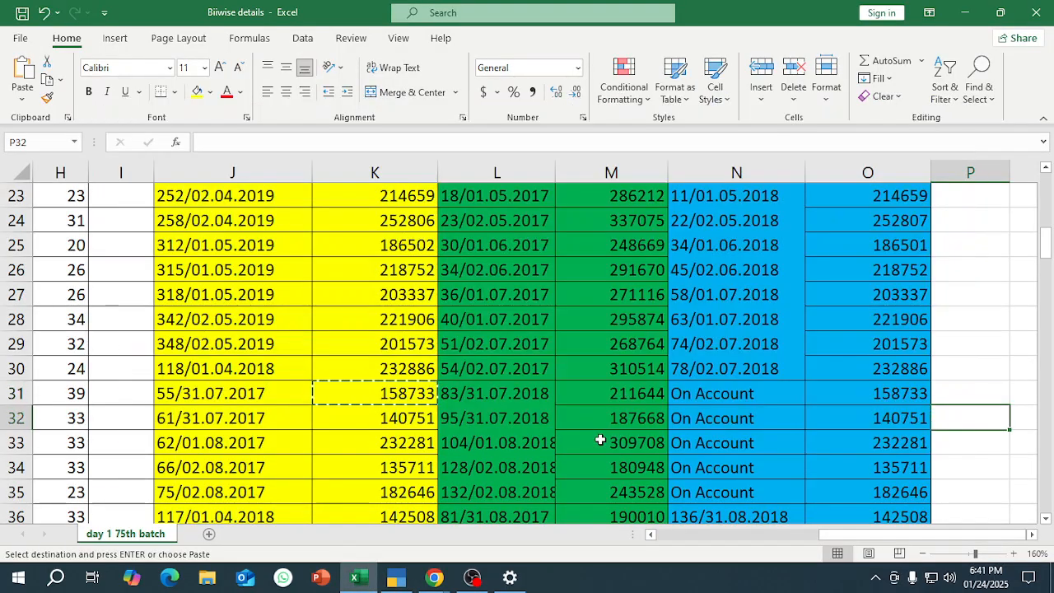
{"action": "key", "text": "Left"}
{"action": "key", "text": "Left"}
{"action": "key", "text": "Left"}
{"action": "key", "text": "Left"}
{"action": "key", "text": "Left"}
{"action": "key", "text": "Left"}
{"action": "key", "text": "Left"}
{"action": "key", "text": "Left"}
{"action": "key", "text": "Left"}
{"action": "key", "text": "Left"}
{"action": "key", "text": "Left"}
{"action": "key", "text": "Left"}
{"action": "key", "text": "Left"}
{"action": "key", "text": "Left"}
{"action": "key", "text": "Left"}
{"action": "key", "text": "Right"}
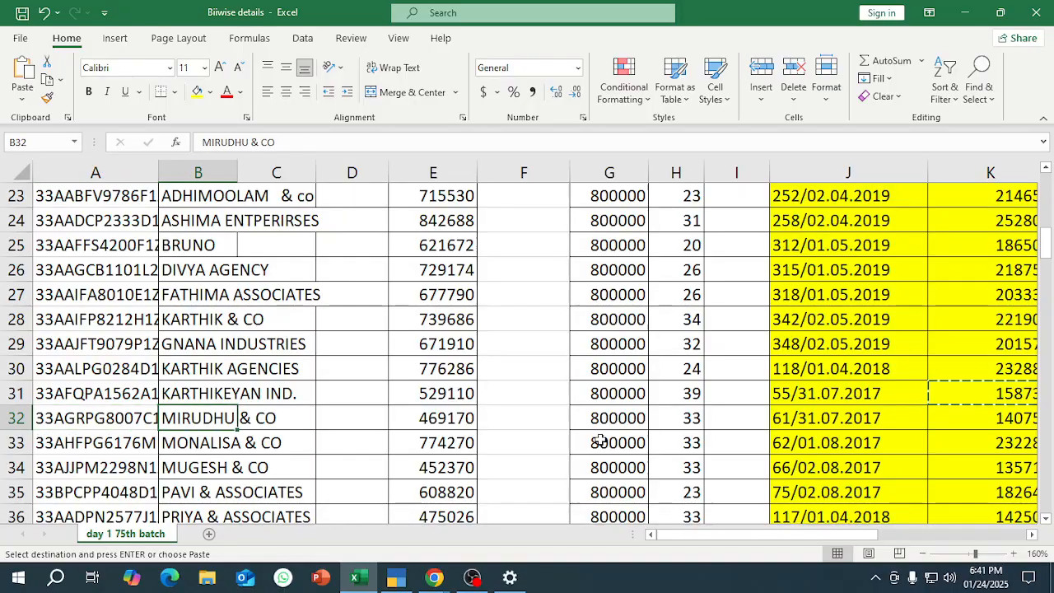
{"action": "key", "text": "alt+Tab"}
{"action": "key", "text": "ctrl+v"}
{"action": "key", "text": "Return"}
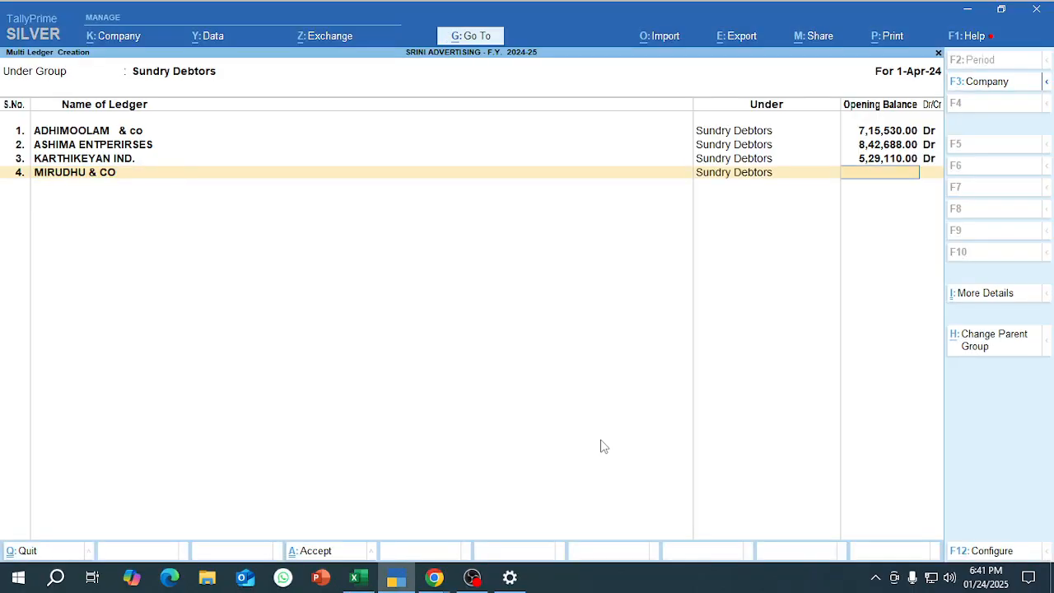
Copy 469170 from cell E32 in Excel and enter it as MIRUDHU & CO's opening balance in TallyPrime, marked Dr.
{"action": "key", "text": "alt+Tab"}
{"action": "key", "text": "Right"}
{"action": "key", "text": "Right"}
{"action": "key", "text": "Right"}
{"action": "key", "text": "ctrl+c"}
{"action": "key", "text": "alt+Tab"}
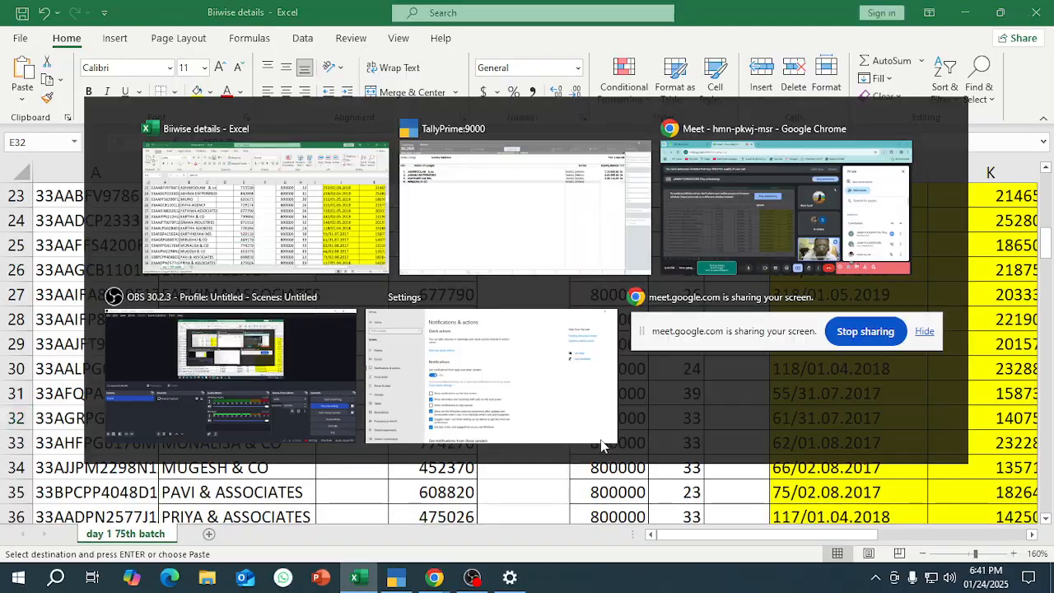
{"action": "key", "text": "ctrl+v"}
{"action": "key", "text": "Return"}
{"action": "key", "text": "space"}
{"action": "key", "text": "Return"}
{"action": "key", "text": "Return"}
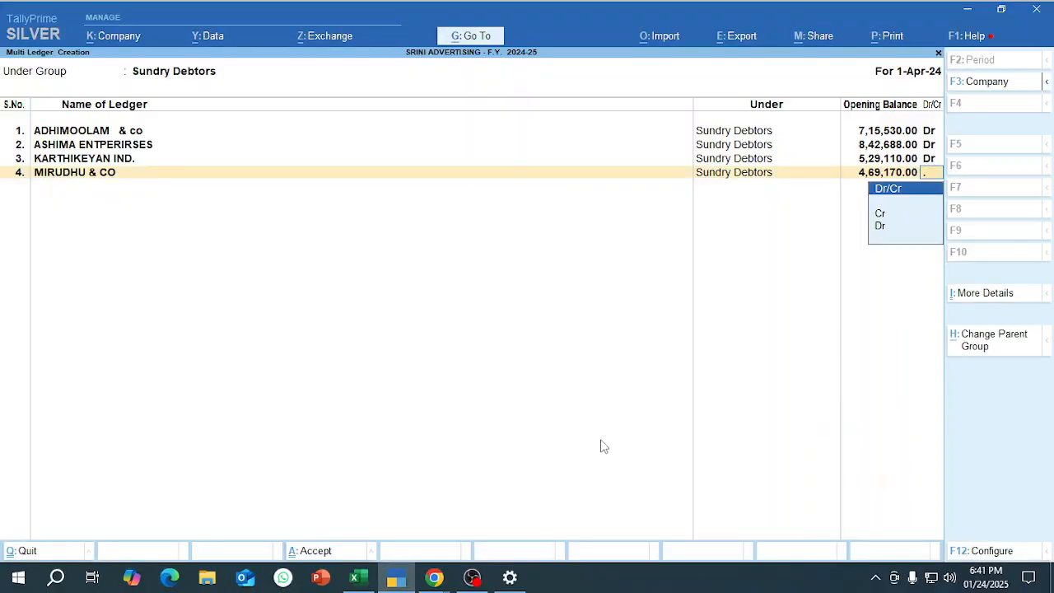
{"action": "key", "text": "Down"}
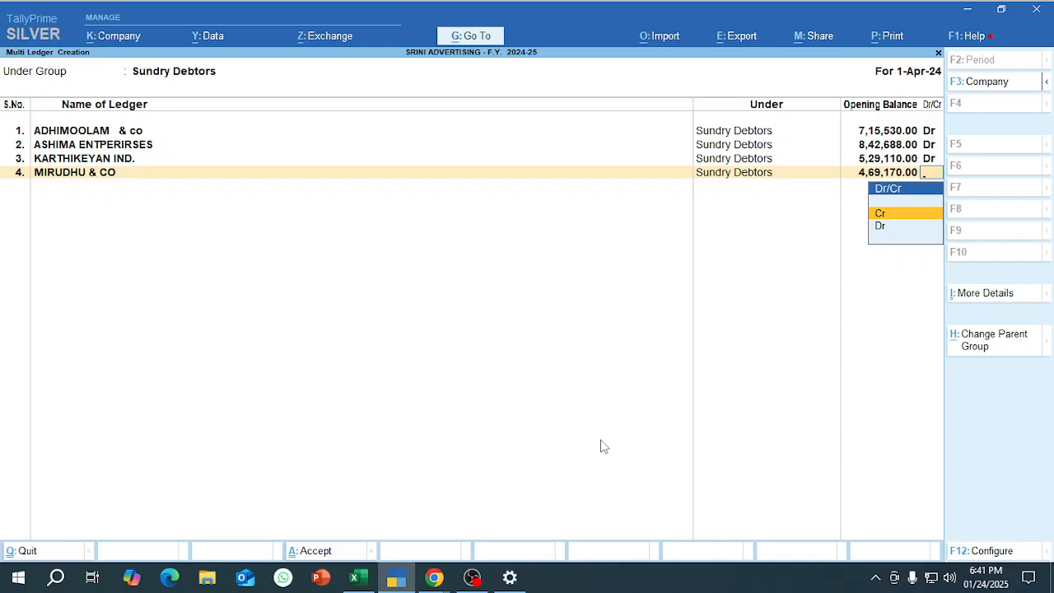
{"action": "key", "text": "Down"}
{"action": "key", "text": "Return"}
Return to Excel and copy MIRUDHU & CO's first bill amount, 140751, from cell K32.
{"action": "key", "text": "alt+Tab"}
{"action": "key", "text": "Right"}
{"action": "key", "text": "Right"}
{"action": "key", "text": "Right"}
{"action": "key", "text": "Right"}
{"action": "key", "text": "Right"}
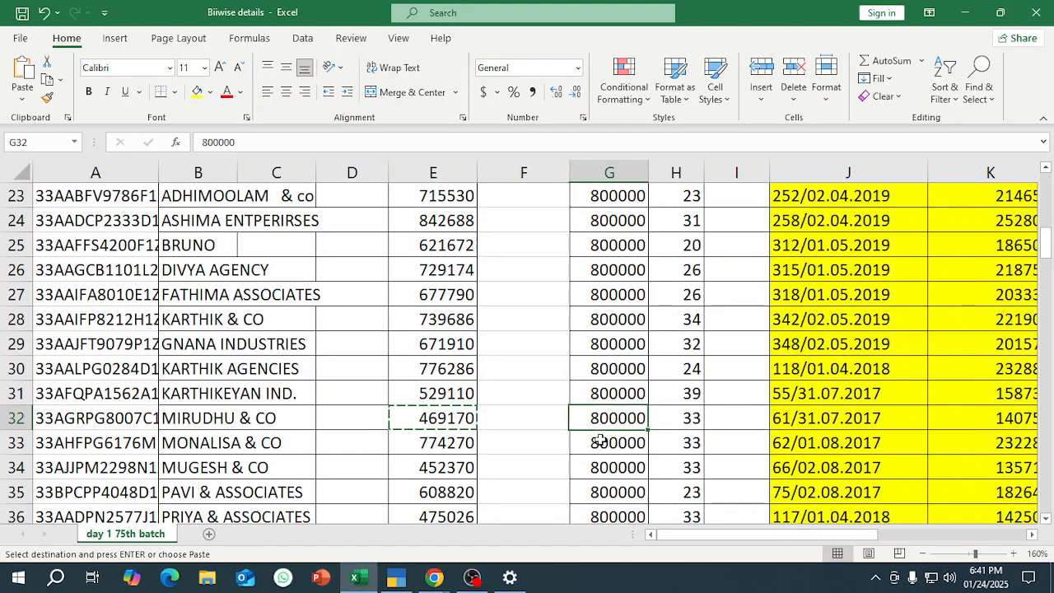
{"action": "key", "text": "Right"}
{"action": "key", "text": "ctrl+c"}
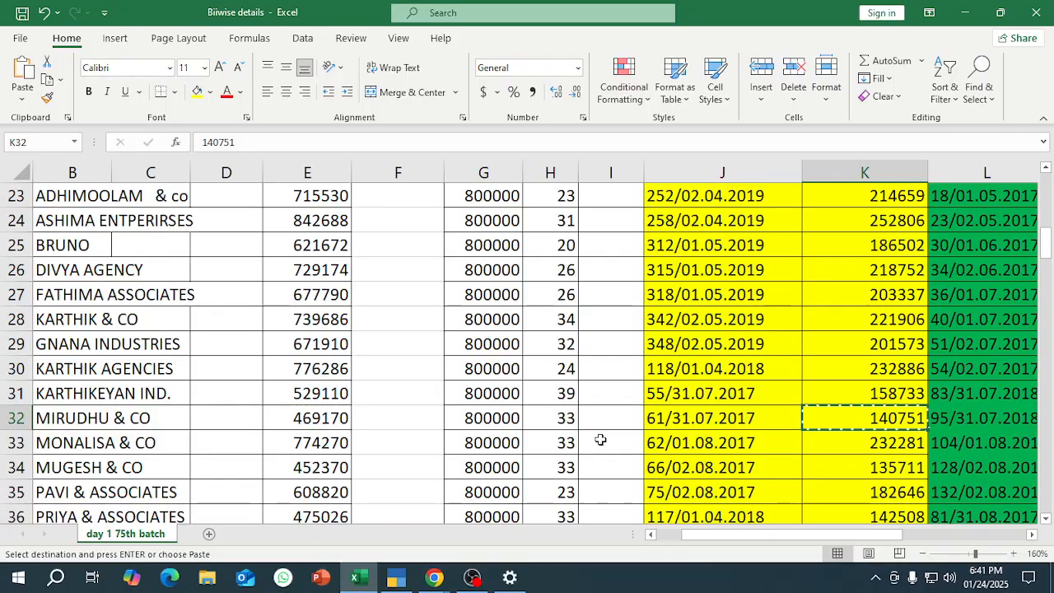
In TallyPrime, start the first entry in MIRUDHU & CO's bill-wise breakup, dated 31/7/2017 with bill name 61.
{"action": "key", "text": "alt+Tab"}
{"action": "type", "text": "31.7.1"}
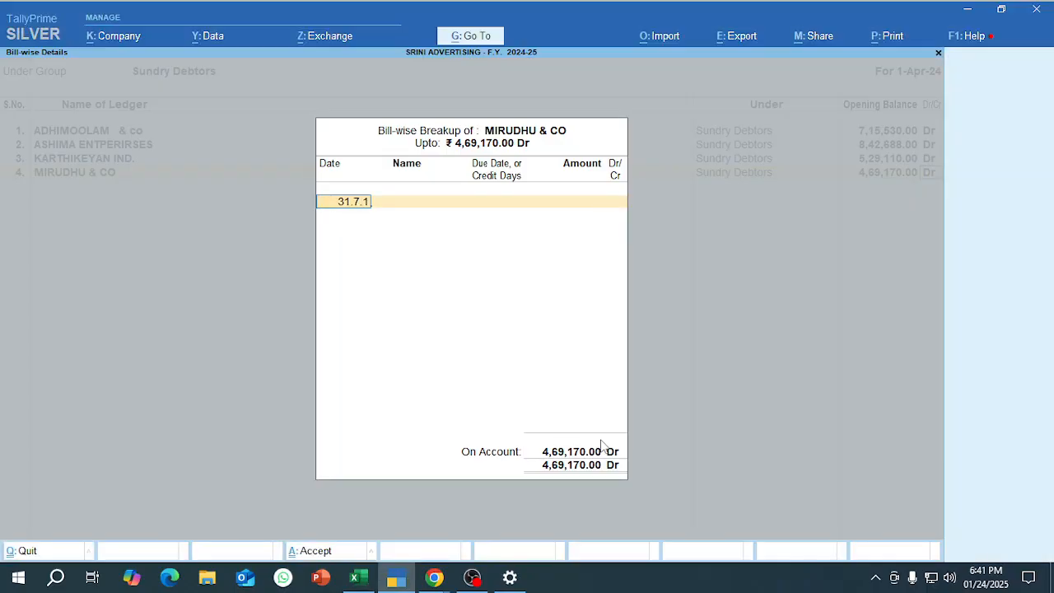
{"action": "type", "text": "7"}
{"action": "key", "text": "Return"}
{"action": "key", "text": "alt+Tab"}
{"action": "key", "text": "alt+Tab"}
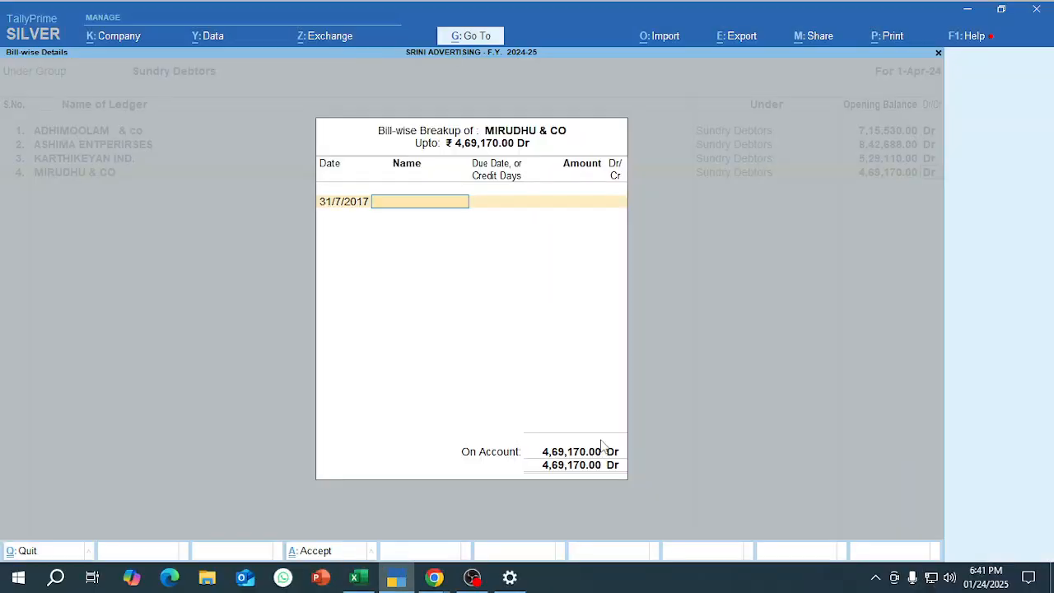
{"action": "type", "text": "61"}
{"action": "key", "text": "Return"}
Give bill 61 a credit period of 15 days and an amount of 140751 Dr.
{"action": "type", "text": "15"}
{"action": "key", "text": "Return"}
{"action": "key", "text": "ctrl+alt+v"}
{"action": "key", "text": "Return"}
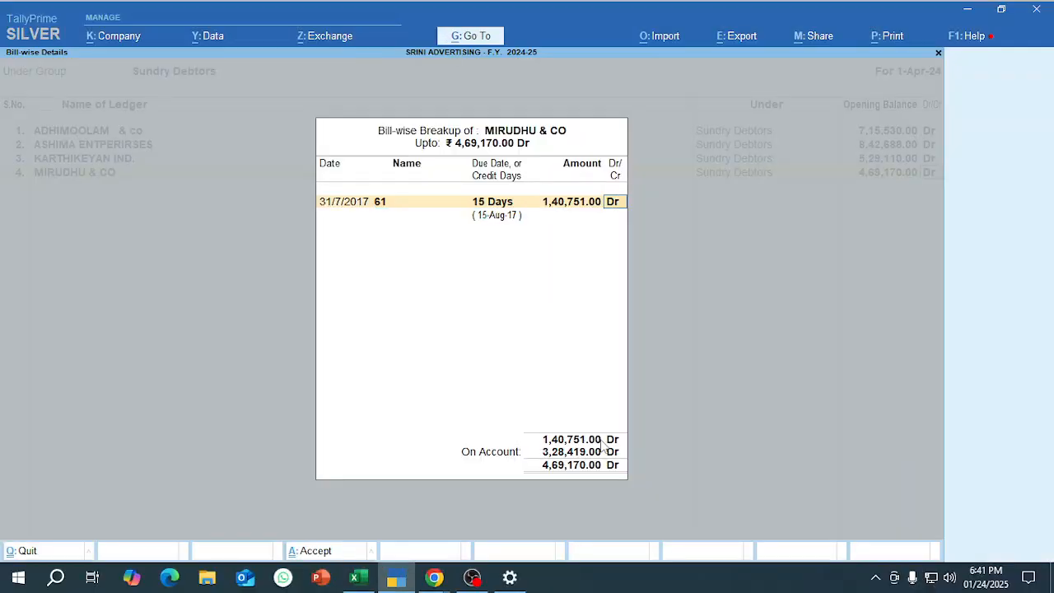
{"action": "key", "text": "Return"}
Copy the second bill amount, 187668, from cell M32 in Excel and date the second breakup entry 31/7/2018 in TallyPrime.
{"action": "key", "text": "alt+Tab"}
{"action": "scroll", "coordinate": [600, 440], "scroll_direction": "right", "scroll_amount": 2}
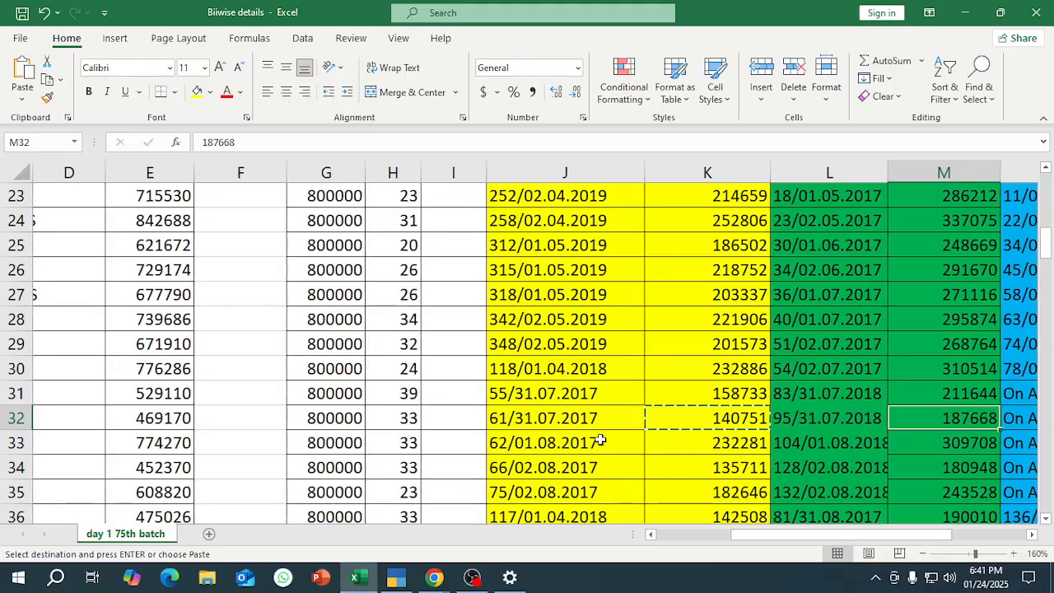
{"action": "key", "text": "alt+Tab"}
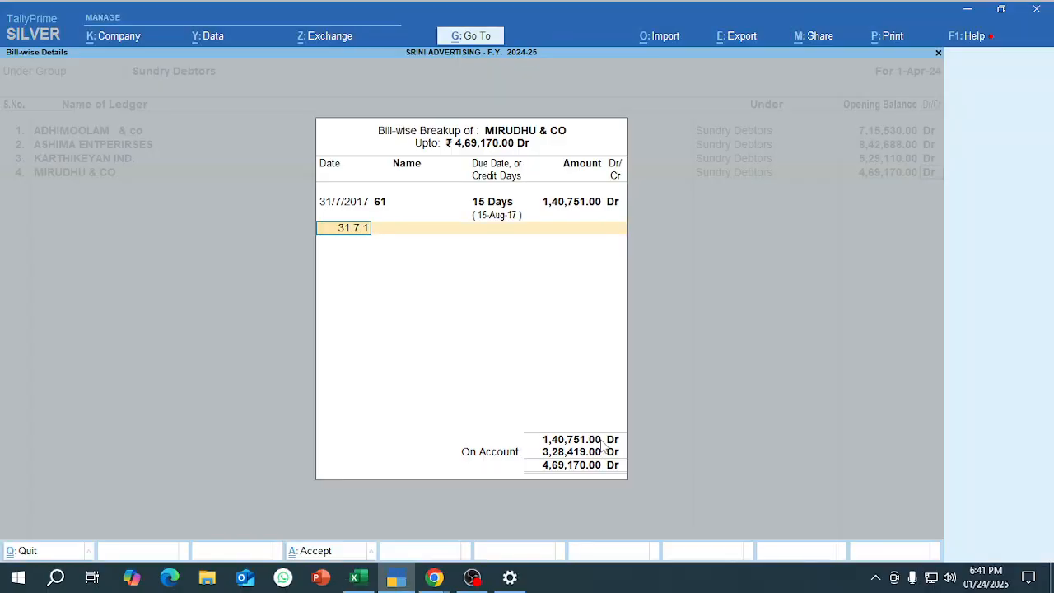
{"action": "type", "text": "7"}
{"action": "key", "text": "Return"}
{"action": "key", "text": "alt+Tab"}
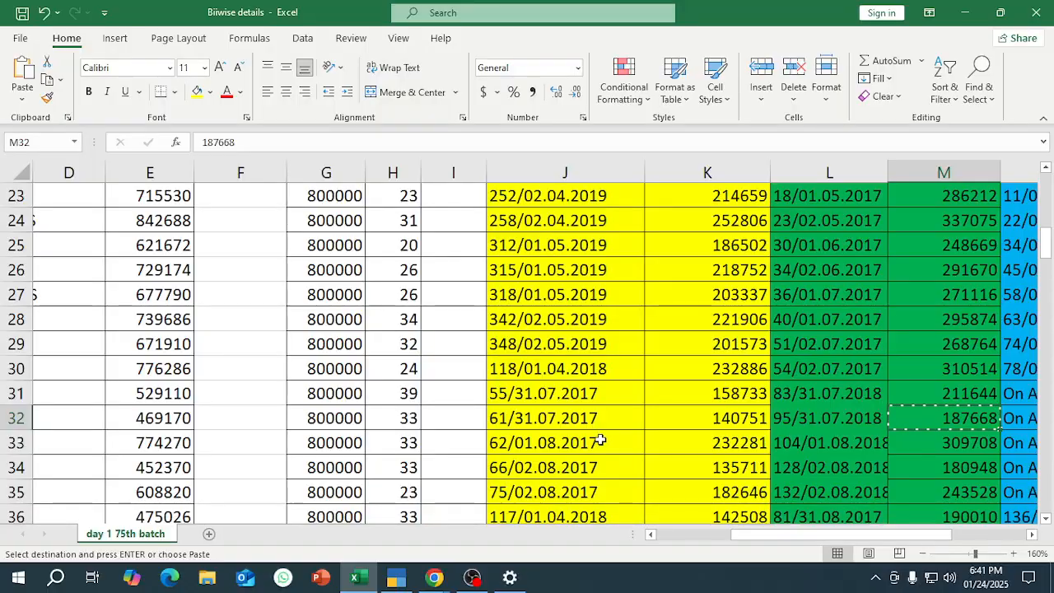
{"action": "key", "text": "alt+Tab"}
Name the second bill 95 in MIRUDHU & CO's breakup, with a credit period of 15 days and an amount of 187668 Dr.
{"action": "type", "text": "95"}
{"action": "key", "text": "Return"}
{"action": "type", "text": "15"}
{"action": "key", "text": "Return"}
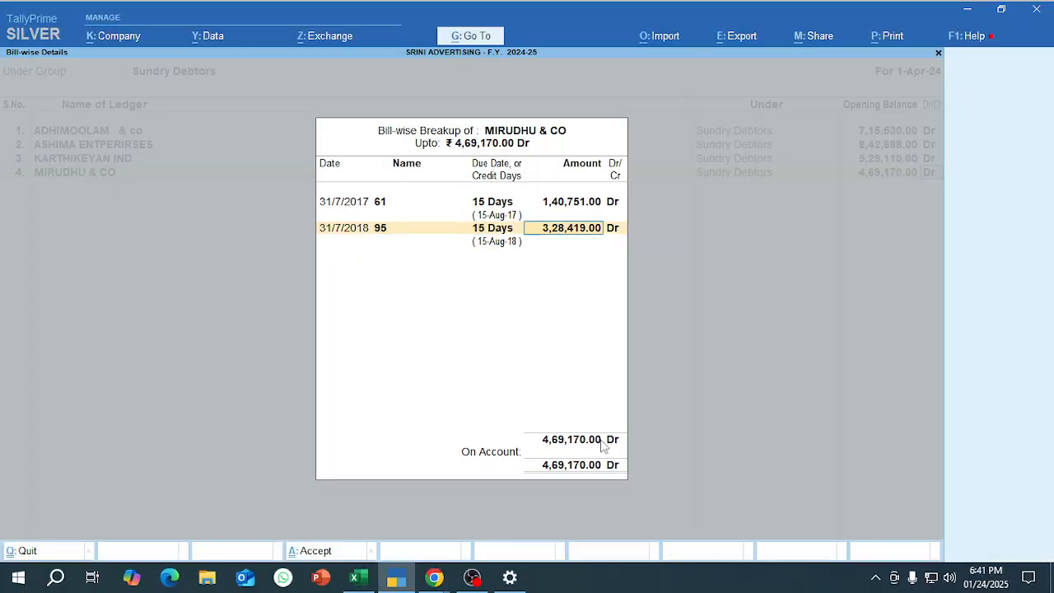
{"action": "key", "text": "ctrl+v"}
{"action": "key", "text": "Return"}
{"action": "key", "text": "Return"}
Check MIRUDHU & CO's third bill entry in N32 and O32 in Excel, and undo the accidental paste into O32.
{"action": "key", "text": "alt+Tab"}
{"action": "key", "text": "Right"}
{"action": "key", "text": "Right"}
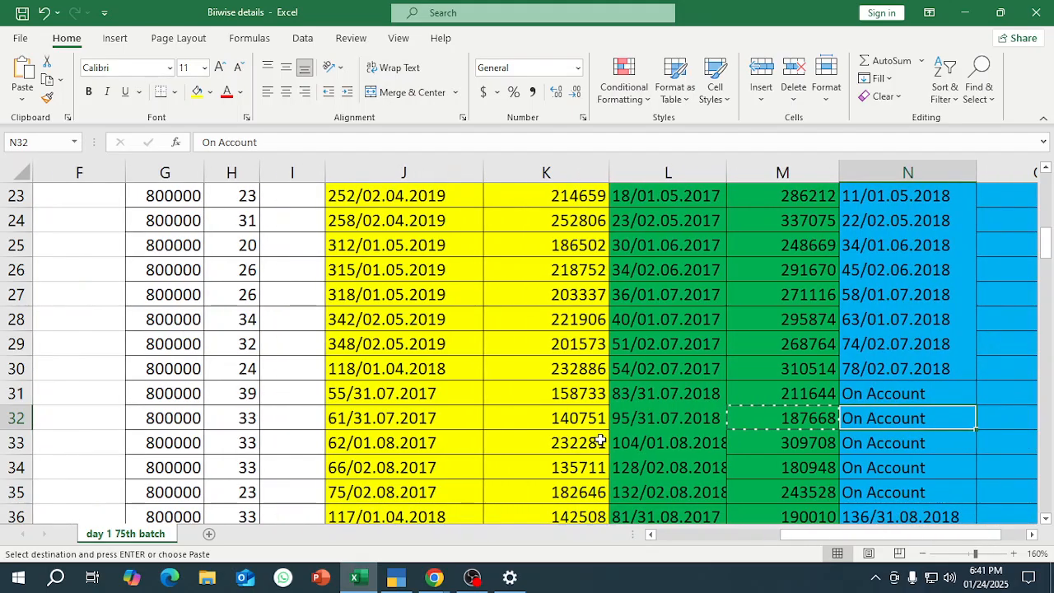
{"action": "key", "text": "alt+Tab"}
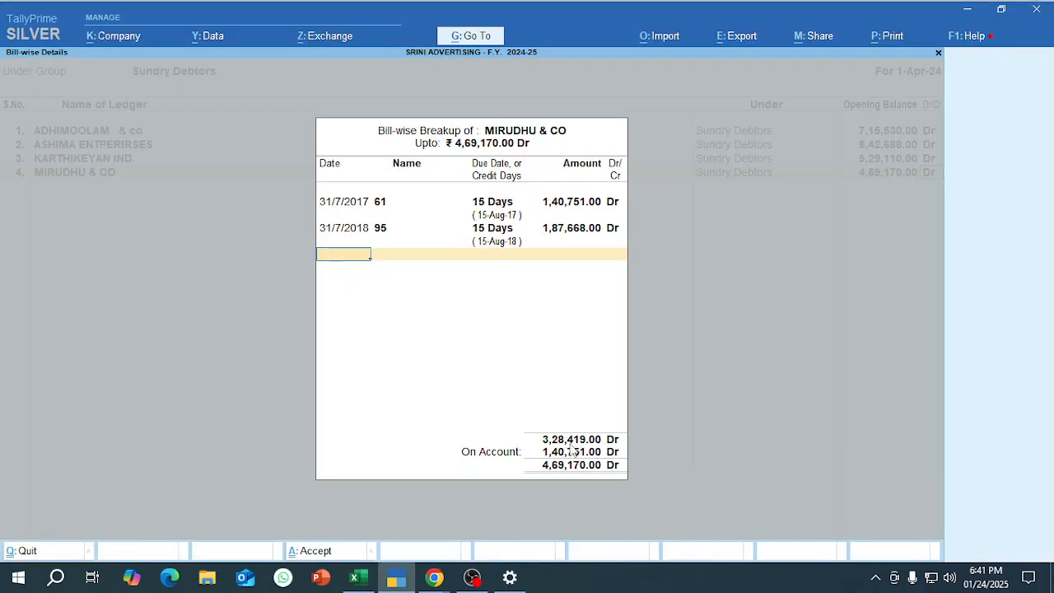
{"action": "key", "text": "alt+Tab"}
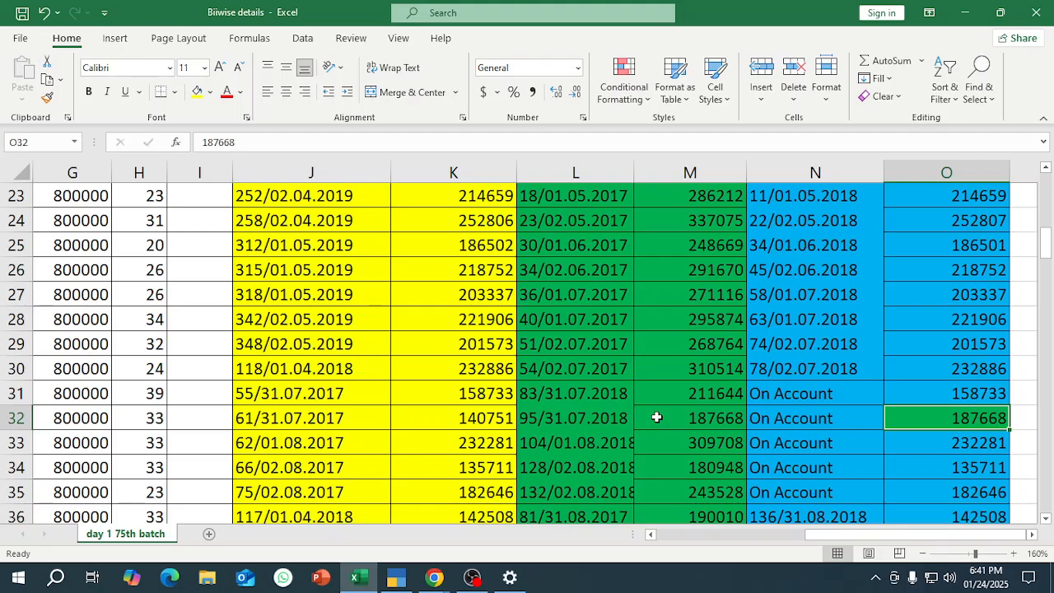
{"action": "key", "text": "ctrl+z"}
In TallyPrime, leave MIRUDHU & CO's remaining balance on account, save the sundry debtor ledgers and return to the Gateway of Tally.
{"action": "key", "text": "alt+Tab"}
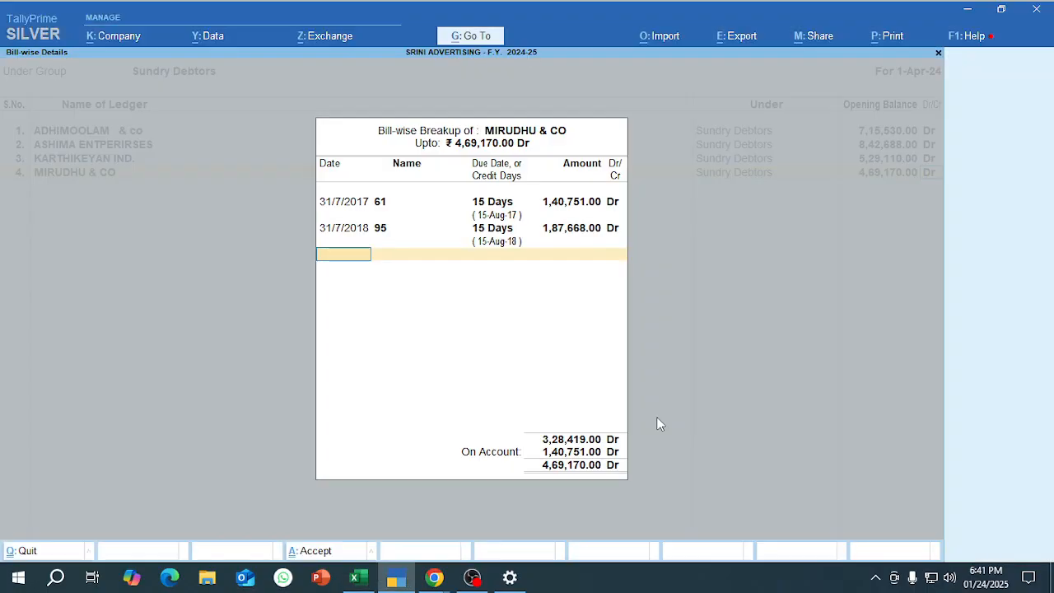
{"action": "key", "text": "Return"}
{"action": "key", "text": "Return"}
{"action": "key", "text": "Return"}
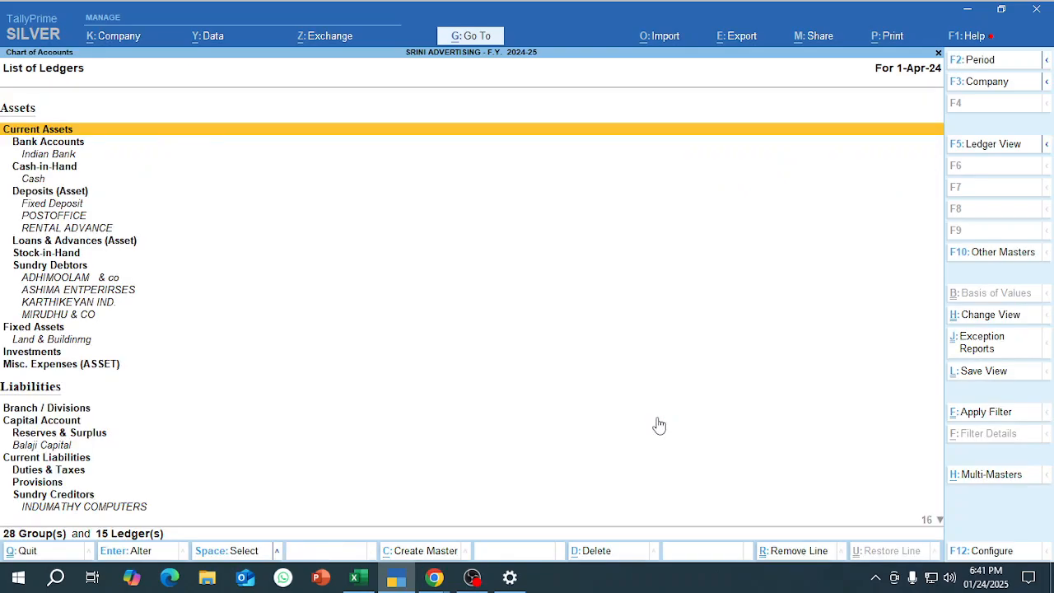
{"action": "key", "text": "Escape"}
{"action": "key", "text": "Escape"}
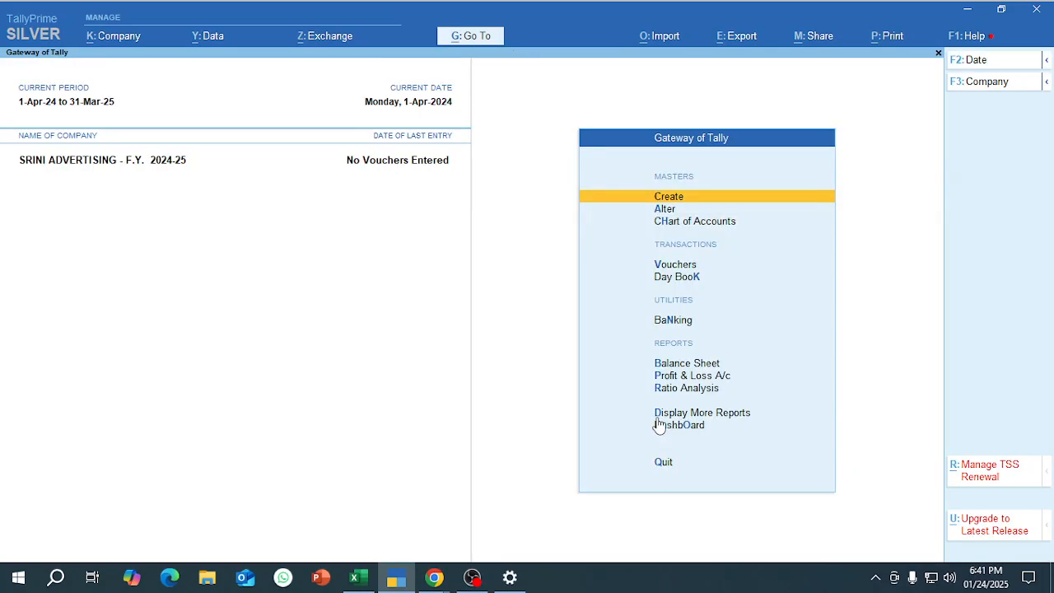
Open the company BALAJI ADVERTISING - F.Y. 2024-25 from the E:\107 batch data path.
{"action": "key", "text": "alt+F3"}
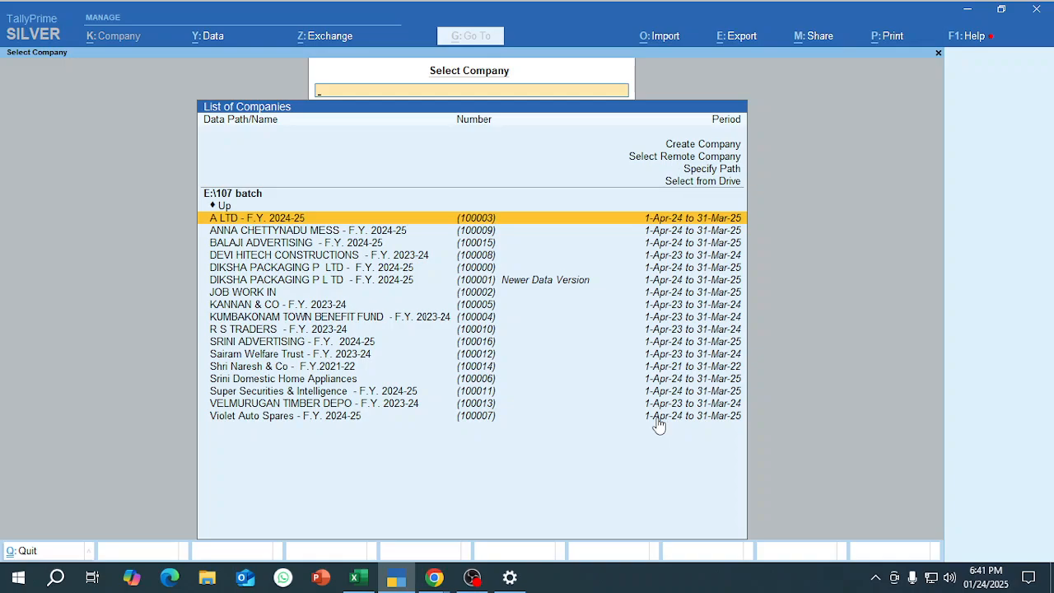
{"action": "key", "text": "Down"}
{"action": "key", "text": "Down"}
{"action": "key", "text": "Down"}
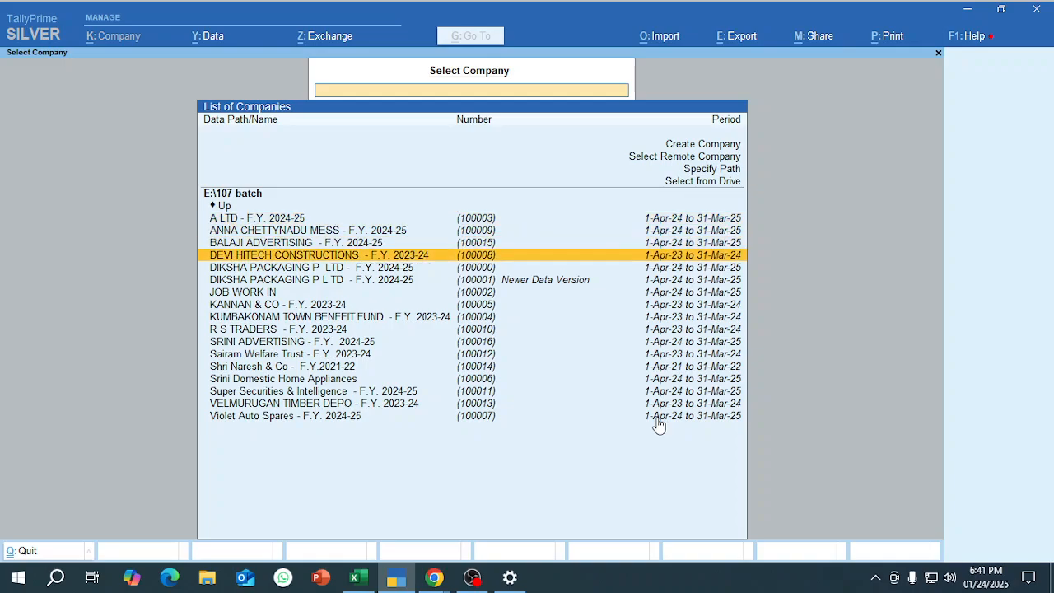
{"action": "key", "text": "Up"}
{"action": "key", "text": "Up"}
{"action": "key", "text": "Down"}
{"action": "key", "text": "Down"}
{"action": "key", "text": "Up"}
{"action": "key", "text": "Return"}
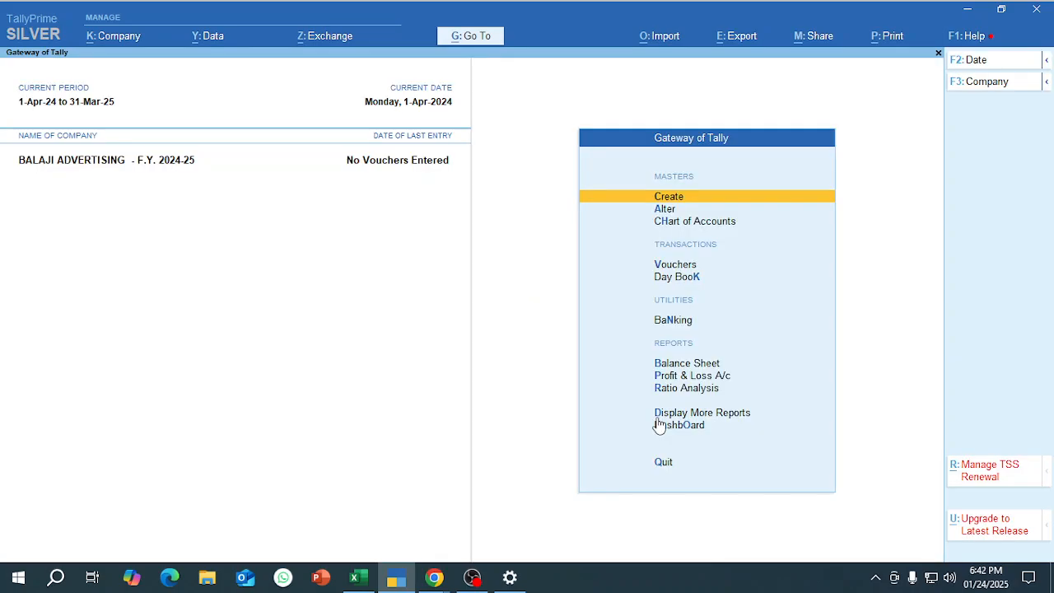
Rename the company as SRINIVASAN ADVERTISING - F.Y. 2024.25, set its mailing name to SRINIVASAN ADVERTISING and save the alteration.
{"action": "key", "text": "alt+k"}
{"action": "type", "text": "a"}
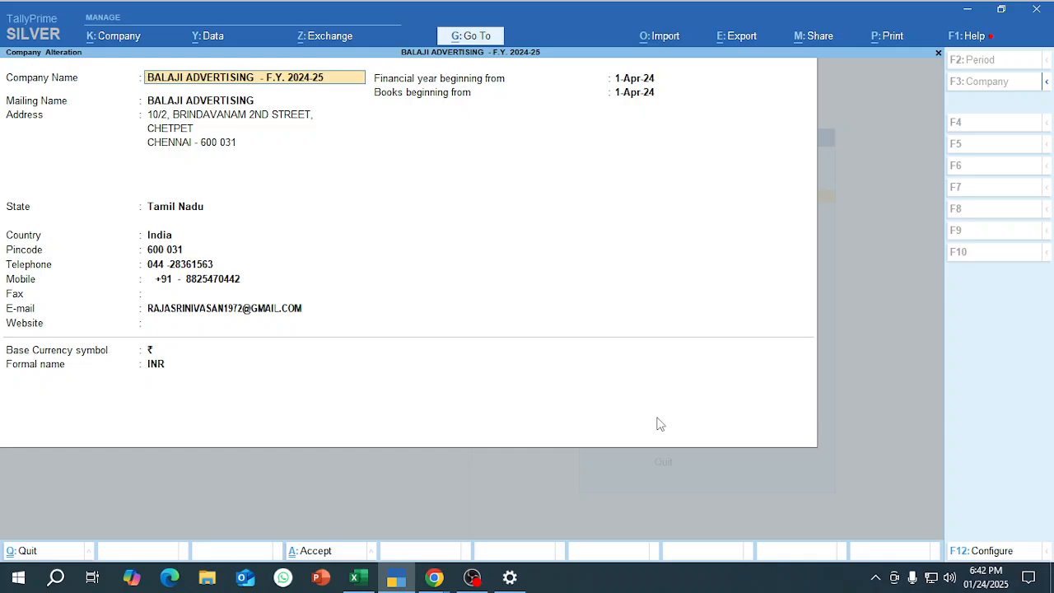
{"action": "type", "text": "SRINIVASAN"}
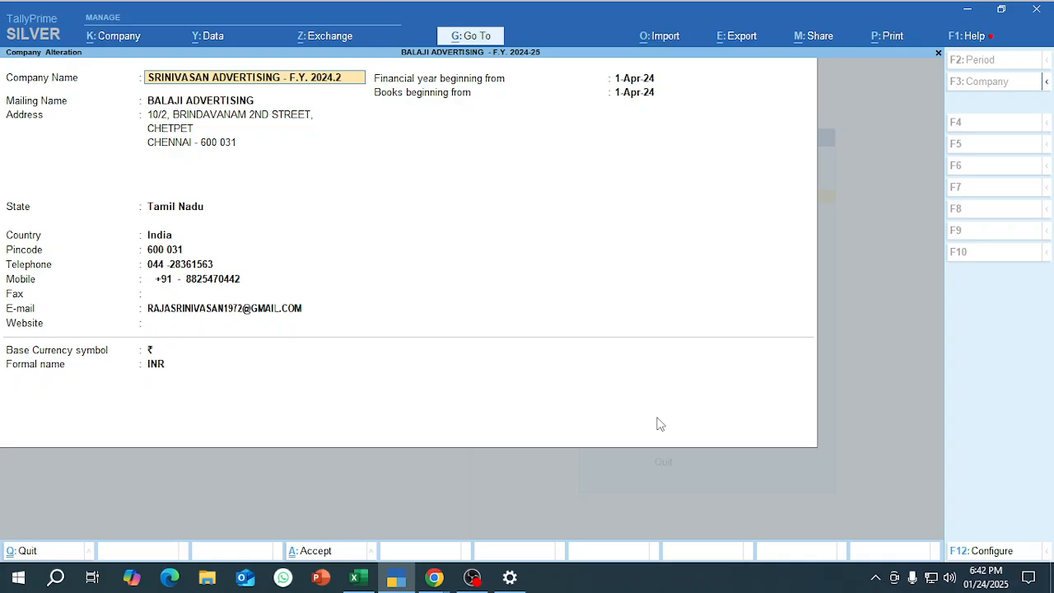
{"action": "type", "text": "5"}
{"action": "key", "text": "Return"}
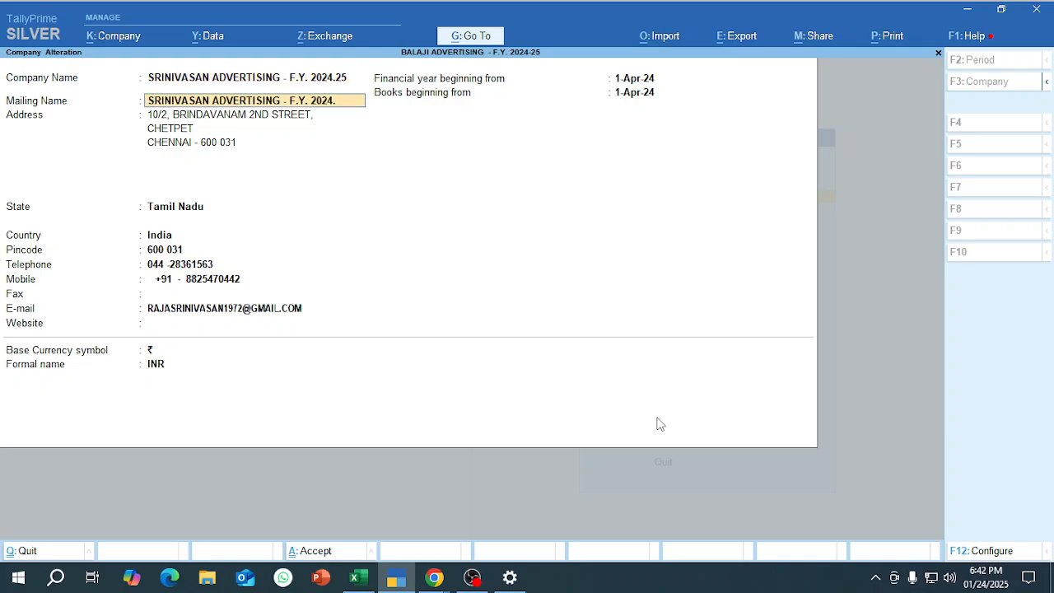
{"action": "key", "text": "Return"}
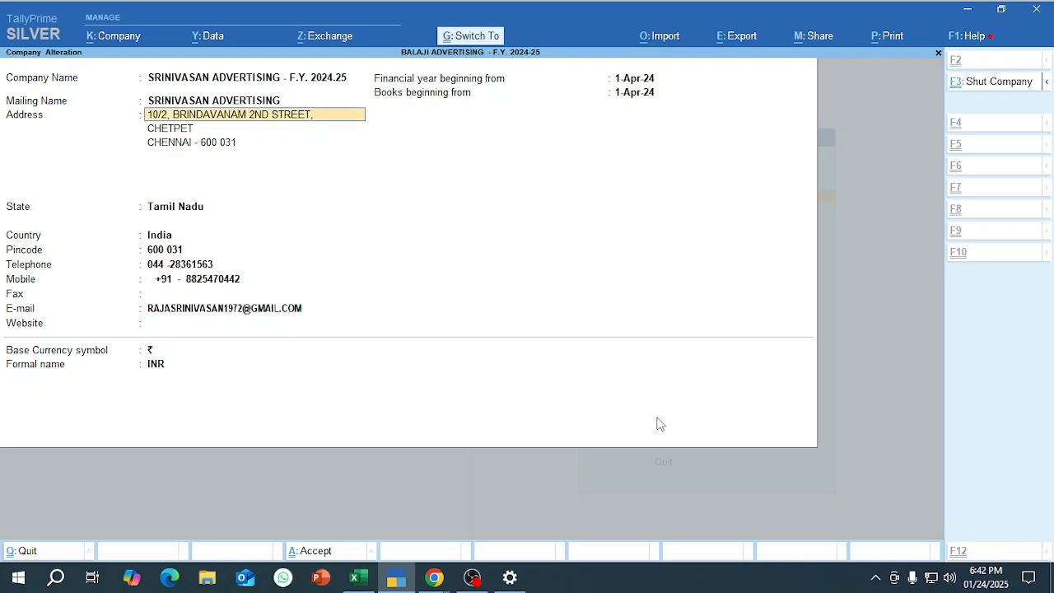
{"action": "key", "text": "ctrl+a"}
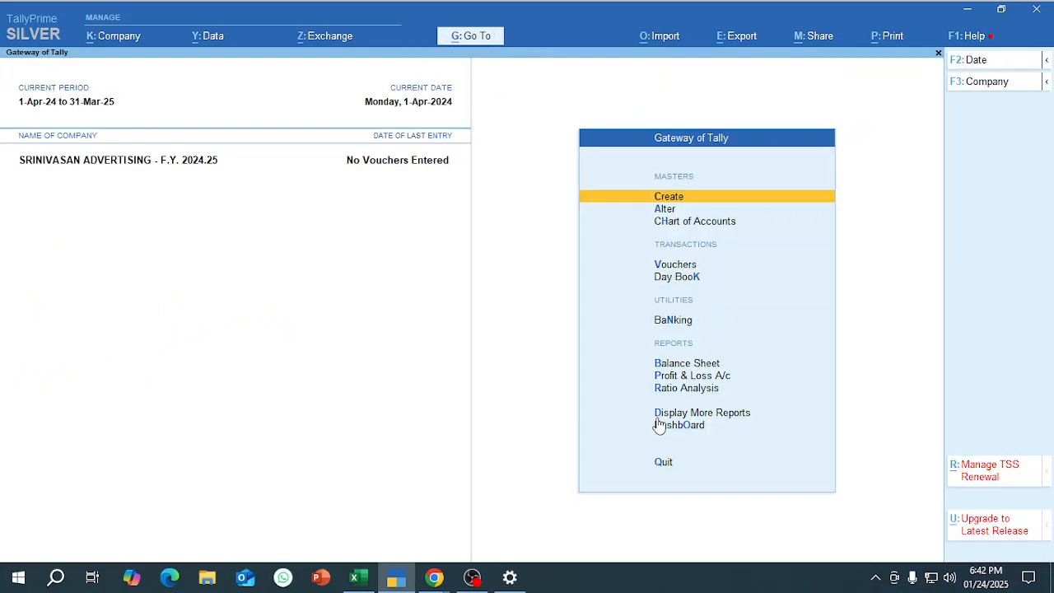
Review the renamed company's Balance Sheet and return to the Gateway of Tally.
{"action": "key", "text": "b"}
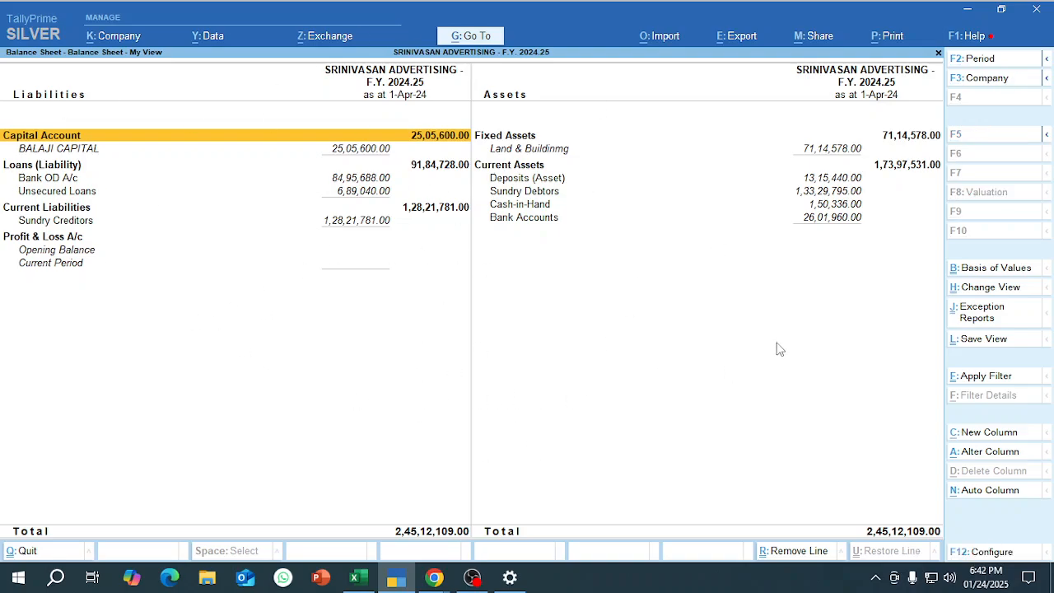
{"action": "key", "text": "Escape"}
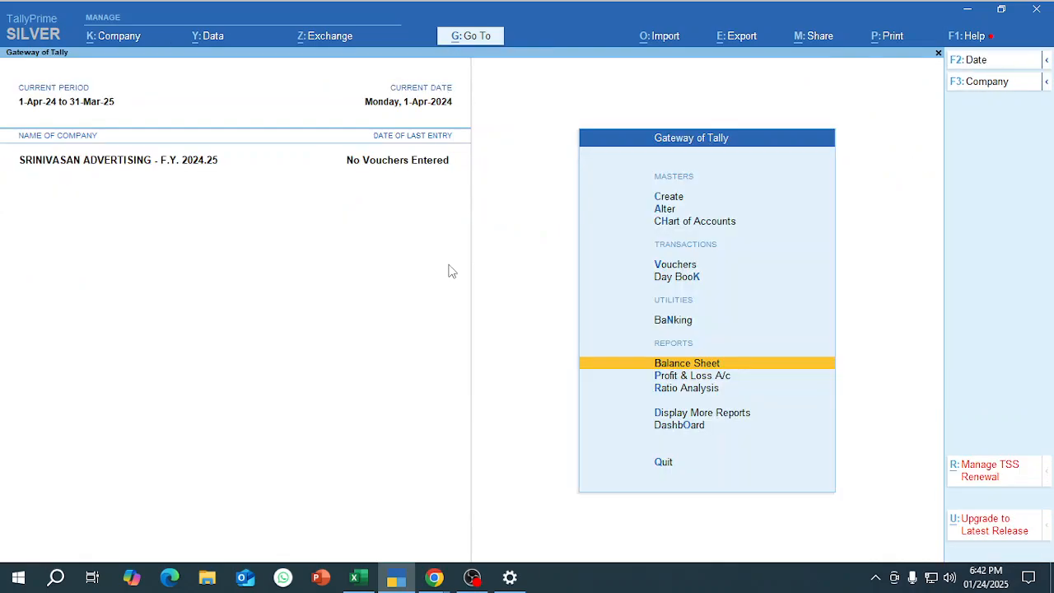
In Excel, set the status of step 3, "Create the Opening Balance with breakup", to ok in G93.
{"action": "key", "text": "alt+Tab"}
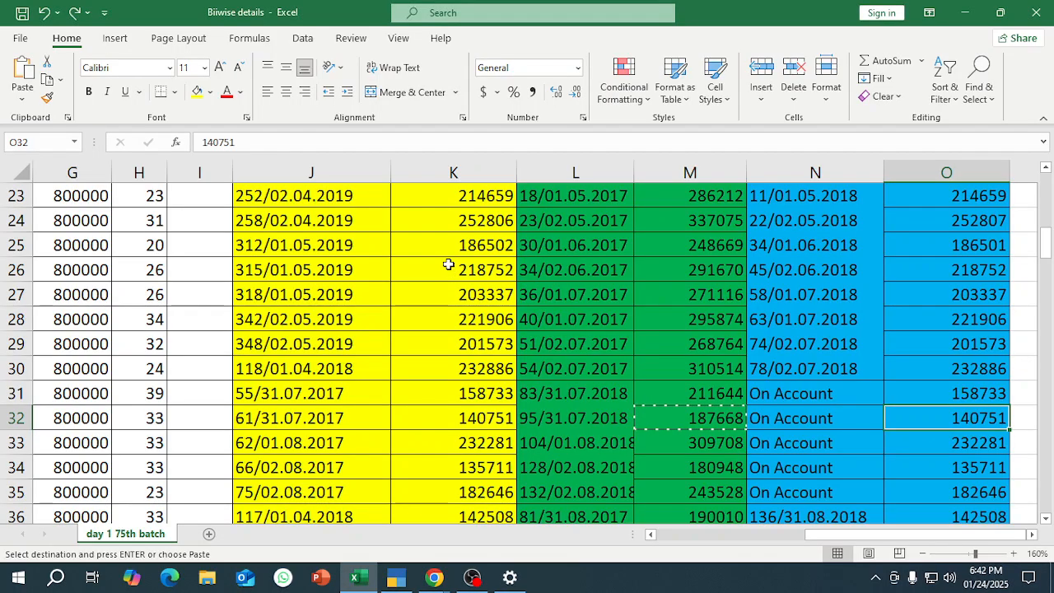
{"action": "left_click", "coordinate": [346, 264]}
{"action": "scroll", "coordinate": [325, 449], "scroll_direction": "down", "scroll_amount": 8}
{"action": "scroll", "coordinate": [325, 449], "scroll_direction": "down", "scroll_amount": 3}
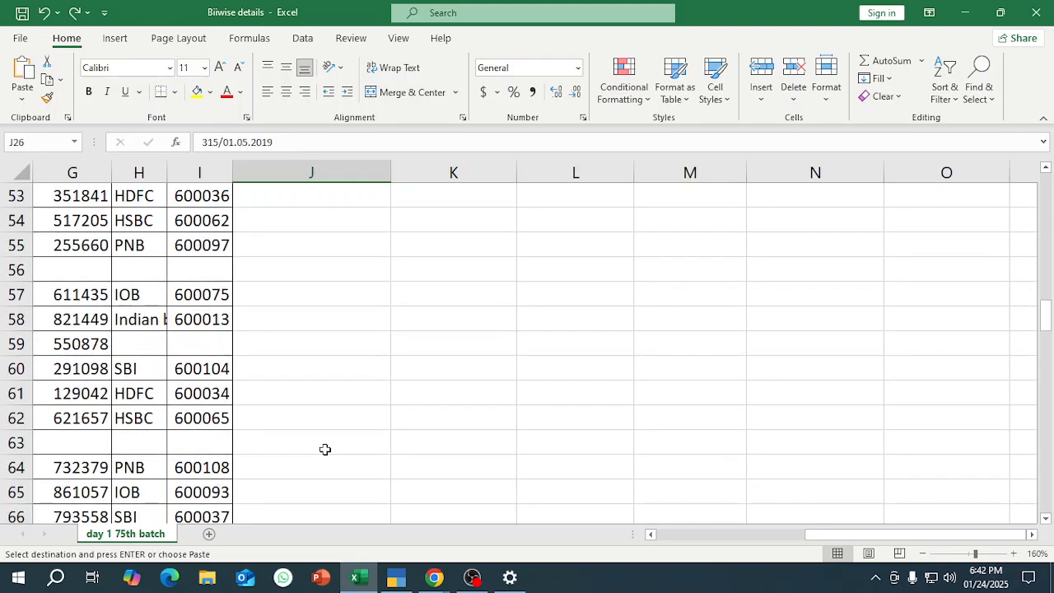
{"action": "left_click", "coordinate": [461, 461]}
{"action": "left_click_drag", "start_coordinate": [817, 533], "coordinate": [566, 531]}
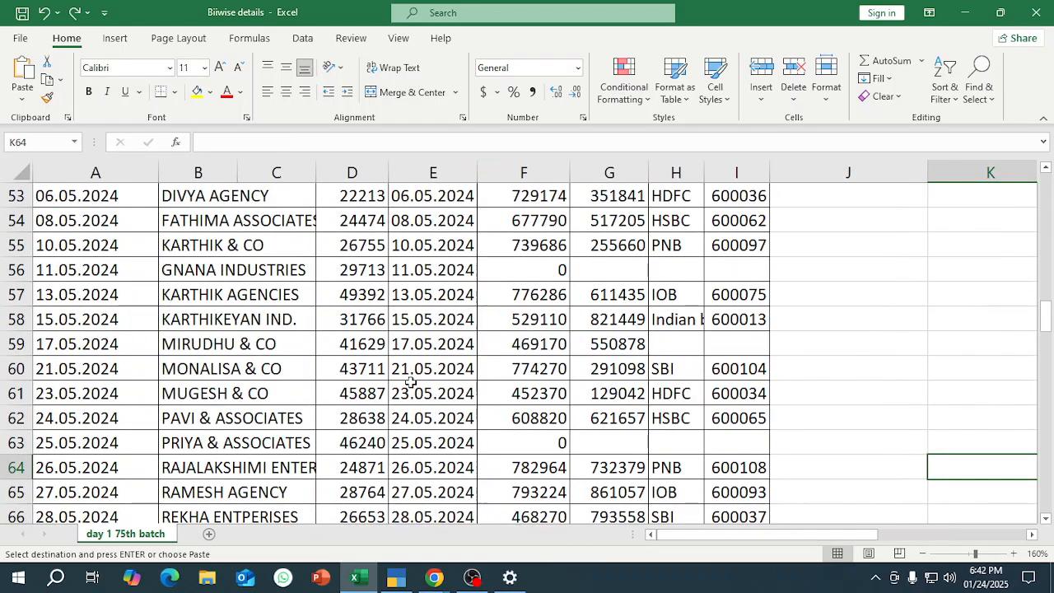
{"action": "scroll", "coordinate": [387, 395], "scroll_direction": "down", "scroll_amount": 11}
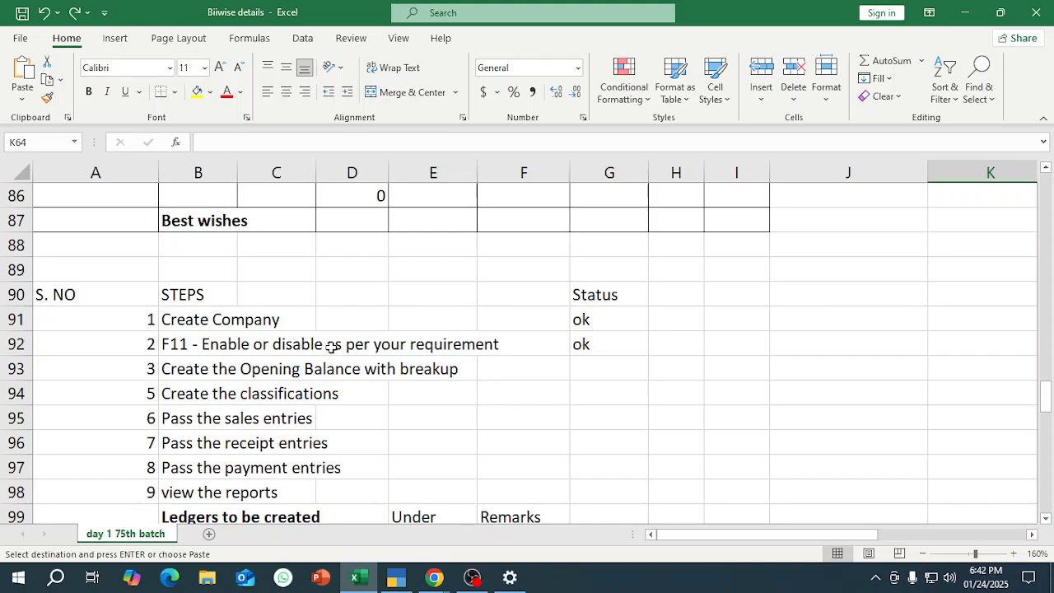
{"action": "left_click", "coordinate": [301, 362]}
{"action": "left_click", "coordinate": [575, 367]}
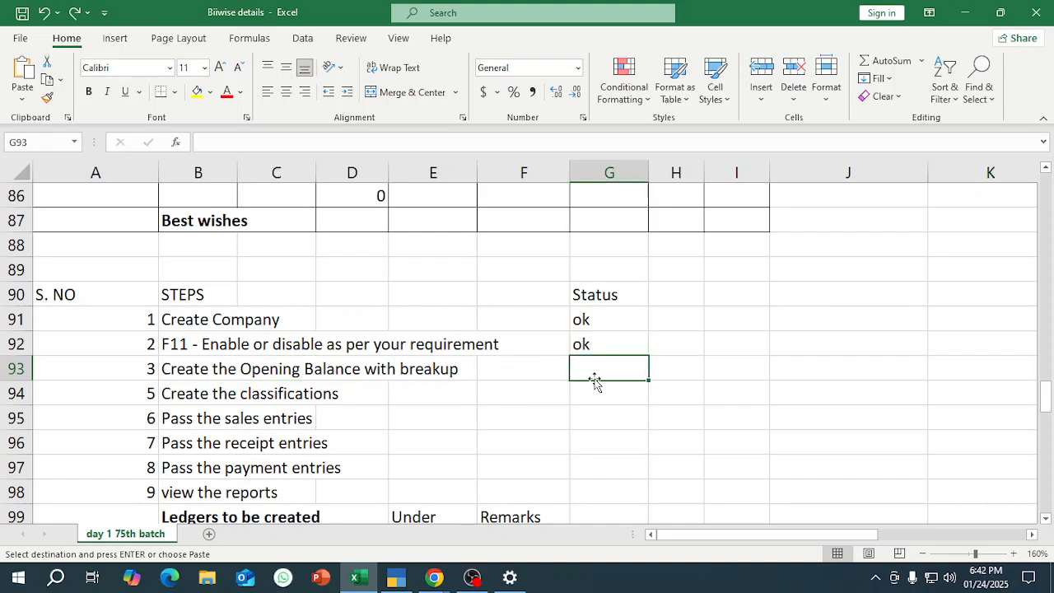
{"action": "type", "text": "ok"}
{"action": "key", "text": "Return"}
Delete the entire "Create the classifications" row from the steps list.
{"action": "key", "text": "Left"}
{"action": "key", "text": "Left"}
{"action": "key", "text": "Left"}
{"action": "key", "text": "Left"}
{"action": "key", "text": "Left"}
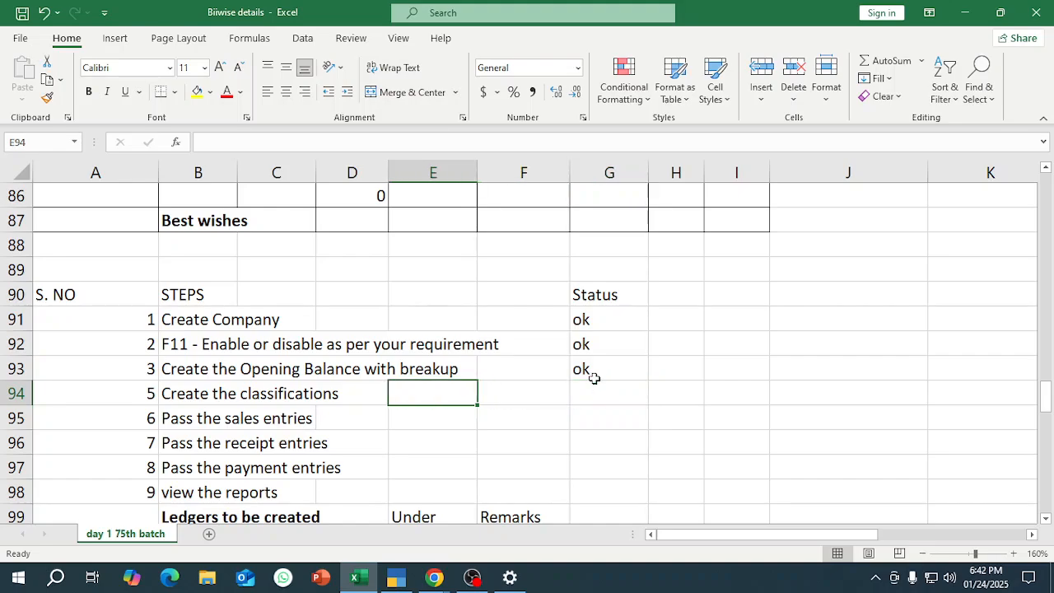
{"action": "key", "text": "shift+space"}
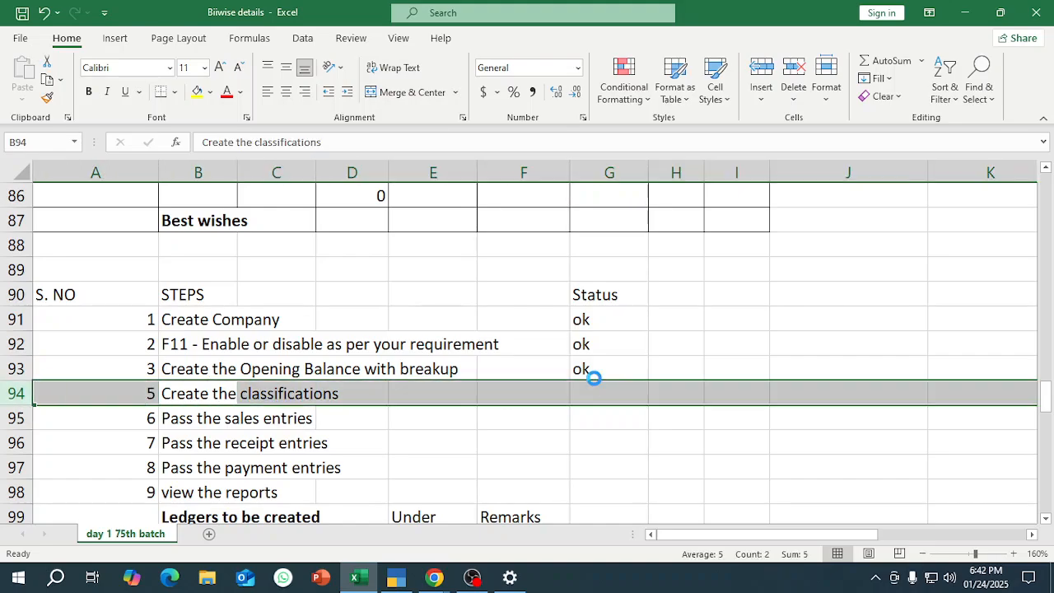
{"action": "key", "text": "ctrl+minus"}
Number "Pass the sales entries" as 4 in A94 and enter the formula =A94+1 in A95.
{"action": "key", "text": "Left"}
{"action": "key", "text": "Up"}
{"action": "key", "text": "Down"}
{"action": "type", "text": "4"}
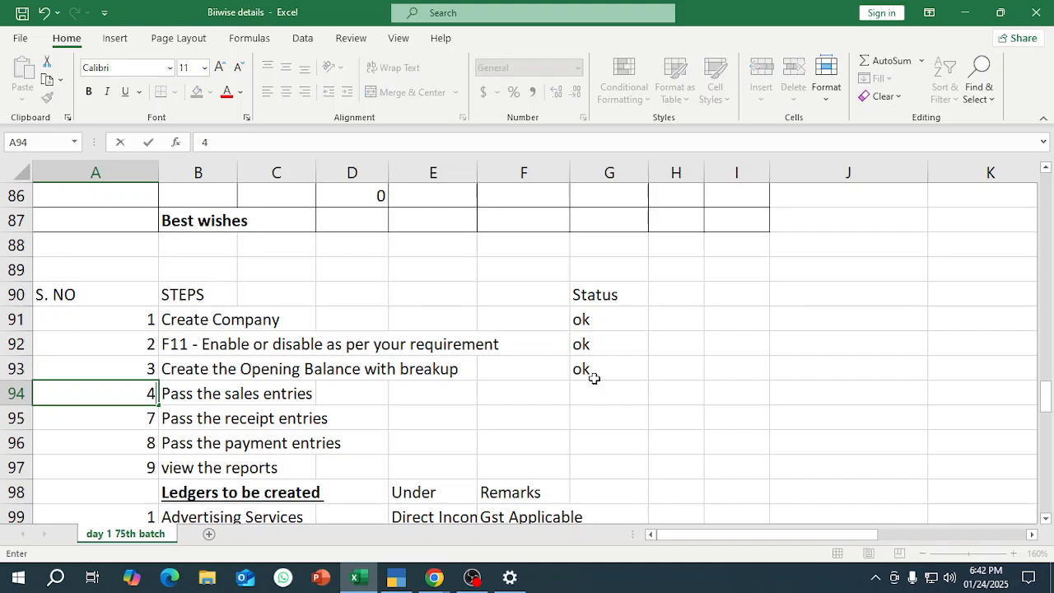
{"action": "key", "text": "Return"}
{"action": "type", "text": "="}
{"action": "key", "text": "Up"}
{"action": "type", "text": "+1"}
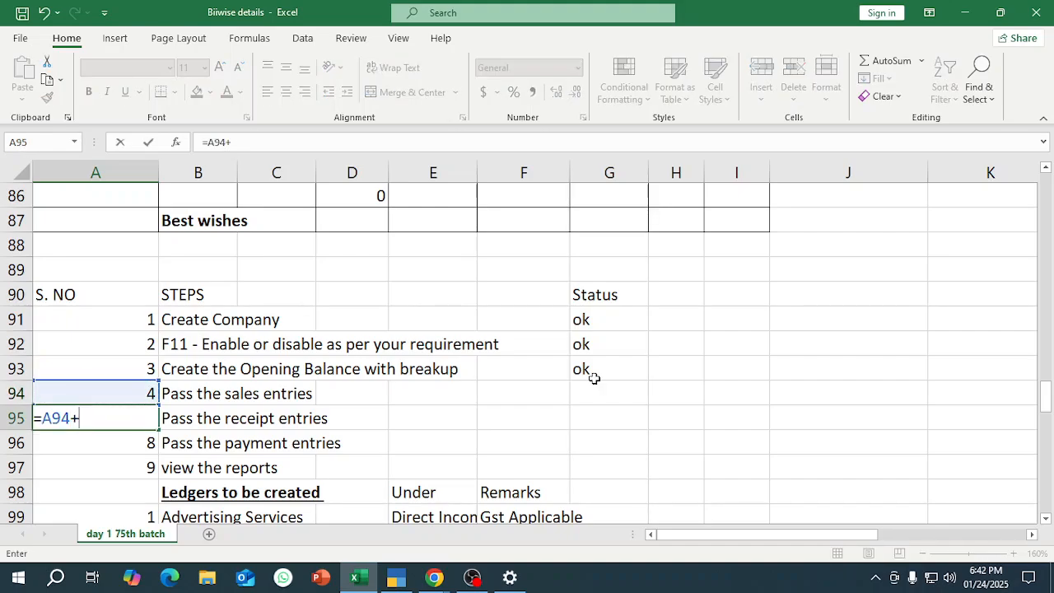
{"action": "key", "text": "Return"}
Copy the numbering formula from A95 down to A97.
{"action": "key", "text": "Up"}
{"action": "key", "text": "ctrl+c"}
{"action": "key", "text": "shift+Down"}
{"action": "key", "text": "shift+Down"}
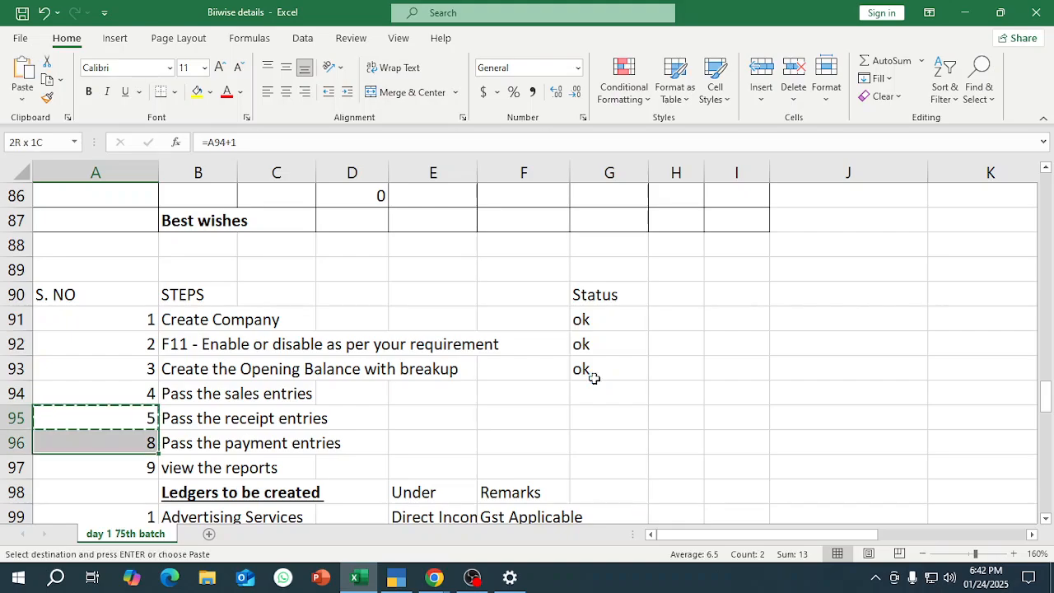
{"action": "key", "text": "ctrl+v"}
{"action": "key", "text": "Escape"}
Insert an entire row above "Pass the sales entries" and enter 4 as its serial number in A94.
{"action": "key", "text": "Right"}
{"action": "key", "text": "Up"}
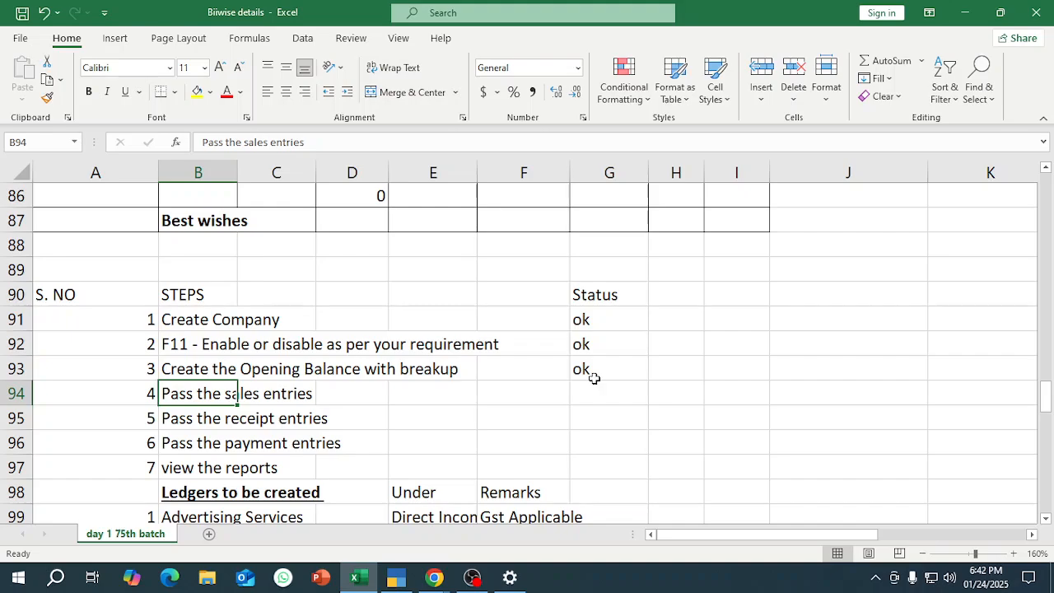
{"action": "key", "text": "Left"}
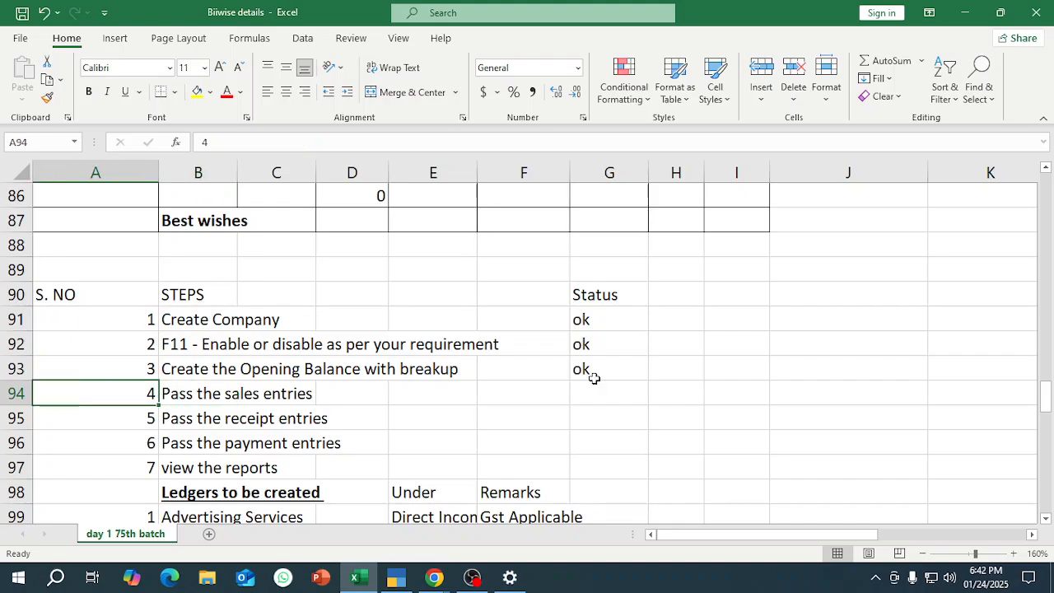
{"action": "key", "text": "ctrl+shift+equal"}
{"action": "key", "text": "alt+r"}
{"action": "key", "text": "Return"}
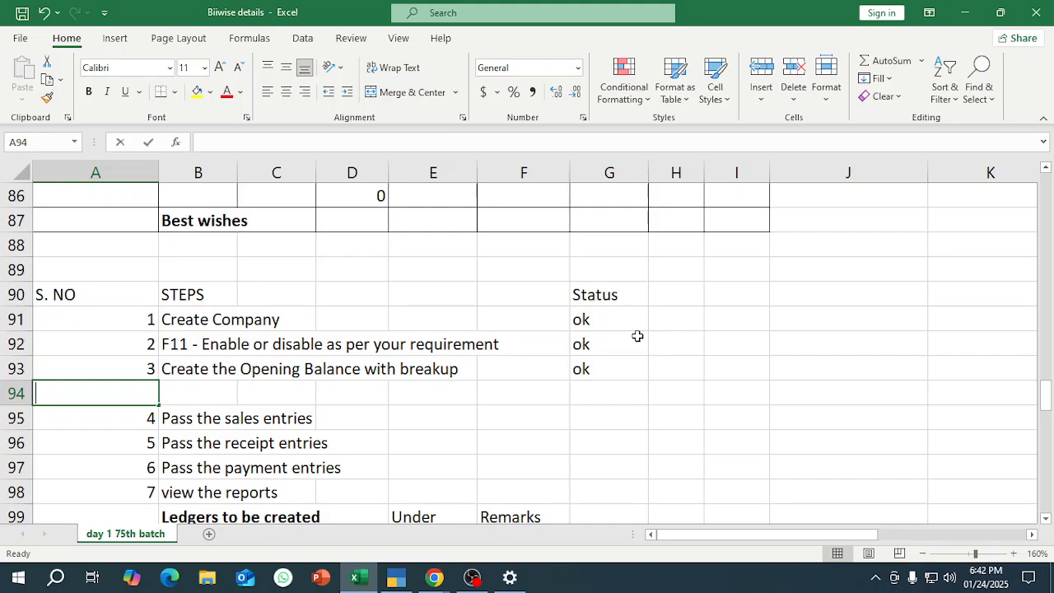
{"action": "type", "text": "4"}
{"action": "key", "text": "Tab"}
Enter "Create the required Ledger for sales" as the step description in B94.
{"action": "type", "text": "Create "}
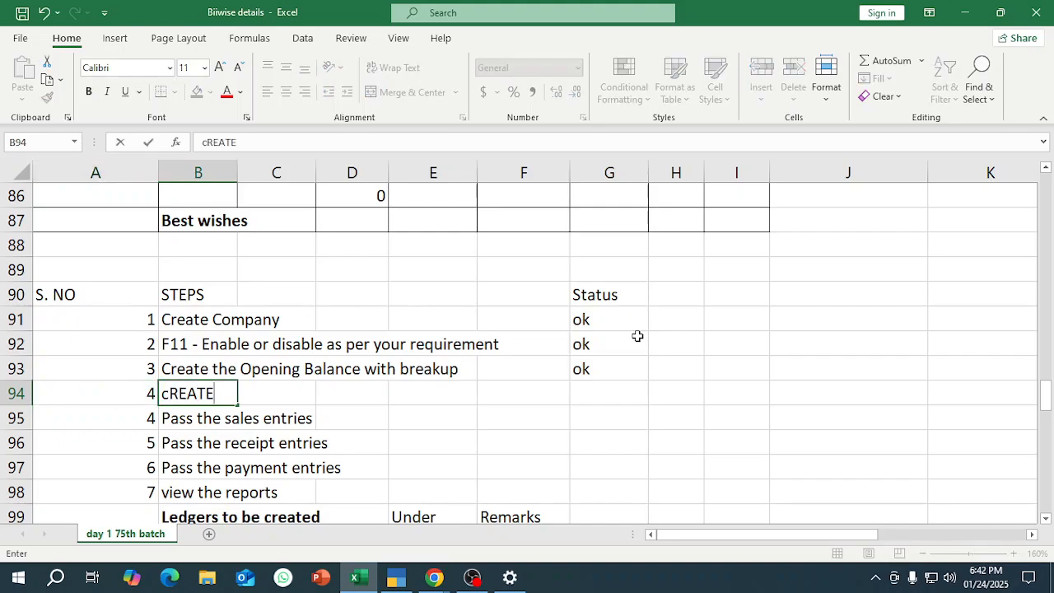
{"action": "type", "text": "the"}
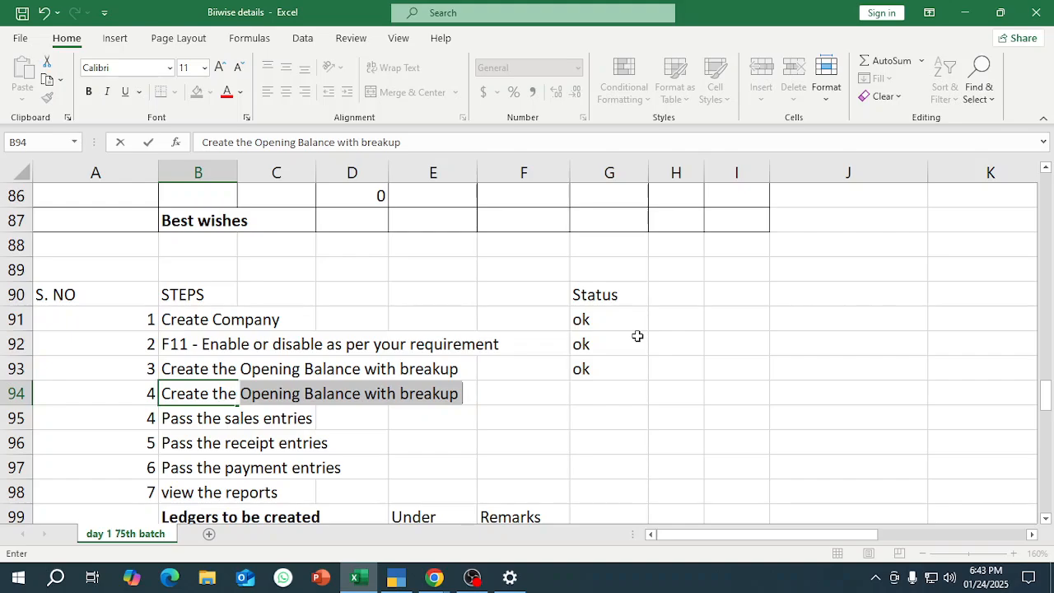
{"action": "type", "text": " required "}
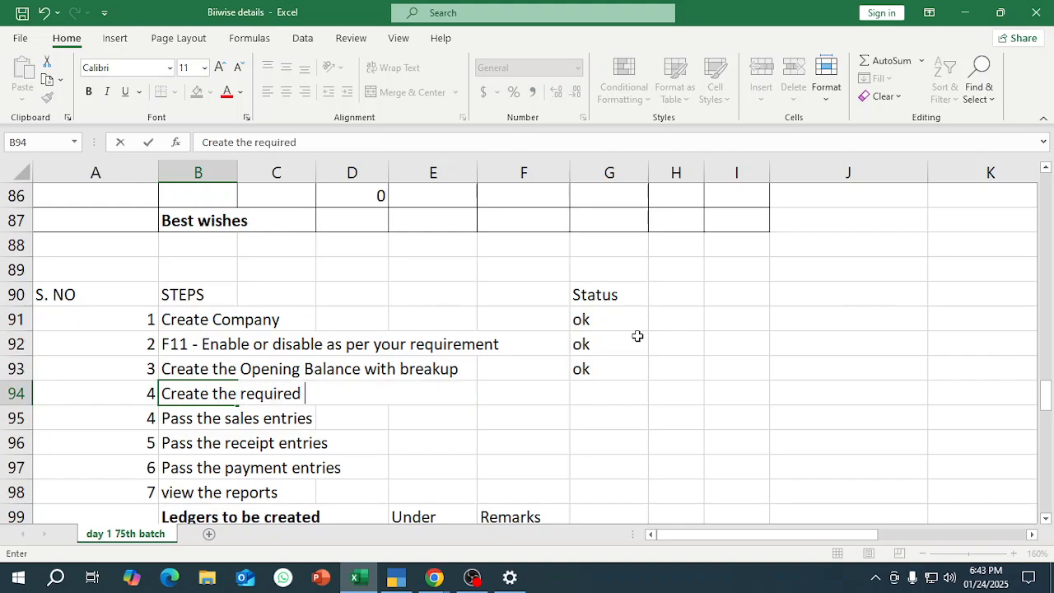
{"action": "type", "text": "Ledg"}
{"action": "key", "text": "BackSpace"}
{"action": "type", "text": "dger sor"}
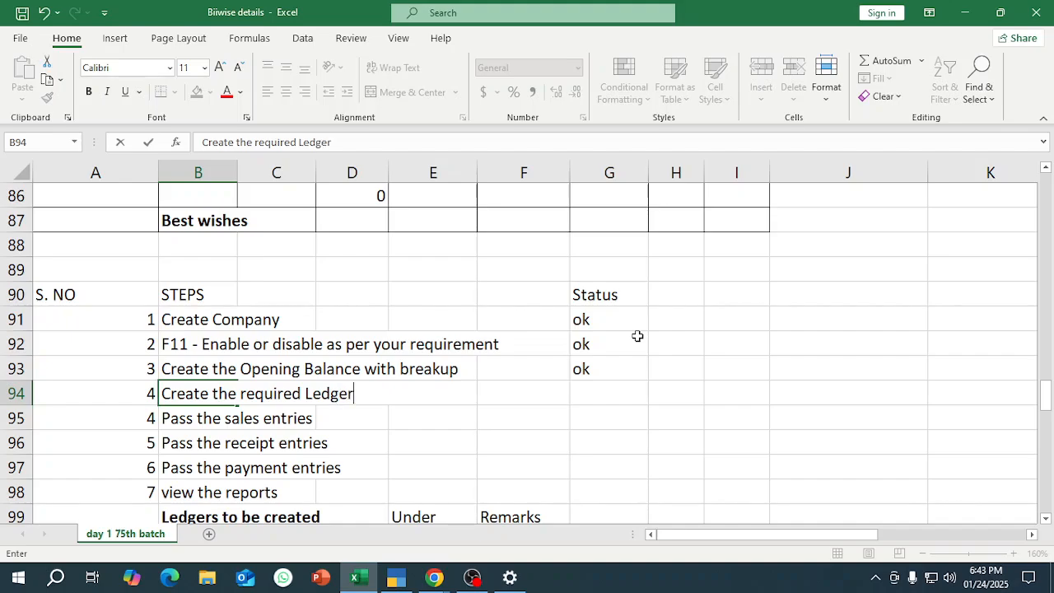
{"action": "key", "text": "BackSpace"}
{"action": "key", "text": "BackSpace"}
{"action": "key", "text": "BackSpace"}
{"action": "type", "text": "for sale34s"}
{"action": "key", "text": "BackSpace"}
{"action": "key", "text": "BackSpace"}
{"action": "type", "text": "e"}
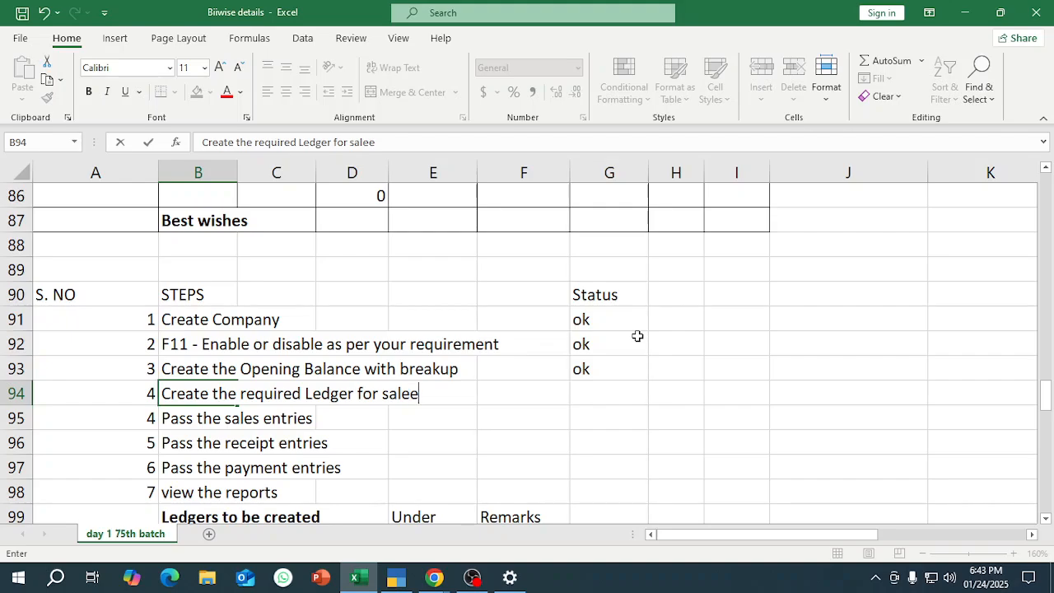
{"action": "key", "text": "Return"}
Delete the entire "PNB A/c" row from the list of ledgers to be created.
{"action": "scroll", "coordinate": [489, 233], "scroll_direction": "down", "scroll_amount": 3}
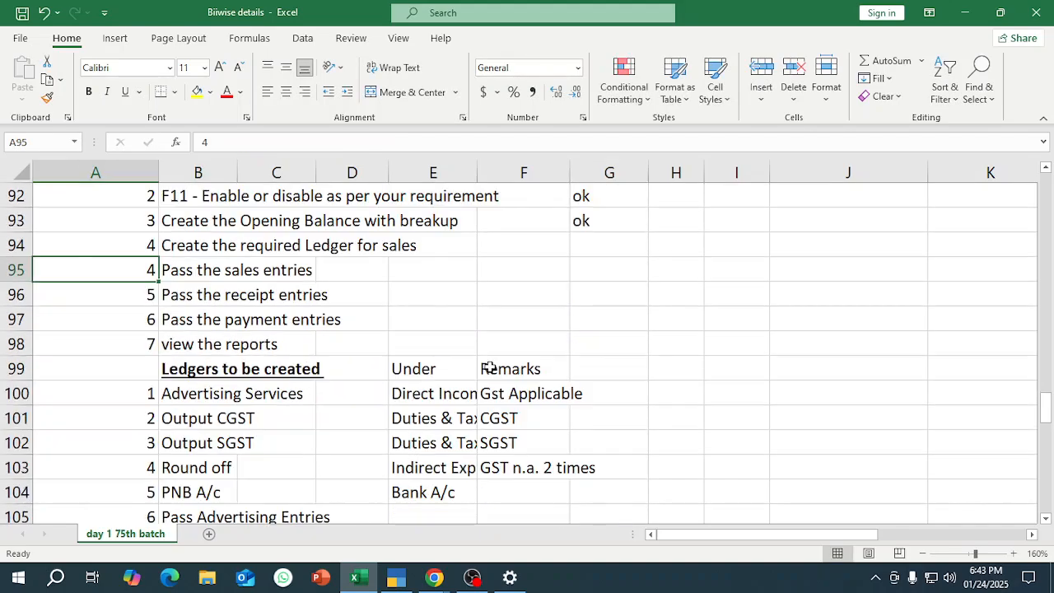
{"action": "left_click", "coordinate": [250, 316]}
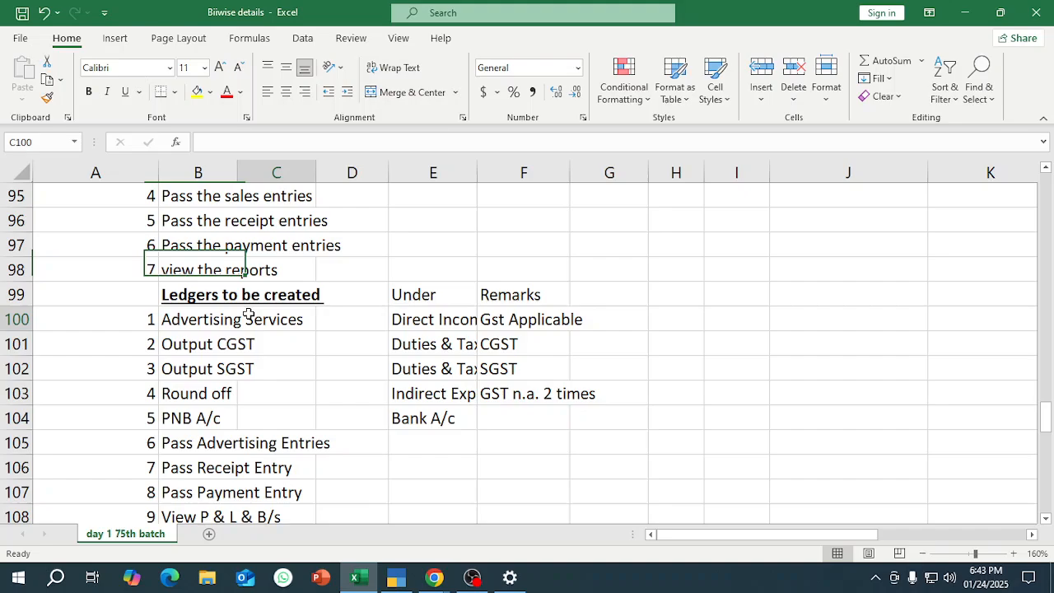
{"action": "left_click", "coordinate": [206, 321]}
{"action": "key", "text": "Down"}
{"action": "key", "text": "Down"}
{"action": "key", "text": "Down"}
{"action": "key", "text": "Down"}
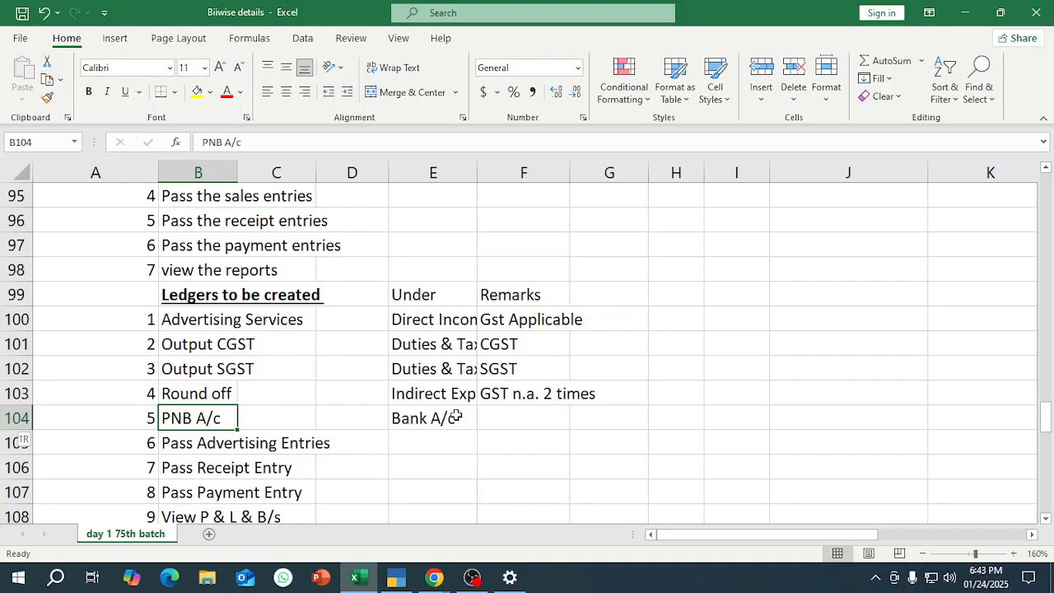
{"action": "key", "text": "shift+space"}
{"action": "key", "text": "ctrl+minus"}
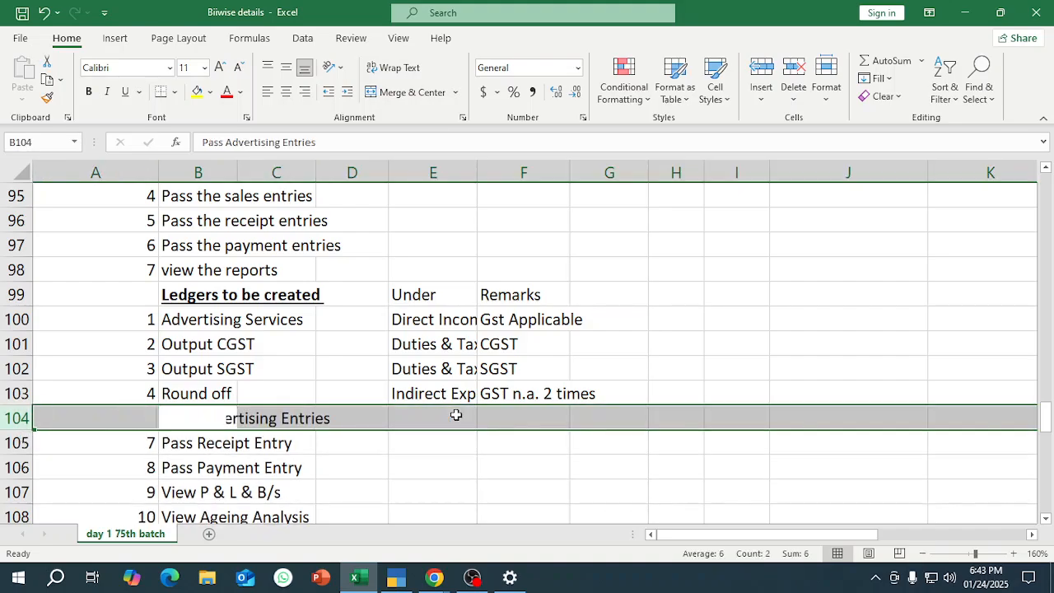
Renumber the rows from "Pass Advertising Entries" to "View Ageing Analysis" as 5 to 9 in A104:A108.
{"action": "key", "text": "Up"}
{"action": "key", "text": "Down"}
{"action": "key", "text": "Left"}
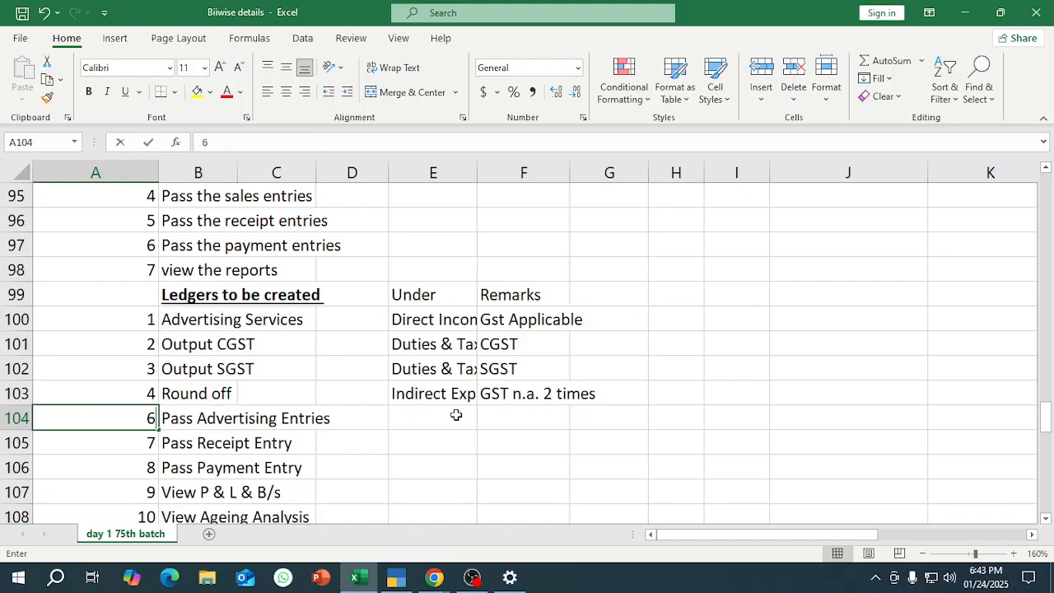
{"action": "type", "text": "5"}
{"action": "key", "text": "Return"}
{"action": "type", "text": "6"}
{"action": "key", "text": "Return"}
{"action": "type", "text": "7"}
{"action": "key", "text": "Return"}
{"action": "type", "text": "8"}
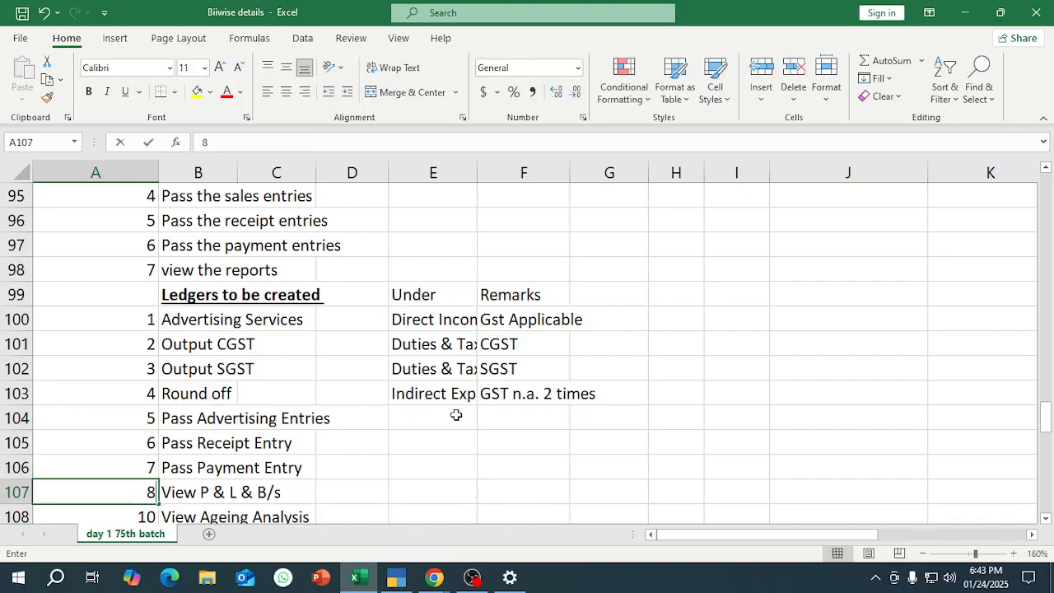
{"action": "key", "text": "Return"}
{"action": "type", "text": "9"}
{"action": "key", "text": "Return"}
Select "Advertising Services" in the ledger list, then switch to TallyPrime and start a new ledger named ADVERTISING SERVICES.
{"action": "key", "text": "Up"}
{"action": "key", "text": "Up"}
{"action": "key", "text": "Up"}
{"action": "key", "text": "Up"}
{"action": "key", "text": "Up"}
{"action": "key", "text": "Up"}
{"action": "key", "text": "Up"}
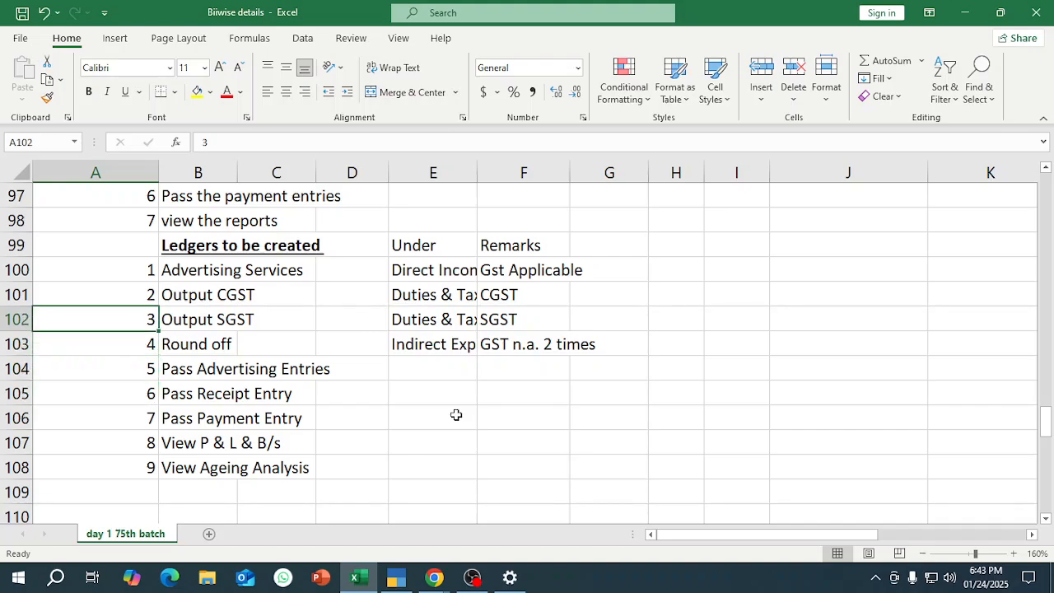
{"action": "key", "text": "Up"}
{"action": "key", "text": "Right"}
{"action": "key", "text": "Up"}
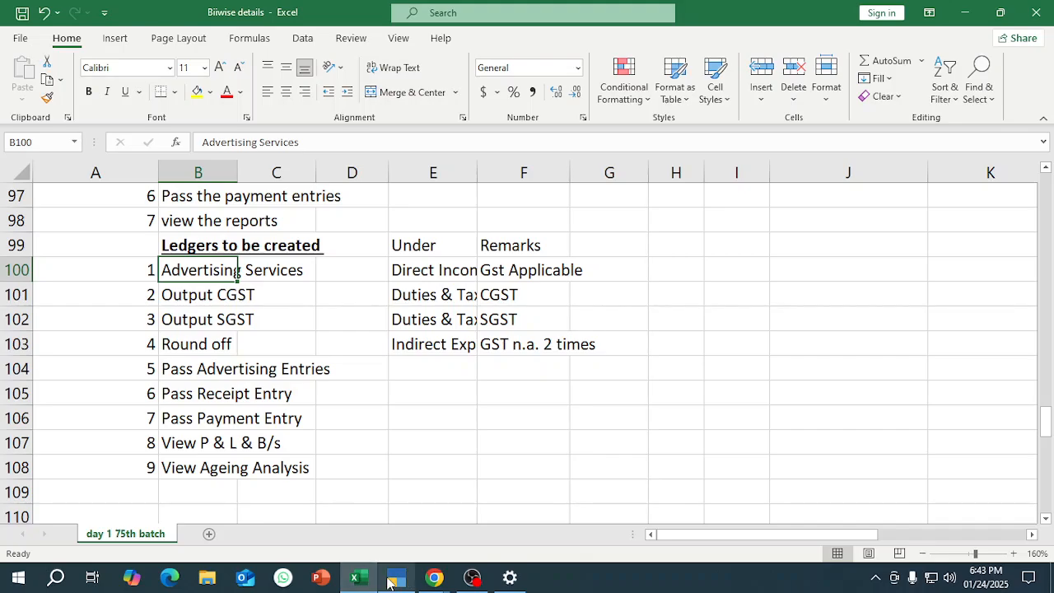
{"action": "mouse_move", "coordinate": [396, 577]}
{"action": "left_click", "coordinate": [389, 526]}
{"action": "key", "text": "Return"}
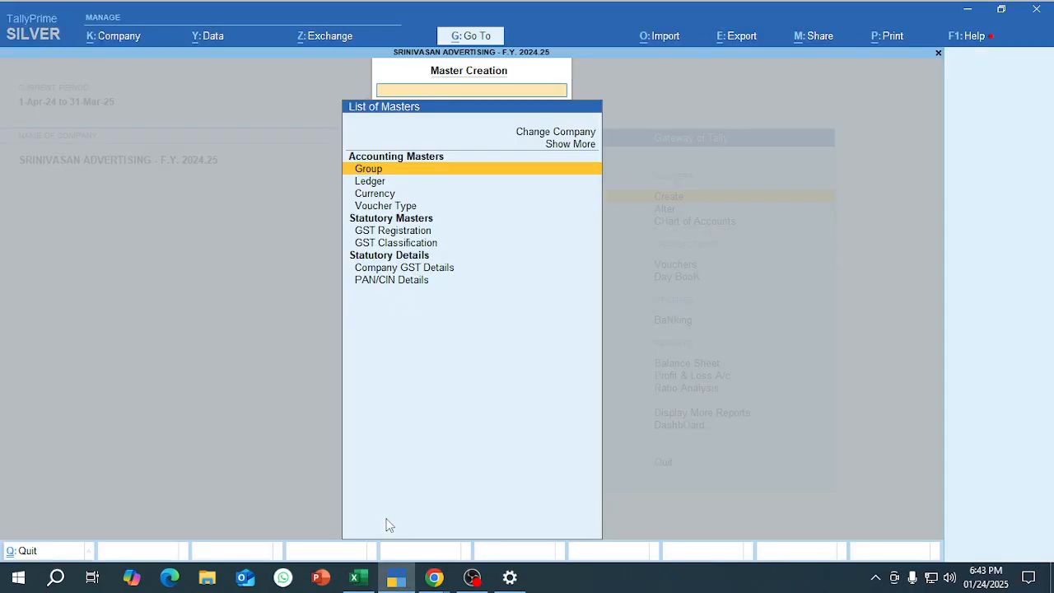
{"action": "key", "text": "Down"}
{"action": "key", "text": "Return"}
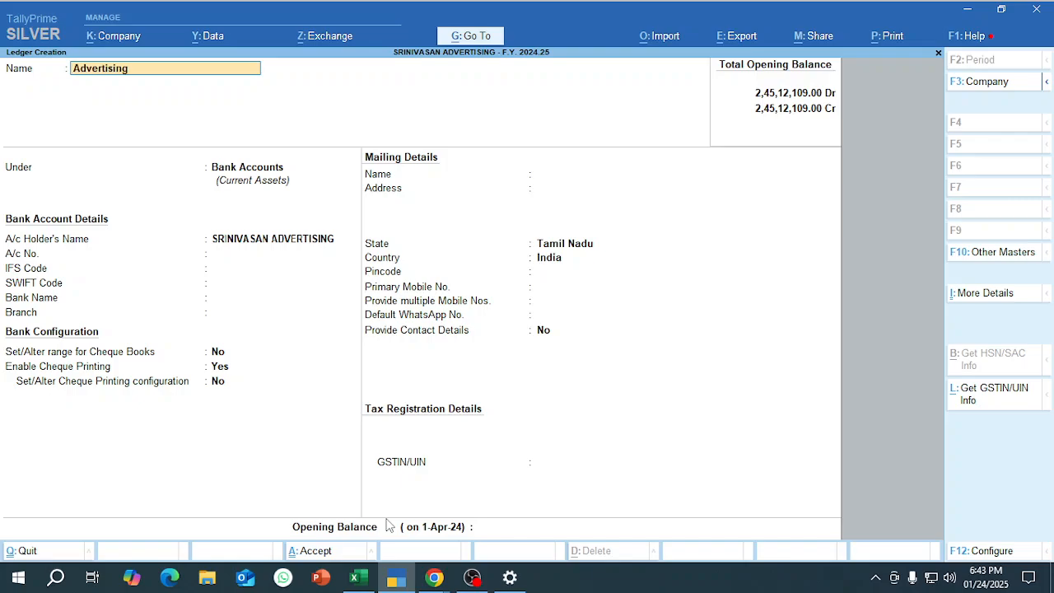
{"action": "key", "text": "Escape"}
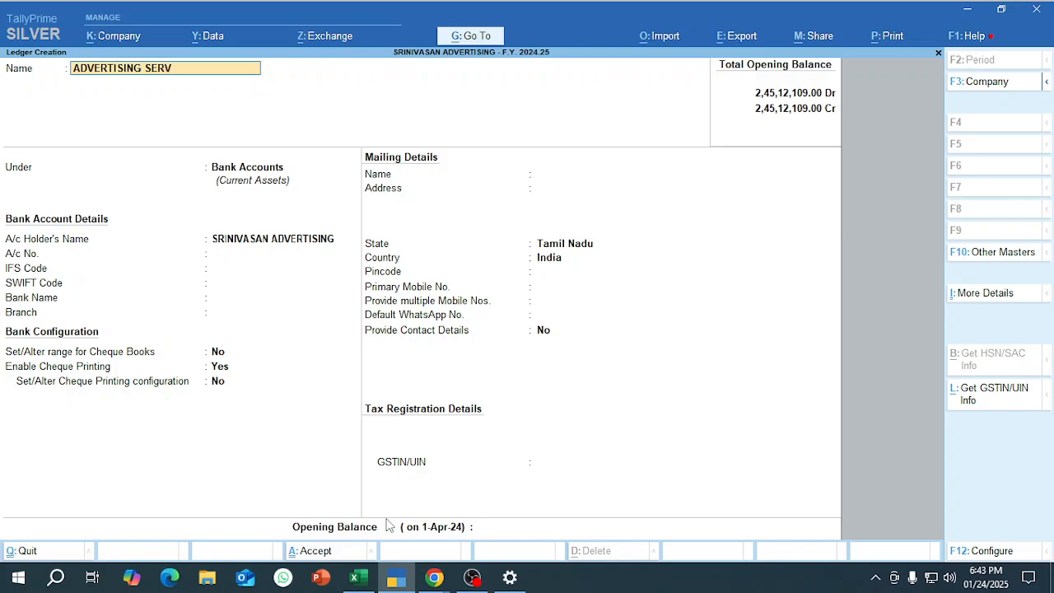
{"action": "key", "text": "Return"}
Place the ledger under Direct Incomes, keep GST applicable, and choose Specify Details Here for its HSN/SAC details.
{"action": "type", "text": "DIRE"}
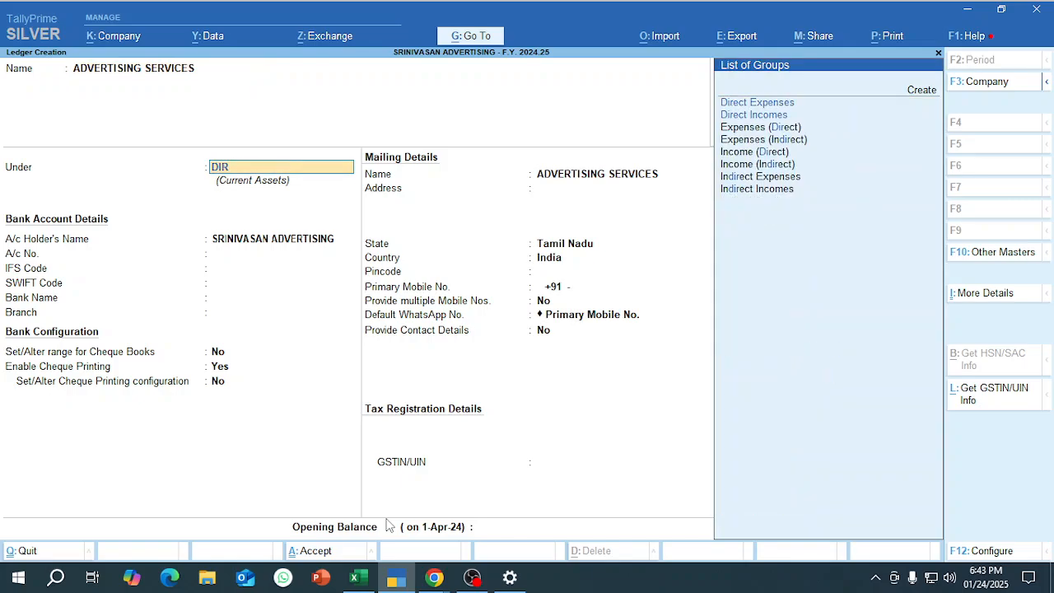
{"action": "key", "text": "Down"}
{"action": "key", "text": "Return"}
{"action": "key", "text": "Return"}
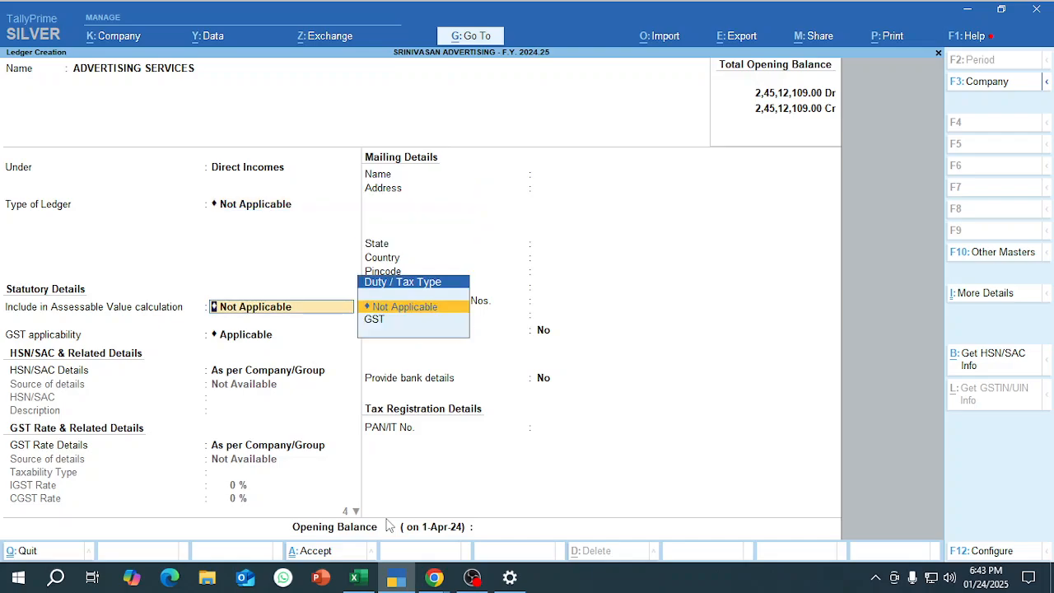
{"action": "key", "text": "Return"}
{"action": "key", "text": "Return"}
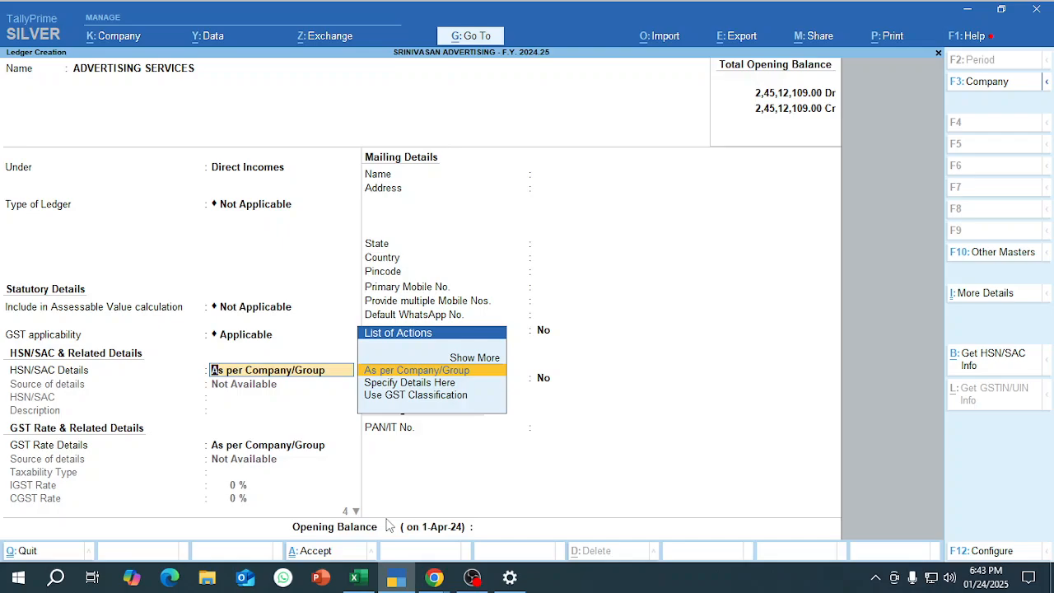
{"action": "key", "text": "Down"}
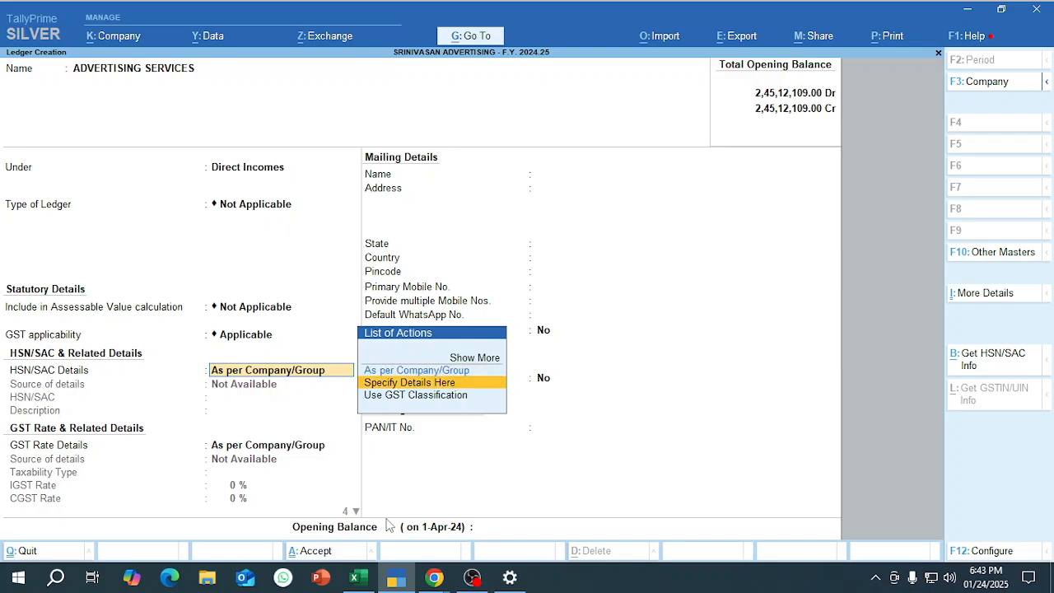
{"action": "key", "text": "Return"}
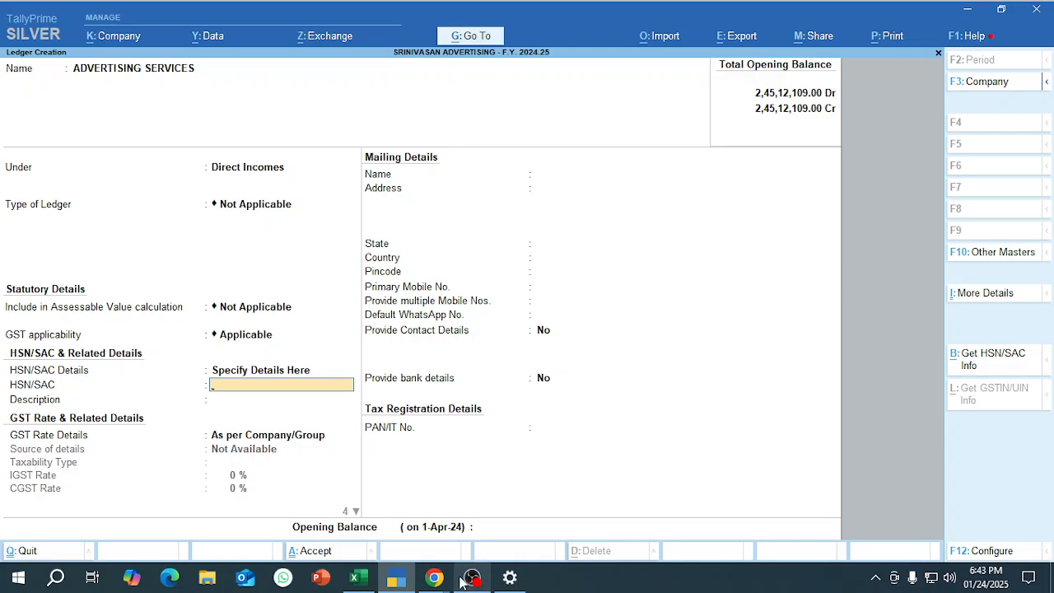
Switch to Chrome, search Google in a new tab for "HSN CODE AND tax rate for advertising services" and highlight the advertising services SAC code.
{"action": "left_click", "coordinate": [434, 577]}
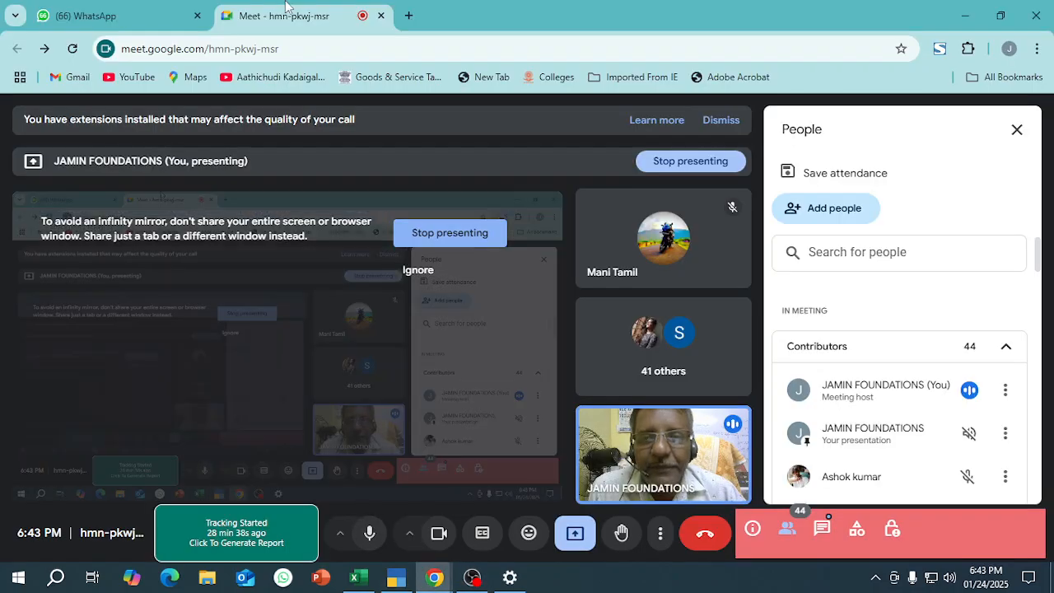
{"action": "left_click", "coordinate": [408, 16]}
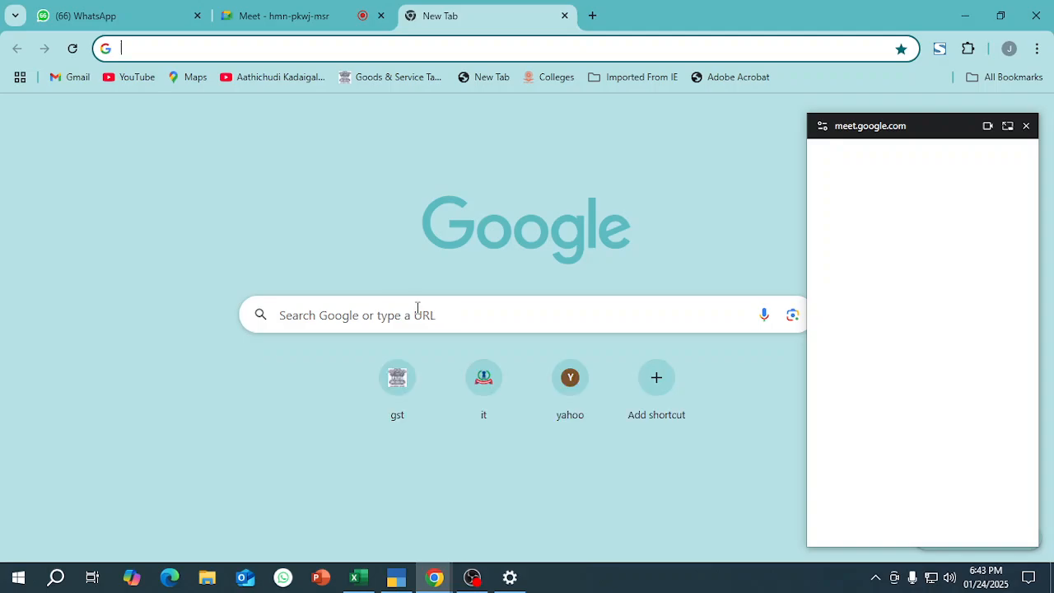
{"action": "left_click", "coordinate": [416, 306]}
{"action": "type", "text": "HSN CODE AND"}
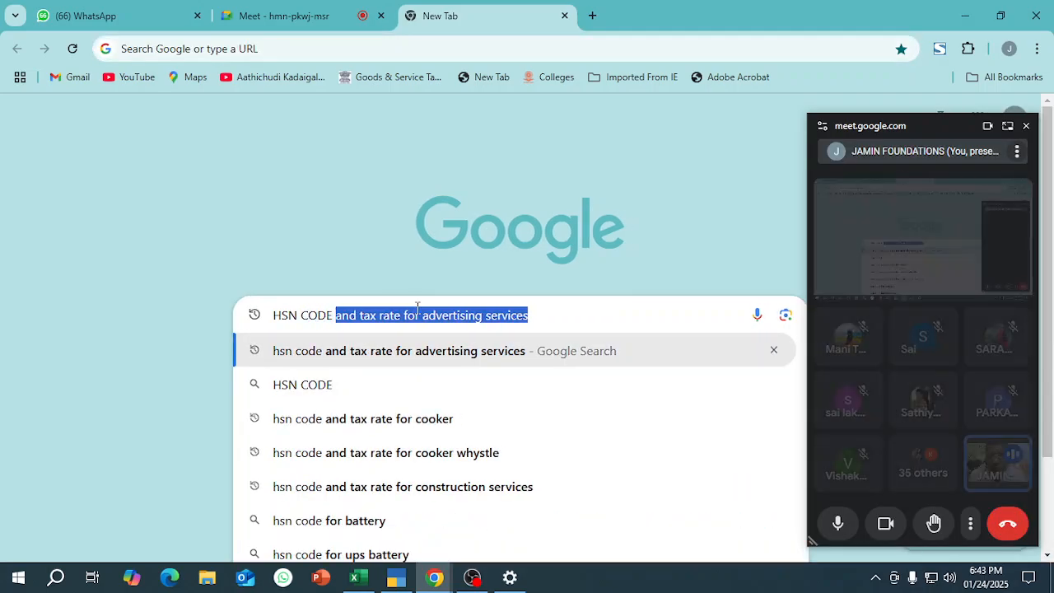
{"action": "left_click", "coordinate": [550, 313]}
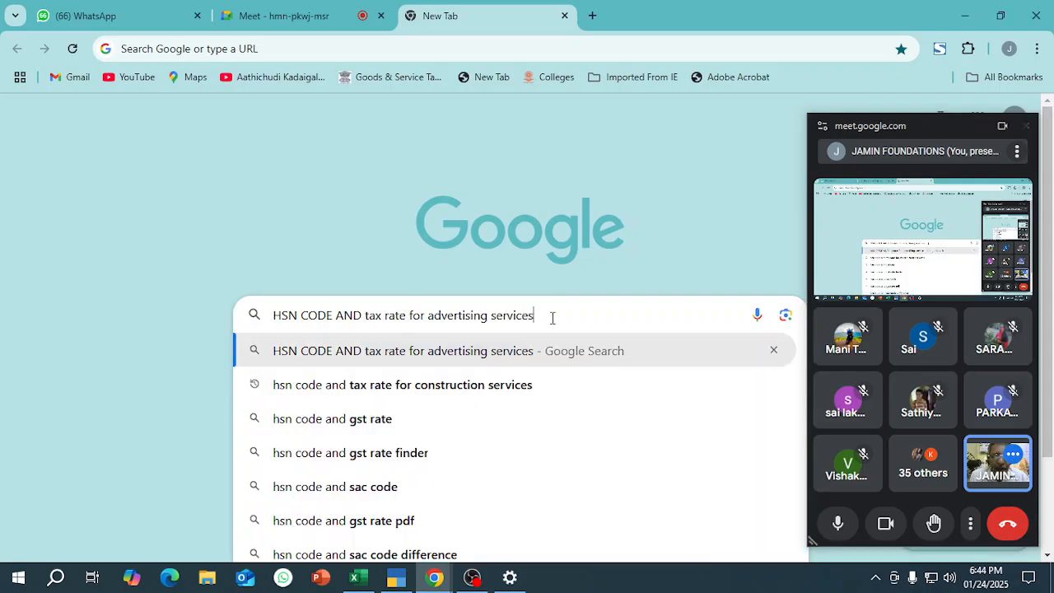
{"action": "key", "text": "Return"}
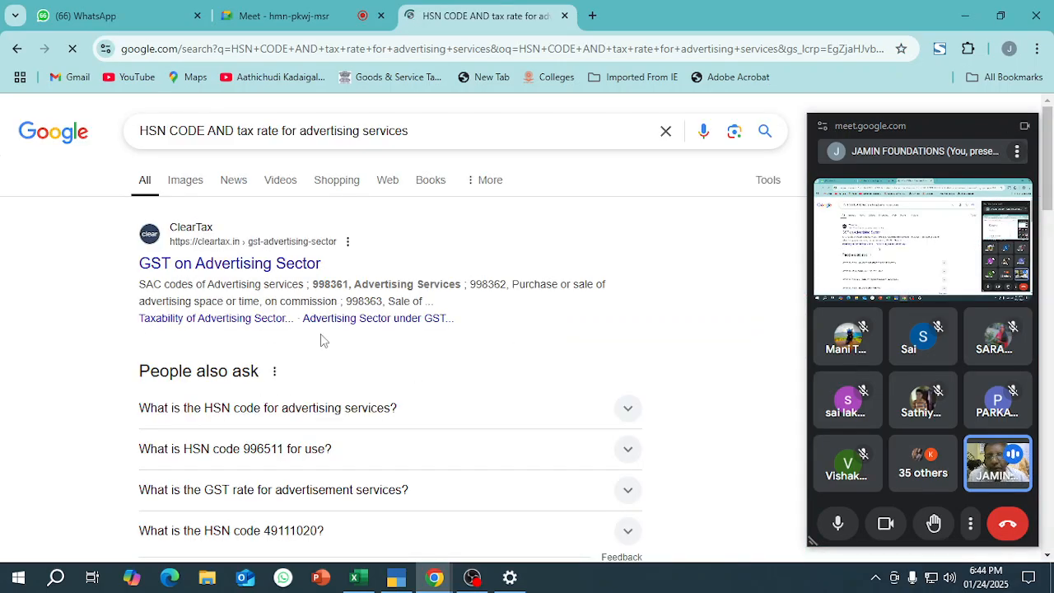
{"action": "double_click", "coordinate": [325, 284]}
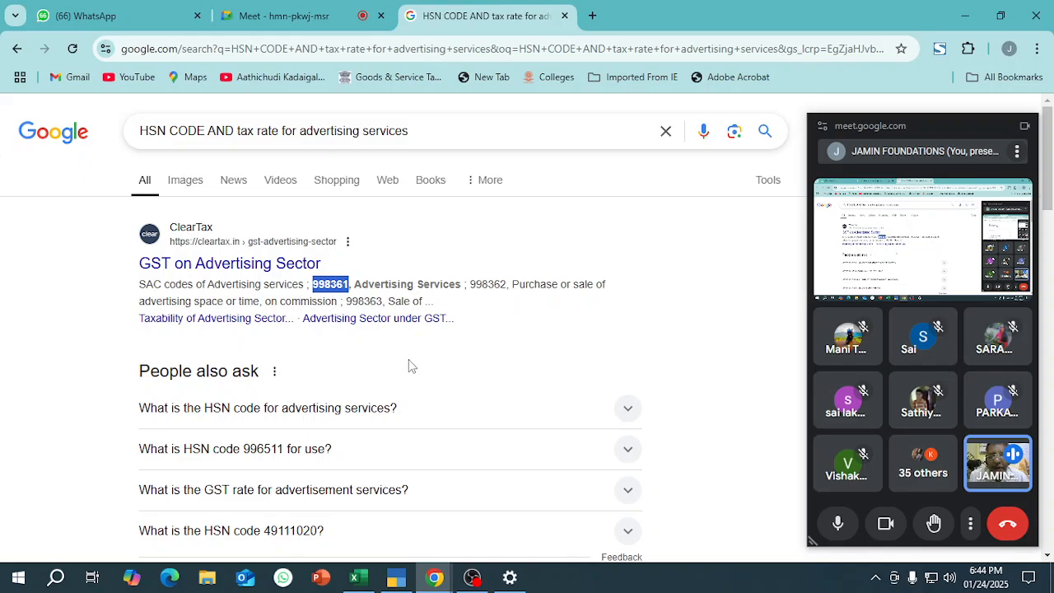
Return to TallyPrime and enter HSN/SAC 998361 with the description ADV. SERVICES for the ledger.
{"action": "mouse_move", "coordinate": [397, 576]}
{"action": "left_click", "coordinate": [387, 517]}
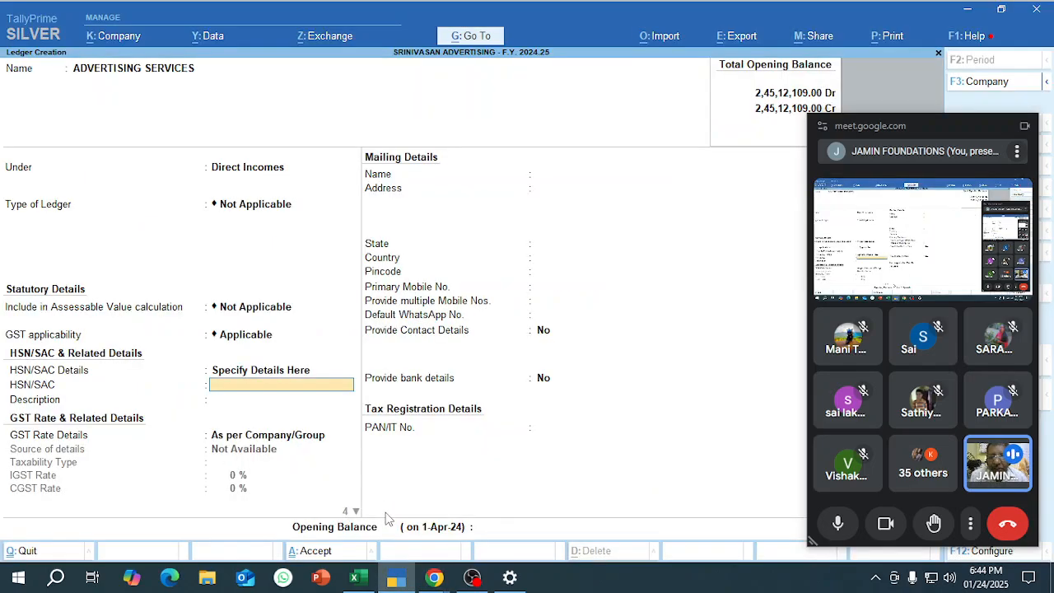
{"action": "key", "text": "Return"}
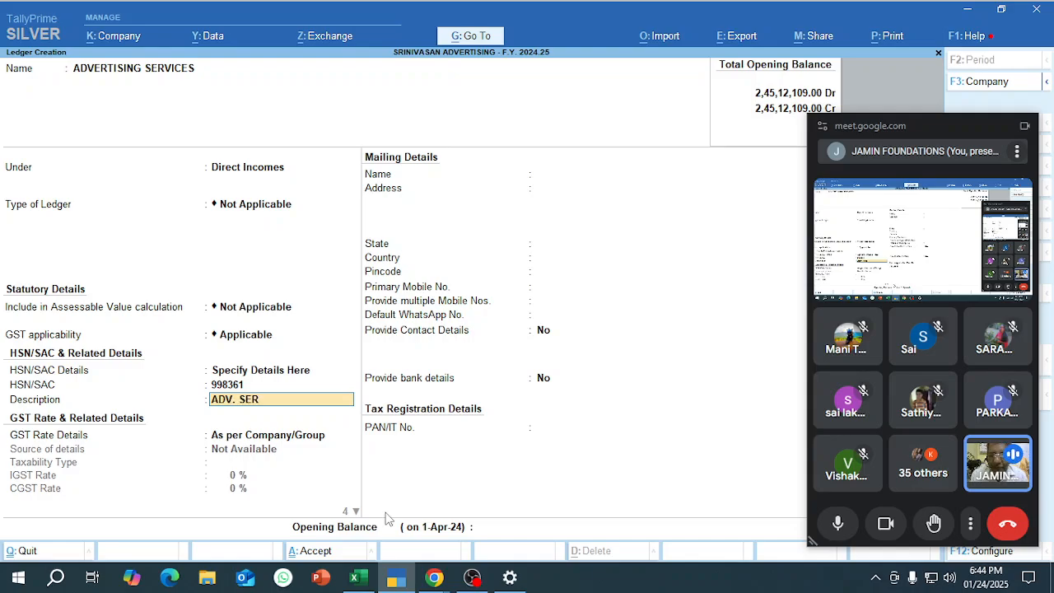
{"action": "key", "text": "Return"}
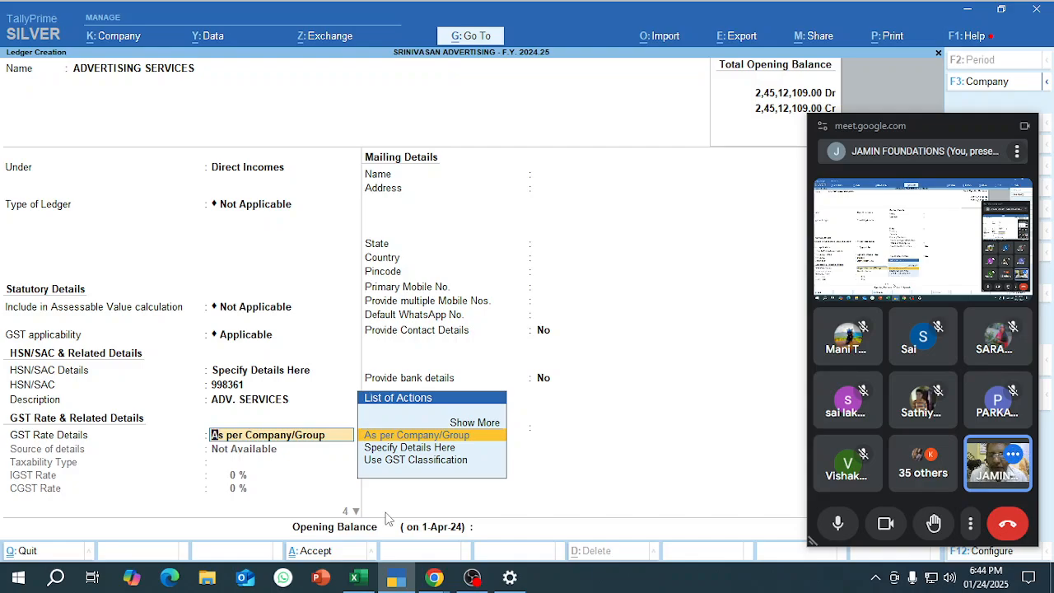
Specify the ledger's GST rate details here as Taxable with IGST 18%, CGST 9% and SGST/UTGST 9%.
{"action": "key", "text": "Down"}
{"action": "key", "text": "Return"}
{"action": "key", "text": "Return"}
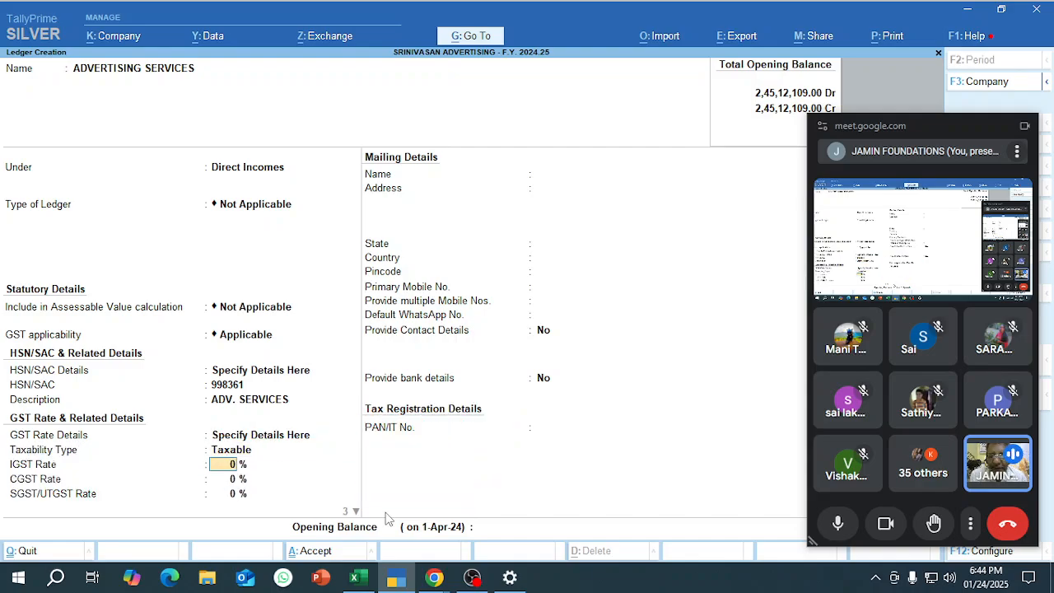
Save the ledger with reverse charge No, input tax credit Yes and supply type Services, and close the floating Meet window.
{"action": "key", "text": "Return"}
{"action": "key", "text": "Return"}
{"action": "key", "text": "Return"}
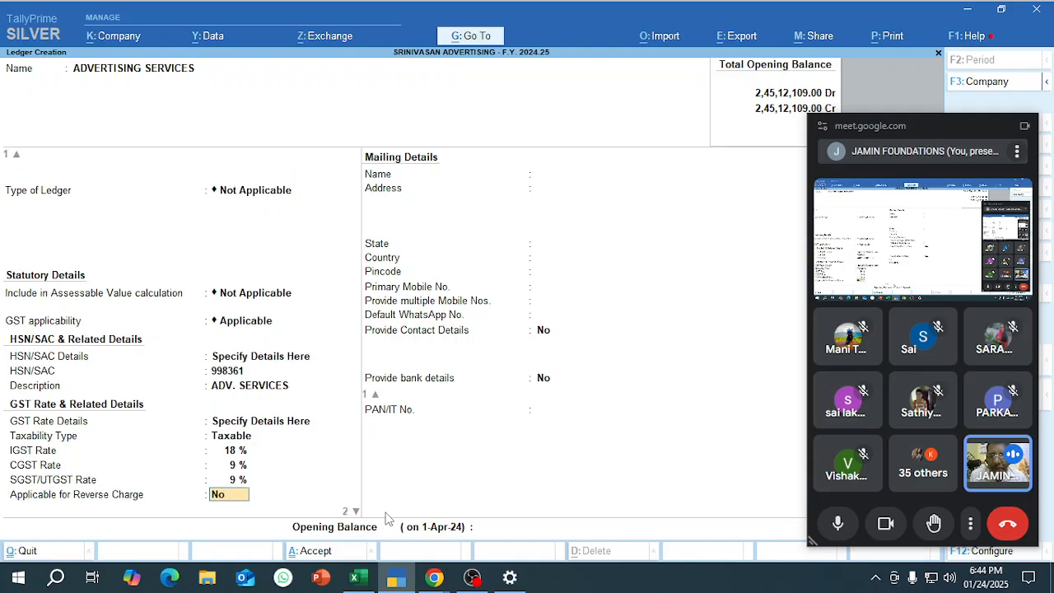
{"action": "key", "text": "Return"}
{"action": "key", "text": "Return"}
{"action": "key", "text": "Return"}
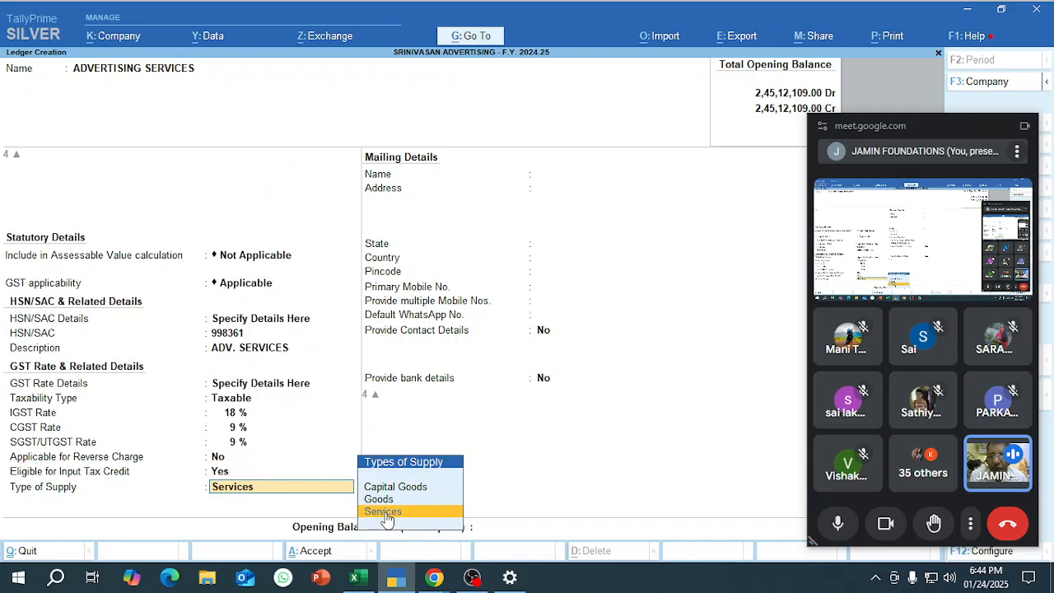
{"action": "key", "text": "Return"}
{"action": "key", "text": "Return"}
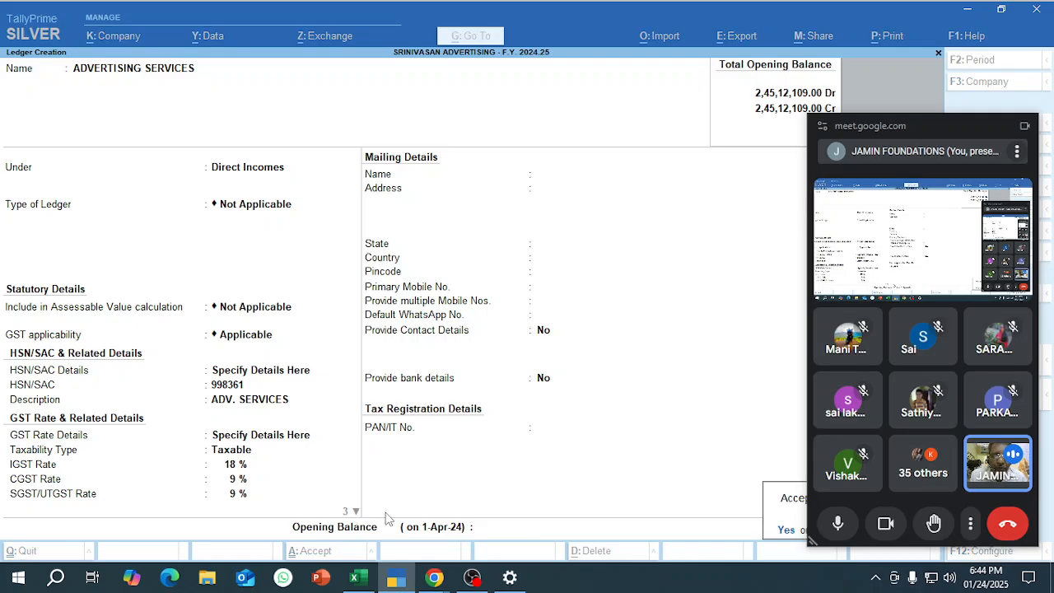
{"action": "key", "text": "Return"}
{"action": "left_click", "coordinate": [1026, 129]}
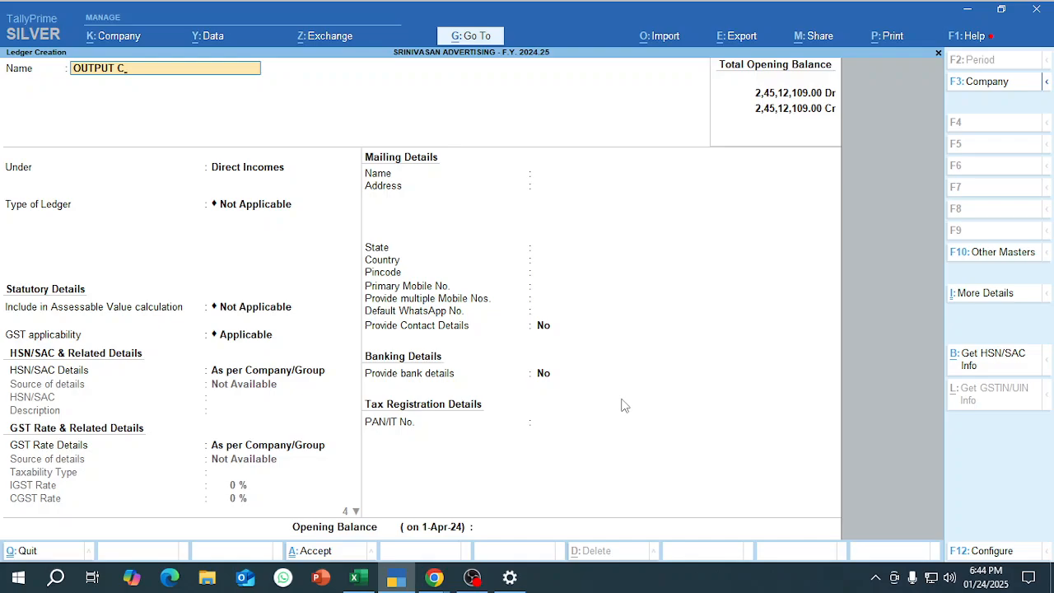
Create the OUTPUT CGST ledger under Duties & Taxes with duty type GST, tax type CGST, 0% calculation and rounding Not Applicable.
{"action": "key", "text": "Return"}
{"action": "type", "text": "du"}
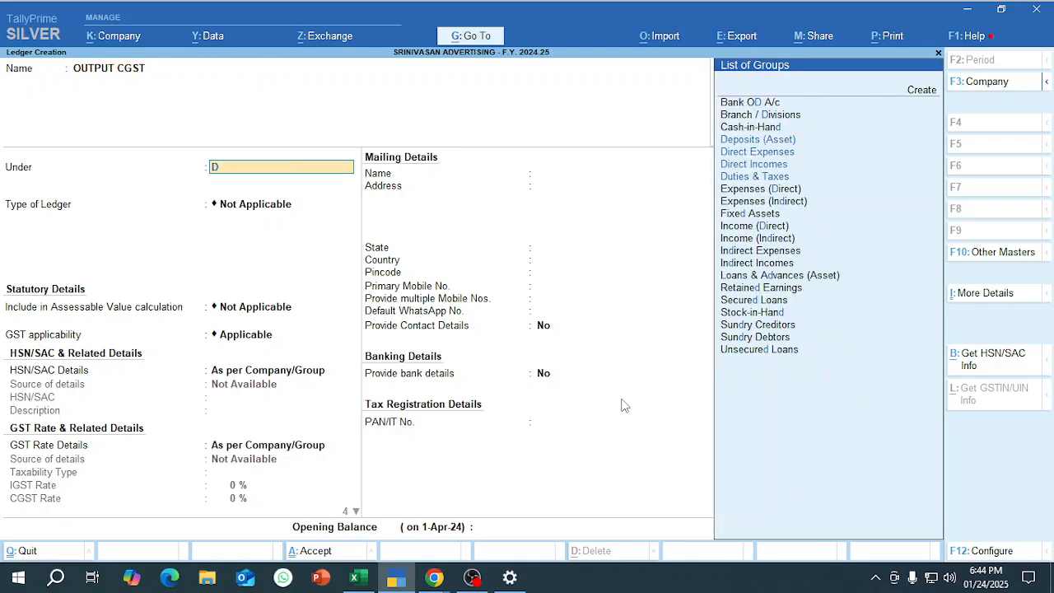
{"action": "key", "text": "Return"}
{"action": "key", "text": "Up"}
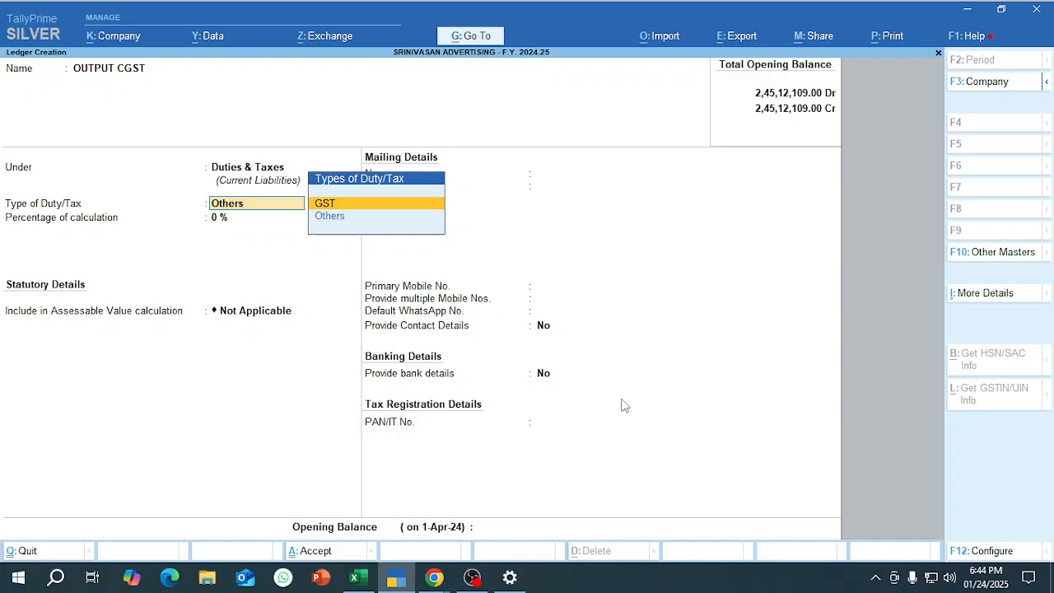
{"action": "key", "text": "Return"}
{"action": "key", "text": "Down"}
{"action": "key", "text": "Return"}
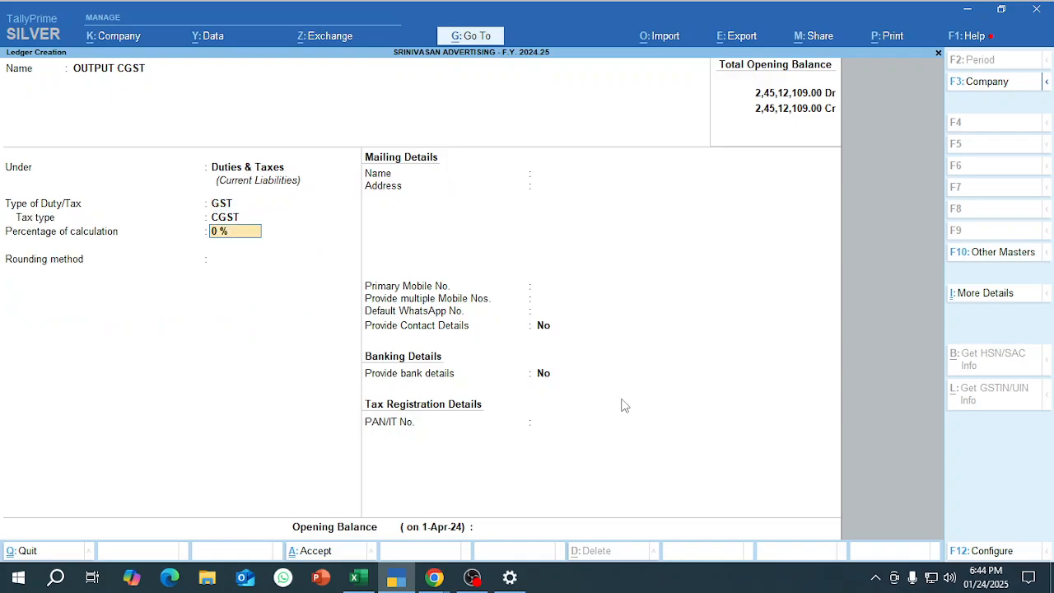
{"action": "key", "text": "Return"}
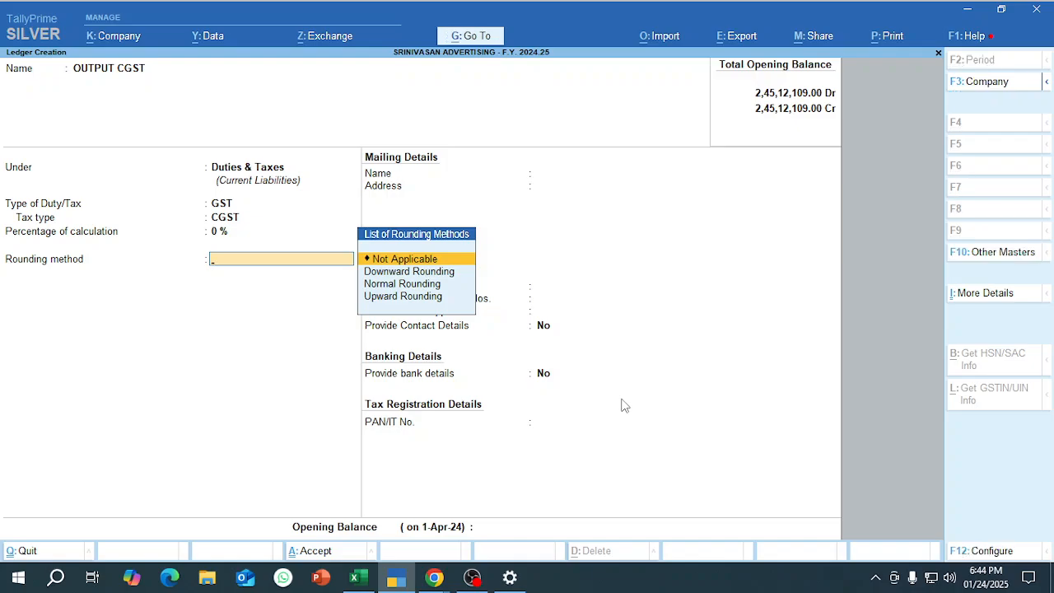
{"action": "key", "text": "Return"}
{"action": "key", "text": "ctrl+a"}
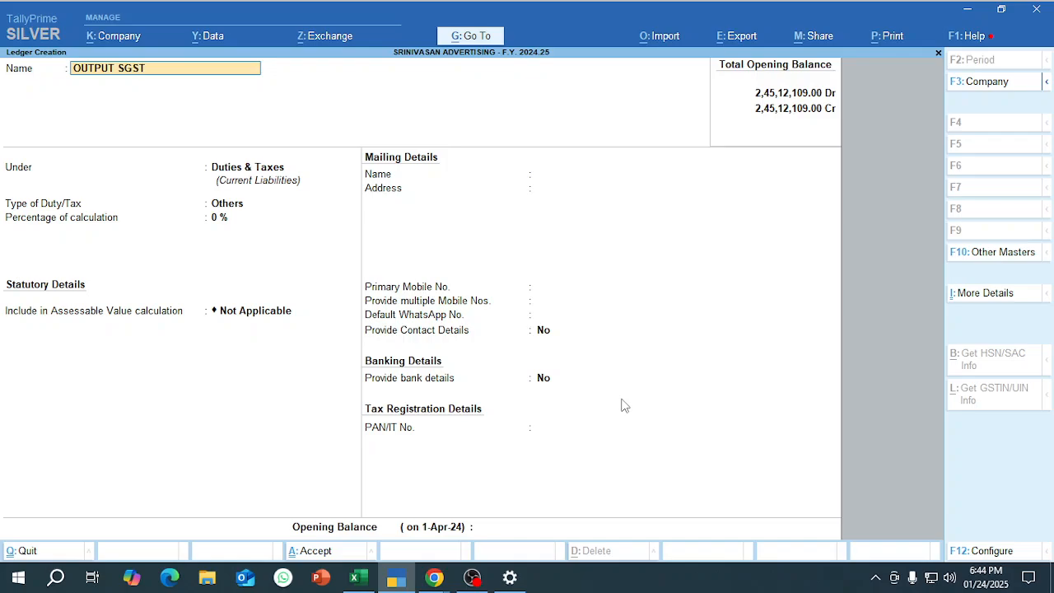
Create the OUTPUT SGST ledger under Duties & Taxes with duty type GST, tax type SGST/UTGST and rounding Not Applicable.
{"action": "type", "text": "OUTPUT SGST"}
{"action": "key", "text": "Return"}
{"action": "key", "text": "Return"}
{"action": "key", "text": "Up"}
{"action": "key", "text": "Return"}
{"action": "key", "text": "Down"}
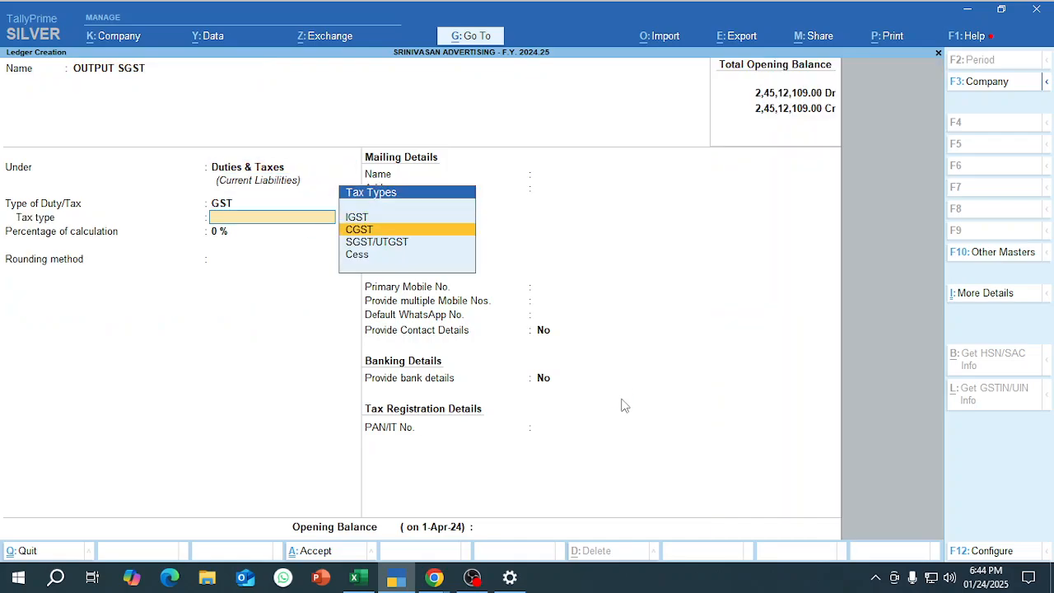
{"action": "key", "text": "Down"}
{"action": "key", "text": "Return"}
{"action": "key", "text": "Return"}
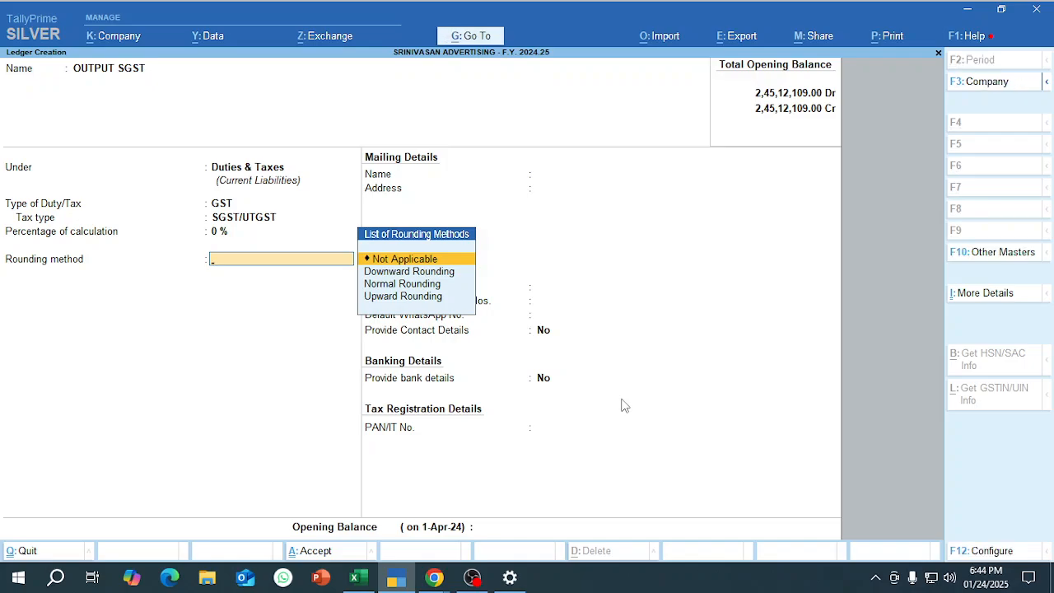
{"action": "key", "text": "Return"}
{"action": "key", "text": "Return"}
{"action": "key", "text": "Return"}
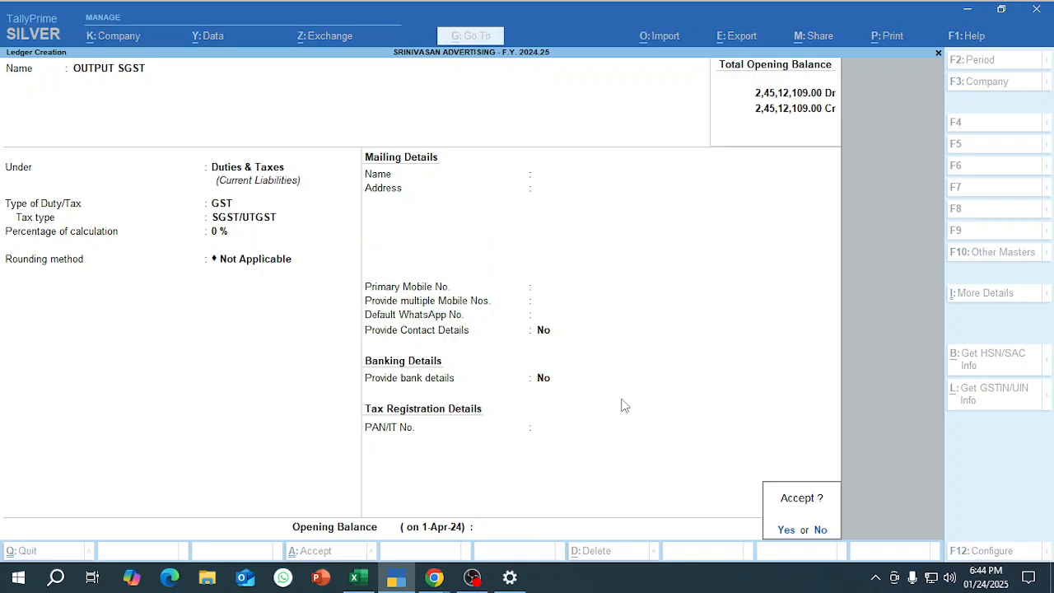
{"action": "key", "text": "Return"}
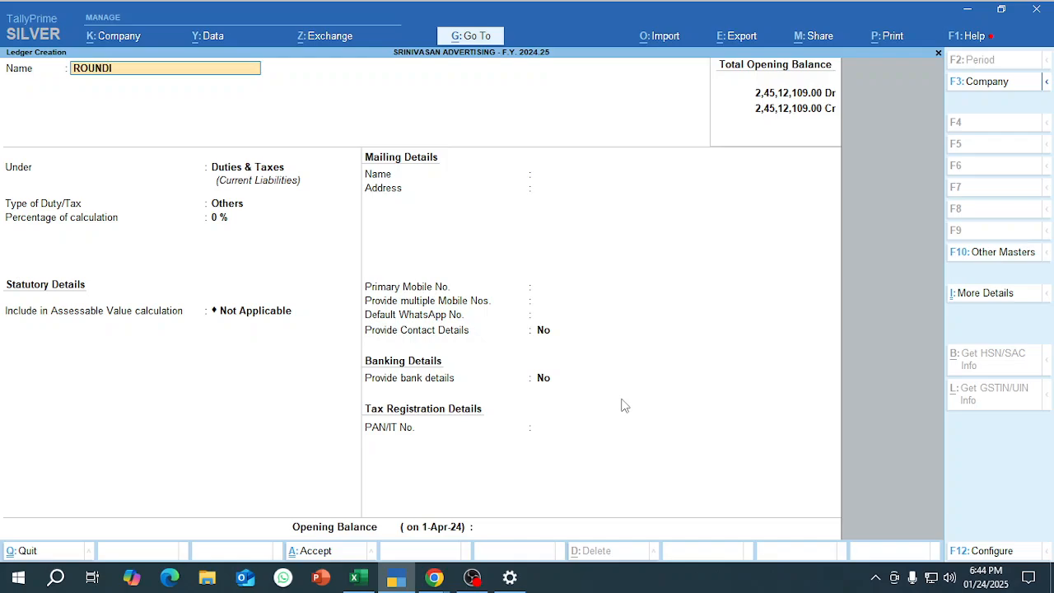
Create the ROUND OFF ledger under Indirect Expenses with assessable value inclusion and GST applicability both Not Applicable.
{"action": "type", "text": "ROUND OFF"}
{"action": "key", "text": "Return"}
{"action": "type", "text": "IND"}
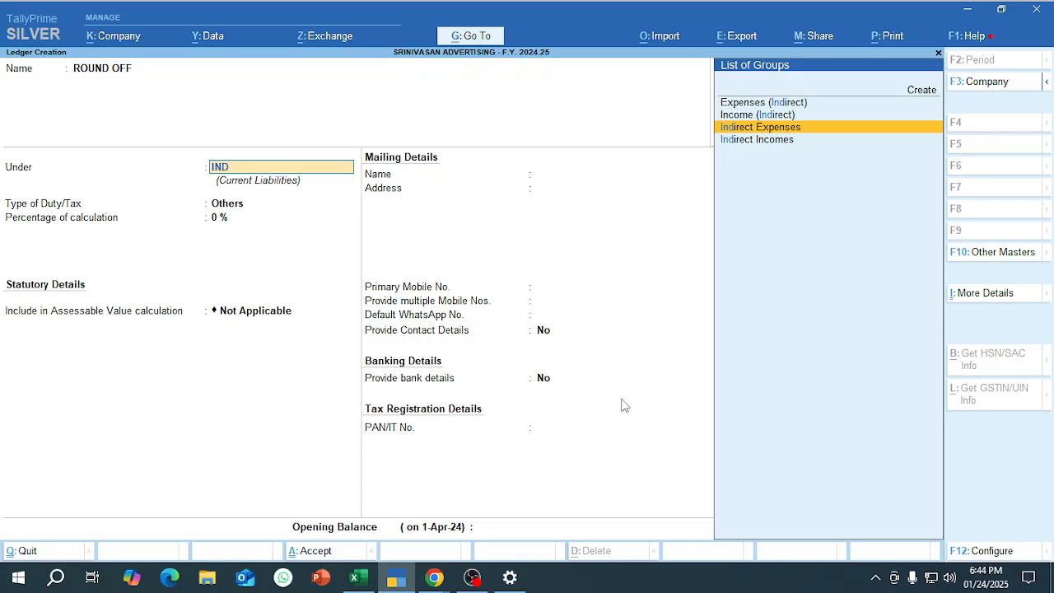
{"action": "key", "text": "Return"}
{"action": "key", "text": "Return"}
{"action": "key", "text": "Return"}
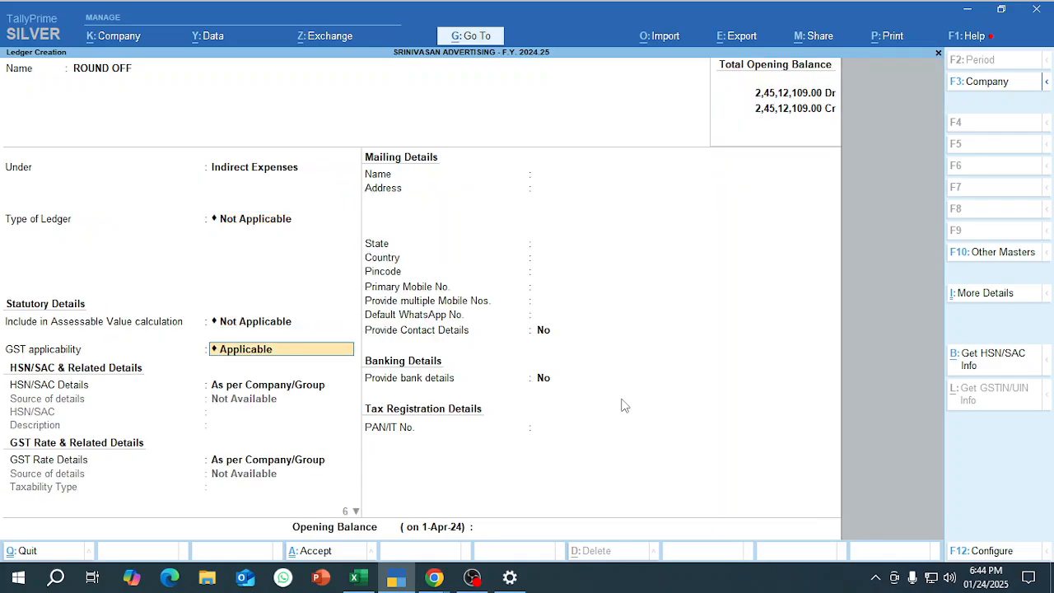
{"action": "key", "text": "Down"}
{"action": "key", "text": "Return"}
{"action": "key", "text": "Return"}
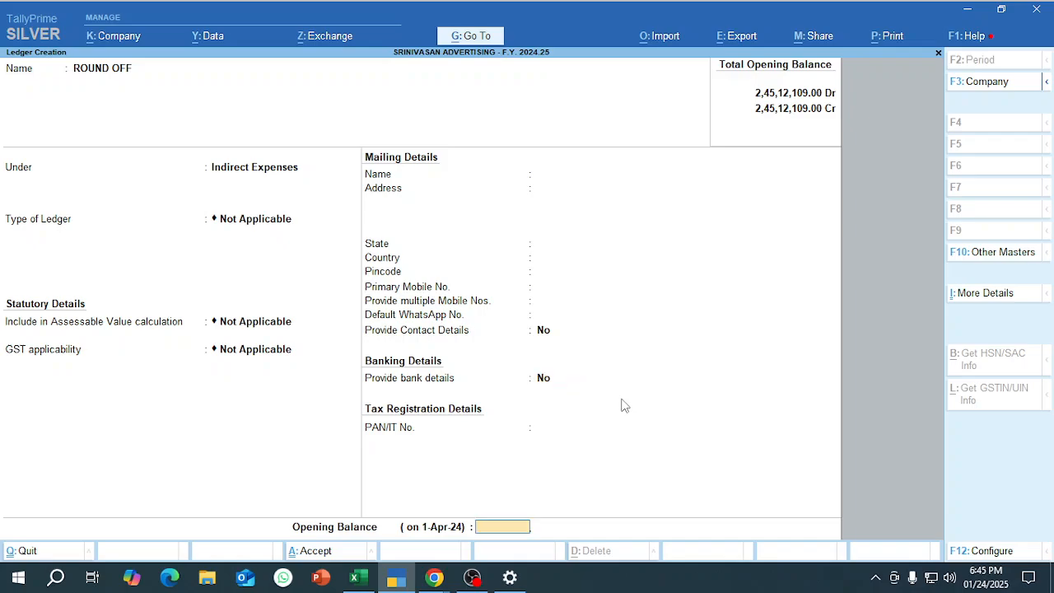
{"action": "key", "text": "Return"}
{"action": "key", "text": "Return"}
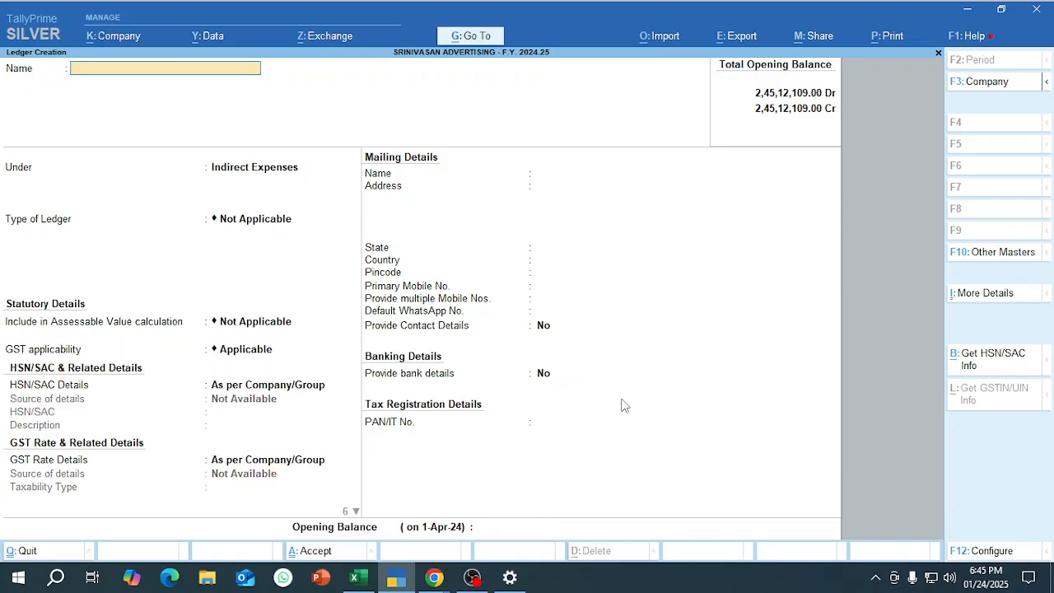
Switch to the Excel checklist and mark the step for creating the required sales ledgers as ok in the Status column.
{"action": "key", "text": "alt+Tab"}
{"action": "key", "text": "alt+Tab"}
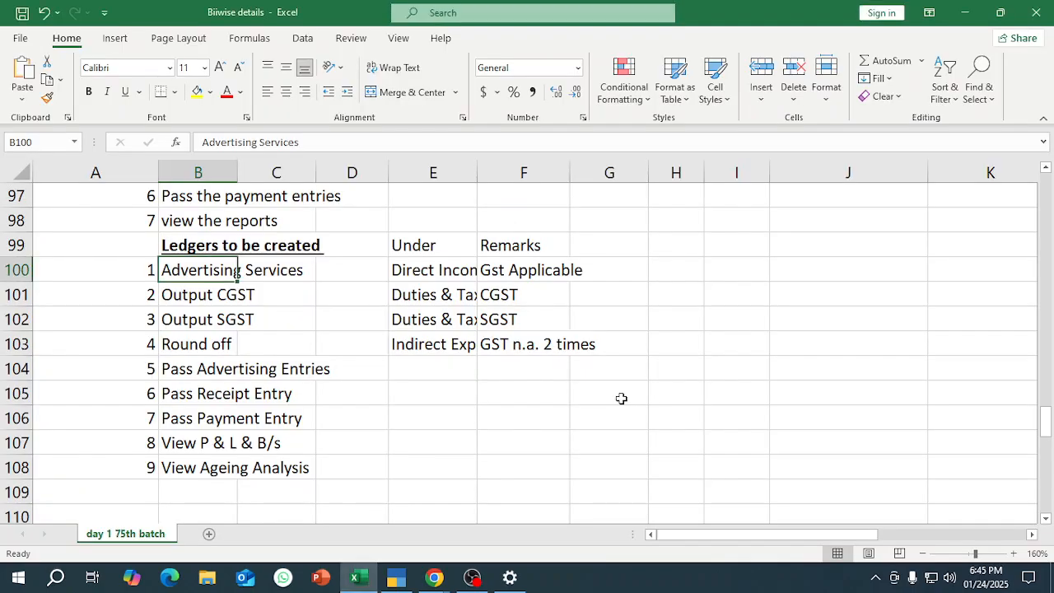
{"action": "scroll", "coordinate": [557, 365], "scroll_direction": "up", "scroll_amount": 2}
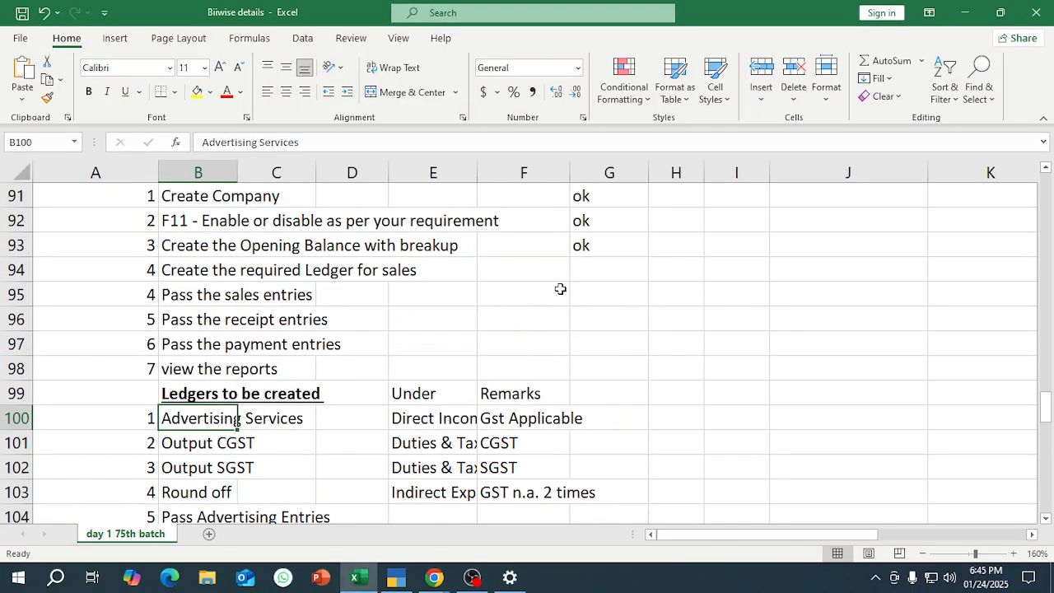
{"action": "left_click", "coordinate": [584, 265]}
{"action": "type", "text": "ok"}
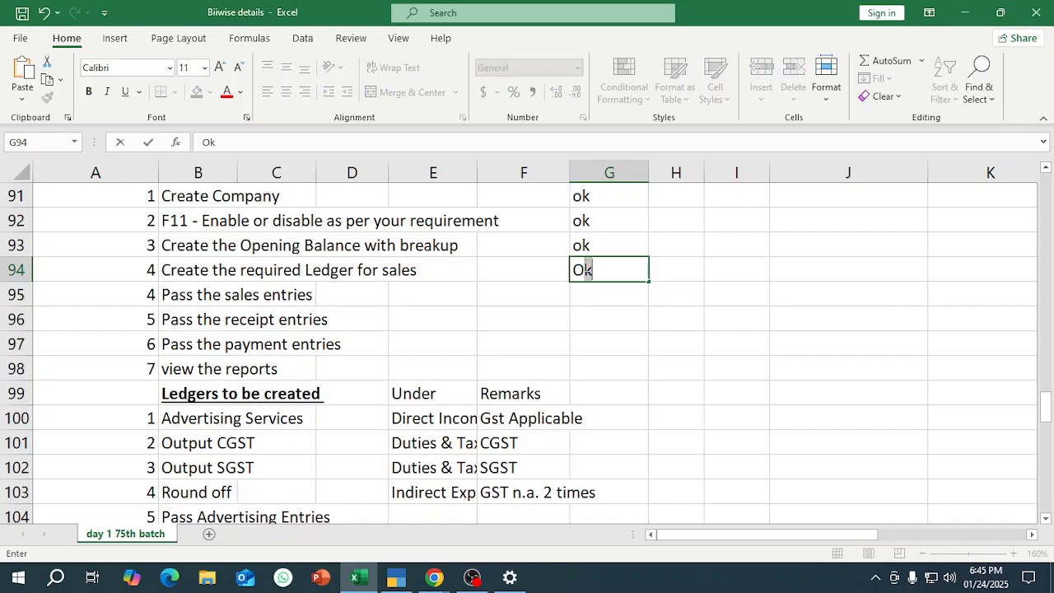
{"action": "key", "text": "Return"}
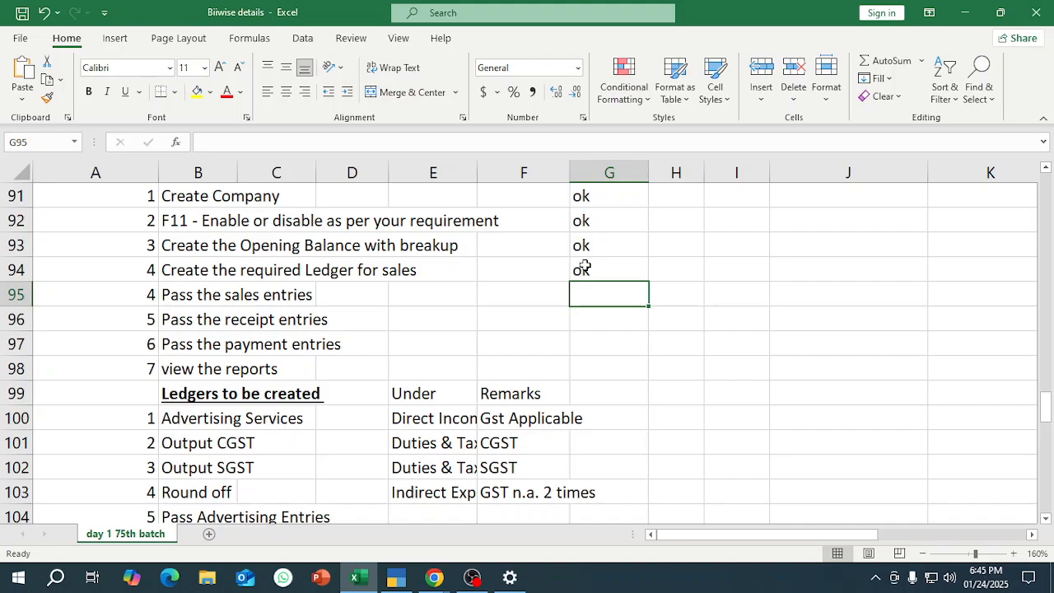
{"action": "left_click", "coordinate": [196, 298]}
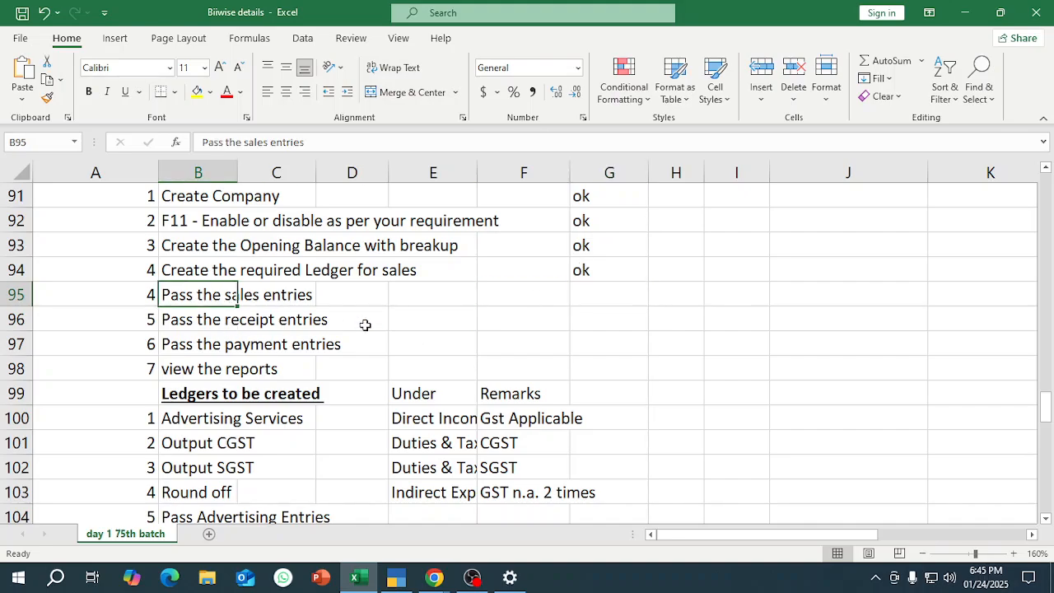
Fill the sales invoice columns Date, Name and Taxable Value, rows 49 to 69, with green.
{"action": "scroll", "coordinate": [384, 305], "scroll_direction": "up", "scroll_amount": 9}
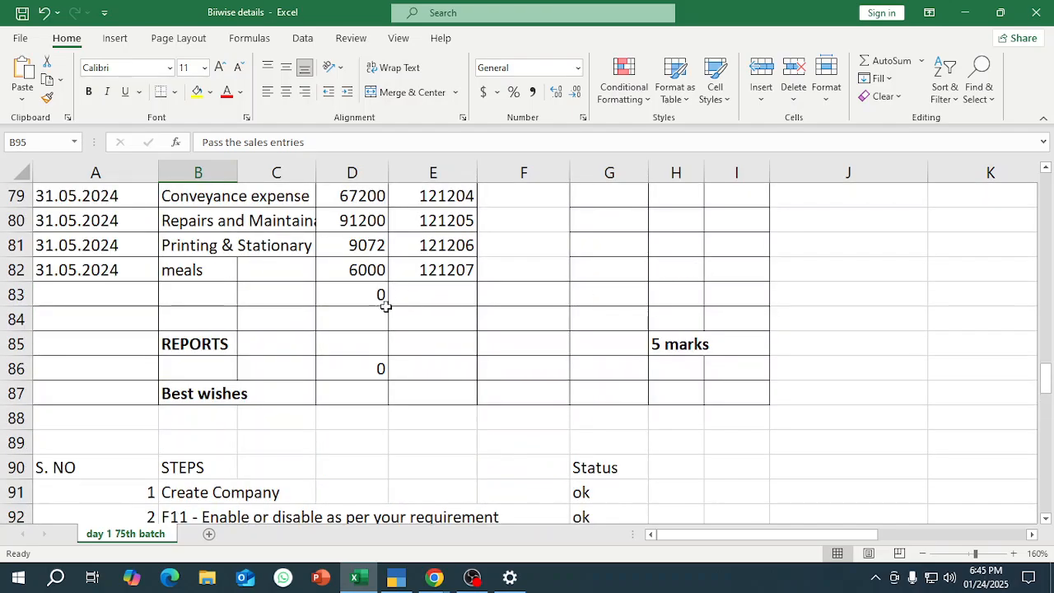
{"action": "scroll", "coordinate": [385, 309], "scroll_direction": "up", "scroll_amount": 6}
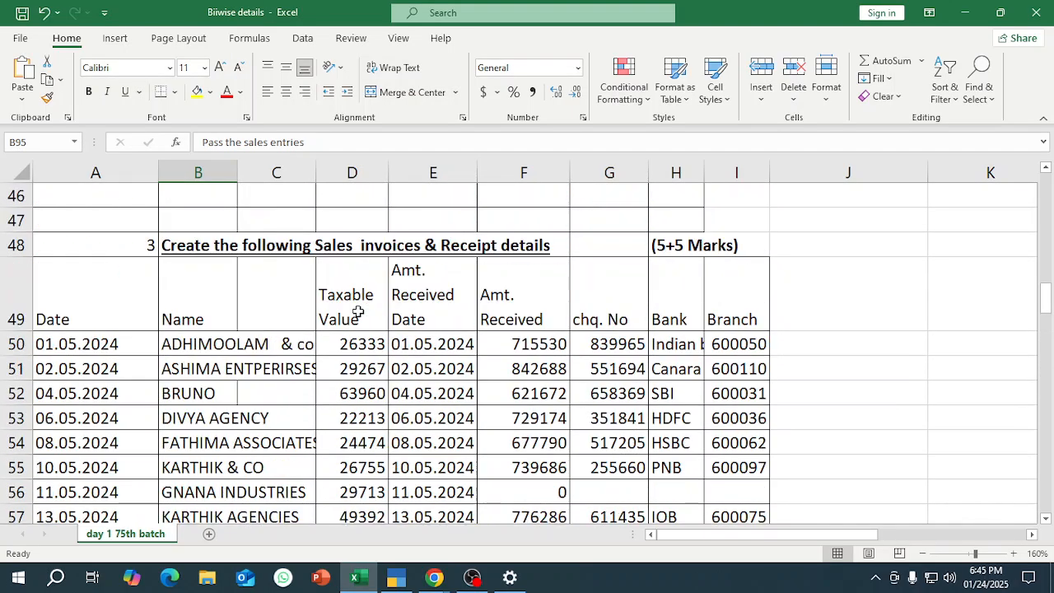
{"action": "left_click", "coordinate": [381, 311]}
{"action": "mouse_move", "coordinate": [179, 308]}
{"action": "left_mouse_down"}
{"action": "mouse_move", "coordinate": [305, 313]}
{"action": "mouse_move", "coordinate": [344, 372]}
{"action": "mouse_move", "coordinate": [354, 493]}
{"action": "left_mouse_up"}
{"action": "left_click_drag", "start_coordinate": [94, 296], "coordinate": [348, 440]}
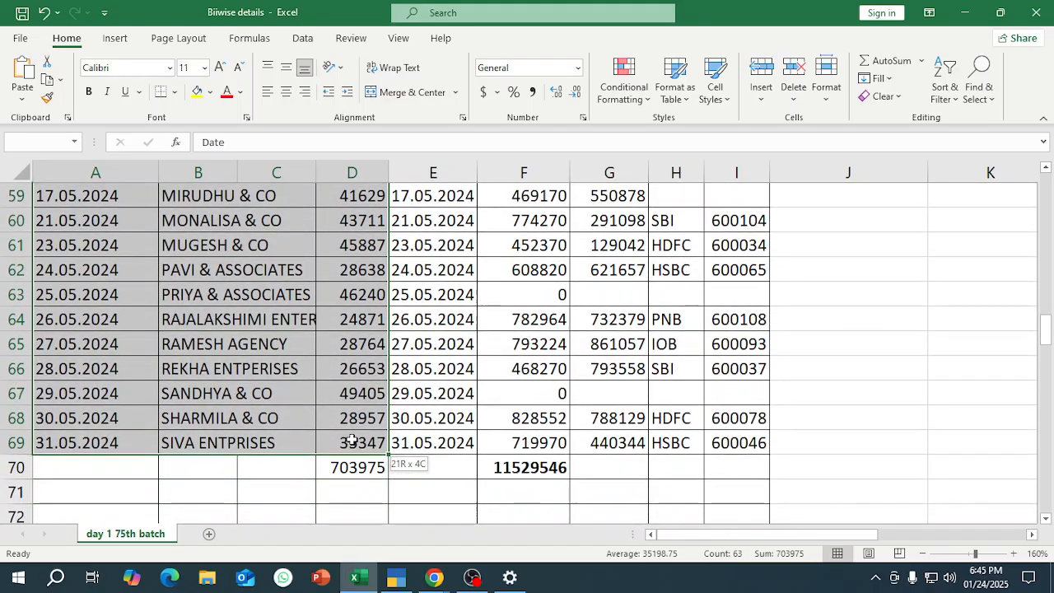
{"action": "left_click", "coordinate": [211, 92]}
{"action": "left_click", "coordinate": [262, 231]}
{"action": "scroll", "coordinate": [456, 349], "scroll_direction": "up", "scroll_amount": 5}
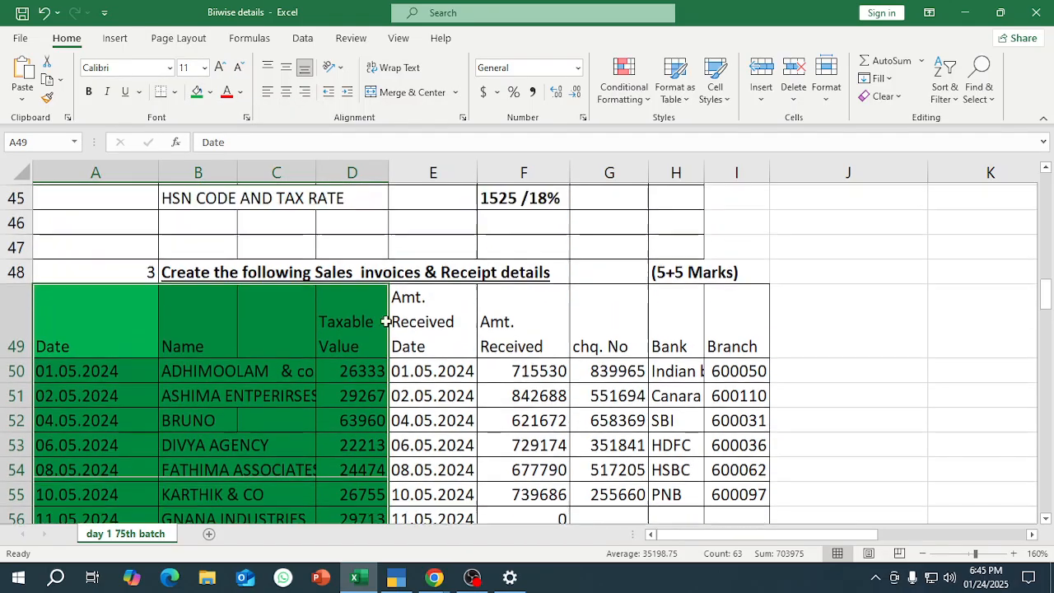
Fill the receipt columns from Amt. Received Date to Branch, rows 49 to 69, with light blue.
{"action": "left_click_drag", "start_coordinate": [431, 348], "coordinate": [729, 443]}
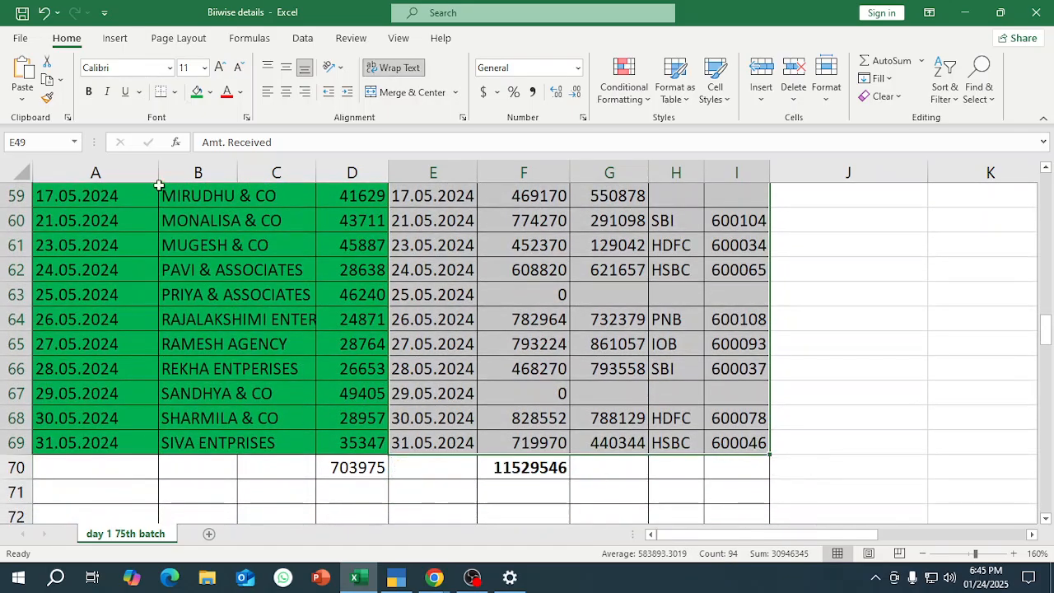
{"action": "left_click", "coordinate": [210, 93]}
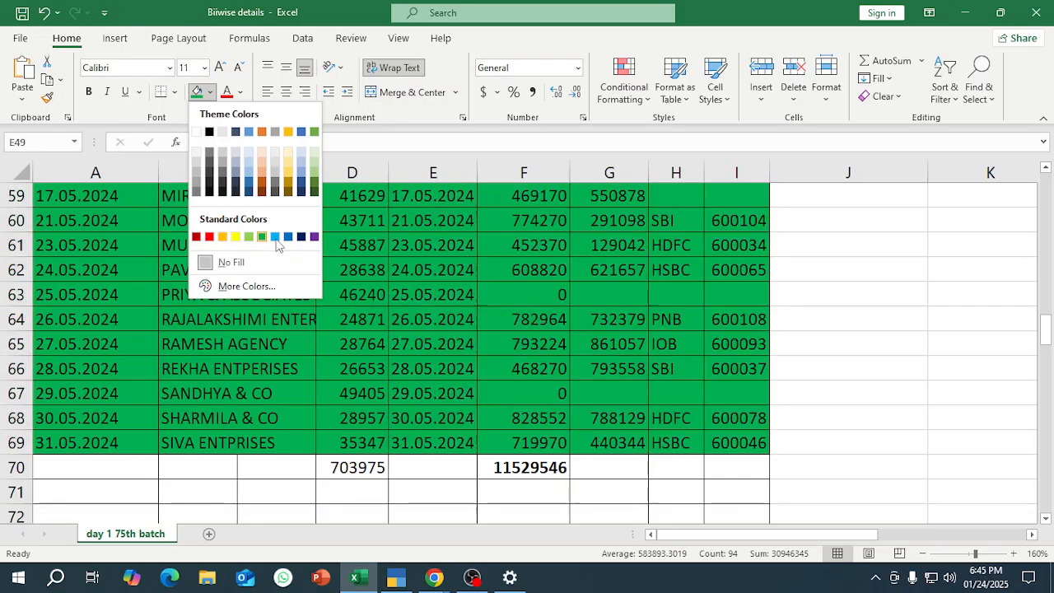
{"action": "left_click", "coordinate": [275, 237]}
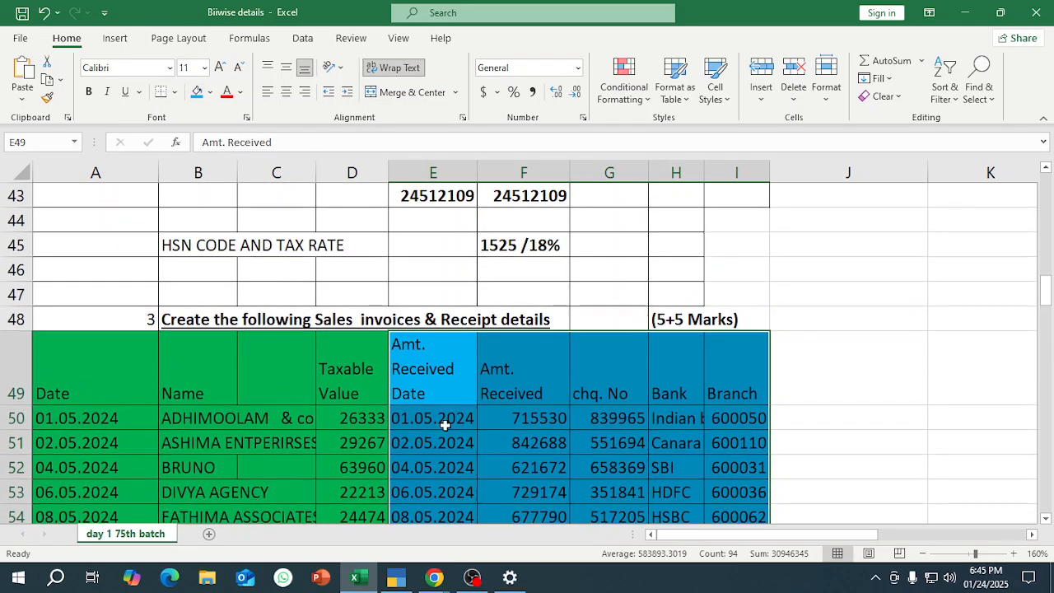
{"action": "scroll", "coordinate": [577, 351], "scroll_direction": "down", "scroll_amount": 3}
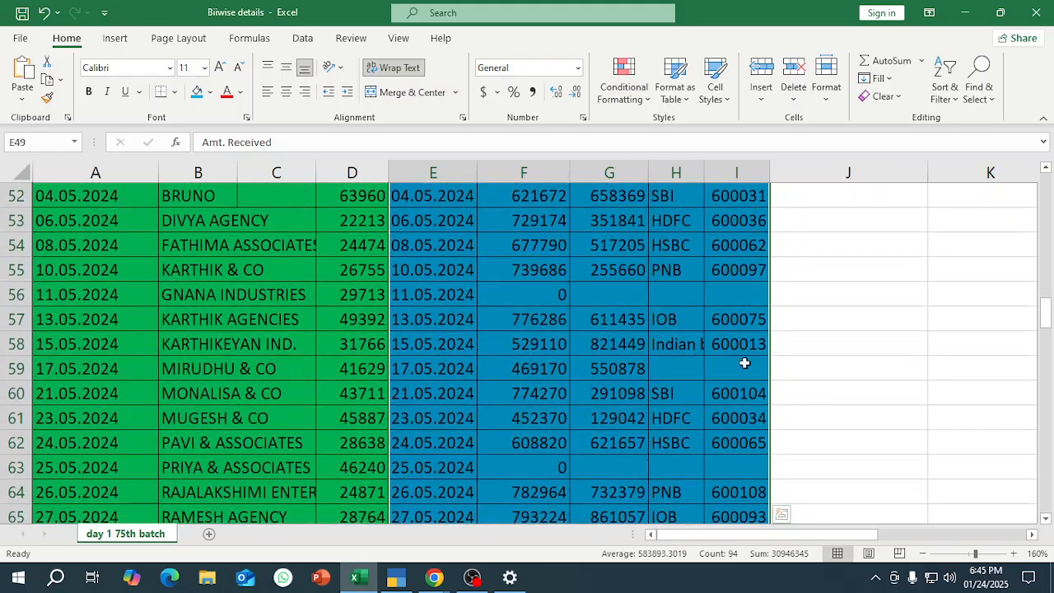
Check the date, party name and taxable value of the first sales invoice in the table.
{"action": "left_click", "coordinate": [92, 346]}
{"action": "scroll", "coordinate": [123, 354], "scroll_direction": "up", "scroll_amount": 2}
{"action": "left_click", "coordinate": [183, 350]}
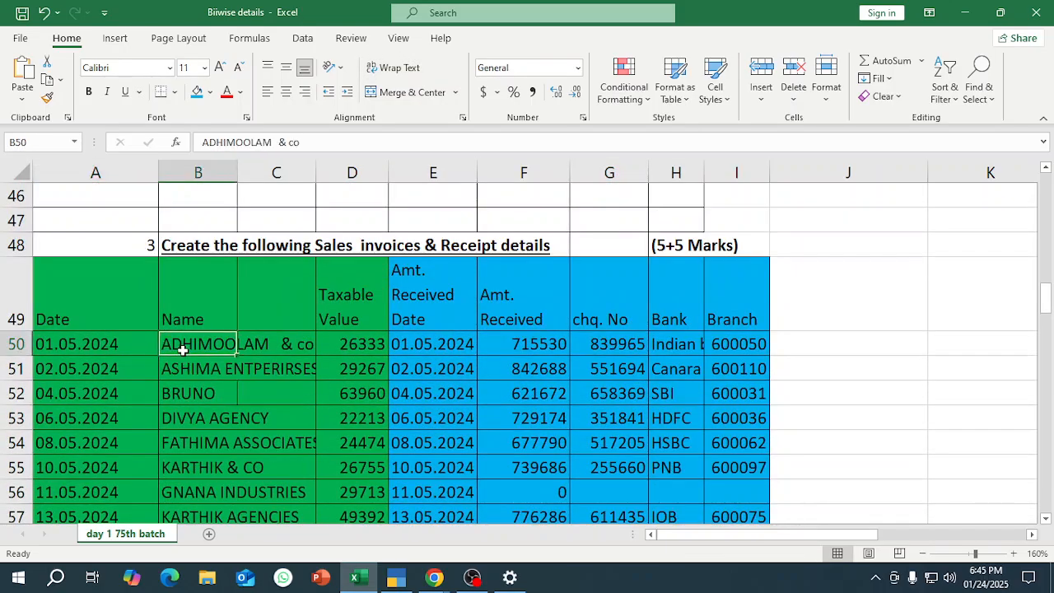
{"action": "left_click", "coordinate": [340, 345]}
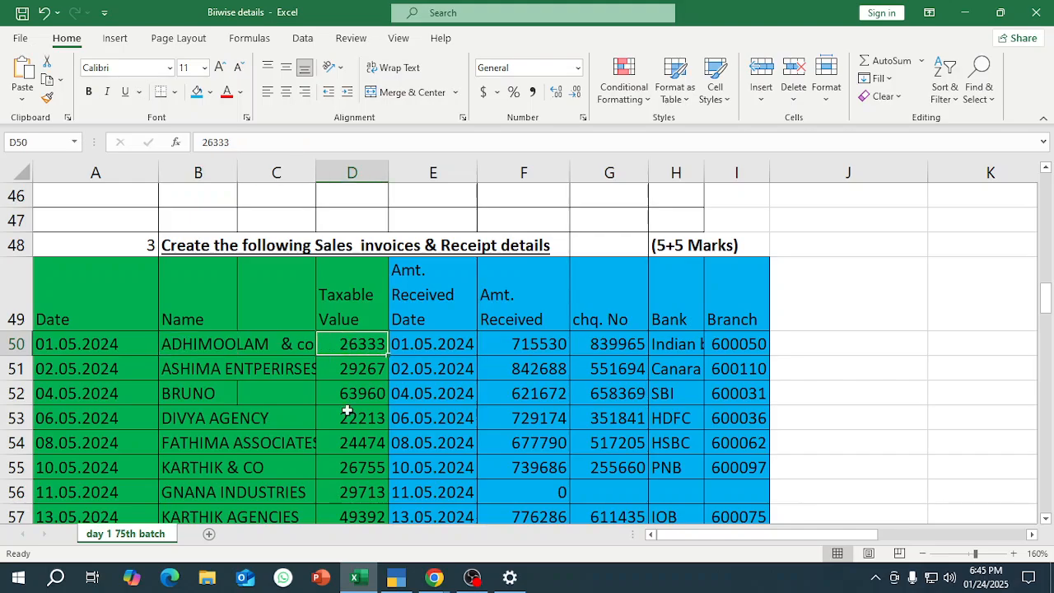
{"action": "left_click", "coordinate": [75, 351]}
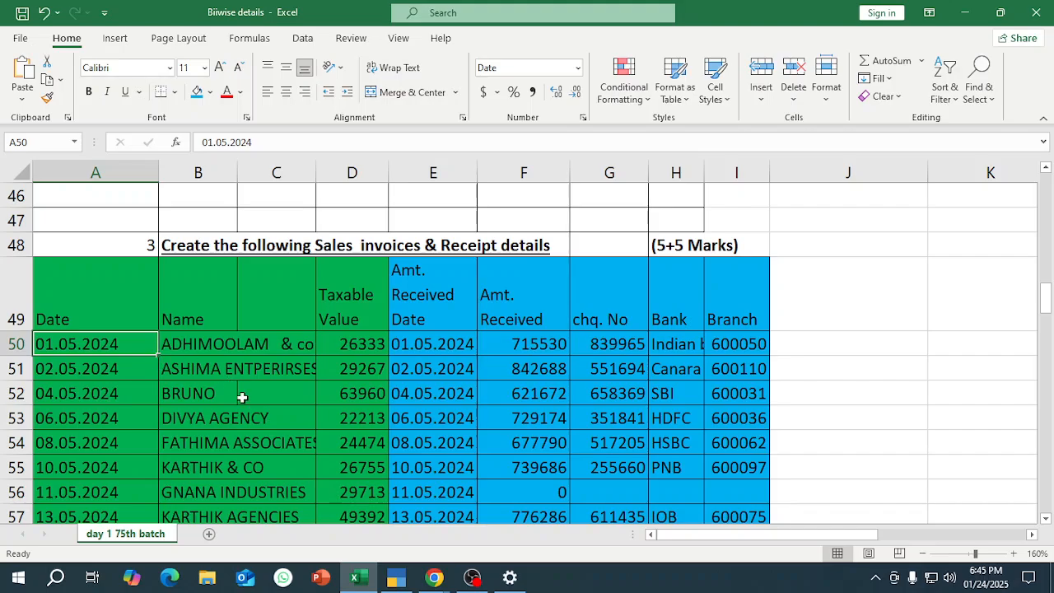
Switch back to TallyPrime, leave ledger creation, and view the company's Balance Sheet.
{"action": "left_click", "coordinate": [396, 576]}
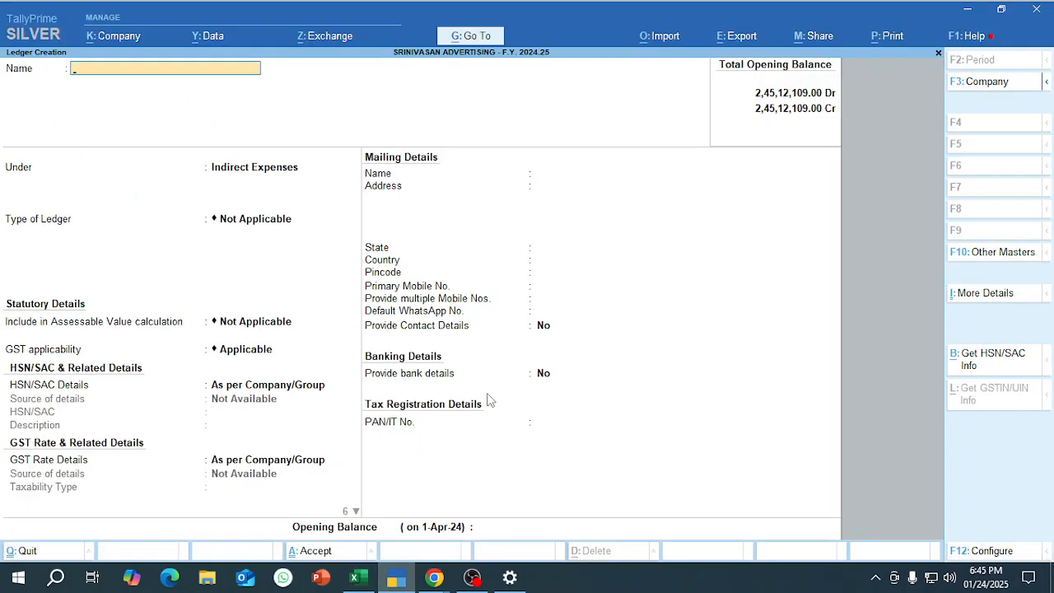
{"action": "key", "text": "Escape"}
{"action": "key", "text": "Escape"}
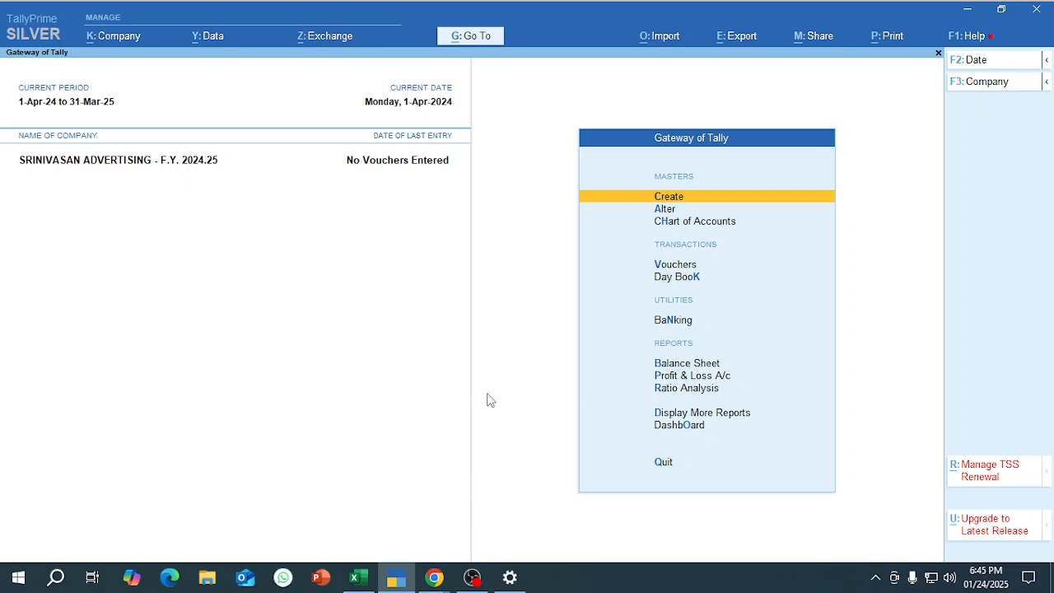
{"action": "key", "text": "b"}
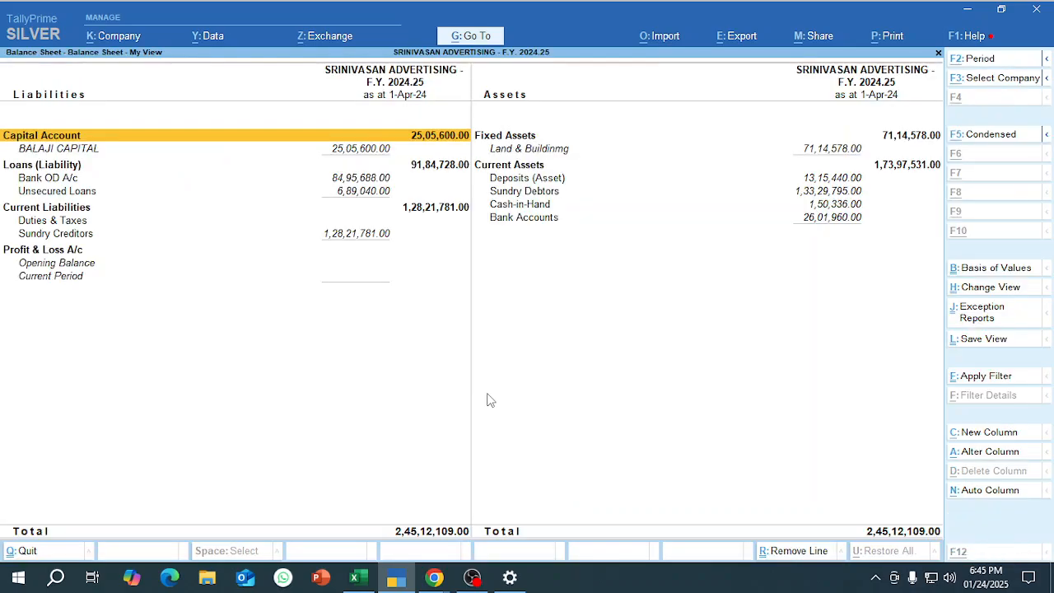
{"action": "key", "text": "Escape"}
Open accounting voucher creation and change the voucher type to Sales.
{"action": "key", "text": "Up"}
{"action": "key", "text": "Up"}
{"action": "key", "text": "Up"}
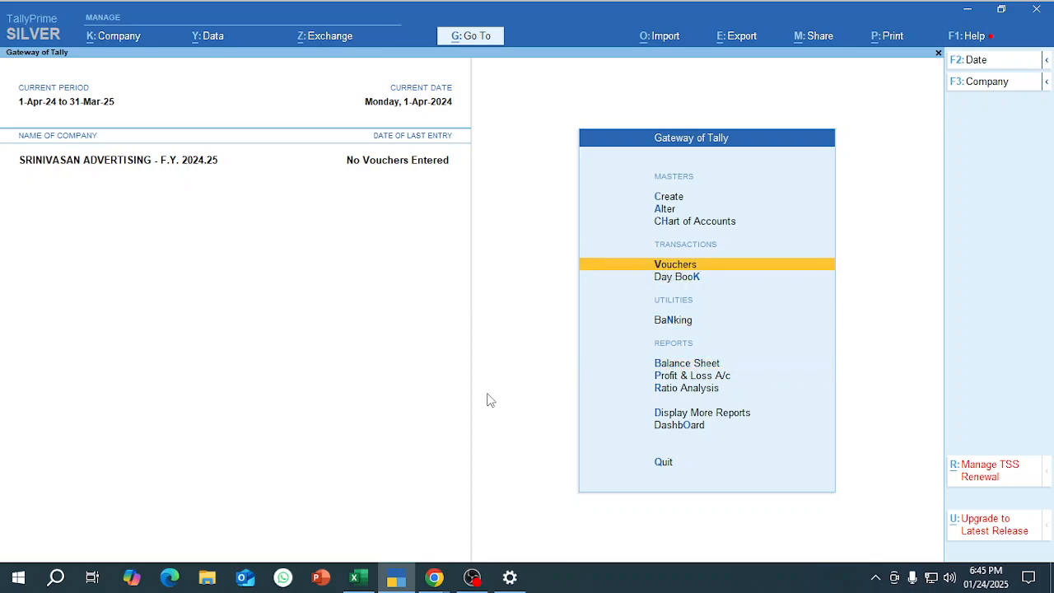
{"action": "key", "text": "Return"}
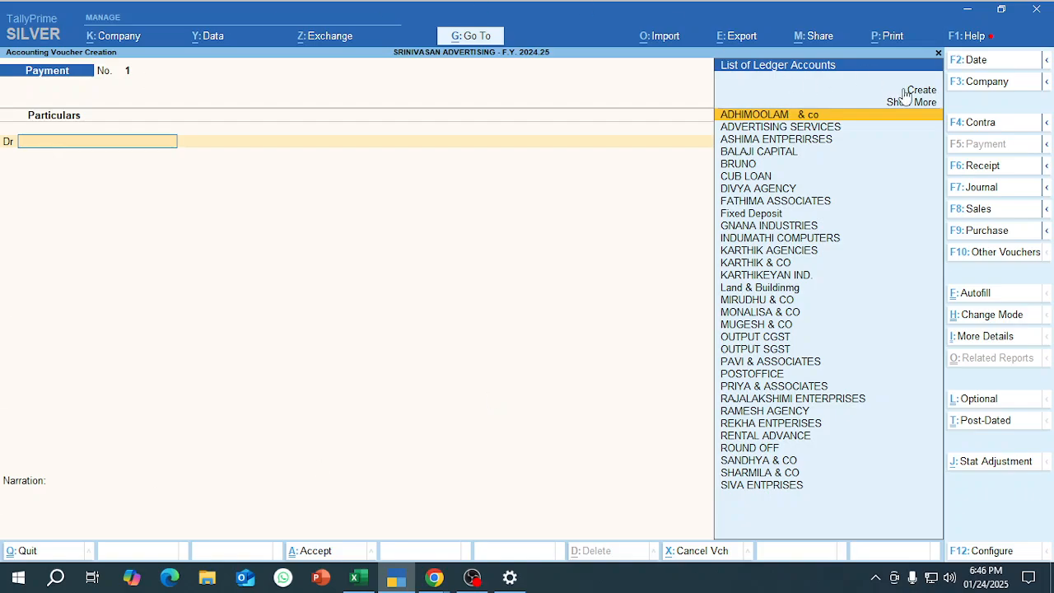
{"action": "left_click", "coordinate": [982, 214]}
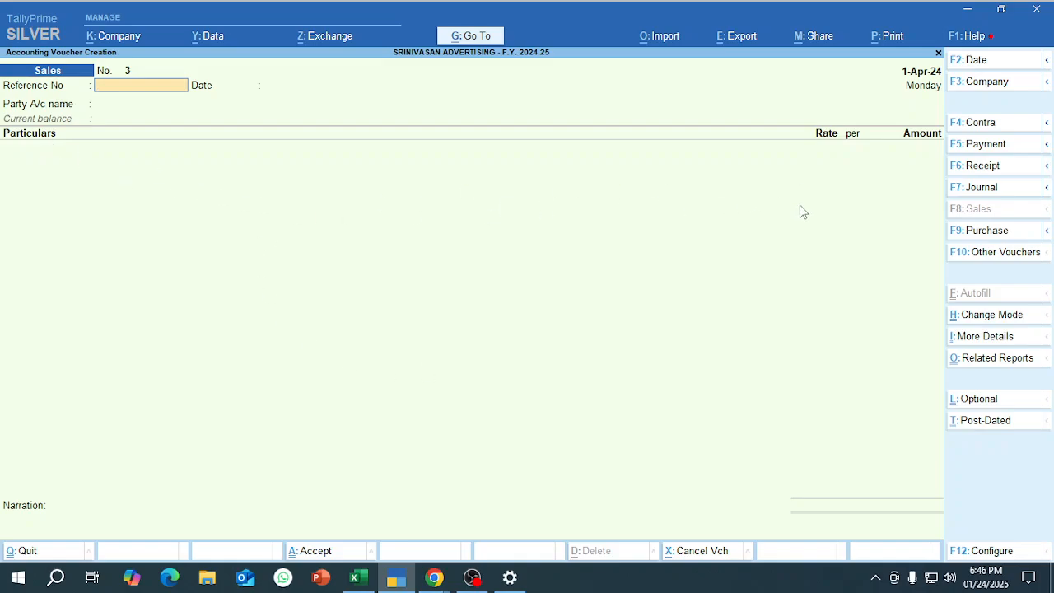
Set Maintain Inventory to Yes in the company features and save them.
{"action": "key", "text": "ctrl+h"}
{"action": "key", "text": "Return"}
{"action": "key", "text": "F11"}
{"action": "key", "text": "Down"}
{"action": "key", "text": "Down"}
{"action": "key", "text": "Down"}
{"action": "key", "text": "Down"}
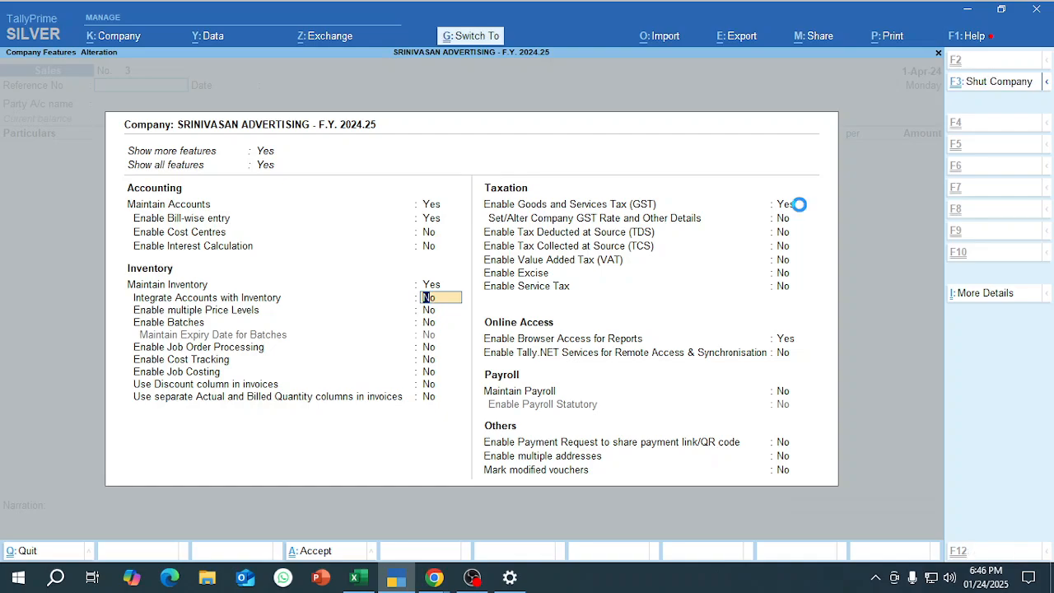
{"action": "key", "text": "ctrl+a"}
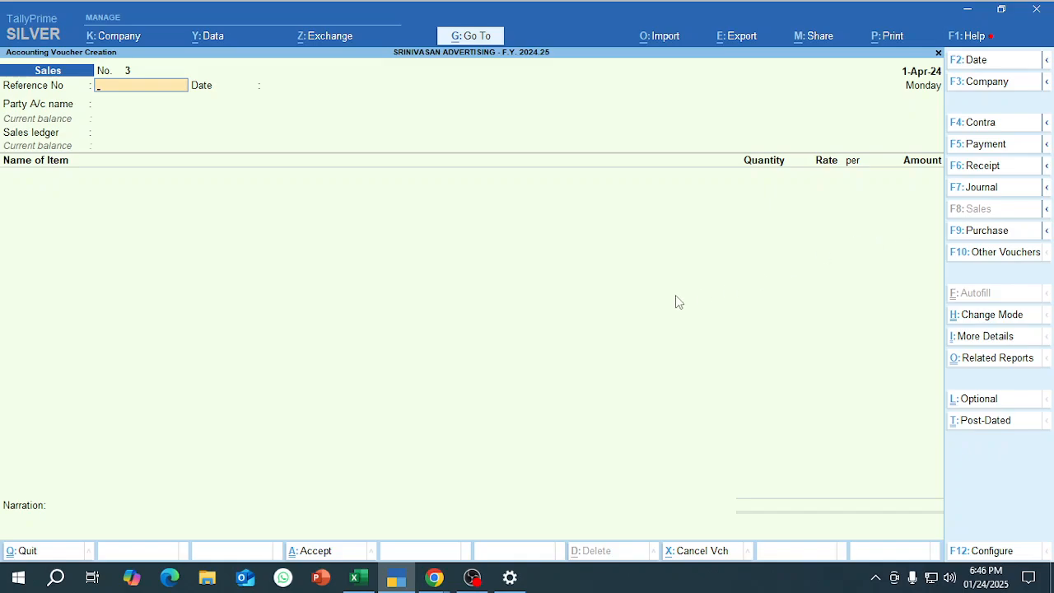
Set the sales voucher mode to Item Invoice.
{"action": "key", "text": "ctrl"}
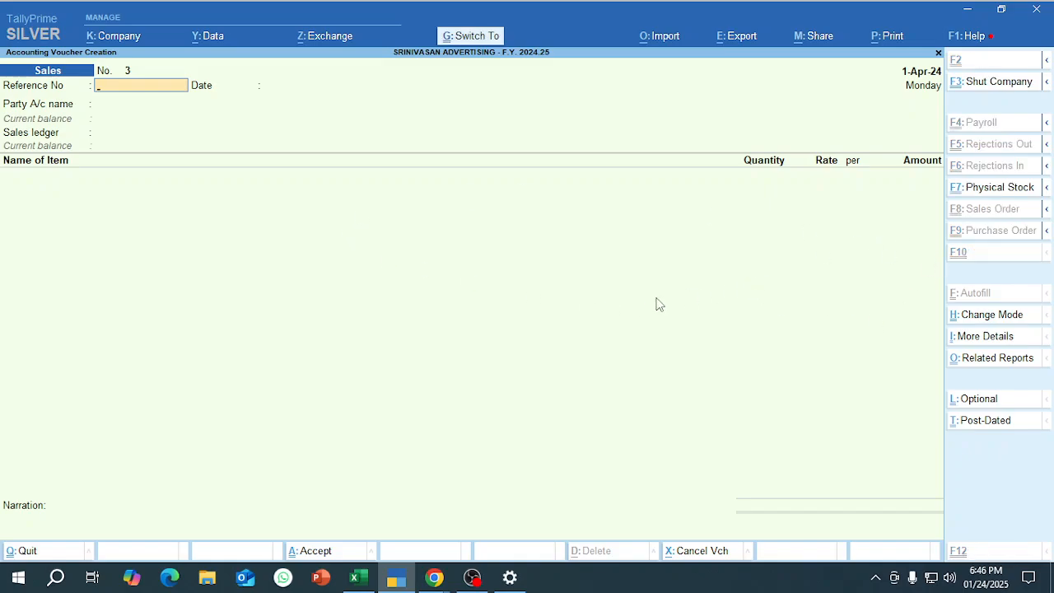
{"action": "key", "text": "ctrl+i"}
{"action": "key", "text": "Escape"}
{"action": "key", "text": "ctrl"}
{"action": "key", "text": "ctrl+h"}
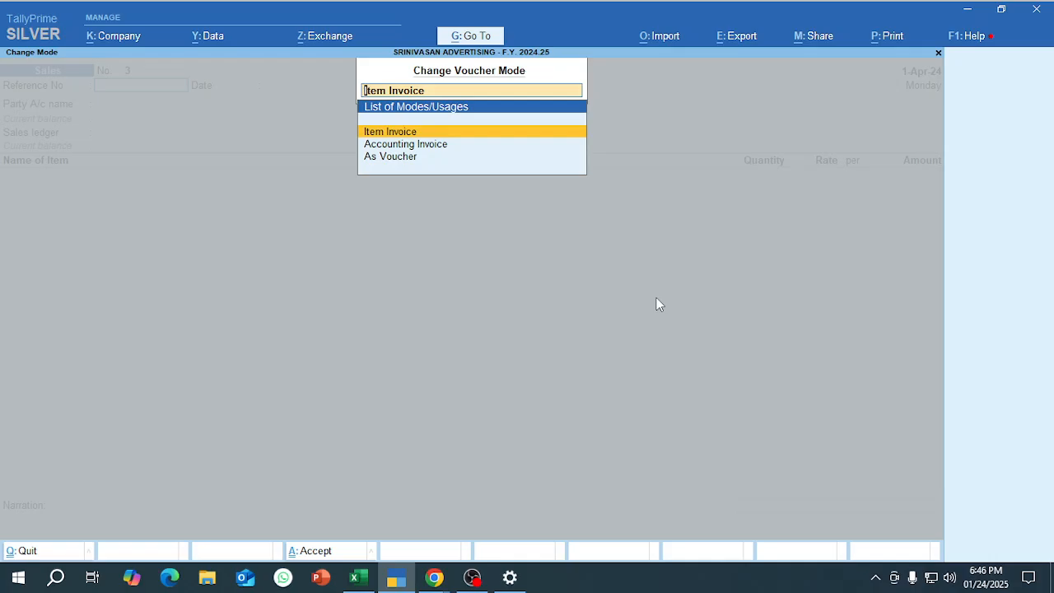
{"action": "key", "text": "Return"}
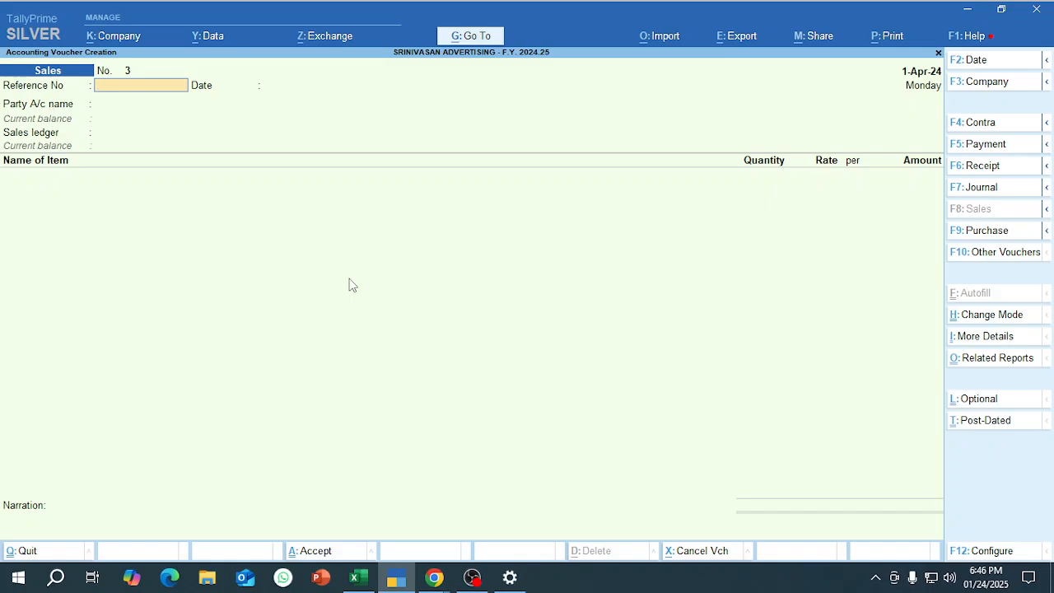
Change the sales voucher mode to Accounting Invoice.
{"action": "key", "text": "ctrl+h"}
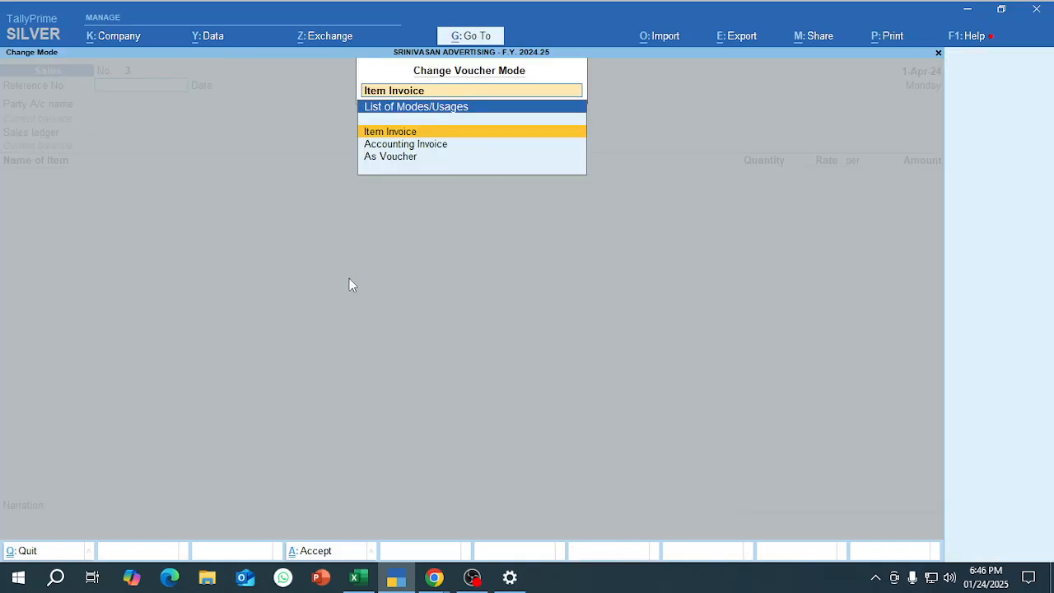
{"action": "key", "text": "Down"}
{"action": "key", "text": "Return"}
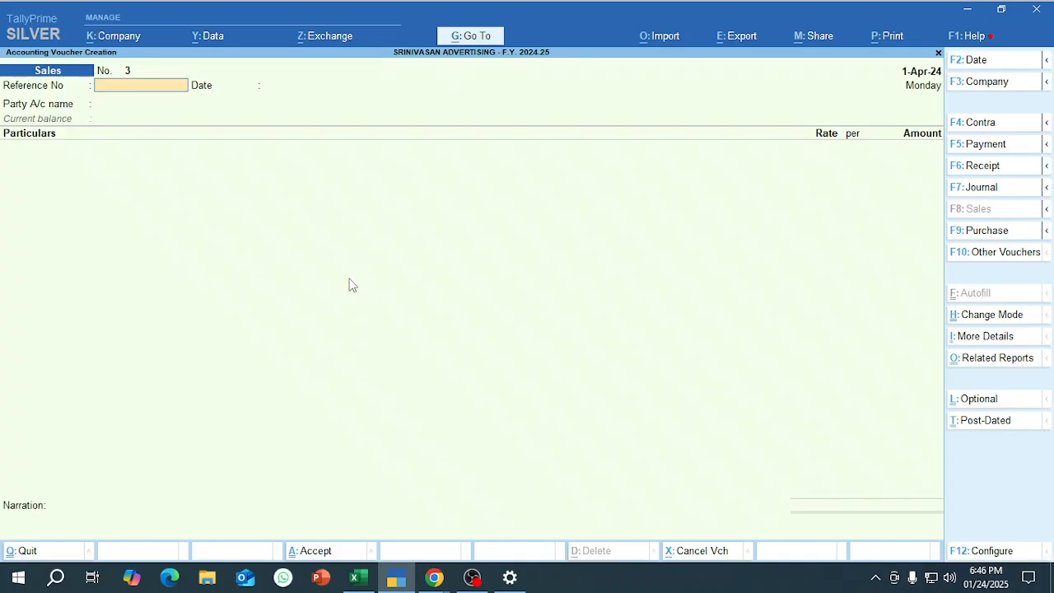
Set Maintain Inventory to No in the company features and save them.
{"action": "key", "text": "F11"}
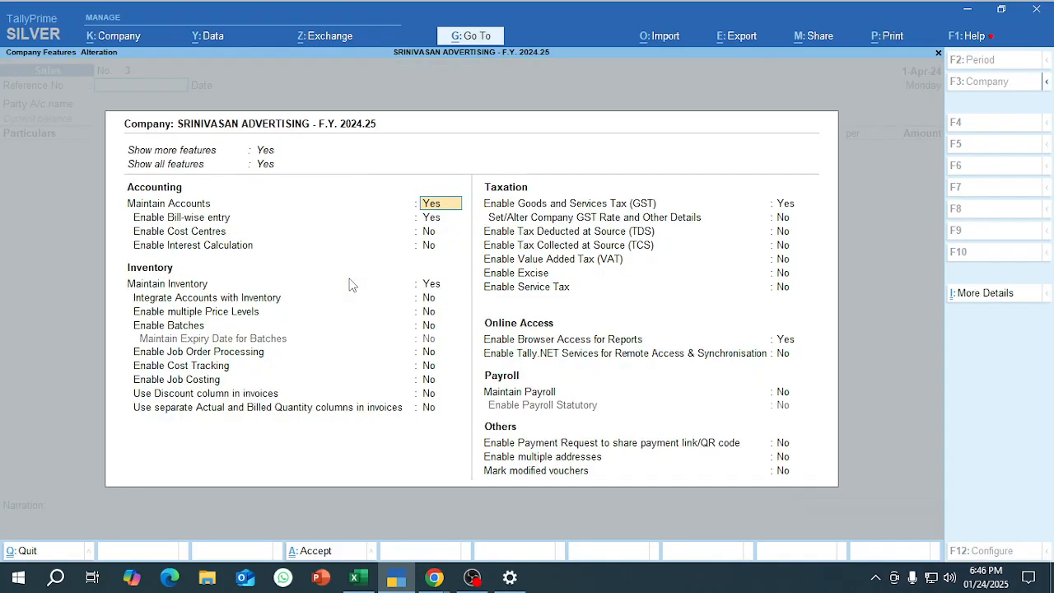
{"action": "key", "text": "Down"}
{"action": "key", "text": "Down"}
{"action": "key", "text": "Down"}
{"action": "key", "text": "Down"}
{"action": "key", "text": "Down"}
{"action": "key", "text": "Up"}
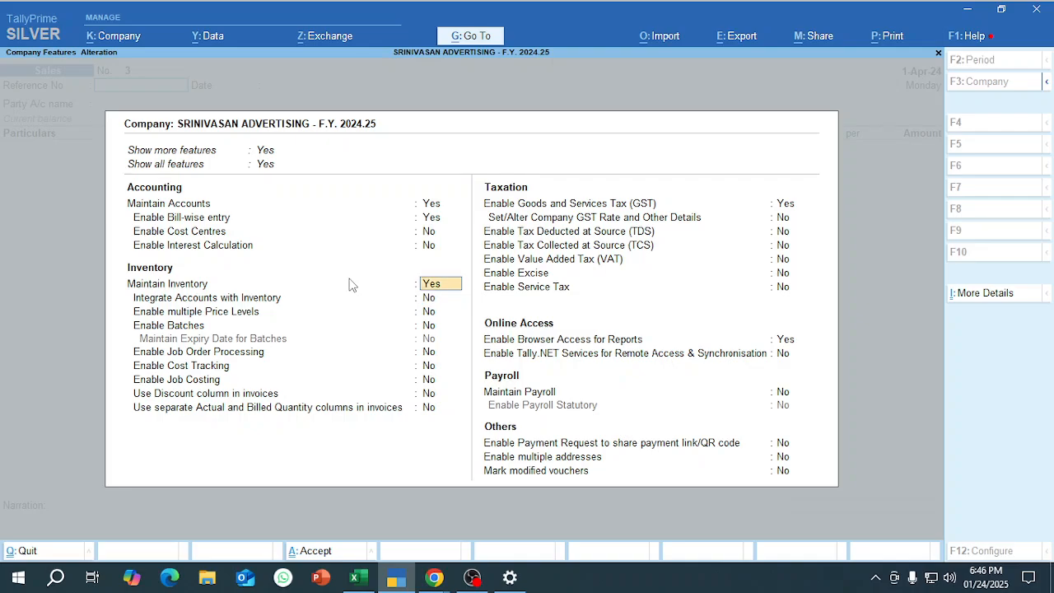
{"action": "key", "text": "n"}
{"action": "key", "text": "ctrl+a"}
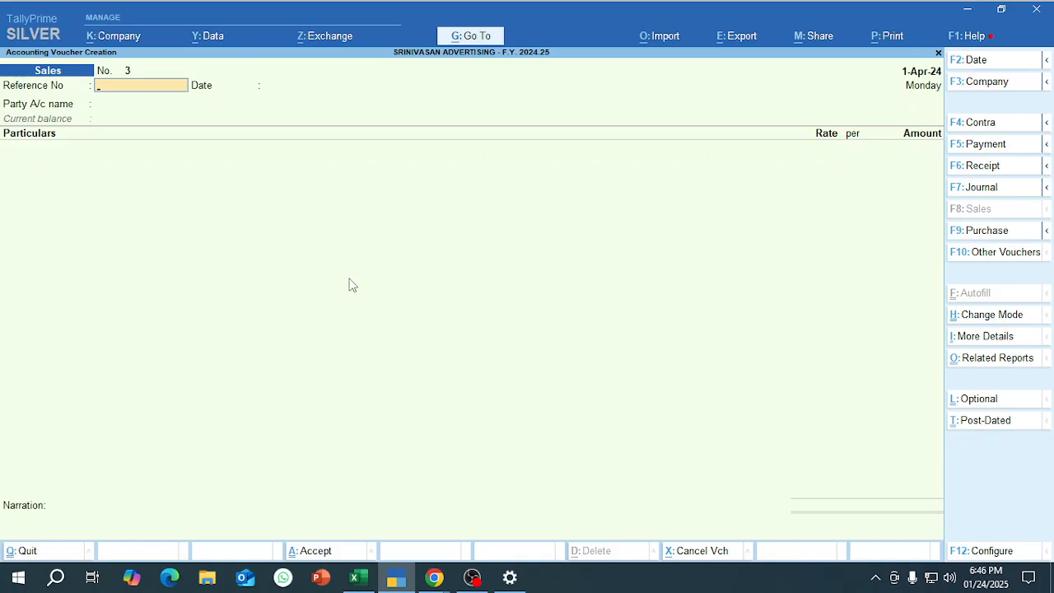
Leave voucher creation and open the Sales voucher type for alteration.
{"action": "key", "text": "Escape"}
{"action": "key", "text": "Up"}
{"action": "key", "text": "Up"}
{"action": "key", "text": "Return"}
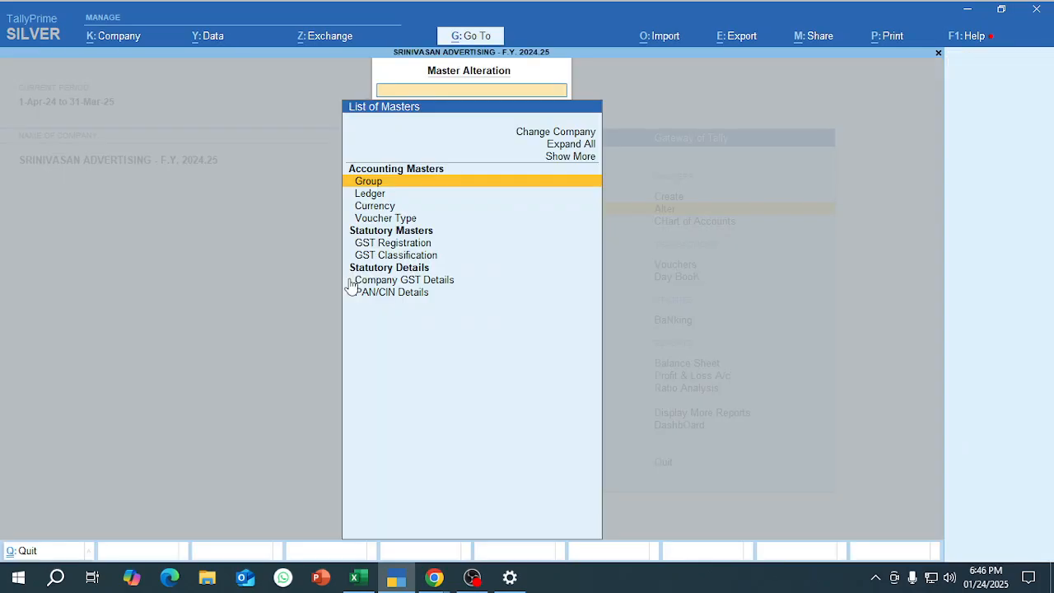
{"action": "key", "text": "Down"}
{"action": "key", "text": "Down"}
{"action": "key", "text": "Down"}
{"action": "key", "text": "Return"}
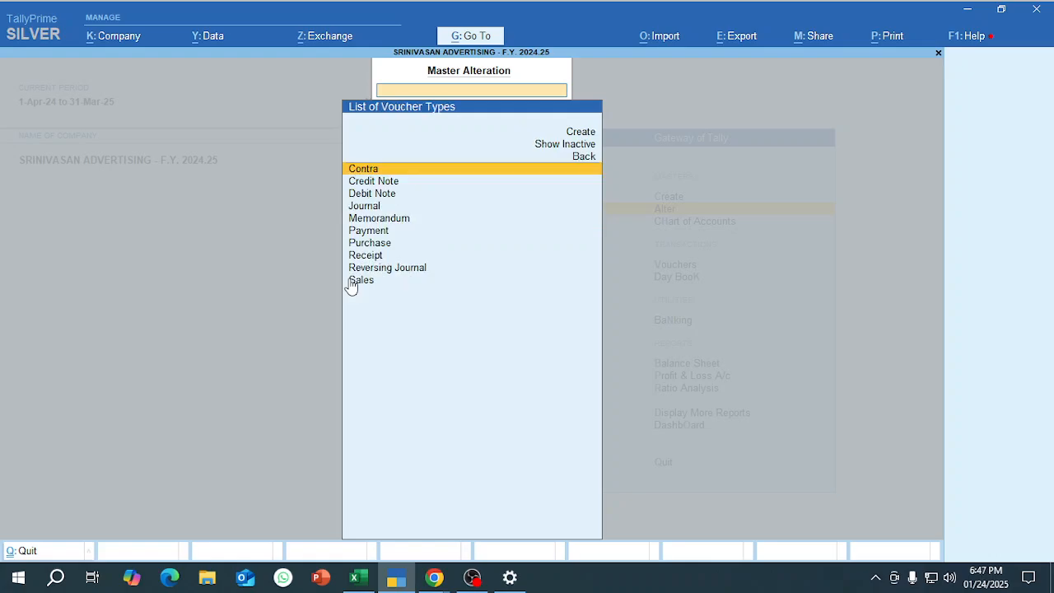
{"action": "key", "text": "Down"}
{"action": "key", "text": "Down"}
{"action": "key", "text": "Down"}
{"action": "key", "text": "Down"}
{"action": "key", "text": "Down"}
{"action": "key", "text": "Down"}
{"action": "key", "text": "Down"}
{"action": "key", "text": "Down"}
{"action": "key", "text": "Down"}
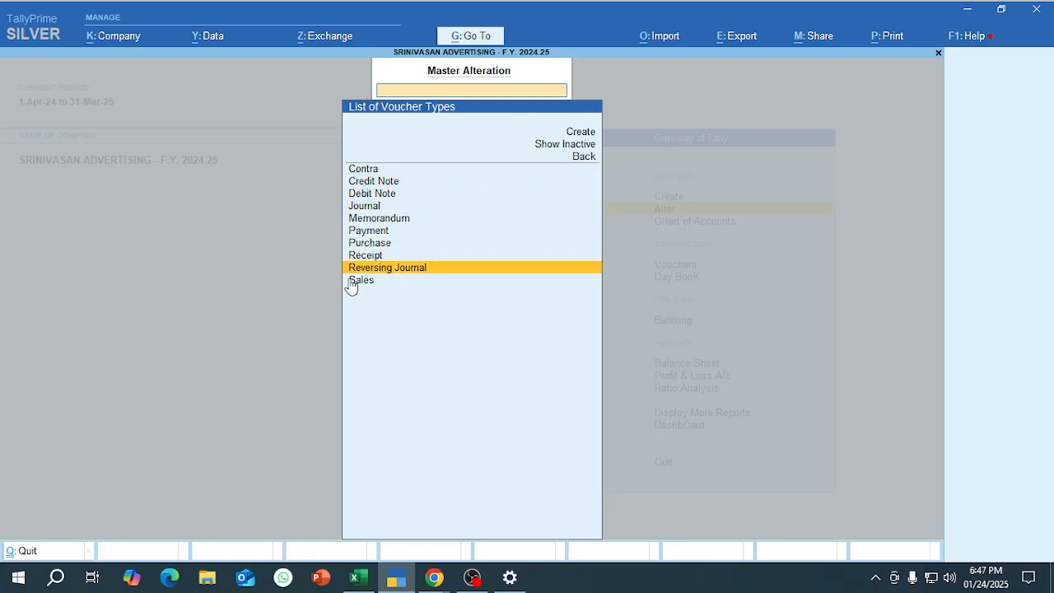
{"action": "key", "text": "Return"}
Set the Sales voucher type's numbering behaviour on insertion/deletion to Renumber Vouchers and save it.
{"action": "key", "text": "Return"}
{"action": "key", "text": "Return"}
{"action": "key", "text": "Return"}
{"action": "key", "text": "Return"}
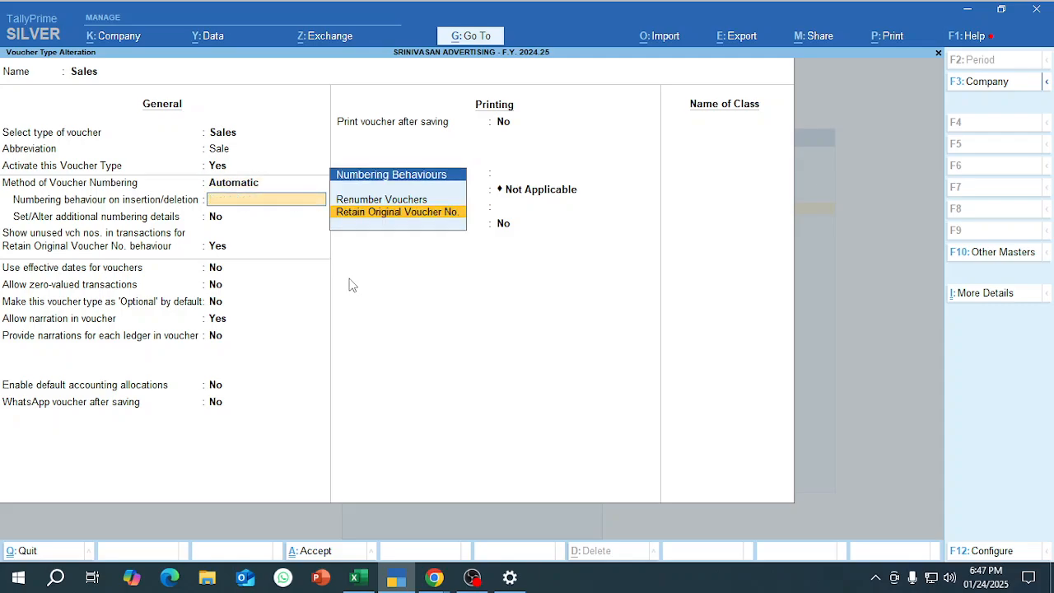
{"action": "key", "text": "Up"}
{"action": "key", "text": "Return"}
{"action": "key", "text": "ctrl+a"}
{"action": "key", "text": "Escape"}
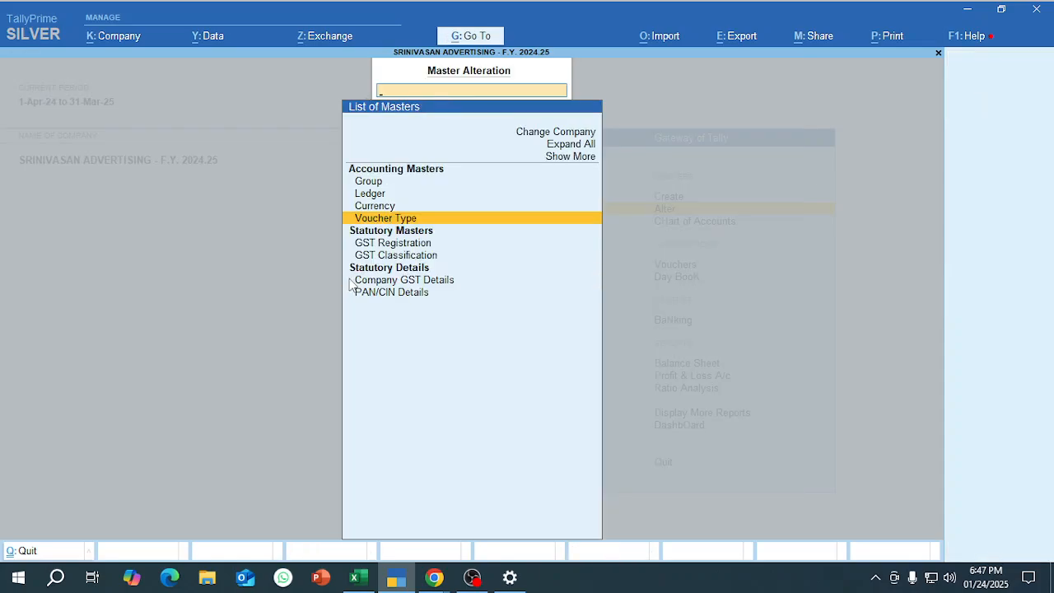
Leave master alteration and reopen sales voucher creation.
{"action": "key", "text": "Escape"}
{"action": "key", "text": "Escape"}
{"action": "key", "text": "n"}
{"action": "key", "text": "v"}
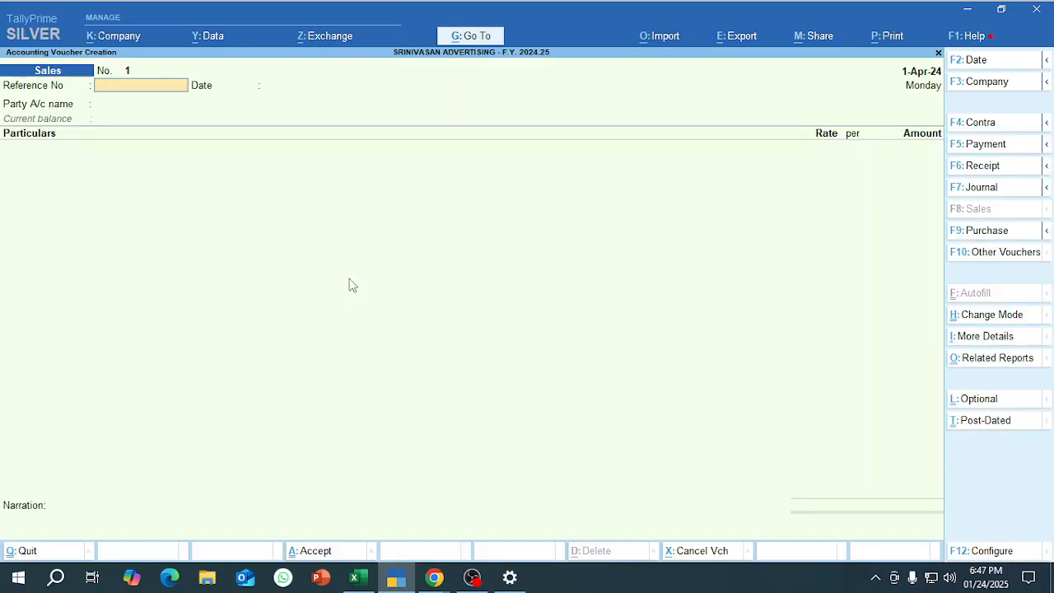
Check the first sales invoice row in the Excel workbook and return to TallyPrime.
{"action": "key", "text": "alt+Tab"}
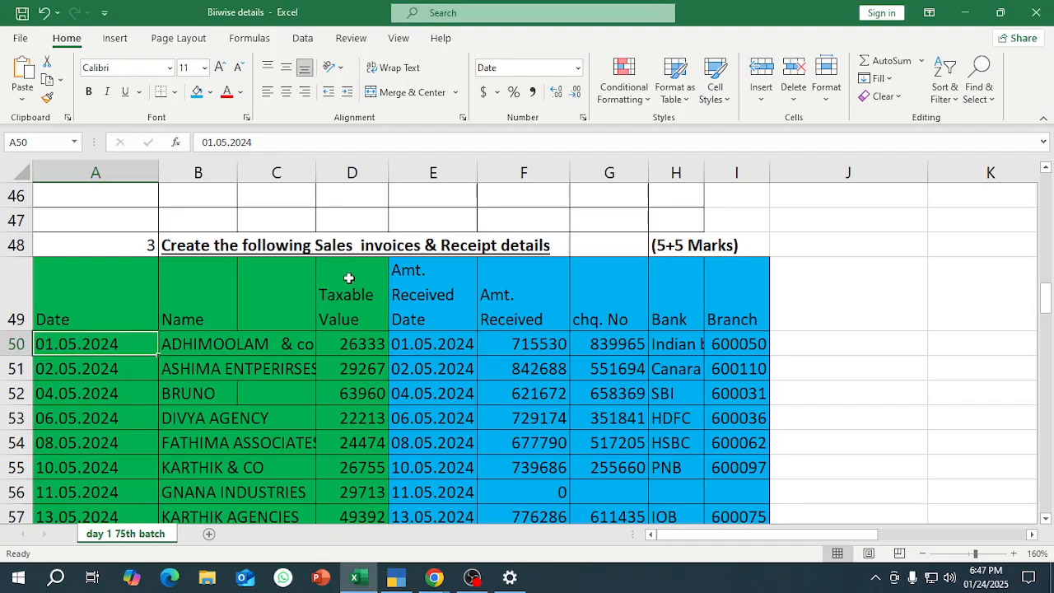
{"action": "key", "text": "Tab"}
{"action": "key", "text": "alt+Tab"}
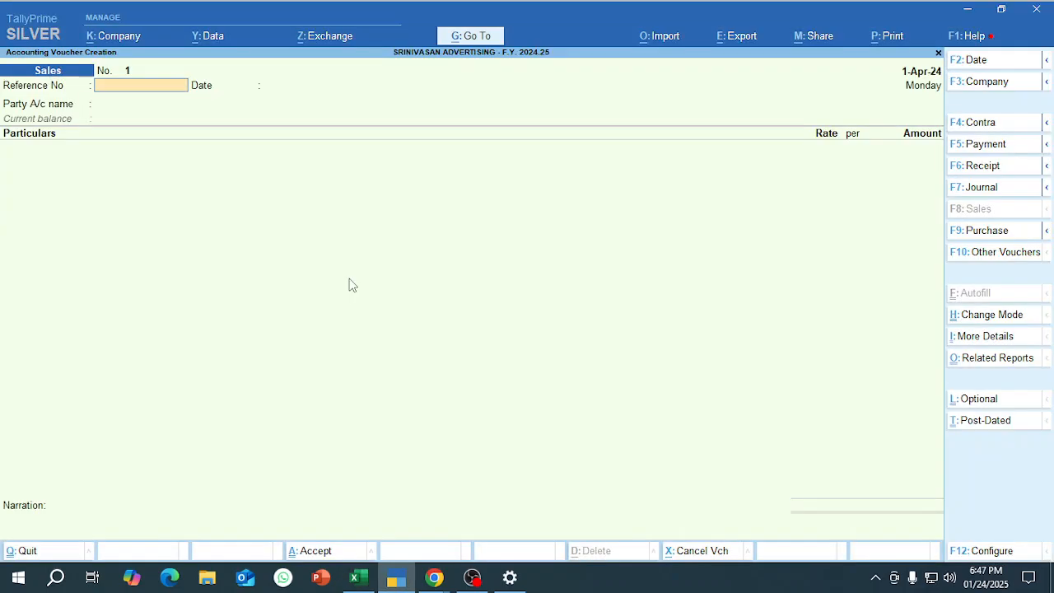
Set the sales voucher date to 1.5.24 and enter reference number 1.
{"action": "key", "text": "F2"}
{"action": "type", "text": "1.5.24"}
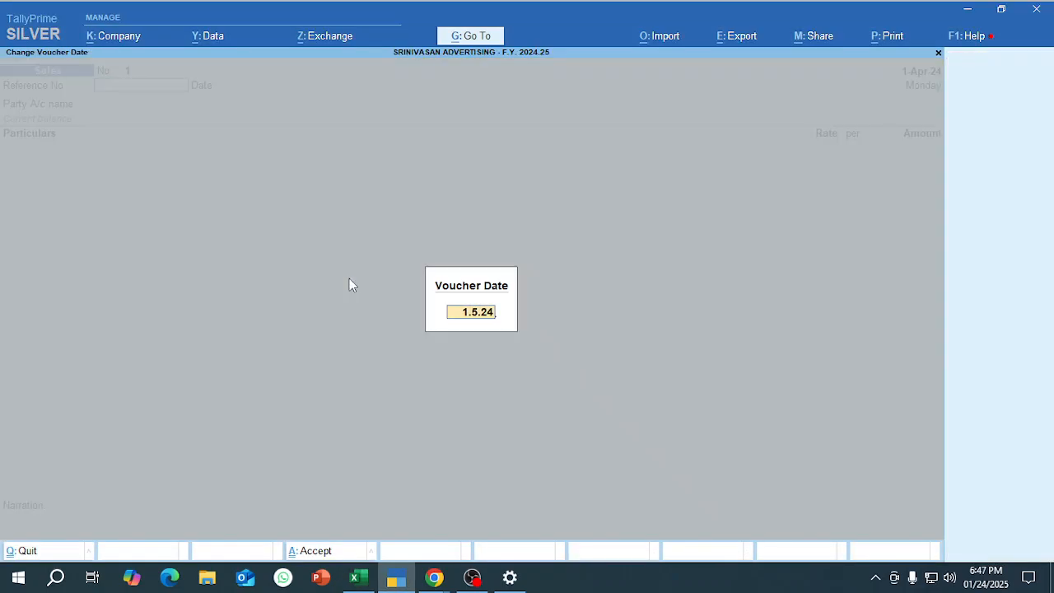
{"action": "key", "text": "Return"}
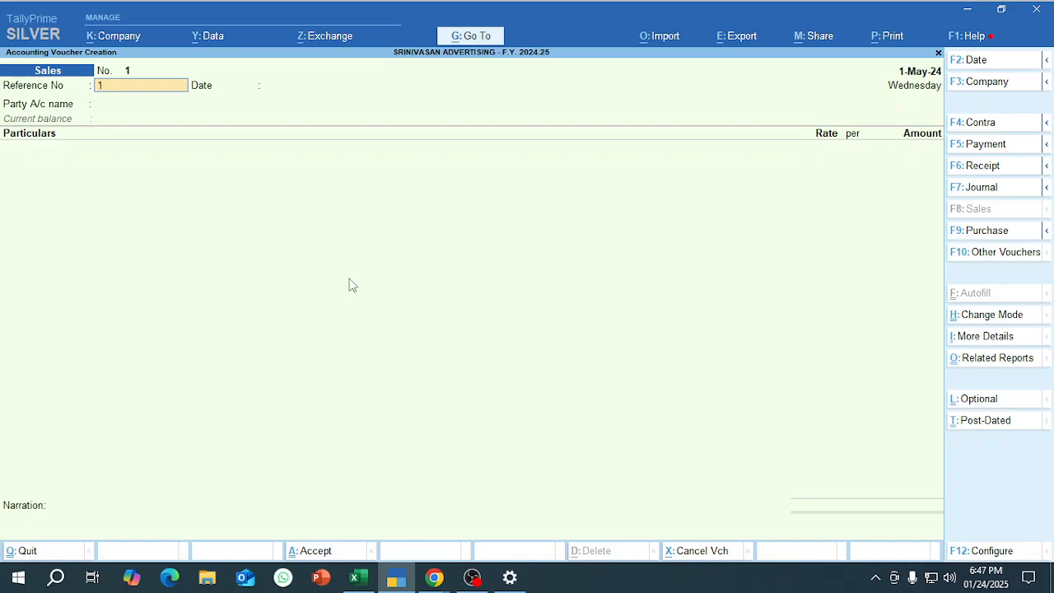
{"action": "type", "text": "1"}
{"action": "key", "text": "Return"}
{"action": "key", "text": "Return"}
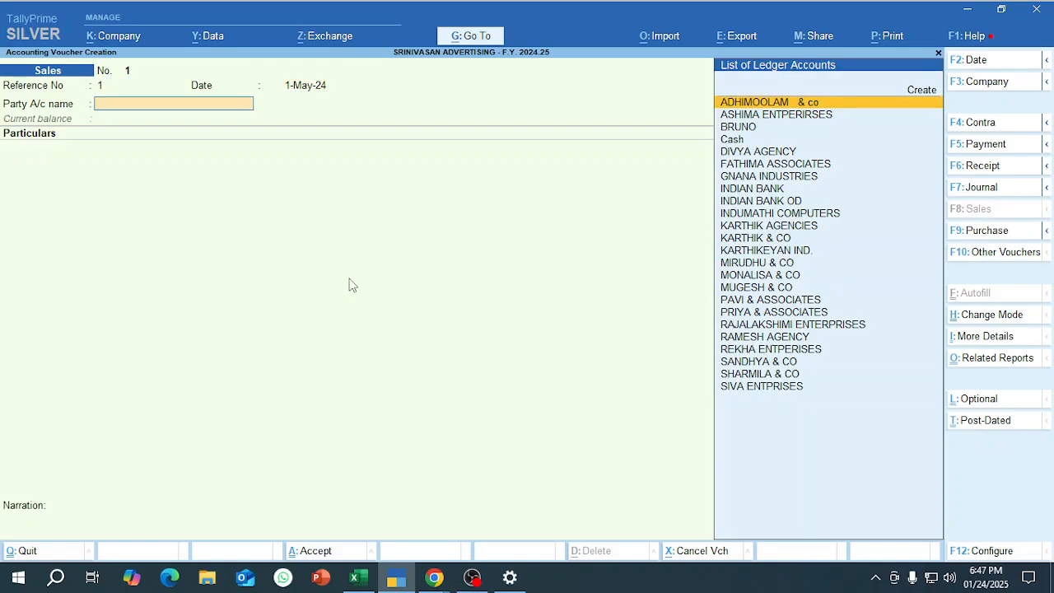
{"action": "key", "text": "BackSpace"}
{"action": "key", "text": "BackSpace"}
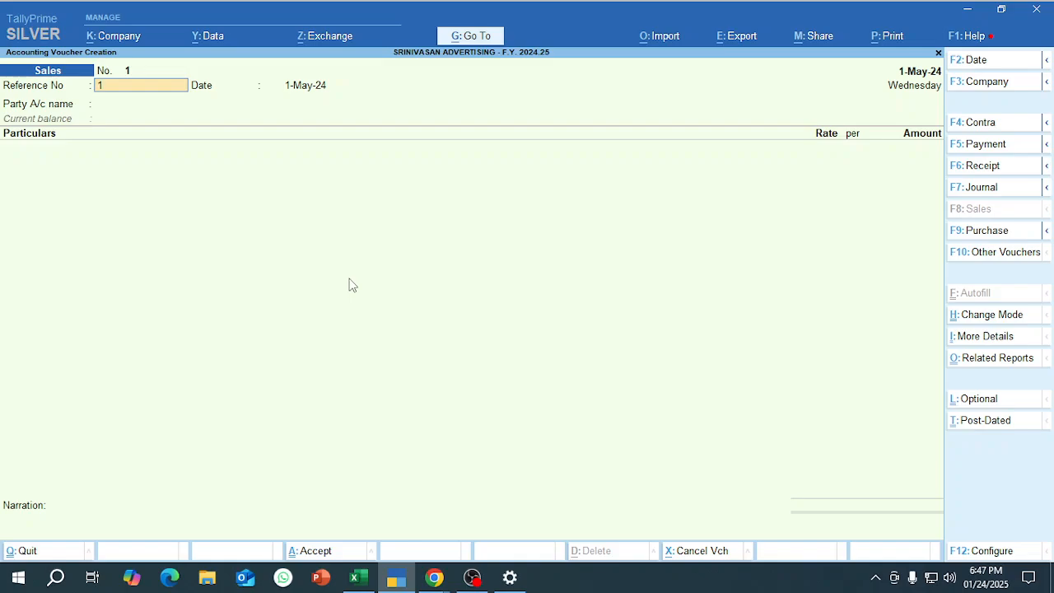
{"action": "key", "text": "alt"}
{"action": "key", "text": "alt+Tab"}
{"action": "key", "text": "alt+Tab"}
{"action": "key", "text": "alt+Tab"}
{"action": "key", "text": "alt+Tab"}
{"action": "key", "text": "alt+Tab"}
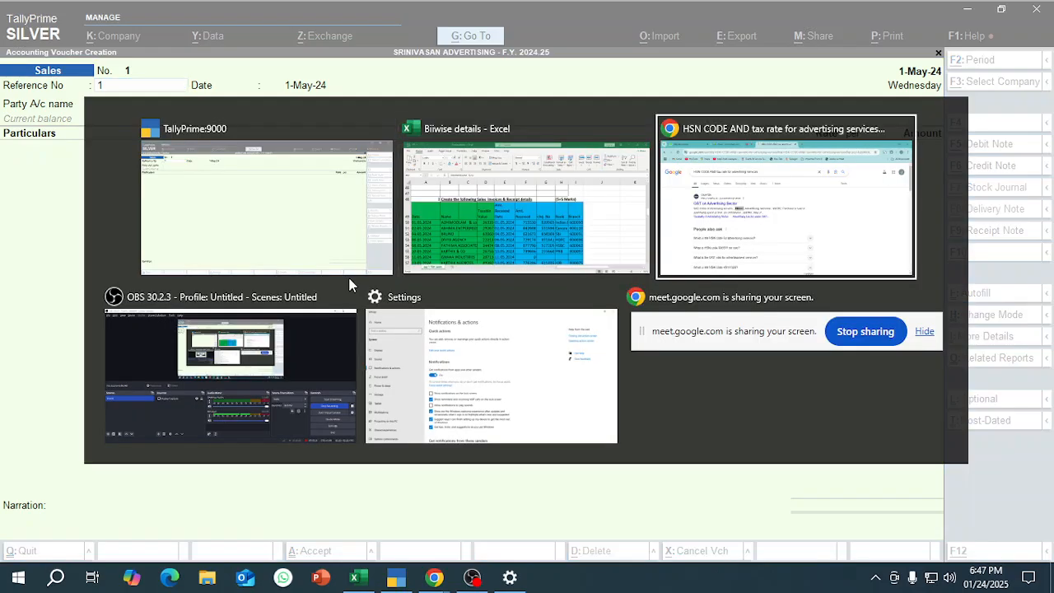
{"action": "key", "text": "alt+Tab"}
{"action": "key", "text": "alt+Tab"}
{"action": "key", "text": "alt+Tab"}
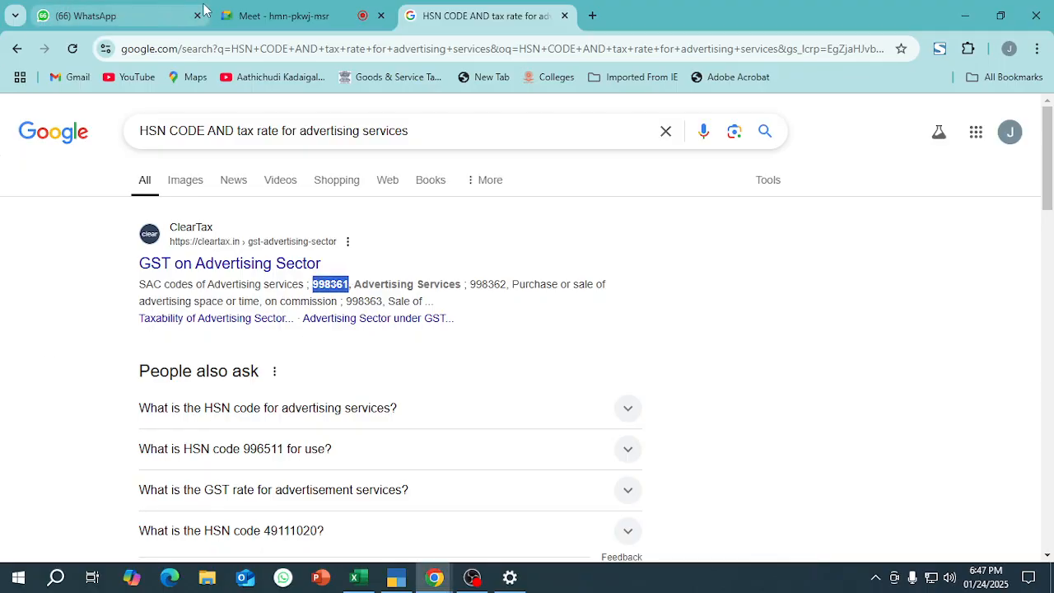
{"action": "left_click", "coordinate": [276, 8]}
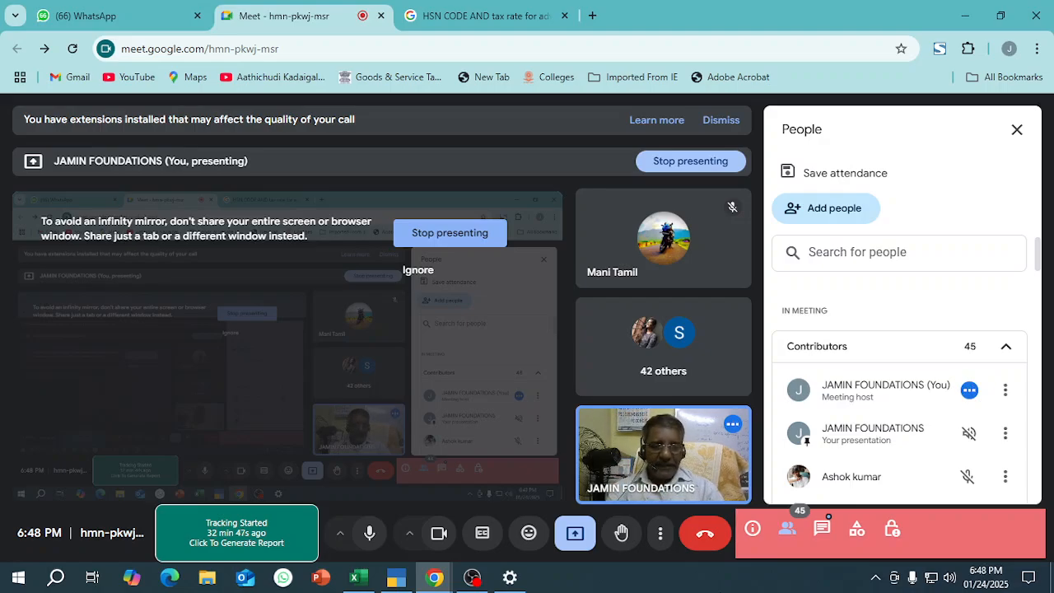
{"action": "key", "text": "alt+Tab"}
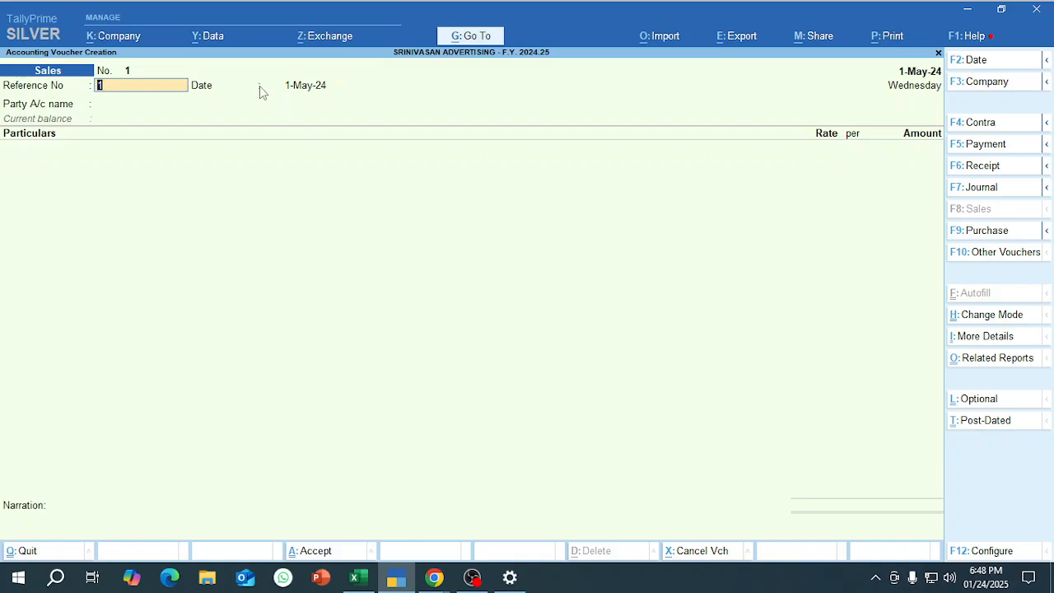
Select ADHIMOOLAM & co as the party account, leaving dispatch details blank and accepting the default party details.
{"action": "key", "text": "Return"}
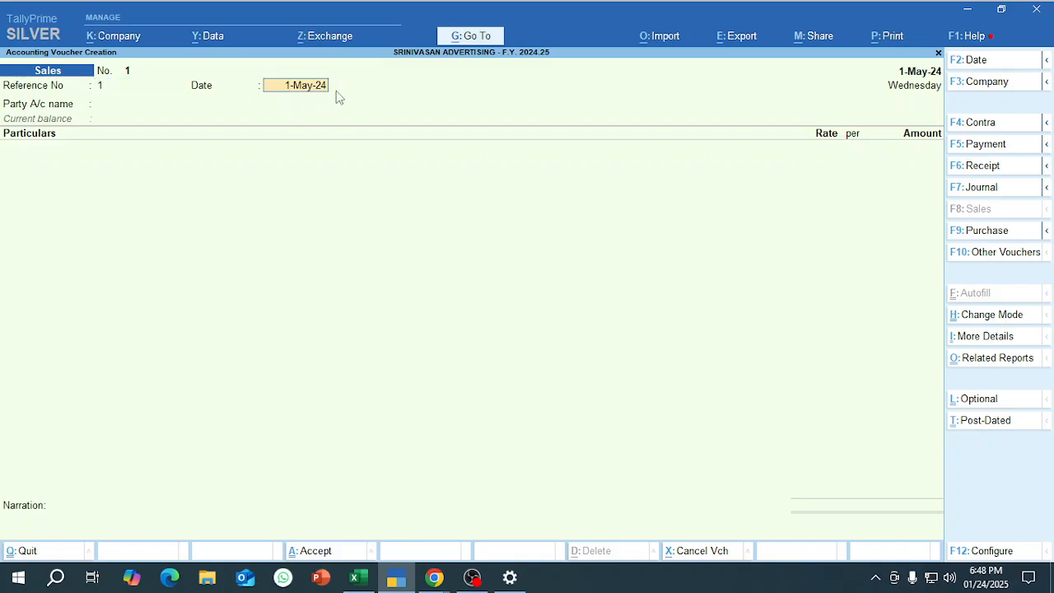
{"action": "key", "text": "Return"}
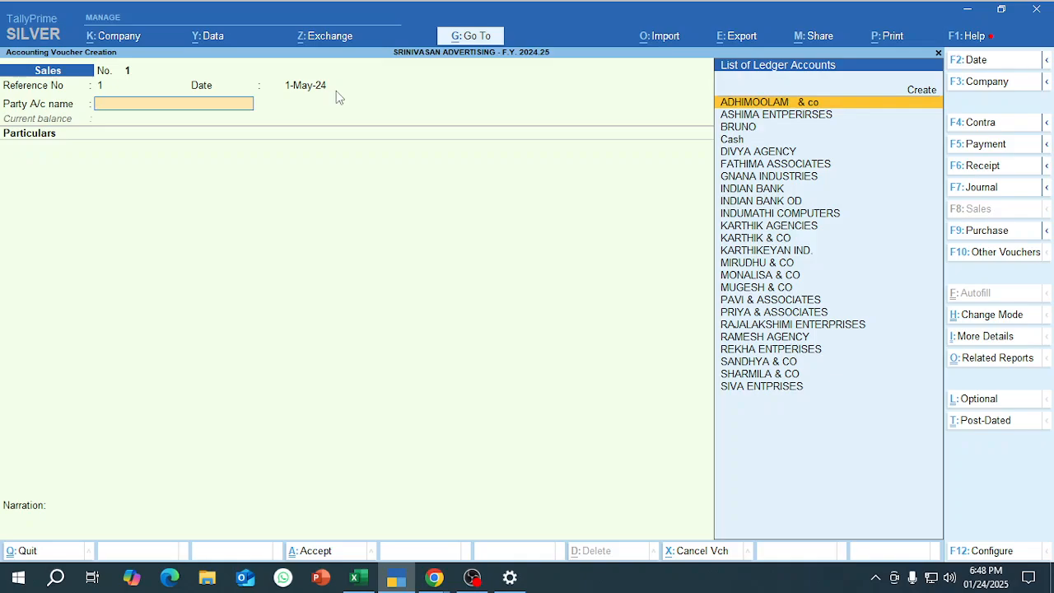
{"action": "key", "text": "Return"}
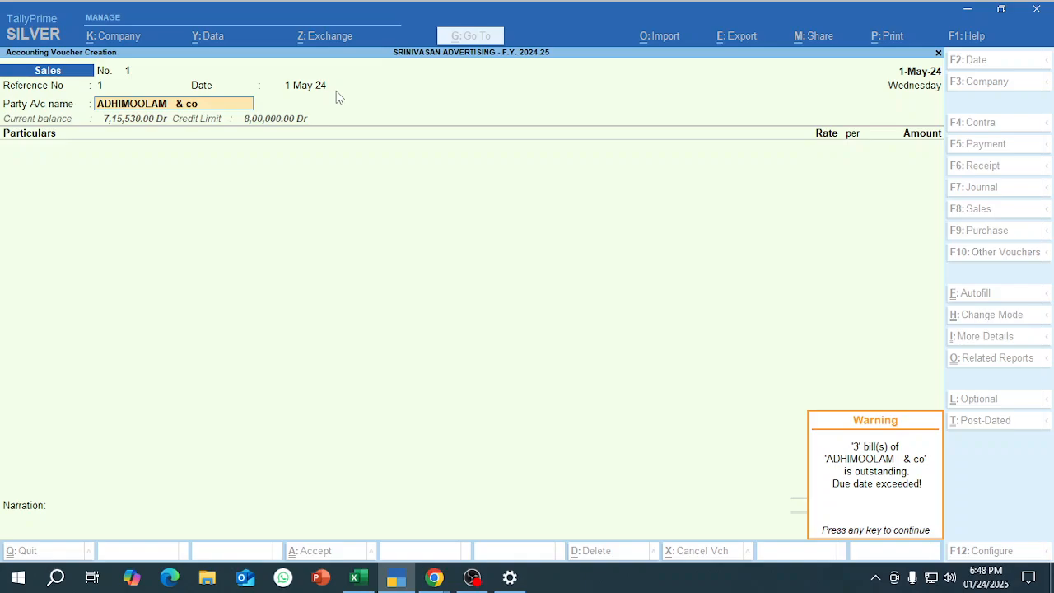
{"action": "key", "text": "Return"}
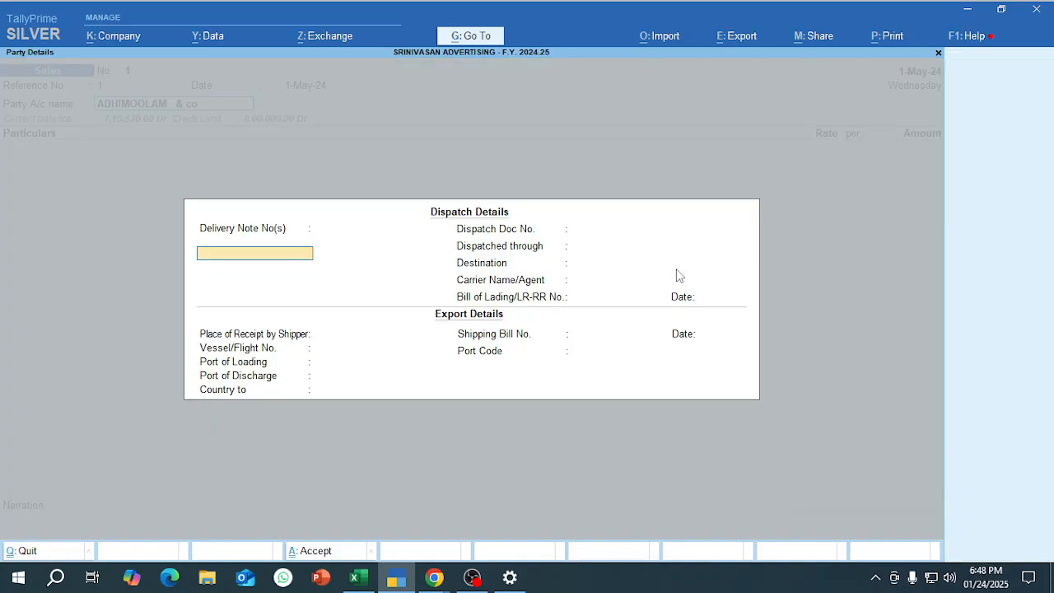
{"action": "key", "text": "Return"}
{"action": "key", "text": "Return"}
{"action": "key", "text": "Return"}
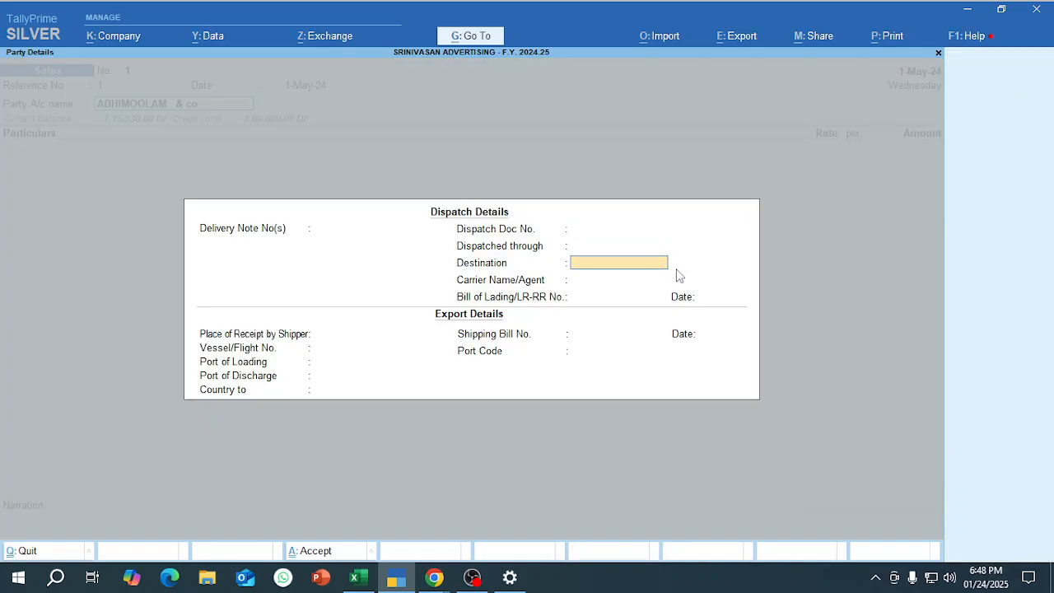
{"action": "key", "text": "ctrl+a"}
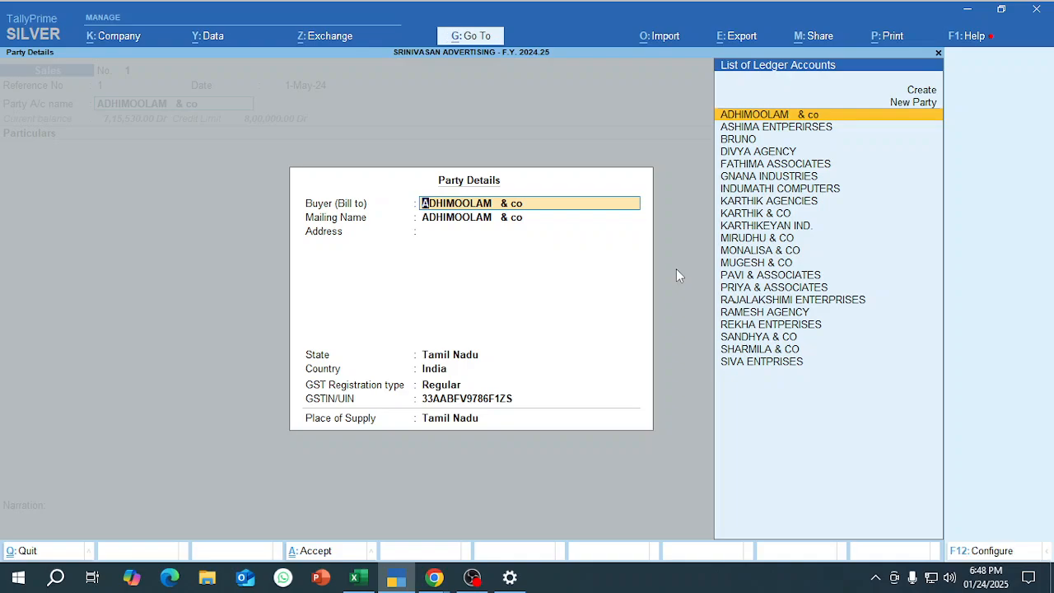
{"action": "key", "text": "ctrl+a"}
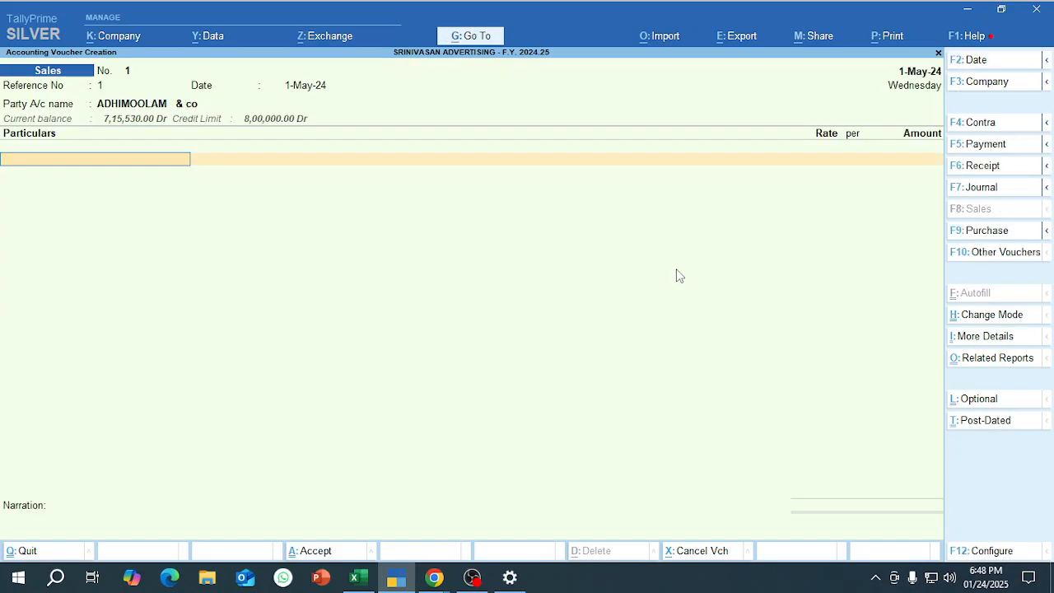
Configure the sales voucher to not provide buyer details or dispatch, order and export details, and save the configuration.
{"action": "key", "text": "BackSpace"}
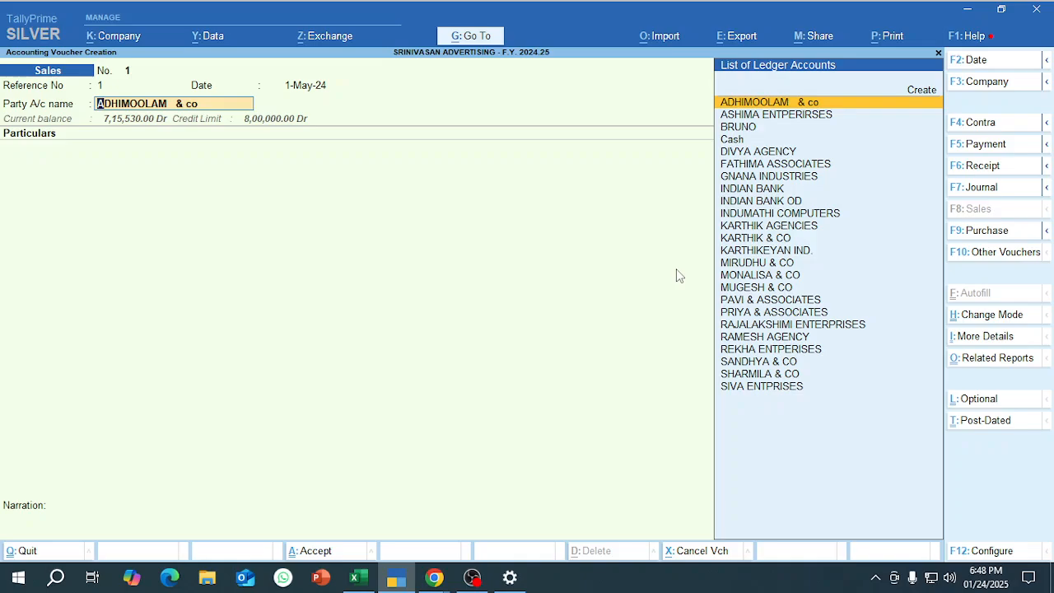
{"action": "key", "text": "F12"}
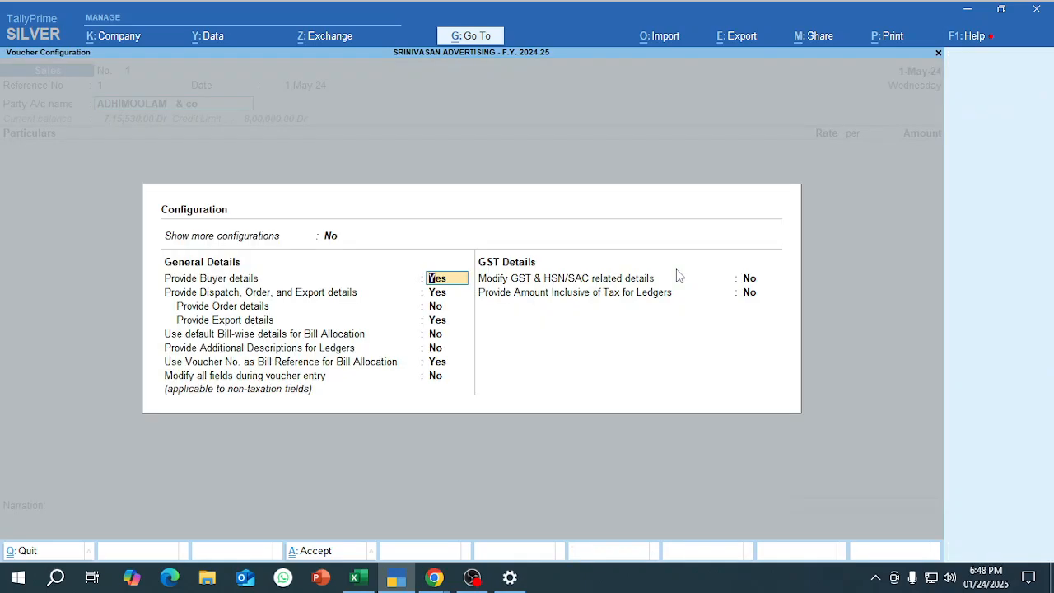
{"action": "type", "text": "N"}
{"action": "key", "text": "Return"}
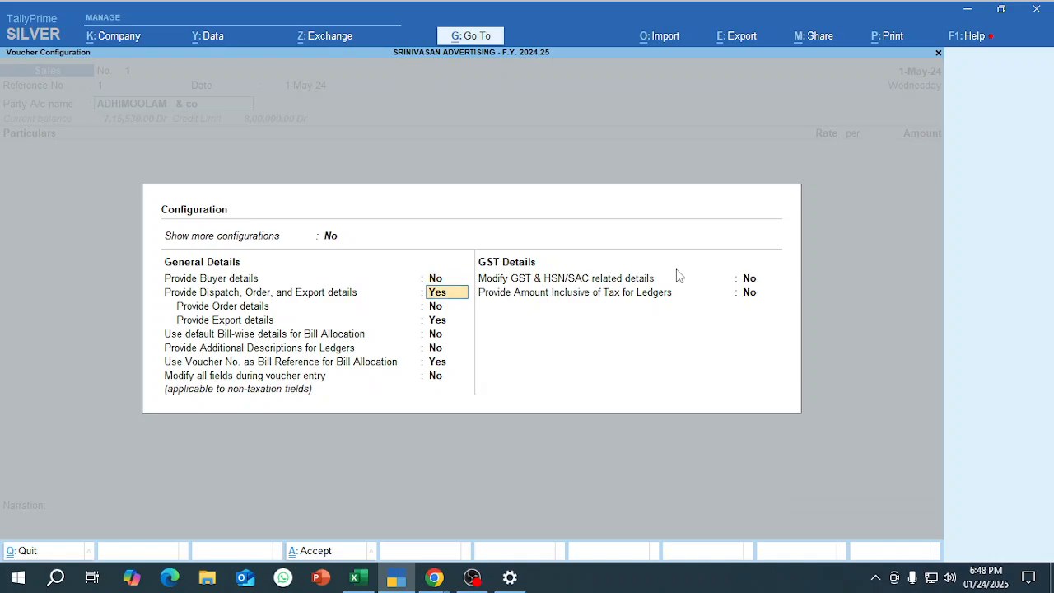
{"action": "type", "text": "N"}
{"action": "key", "text": "Return"}
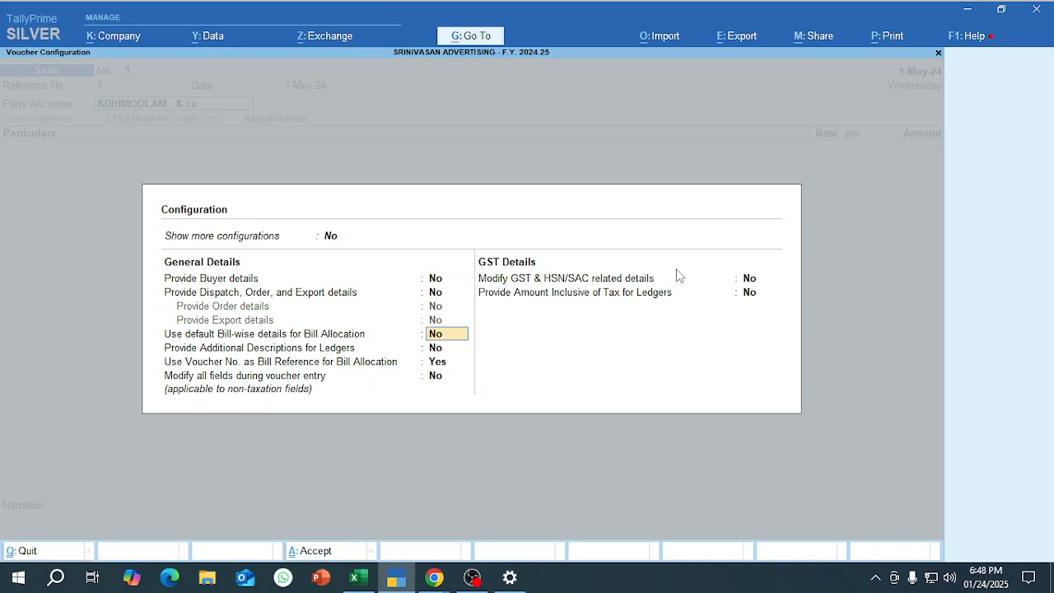
{"action": "key", "text": "ctrl+a"}
Restart the sales voucher with reference number 1, keeping the 1-May-24 date, and select ADHIMOOLAM & co as the party.
{"action": "key", "text": "Escape"}
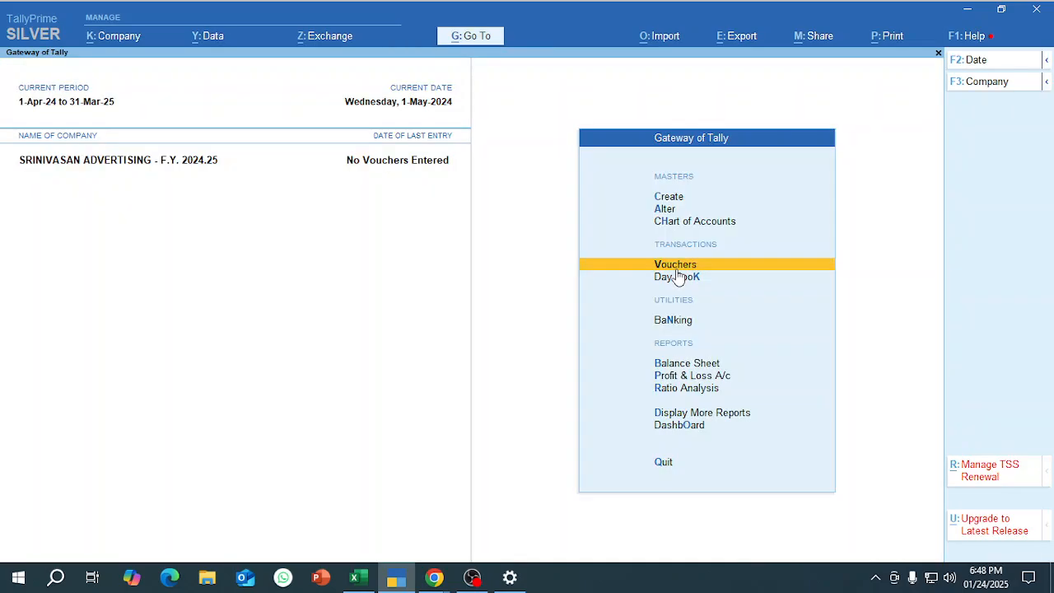
{"action": "key", "text": "Return"}
{"action": "type", "text": "1"}
{"action": "key", "text": "Return"}
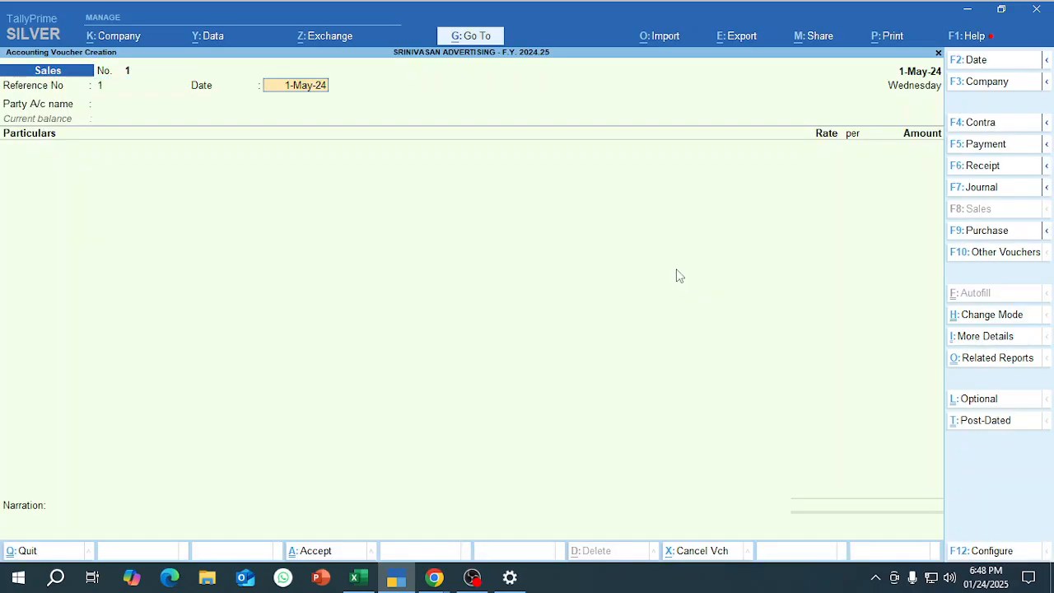
{"action": "key", "text": "Return"}
{"action": "key", "text": "Return"}
{"action": "key", "text": "Return"}
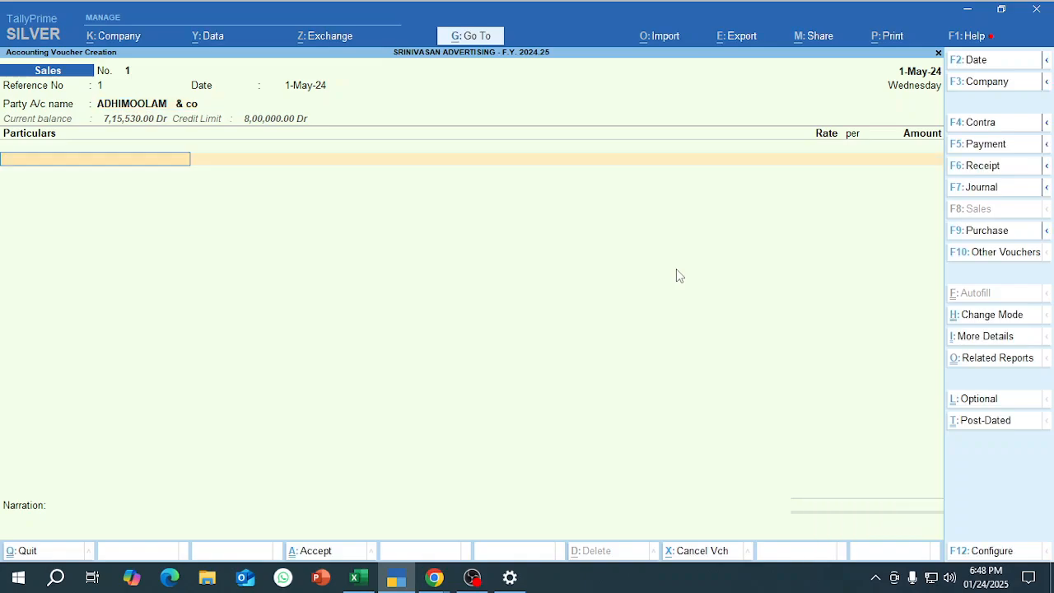
Add the ADVERTISING SERVICES ledger with amount 26,333, the taxable value of the first sales row in the Excel workbook.
{"action": "key", "text": "alt+Tab"}
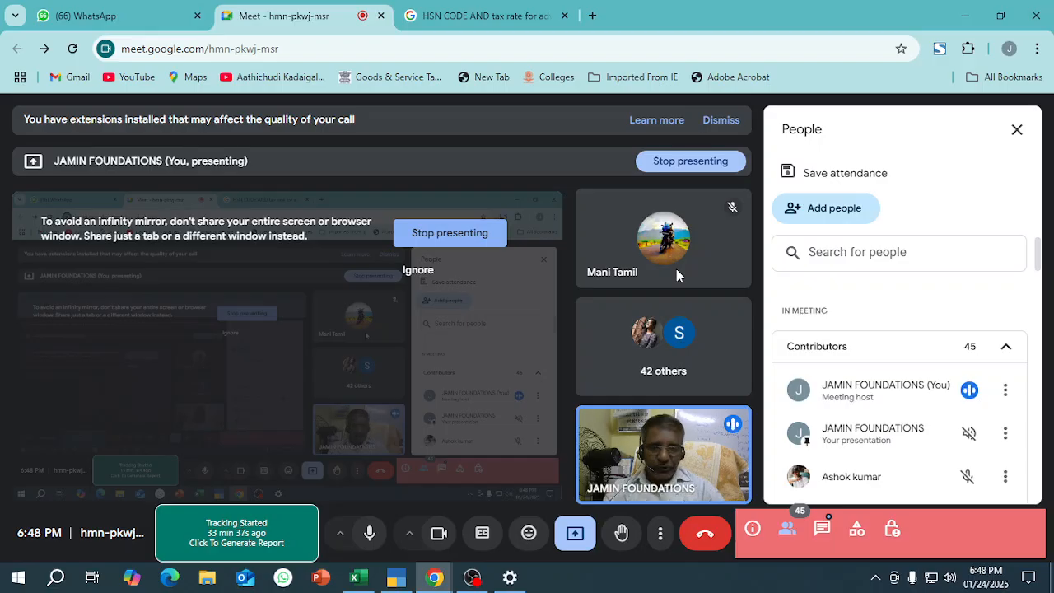
{"action": "key", "text": "alt+Tab"}
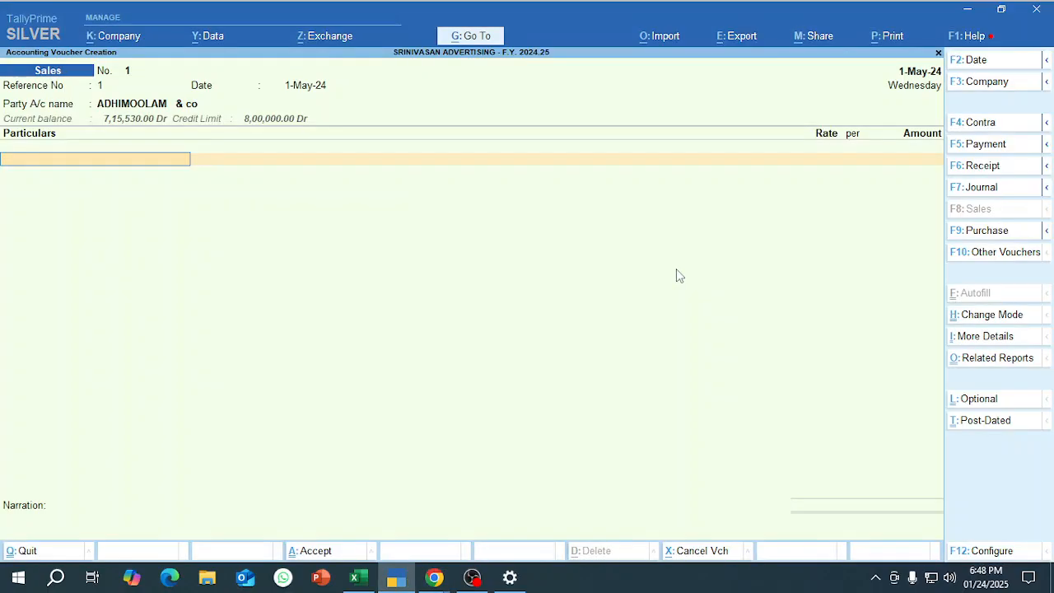
{"action": "type", "text": "AD"}
{"action": "key", "text": "Return"}
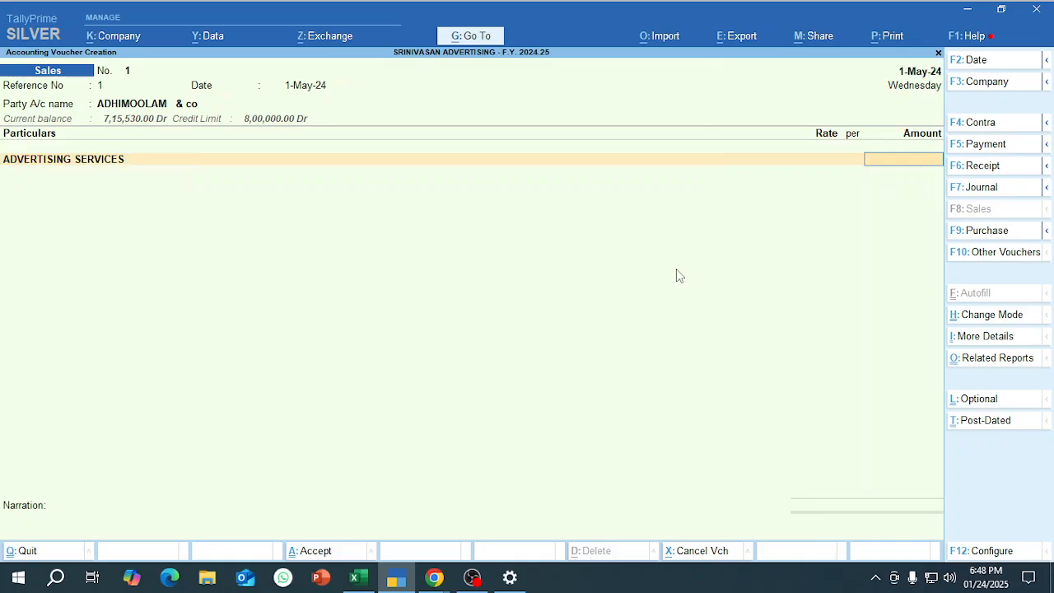
{"action": "key", "text": "alt+Tab"}
{"action": "key", "text": "alt+Tab"}
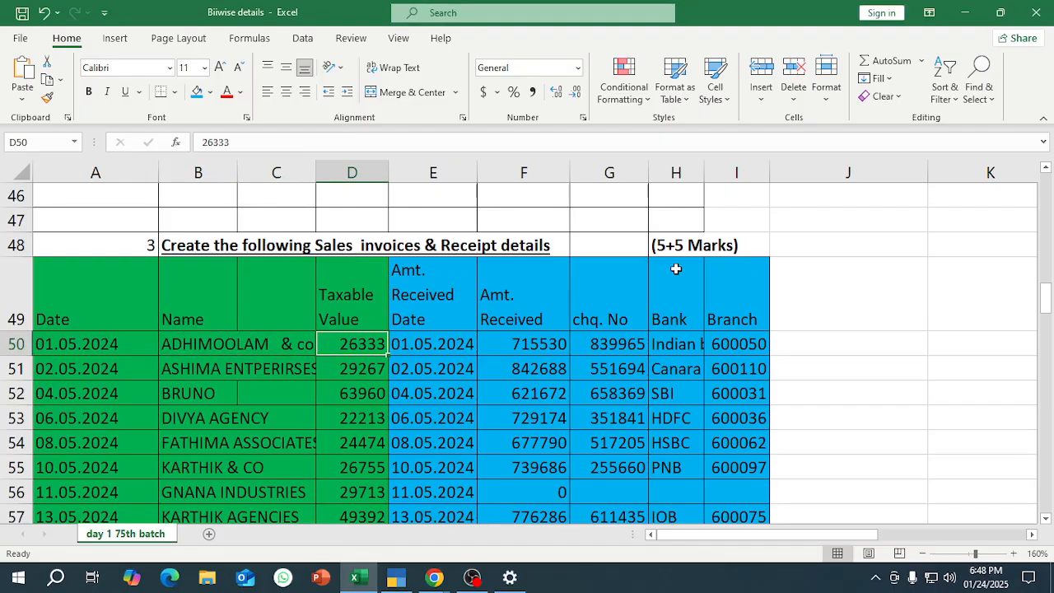
{"action": "key", "text": "alt+Tab"}
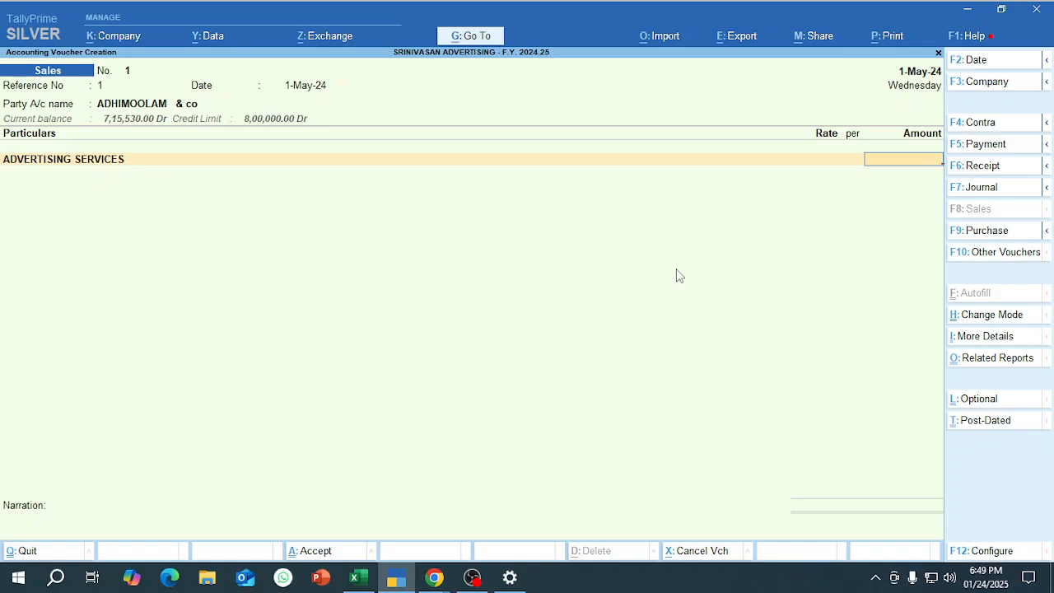
{"action": "type", "text": "26,333"}
{"action": "key", "text": "Return"}
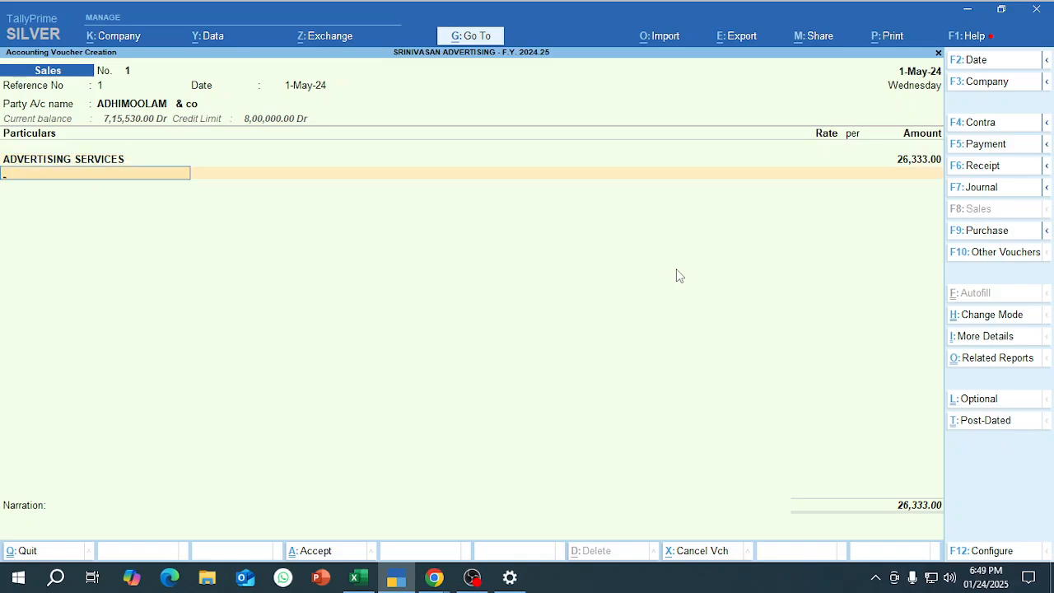
Add the OUTPUT CGST and OUTPUT SGST ledgers with their automatically calculated amounts to the first sales invoice.
{"action": "type", "text": "OUT"}
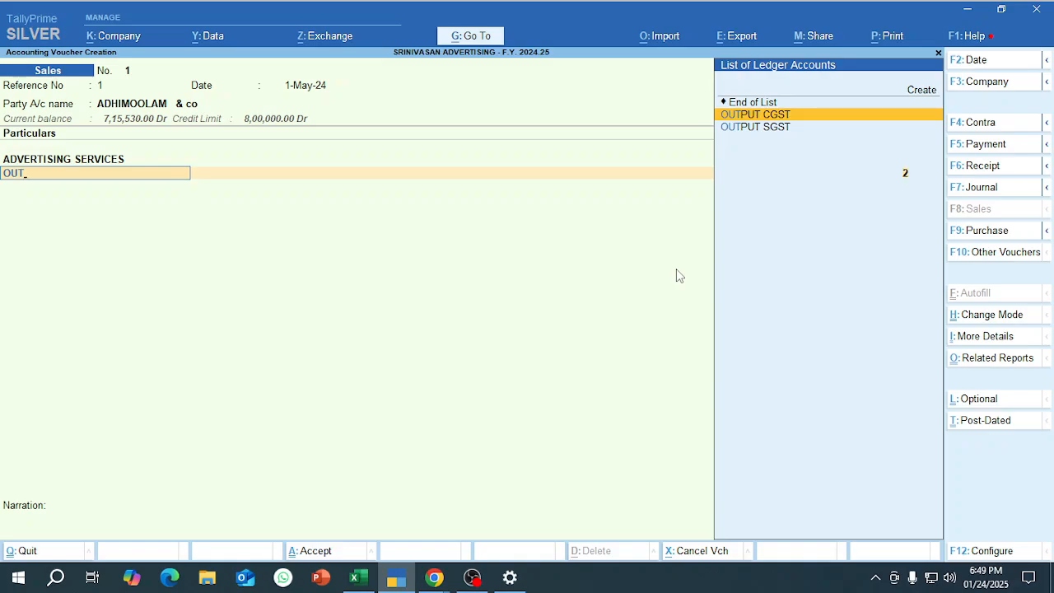
{"action": "key", "text": "Return"}
{"action": "key", "text": "Return"}
{"action": "type", "text": "OUT"}
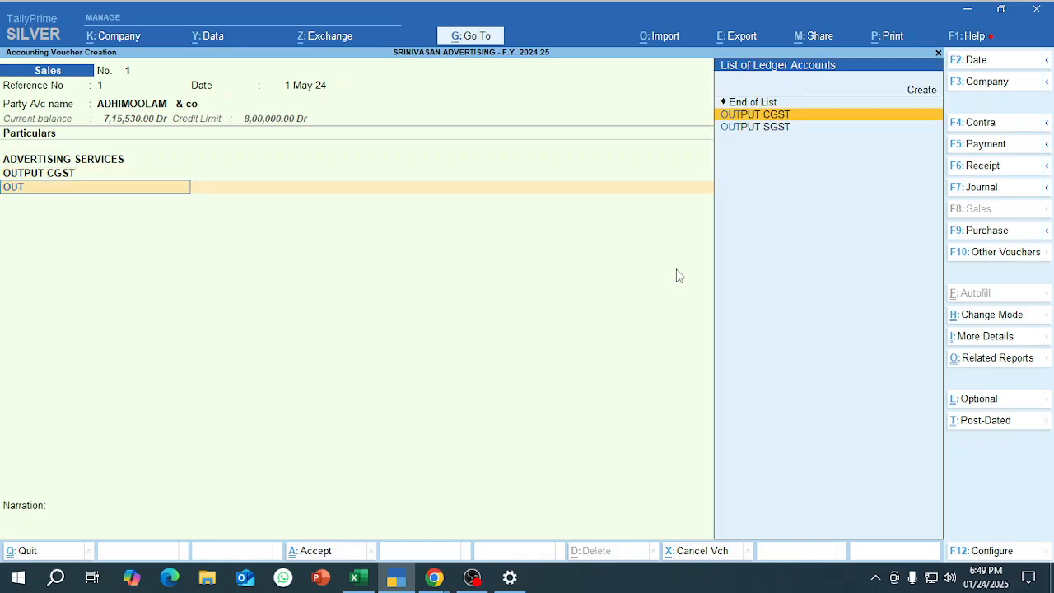
{"action": "key", "text": "Down"}
{"action": "key", "text": "Return"}
{"action": "key", "text": "Return"}
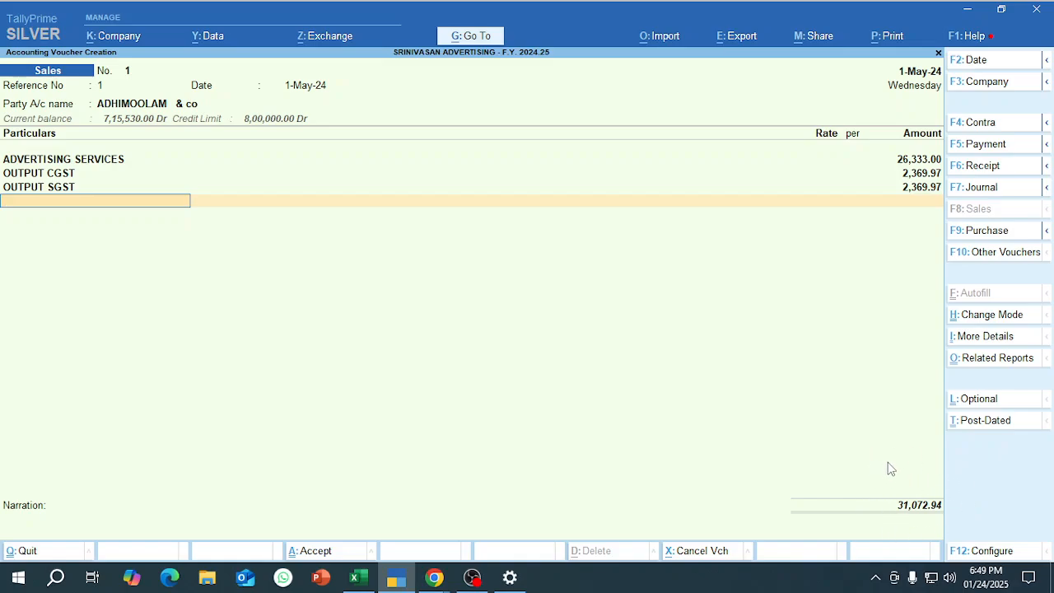
Add the ROUND OFF ledger with an amount of 0.06 to the first sales invoice.
{"action": "type", "text": "ro"}
{"action": "key", "text": "Return"}
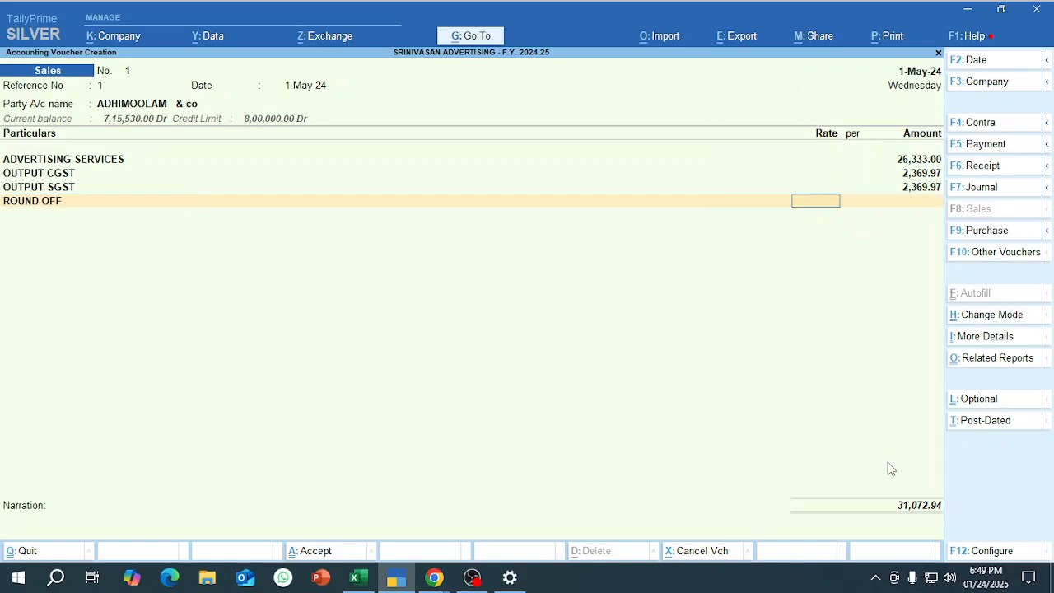
{"action": "key", "text": "Return"}
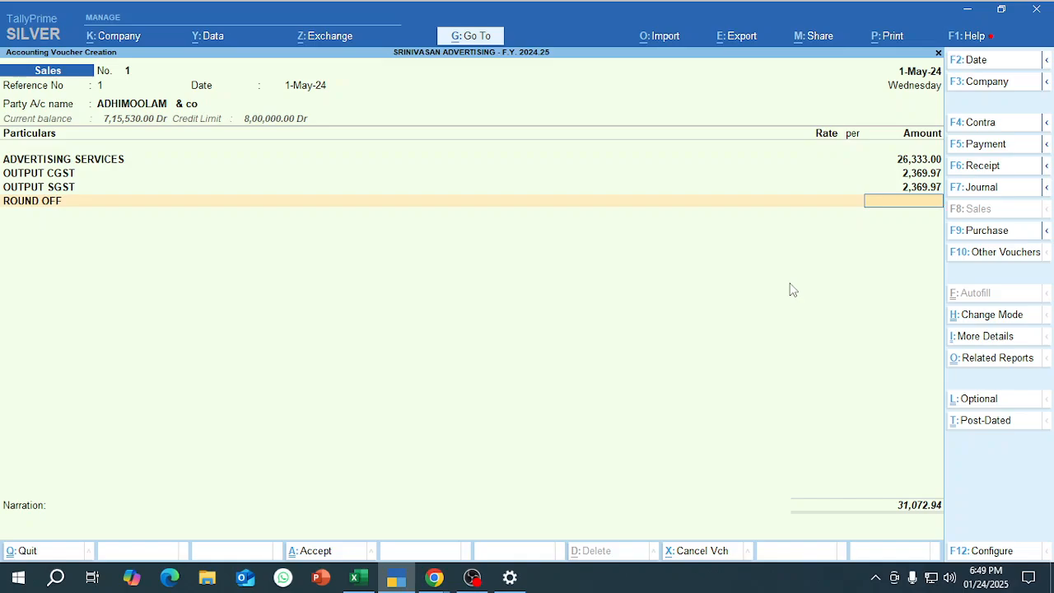
{"action": "type", "text": ".06"}
{"action": "key", "text": "Return"}
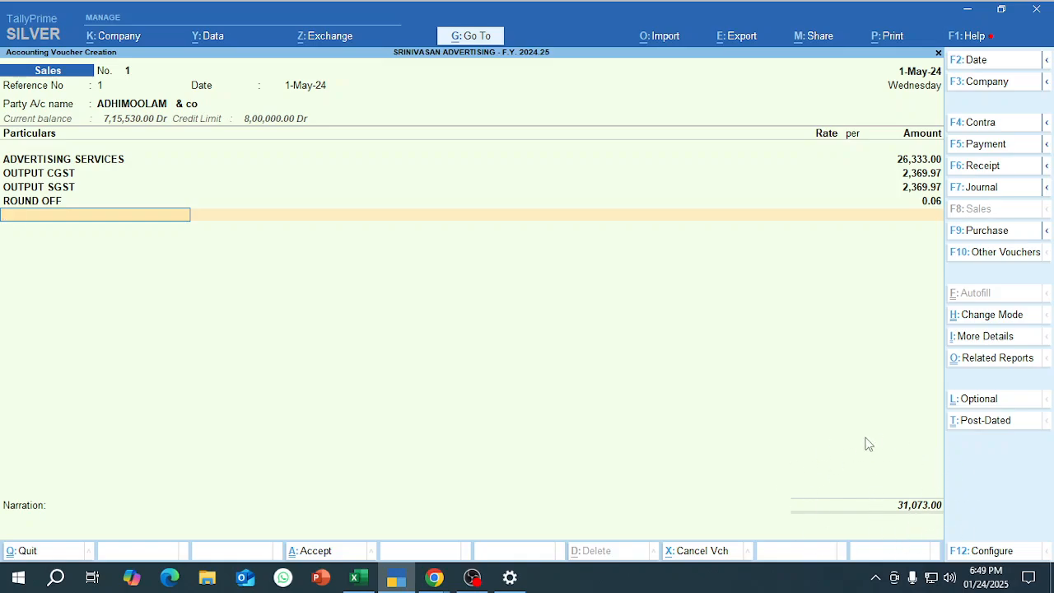
Allocate the bill as New Ref 1 with 30 credit days, leave the narration blank and save the voucher.
{"action": "key", "text": "Return"}
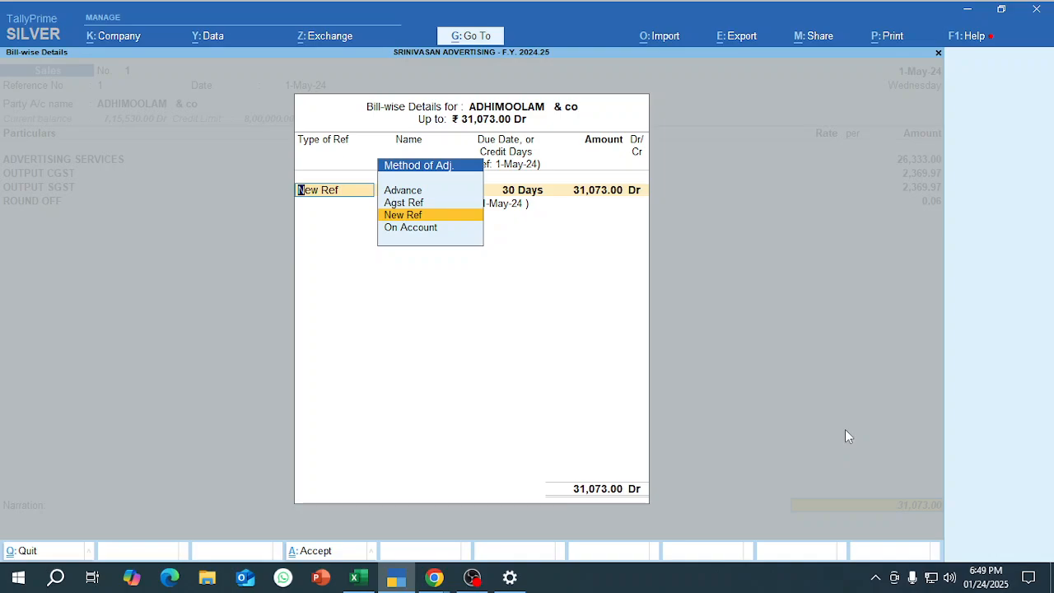
{"action": "key", "text": "Return"}
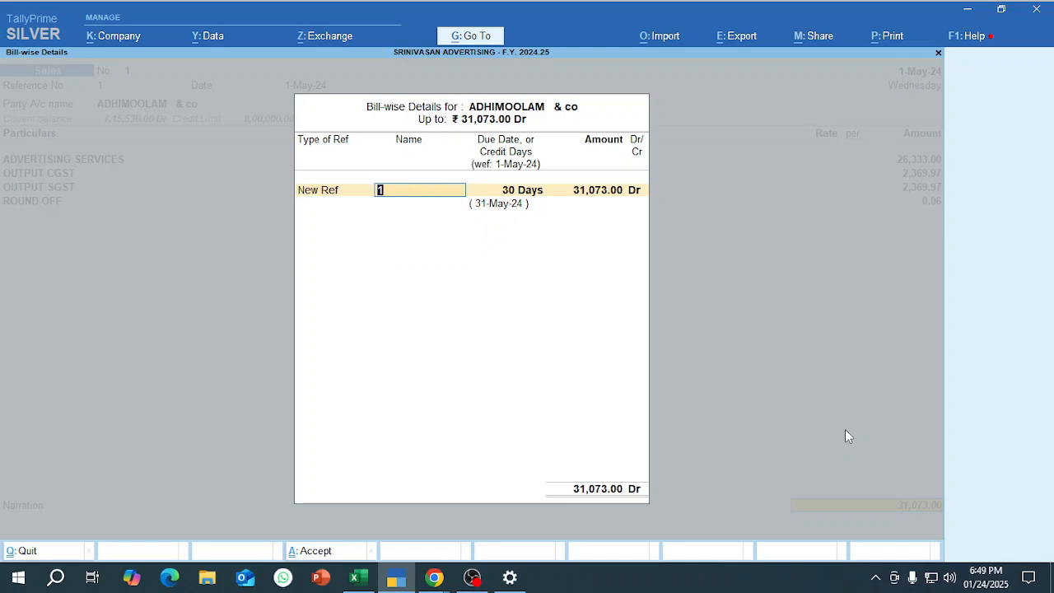
{"action": "key", "text": "Return"}
{"action": "key", "text": "Return"}
{"action": "key", "text": "Return"}
{"action": "key", "text": "Return"}
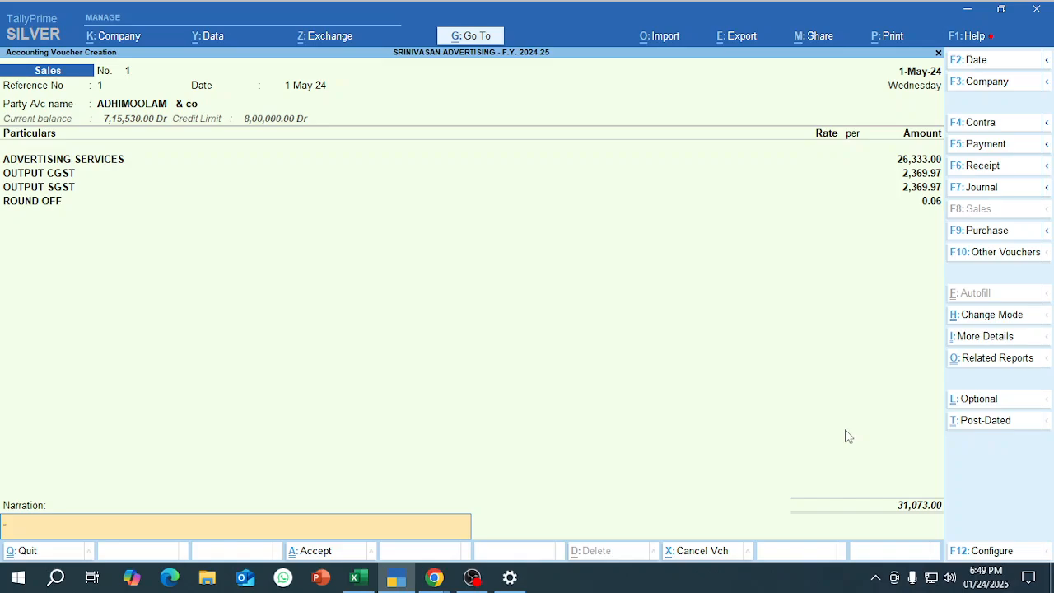
{"action": "key", "text": "Return"}
{"action": "key", "text": "Return"}
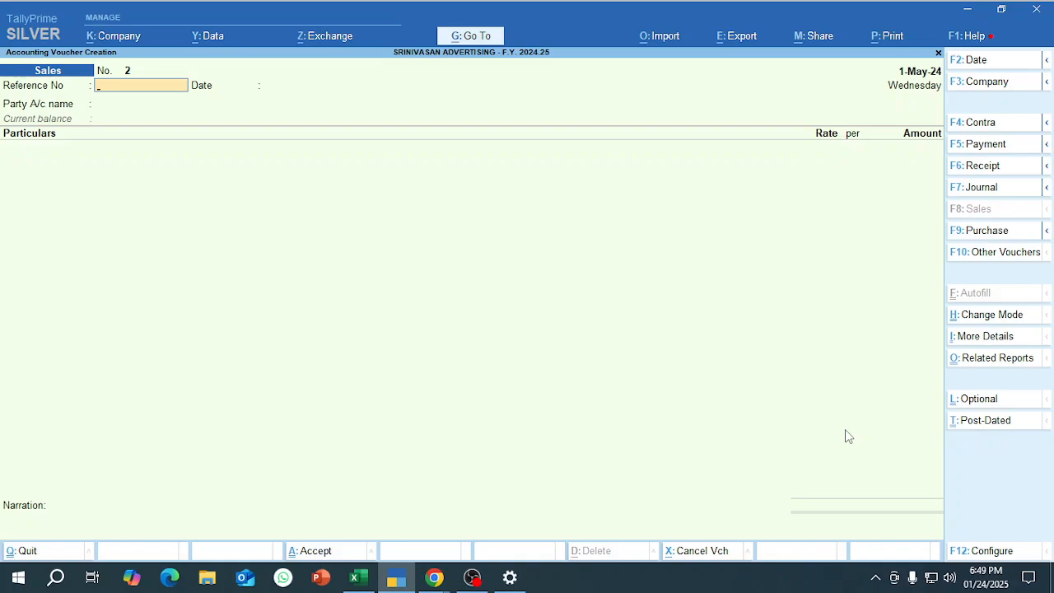
Look up the second sales row in the Excel workbook and set the new TallyPrime sales voucher's date to 2-5-2024.
{"action": "key", "text": "alt+Tab"}
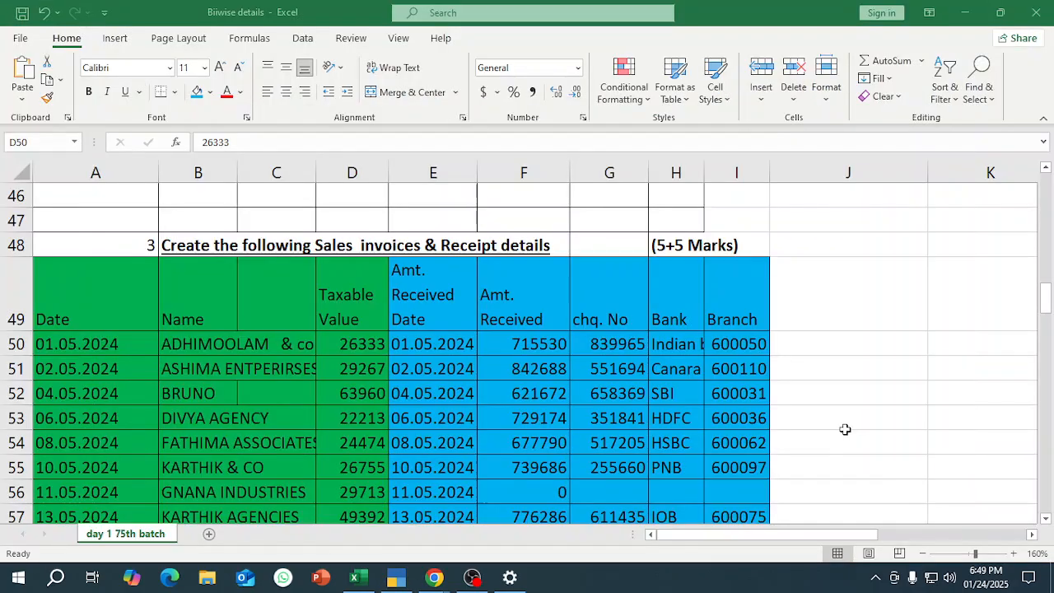
{"action": "key", "text": "Down"}
{"action": "key", "text": "Left"}
{"action": "key", "text": "Left"}
{"action": "key", "text": "Left"}
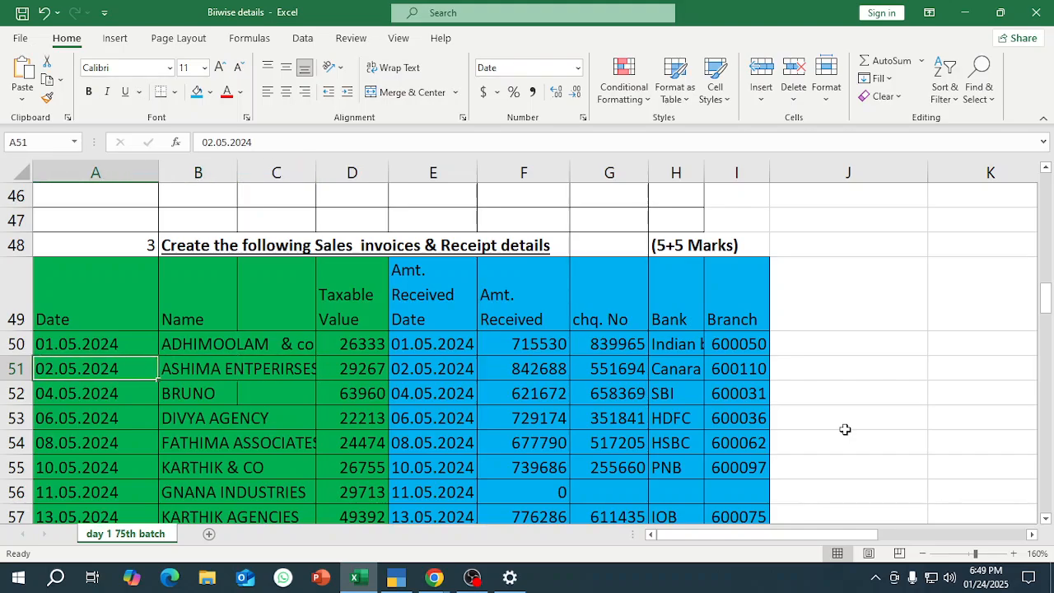
{"action": "key", "text": "Right"}
{"action": "key", "text": "ctrl+c"}
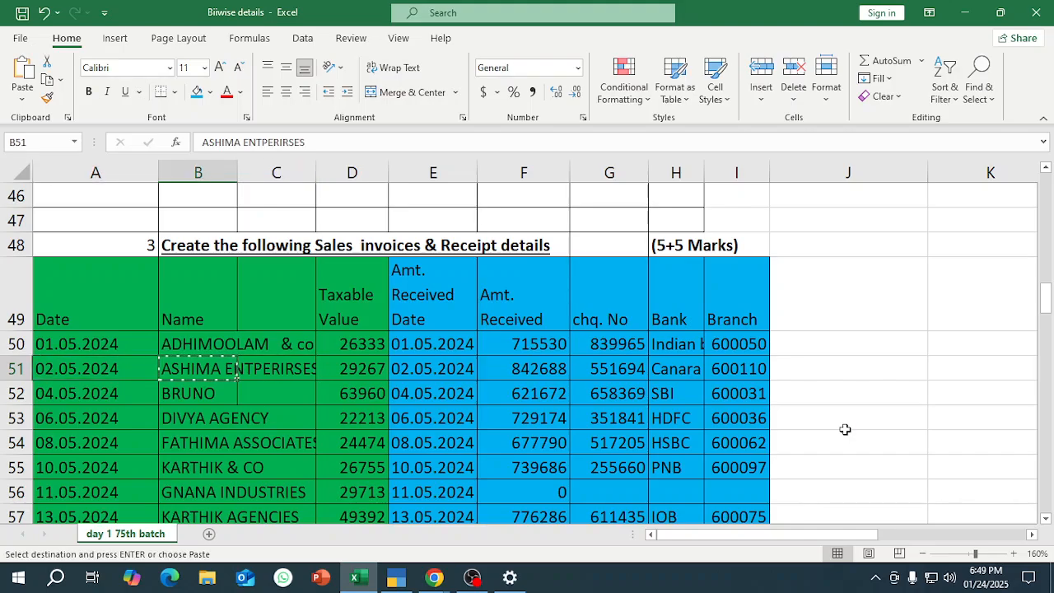
{"action": "key", "text": "alt+Tab"}
{"action": "key", "text": "F2"}
{"action": "key", "text": "ctrl+alt+v"}
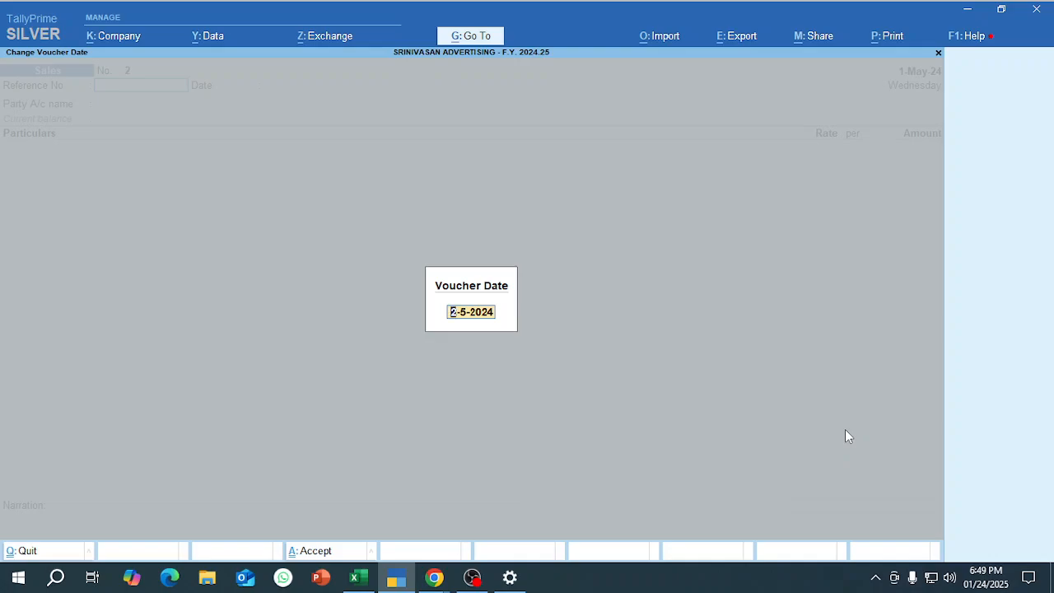
{"action": "key", "text": "Return"}
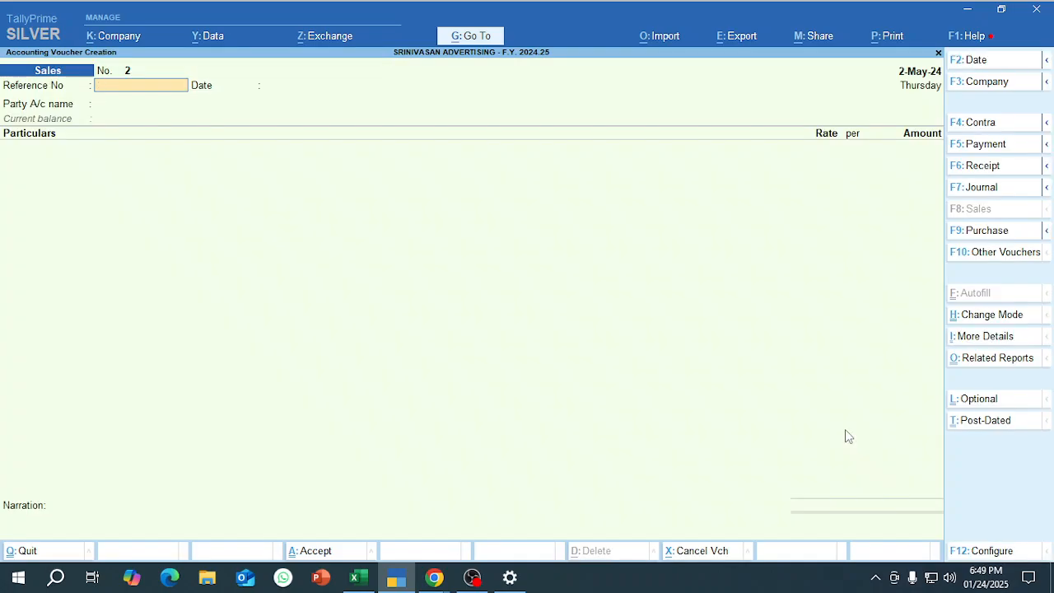
Leave the reference number blank and select ASHIMA ENTPERIRSES as the party account.
{"action": "key", "text": "Return"}
{"action": "key", "text": "Return"}
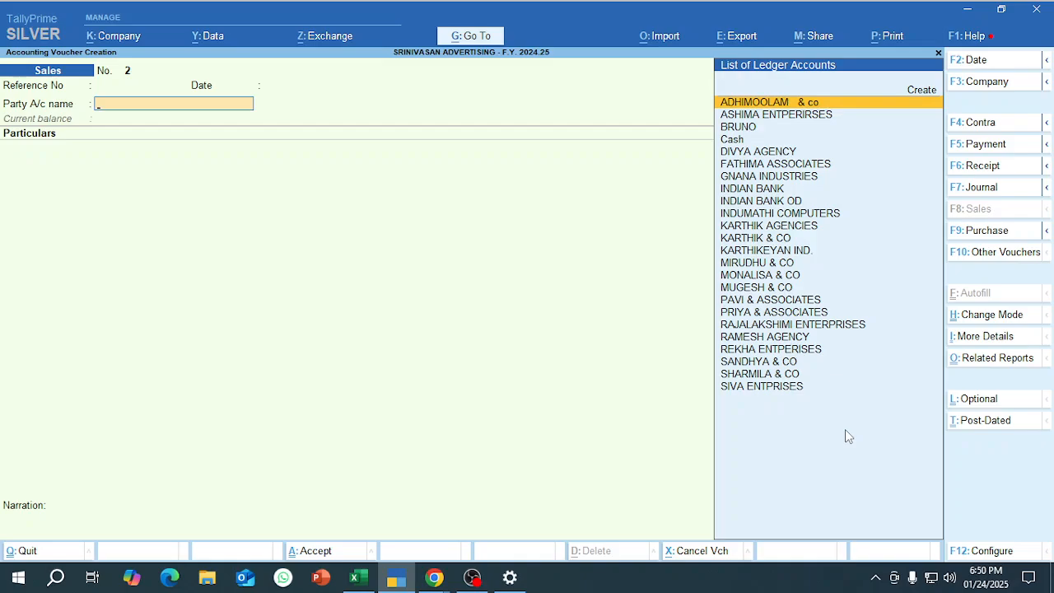
{"action": "key", "text": "Down"}
Add the ADVERTISING SERVICES ledger and copy in the taxable value 29267 from the second sales row in Excel.
{"action": "key", "text": "Return"}
{"action": "key", "text": "Return"}
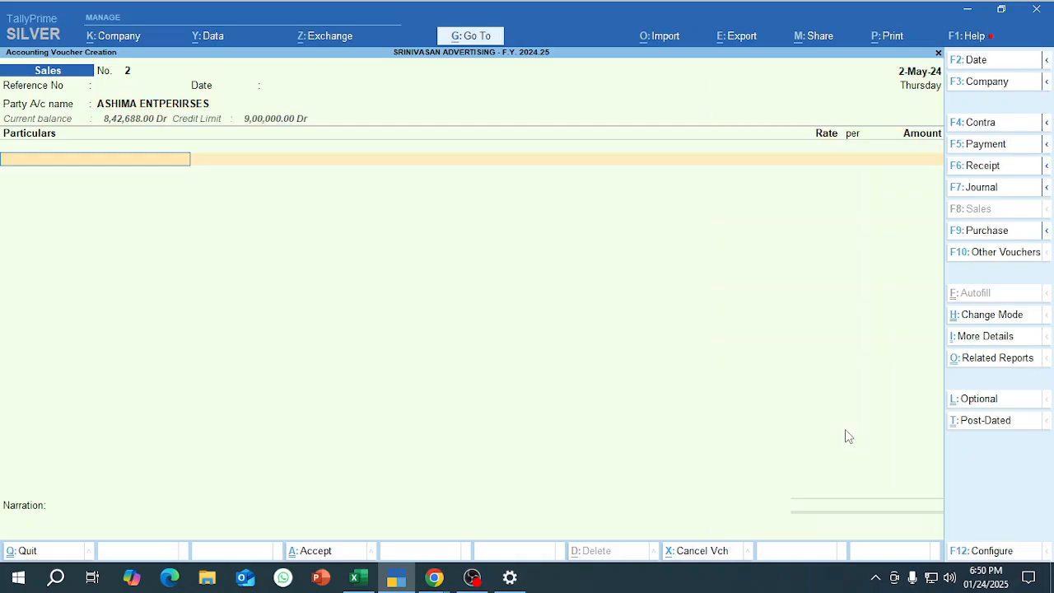
{"action": "type", "text": "ad"}
{"action": "key", "text": "Return"}
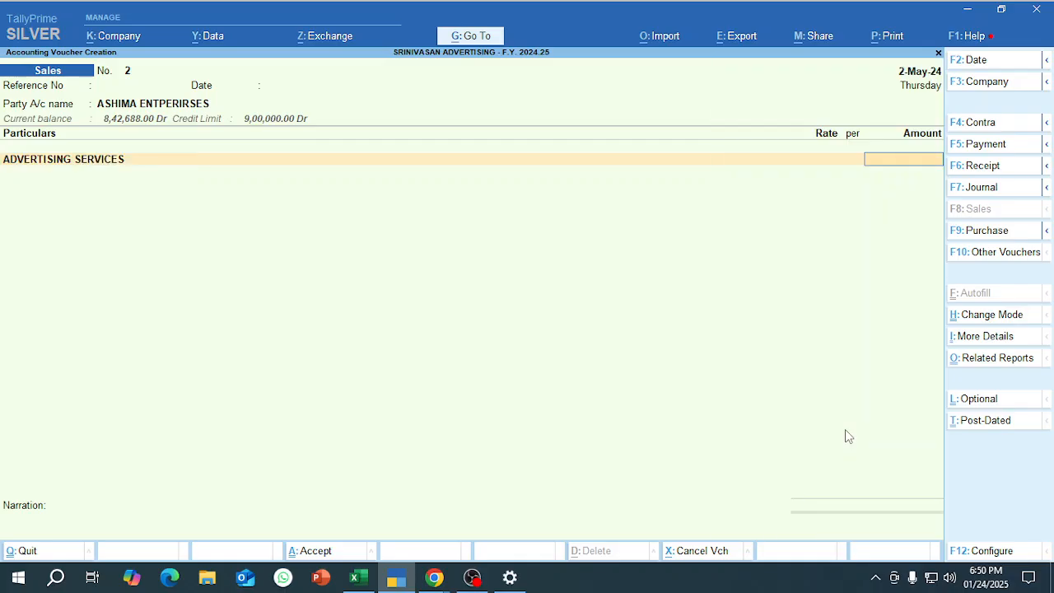
{"action": "key", "text": "alt+Tab"}
{"action": "key", "text": "Right"}
{"action": "key", "text": "Right"}
{"action": "key", "text": "ctrl+c"}
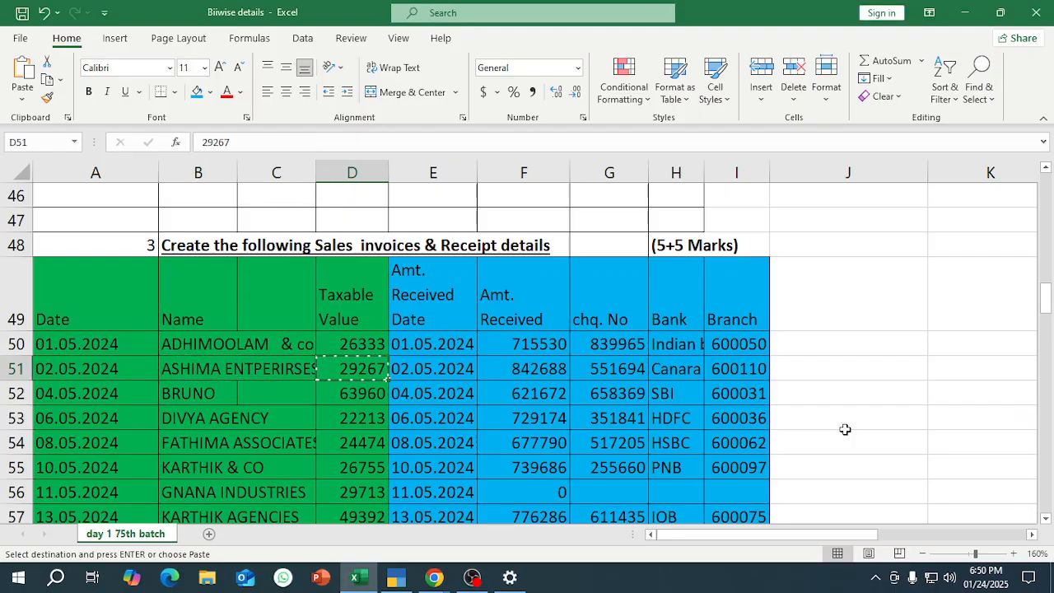
{"action": "key", "text": "alt+Tab"}
{"action": "key", "text": "ctrl+v"}
{"action": "key", "text": "Return"}
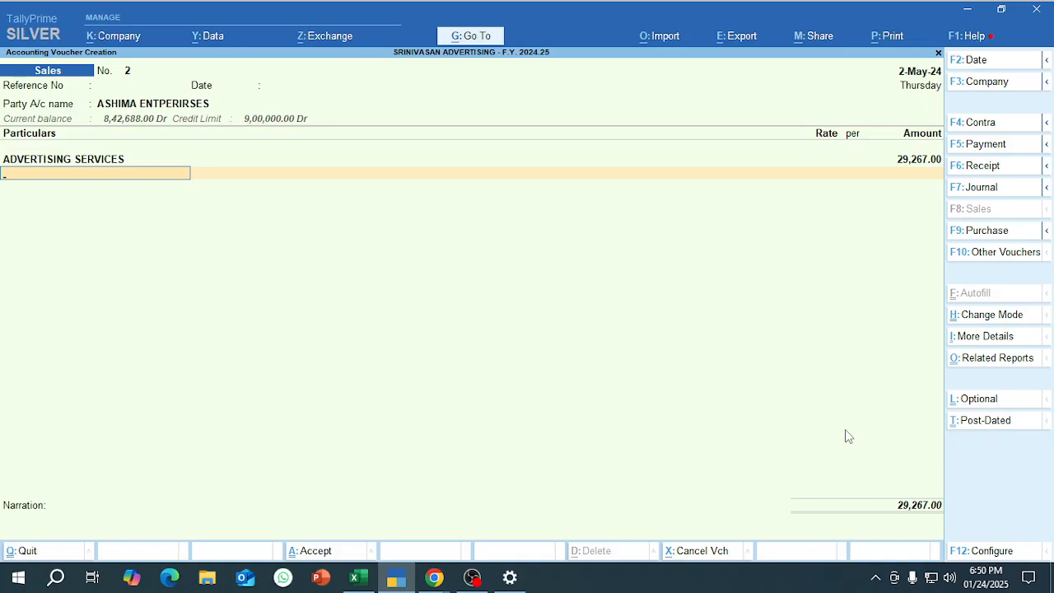
Add the OUTPUT CGST and OUTPUT SGST ledgers with their automatically calculated amounts to the ASHIMA ENTPERIRSES invoice.
{"action": "type", "text": "out"}
{"action": "key", "text": "Return"}
{"action": "key", "text": "Return"}
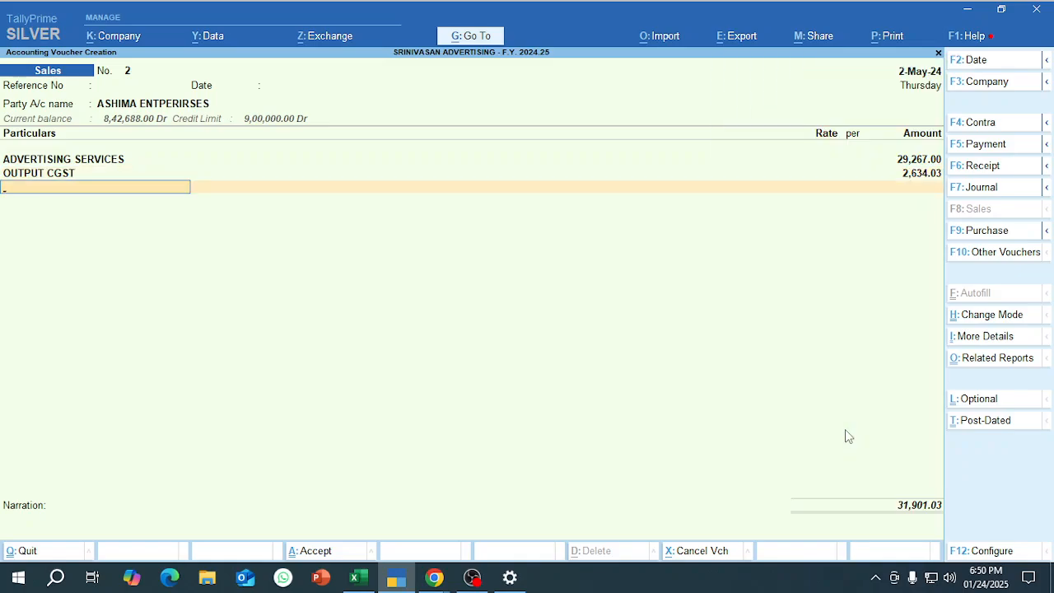
{"action": "type", "text": "out"}
{"action": "key", "text": "Down"}
{"action": "key", "text": "Return"}
Add the ROUND OFF ledger to the ASHIMA ENTPERIRSES invoice with an amount of -0.06.
{"action": "key", "text": "Return"}
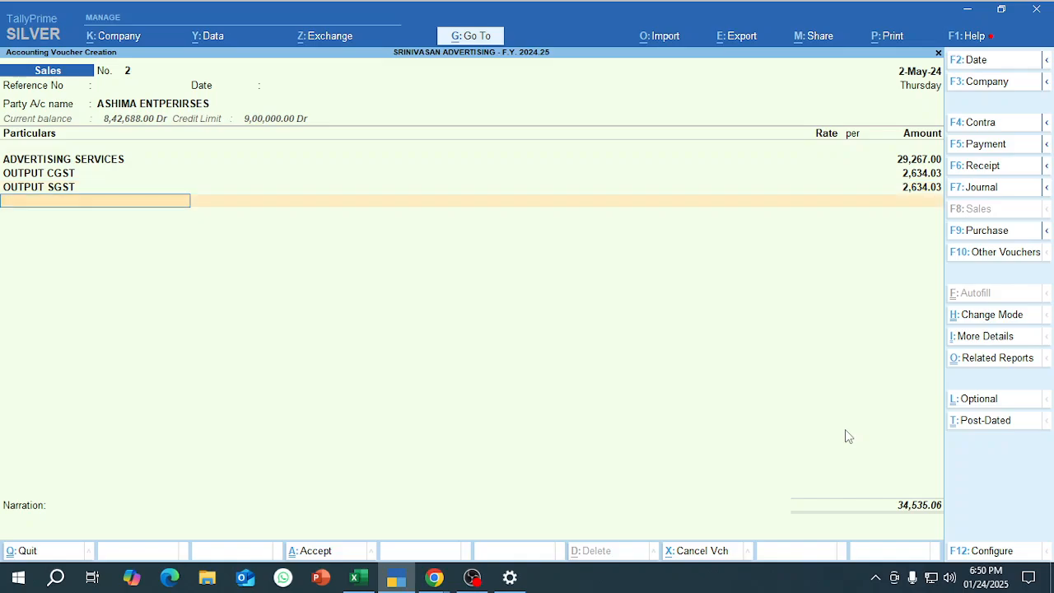
{"action": "type", "text": "ro"}
{"action": "key", "text": "Return"}
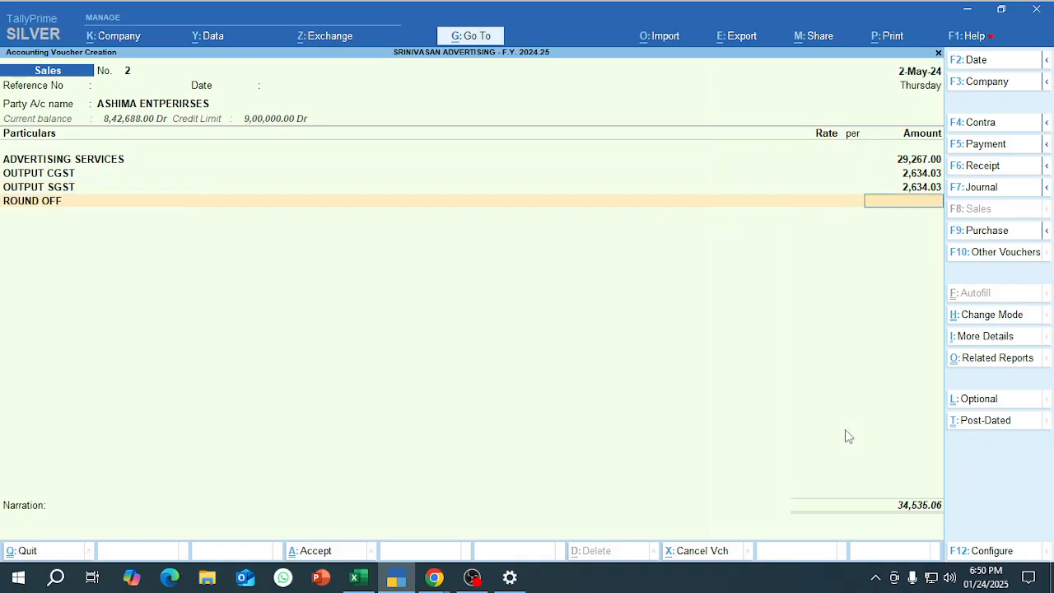
{"action": "type", "text": "-.06"}
{"action": "key", "text": "Return"}
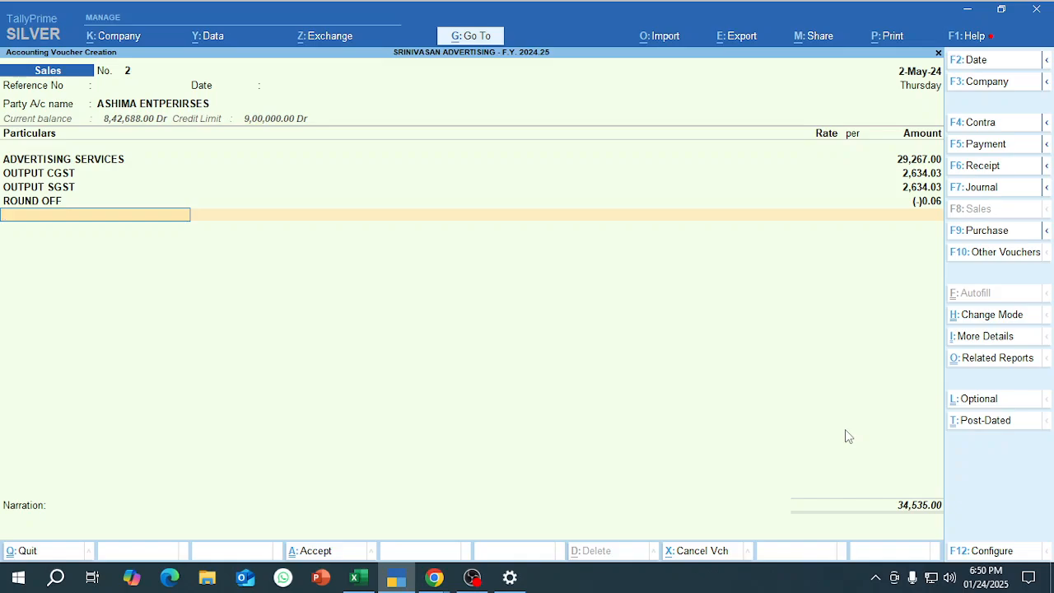
Allocate the invoice amount as a New Ref bill with 30 days' credit and save the voucher without a narration.
{"action": "key", "text": "Return"}
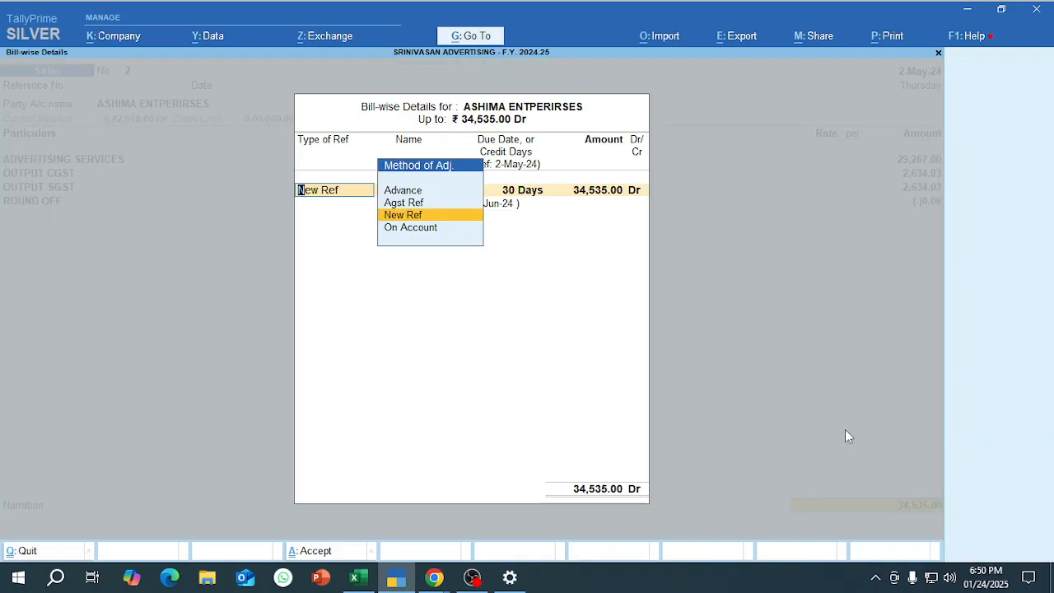
{"action": "key", "text": "Return"}
{"action": "key", "text": "Return"}
{"action": "key", "text": "Return"}
{"action": "key", "text": "Return"}
{"action": "key", "text": "Return"}
{"action": "key", "text": "Return"}
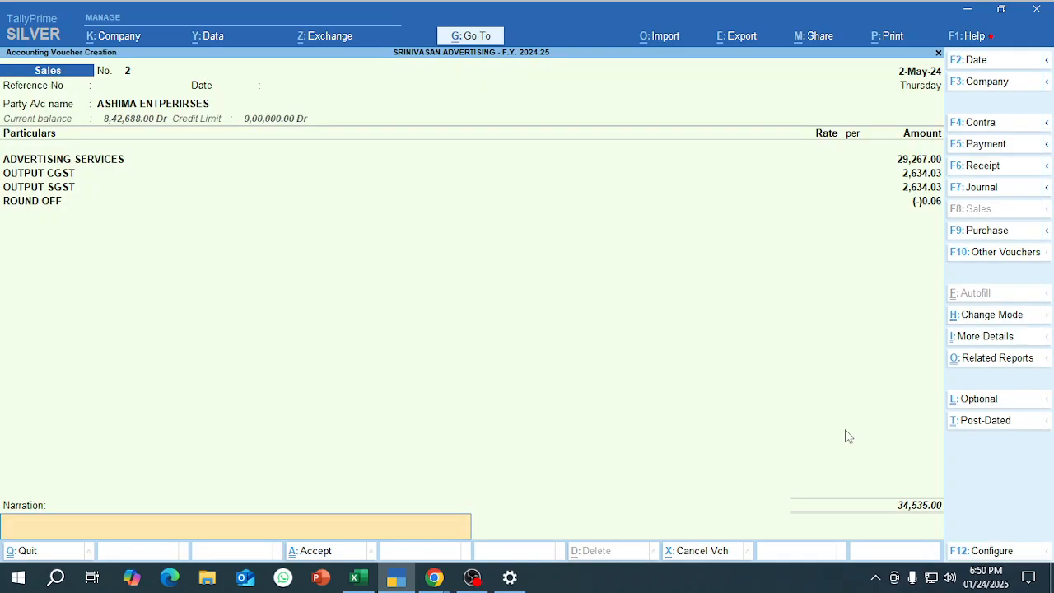
{"action": "key", "text": "Return"}
{"action": "key", "text": "Return"}
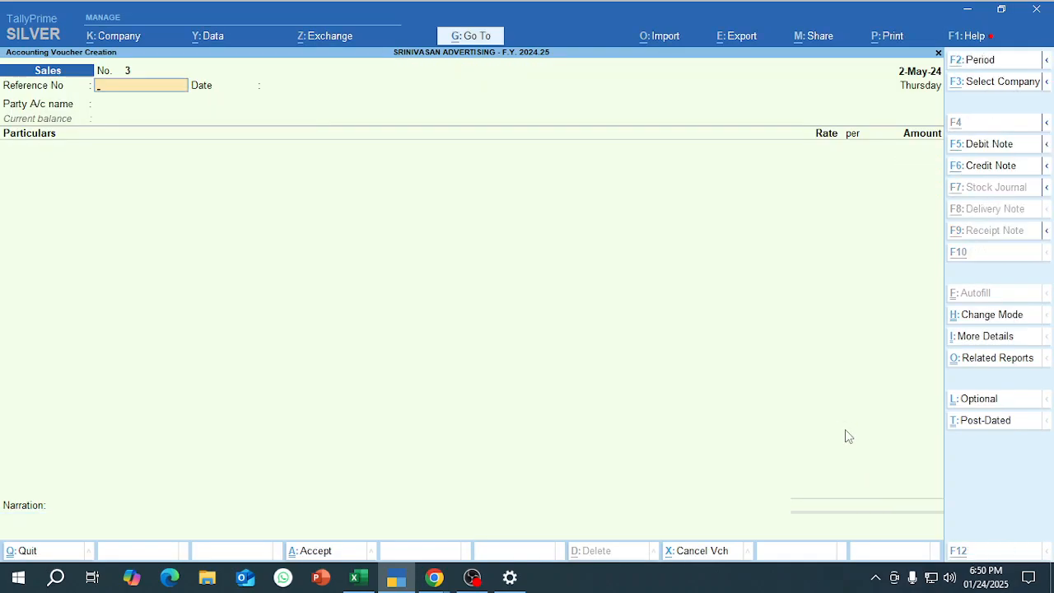
Copy the taxable value 63960 from the third sales row in Excel and set the new TallyPrime sales voucher's date to 4-5-2024.
{"action": "key", "text": "alt+Tab"}
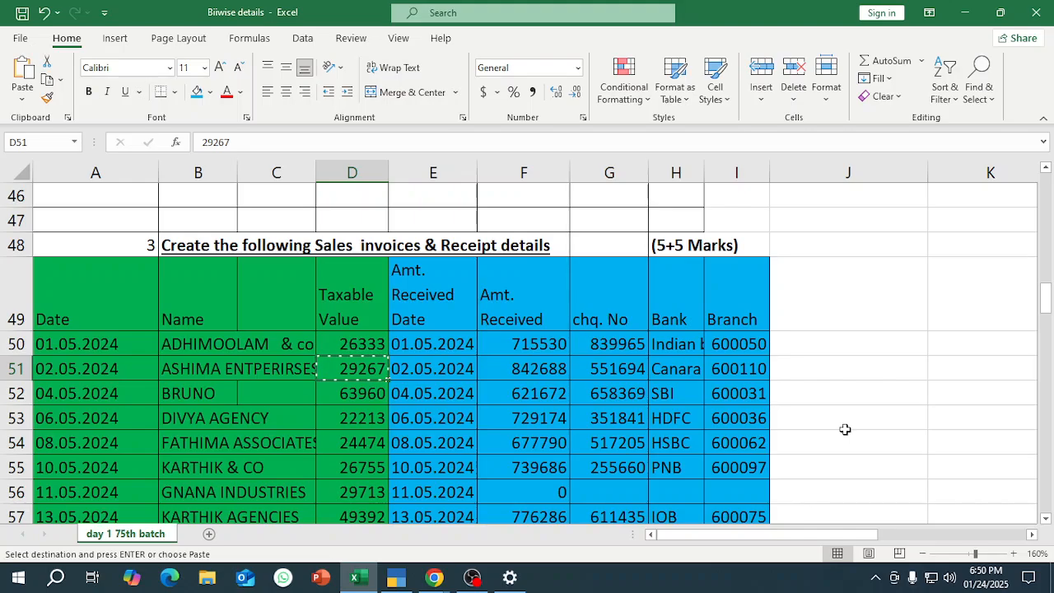
{"action": "key", "text": "Down"}
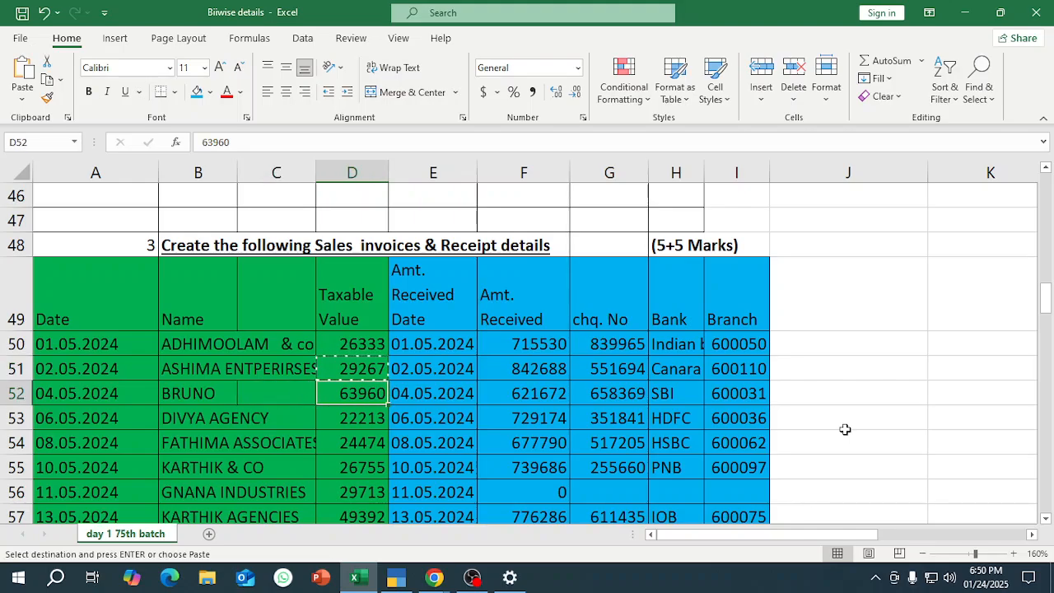
{"action": "key", "text": "ctrl+c"}
{"action": "key", "text": "alt+Tab"}
{"action": "key", "text": "F2"}
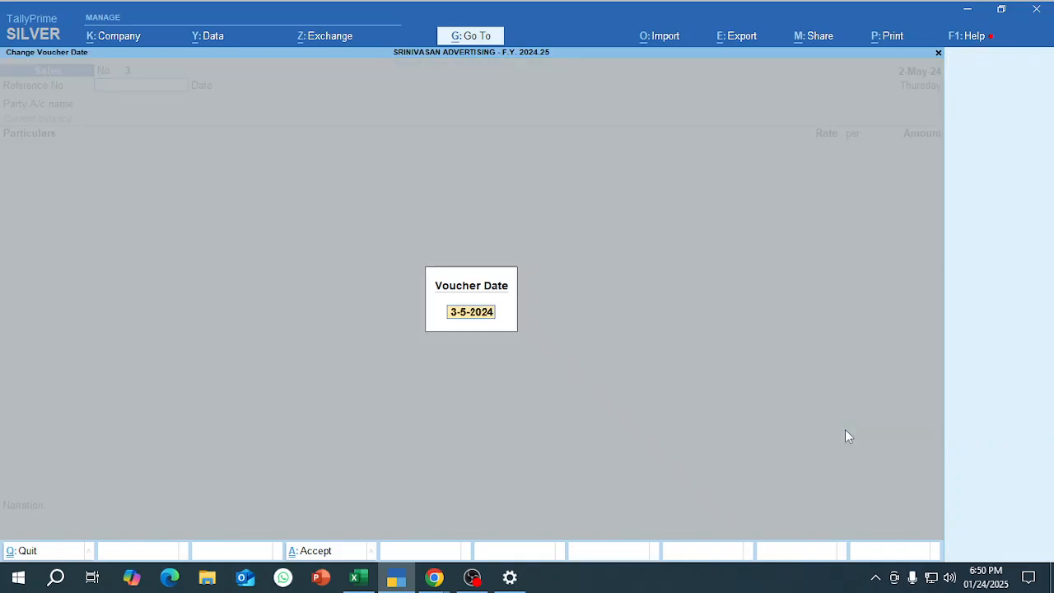
{"action": "type", "text": "4-5"}
{"action": "key", "text": "Return"}
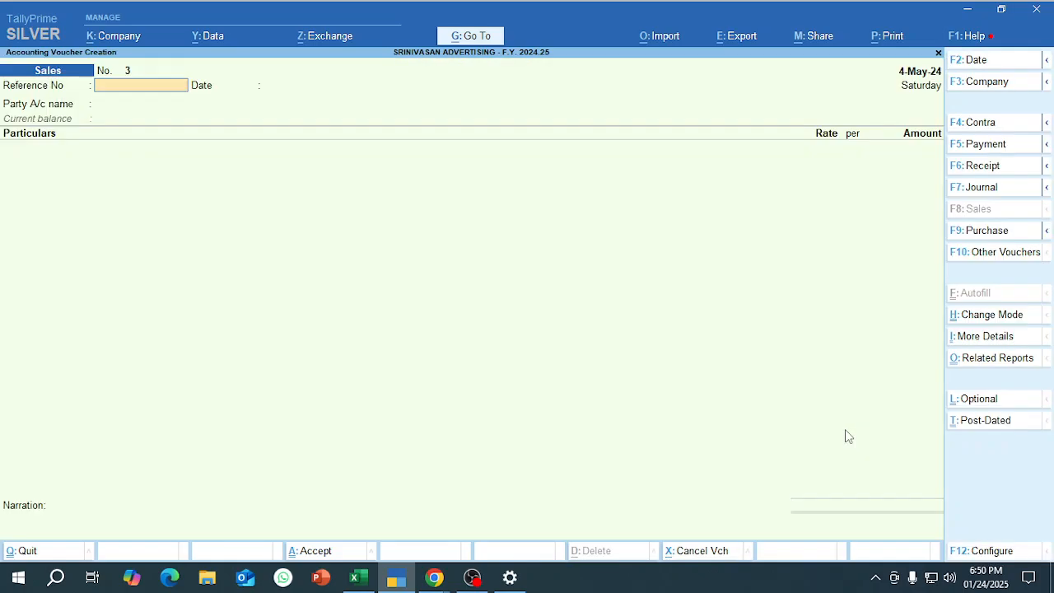
Return to the Excel workbook and review the customer names in the sales invoice list from row 50 to row 69.
{"action": "key", "text": "alt+Tab"}
{"action": "key", "text": "alt+Tab"}
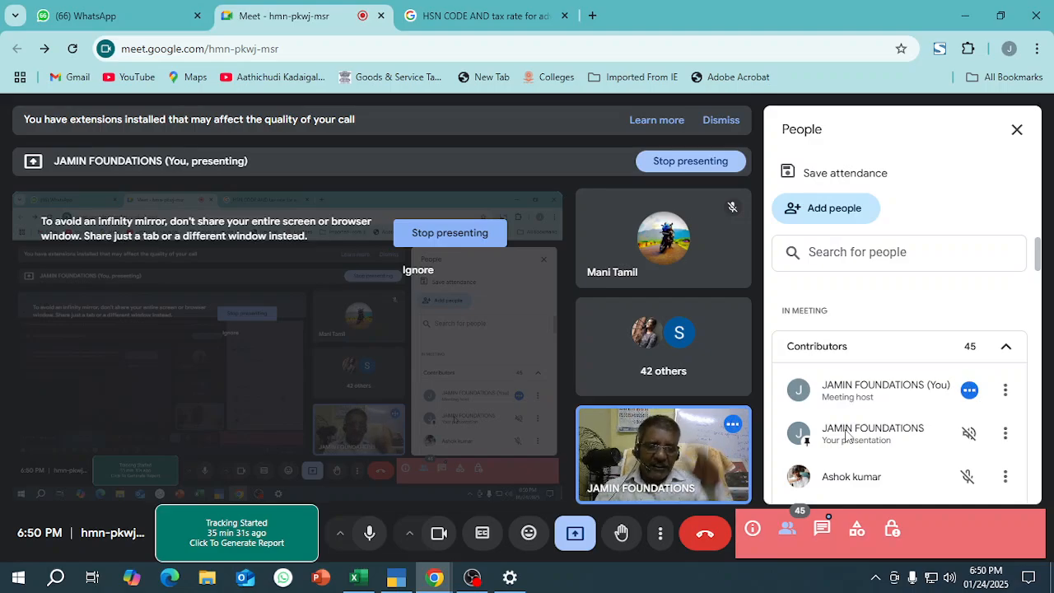
{"action": "key", "text": "alt+Tab"}
{"action": "key", "text": "Tab"}
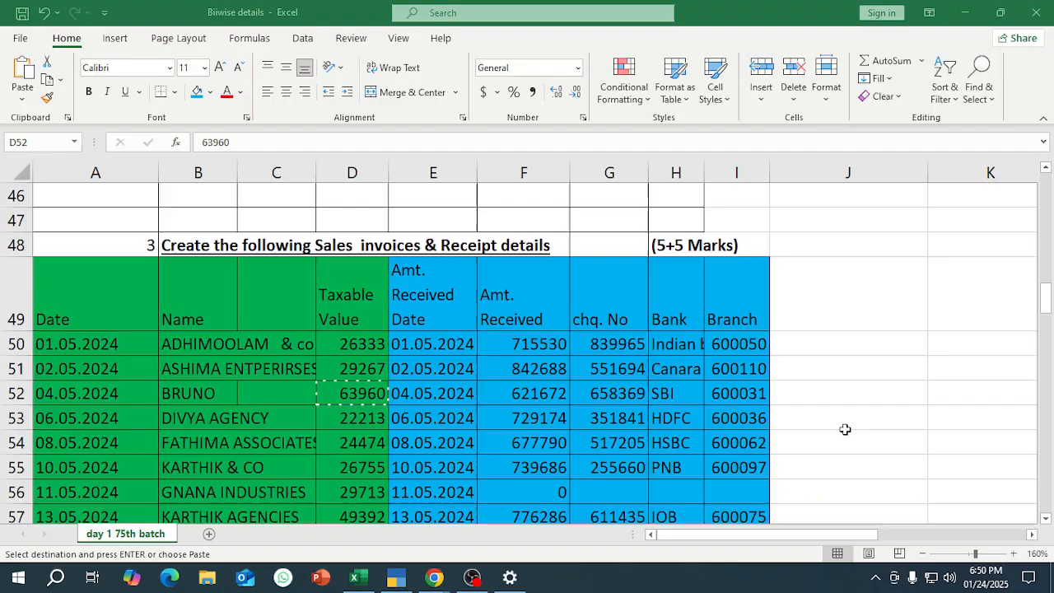
{"action": "left_click", "coordinate": [196, 350]}
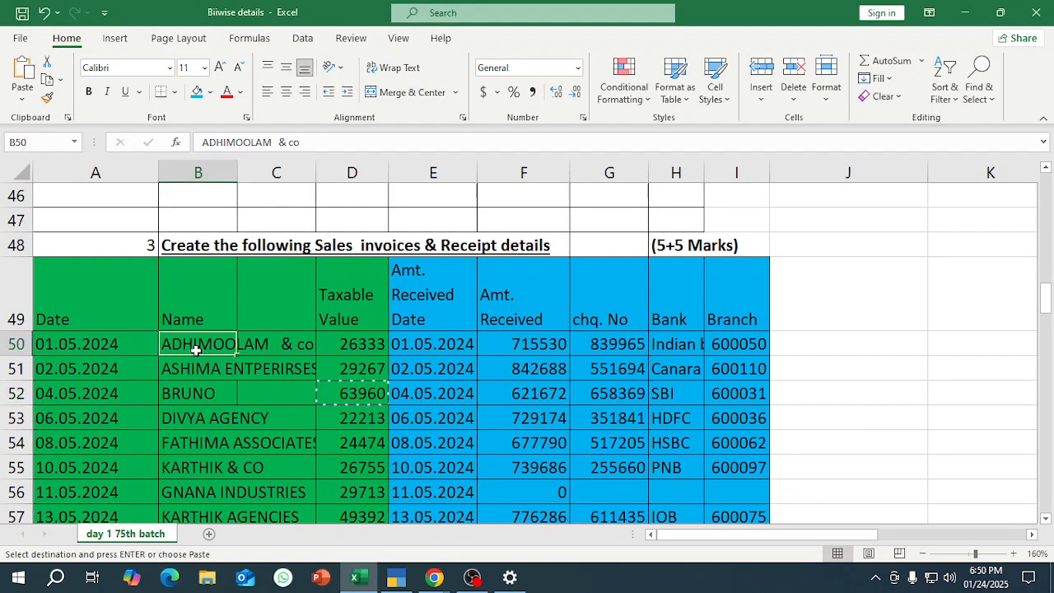
{"action": "left_click_drag", "start_coordinate": [196, 350], "coordinate": [198, 276]}
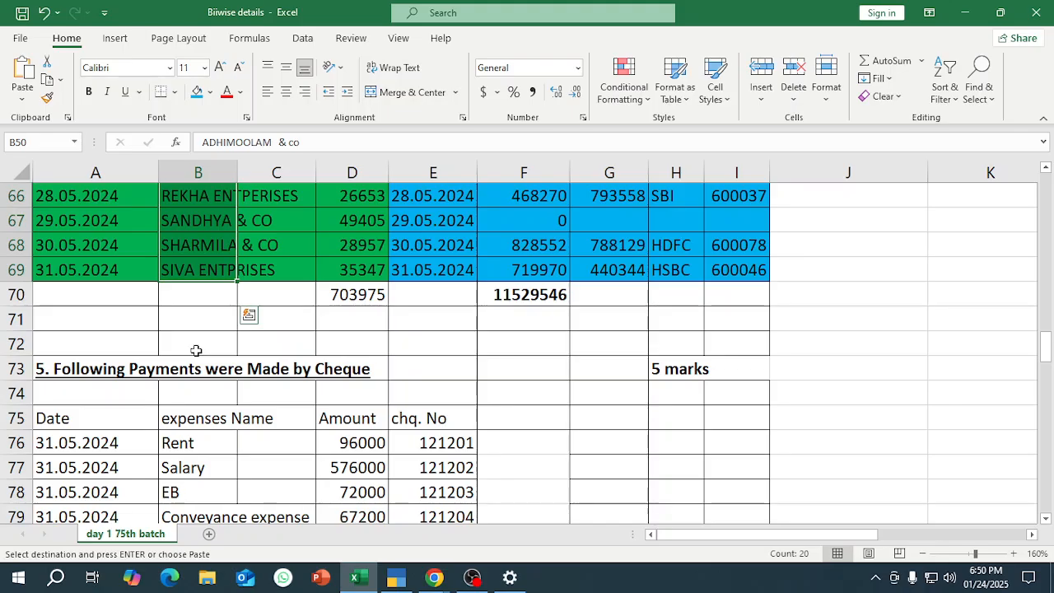
{"action": "key", "text": "shift+Up"}
{"action": "key", "text": "shift+Up"}
{"action": "key", "text": "shift+Up"}
{"action": "key", "text": "shift+Up"}
{"action": "key", "text": "shift+Up"}
{"action": "key", "text": "shift+Up"}
{"action": "key", "text": "shift+Up"}
{"action": "key", "text": "shift+Up"}
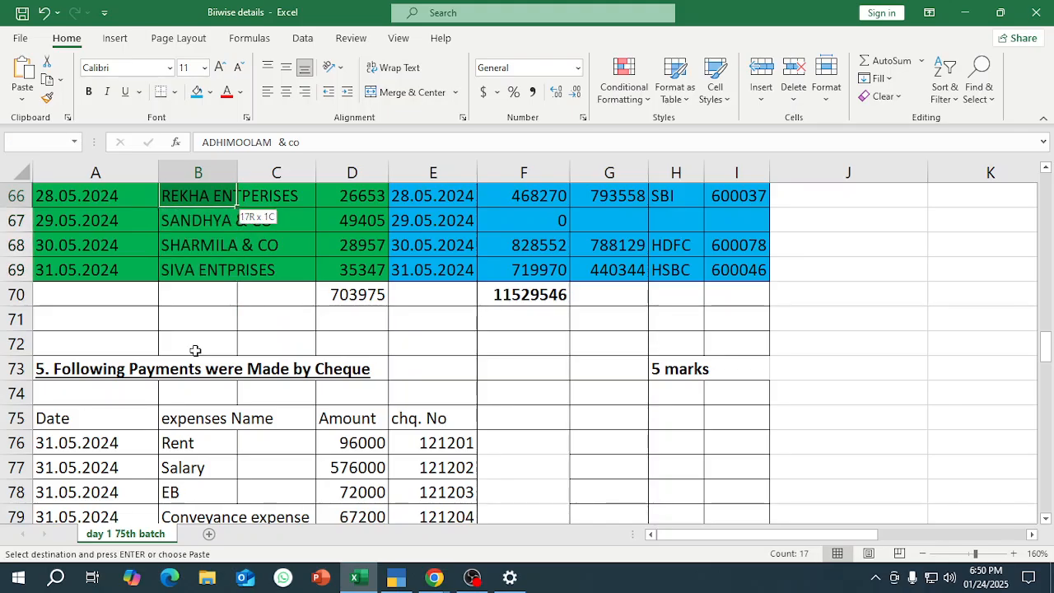
{"action": "key", "text": "shift+Up"}
{"action": "key", "text": "shift+Up"}
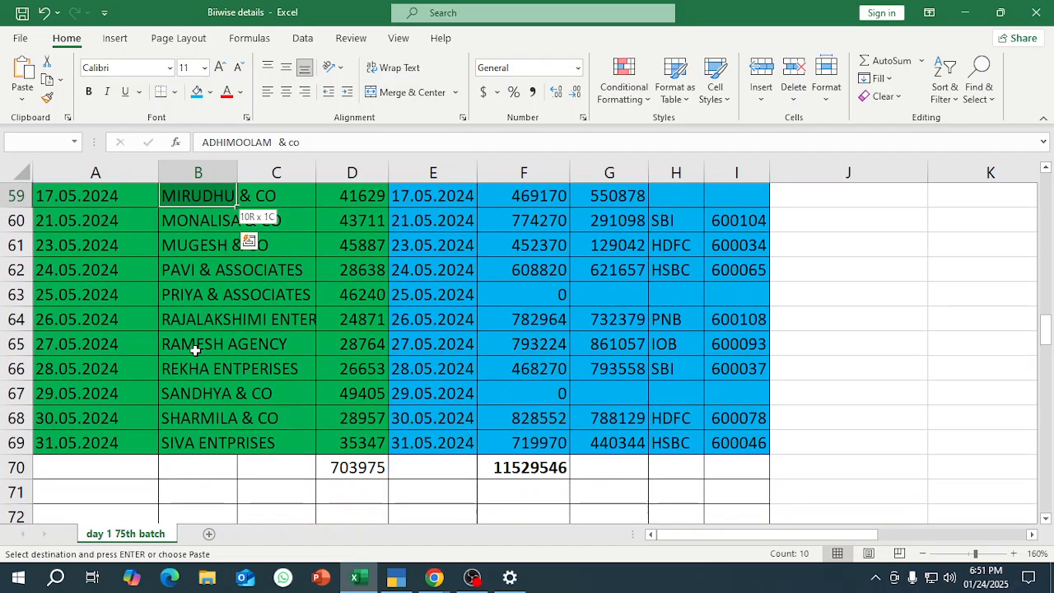
{"action": "key", "text": "shift+Up"}
{"action": "key", "text": "shift+Up"}
{"action": "key", "text": "shift+Up"}
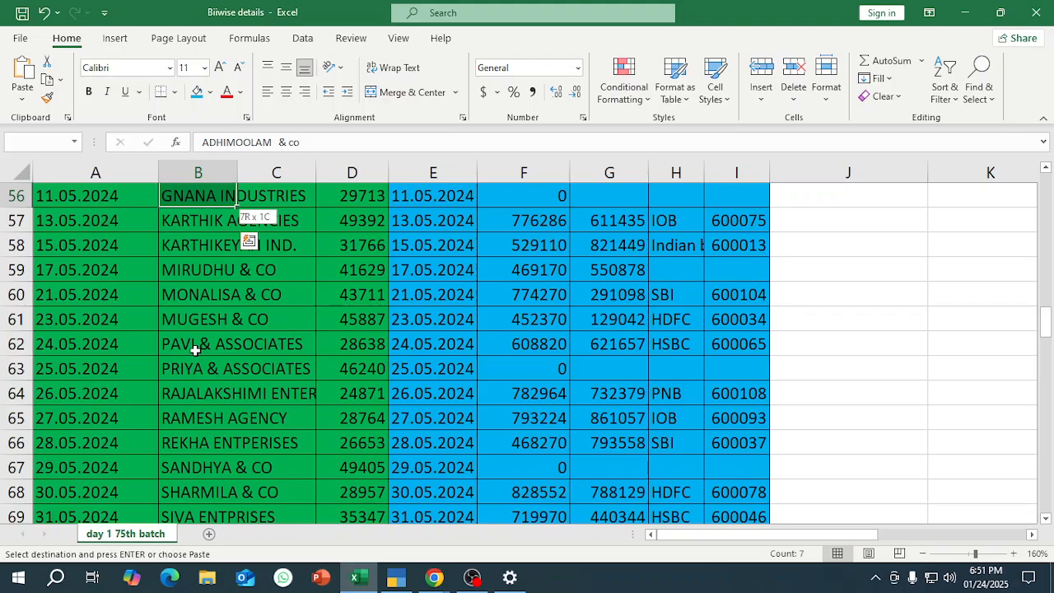
{"action": "key", "text": "alt+Tab"}
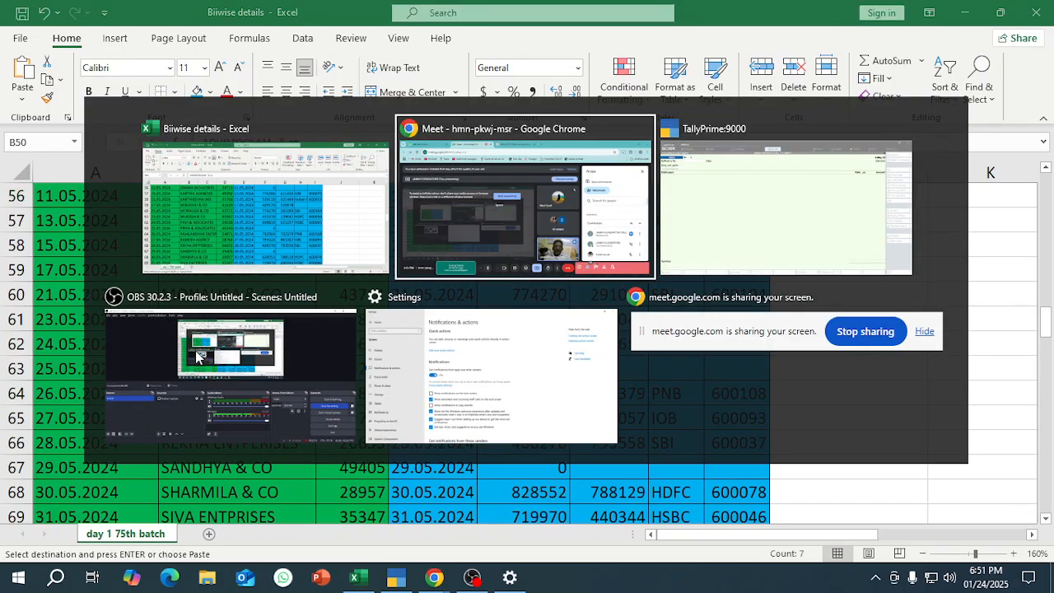
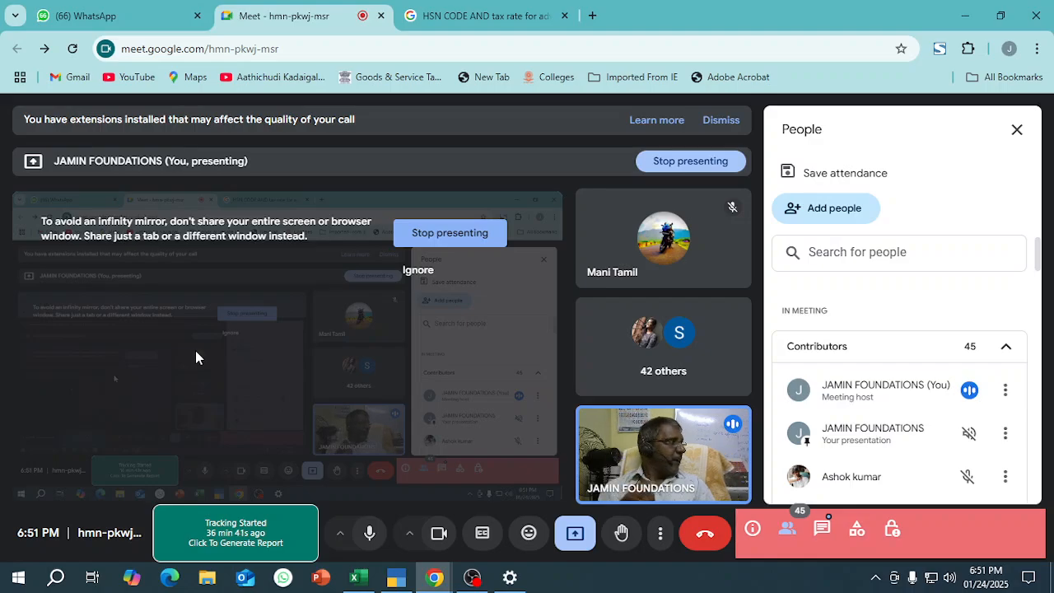
Return to the Excel workbook and examine the amount received, cheque number, bank and branch details for the first customer, highlighting row 50.
{"action": "key", "text": "alt+Tab"}
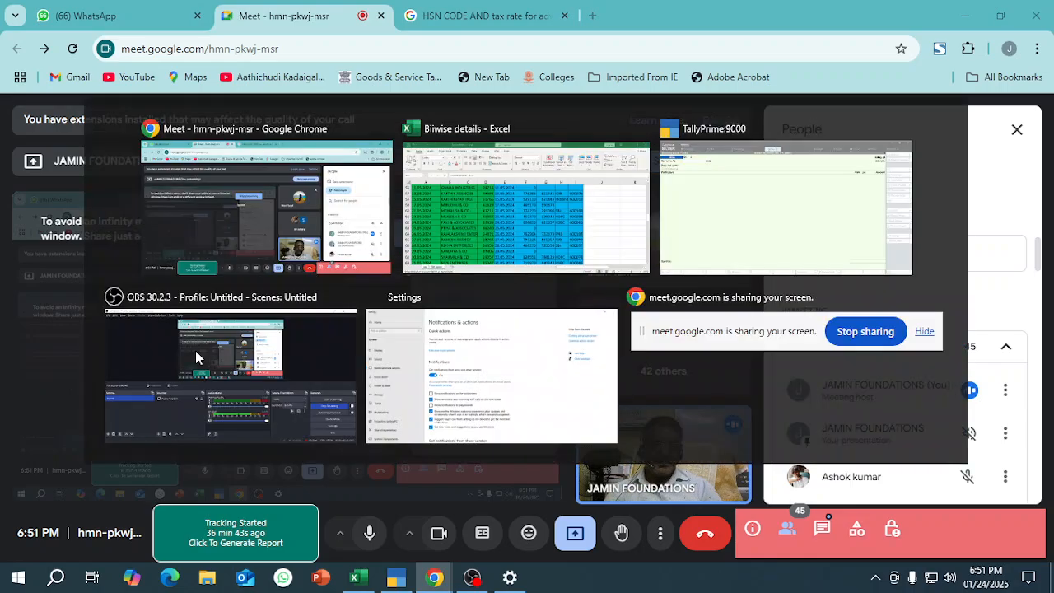
{"action": "key", "text": "Right"}
{"action": "key", "text": "Right"}
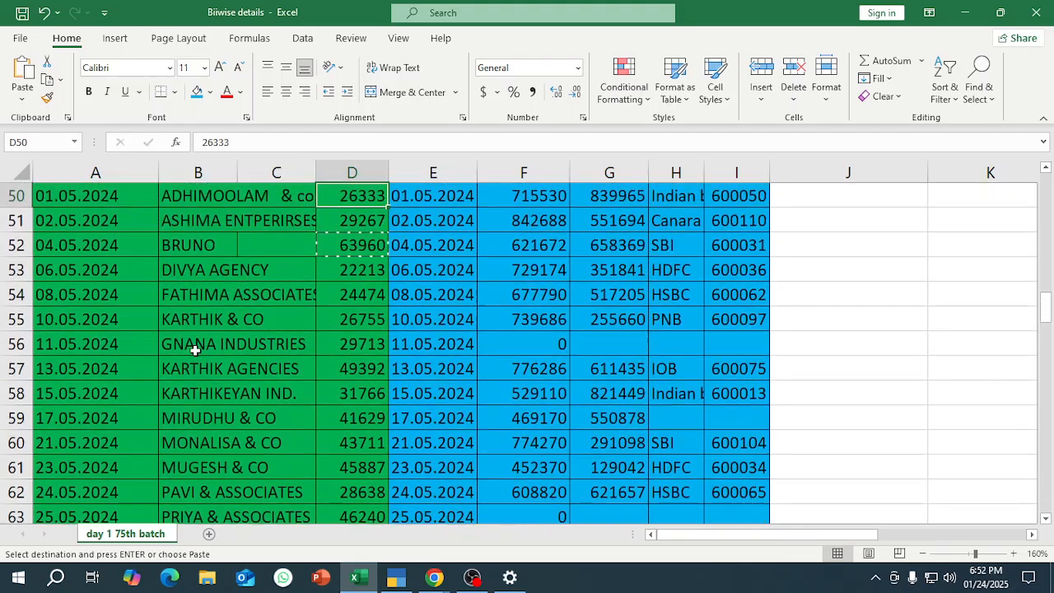
{"action": "scroll", "coordinate": [195, 350], "scroll_direction": "up", "scroll_amount": 1}
{"action": "key", "text": "Down"}
{"action": "key", "text": "Down"}
{"action": "key", "text": "Up"}
{"action": "key", "text": "Up"}
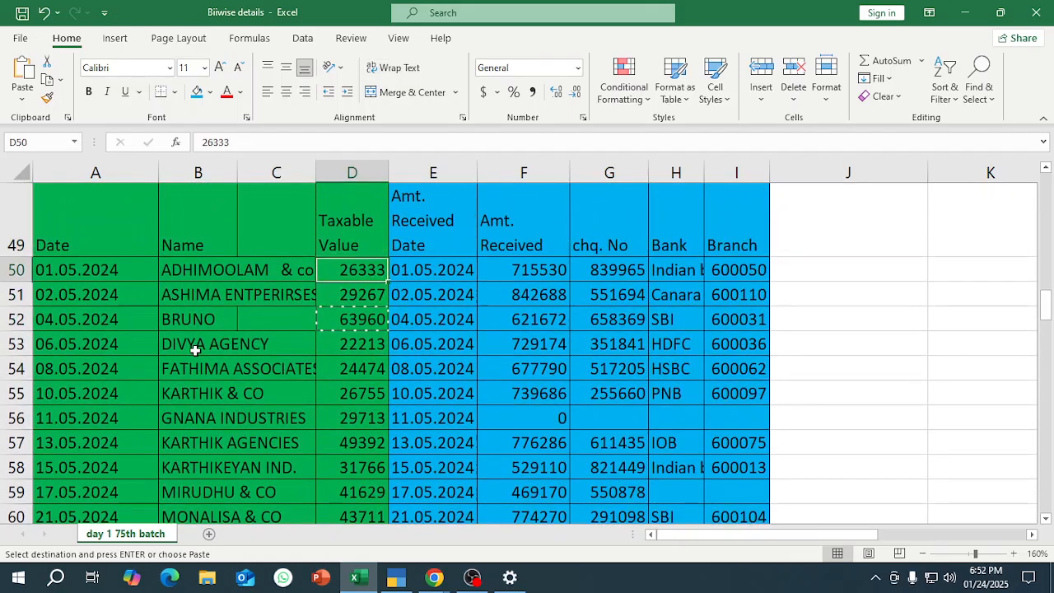
{"action": "key", "text": "Right"}
{"action": "key", "text": "Right"}
{"action": "key", "text": "Left"}
{"action": "key", "text": "Escape"}
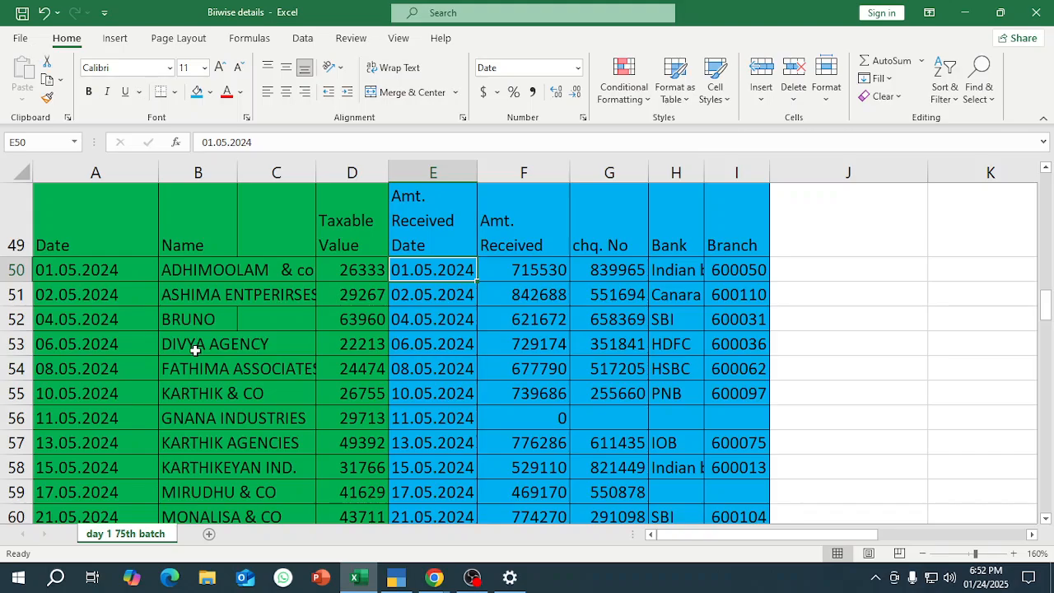
{"action": "key", "text": "Left"}
{"action": "key", "text": "Left"}
{"action": "key", "text": "Right"}
{"action": "key", "text": "Right"}
{"action": "key", "text": "shift+space"}
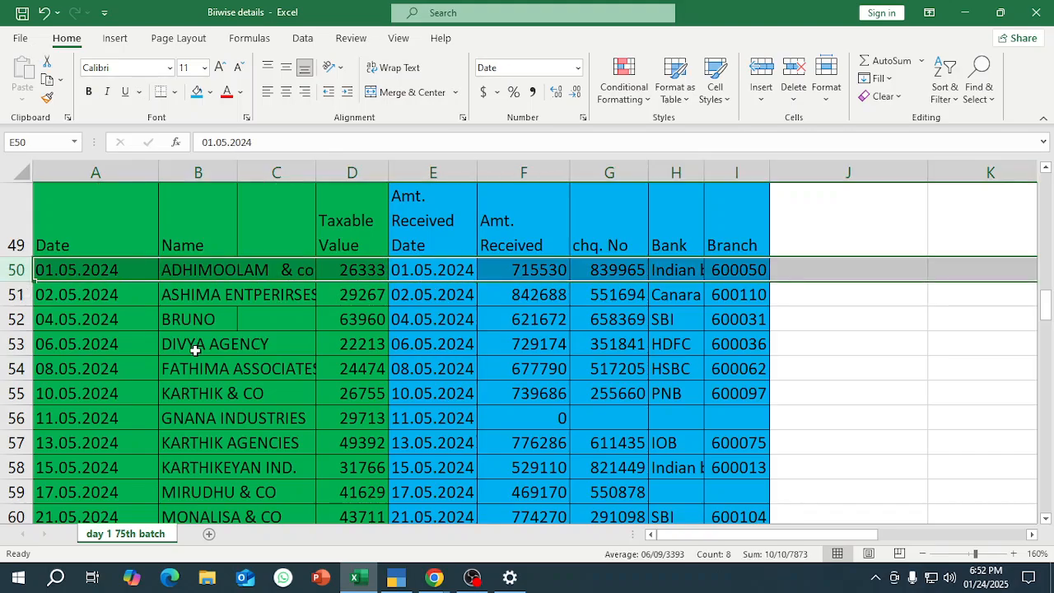
Switch to TallyPrime, leave the empty sales voucher and start a Receipt voucher.
{"action": "key", "text": "alt+Tab"}
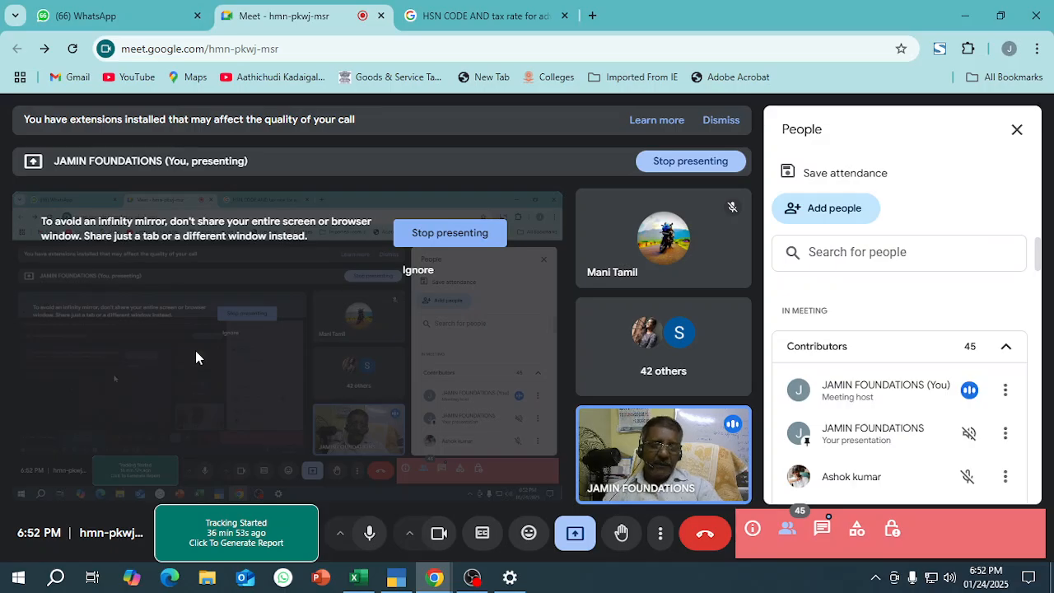
{"action": "key", "text": "alt+Tab"}
{"action": "key", "text": "alt+Tab"}
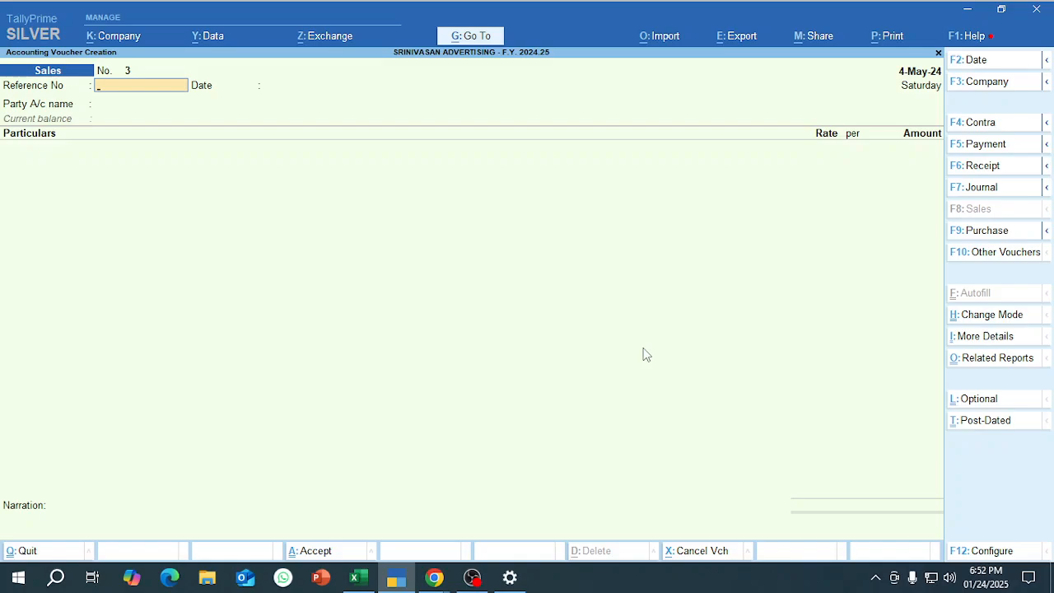
{"action": "key", "text": "Escape"}
{"action": "key", "text": "Return"}
{"action": "key", "text": "Return"}
{"action": "left_click", "coordinate": [982, 166]}
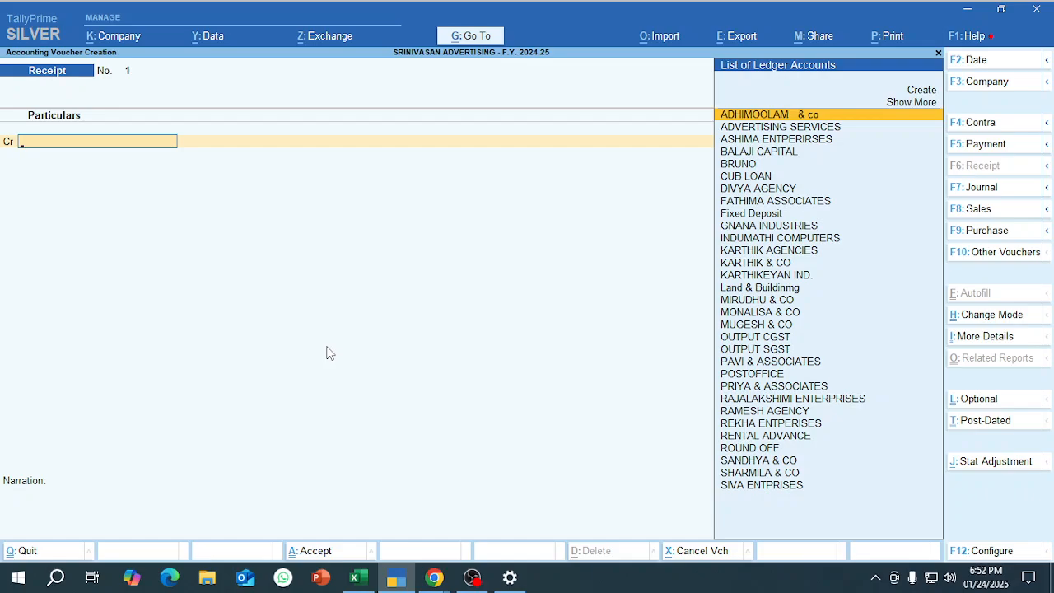
Change the receipt voucher's mode to Single Entry.
{"action": "left_click", "coordinate": [1018, 321]}
{"action": "key", "text": "Down"}
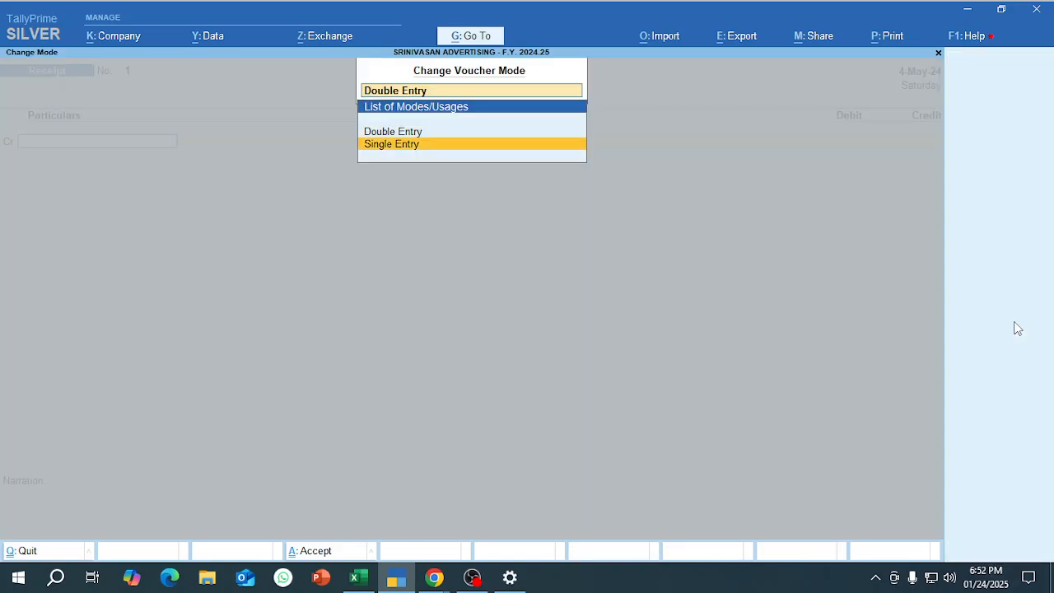
{"action": "key", "text": "Return"}
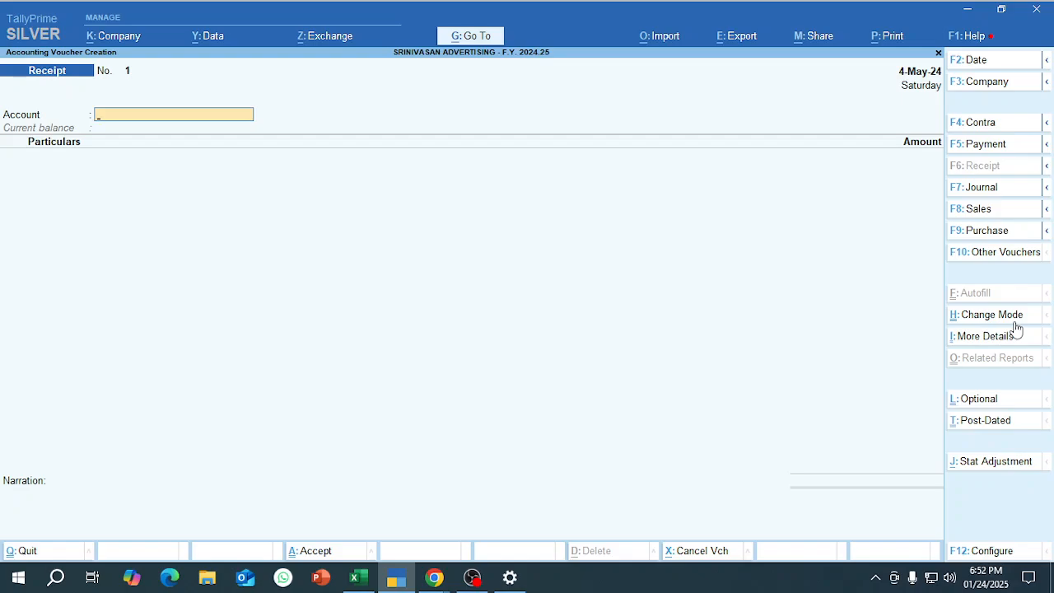
Switch the receipt voucher to Double Entry mode and back to Single Entry.
{"action": "key", "text": "ctrl+h"}
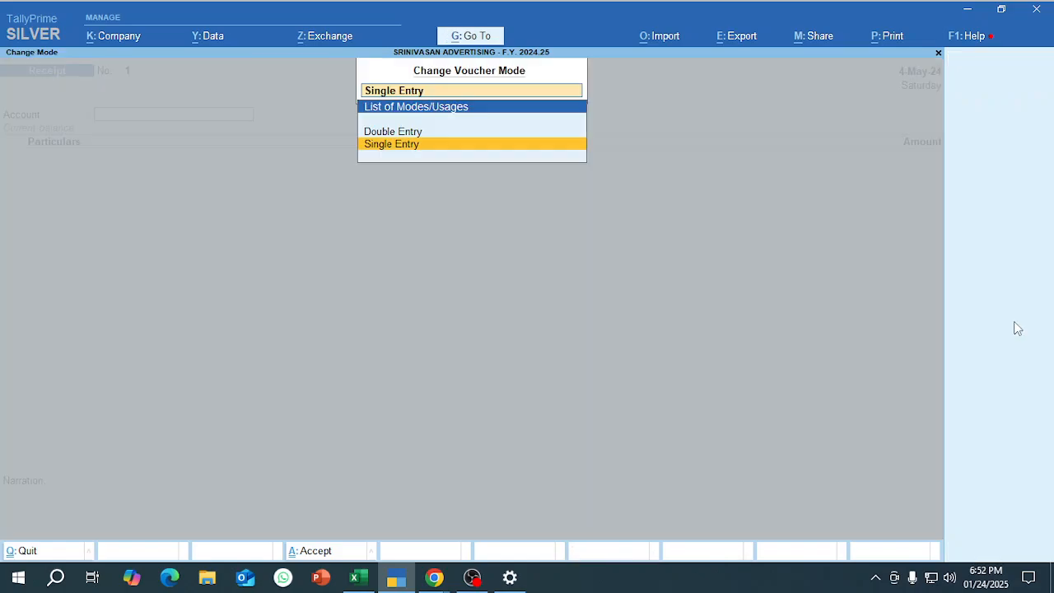
{"action": "key", "text": "Return"}
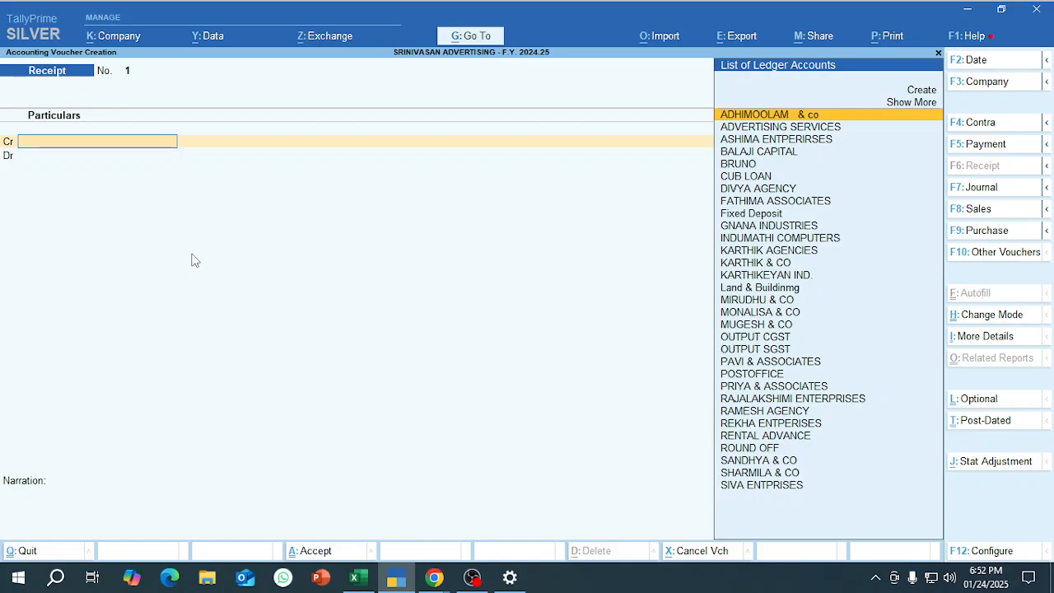
{"action": "key", "text": "ctrl+h"}
{"action": "key", "text": "Down"}
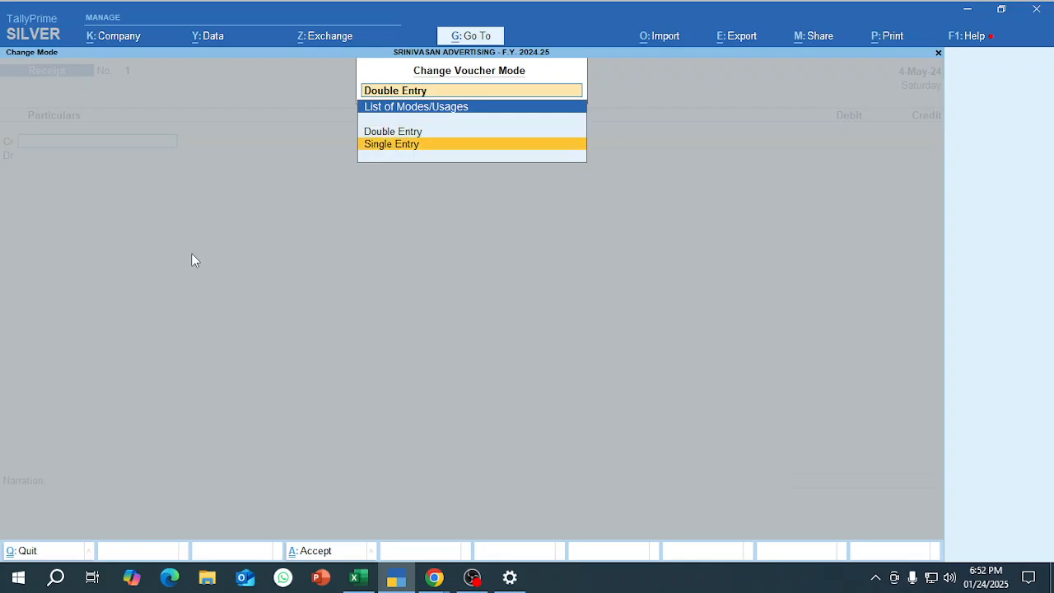
{"action": "key", "text": "Return"}
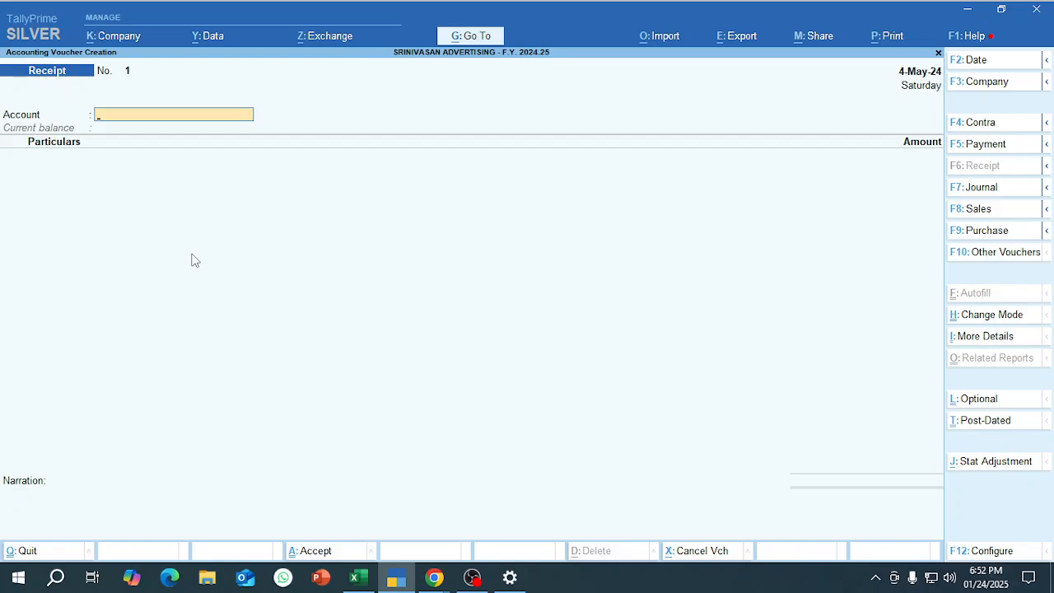
Check row 50 in the Excel sheet and set the TallyPrime receipt voucher's date to 1-5-2024.
{"action": "key", "text": "alt+Tab"}
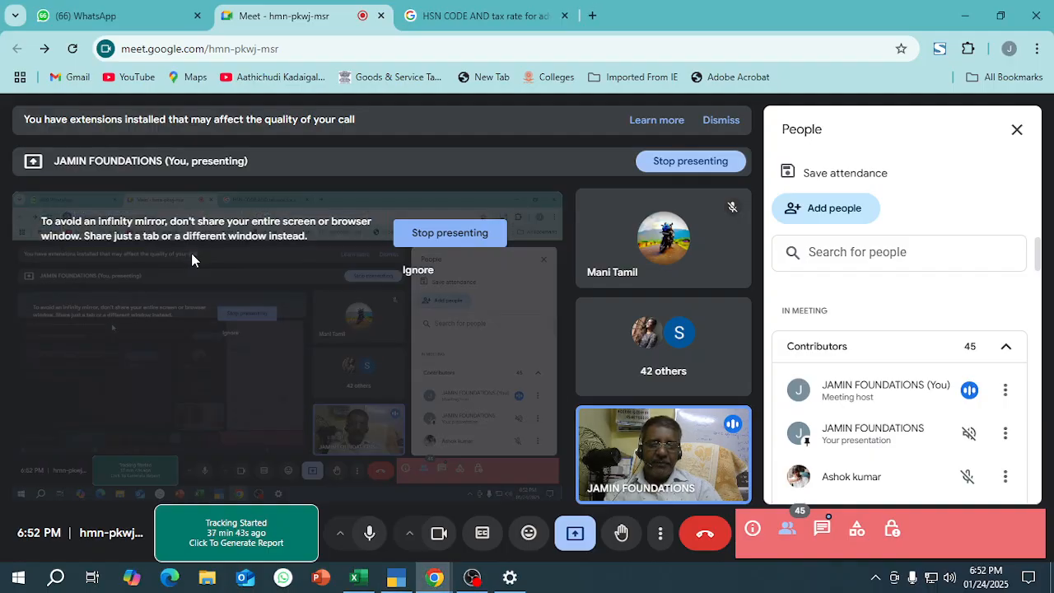
{"action": "key", "text": "alt+Tab"}
{"action": "key", "text": "alt+Tab"}
{"action": "key", "text": "alt+Tab"}
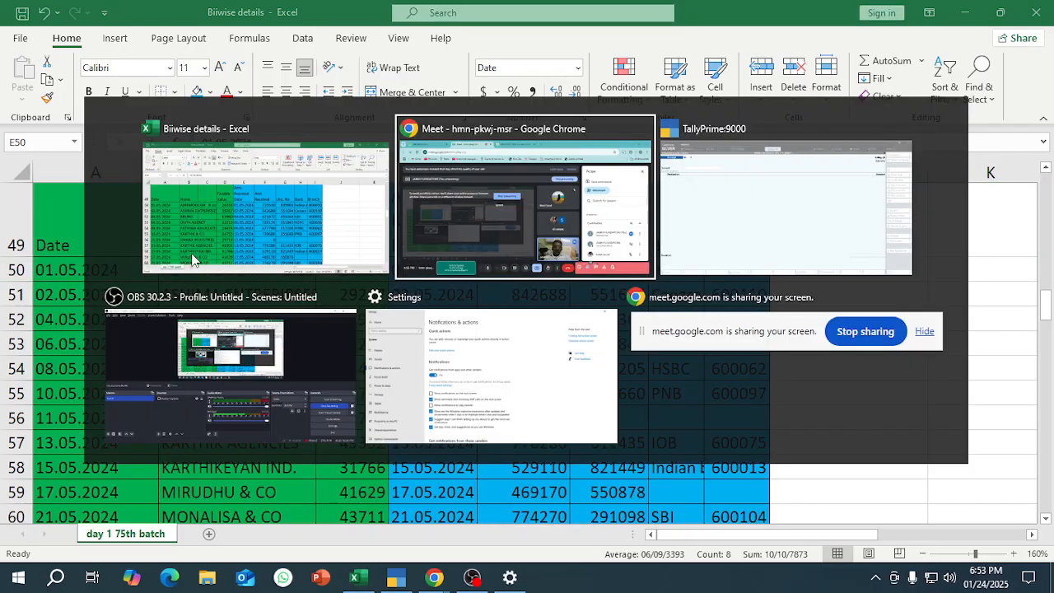
{"action": "key", "text": "Tab"}
{"action": "key", "text": "alt"}
{"action": "key", "text": "F2"}
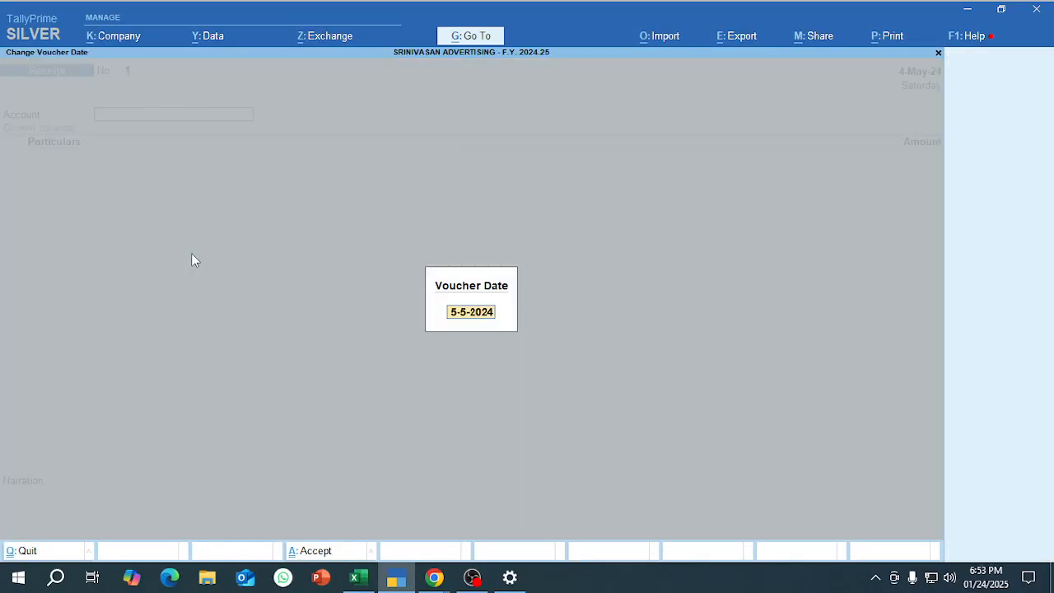
{"action": "type", "text": "1.6"}
{"action": "key", "text": "Return"}
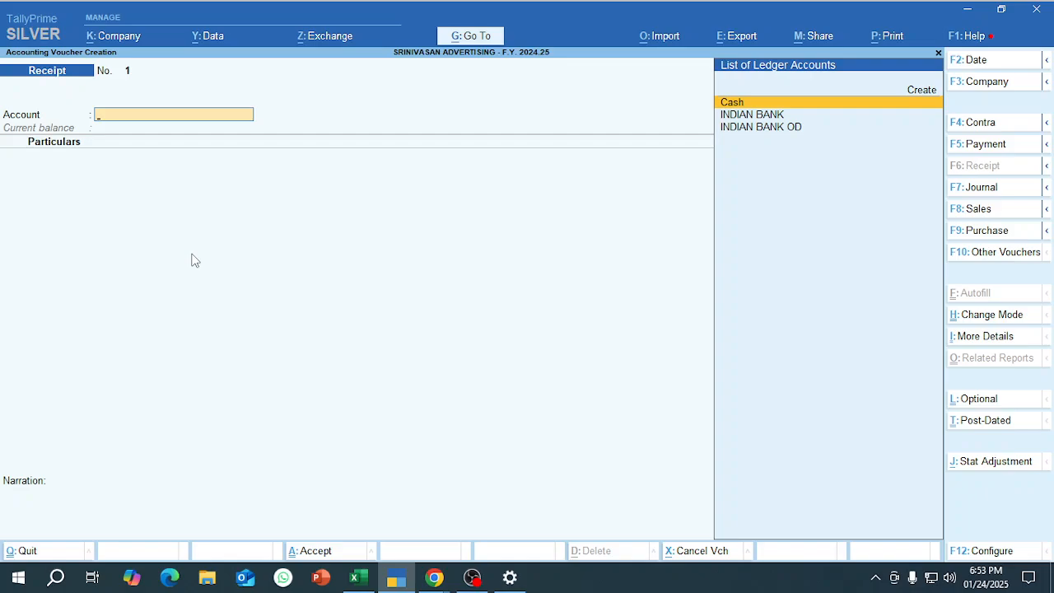
Select INDIAN BANK OD as the receiving account of the receipt voucher.
{"action": "key", "text": "Down"}
{"action": "key", "text": "Down"}
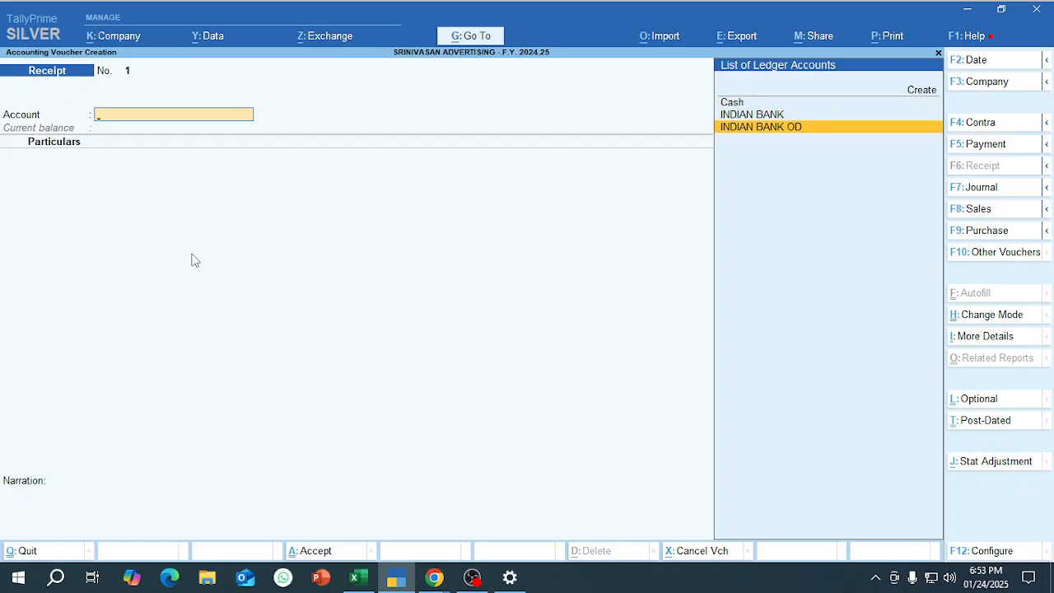
{"action": "key", "text": "Up"}
{"action": "key", "text": "Down"}
{"action": "key", "text": "Return"}
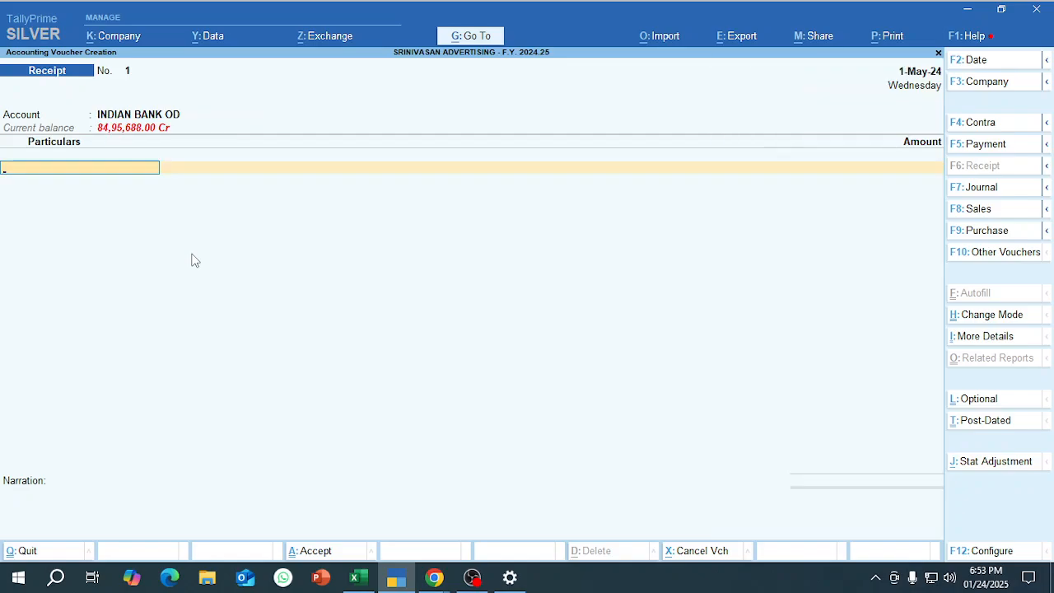
Add ADHIMOOLAM & co as the paying party with the received amount 715530 from the Excel sheet.
{"action": "type", "text": "ad"}
{"action": "key", "text": "Down"}
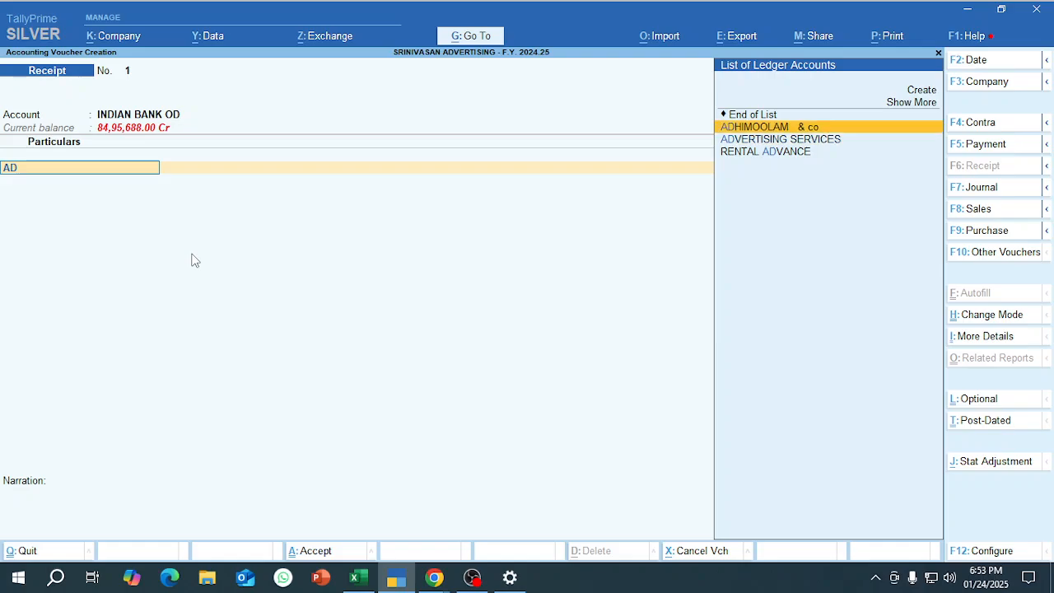
{"action": "key", "text": "Return"}
{"action": "key", "text": "alt+Tab"}
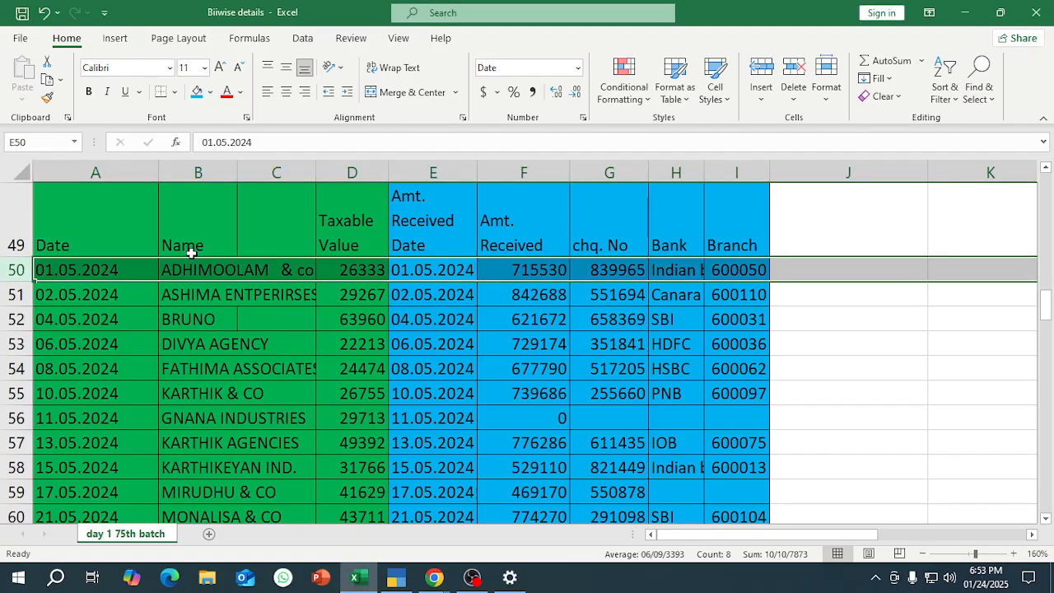
{"action": "key", "text": "alt+Tab"}
{"action": "type", "text": "7"}
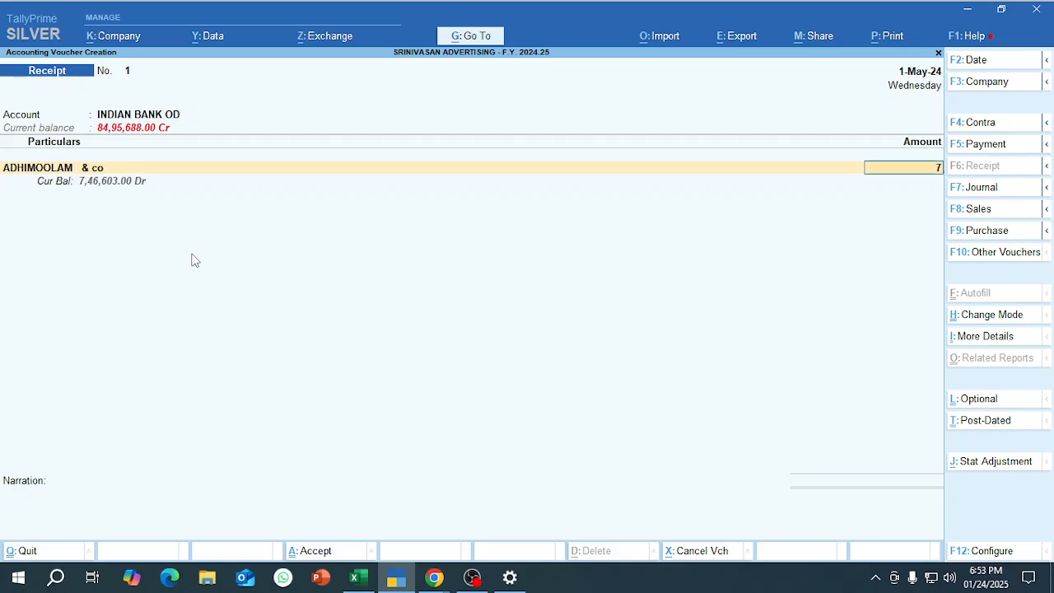
{"action": "type", "text": "15"}
{"action": "key", "text": "alt+Tab"}
{"action": "key", "text": "alt+Tab"}
{"action": "type", "text": "530"}
{"action": "key", "text": "Return"}
{"action": "key", "text": "Return"}
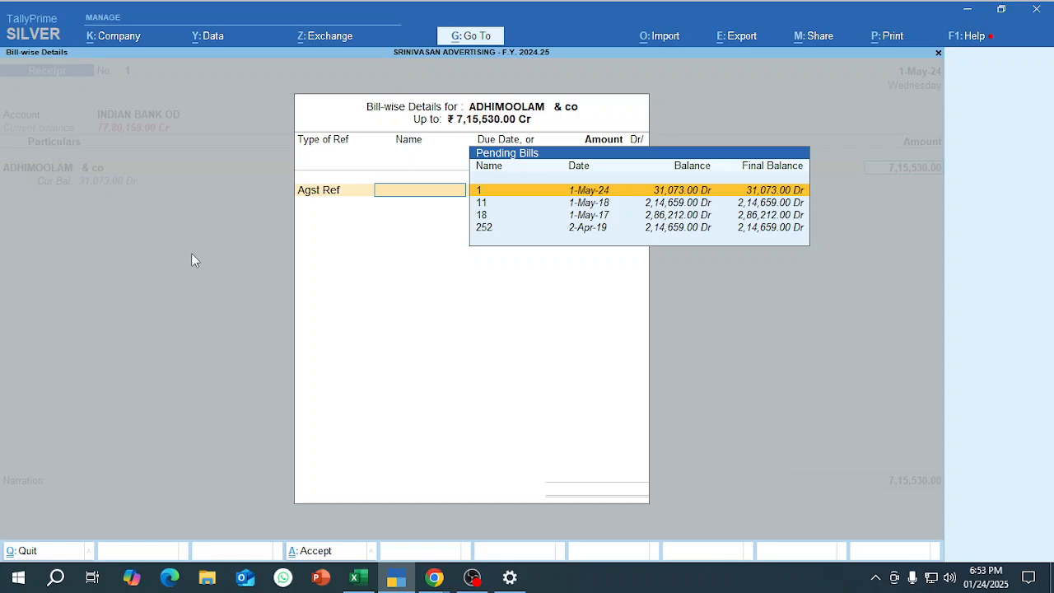
Allocate 286212 of the ADHIMOOLAM & co receipt as Agst Ref to the oldest pending bill, number 18 dated 1-May-17.
{"action": "key", "text": "Down"}
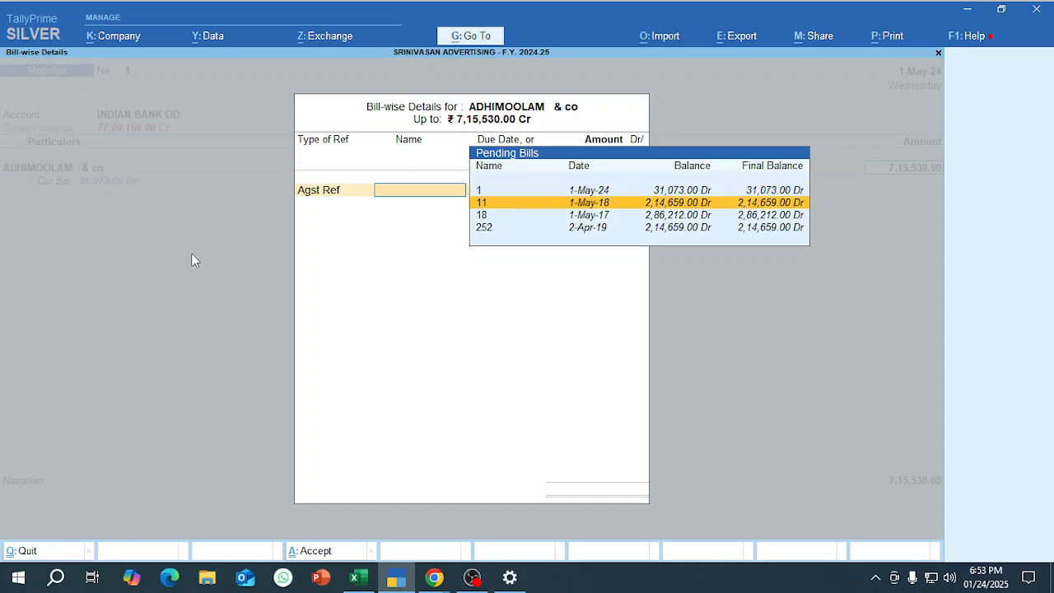
{"action": "key", "text": "Down"}
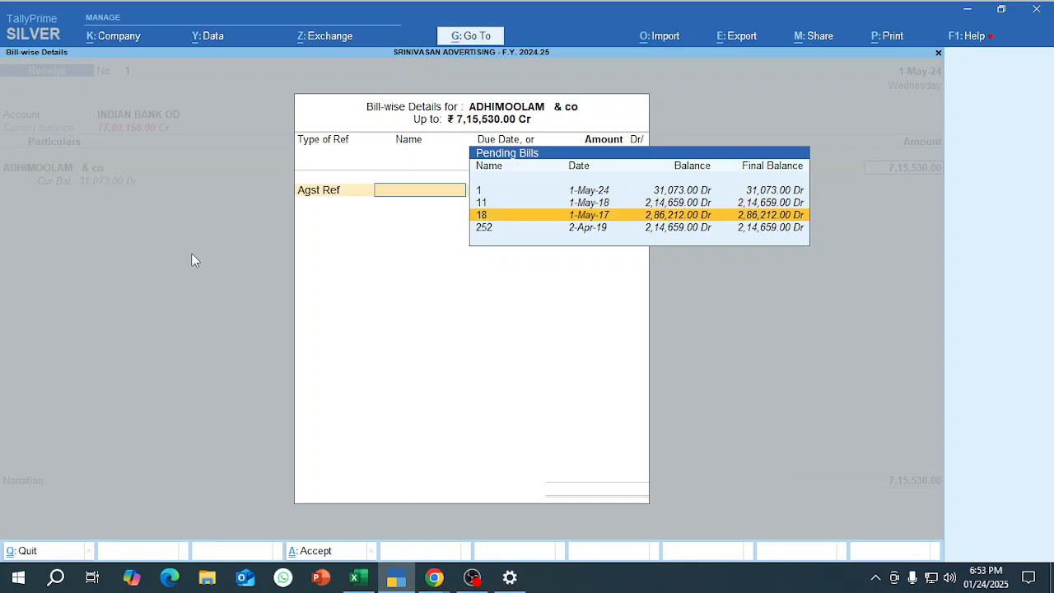
{"action": "key", "text": "Down"}
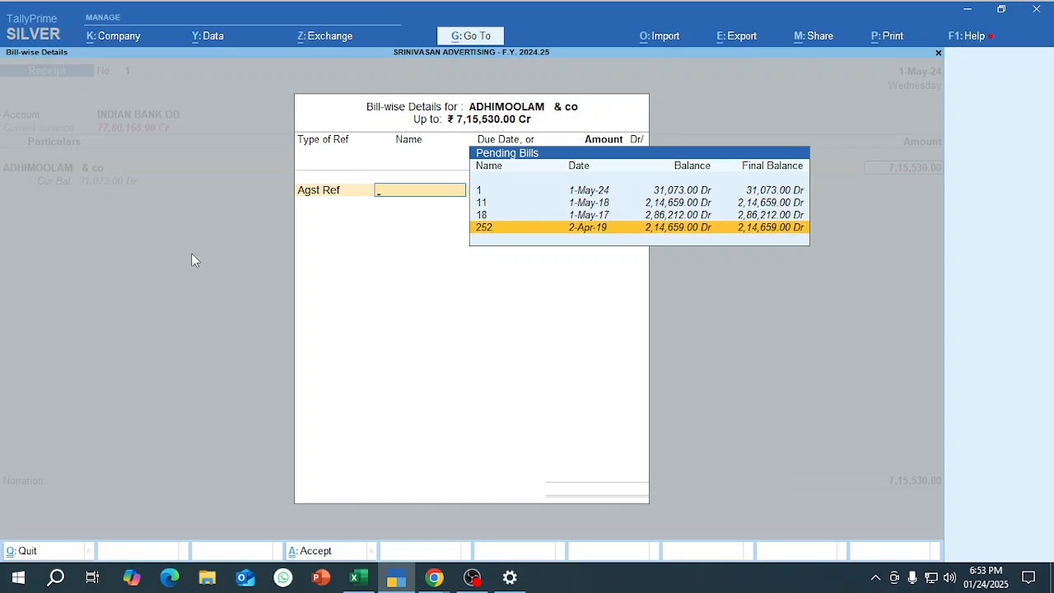
{"action": "key", "text": "Up"}
{"action": "key", "text": "Up"}
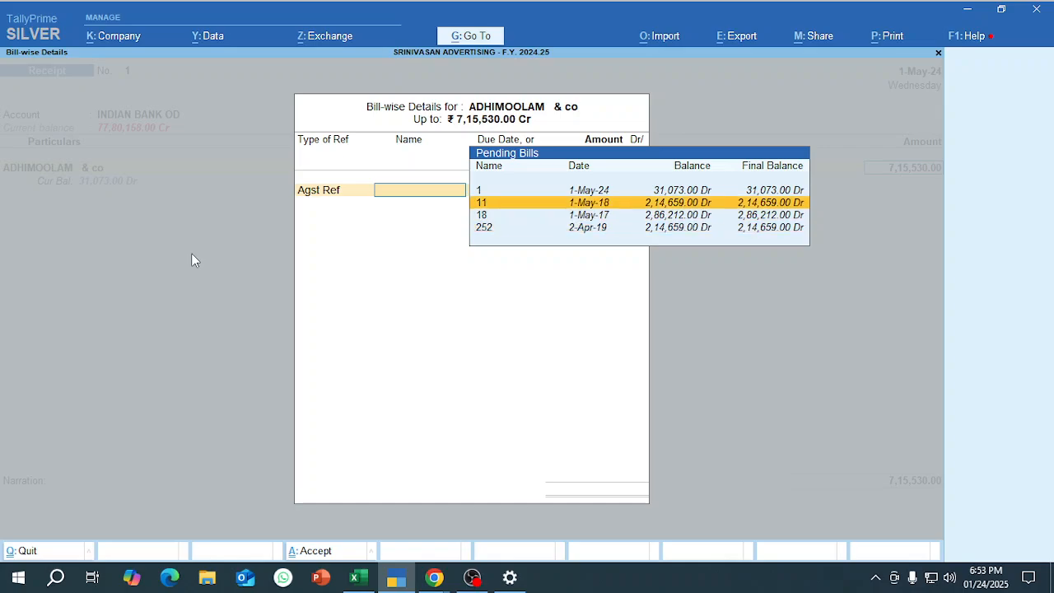
{"action": "key", "text": "Down"}
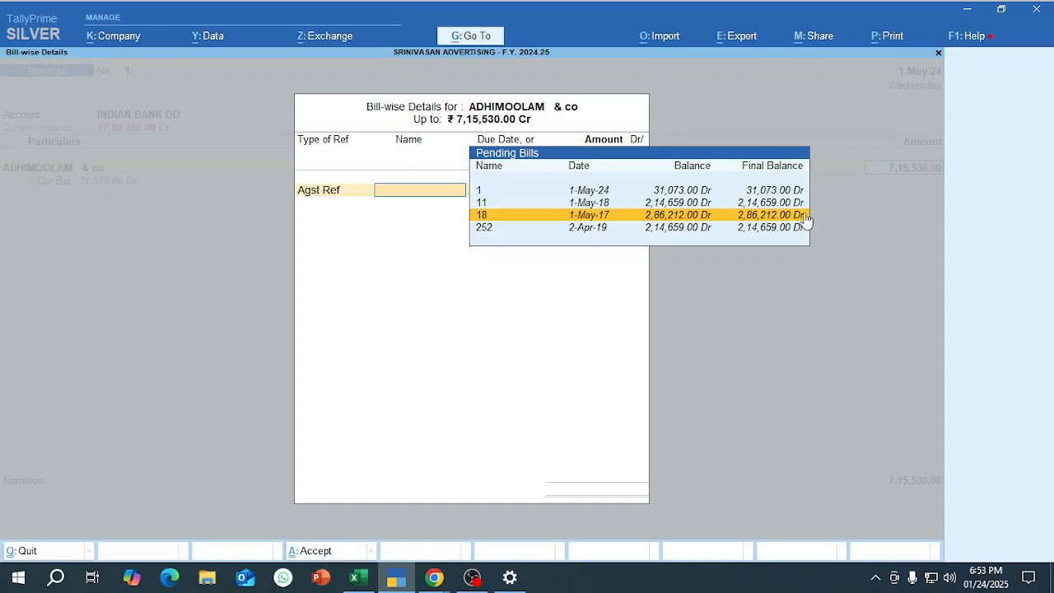
{"action": "key", "text": "Return"}
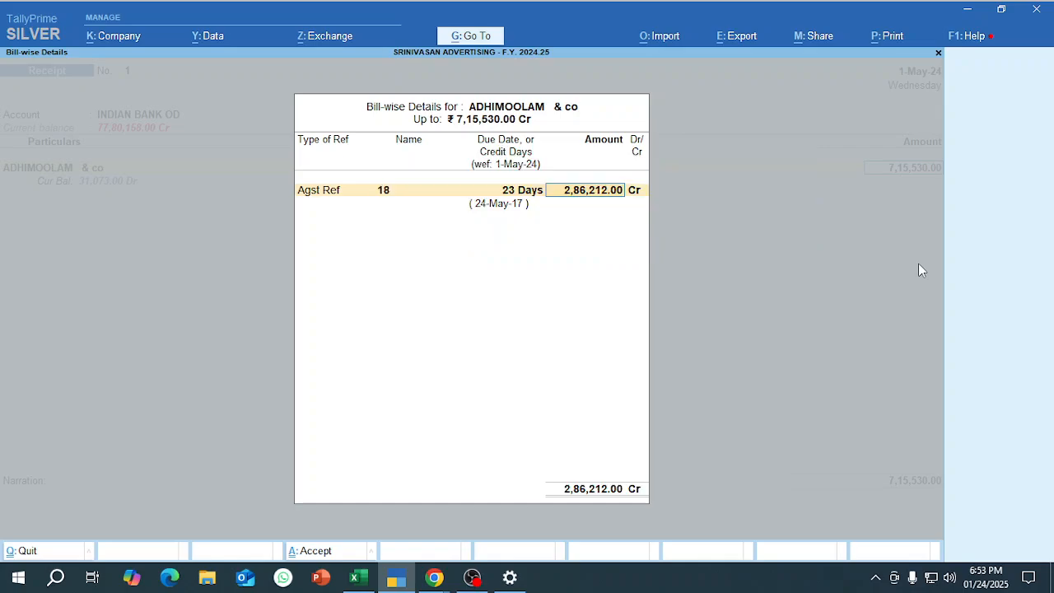
{"action": "key", "text": "Return"}
{"action": "key", "text": "Return"}
{"action": "key", "text": "Return"}
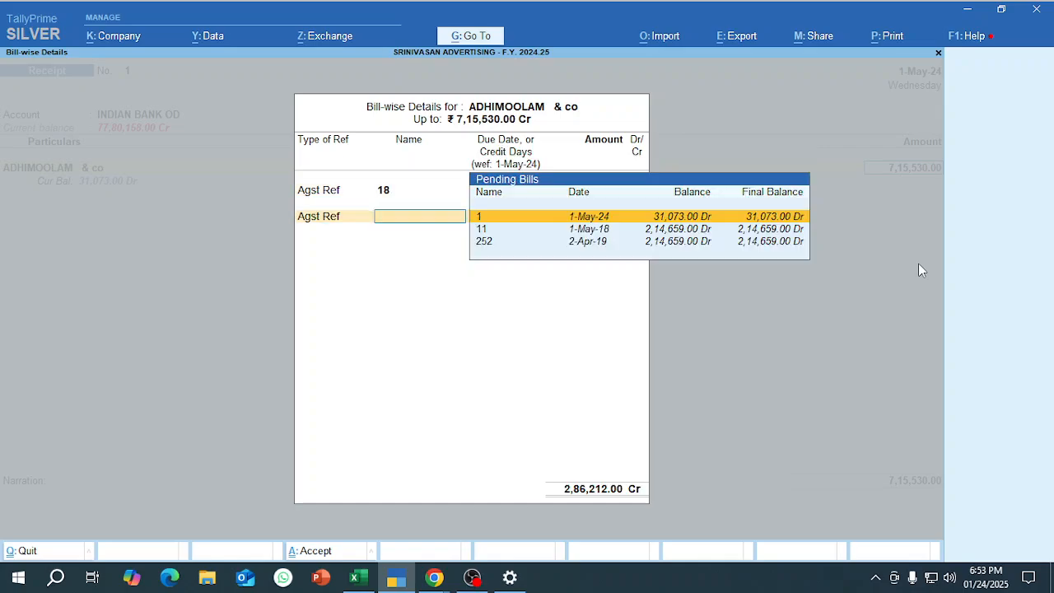
Allocate 214659 of the receipt as Agst Ref to pending bill 11 dated 1-May-18.
{"action": "key", "text": "Down"}
{"action": "key", "text": "Down"}
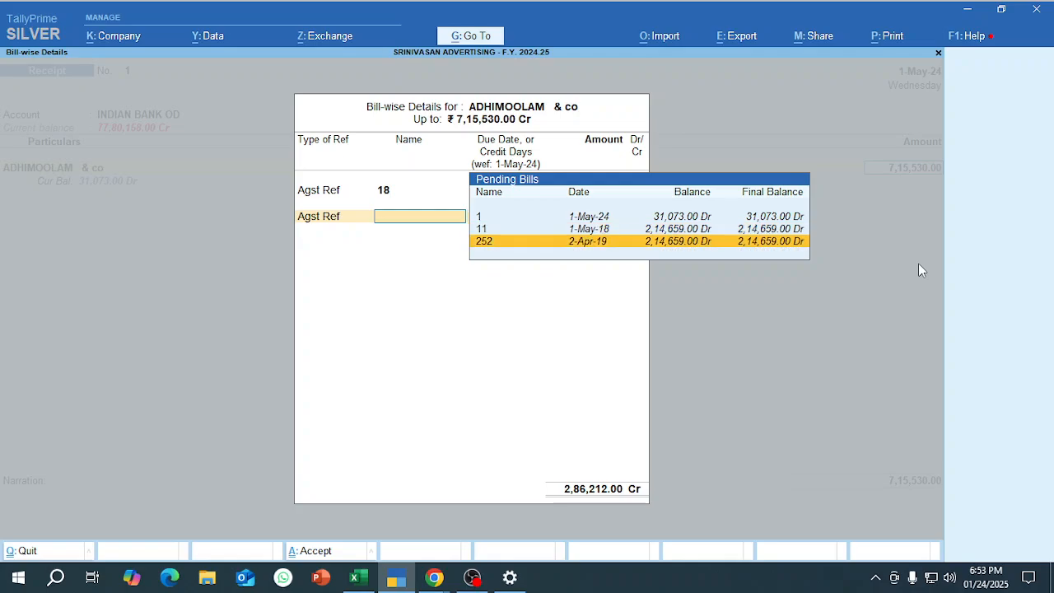
{"action": "key", "text": "Up"}
{"action": "key", "text": "Return"}
{"action": "key", "text": "Return"}
{"action": "key", "text": "Return"}
{"action": "key", "text": "Return"}
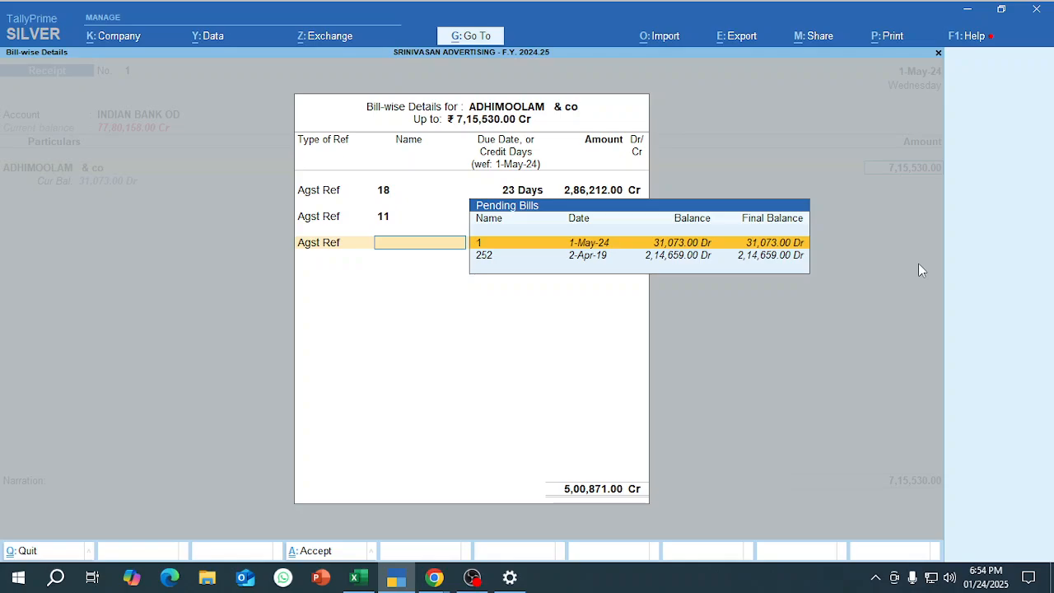
Allocate the remaining 214659 of the receipt as Agst Ref to pending bill 252 dated 2-Apr-19.
{"action": "key", "text": "Down"}
{"action": "key", "text": "Up"}
{"action": "key", "text": "Down"}
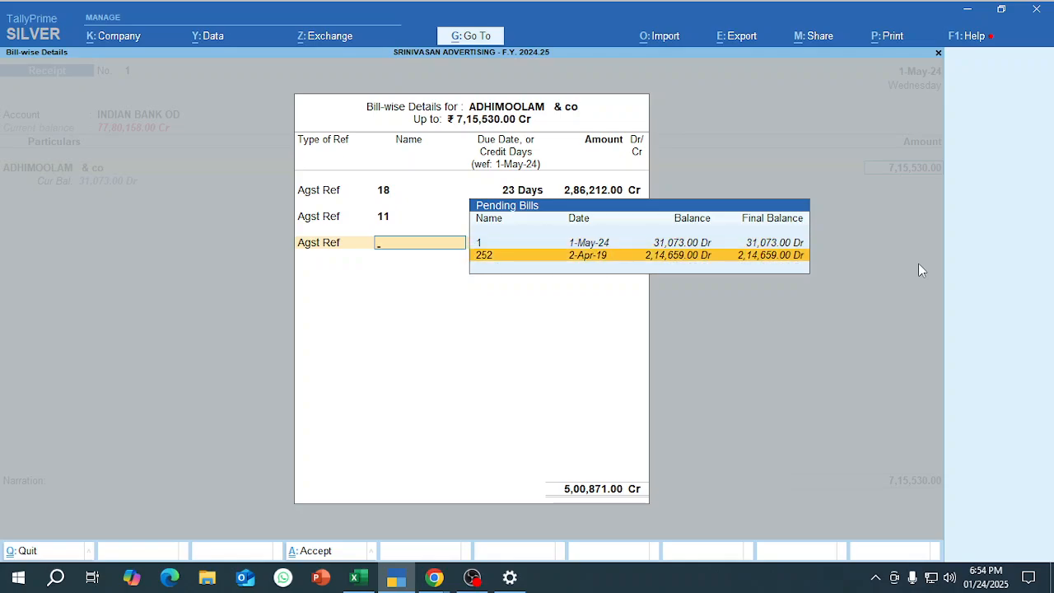
{"action": "key", "text": "Return"}
{"action": "key", "text": "Return"}
{"action": "key", "text": "Return"}
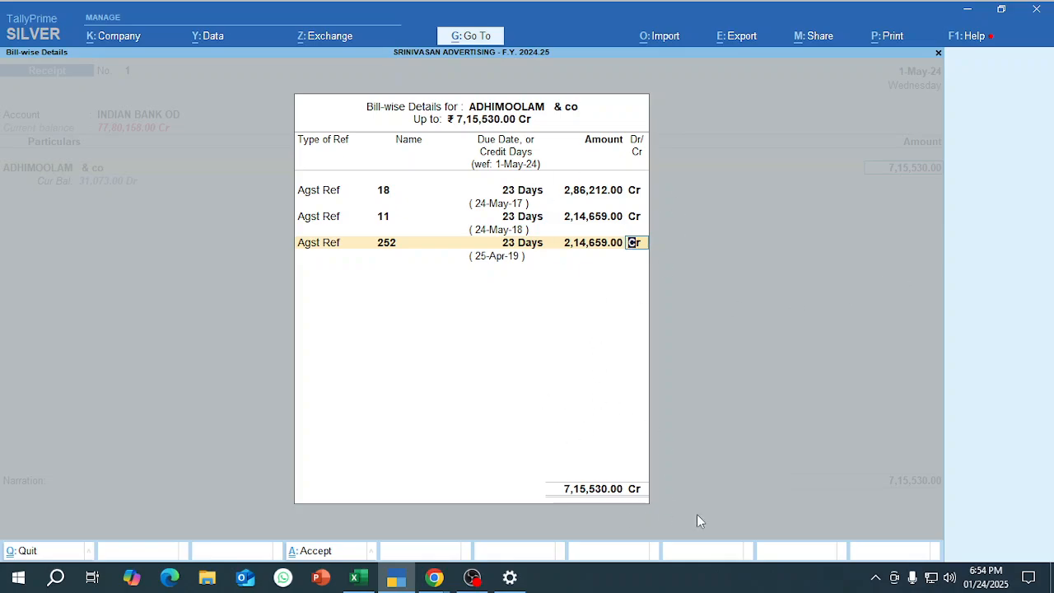
Accept the bill-wise details and enter cheque number 839965 from the Excel sheet as the instrument number of the ADHIMOOLAM & co receipt.
{"action": "key", "text": "Return"}
{"action": "key", "text": "Return"}
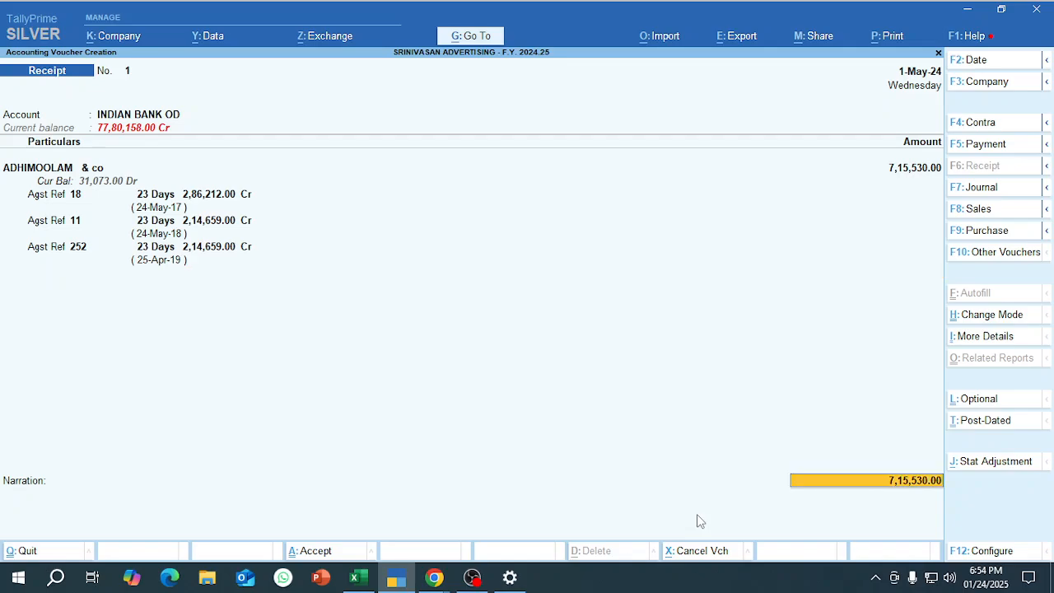
{"action": "key", "text": "Return"}
{"action": "key", "text": "alt+Tab"}
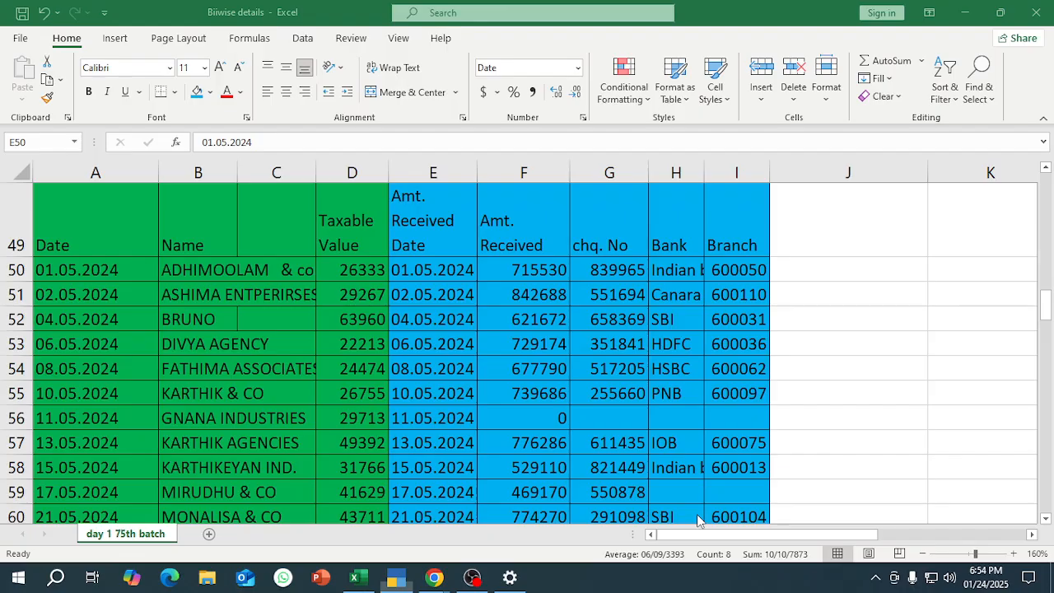
{"action": "key", "text": "Right"}
{"action": "key", "text": "Down"}
{"action": "key", "text": "Up"}
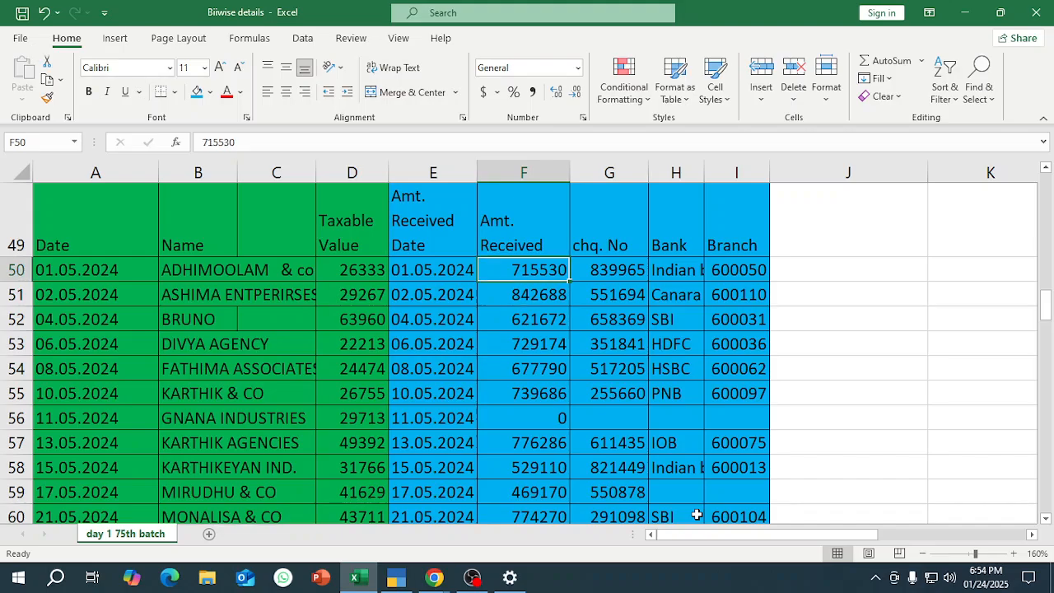
{"action": "key", "text": "Right"}
{"action": "key", "text": "ctrl+c"}
{"action": "key", "text": "alt+Tab"}
{"action": "key", "text": "ctrl+v"}
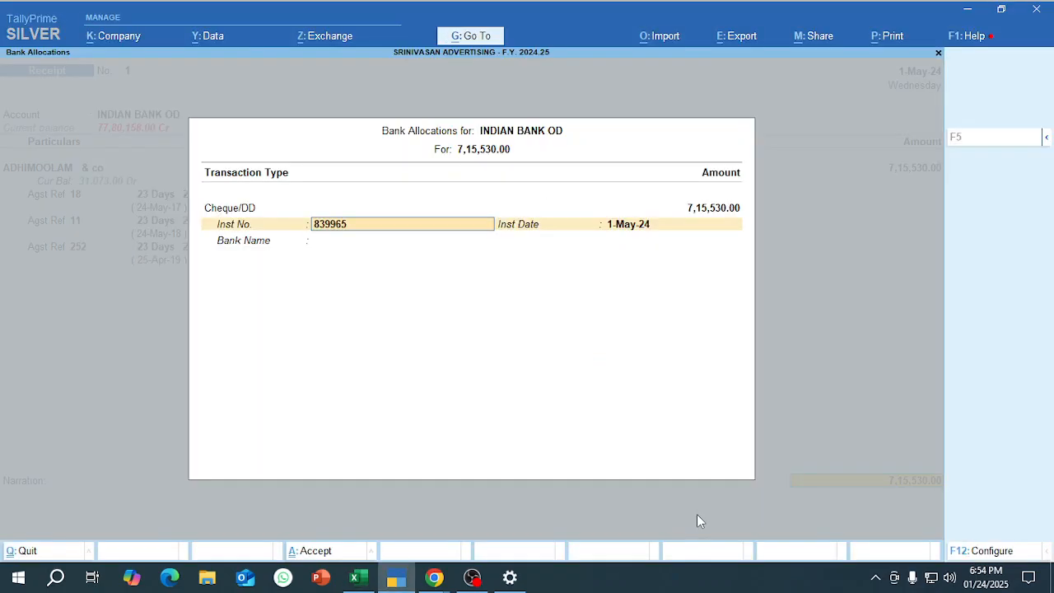
Choose Indian Bank (India) as the cheque's bank and save the ADHIMOOLAM & co receipt.
{"action": "key", "text": "Return"}
{"action": "key", "text": "Return"}
{"action": "type", "text": "IND"}
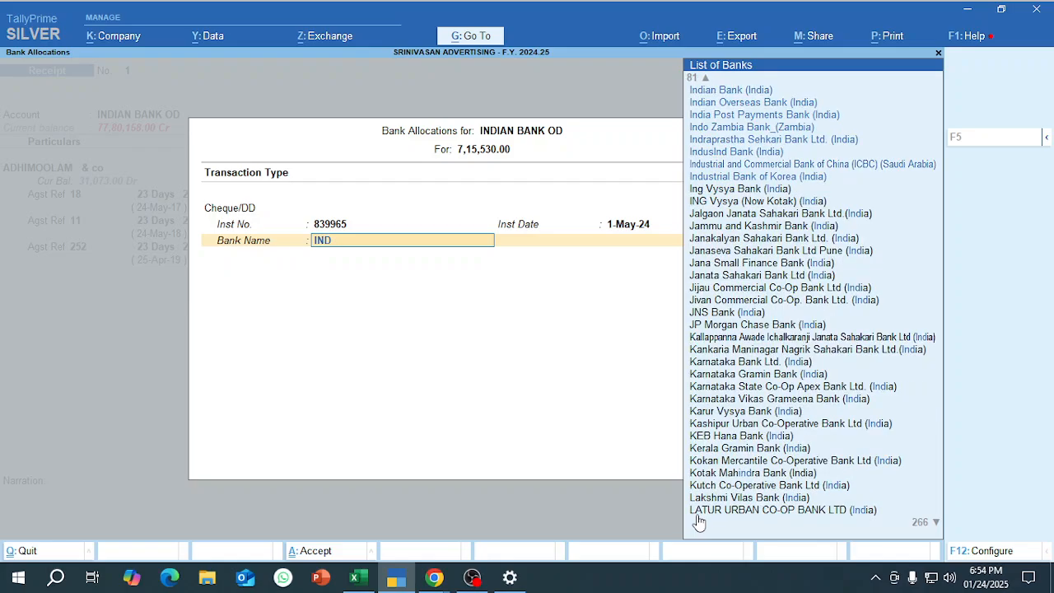
{"action": "type", "text": "IAN"}
{"action": "key", "text": "Down"}
{"action": "key", "text": "Down"}
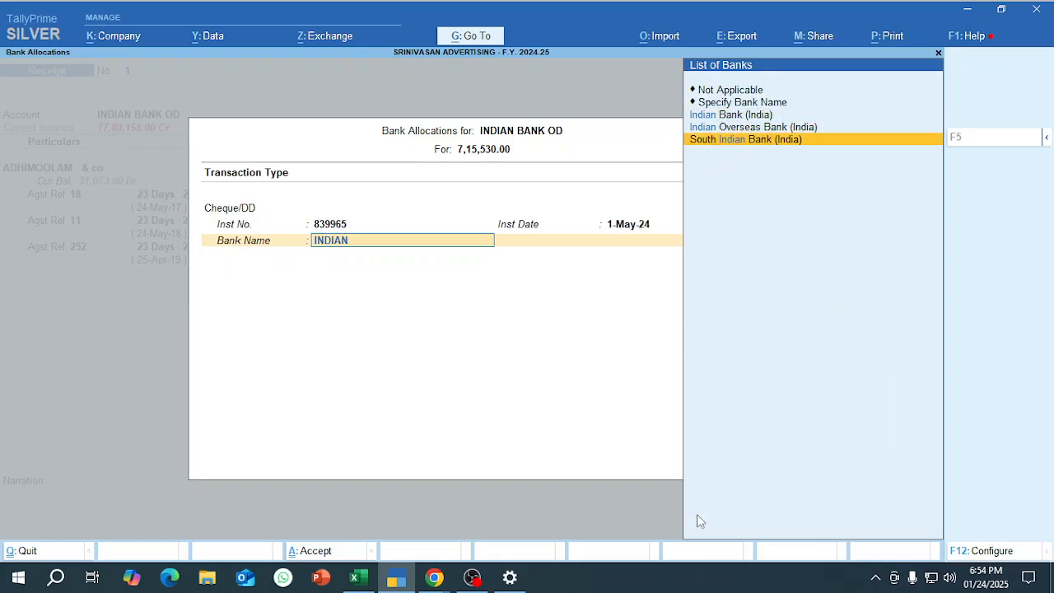
{"action": "key", "text": "Up"}
{"action": "key", "text": "Up"}
{"action": "key", "text": "Return"}
{"action": "key", "text": "Return"}
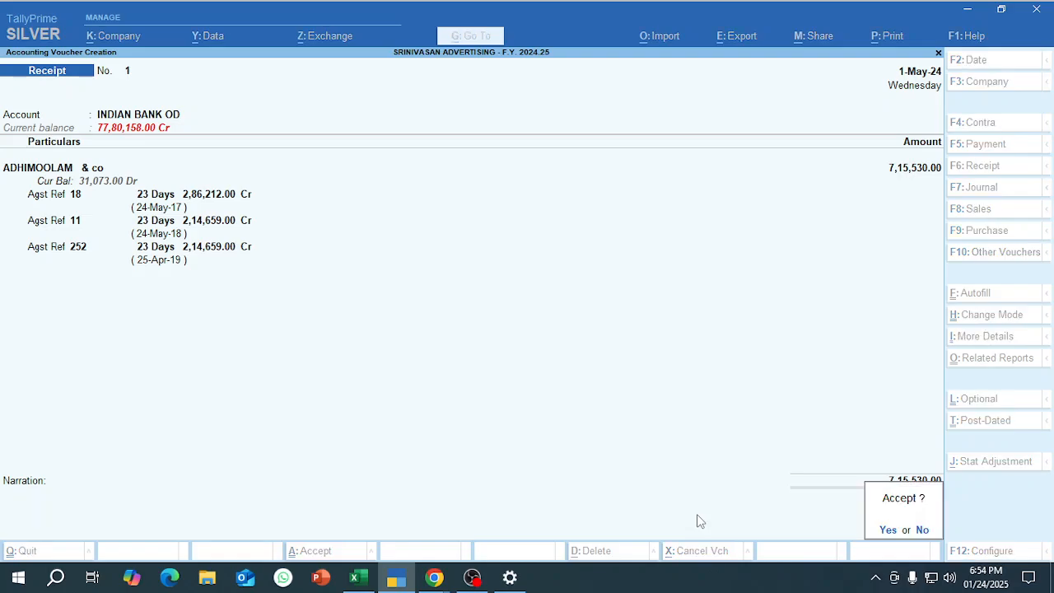
{"action": "key", "text": "Return"}
Check the next receipt row in the Excel sheet and set the new receipt voucher's date to 2-5-2024.
{"action": "key", "text": "alt+Tab"}
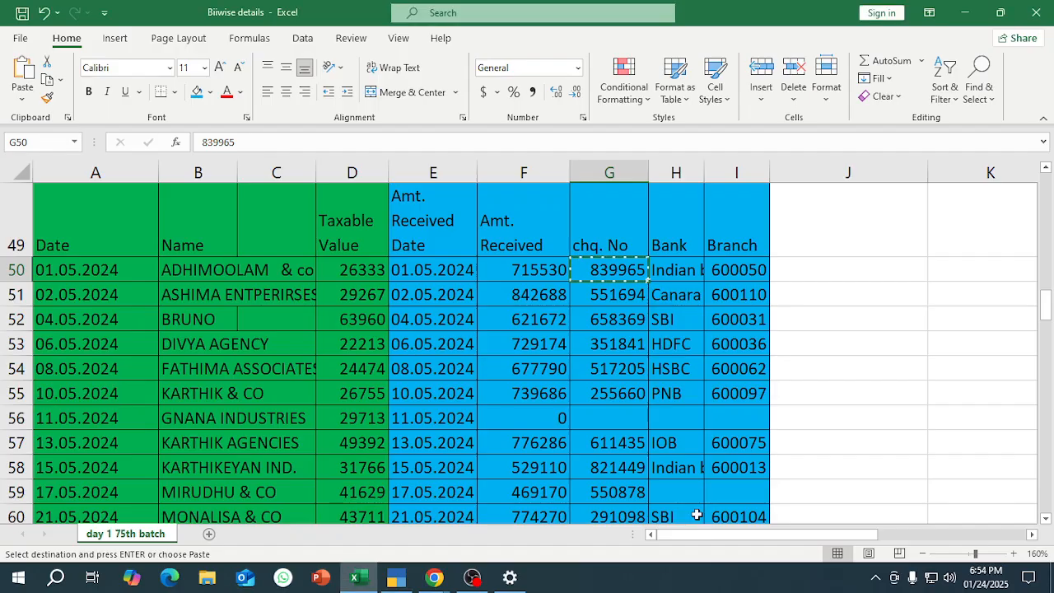
{"action": "key", "text": "Down"}
{"action": "key", "text": "shift+space"}
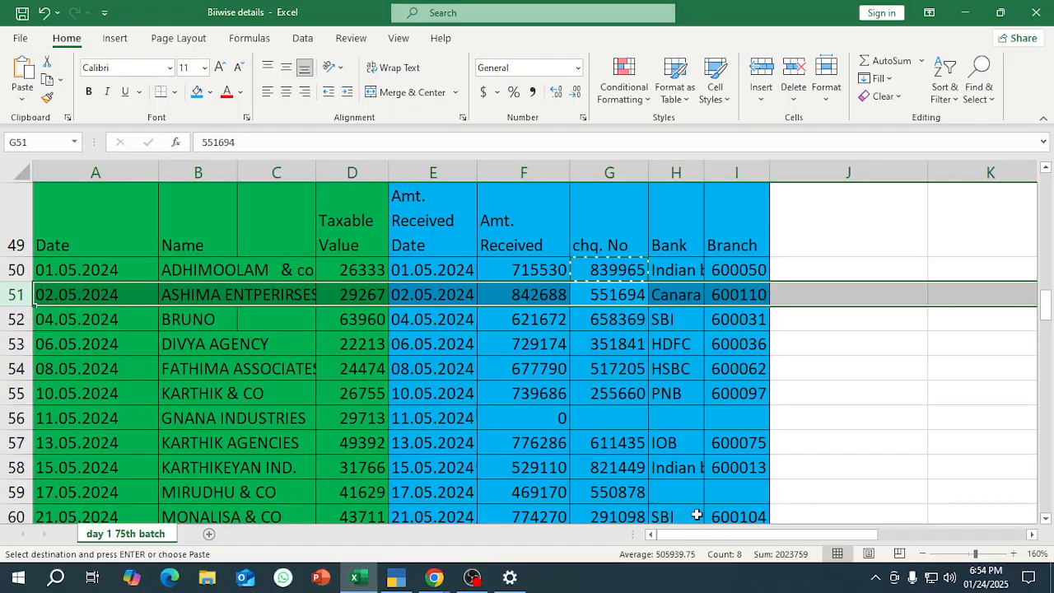
{"action": "key", "text": "alt+Tab"}
{"action": "key", "text": "F2"}
{"action": "type", "text": "2-5-2024"}
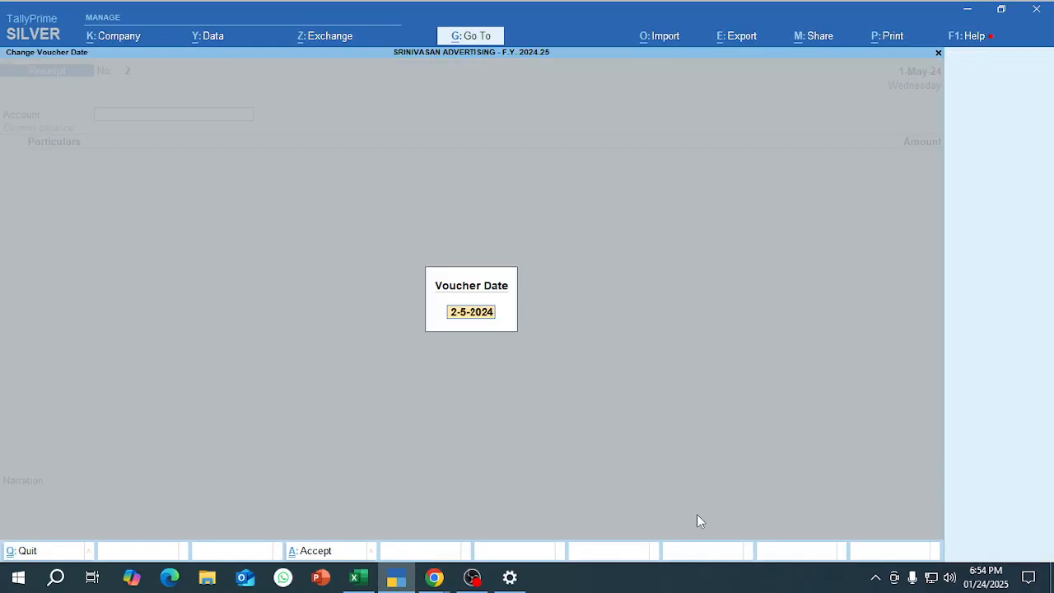
{"action": "key", "text": "Return"}
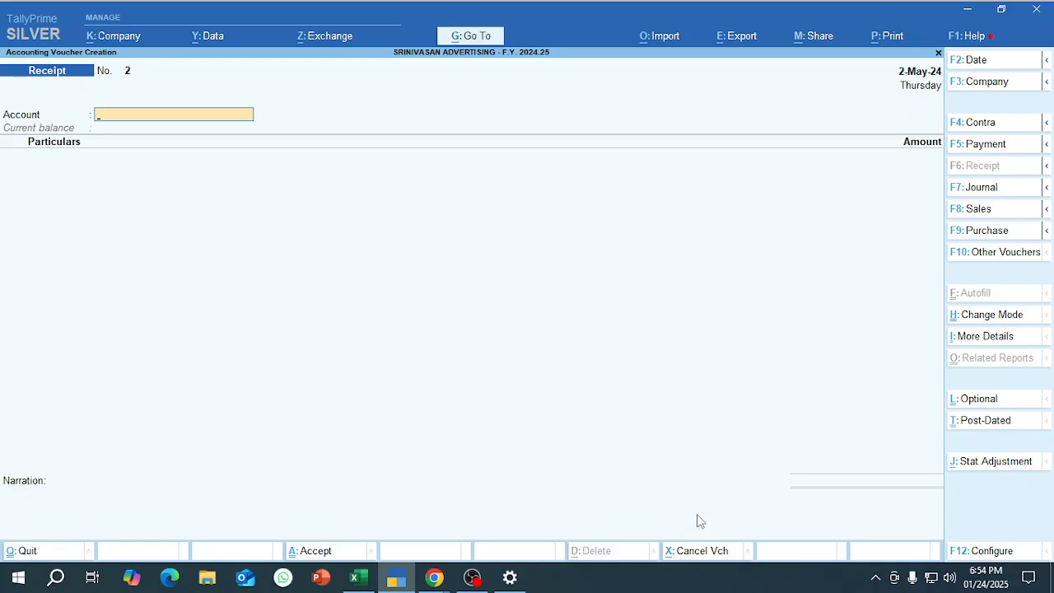
Set INDIAN BANK OD as the receiving account and add ASHIMA ENTPERIRSES as the paying party.
{"action": "type", "text": "ind"}
{"action": "key", "text": "Return"}
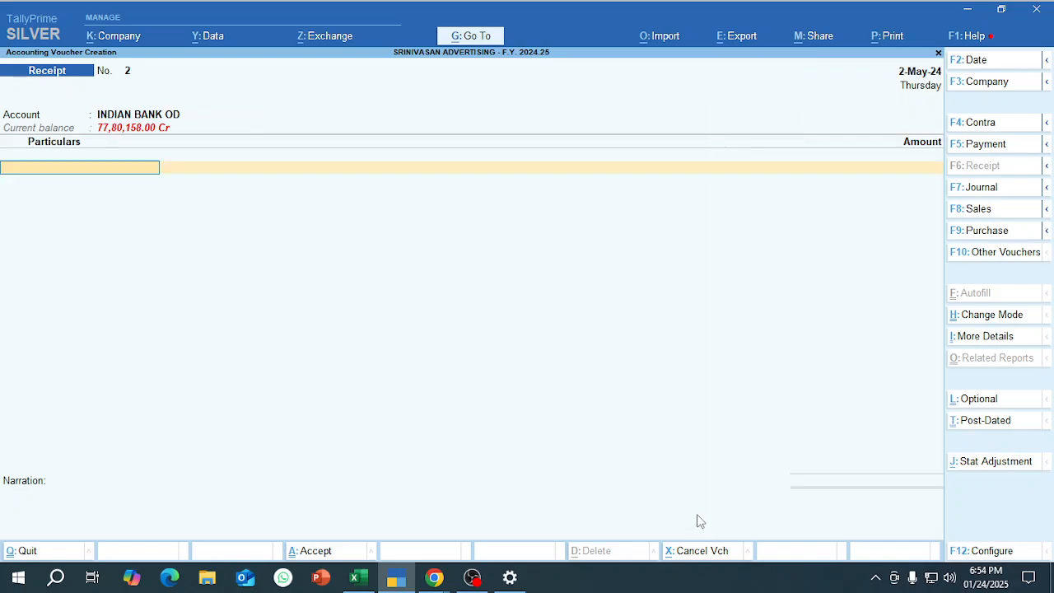
{"action": "type", "text": "ash"}
{"action": "key", "text": "Return"}
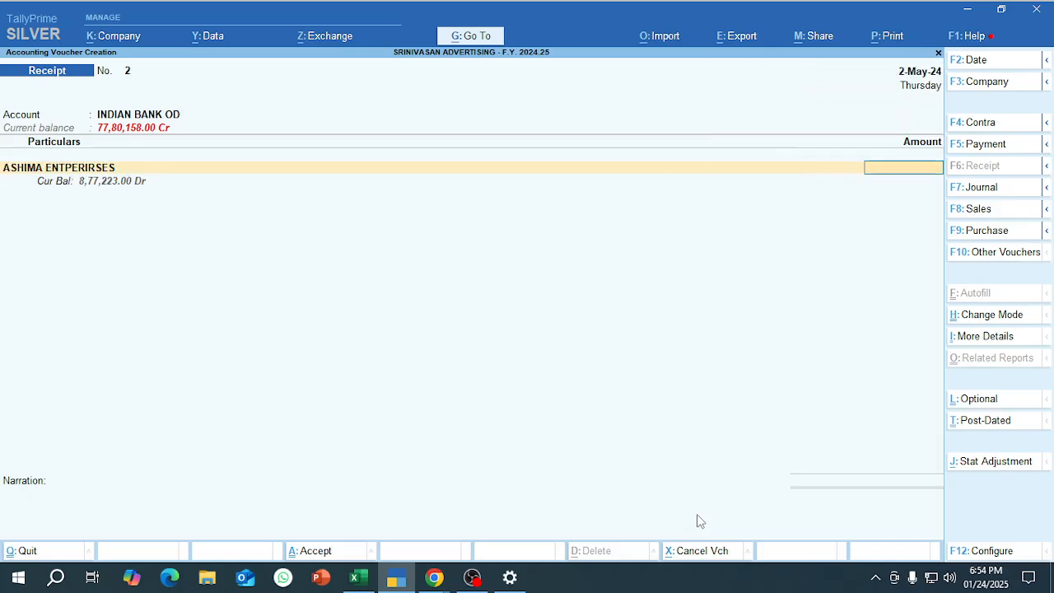
Copy the received amount 842688 for ASHIMA ENTPERIRSES from the Excel sheet into the receipt and go to its bill-wise details.
{"action": "key", "text": "alt+Tab"}
{"action": "key", "text": "Right"}
{"action": "key", "text": "Right"}
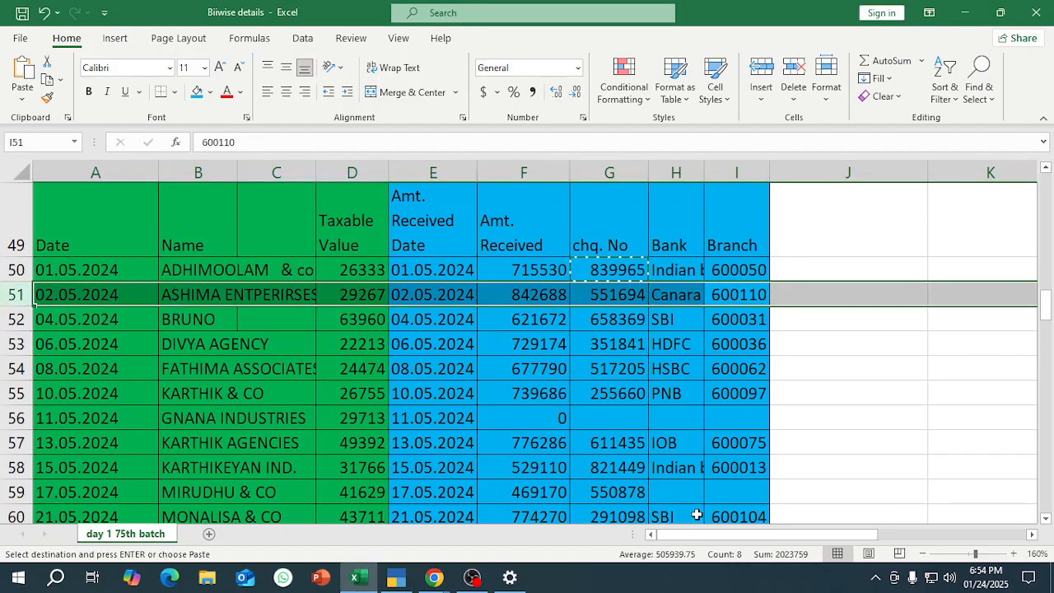
{"action": "key", "text": "Left"}
{"action": "key", "text": "Left"}
{"action": "key", "text": "Left"}
{"action": "key", "text": "ctrl+c"}
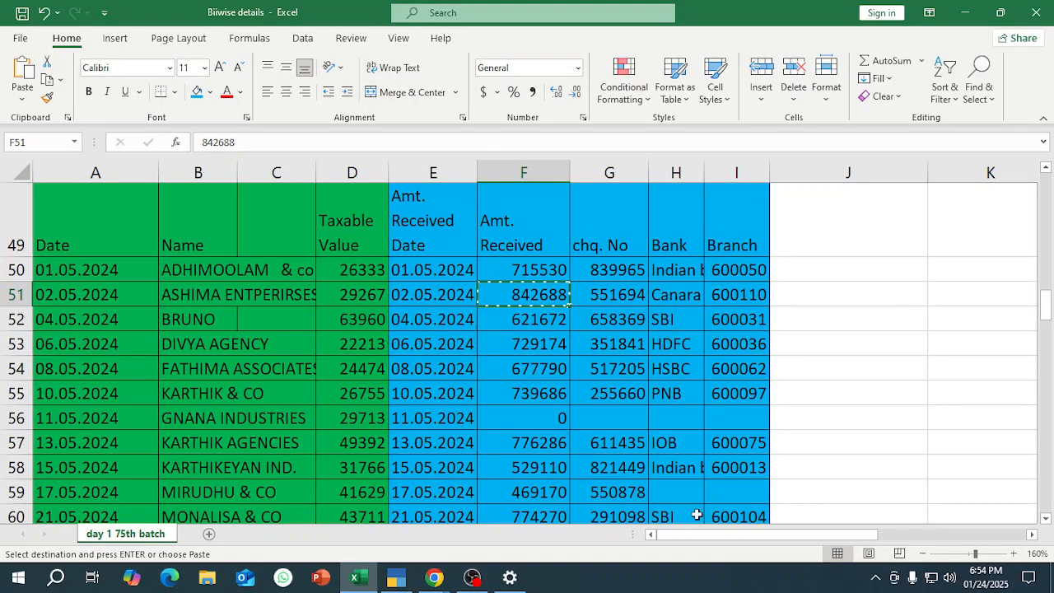
{"action": "key", "text": "alt+Tab"}
{"action": "key", "text": "ctrl+alt+v"}
{"action": "key", "text": "Return"}
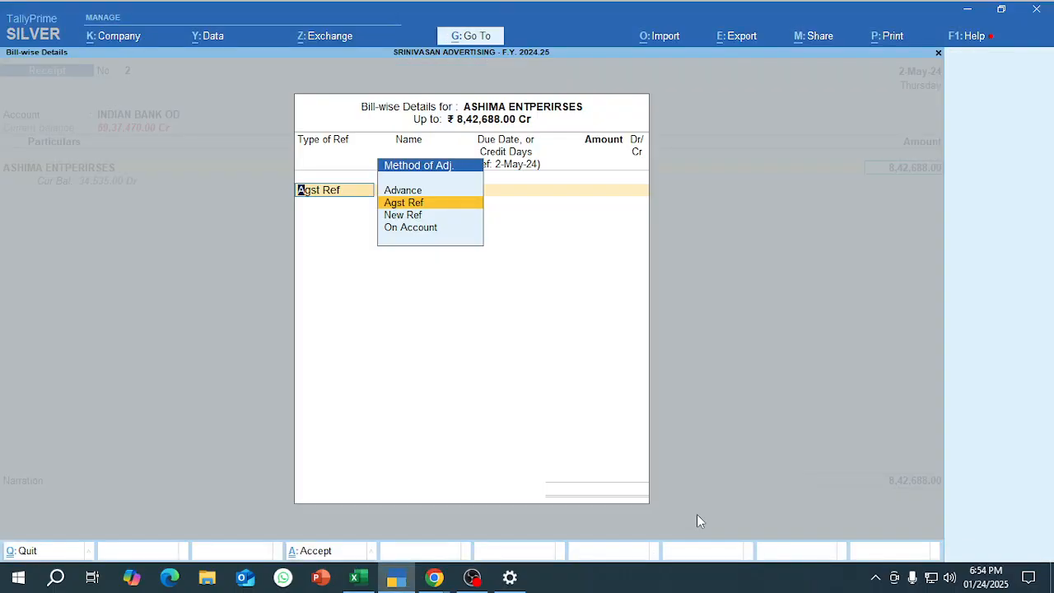
Allocate 337075 of the ASHIMA ENTPERIRSES receipt as Agst Ref to the oldest pending bill, number 23 dated 2-May-17.
{"action": "key", "text": "Return"}
{"action": "key", "text": "Down"}
{"action": "key", "text": "Down"}
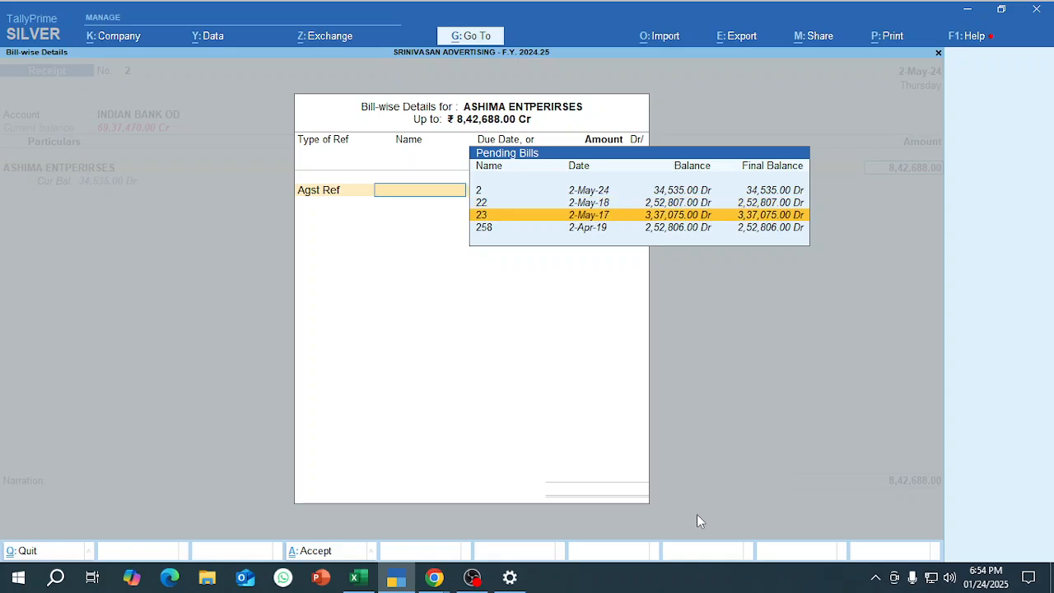
{"action": "key", "text": "Return"}
Allocate 252807 of the ASHIMA ENTPERIRSES receipt as Agst Ref to pending bill 22 dated 2-May-18.
{"action": "key", "text": "Return"}
{"action": "key", "text": "Return"}
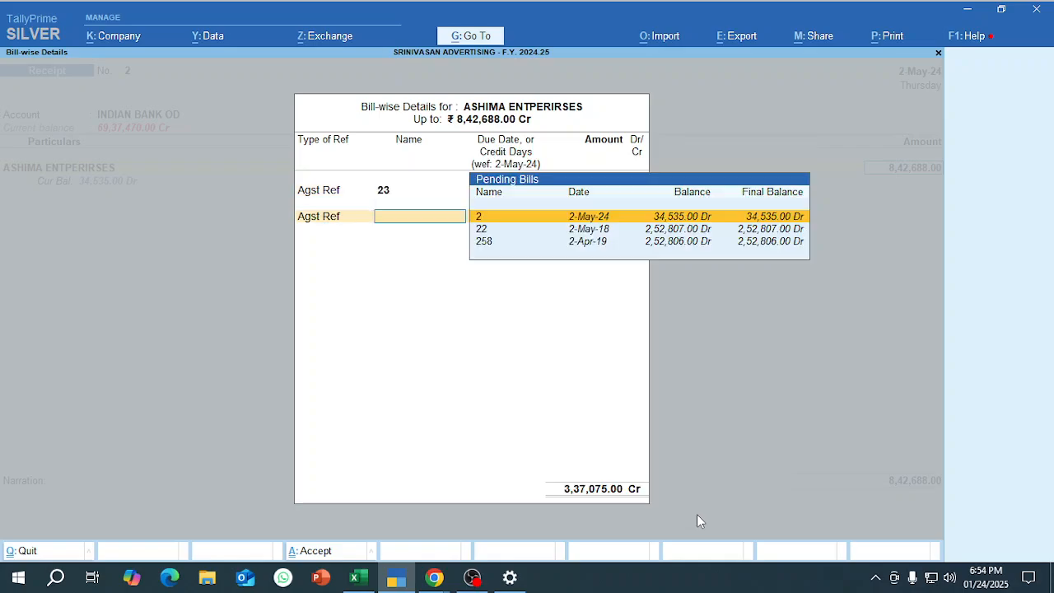
{"action": "key", "text": "Down"}
{"action": "key", "text": "Up"}
{"action": "key", "text": "Down"}
{"action": "key", "text": "Return"}
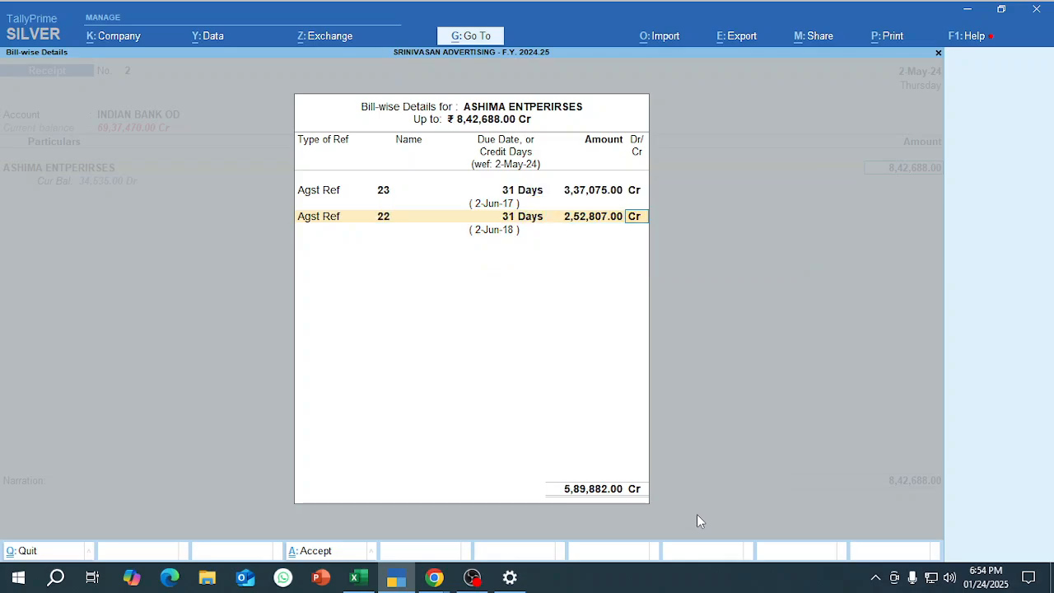
Allocate the remaining 252806 of the ASHIMA ENTPERIRSES receipt as Agst Ref to pending bill 258 dated 2-Apr-19.
{"action": "key", "text": "Return"}
{"action": "key", "text": "Return"}
{"action": "key", "text": "Down"}
{"action": "key", "text": "Return"}
{"action": "key", "text": "Return"}
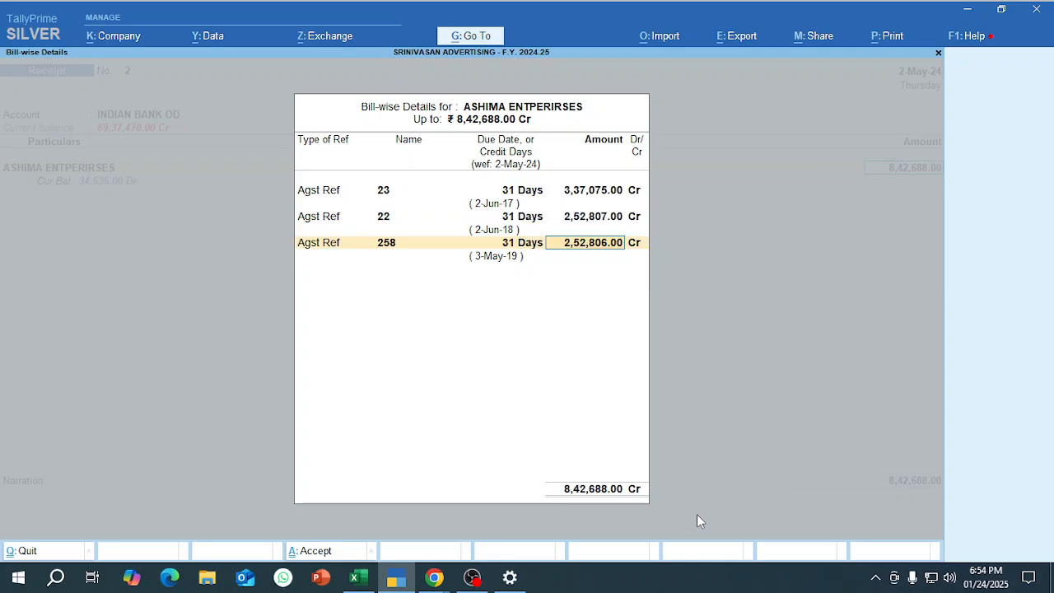
{"action": "key", "text": "Return"}
Enter cheque number 551694 from the Excel sheet as the instrument number in the receipt's bank allocations, keeping the date 2-May-24.
{"action": "key", "text": "alt+Tab"}
{"action": "key", "text": "Tab"}
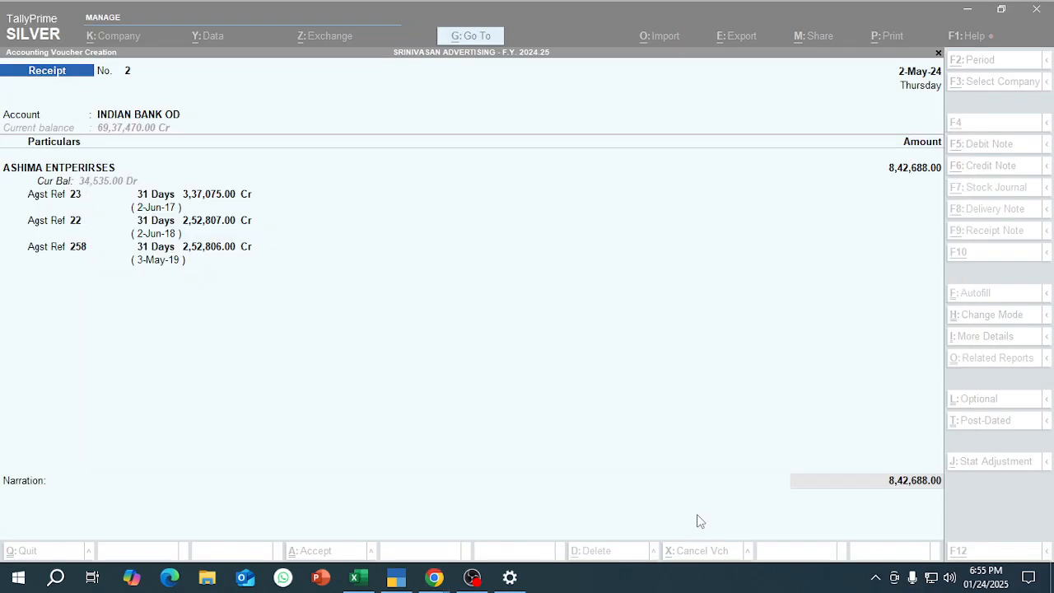
{"action": "key", "text": "alt+Tab"}
{"action": "key", "text": "Return"}
{"action": "key", "text": "Return"}
{"action": "key", "text": "Return"}
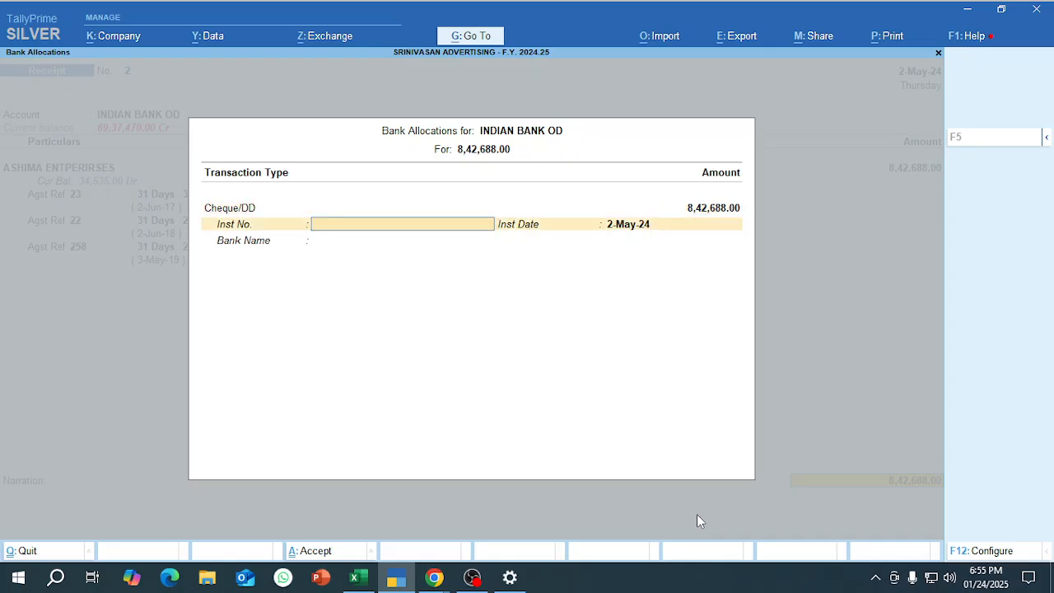
{"action": "key", "text": "alt+Tab"}
{"action": "key", "text": "alt+Tab"}
{"action": "key", "text": "Tab"}
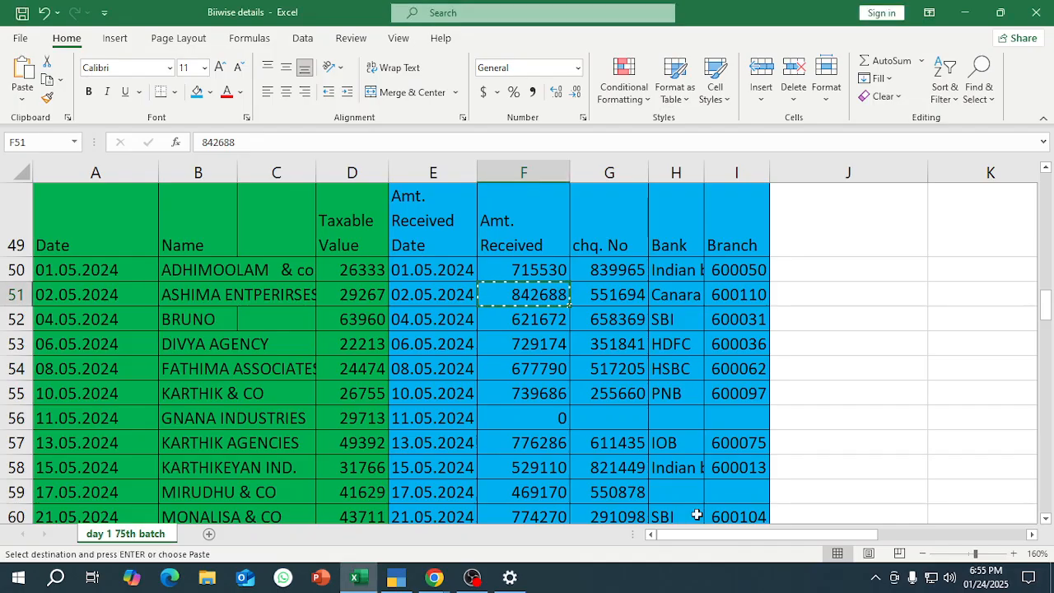
{"action": "key", "text": "Right"}
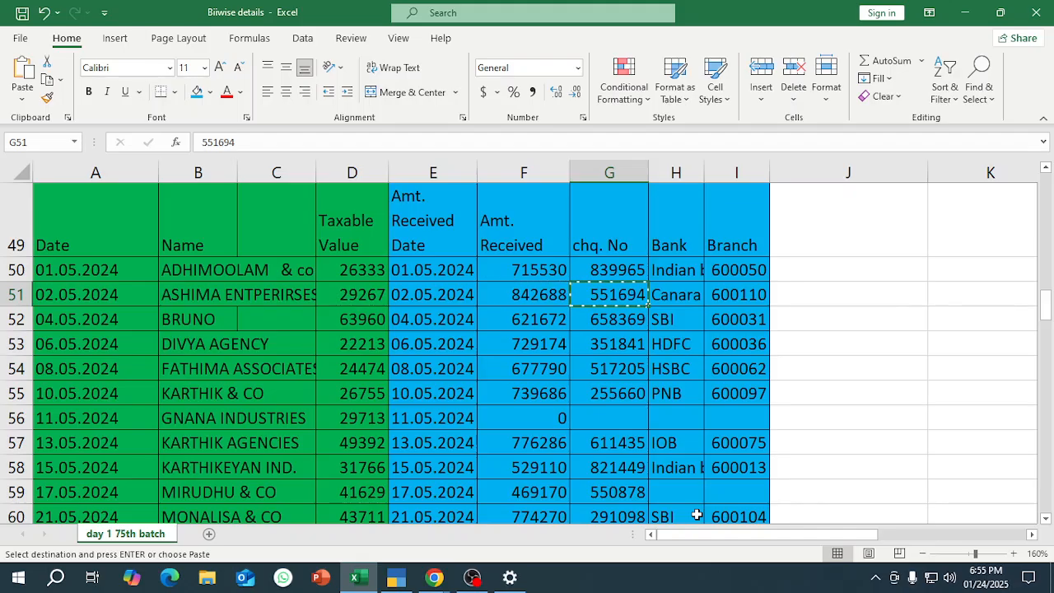
{"action": "key", "text": "alt+Tab"}
{"action": "key", "text": "alt+Tab"}
{"action": "key", "text": "Tab"}
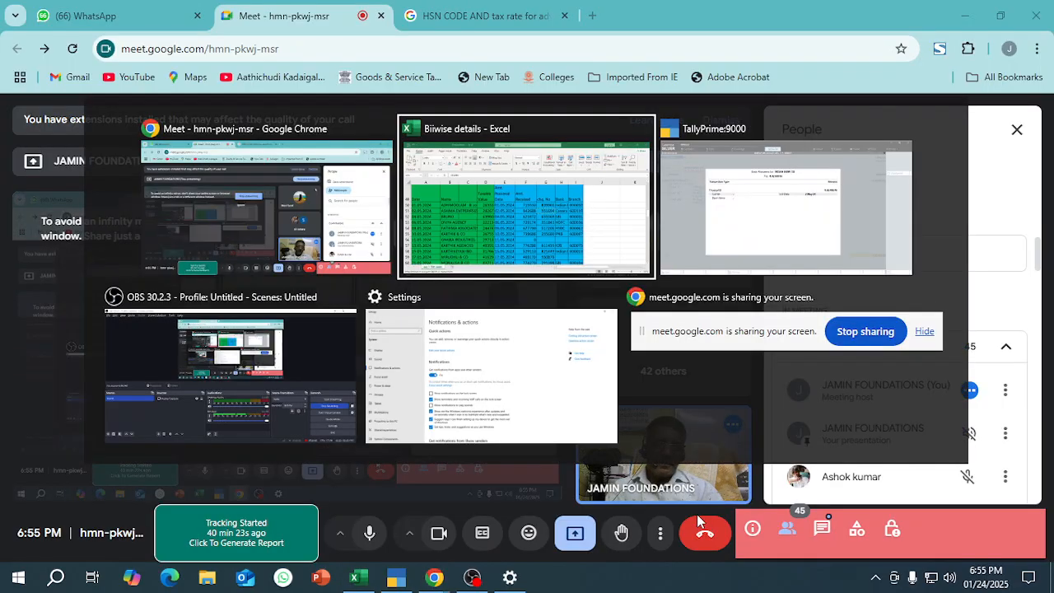
{"action": "type", "text": "551694"}
{"action": "key", "text": "Return"}
Set the cheque's bank name to Canara and save the ASHIMA ENTPERIRSES receipt.
{"action": "key", "text": "Return"}
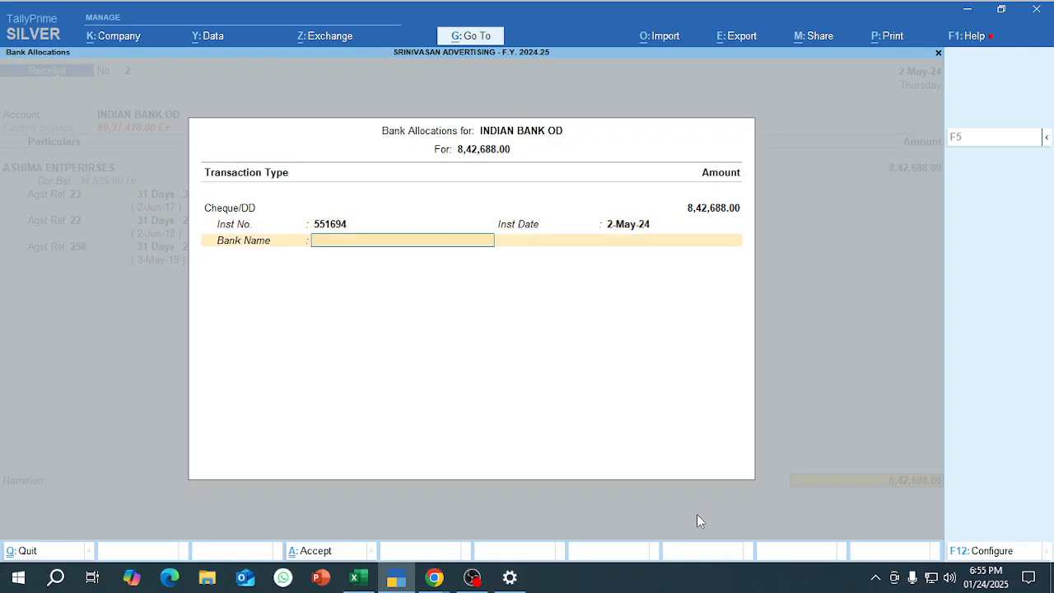
{"action": "type", "text": "Canara"}
{"action": "key", "text": "Return"}
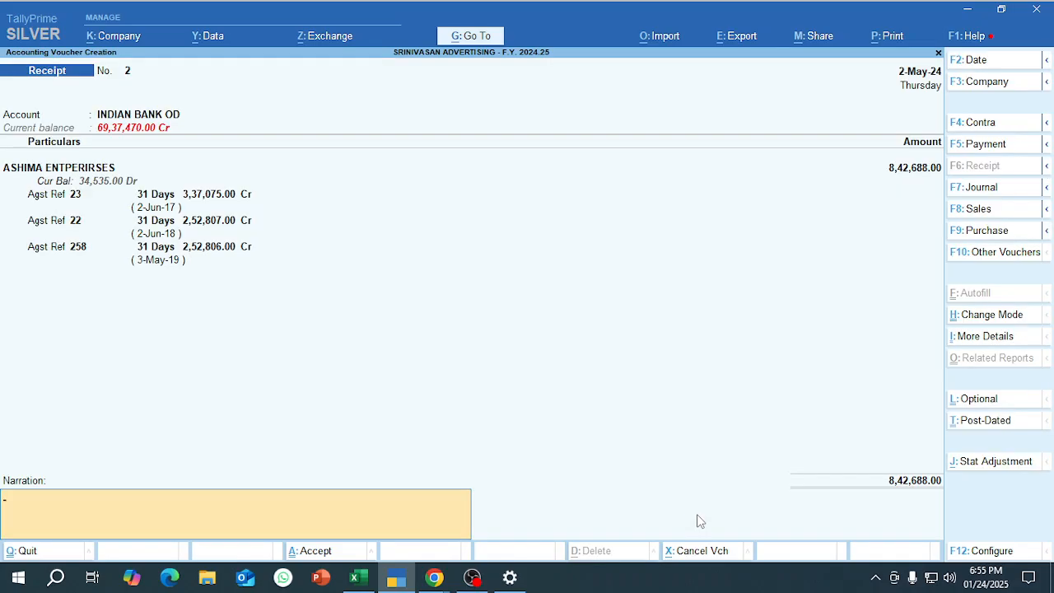
{"action": "key", "text": "Return"}
Switch to the Excel sheet and review the bank names listed for the customer receipts from row 50 downward.
{"action": "key", "text": "alt+Tab"}
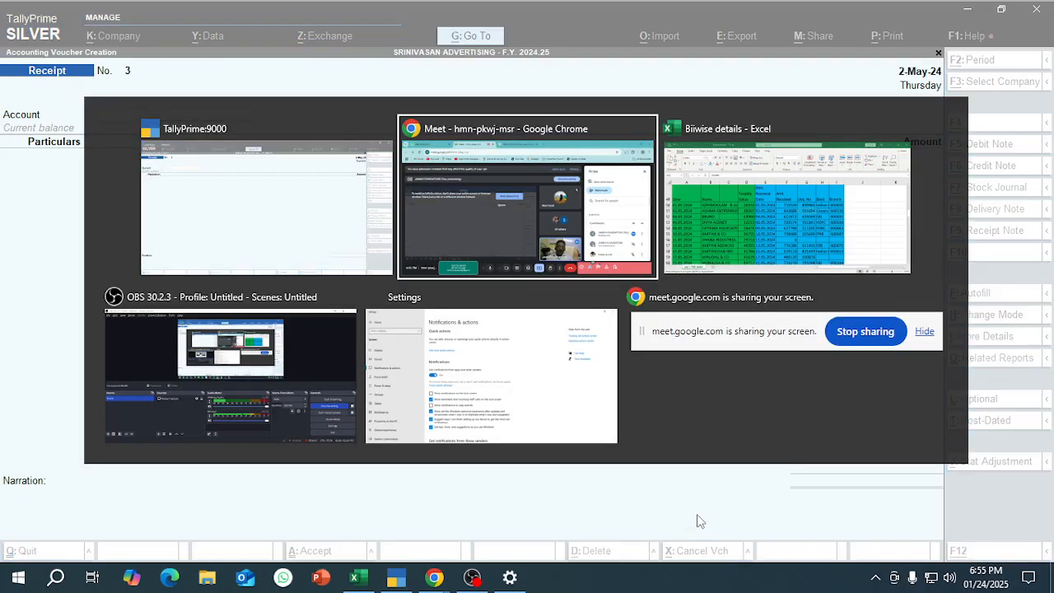
{"action": "key", "text": "alt+Tab"}
{"action": "key", "text": "alt+Tab"}
{"action": "key", "text": "alt+Tab"}
{"action": "key", "text": "alt+Tab"}
{"action": "key", "text": "alt+Tab"}
{"action": "key", "text": "alt+Tab"}
{"action": "key", "text": "alt+Tab"}
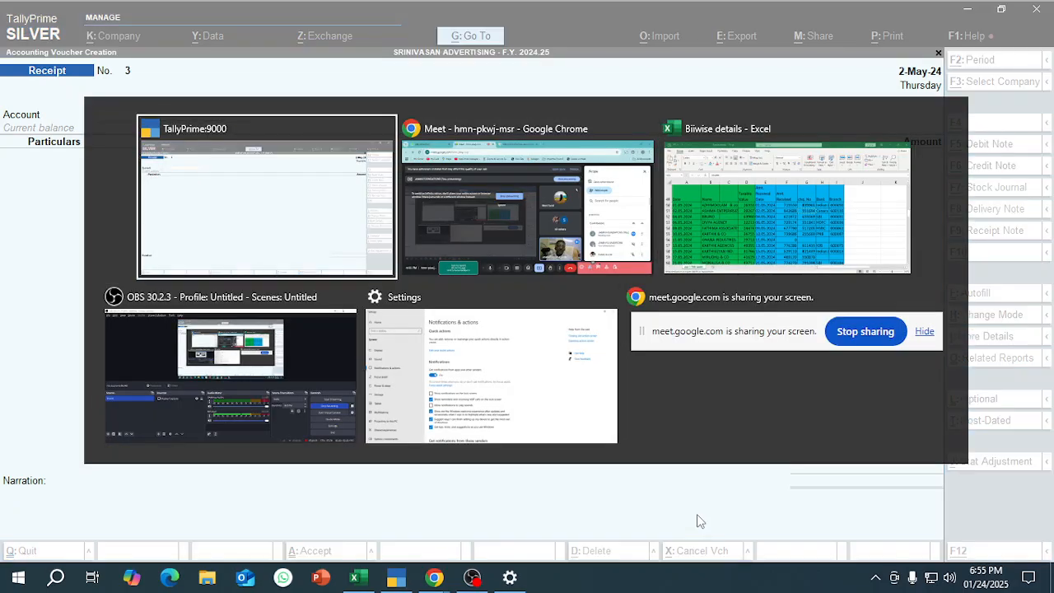
{"action": "key", "text": "Up"}
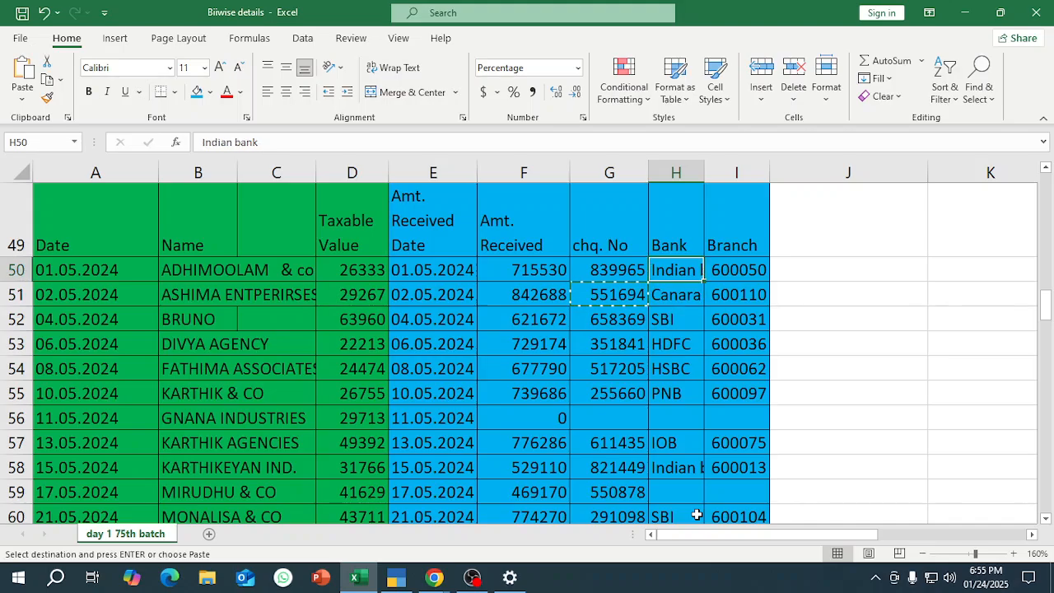
{"action": "key", "text": "Down"}
{"action": "key", "text": "Down"}
{"action": "key", "text": "Down"}
{"action": "key", "text": "Down"}
{"action": "key", "text": "Down"}
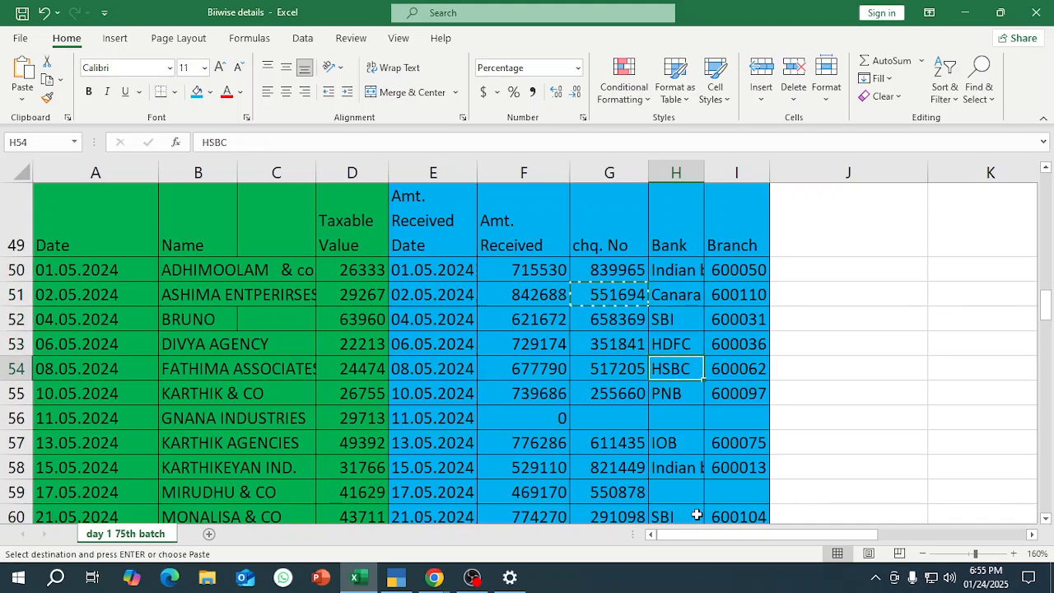
{"action": "key", "text": "alt+Tab"}
{"action": "key", "text": "alt+Tab"}
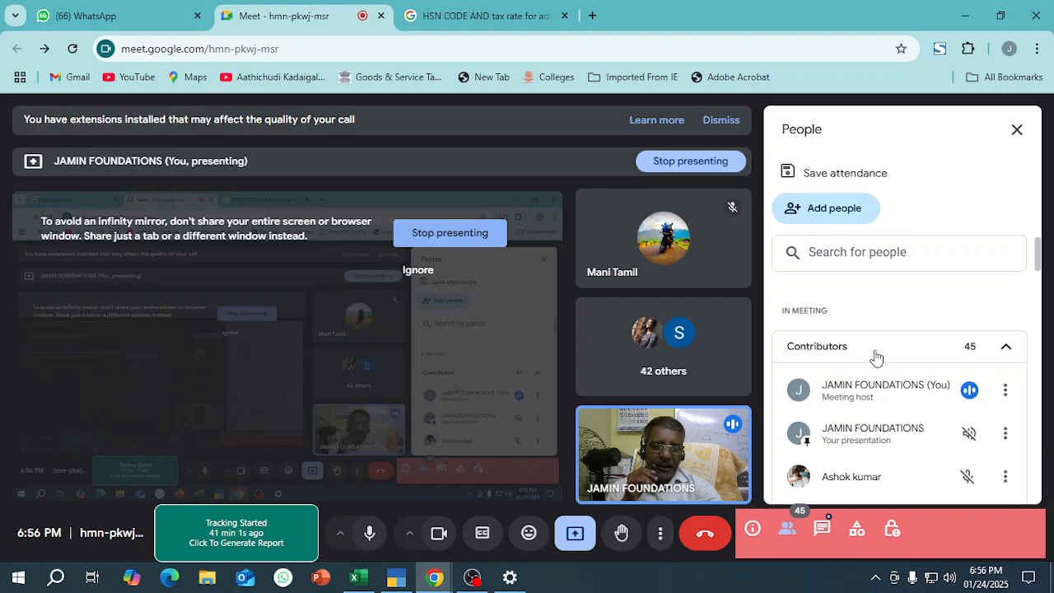
{"action": "scroll", "coordinate": [874, 387], "scroll_direction": "down", "scroll_amount": 2}
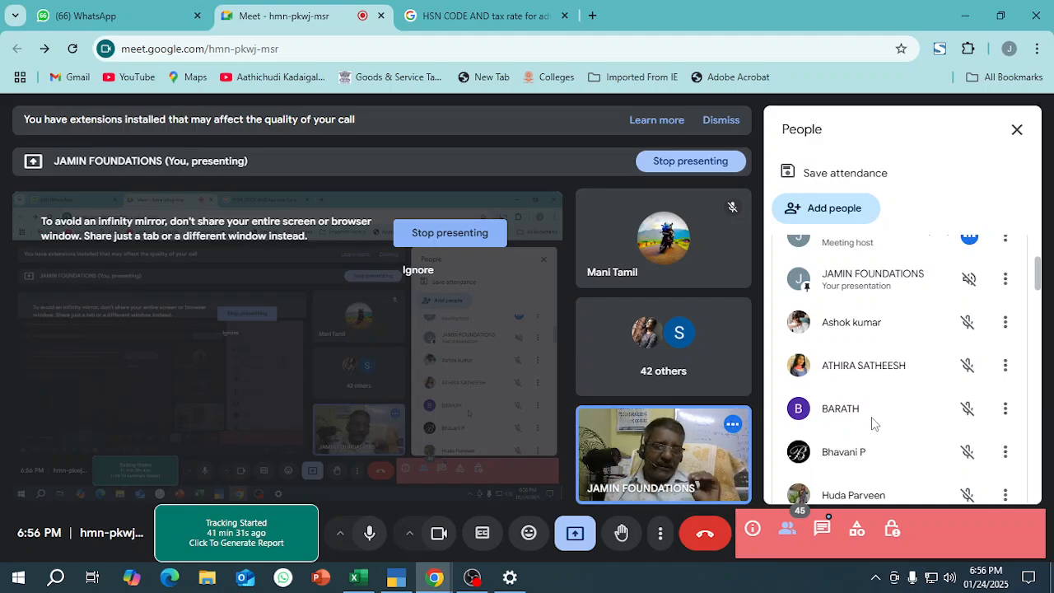
Switch to the Excel sheet and review the bank and cheque number entries in rows 51 to 55 of the receipt table.
{"action": "key", "text": "alt+Tab"}
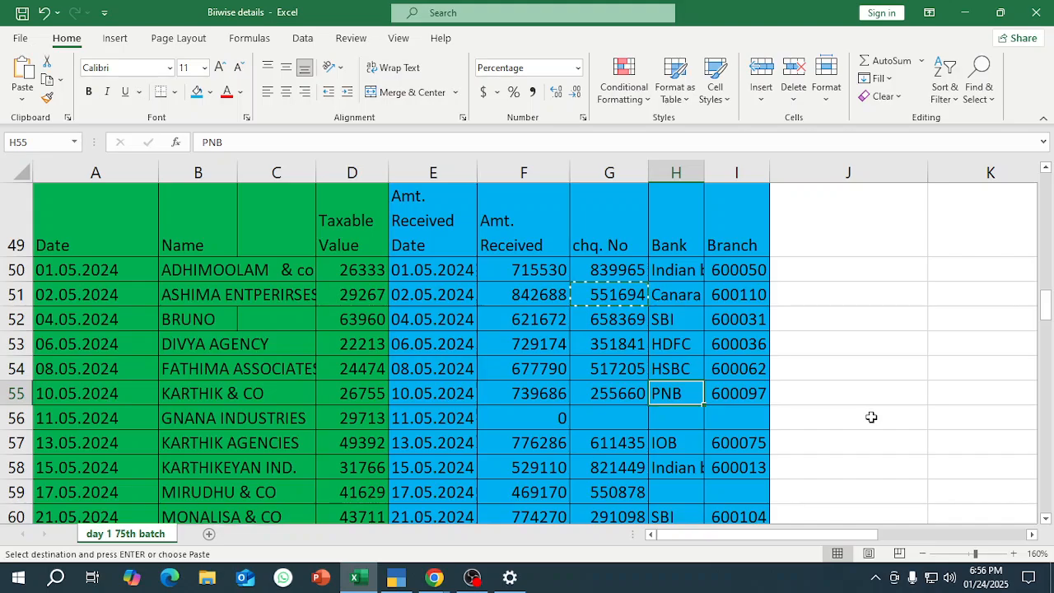
{"action": "key", "text": "Right"}
{"action": "key", "text": "Up"}
{"action": "key", "text": "Up"}
{"action": "key", "text": "Left"}
{"action": "key", "text": "Up"}
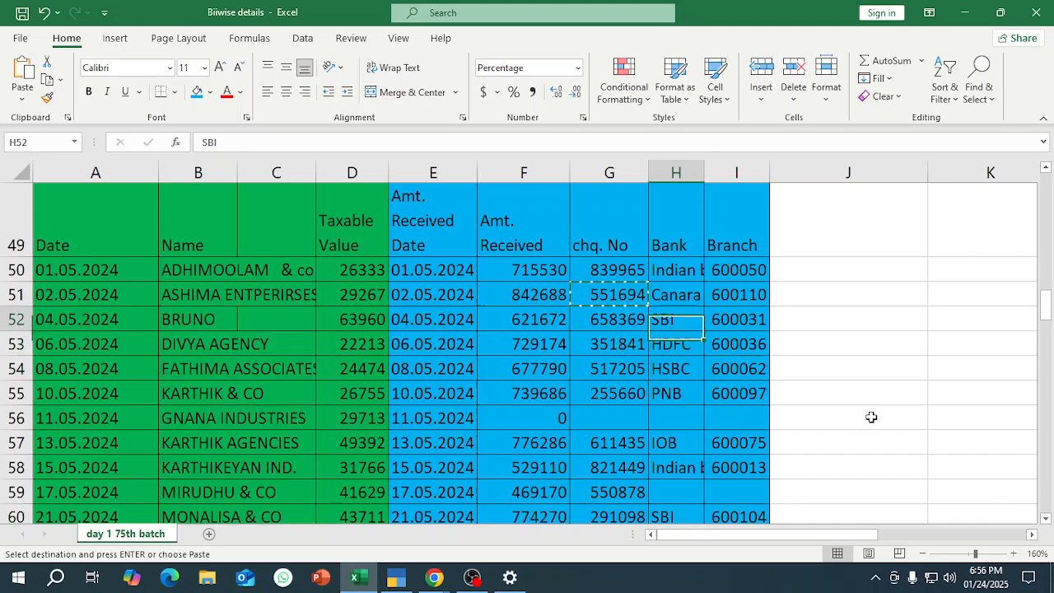
{"action": "key", "text": "Up"}
{"action": "key", "text": "Left"}
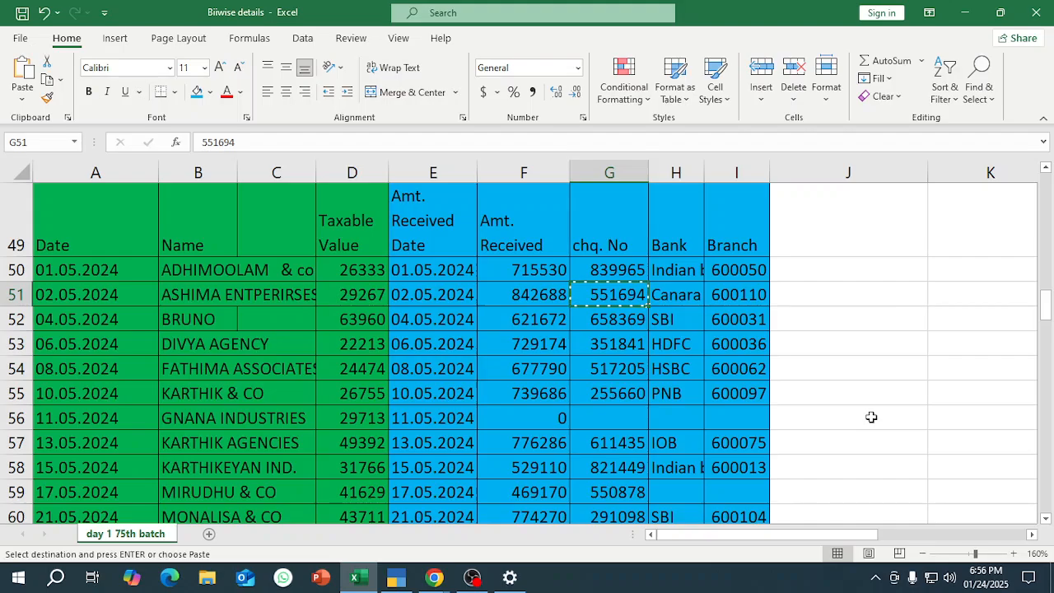
{"action": "key", "text": "alt"}
{"action": "key", "text": "alt"}
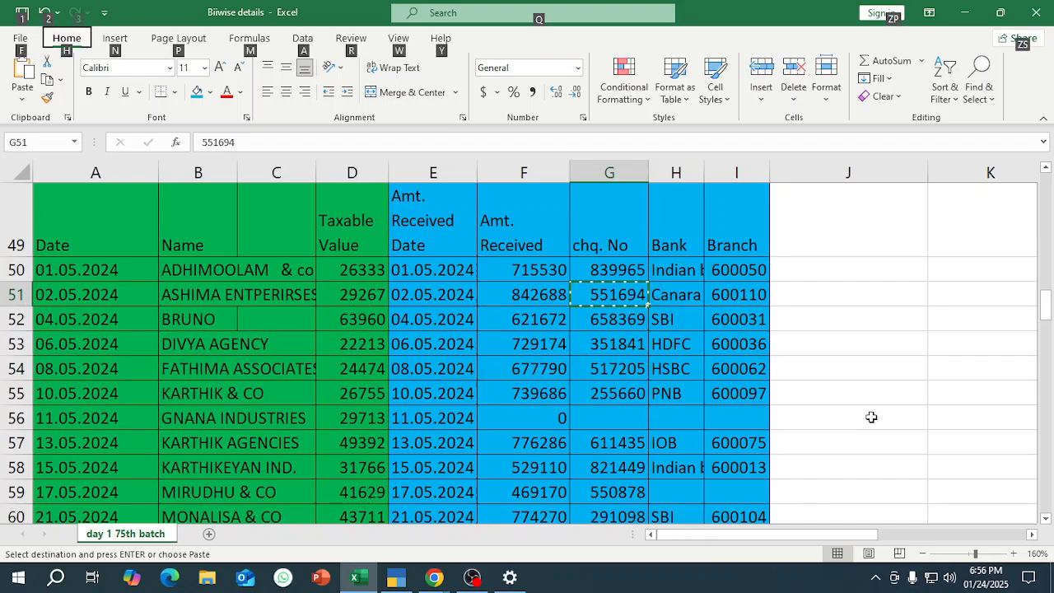
Clear the amount received date for GNANA INDUSTRIES in cell E56, whose received amount is 0.
{"action": "key", "text": "Down"}
{"action": "key", "text": "Down"}
{"action": "key", "text": "Down"}
{"action": "key", "text": "Down"}
{"action": "key", "text": "Down"}
{"action": "key", "text": "Left"}
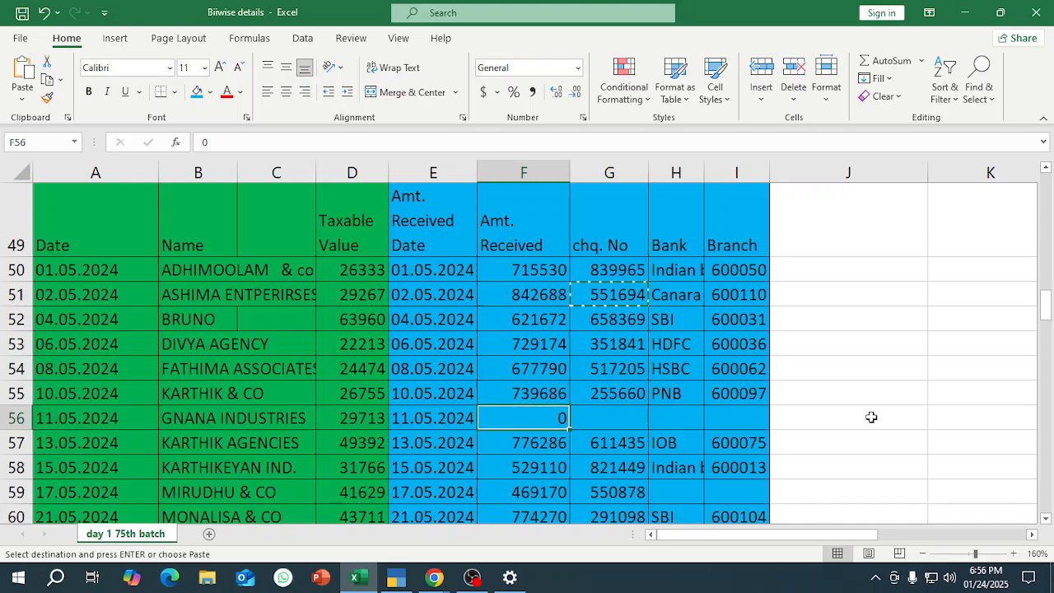
{"action": "key", "text": "Left"}
{"action": "key", "text": "Left"}
{"action": "key", "text": "Right"}
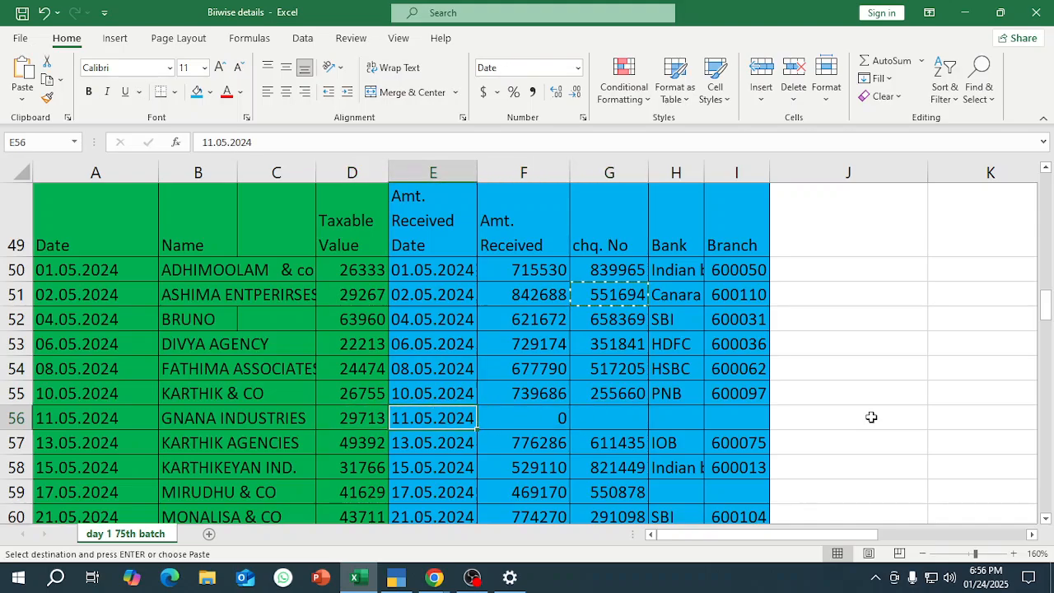
{"action": "key", "text": "Delete"}
{"action": "key", "text": "Right"}
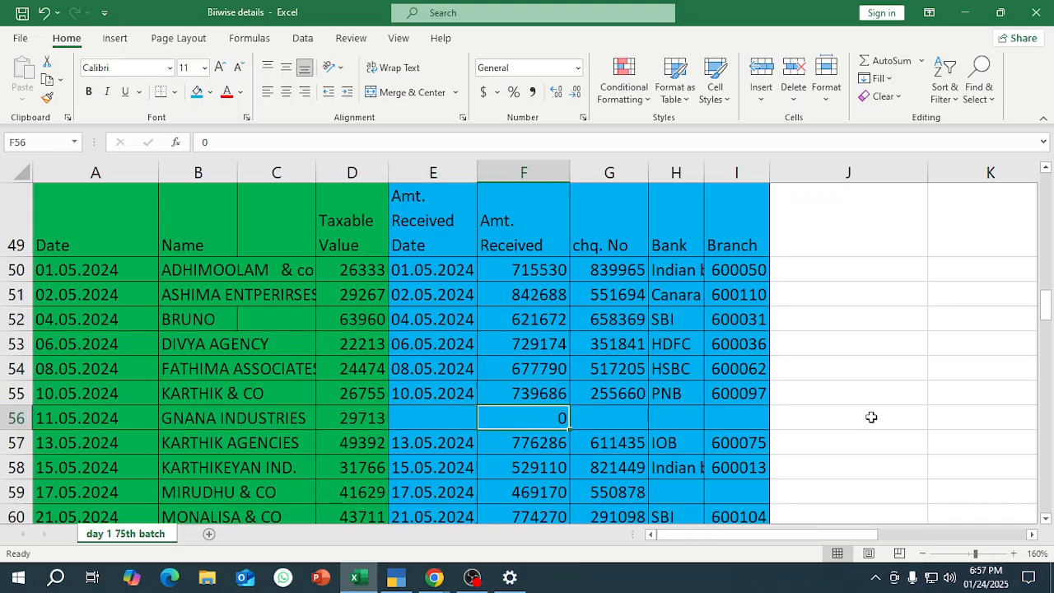
Clear the amount received date for PRIYA & ASSOCIATES in cell E63.
{"action": "key", "text": "Down"}
{"action": "key", "text": "Down"}
{"action": "key", "text": "Down"}
{"action": "key", "text": "Down"}
{"action": "key", "text": "Down"}
Clear the amount received date for SANDHYA & CO in cell E67.
{"action": "key", "text": "Down"}
{"action": "key", "text": "Down"}
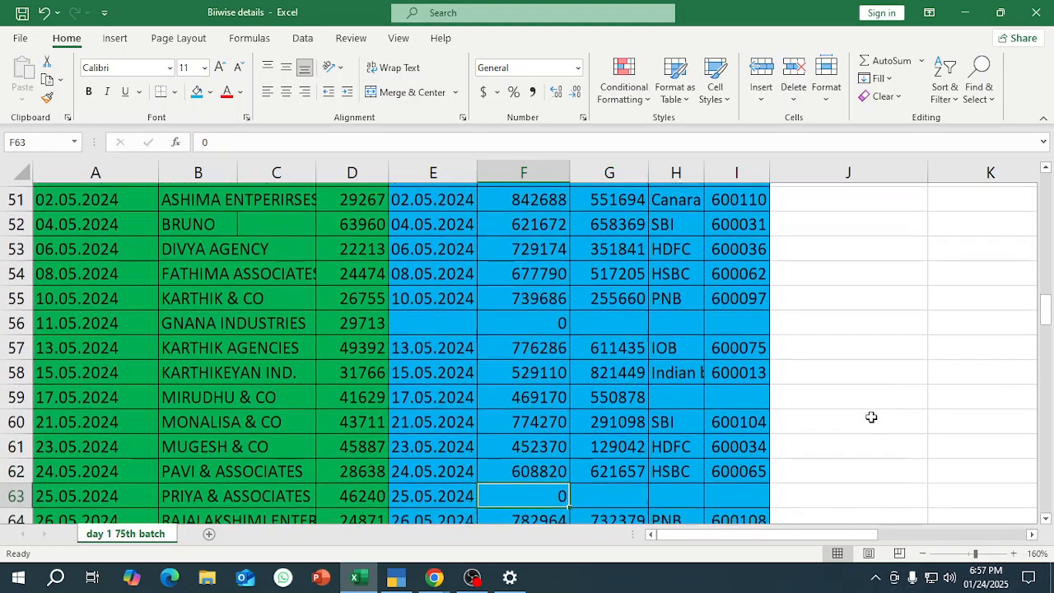
{"action": "key", "text": "Left"}
{"action": "key", "text": "Delete"}
{"action": "key", "text": "Down"}
{"action": "key", "text": "Down"}
{"action": "key", "text": "Down"}
{"action": "key", "text": "Down"}
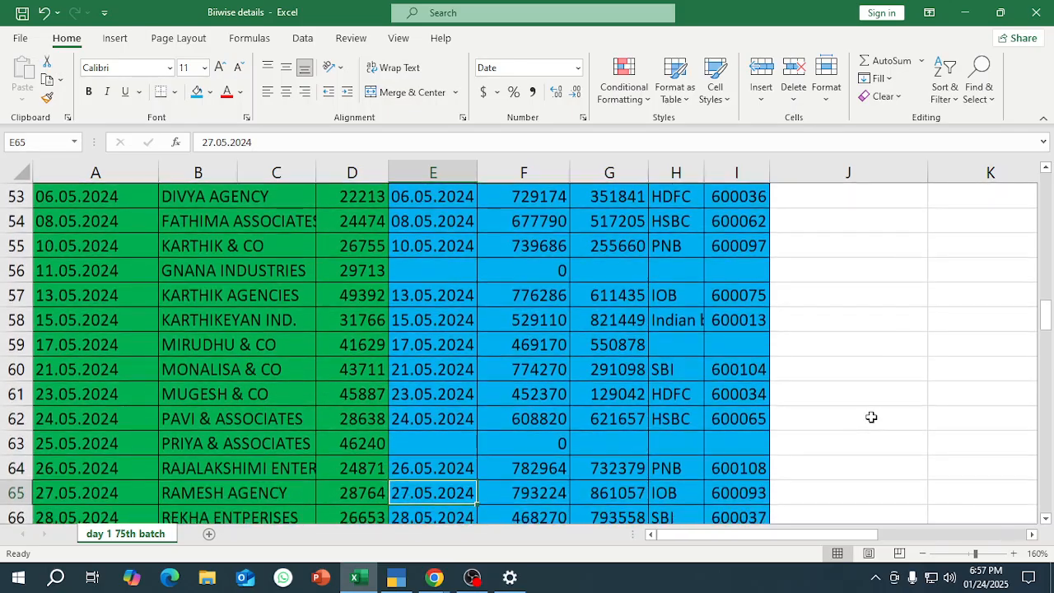
{"action": "key", "text": "Delete"}
{"action": "key", "text": "Down"}
{"action": "key", "text": "Down"}
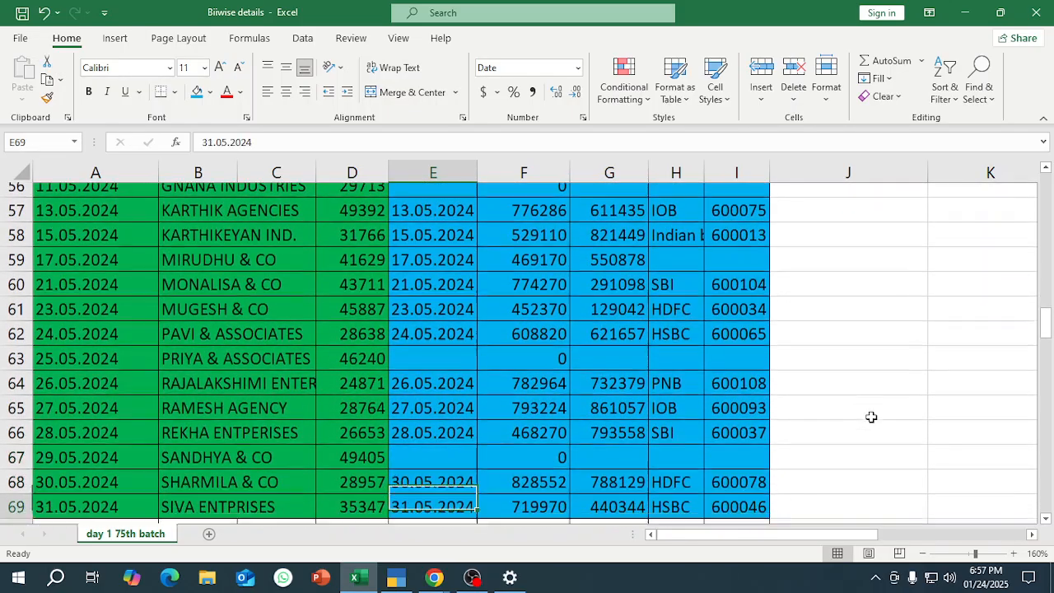
Review the Amt. Received column of the receipt table between rows 48 and 70 for remaining zero-amount rows.
{"action": "key", "text": "Up"}
{"action": "key", "text": "Up"}
{"action": "key", "text": "Up"}
{"action": "key", "text": "Right"}
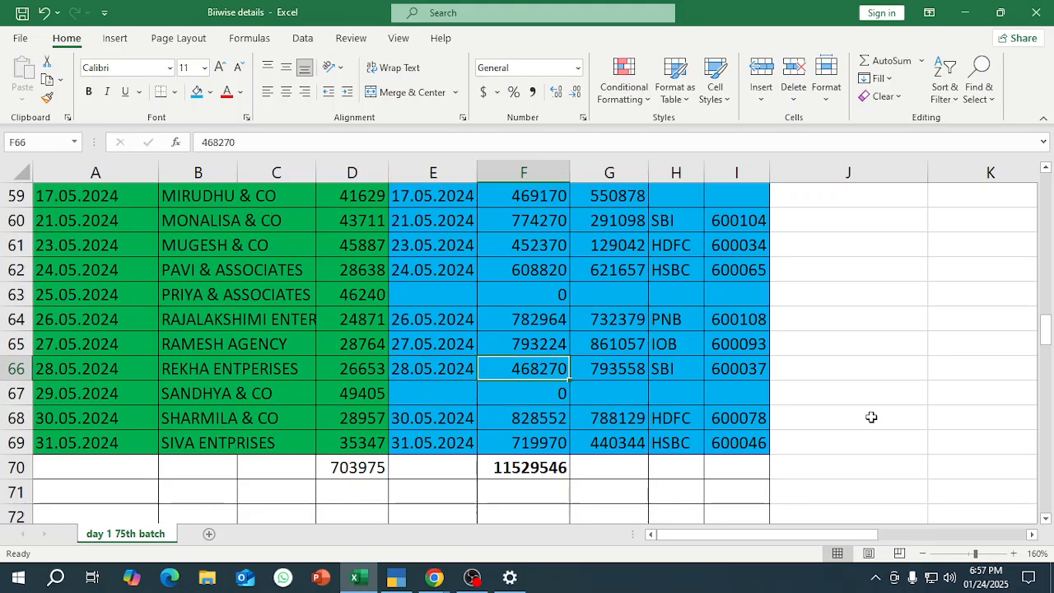
{"action": "key", "text": "Down"}
{"action": "key", "text": "Up"}
{"action": "key", "text": "Up"}
{"action": "key", "text": "Up"}
{"action": "key", "text": "Up"}
{"action": "key", "text": "Up"}
{"action": "key", "text": "Up"}
{"action": "key", "text": "Up"}
{"action": "key", "text": "Up"}
{"action": "key", "text": "Up"}
{"action": "key", "text": "Up"}
{"action": "key", "text": "Up"}
{"action": "key", "text": "Up"}
{"action": "key", "text": "Up"}
{"action": "key", "text": "Up"}
{"action": "key", "text": "Up"}
{"action": "key", "text": "Up"}
{"action": "key", "text": "Up"}
{"action": "key", "text": "Up"}
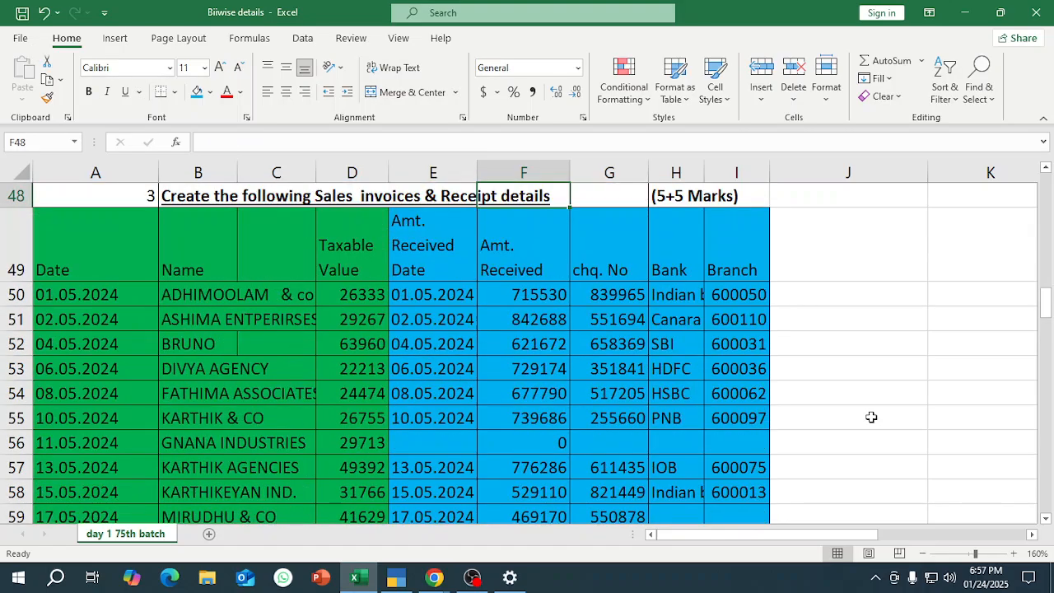
{"action": "key", "text": "Down"}
{"action": "key", "text": "Down"}
{"action": "key", "text": "Down"}
{"action": "key", "text": "Down"}
{"action": "key", "text": "Down"}
{"action": "key", "text": "Down"}
{"action": "key", "text": "Down"}
{"action": "key", "text": "Down"}
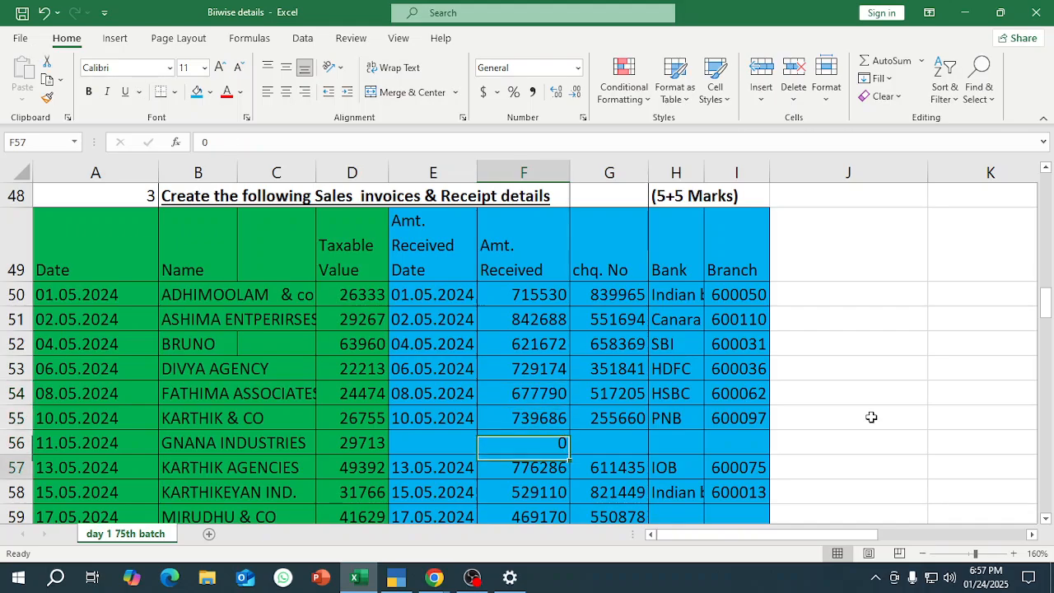
{"action": "key", "text": "alt+Tab"}
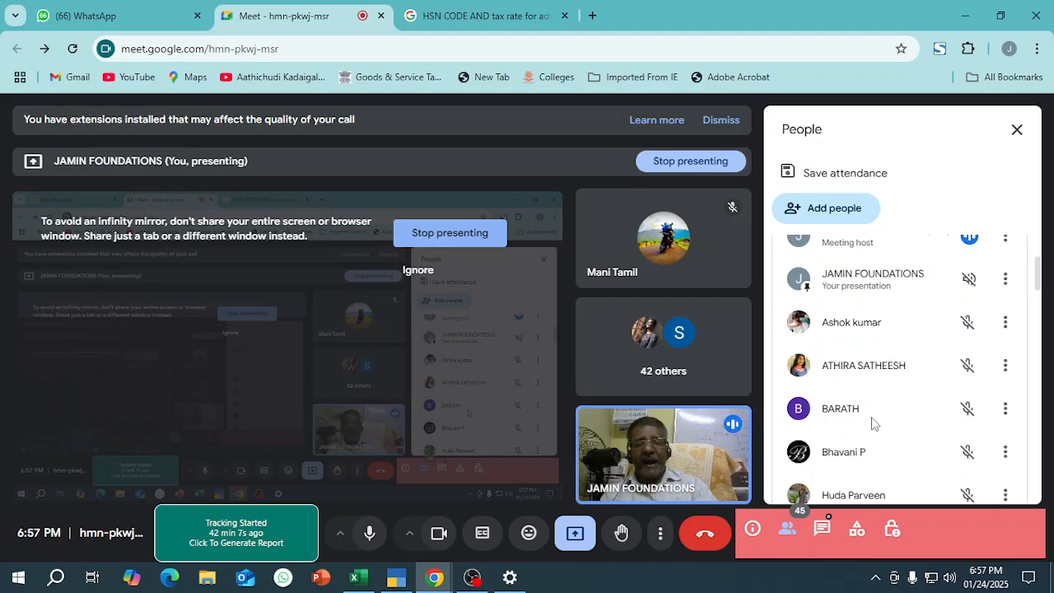
Return to the Excel sheet and examine the customer names in the opening balance list, from row 29 downward.
{"action": "key", "text": "alt+Tab"}
{"action": "key", "text": "Up"}
{"action": "key", "text": "Up"}
{"action": "key", "text": "Up"}
{"action": "key", "text": "Up"}
{"action": "key", "text": "Up"}
{"action": "key", "text": "Up"}
{"action": "key", "text": "Up"}
{"action": "key", "text": "Up"}
{"action": "key", "text": "Up"}
{"action": "key", "text": "Up"}
{"action": "key", "text": "Up"}
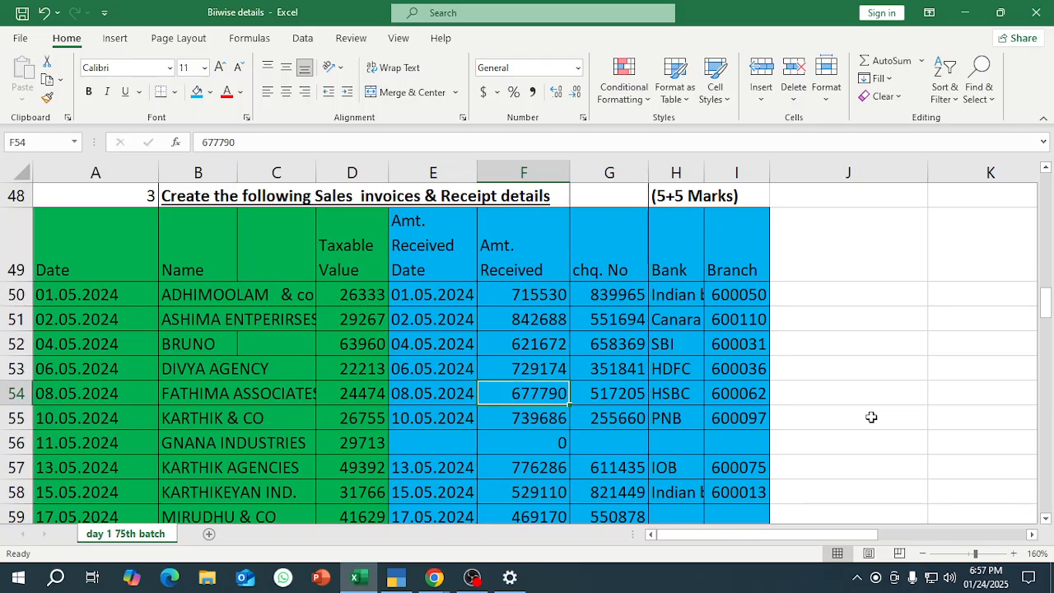
{"action": "key", "text": "Up"}
{"action": "key", "text": "Up"}
{"action": "key", "text": "Up"}
{"action": "key", "text": "Up"}
{"action": "key", "text": "Up"}
{"action": "key", "text": "Up"}
{"action": "key", "text": "Up"}
{"action": "key", "text": "Up"}
{"action": "key", "text": "Up"}
{"action": "key", "text": "Up"}
{"action": "key", "text": "Up"}
{"action": "key", "text": "Up"}
{"action": "key", "text": "Up"}
{"action": "key", "text": "Up"}
{"action": "key", "text": "Up"}
{"action": "key", "text": "Up"}
{"action": "key", "text": "Up"}
{"action": "key", "text": "Down"}
{"action": "key", "text": "Down"}
{"action": "key", "text": "Down"}
{"action": "key", "text": "Down"}
{"action": "key", "text": "Down"}
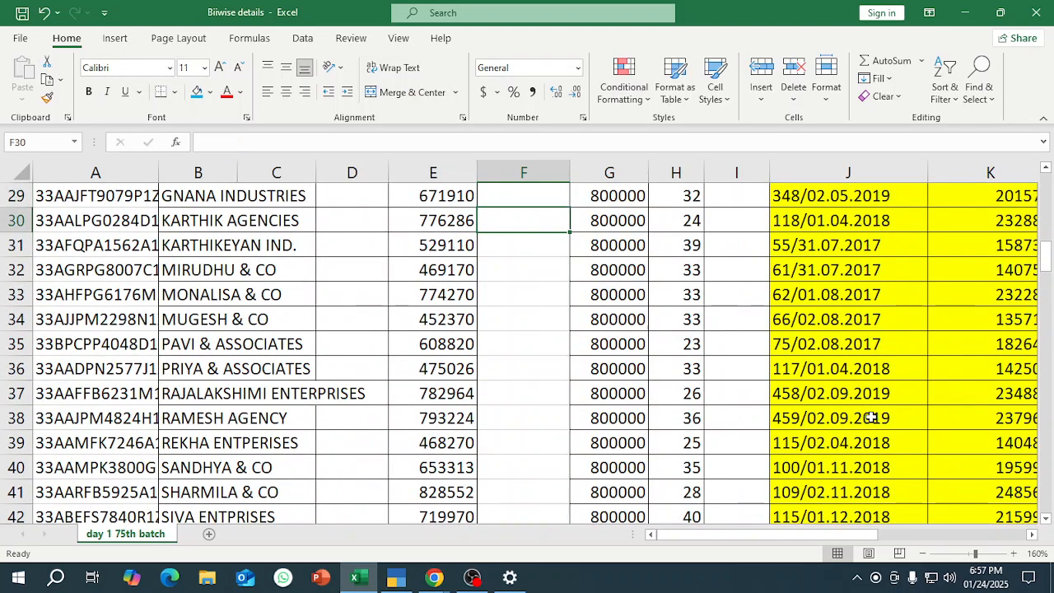
{"action": "key", "text": "Left"}
{"action": "key", "text": "Left"}
{"action": "key", "text": "Left"}
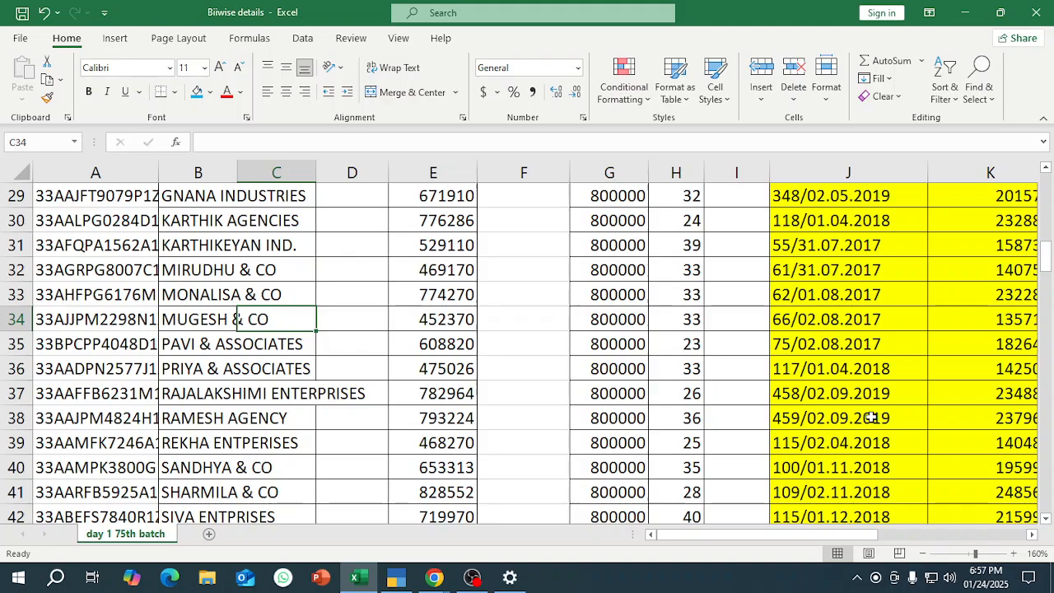
{"action": "key", "text": "Up"}
{"action": "key", "text": "Left"}
{"action": "key", "text": "Up"}
{"action": "key", "text": "Up"}
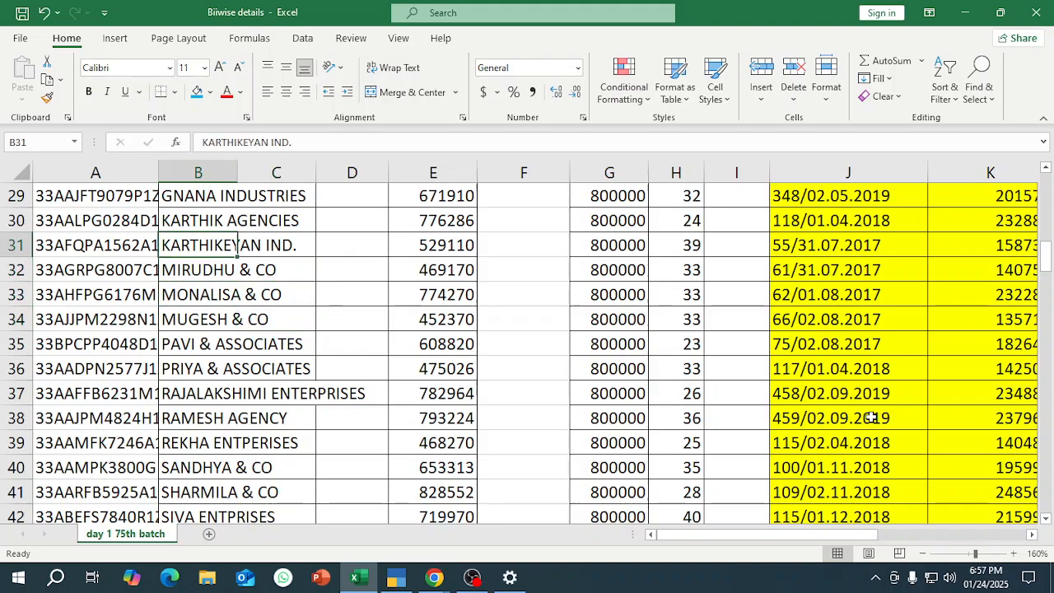
{"action": "key", "text": "Down"}
{"action": "key", "text": "Down"}
{"action": "key", "text": "Up"}
{"action": "key", "text": "Up"}
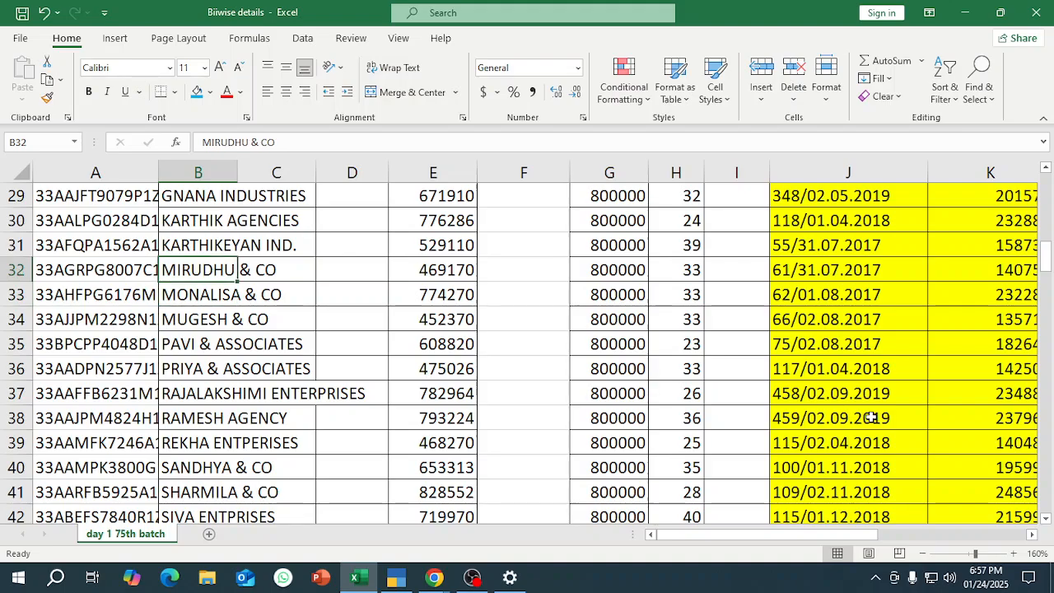
Examine the bill-wise breakdown of KARTHIKEYAN IND. across row 31, from the opening balance to the On Account amount.
{"action": "key", "text": "Right"}
{"action": "key", "text": "Right"}
{"action": "key", "text": "Right"}
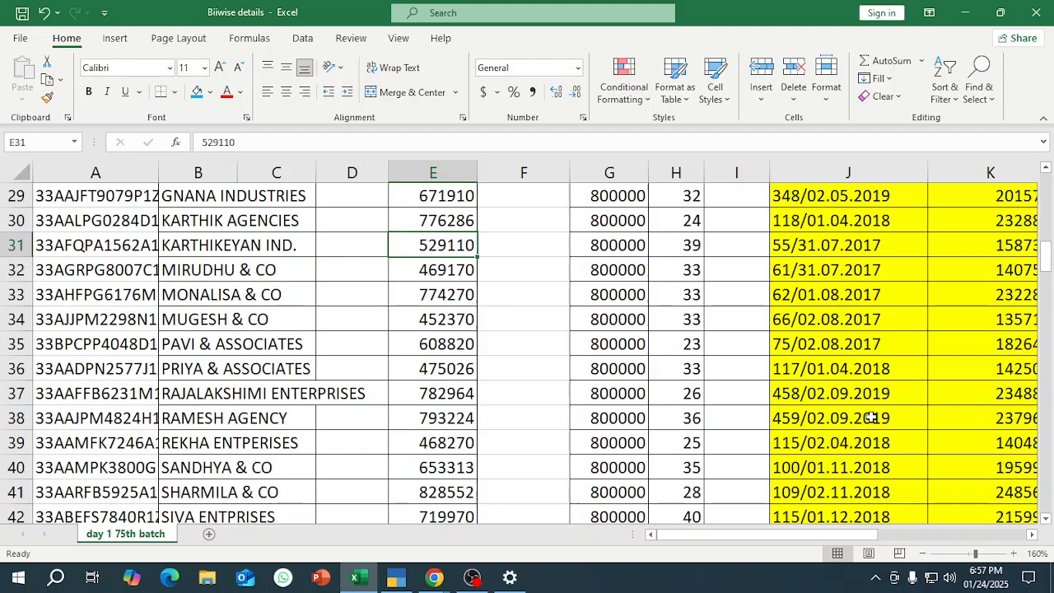
{"action": "key", "text": "Right"}
{"action": "key", "text": "Right"}
{"action": "key", "text": "Right"}
{"action": "key", "text": "Right"}
{"action": "key", "text": "Right"}
{"action": "key", "text": "Right"}
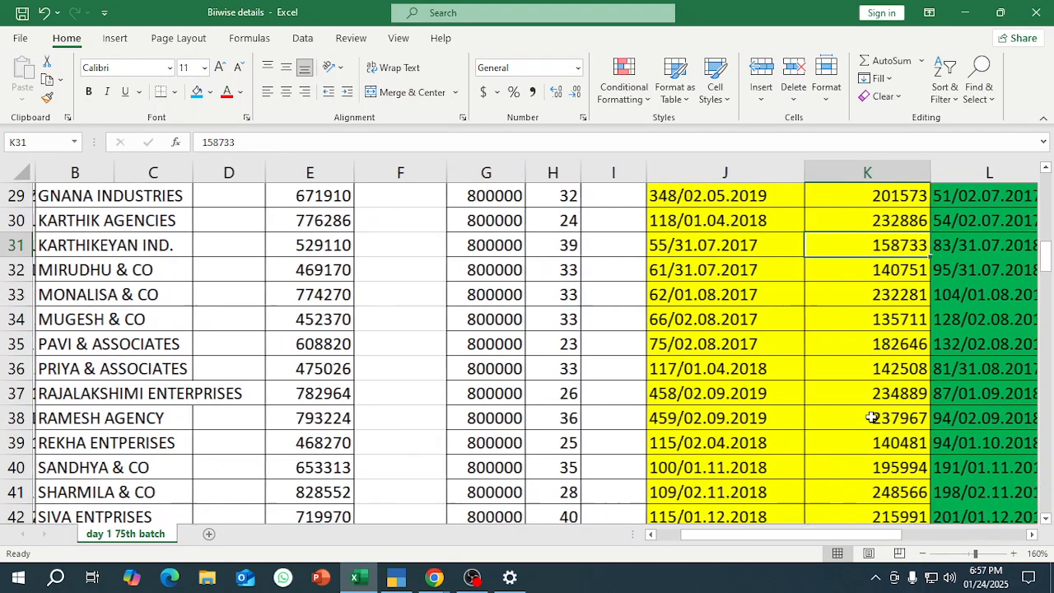
{"action": "key", "text": "Right"}
{"action": "key", "text": "Right"}
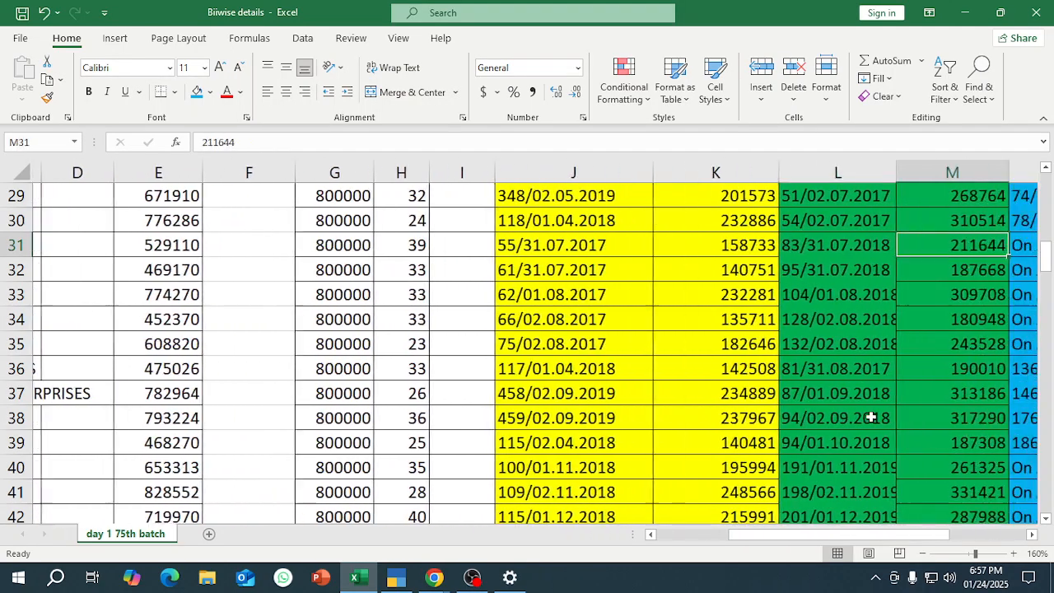
{"action": "key", "text": "Right"}
{"action": "key", "text": "Right"}
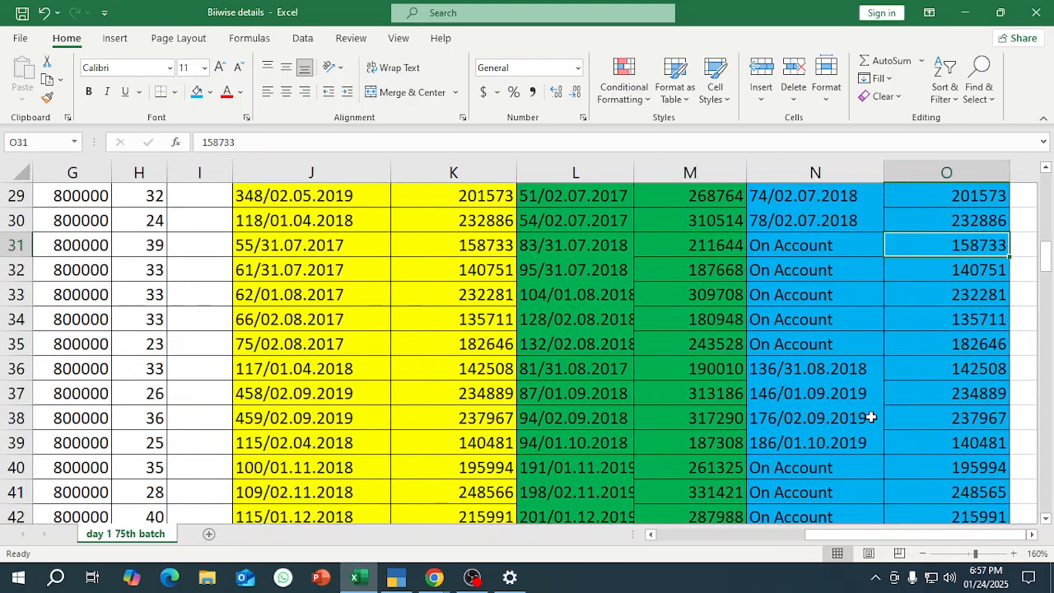
Switch to the Google Meet call and admit everyone waiting to join.
{"action": "key", "text": "alt+Tab"}
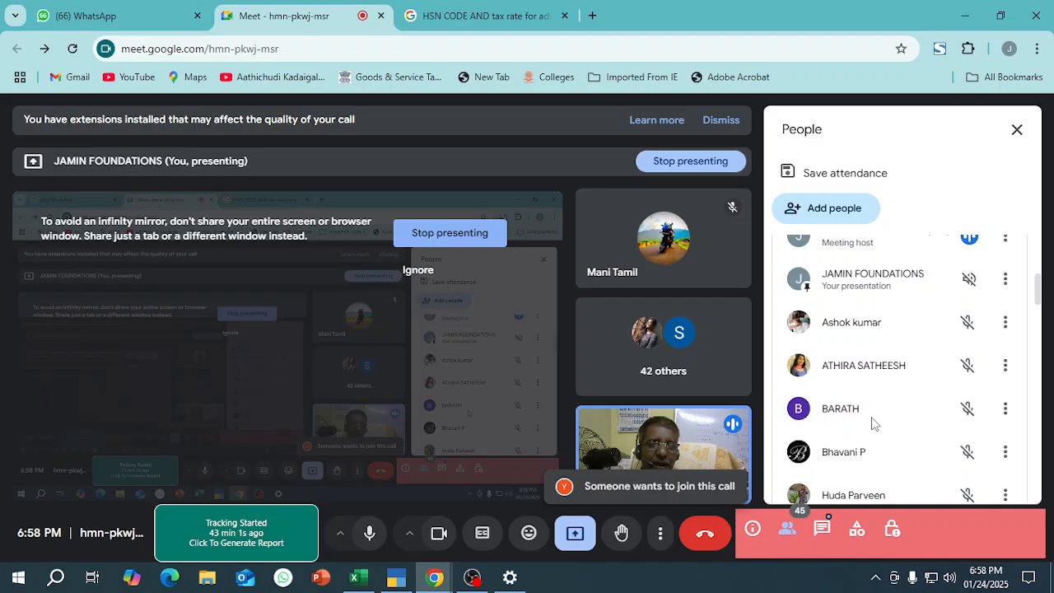
{"action": "scroll", "coordinate": [889, 341], "scroll_direction": "up", "scroll_amount": 3}
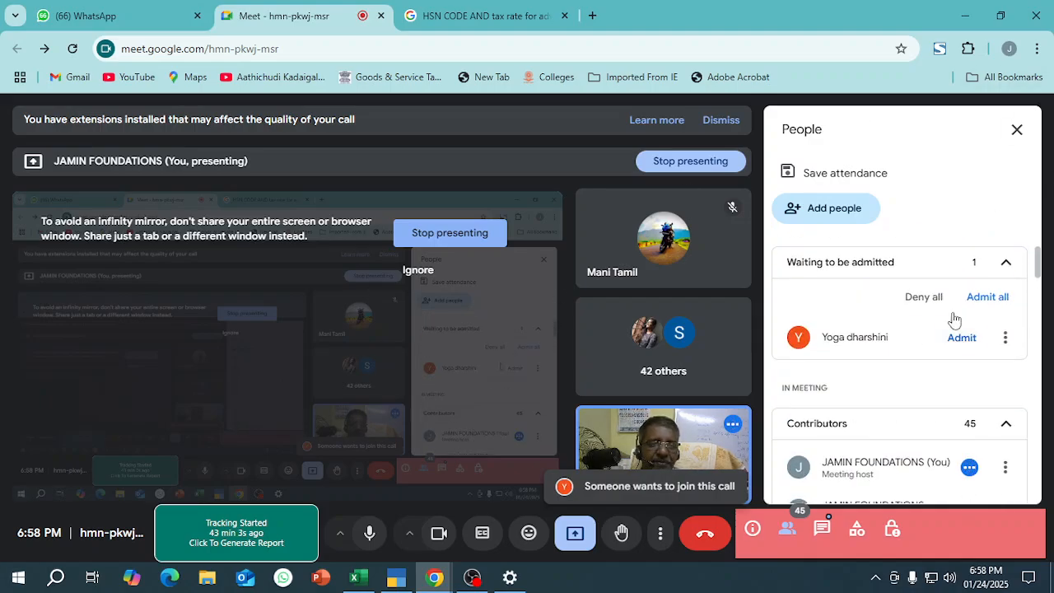
{"action": "left_click", "coordinate": [980, 298]}
{"action": "left_click", "coordinate": [616, 365]}
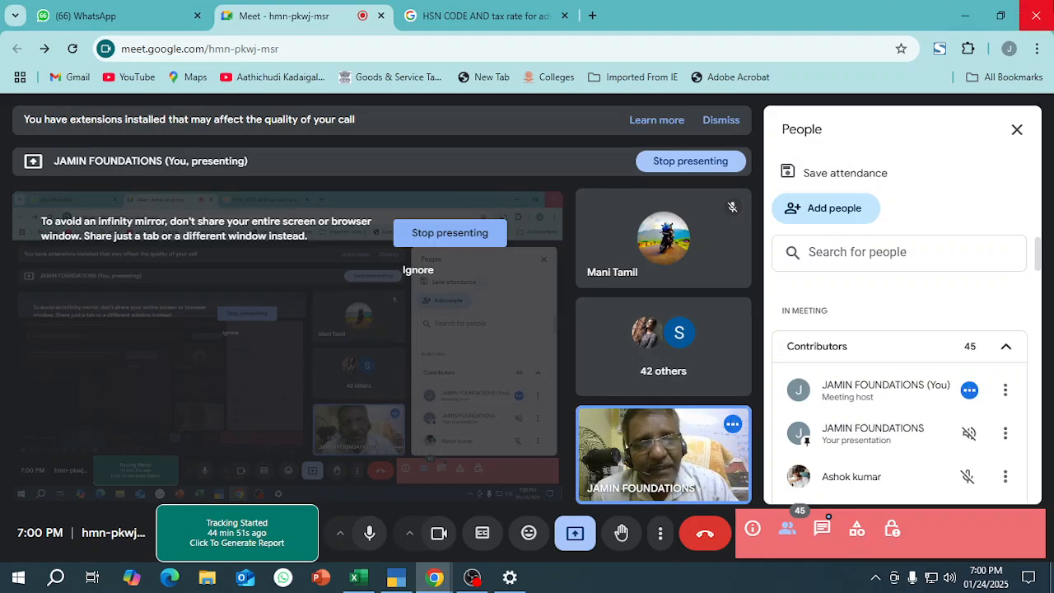
Minimise the open windows, close Windows Settings and launch TallyPrime 4.1 from the desktop.
{"action": "left_click", "coordinate": [970, 15]}
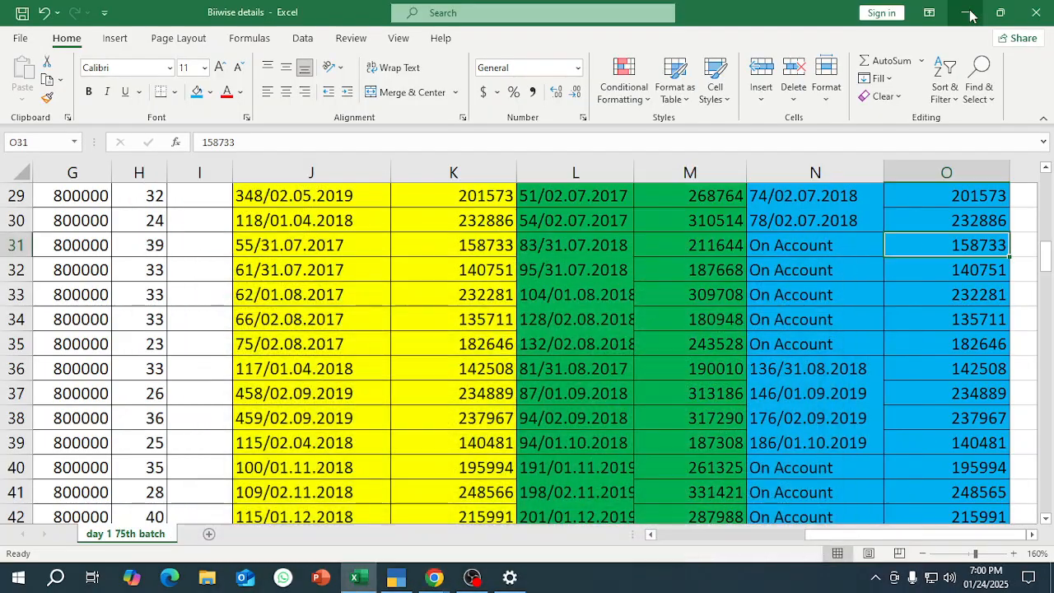
{"action": "left_click", "coordinate": [969, 14]}
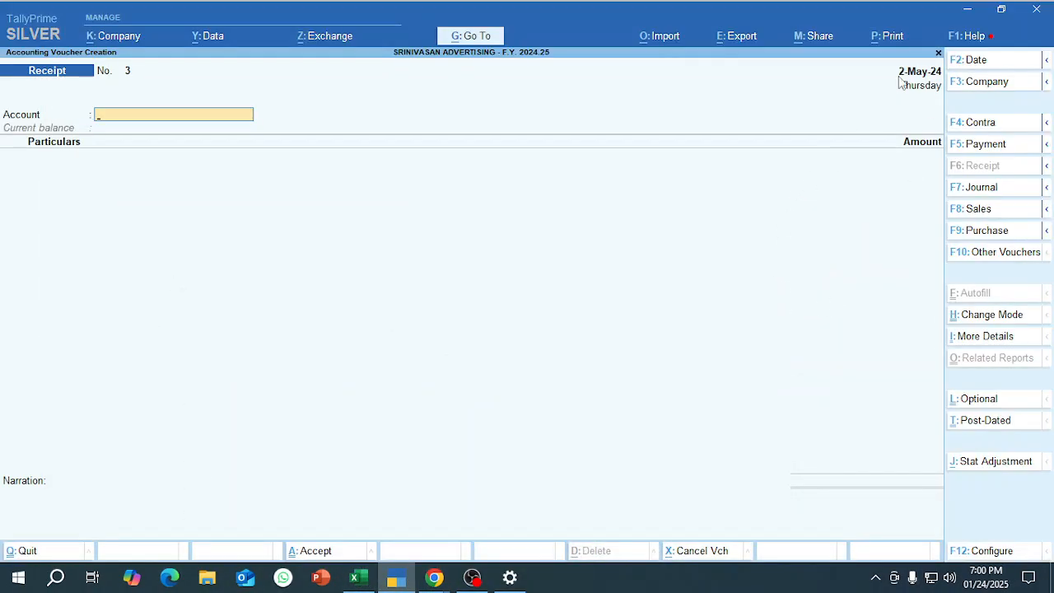
{"action": "left_click", "coordinate": [965, 11]}
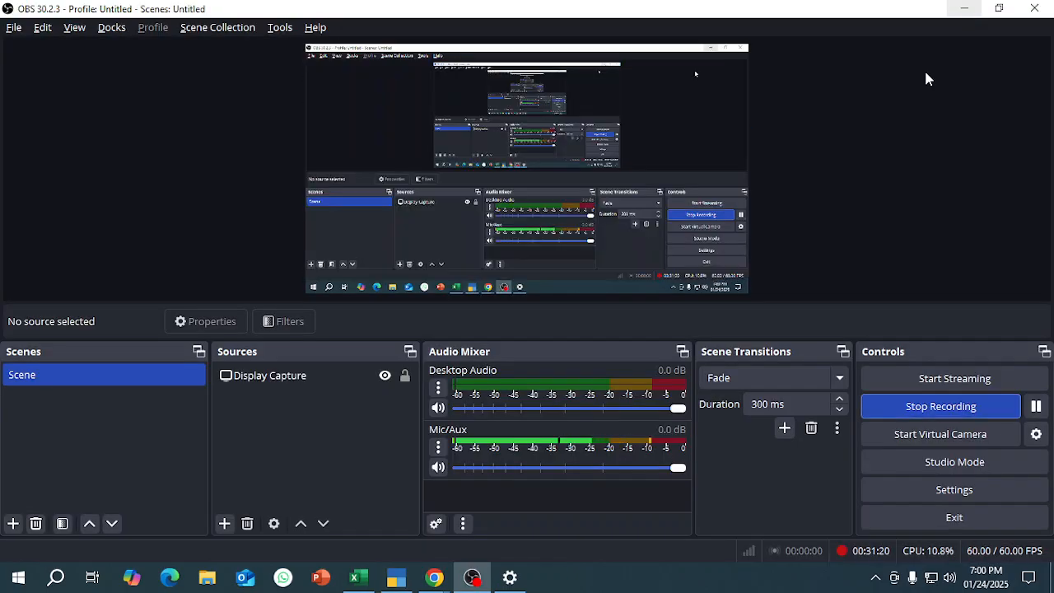
{"action": "left_click", "coordinate": [962, 10]}
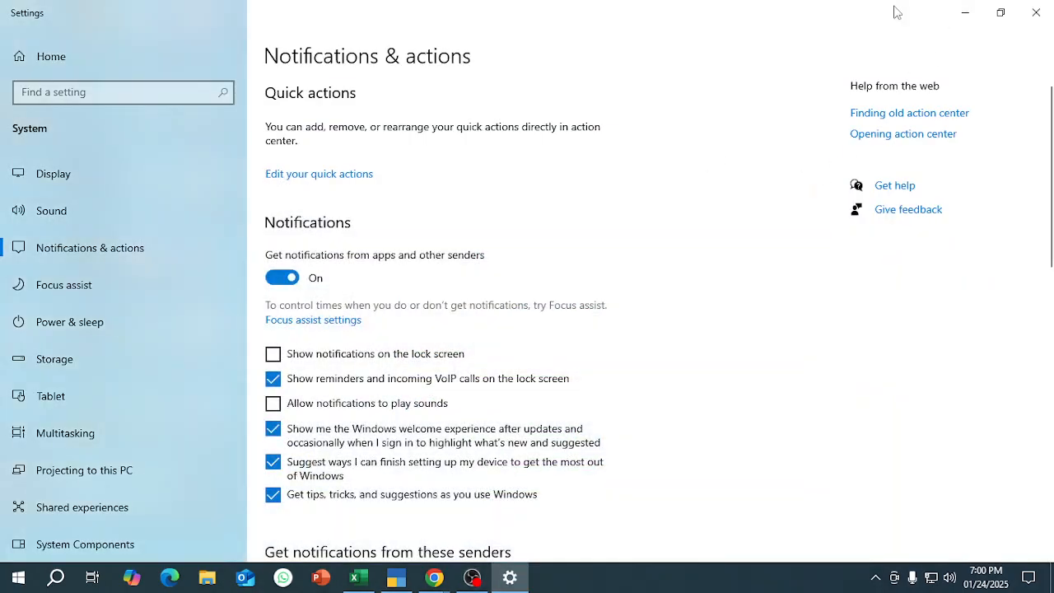
{"action": "left_click", "coordinate": [1042, 14]}
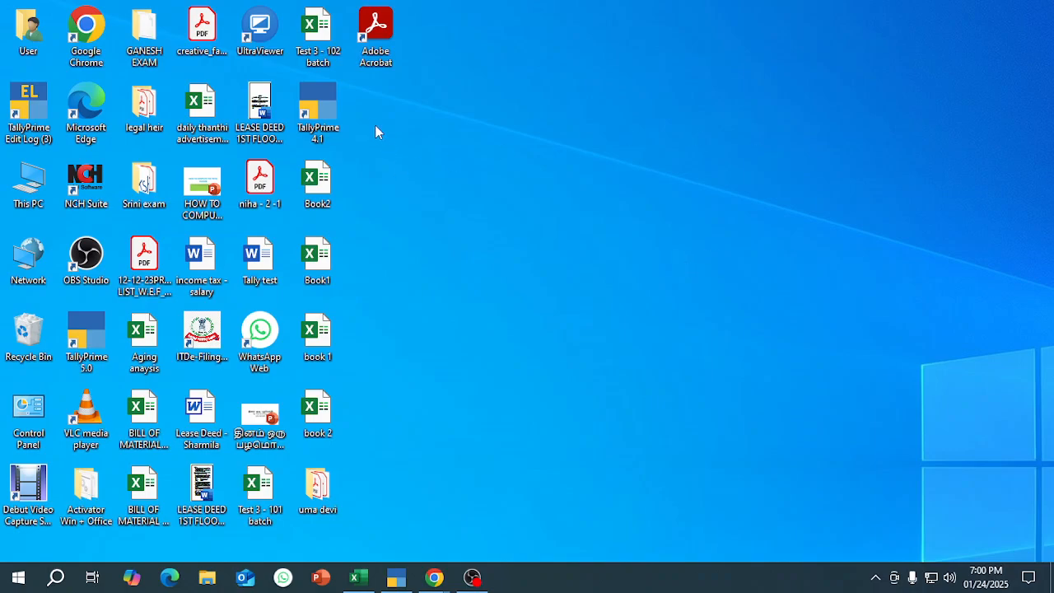
{"action": "double_click", "coordinate": [327, 113]}
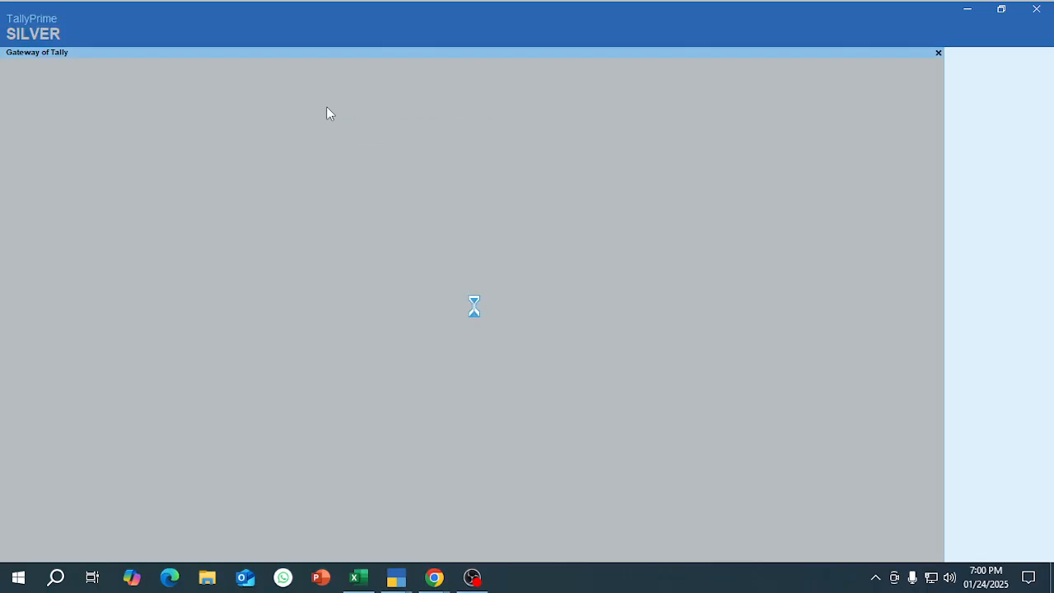
Open the company selection list and browse the E: drive to the 107 batch folder.
{"action": "key", "text": "Escape"}
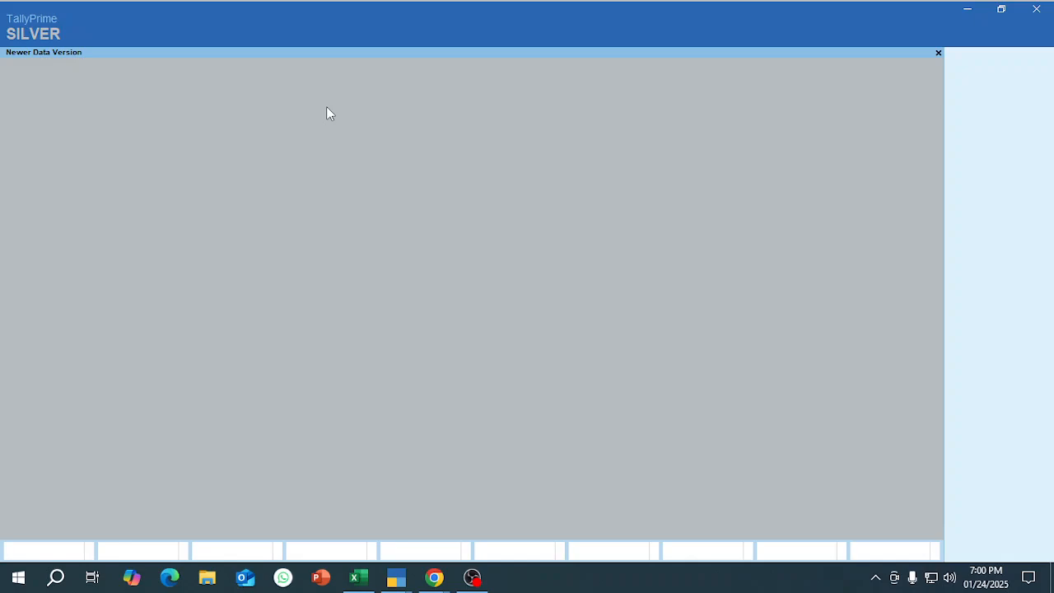
{"action": "key", "text": "Up"}
{"action": "key", "text": "Up"}
{"action": "key", "text": "Return"}
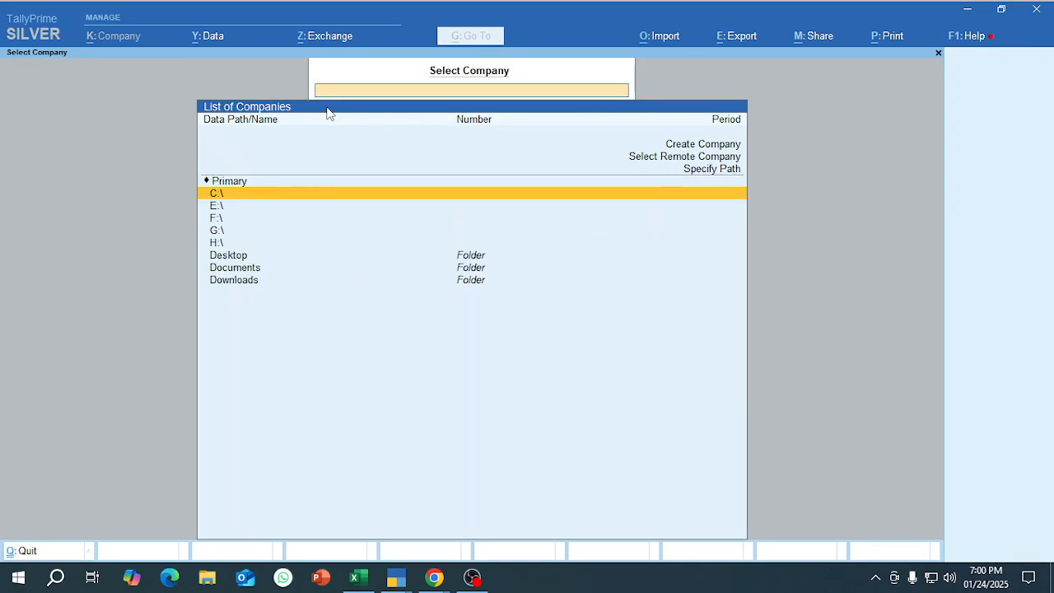
{"action": "key", "text": "Down"}
{"action": "key", "text": "Return"}
{"action": "key", "text": "Down"}
{"action": "key", "text": "Down"}
{"action": "key", "text": "Down"}
{"action": "key", "text": "Down"}
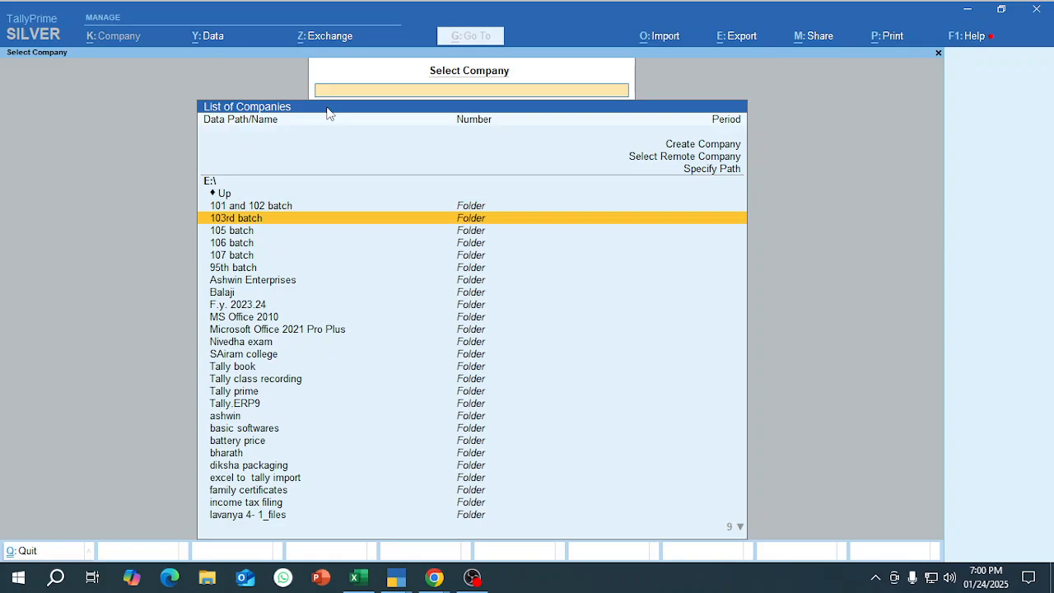
{"action": "key", "text": "Return"}
Load the company SRINI ADVERTISING - F.Y. 2024-25 and shut it again.
{"action": "key", "text": "Down"}
{"action": "key", "text": "Down"}
{"action": "key", "text": "Down"}
{"action": "key", "text": "Down"}
{"action": "key", "text": "Down"}
{"action": "key", "text": "Down"}
{"action": "key", "text": "Down"}
{"action": "key", "text": "Down"}
{"action": "key", "text": "Down"}
{"action": "key", "text": "Down"}
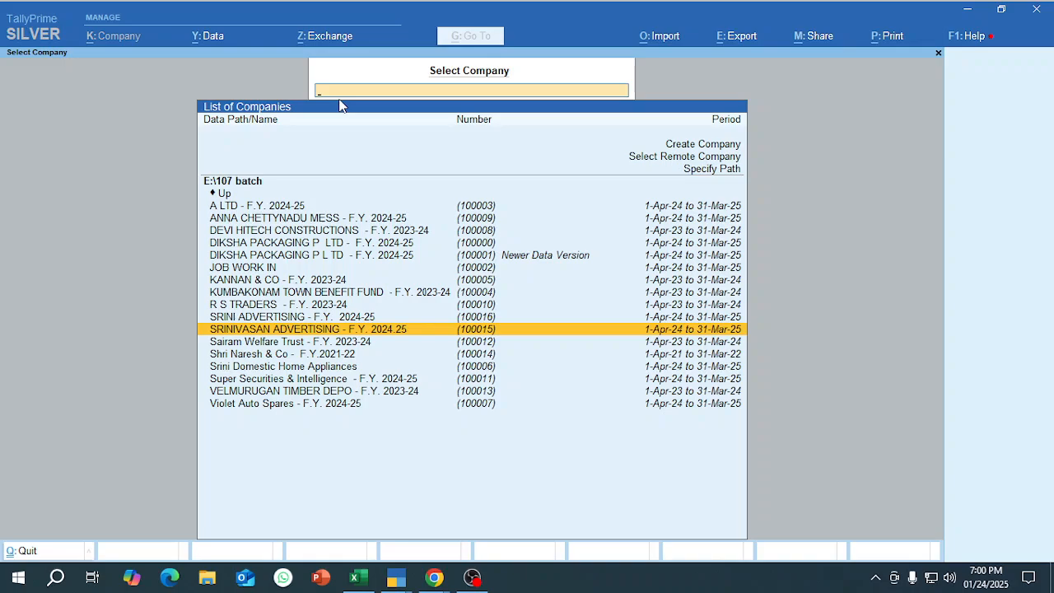
{"action": "key", "text": "Up"}
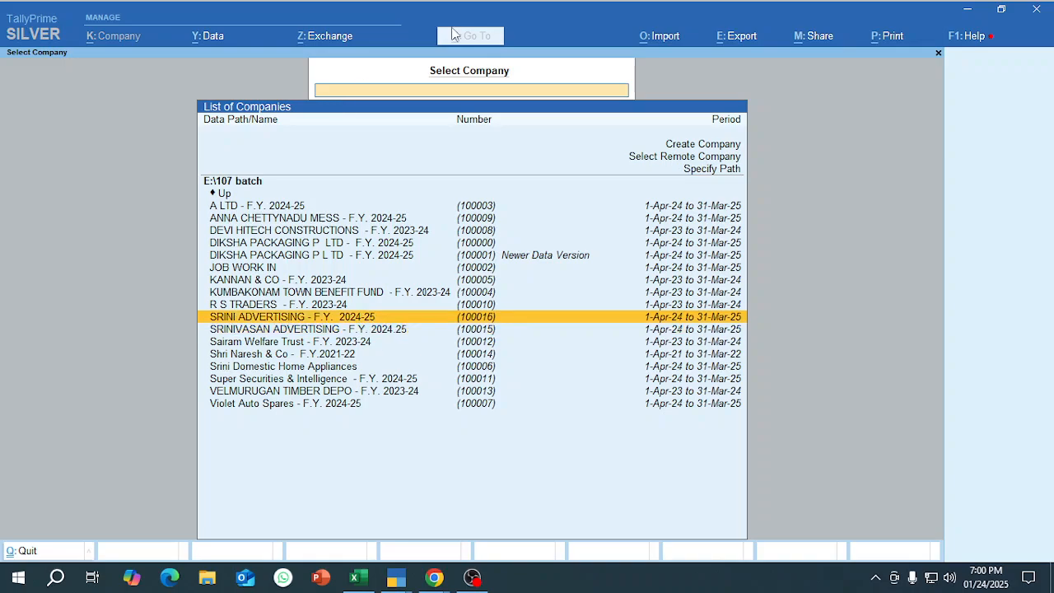
{"action": "key", "text": "Return"}
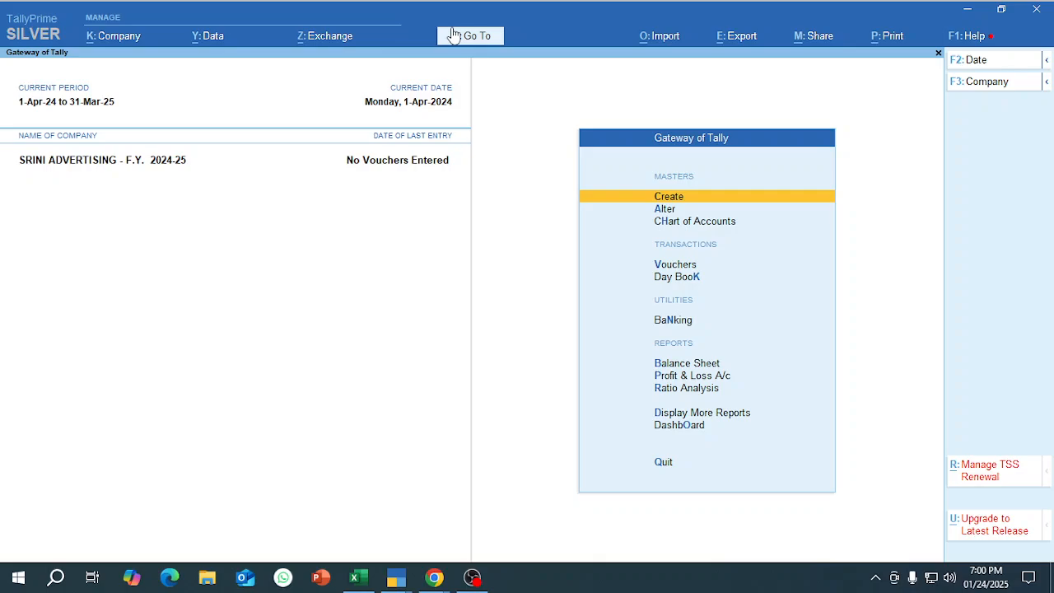
{"action": "key", "text": "alt+k"}
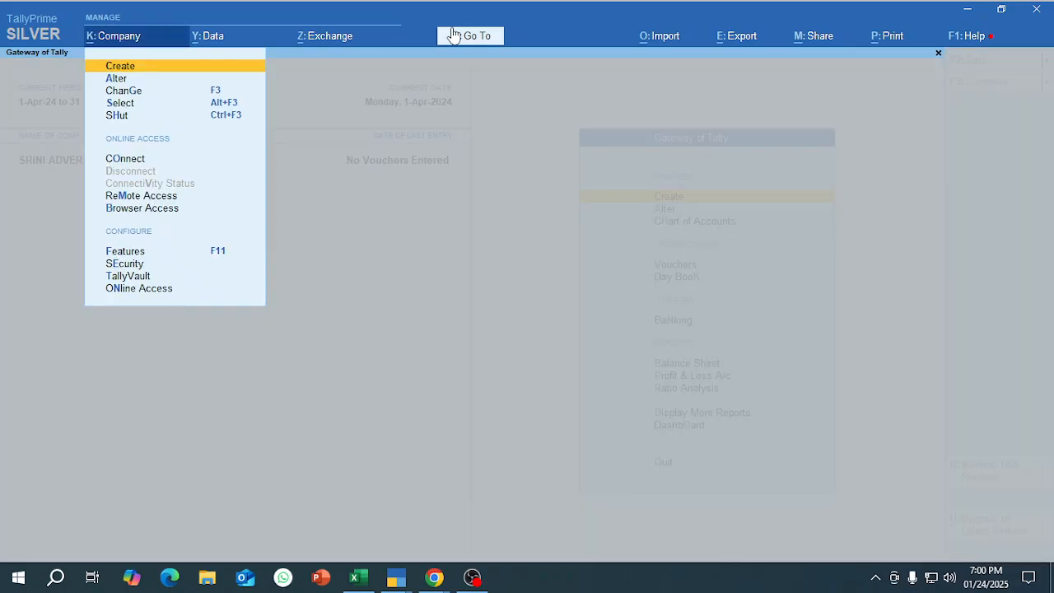
{"action": "key", "text": "h"}
{"action": "key", "text": "Return"}
Load the company SRINIVASAN ADVERTISING - F.Y. 2024.25 from the 107 batch folder.
{"action": "key", "text": "Down"}
{"action": "key", "text": "Down"}
{"action": "key", "text": "Down"}
{"action": "key", "text": "Down"}
{"action": "key", "text": "Down"}
{"action": "key", "text": "Down"}
{"action": "key", "text": "Down"}
{"action": "key", "text": "Down"}
{"action": "key", "text": "Down"}
{"action": "key", "text": "Down"}
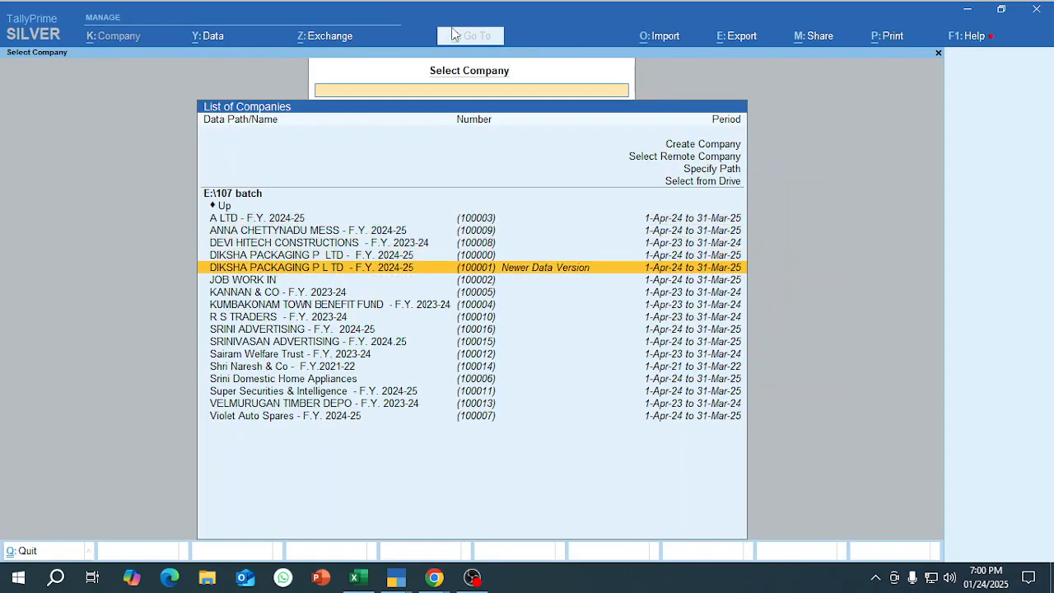
{"action": "key", "text": "Return"}
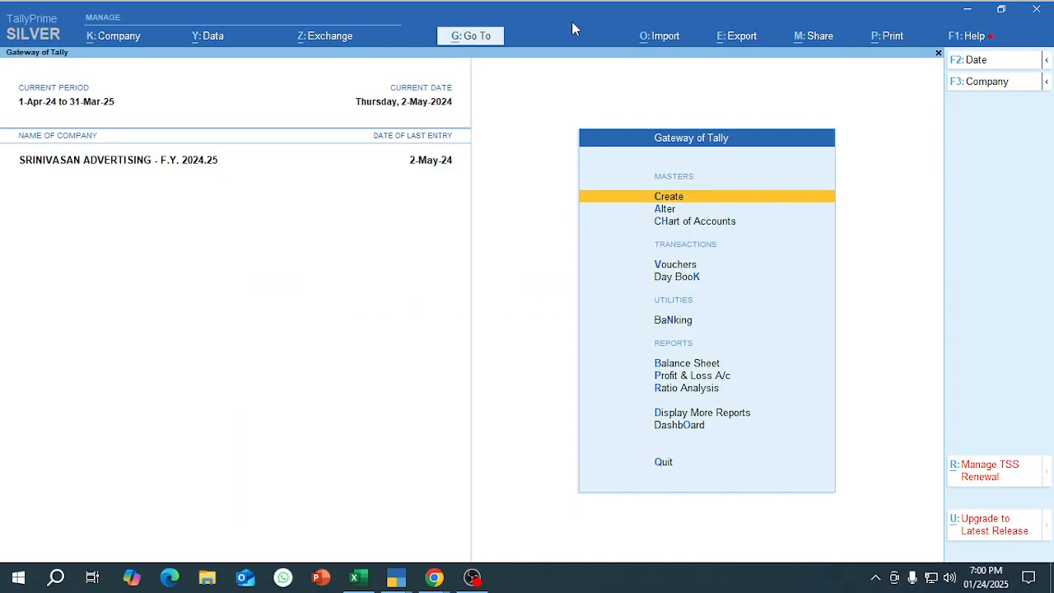
Return to the TallyPrime window that has SRINIVASAN ADVERTISING open at the Gateway of Tally.
{"action": "key", "text": "alt+Tab"}
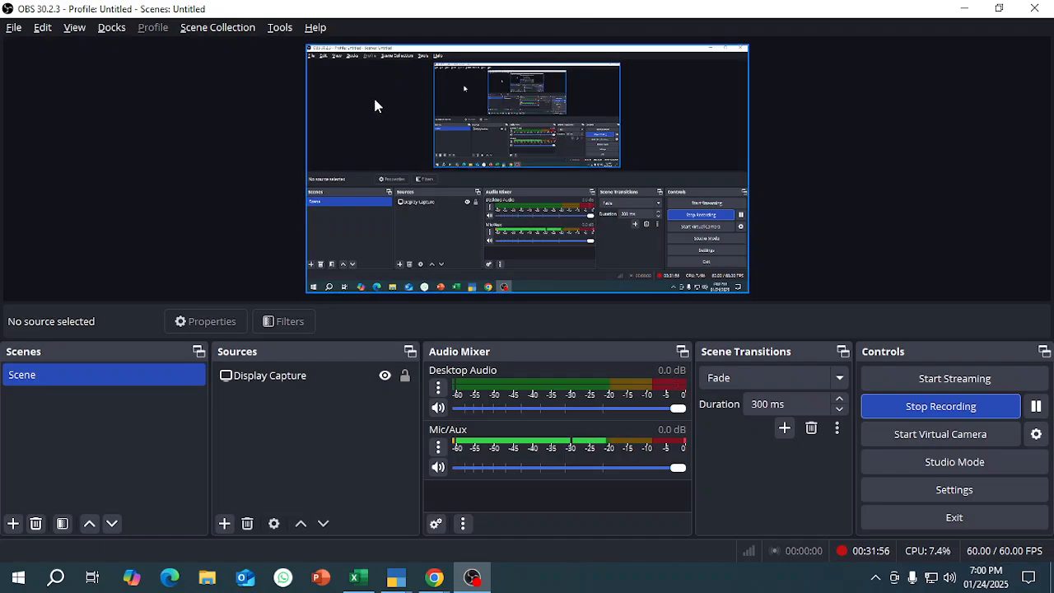
{"action": "mouse_move", "coordinate": [396, 576]}
{"action": "left_click", "coordinate": [424, 527]}
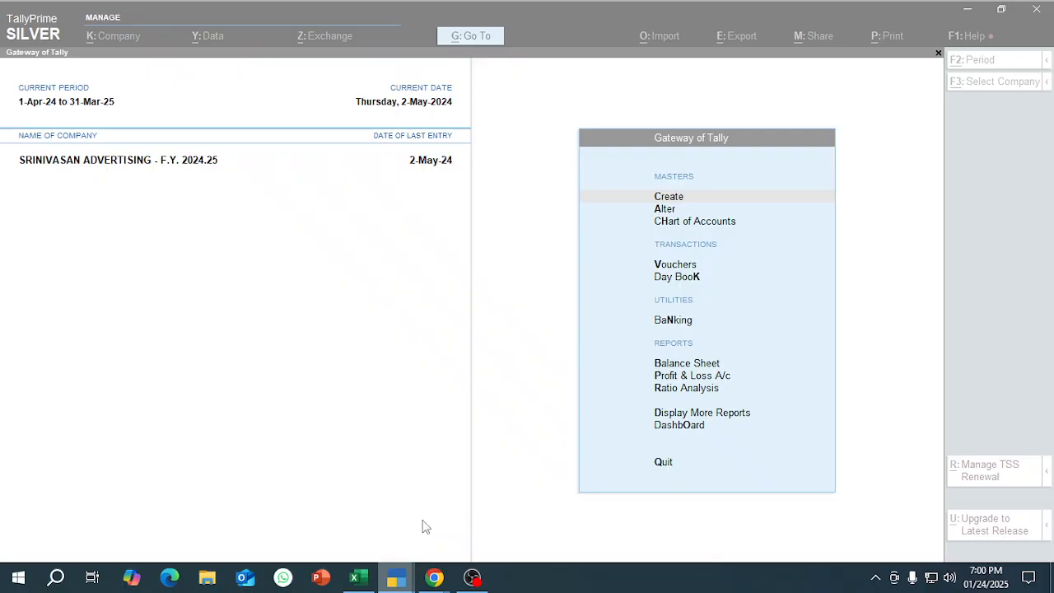
{"action": "key", "text": "v"}
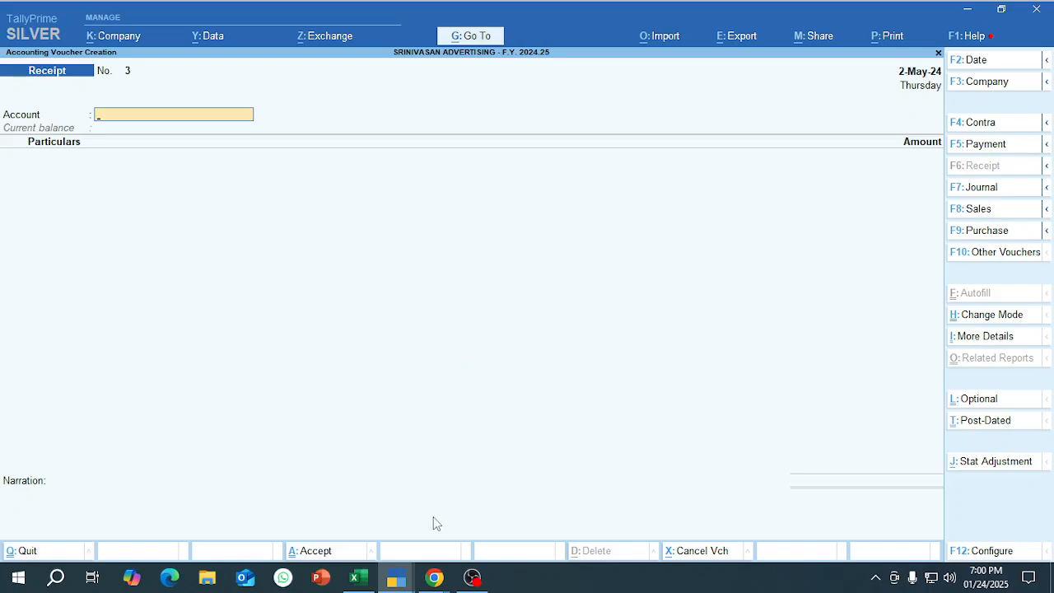
{"action": "mouse_move", "coordinate": [401, 583]}
{"action": "left_click", "coordinate": [476, 513]}
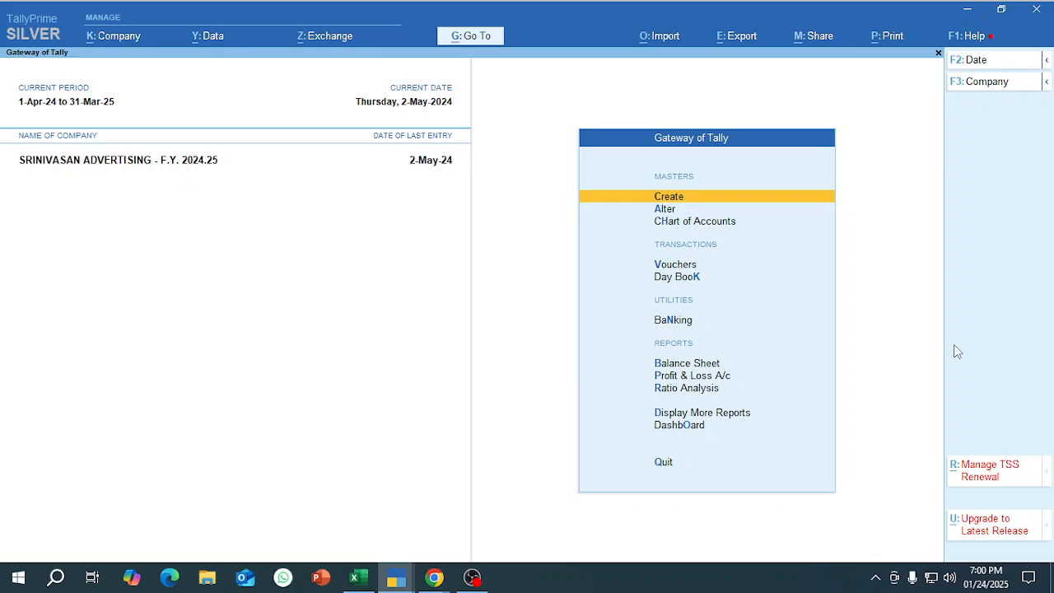
Open the ledger selection among the Account Books reports and go back to the Gateway of Tally.
{"action": "key", "text": "Down"}
{"action": "key", "text": "Down"}
{"action": "key", "text": "Down"}
{"action": "key", "text": "Down"}
{"action": "key", "text": "Down"}
{"action": "key", "text": "Down"}
{"action": "key", "text": "Down"}
{"action": "key", "text": "Down"}
{"action": "key", "text": "Down"}
{"action": "key", "text": "Down"}
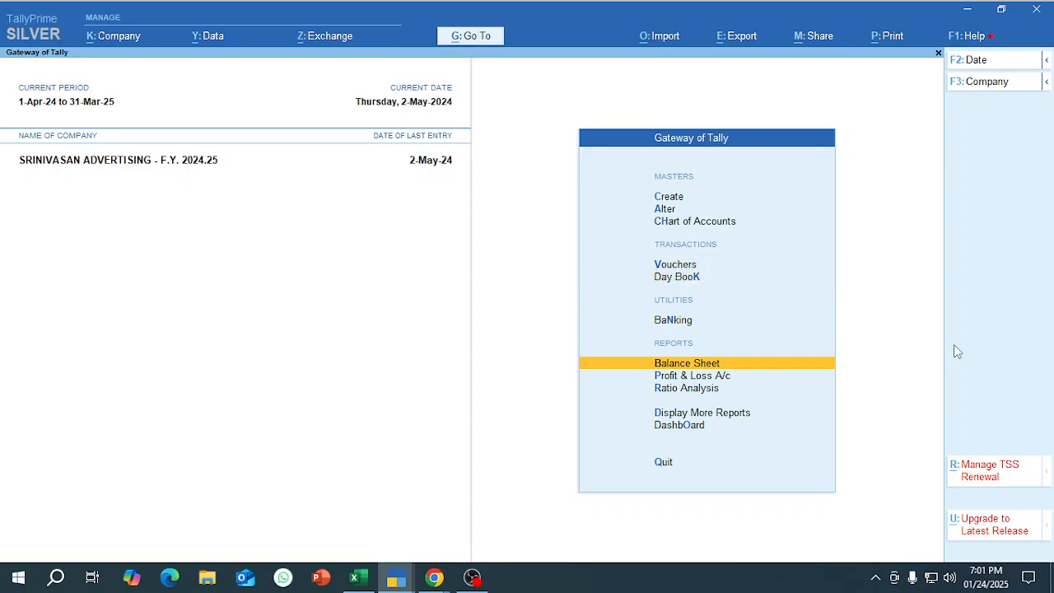
{"action": "key", "text": "Up"}
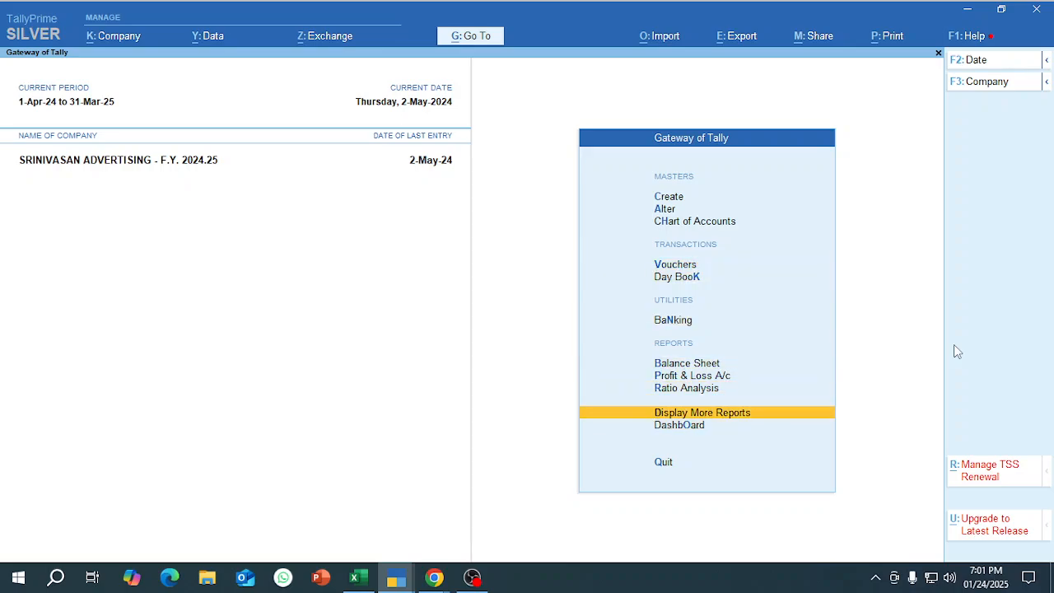
{"action": "key", "text": "Return"}
{"action": "key", "text": "Down"}
{"action": "key", "text": "Down"}
{"action": "key", "text": "Down"}
{"action": "key", "text": "Down"}
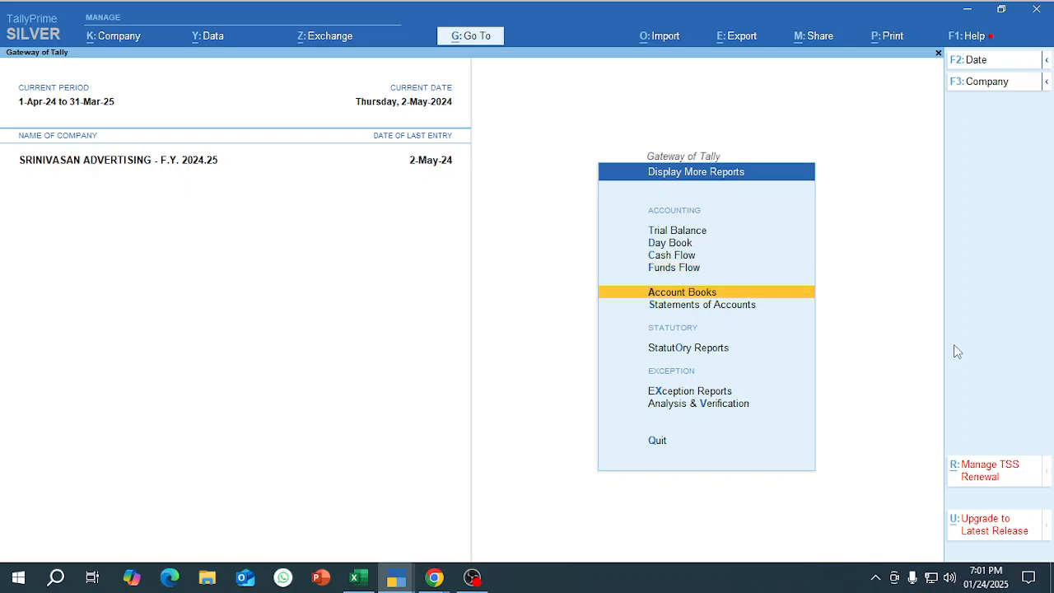
{"action": "key", "text": "Return"}
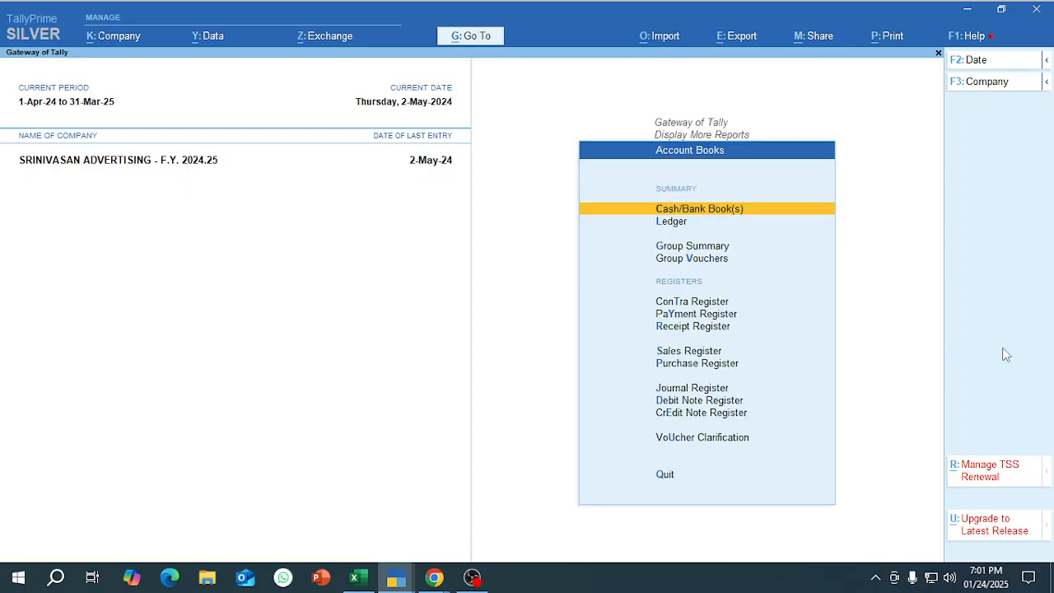
{"action": "key", "text": "Down"}
{"action": "key", "text": "Return"}
{"action": "key", "text": "Escape"}
{"action": "key", "text": "Escape"}
{"action": "key", "text": "Escape"}
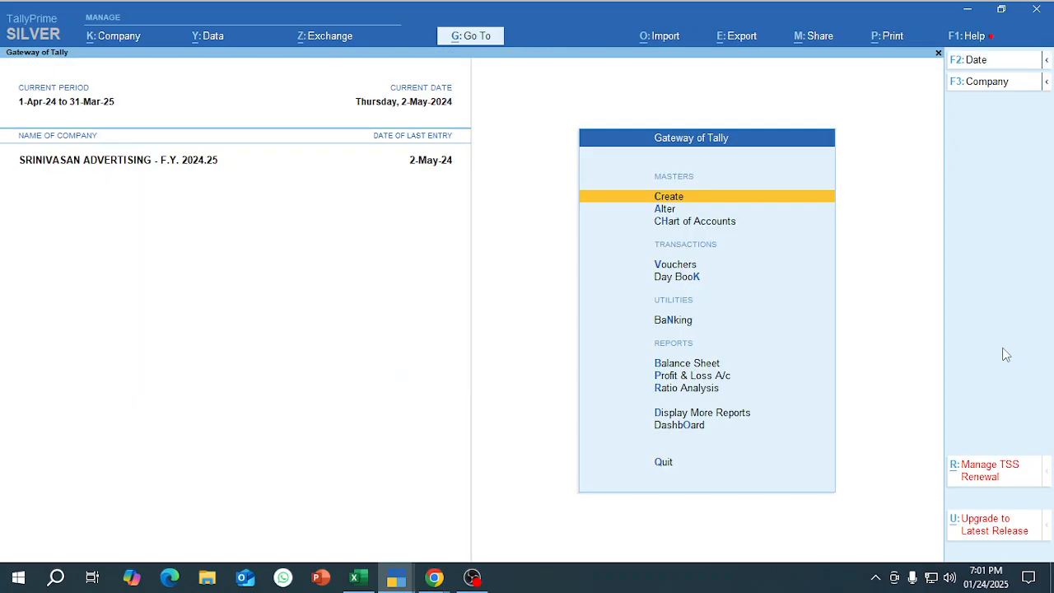
Reopen the list of ledgers for the ledger report and back out to the Gateway of Tally.
{"action": "key", "text": "d"}
{"action": "key", "text": "a"}
{"action": "key", "text": "Down"}
{"action": "key", "text": "Return"}
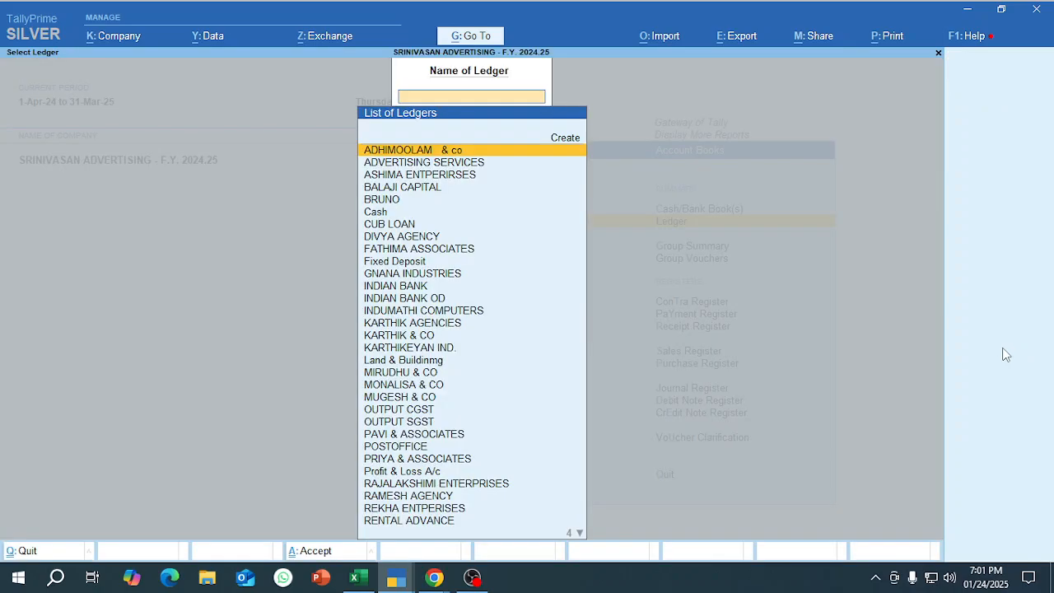
{"action": "key", "text": "Escape"}
{"action": "key", "text": "Escape"}
{"action": "key", "text": "Escape"}
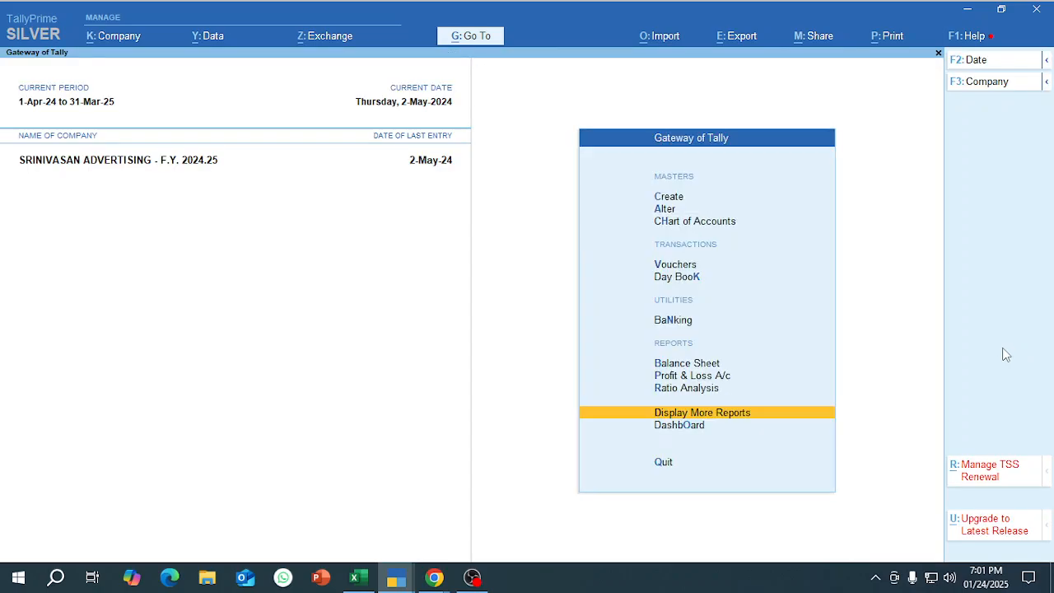
Open the Sales Register and the ledger selection in Account Books, and return to the Gateway of Tally.
{"action": "key", "text": "Return"}
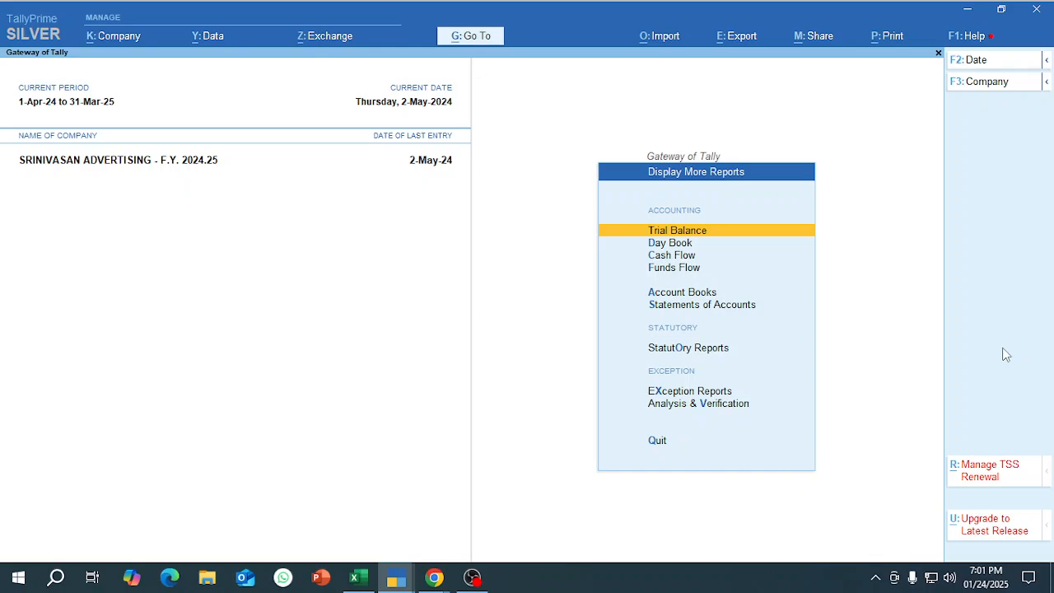
{"action": "key", "text": "a"}
{"action": "key", "text": "s"}
{"action": "key", "text": "Escape"}
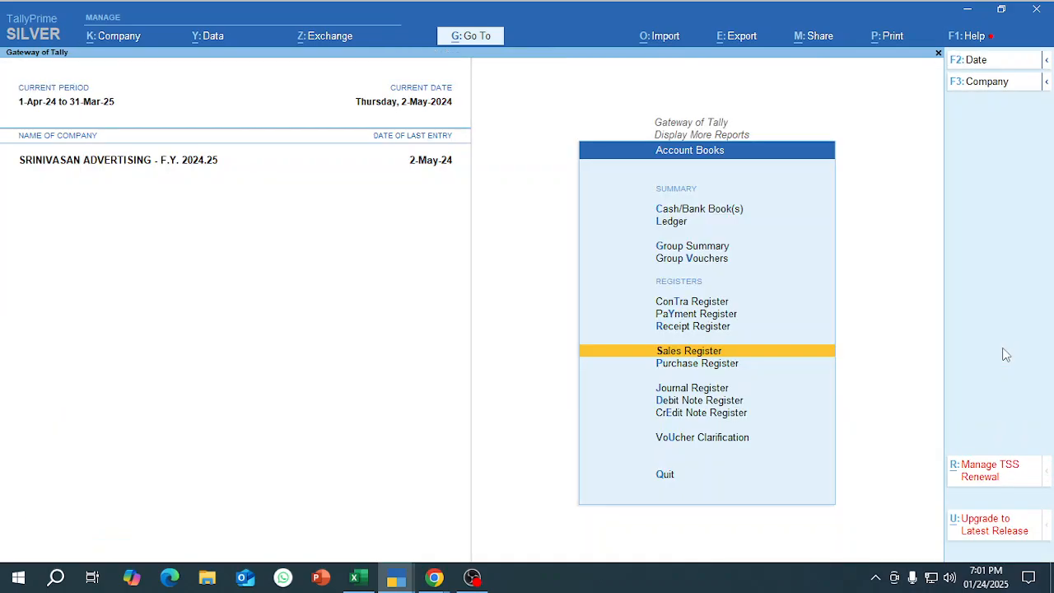
{"action": "key", "text": "l"}
{"action": "key", "text": "Escape"}
{"action": "key", "text": "Escape"}
{"action": "key", "text": "Escape"}
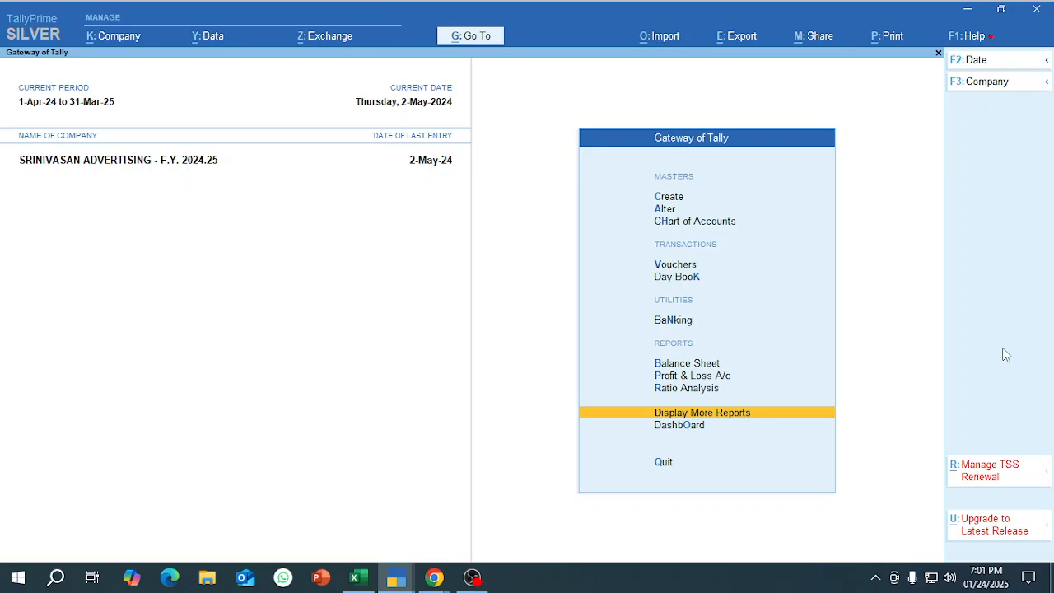
Display the KARTHIKEYAN IND. ledger bill-wise and examine its pending bills down to the On Account entry.
{"action": "key", "text": "Return"}
{"action": "key", "text": "a"}
{"action": "key", "text": "l"}
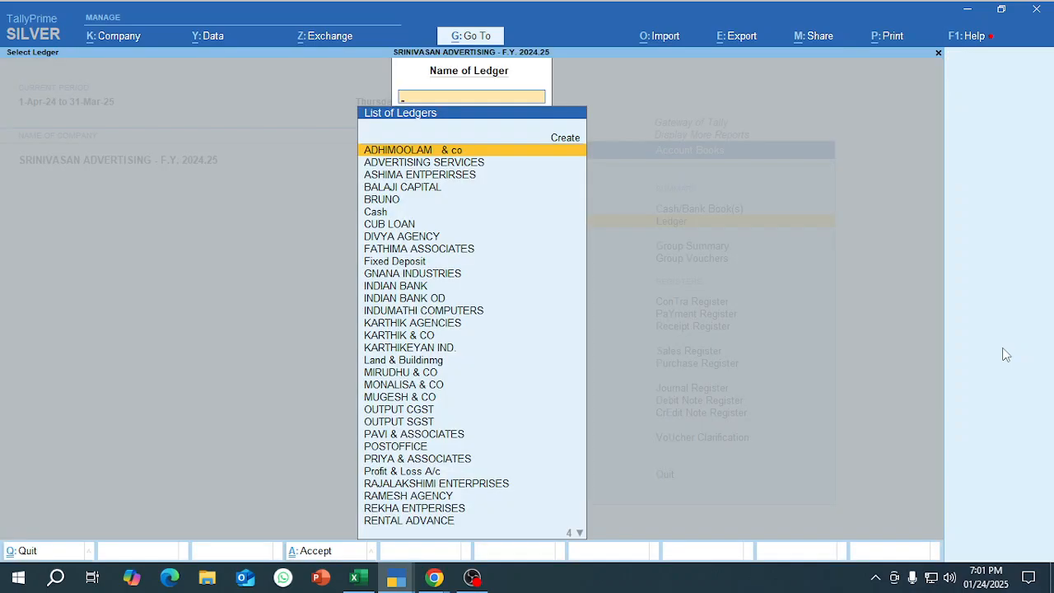
{"action": "type", "text": "Kar"}
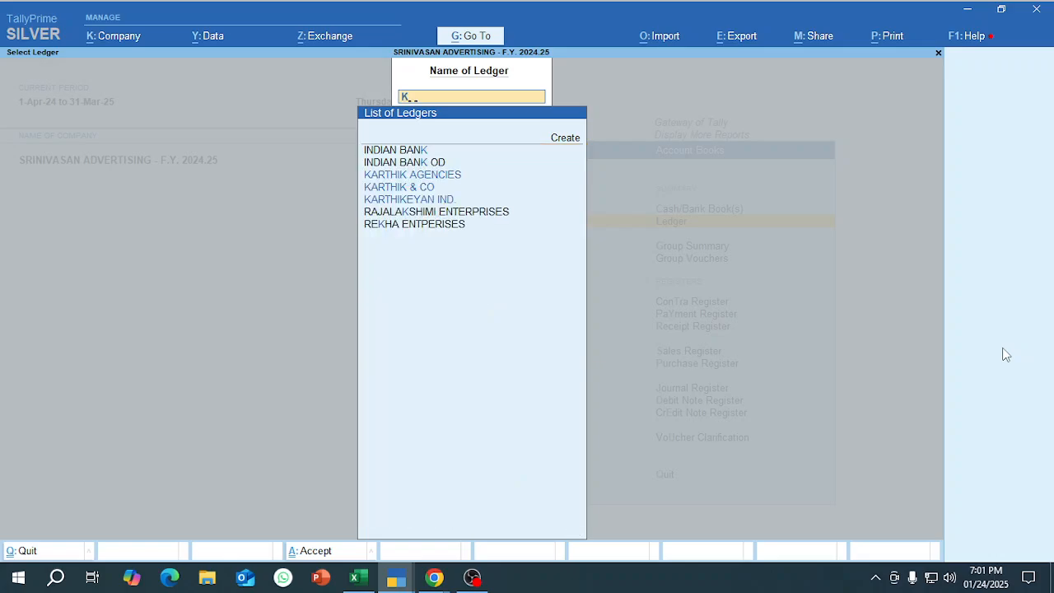
{"action": "key", "text": "Down"}
{"action": "key", "text": "Down"}
{"action": "key", "text": "Return"}
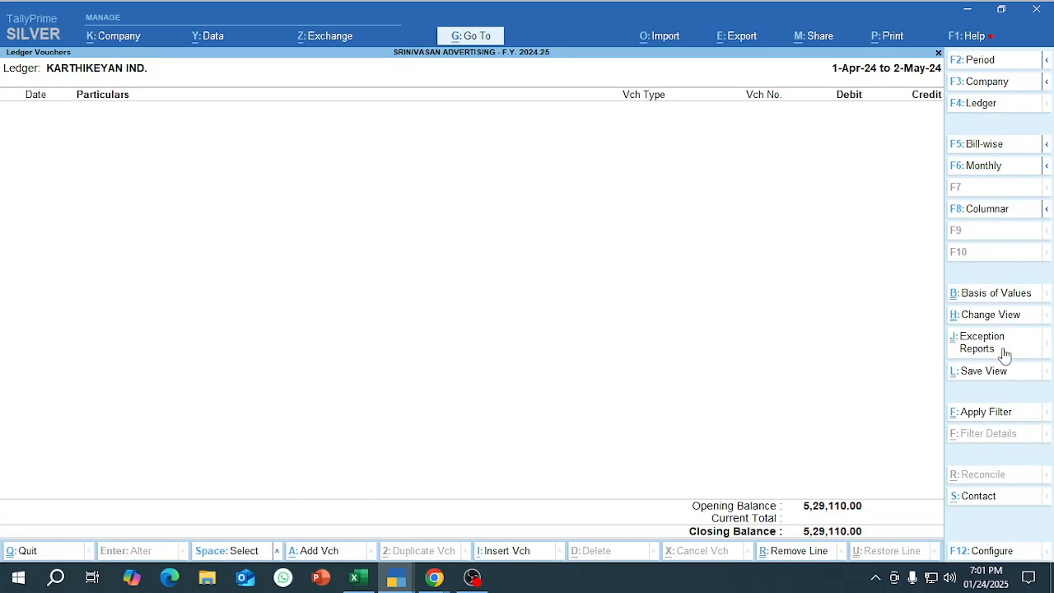
{"action": "left_click", "coordinate": [984, 146]}
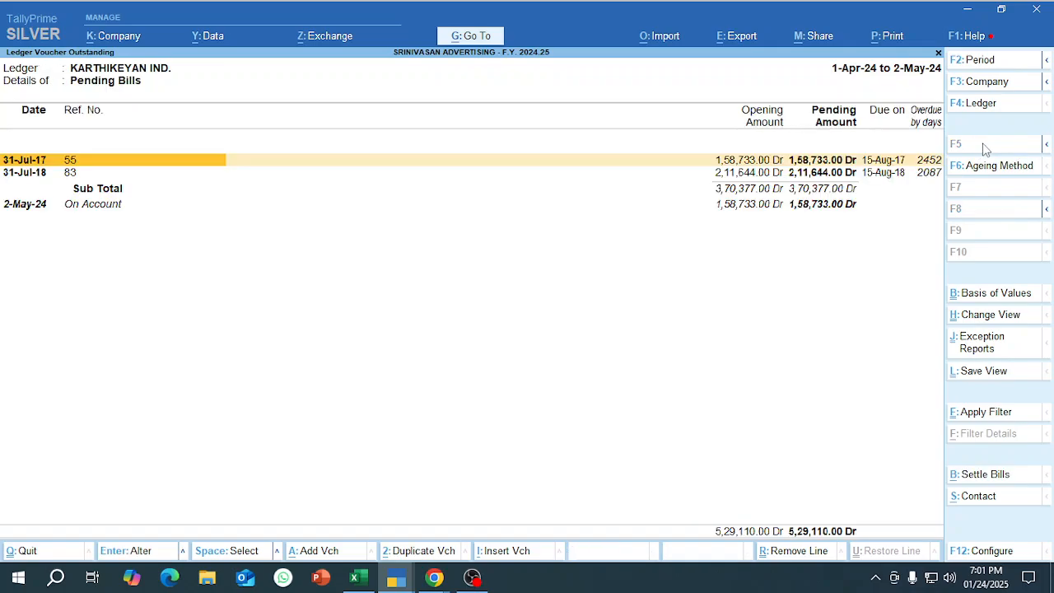
{"action": "key", "text": "Down"}
{"action": "key", "text": "Down"}
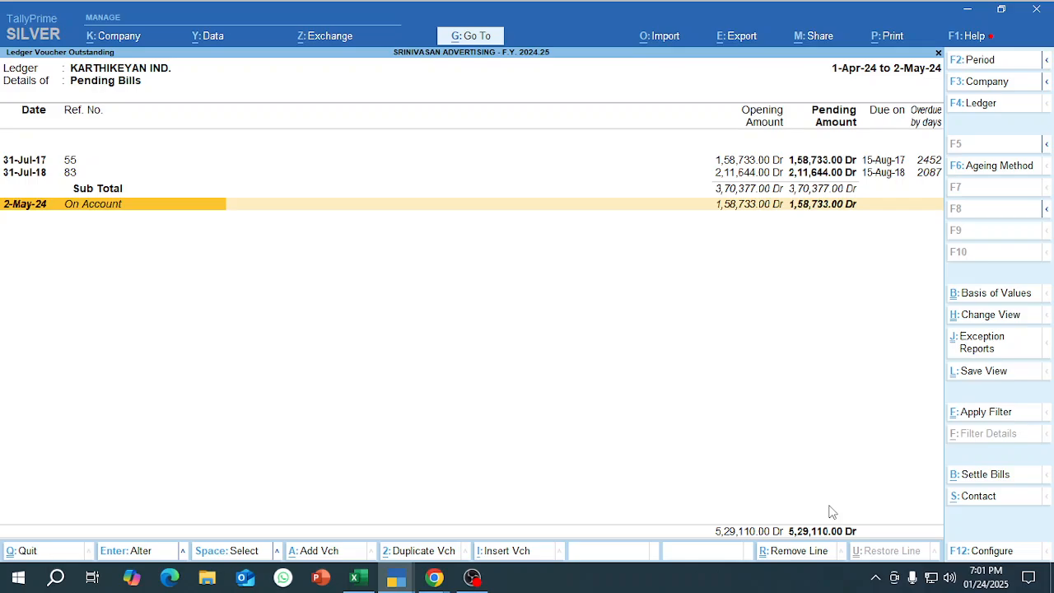
Switch to the Biiwise details workbook in Excel and go to the start of row 59 in the sales and receipts list.
{"action": "mouse_move", "coordinate": [358, 576]}
{"action": "left_click", "coordinate": [329, 507]}
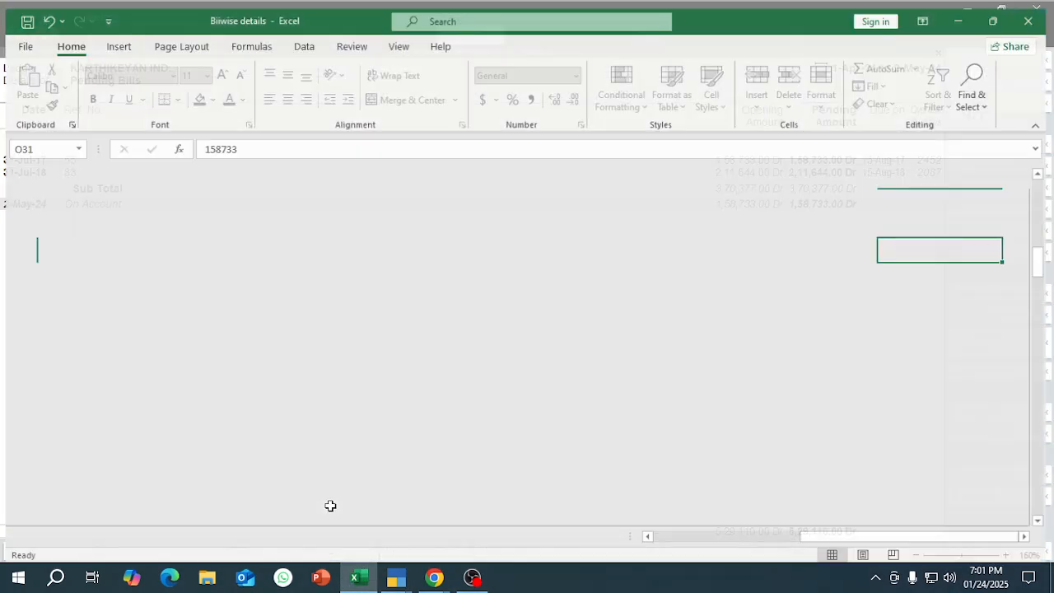
{"action": "left_click", "coordinate": [394, 376]}
{"action": "scroll", "coordinate": [478, 407], "scroll_direction": "down", "scroll_amount": 7}
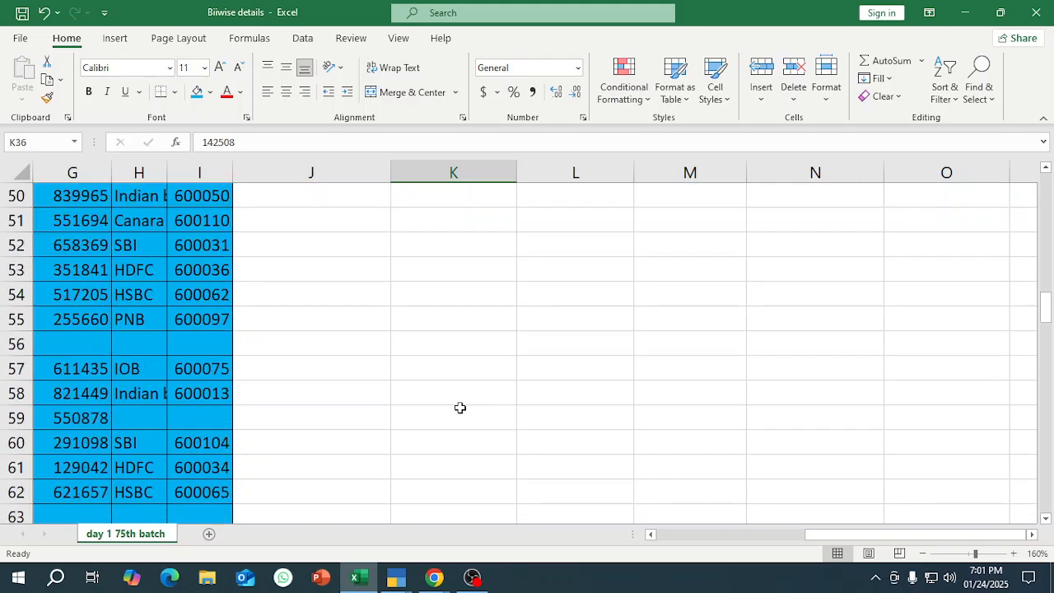
{"action": "left_click", "coordinate": [455, 424]}
{"action": "key", "text": "Left"}
{"action": "key", "text": "Home"}
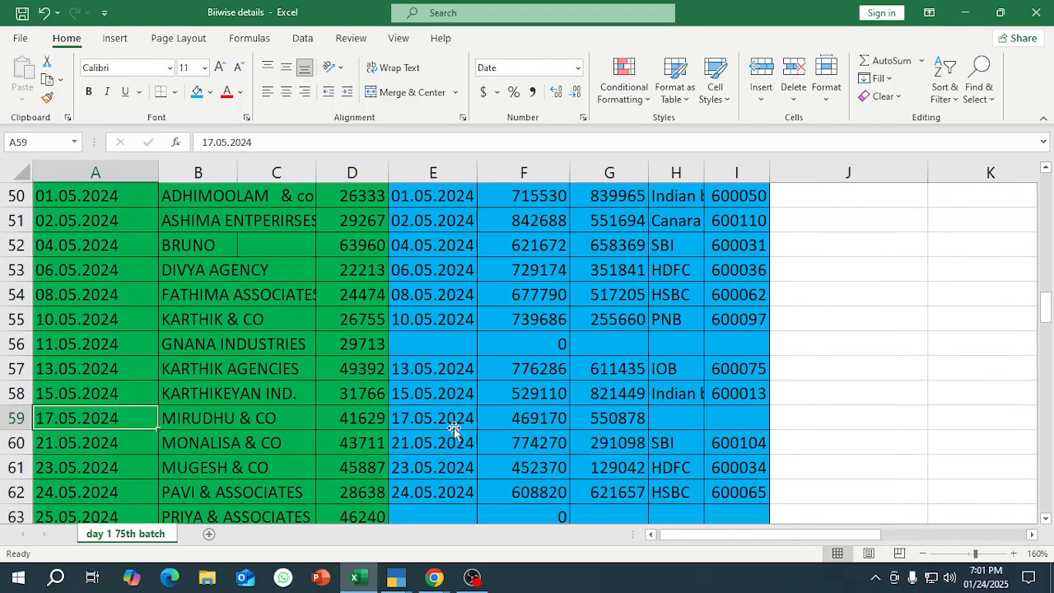
Examine the receipt date and amount received for KARTHIKEYAN IND. in row 58, together with the table's column headings.
{"action": "key", "text": "Up"}
{"action": "key", "text": "Up"}
{"action": "key", "text": "Up"}
{"action": "key", "text": "Right"}
{"action": "key", "text": "Right"}
{"action": "key", "text": "Up"}
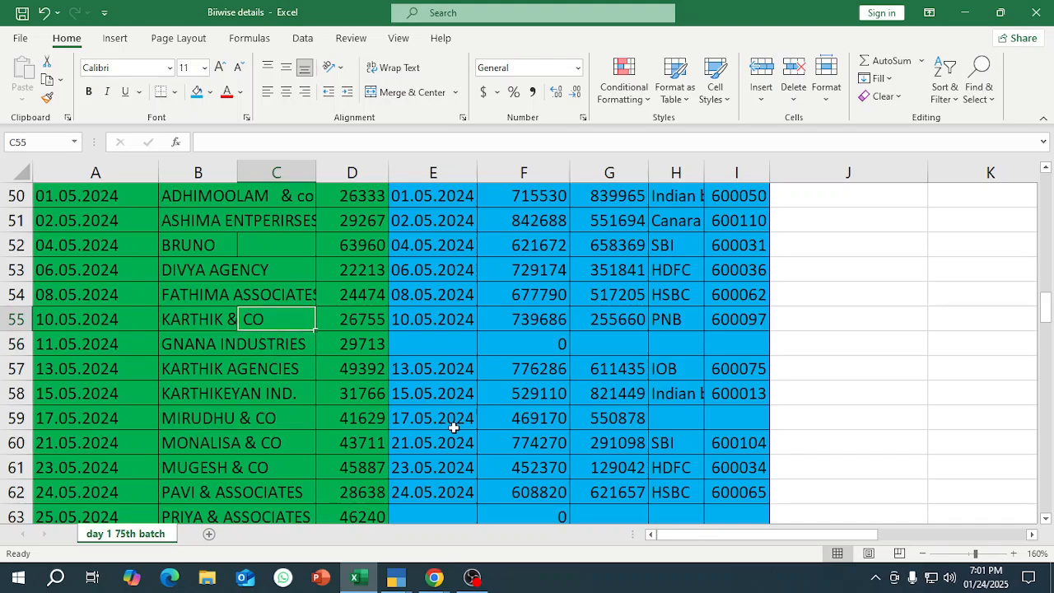
{"action": "key", "text": "Down"}
{"action": "key", "text": "Down"}
{"action": "key", "text": "Down"}
{"action": "key", "text": "Down"}
{"action": "key", "text": "Up"}
{"action": "key", "text": "Right"}
{"action": "key", "text": "Right"}
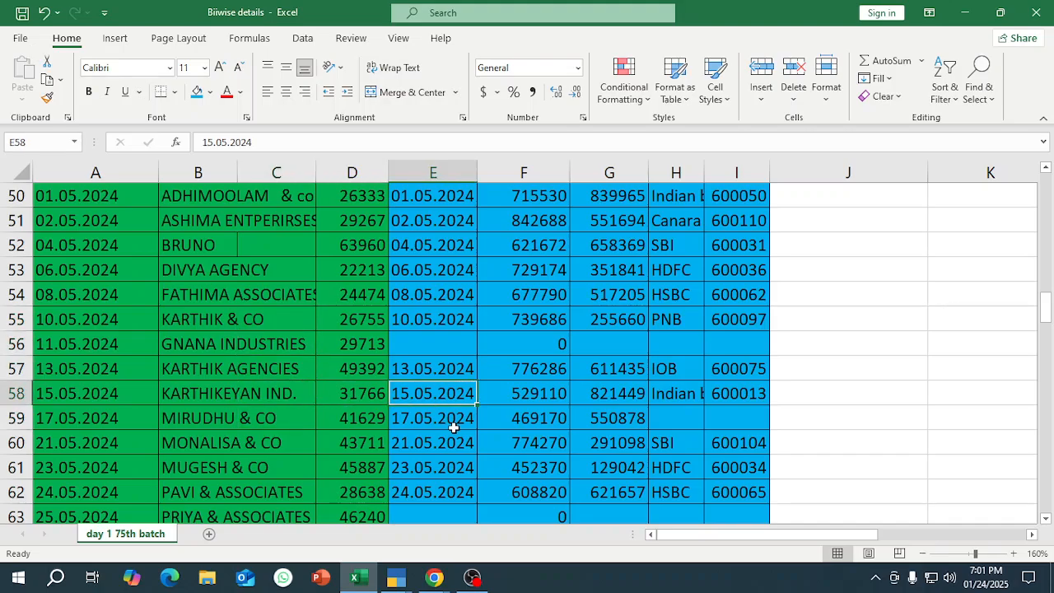
{"action": "key", "text": "Left"}
{"action": "key", "text": "Right"}
{"action": "key", "text": "Right"}
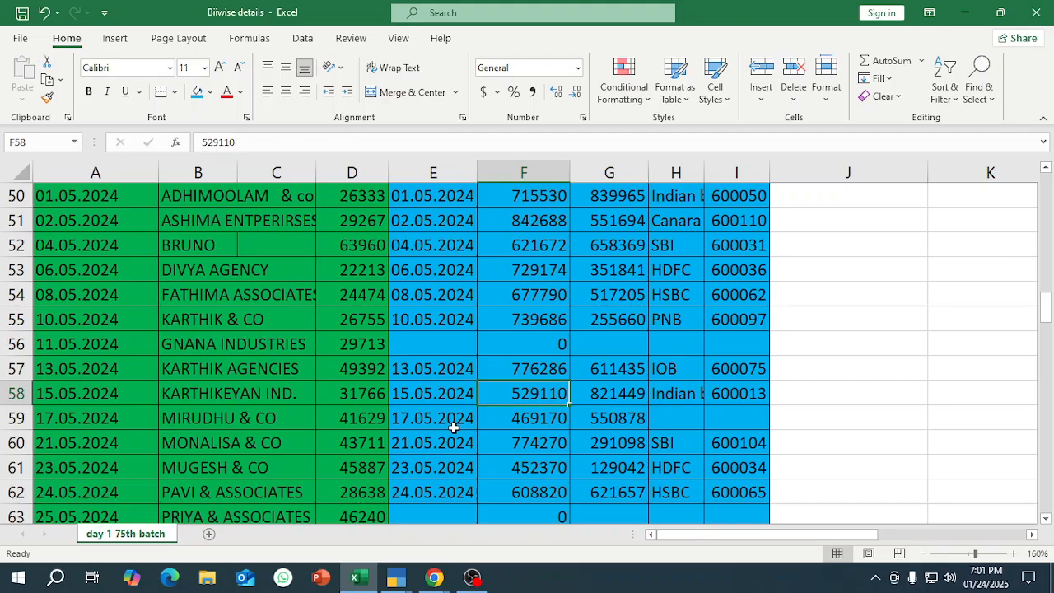
{"action": "scroll", "coordinate": [523, 412], "scroll_direction": "up", "scroll_amount": 2}
Switch to the receipt voucher in TallyPrime and record INDIAN BANK OD as the account and KARTHIKEYAN IND. as the paying party.
{"action": "mouse_move", "coordinate": [396, 576]}
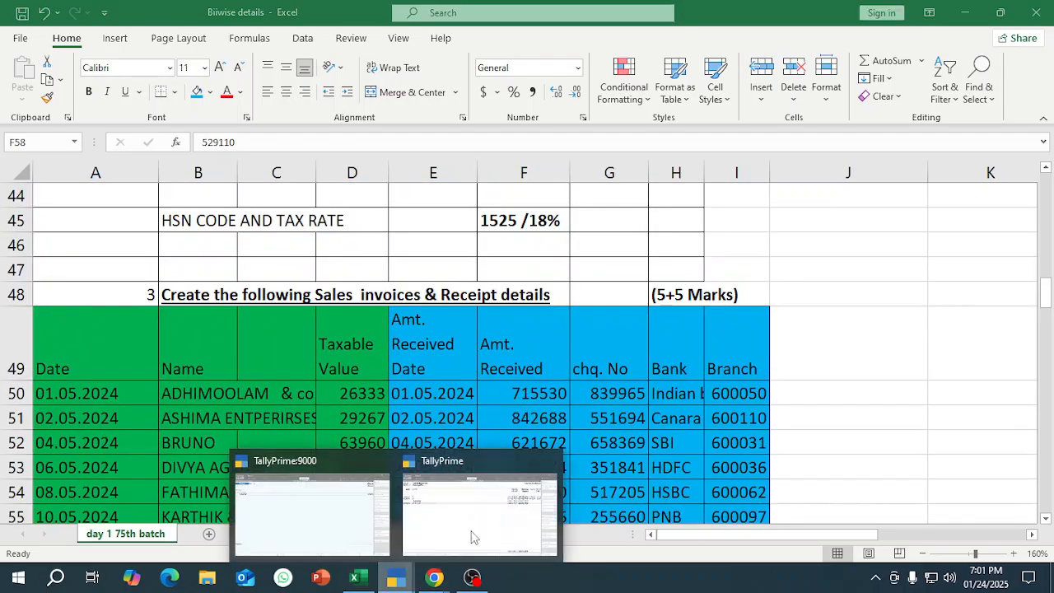
{"action": "left_click", "coordinate": [473, 537]}
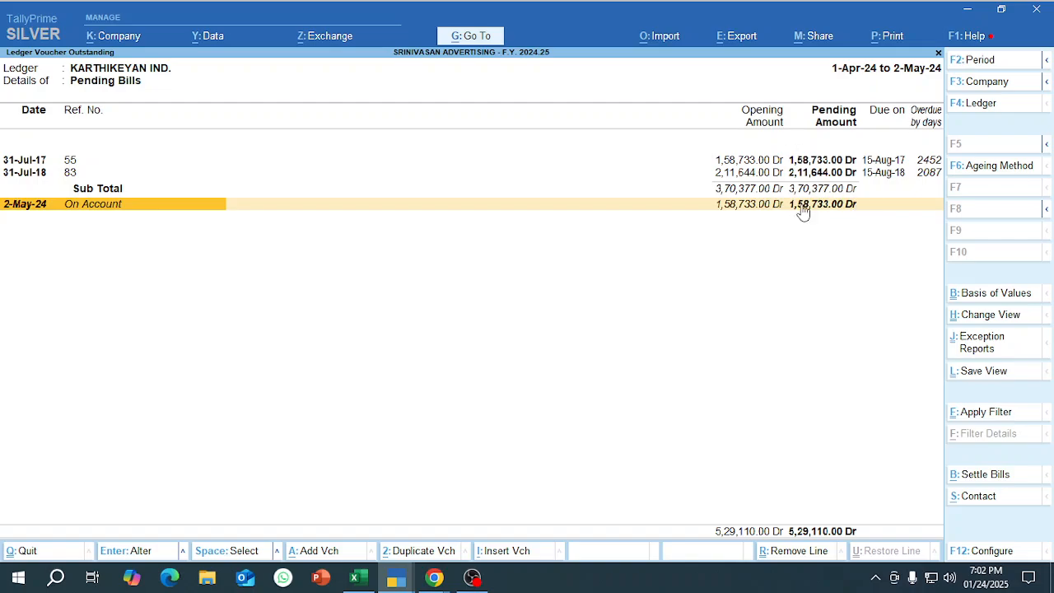
{"action": "mouse_move", "coordinate": [396, 578]}
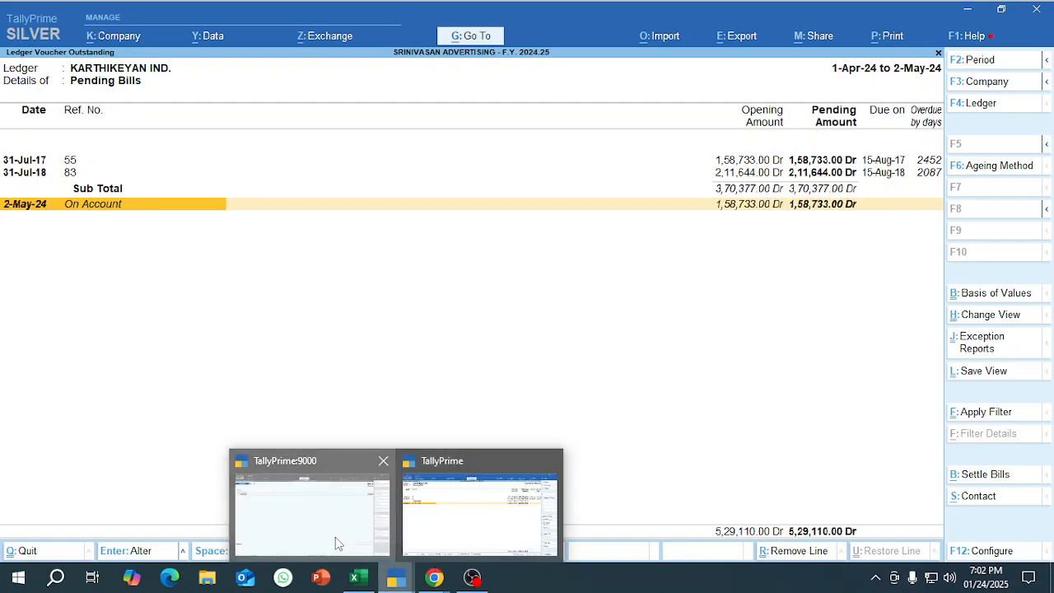
{"action": "left_click", "coordinate": [335, 540]}
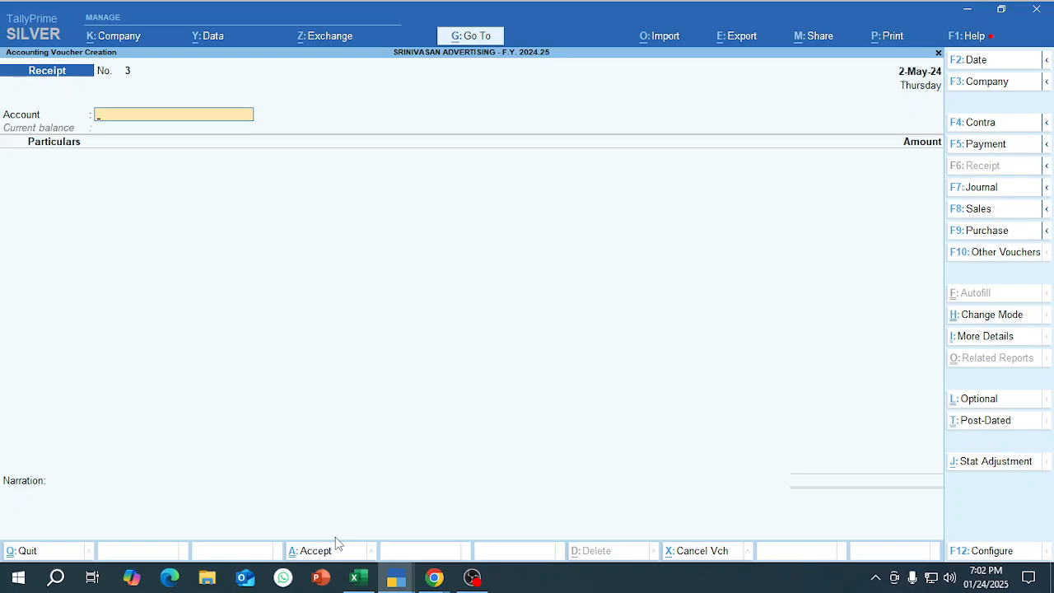
{"action": "type", "text": "in"}
{"action": "key", "text": "Return"}
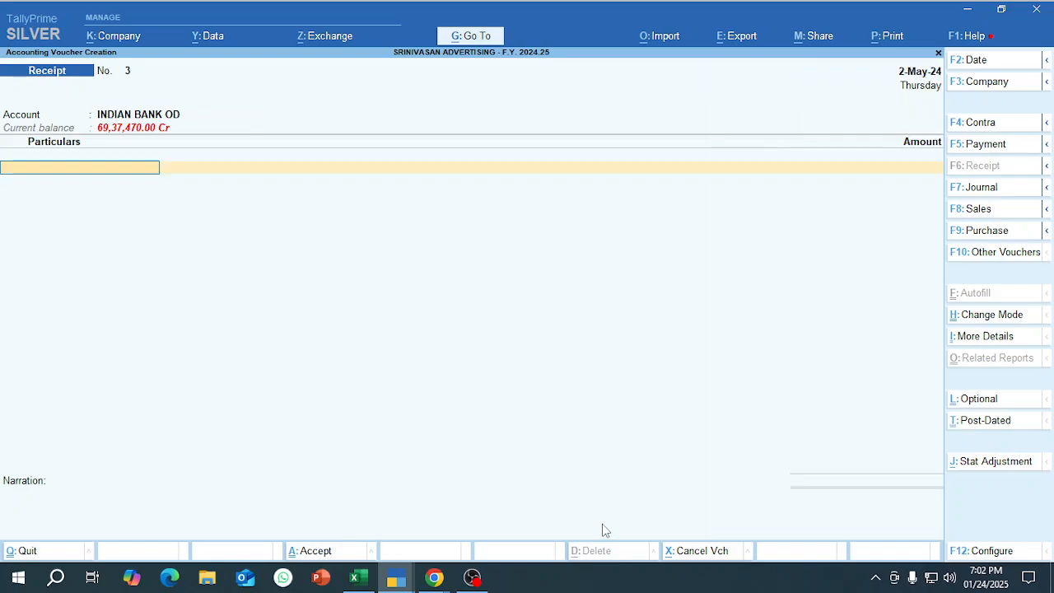
{"action": "type", "text": "kar"}
{"action": "key", "text": "Down"}
{"action": "key", "text": "Down"}
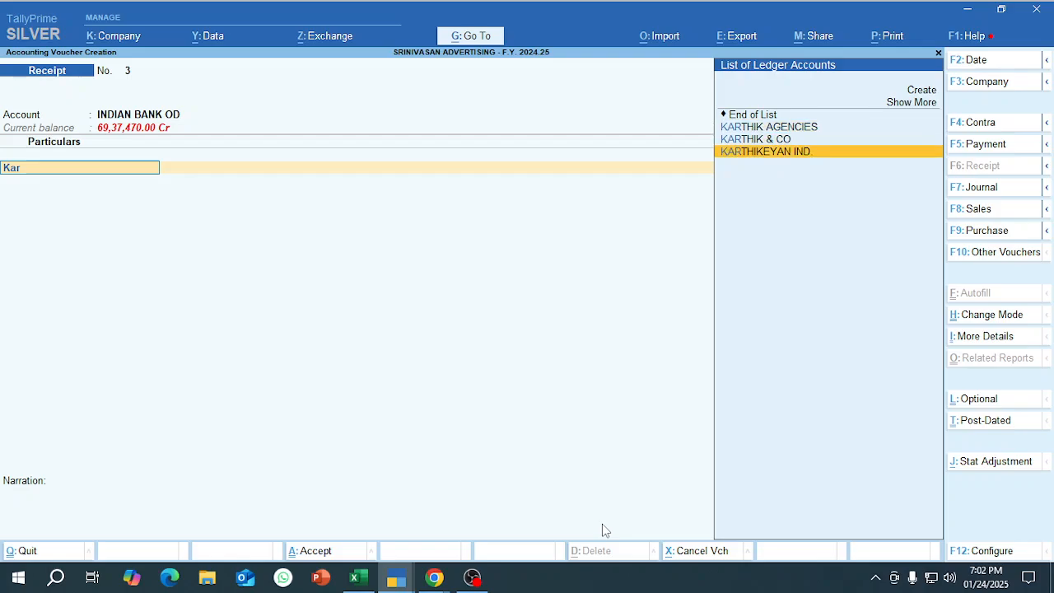
{"action": "key", "text": "Return"}
Switch to the Biiwise details workbook in Excel and copy the amount received from KARTHIKEYAN IND. in row 58.
{"action": "key", "text": "alt+Tab"}
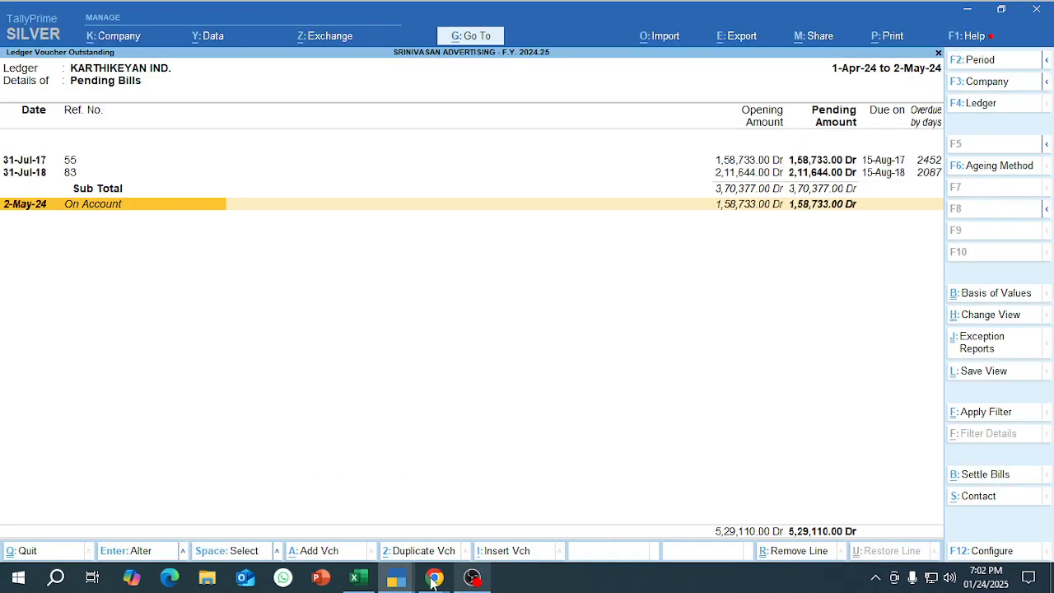
{"action": "left_click", "coordinate": [359, 578]}
{"action": "left_click", "coordinate": [404, 468]}
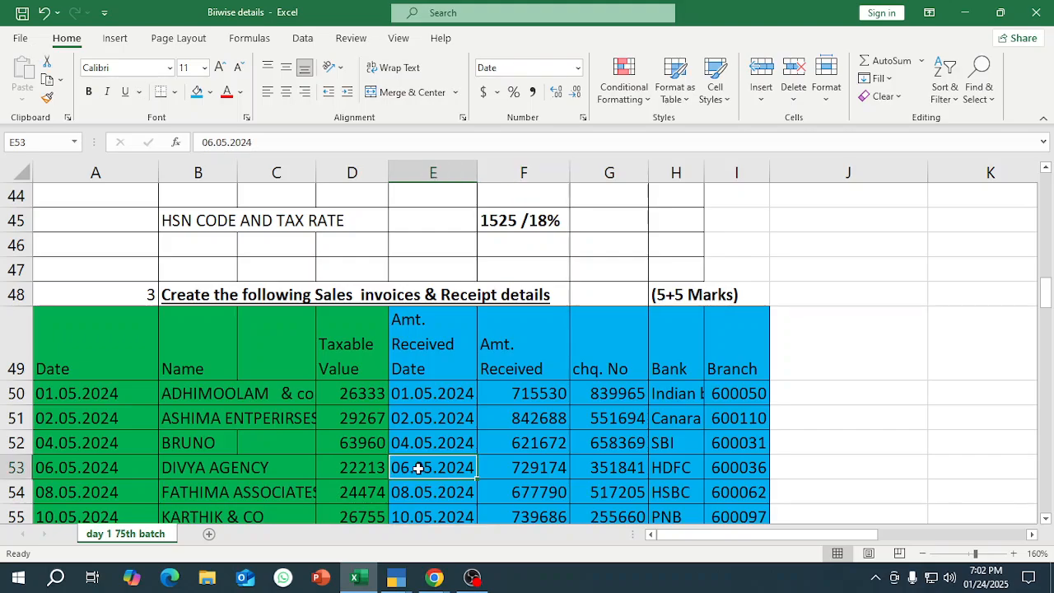
{"action": "scroll", "coordinate": [392, 498], "scroll_direction": "down", "scroll_amount": 2}
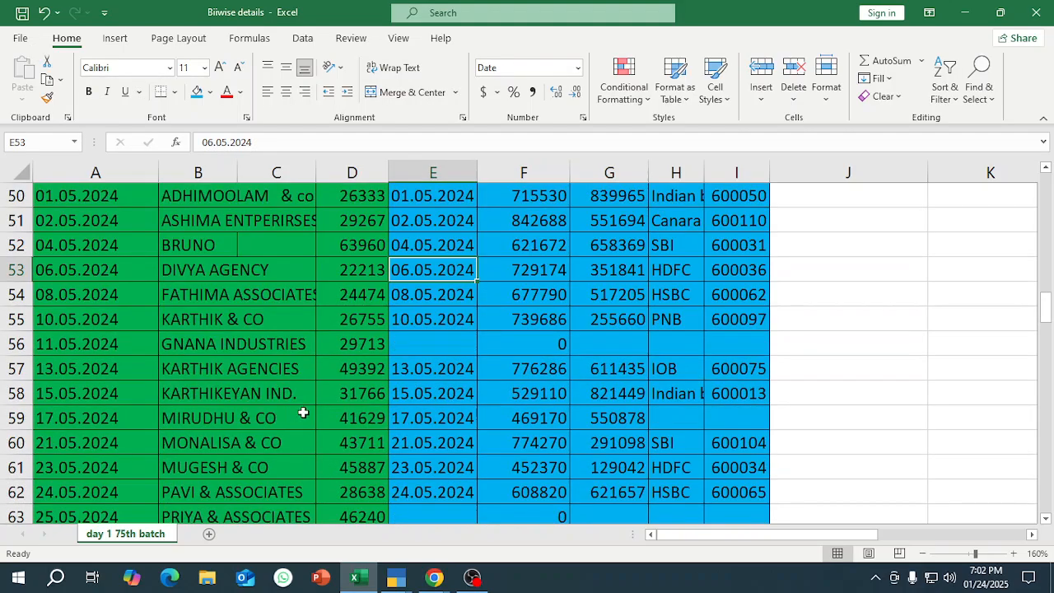
{"action": "left_click", "coordinate": [524, 393]}
{"action": "key", "text": "ctrl+c"}
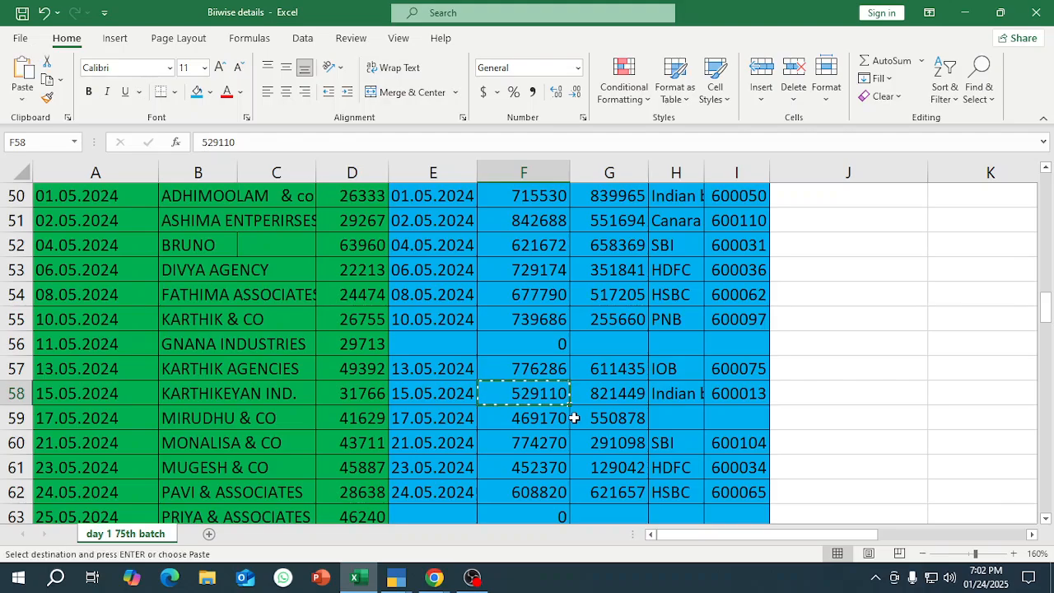
{"action": "key", "text": "shift+space"}
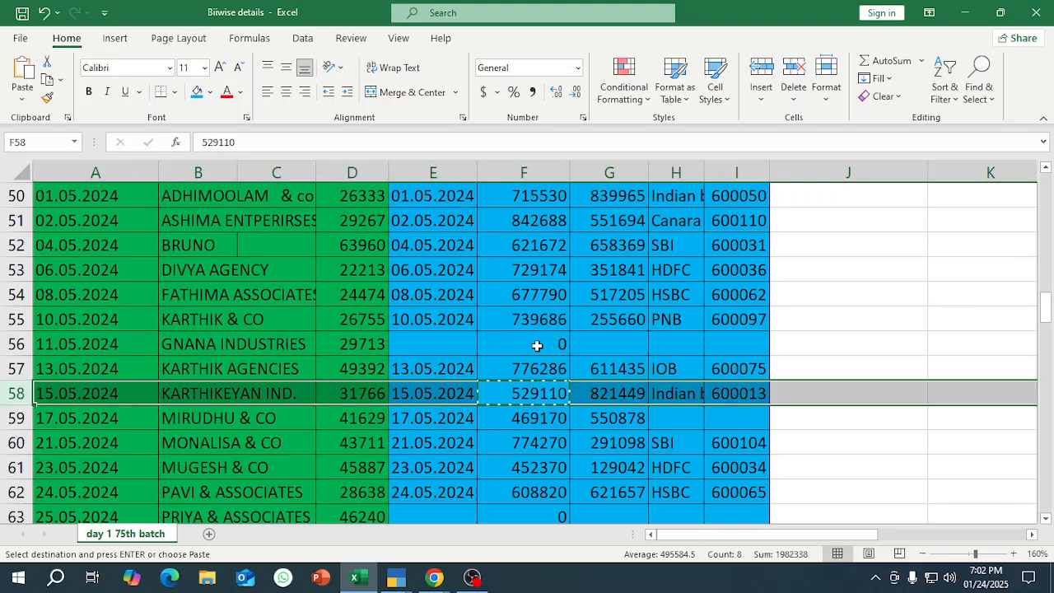
Return to the TallyPrime receipt, enter 5,29,110 for KARTHIKEYAN IND., and allocate it against bills 55 and 83 in full.
{"action": "mouse_move", "coordinate": [395, 581]}
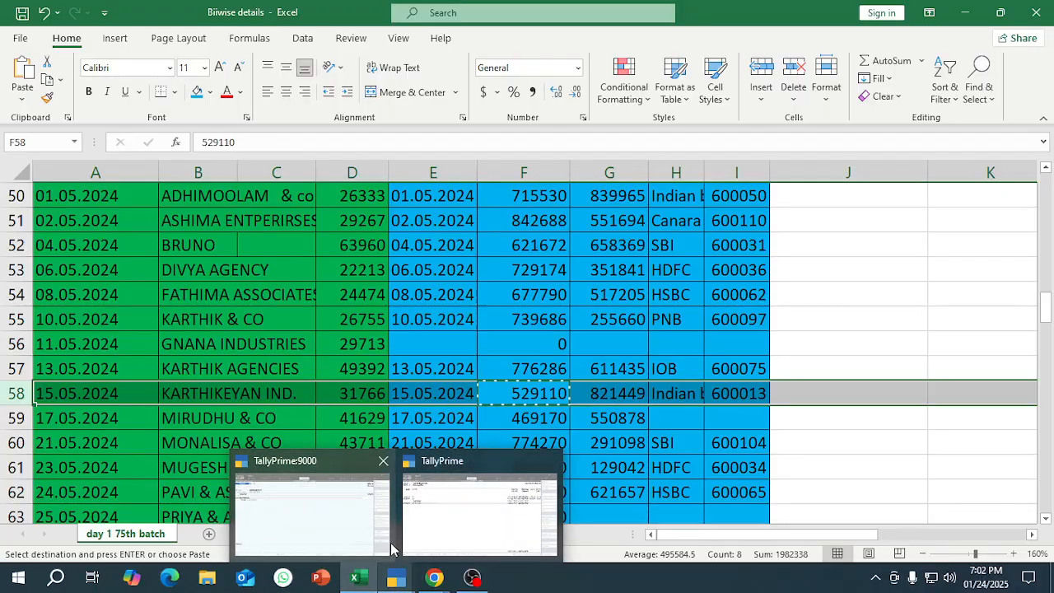
{"action": "left_click", "coordinate": [284, 523]}
{"action": "key", "text": "Return"}
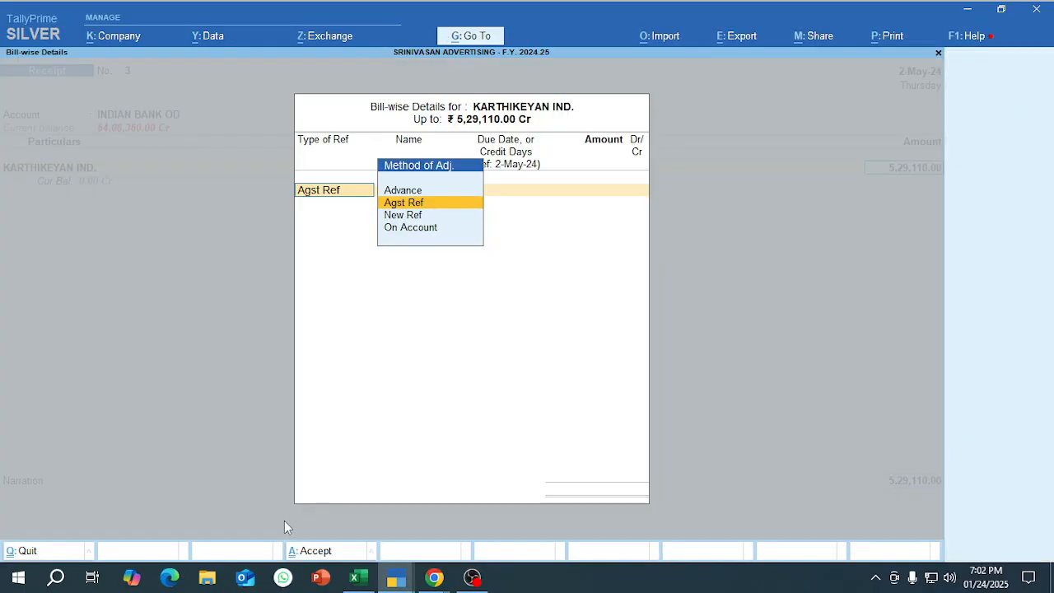
{"action": "key", "text": "Return"}
{"action": "mouse_move", "coordinate": [434, 577]}
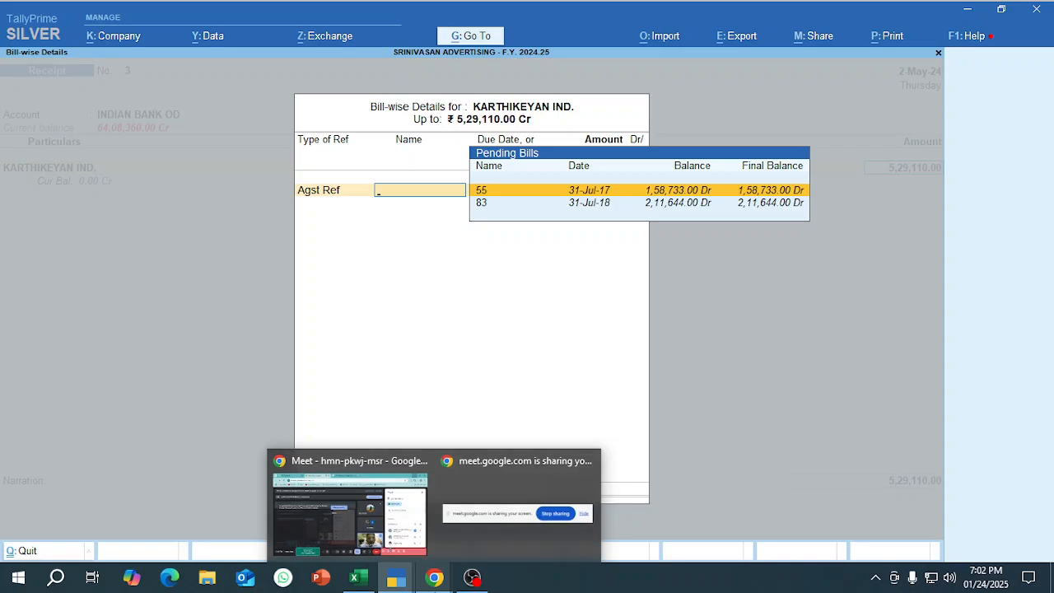
{"action": "key", "text": "Return"}
{"action": "key", "text": "Return"}
{"action": "key", "text": "Return"}
{"action": "key", "text": "Return"}
{"action": "key", "text": "Return"}
{"action": "key", "text": "Return"}
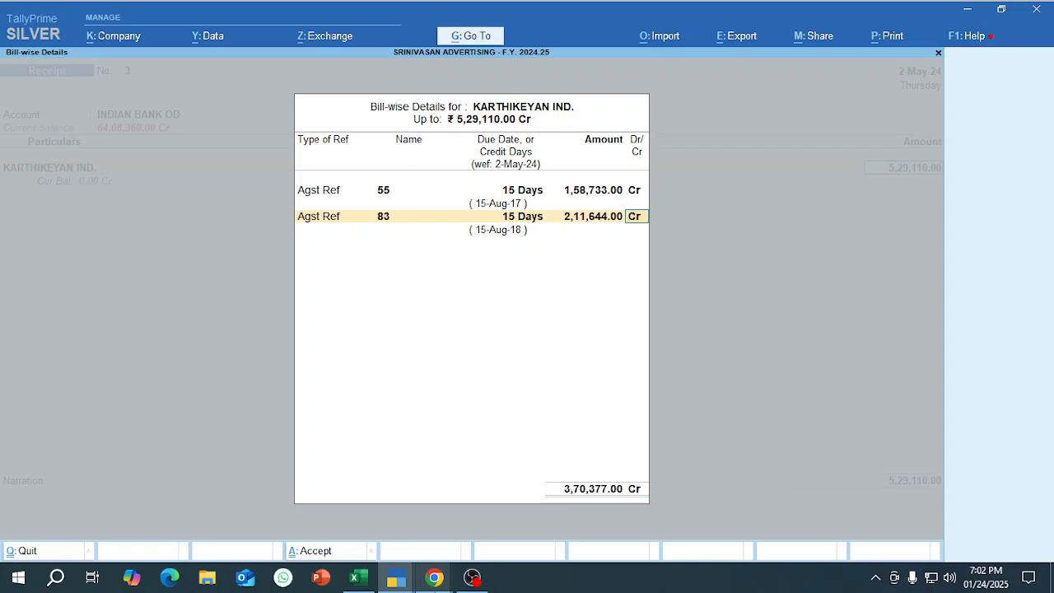
{"action": "key", "text": "Return"}
Compare the amounts allocated to bills 55 and 83 with the pending bills listed in the KARTHIKEYAN IND. outstanding report.
{"action": "mouse_move", "coordinate": [603, 492]}
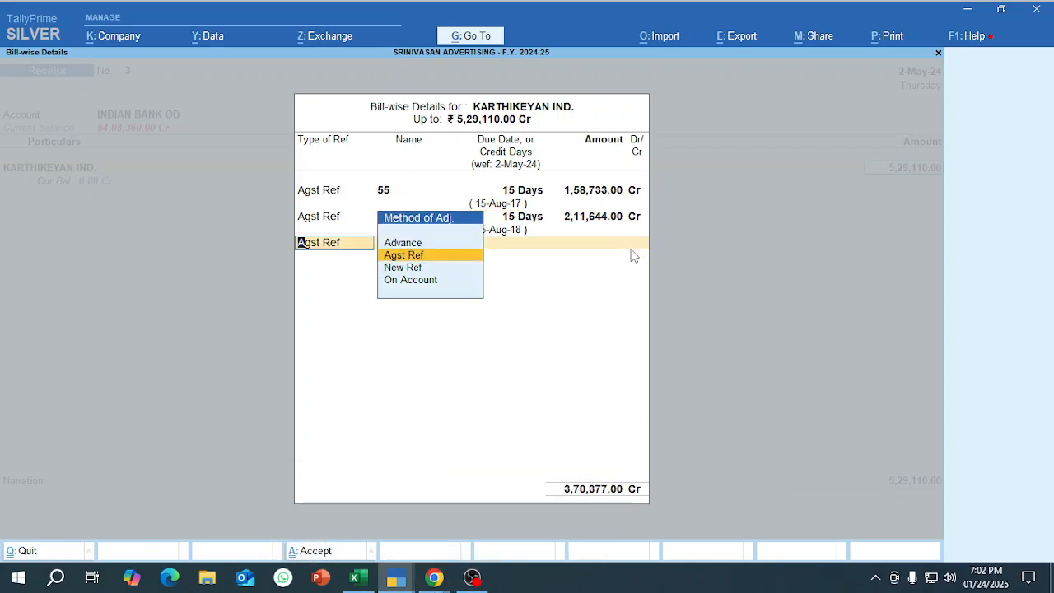
{"action": "left_click", "coordinate": [399, 579]}
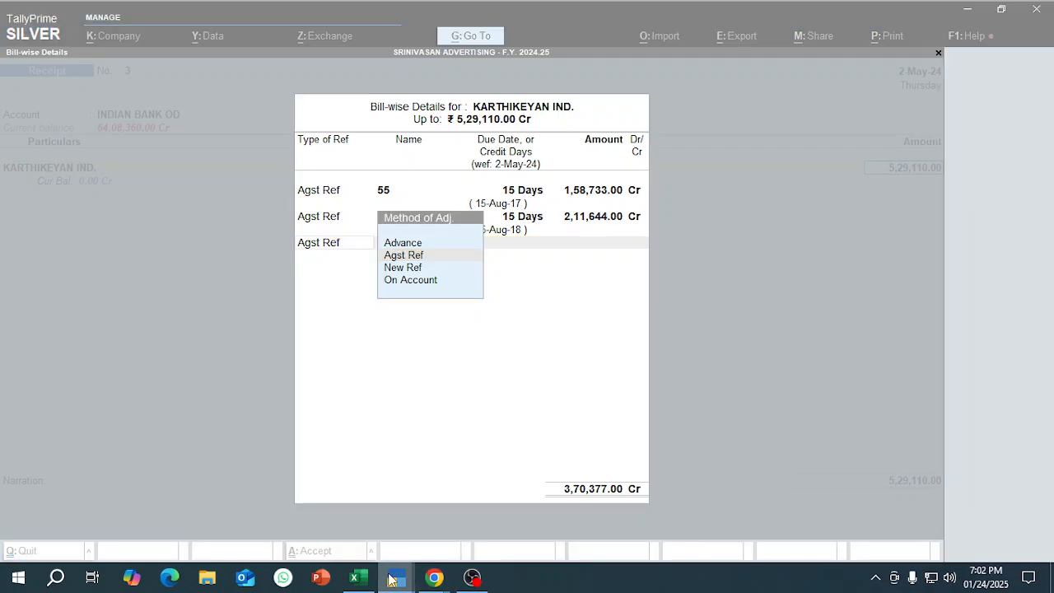
{"action": "left_click", "coordinate": [459, 533]}
{"action": "left_click", "coordinate": [401, 584]}
{"action": "left_click", "coordinate": [335, 551]}
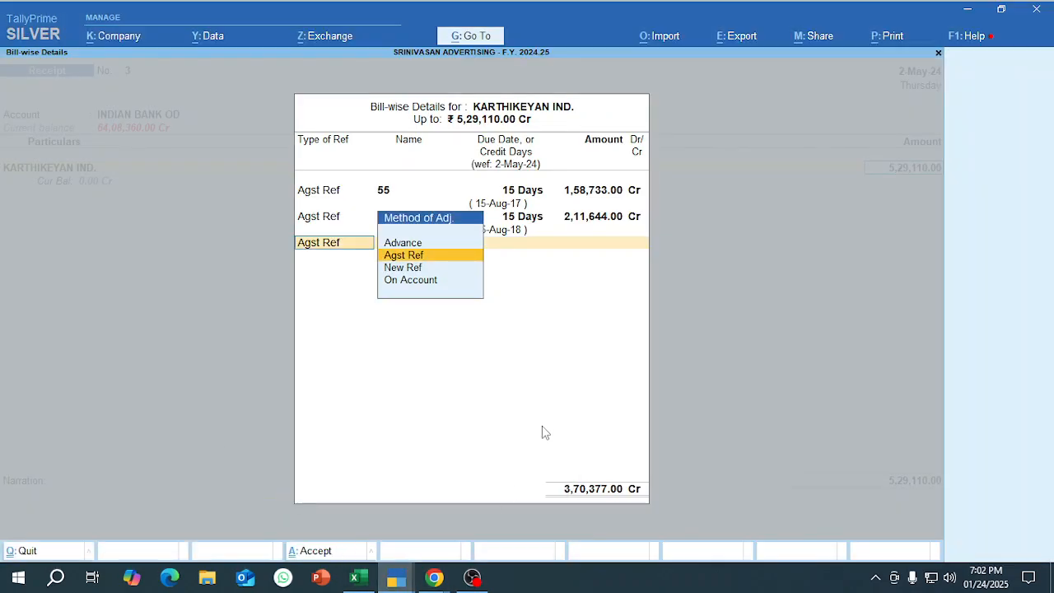
{"action": "key", "text": "alt+Tab"}
{"action": "left_click", "coordinate": [824, 162]}
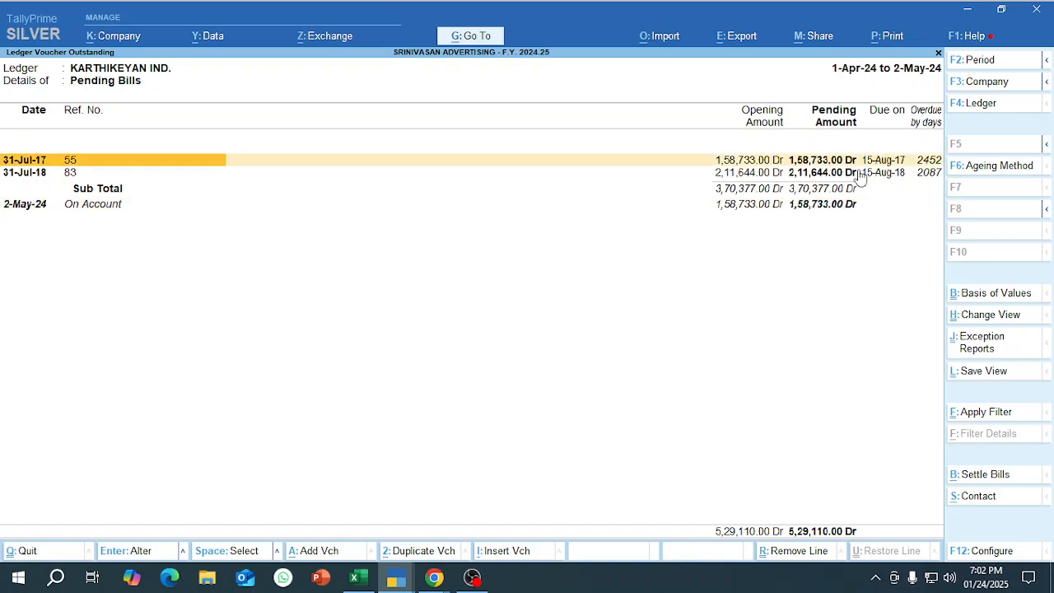
{"action": "key", "text": "alt+Tab"}
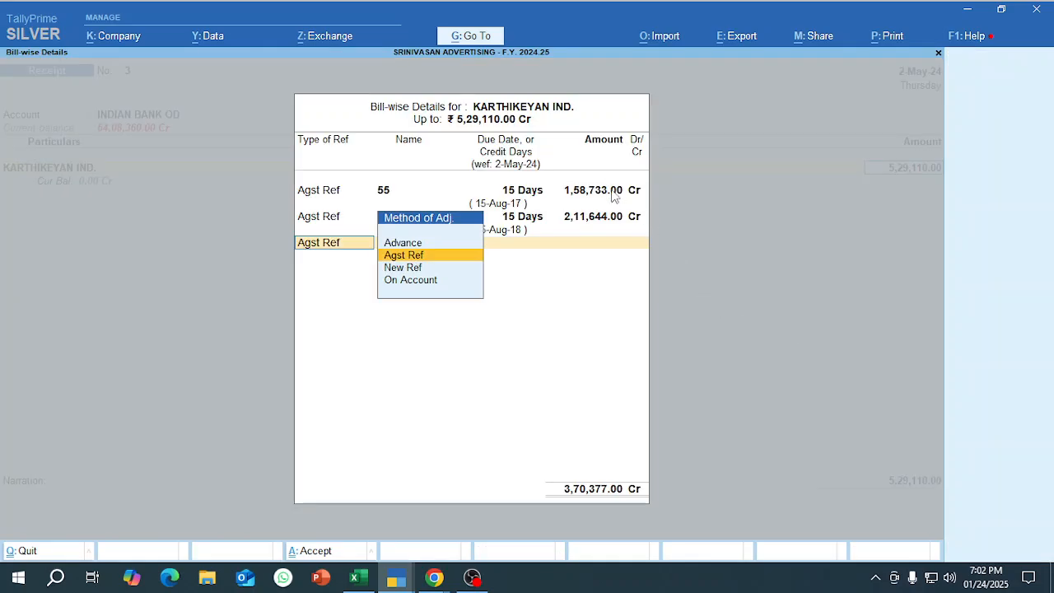
{"action": "key", "text": "alt+Tab"}
{"action": "left_click", "coordinate": [846, 174]}
{"action": "key", "text": "alt+Tab"}
{"action": "key", "text": "alt+Tab"}
{"action": "key", "text": "alt+Tab"}
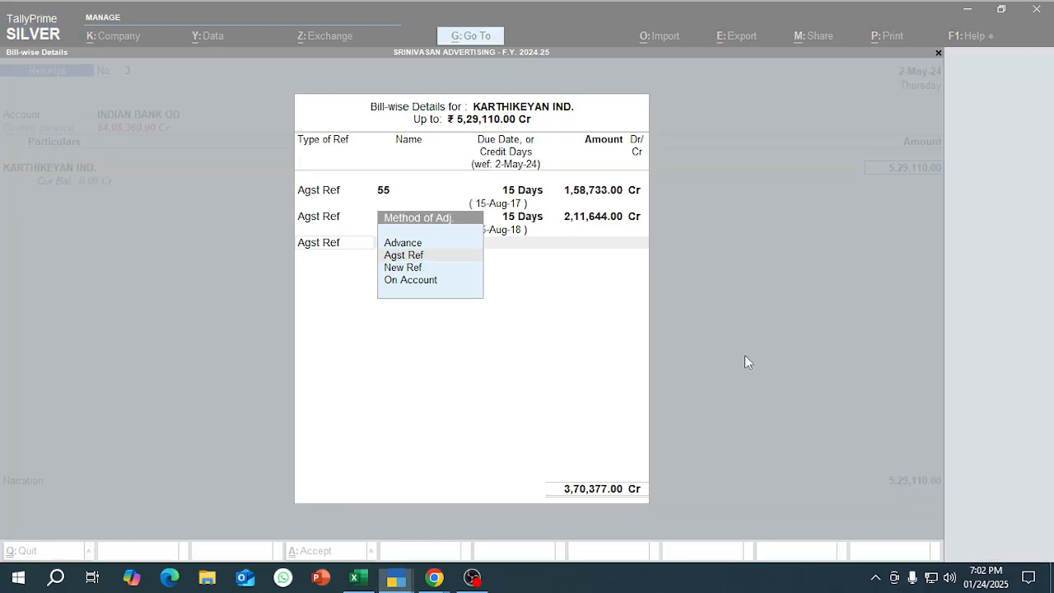
{"action": "key", "text": "Return"}
{"action": "key", "text": "BackSpace"}
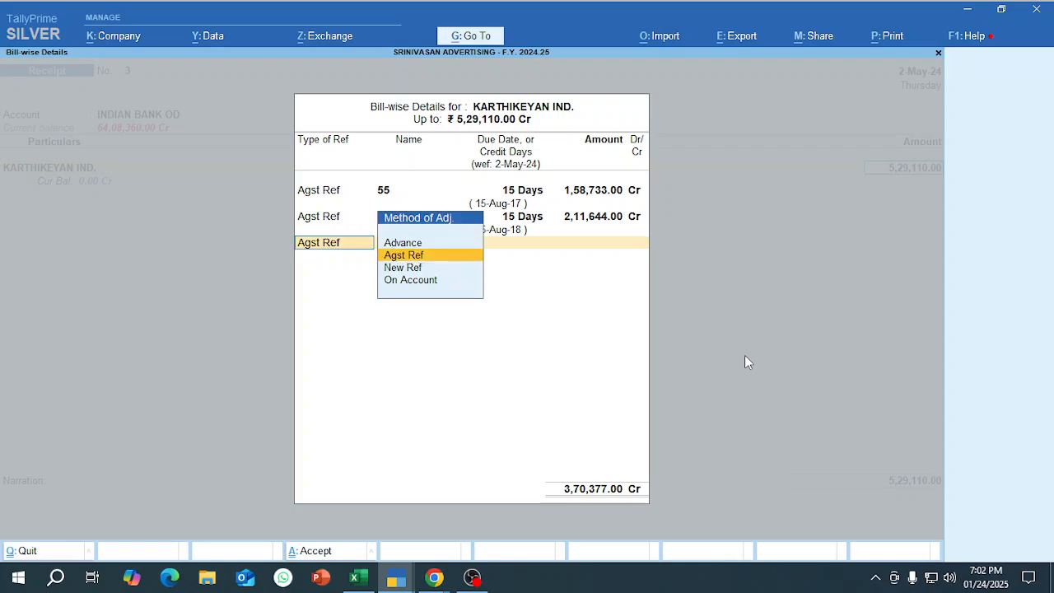
{"action": "key", "text": "alt+Tab"}
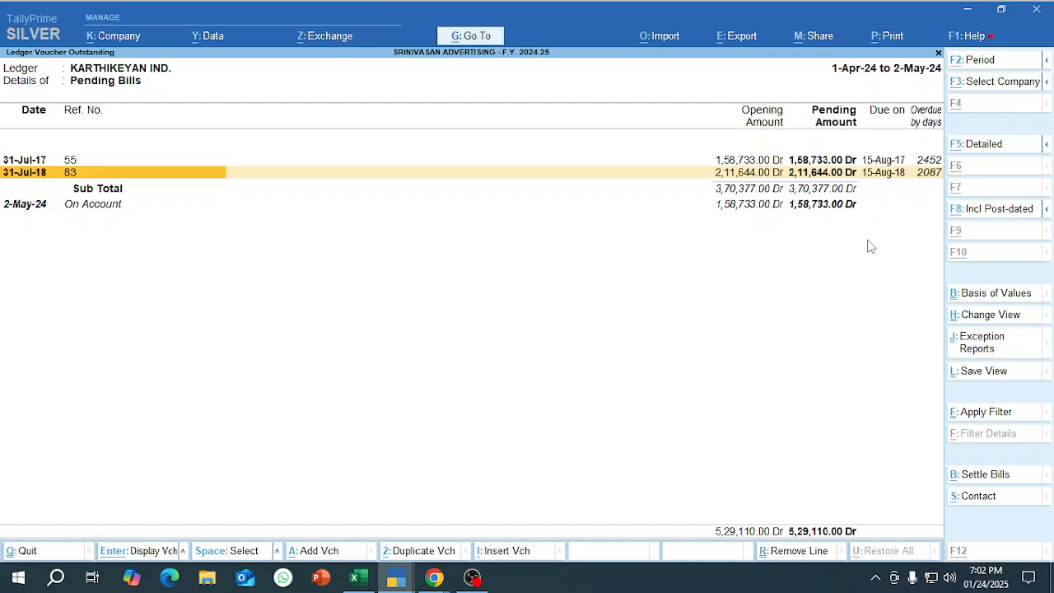
{"action": "key", "text": "alt+Tab"}
Allocate the remaining 1,58,733 of the KARTHIKEYAN IND. receipt as On Account and complete the bill-wise details.
{"action": "key", "text": "Return"}
{"action": "key", "text": "BackSpace"}
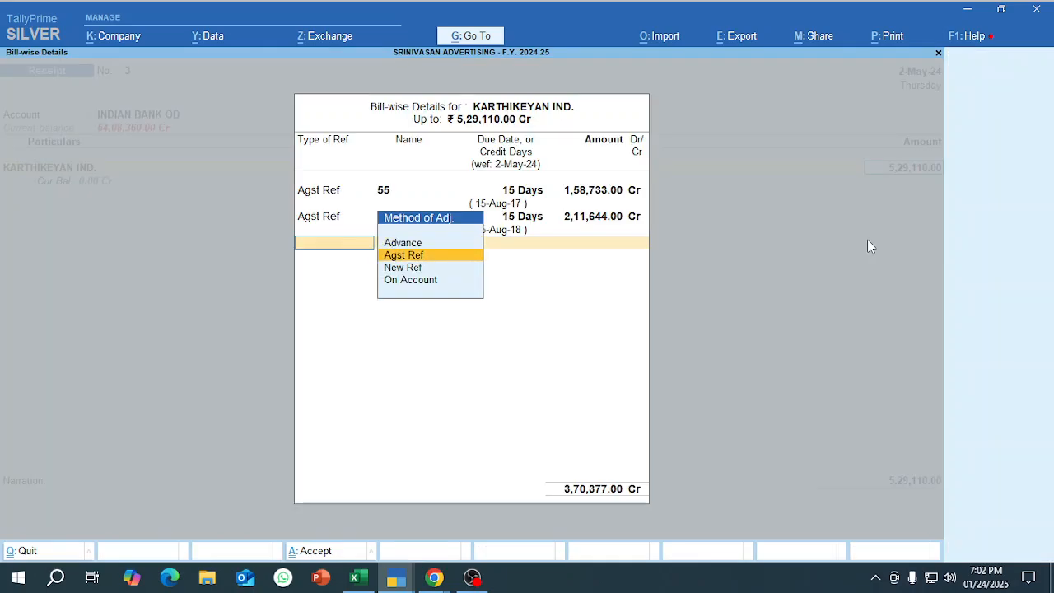
{"action": "key", "text": "Down"}
{"action": "key", "text": "Down"}
{"action": "key", "text": "Return"}
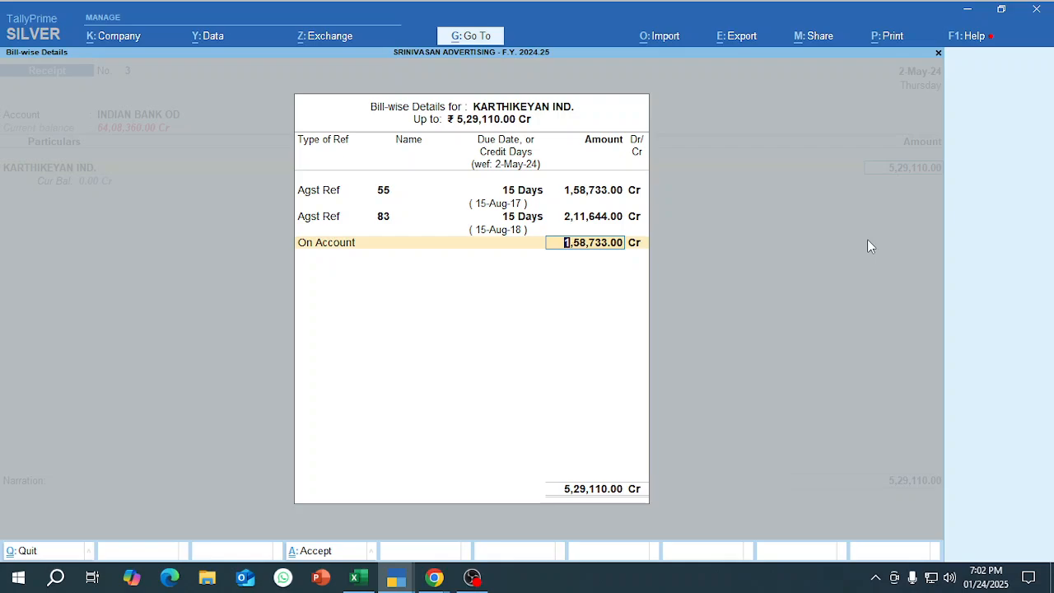
{"action": "key", "text": "Return"}
Accept the Cheque/DD bank allocation dated 2-May-24 with the instrument number and bank name blank, and save the receipt voucher.
{"action": "key", "text": "Return"}
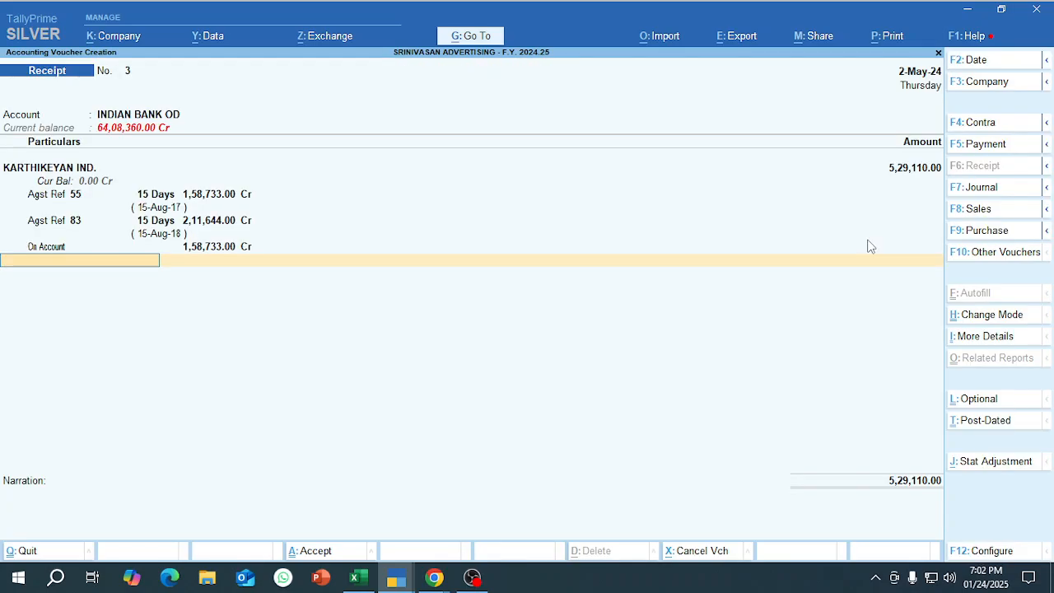
{"action": "key", "text": "Return"}
{"action": "key", "text": "Return"}
{"action": "key", "text": "Return"}
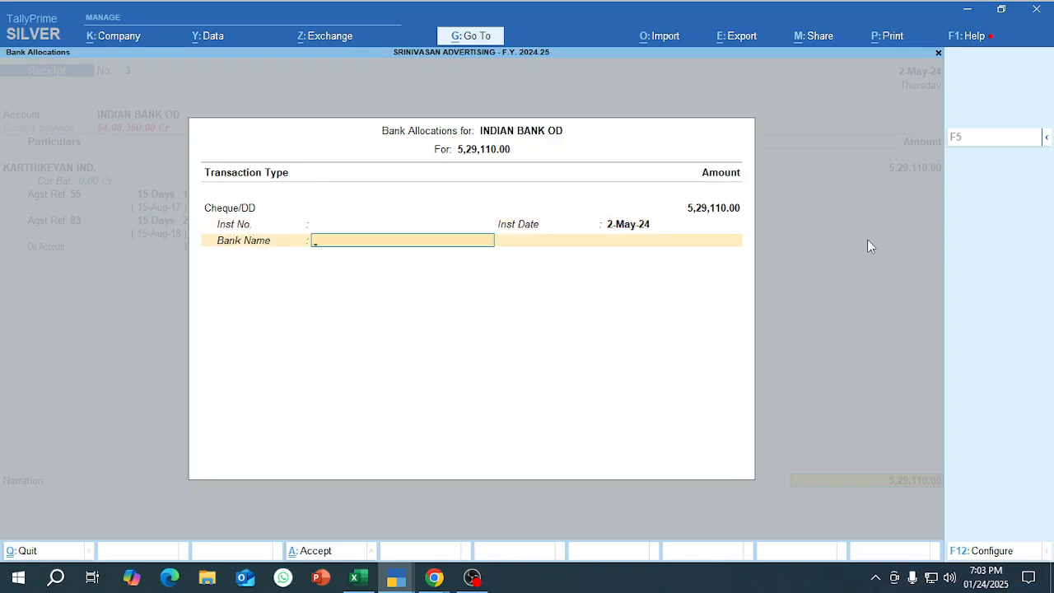
{"action": "key", "text": "Return"}
{"action": "key", "text": "Return"}
{"action": "key", "text": "Return"}
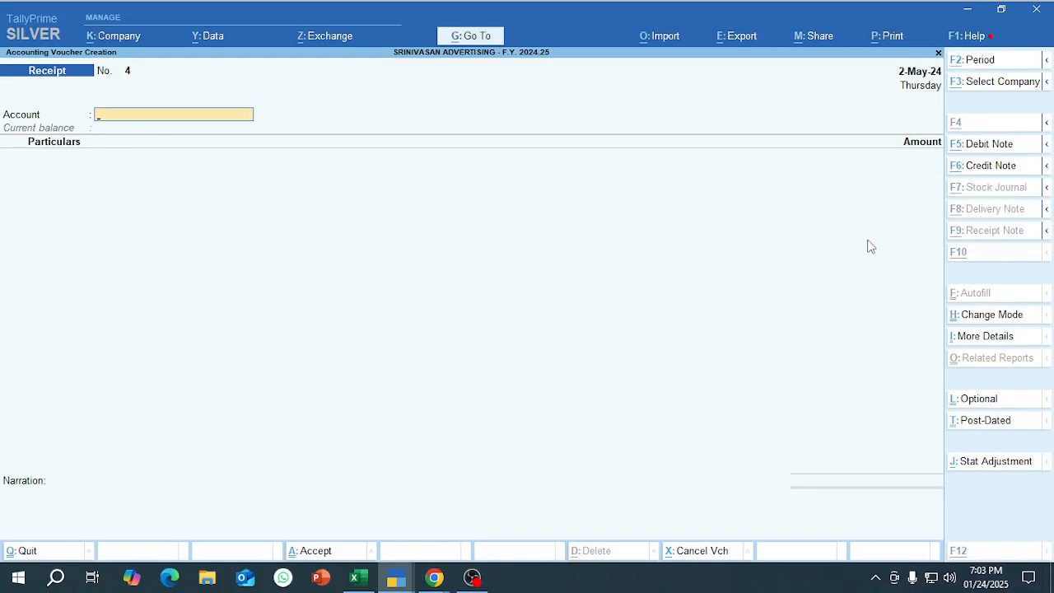
Check the KARTHIKEYAN IND. ledger vouchers and refreshed bill-wise pending report, and return to the Gateway of Tally.
{"action": "key", "text": "alt+Tab"}
{"action": "key", "text": "Escape"}
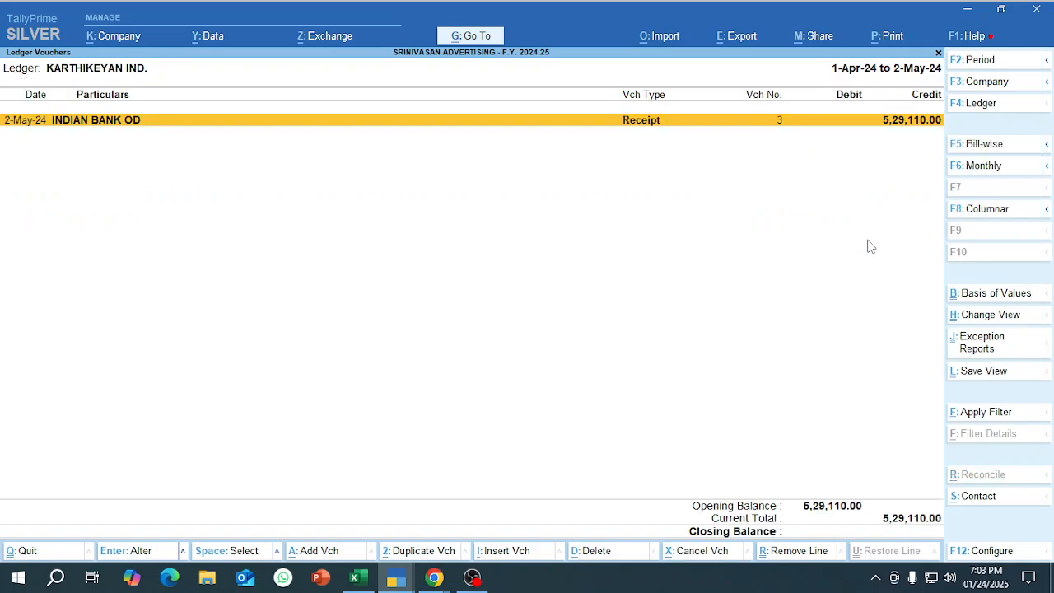
{"action": "key", "text": "F5"}
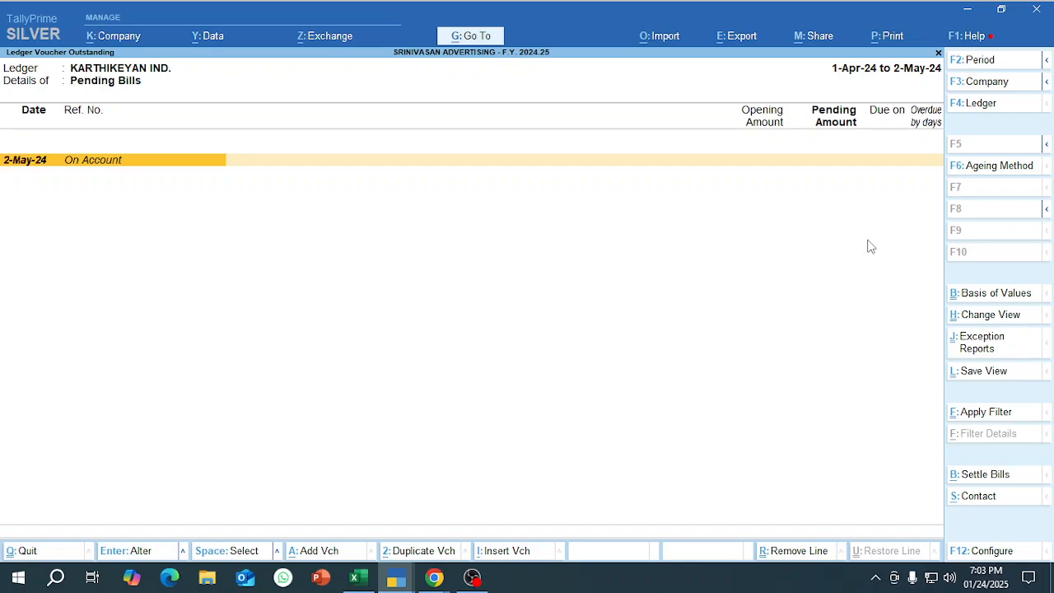
{"action": "key", "text": "Escape"}
{"action": "key", "text": "Escape"}
{"action": "key", "text": "Escape"}
{"action": "key", "text": "Escape"}
{"action": "key", "text": "Escape"}
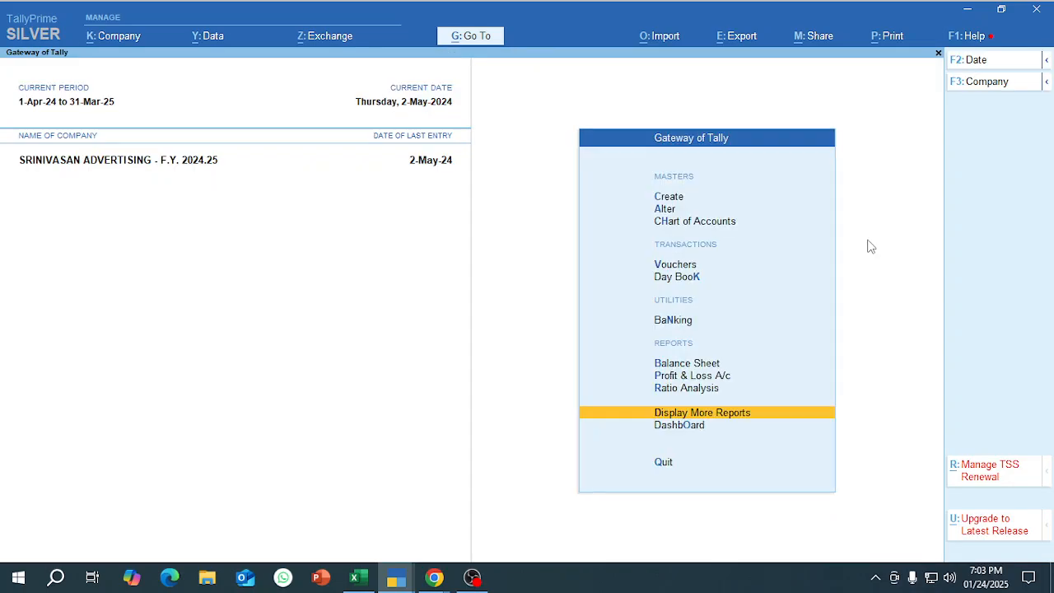
Start a new receipt voucher, and in the other TallyPrime window open the ledger vouchers of MIRUDHU & CO.
{"action": "key", "text": "v"}
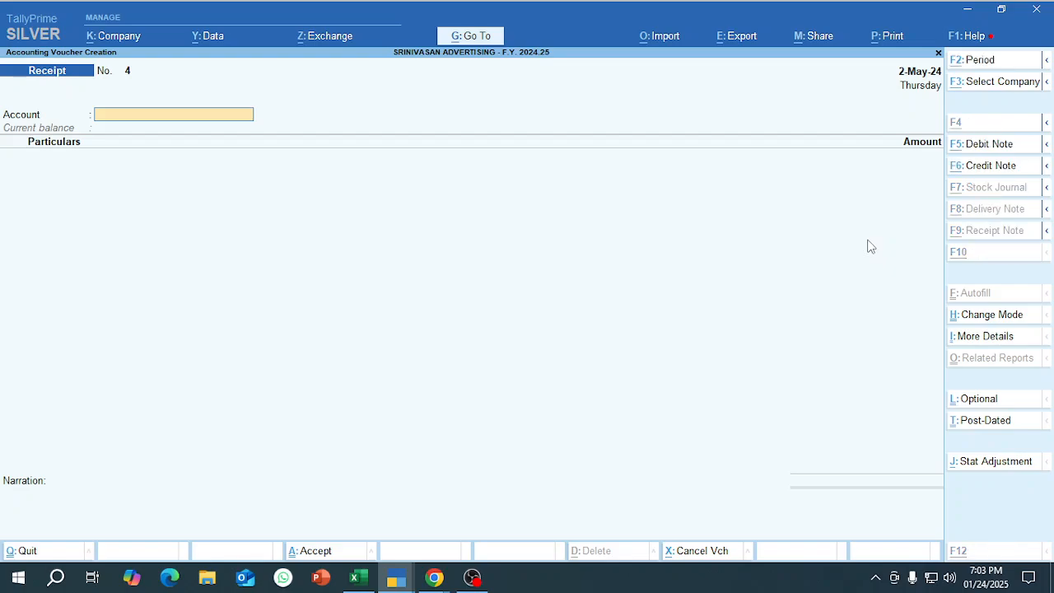
{"action": "key", "text": "alt+Tab"}
{"action": "key", "text": "alt+Tab"}
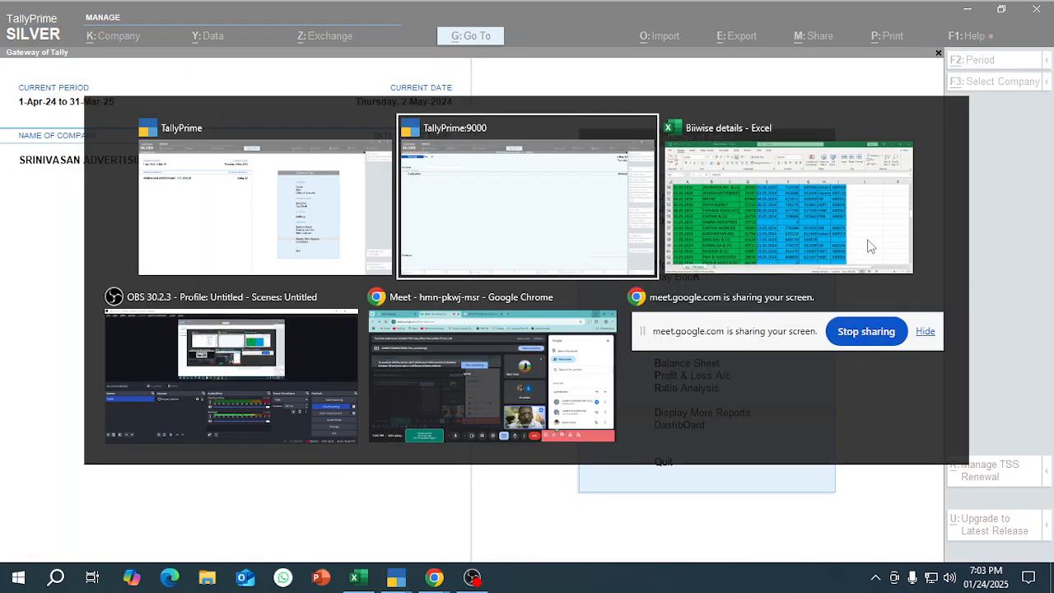
{"action": "key", "text": "alt+Tab"}
{"action": "key", "text": "alt+Tab"}
{"action": "key", "text": "alt+Tab"}
{"action": "key", "text": "alt+Tab"}
{"action": "key", "text": "alt+Tab"}
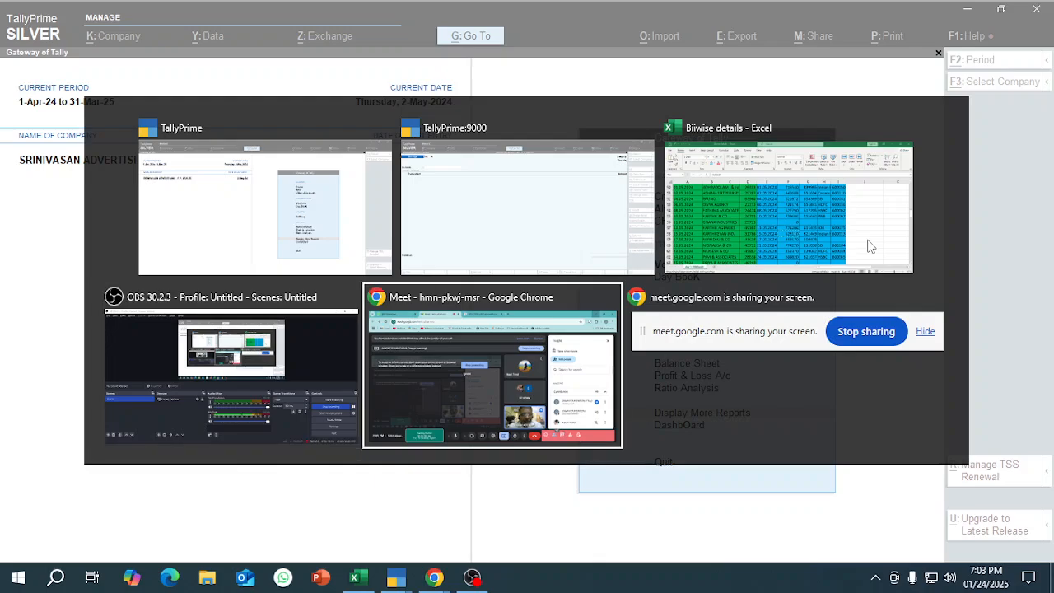
{"action": "key", "text": "Return"}
{"action": "type", "text": "a"}
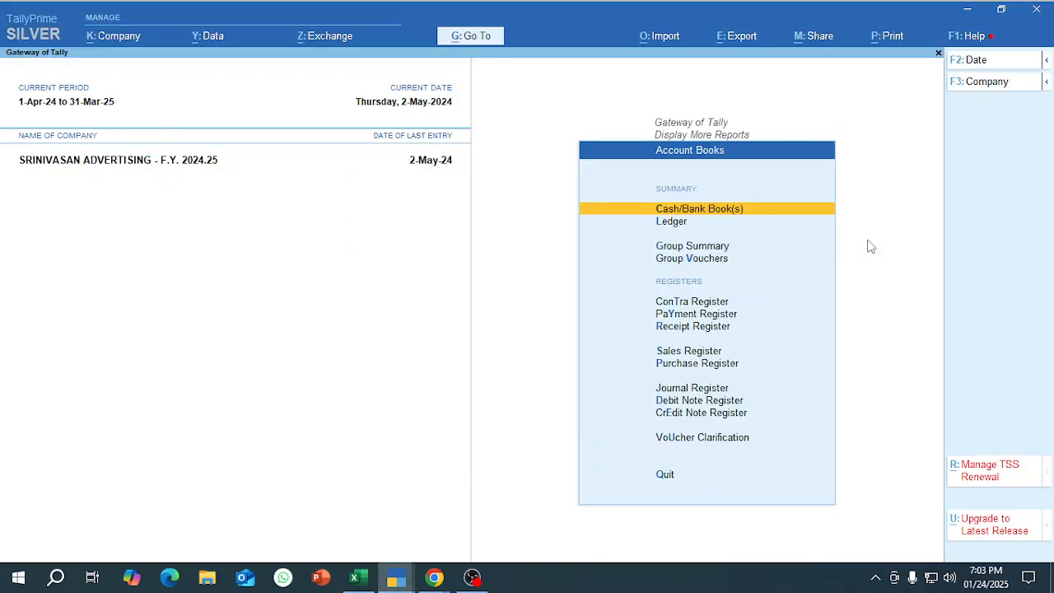
{"action": "type", "text": "l"}
{"action": "type", "text": "mi"}
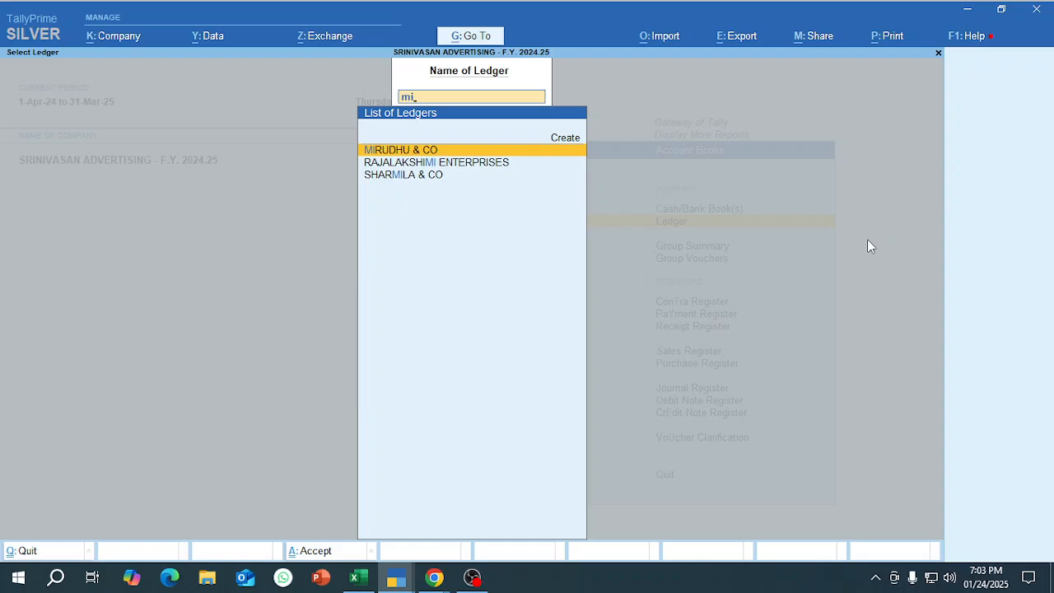
{"action": "key", "text": "Return"}
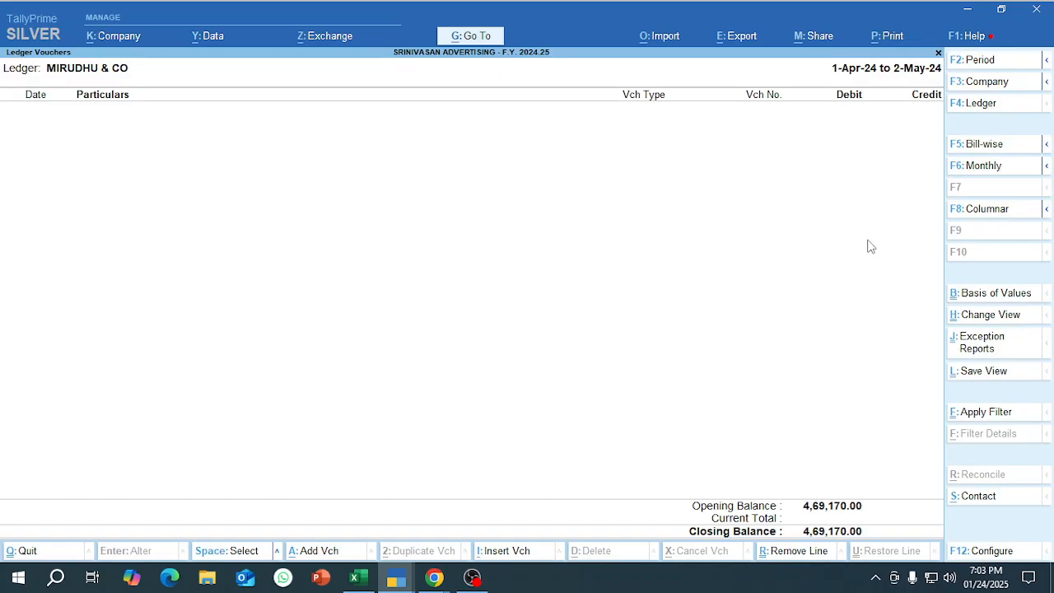
Review the bill-wise pending bills and the On Account entry of MIRUDHU & CO.
{"action": "key", "text": "F5"}
{"action": "key", "text": "Down"}
{"action": "key", "text": "Up"}
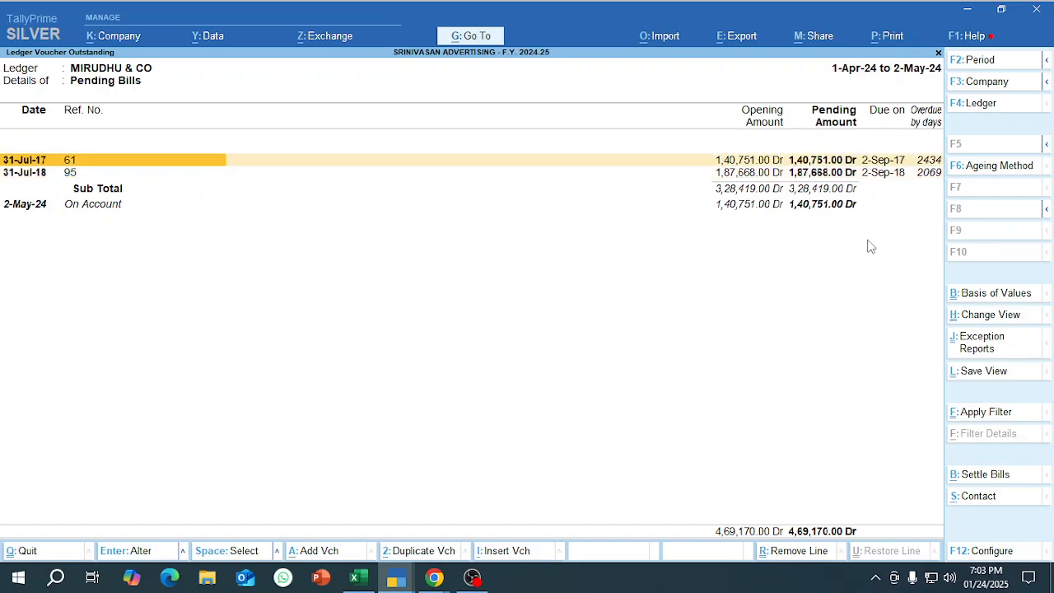
{"action": "key", "text": "Down"}
{"action": "key", "text": "Down"}
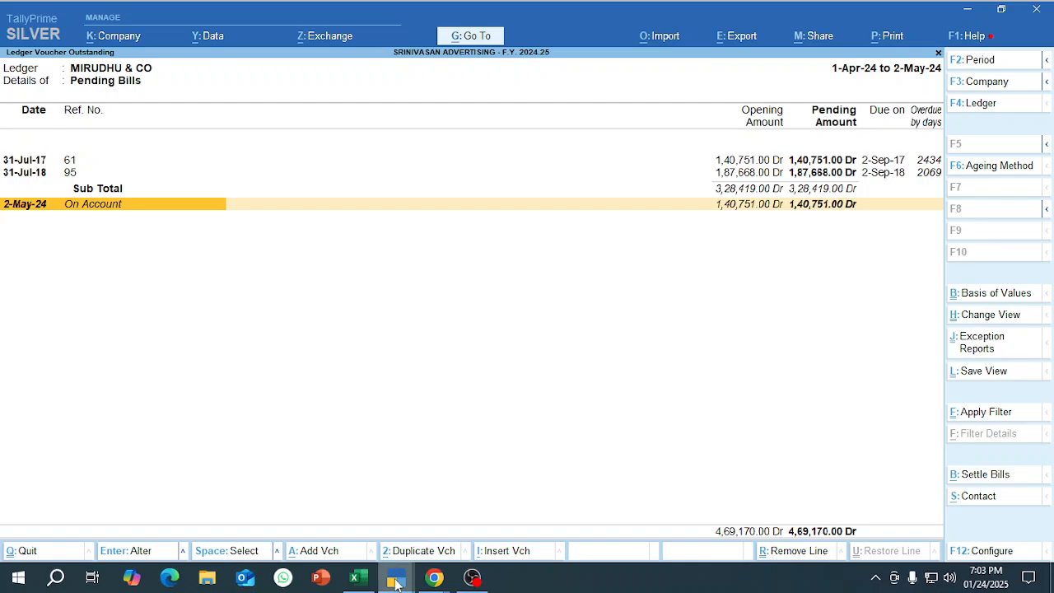
Switch to the Excel checklist, copy MIRUDHU & CO's receipt amount, select its whole row and return to the receipt voucher.
{"action": "mouse_move", "coordinate": [396, 582]}
{"action": "left_click", "coordinate": [439, 536]}
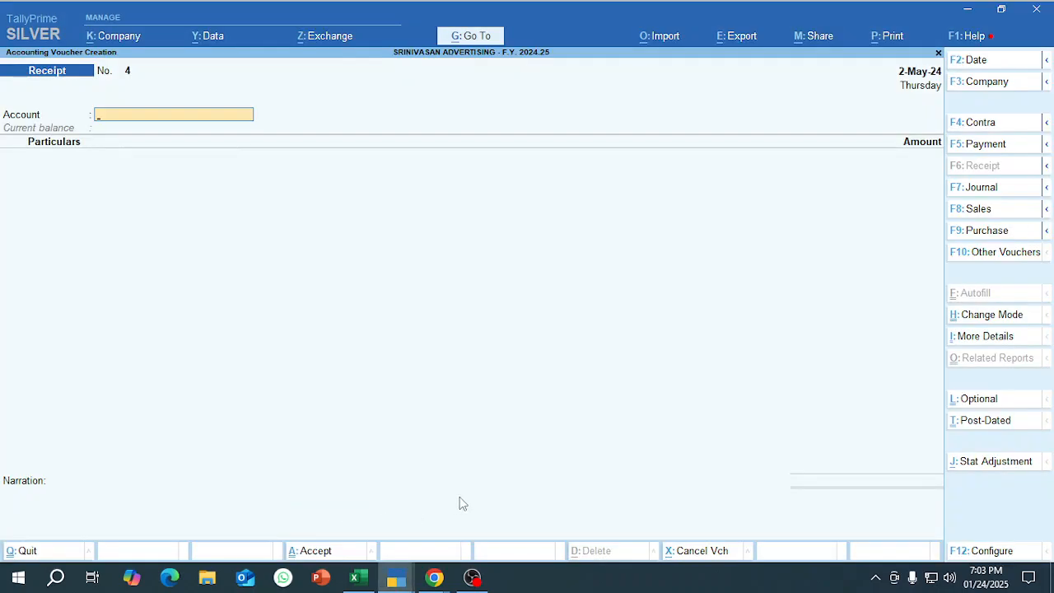
{"action": "mouse_move", "coordinate": [359, 580]}
{"action": "left_click", "coordinate": [357, 515]}
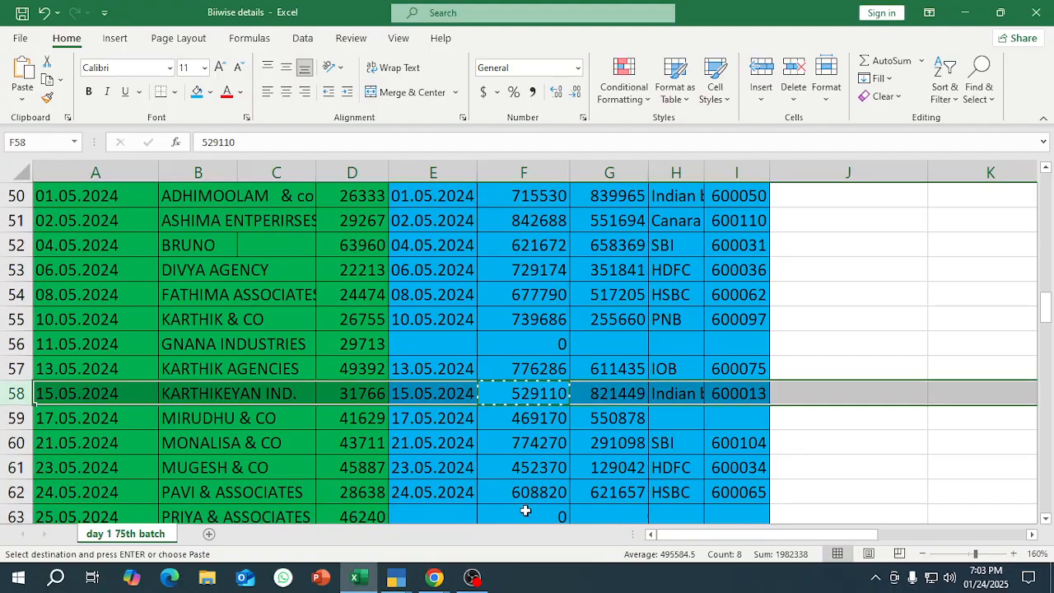
{"action": "key", "text": "Down"}
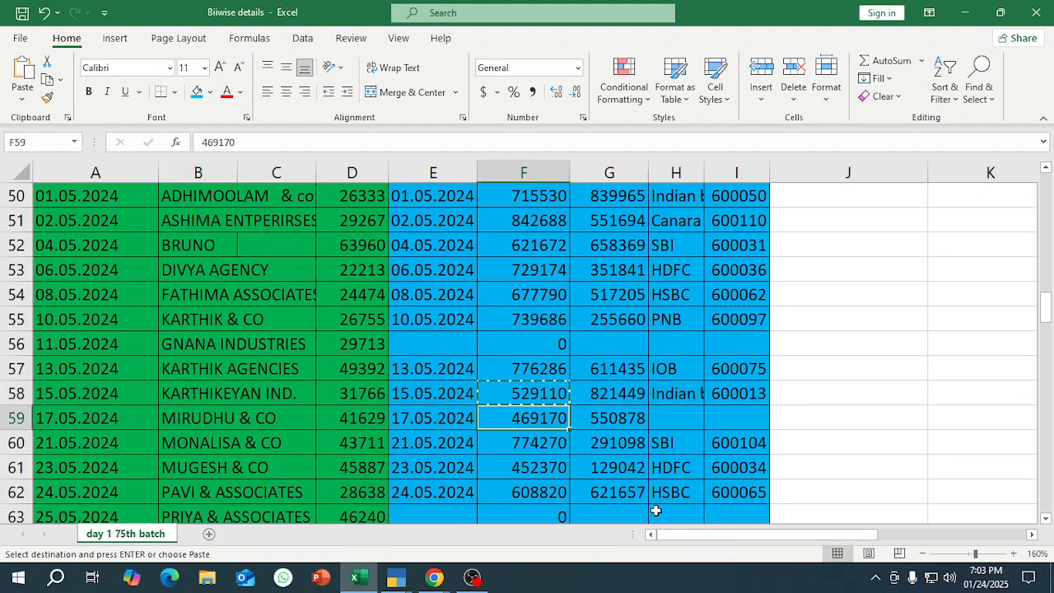
{"action": "key", "text": "ctrl+c"}
{"action": "key", "text": "shift+space"}
{"action": "key", "text": "alt+Tab"}
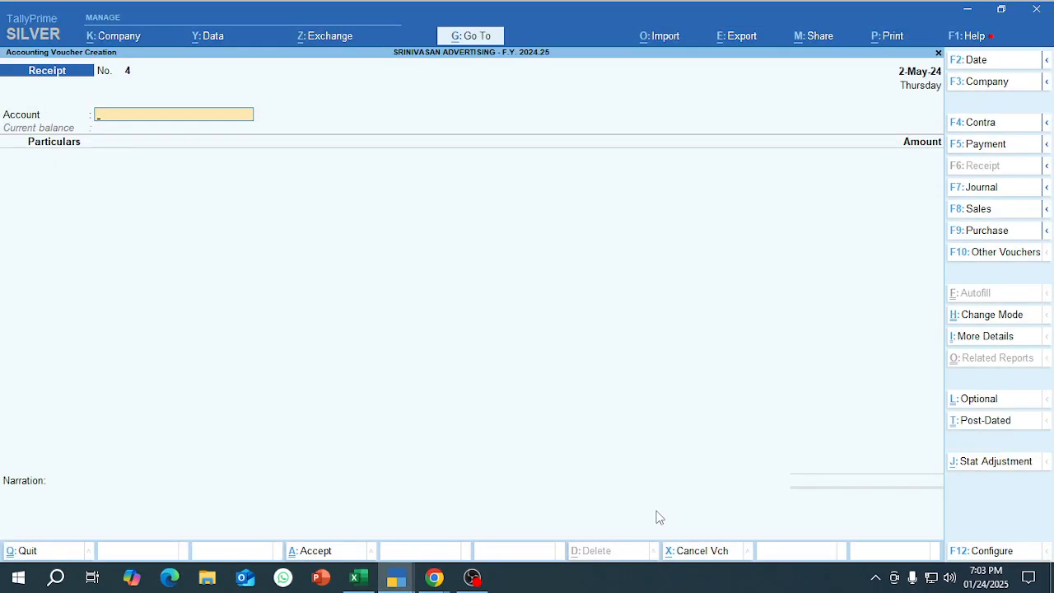
Fill the receipt with INDIAN BANK OD as account and MIRUDHU & CO for 4,69,170, adjusted by Agst Ref.
{"action": "type", "text": "ind"}
{"action": "key", "text": "Return"}
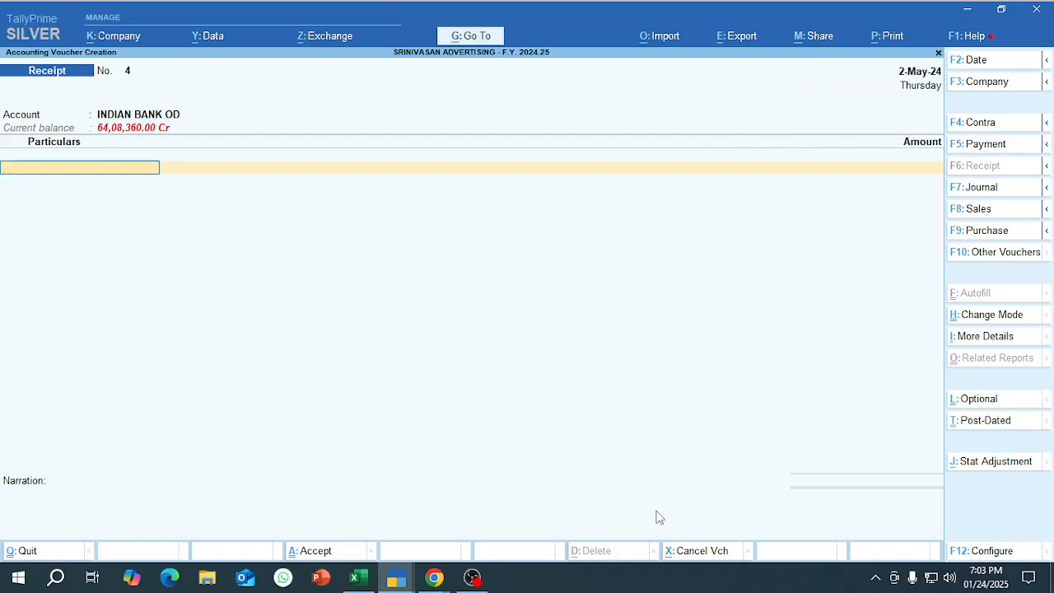
{"action": "type", "text": "mi"}
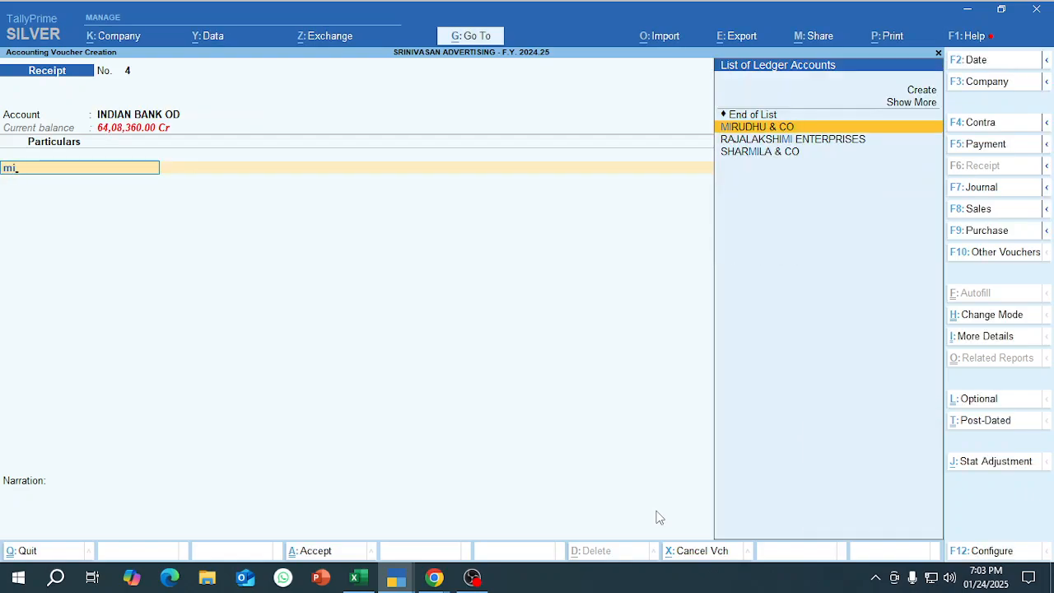
{"action": "key", "text": "Return"}
{"action": "key", "text": "alt+Tab"}
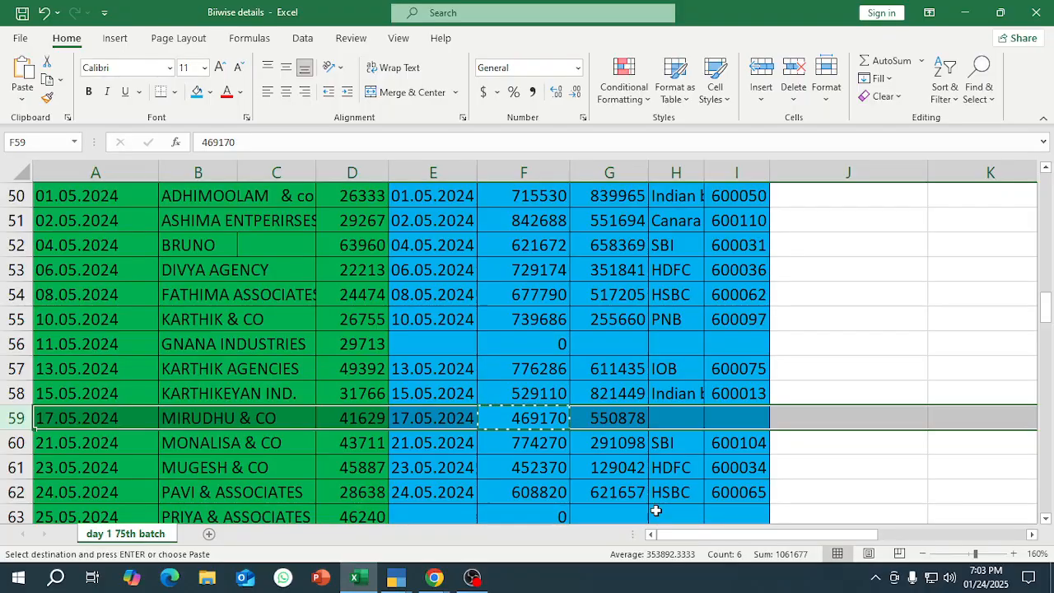
{"action": "key", "text": "alt+Tab"}
{"action": "type", "text": "4,69,1"}
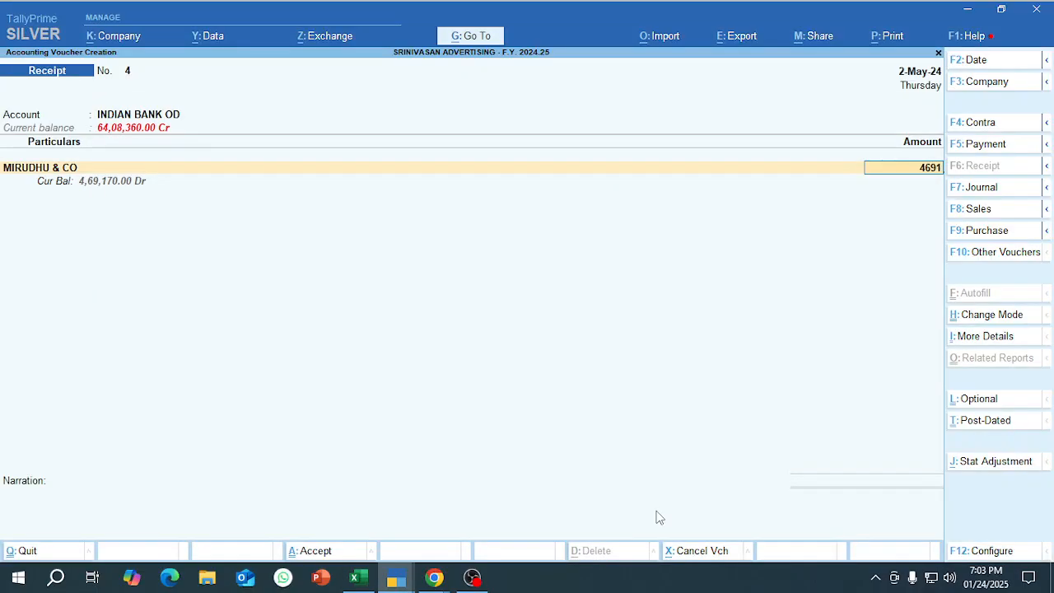
{"action": "type", "text": "70"}
{"action": "key", "text": "Return"}
Allocate 1,40,751 to bill 61, 1,87,668 to bill 95 and the remaining 1,40,751 as On Account.
{"action": "key", "text": "Return"}
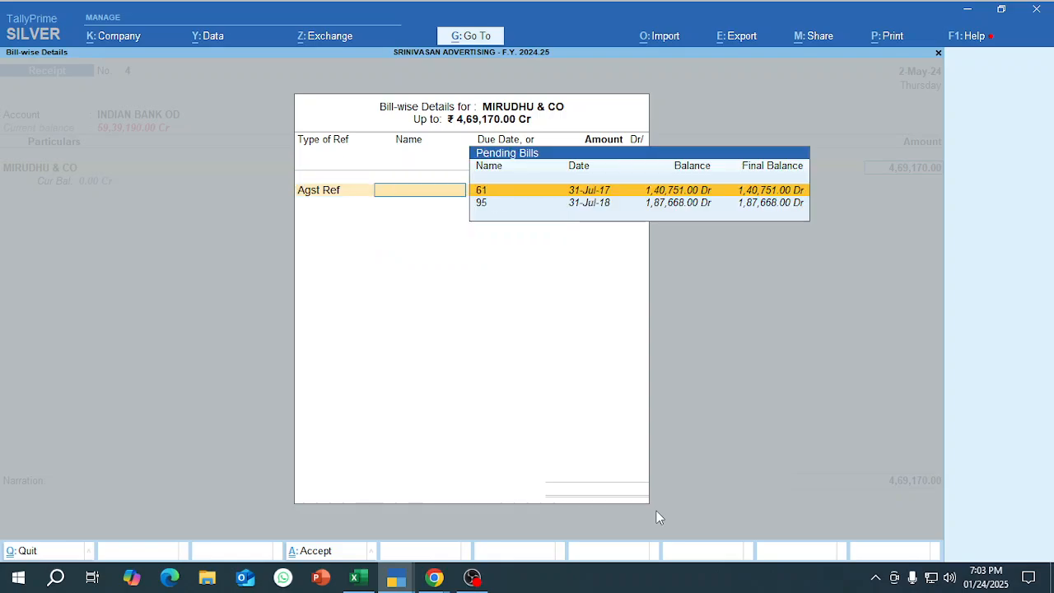
{"action": "key", "text": "Return"}
{"action": "key", "text": "Return"}
{"action": "key", "text": "Return"}
{"action": "key", "text": "Return"}
{"action": "key", "text": "Return"}
{"action": "key", "text": "Return"}
{"action": "key", "text": "Return"}
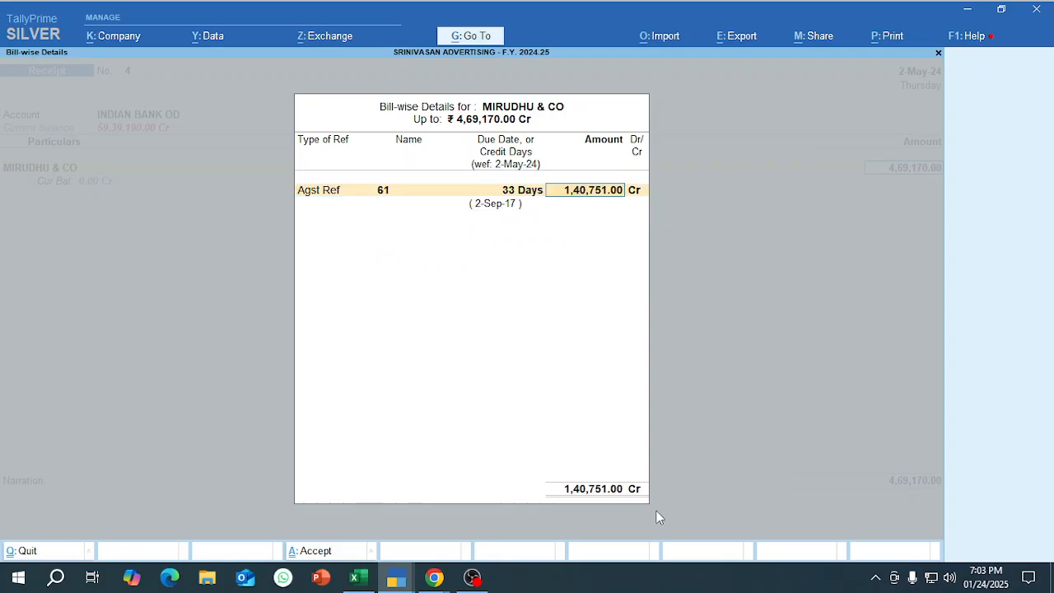
{"action": "key", "text": "Down"}
{"action": "key", "text": "Down"}
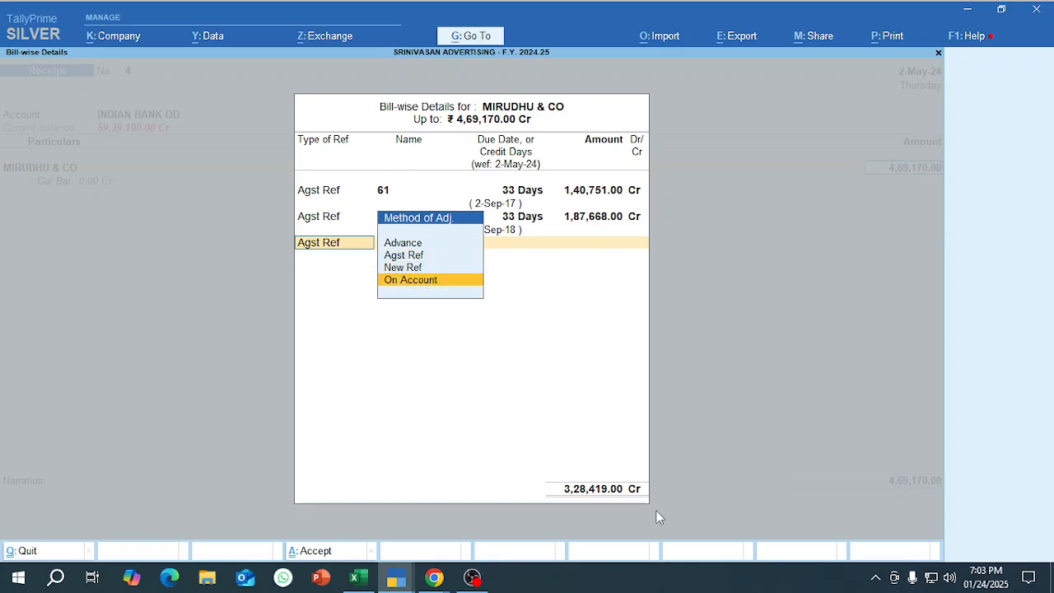
{"action": "key", "text": "Return"}
Proceed to the Cheque/DD bank allocation for INDIAN BANK OD and copy MIRUDHU & CO's cheque number from the Excel checklist.
{"action": "key", "text": "Return"}
{"action": "key", "text": "Return"}
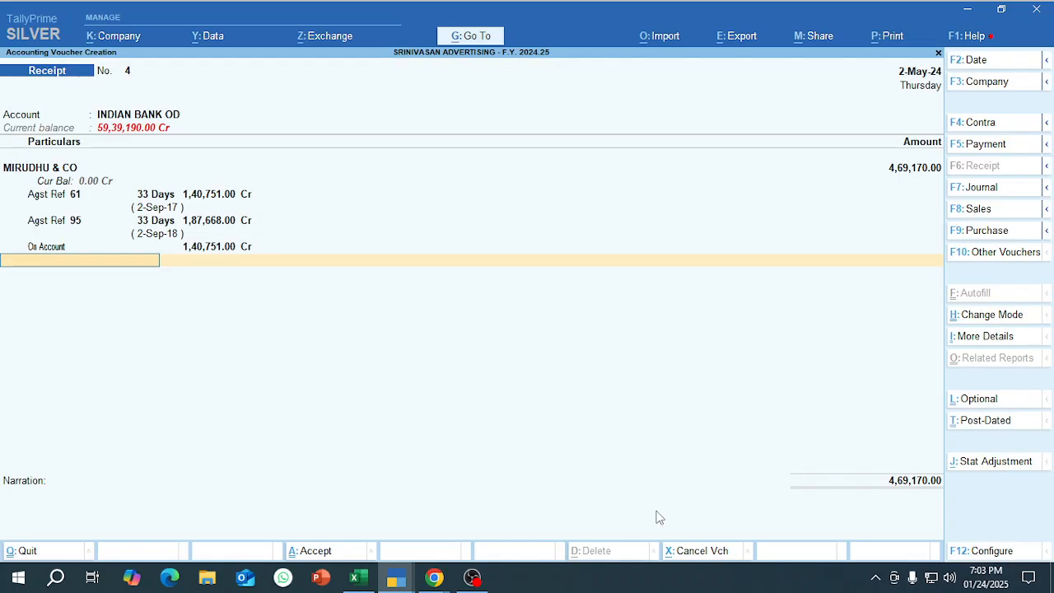
{"action": "key", "text": "Return"}
{"action": "key", "text": "Return"}
{"action": "key", "text": "Return"}
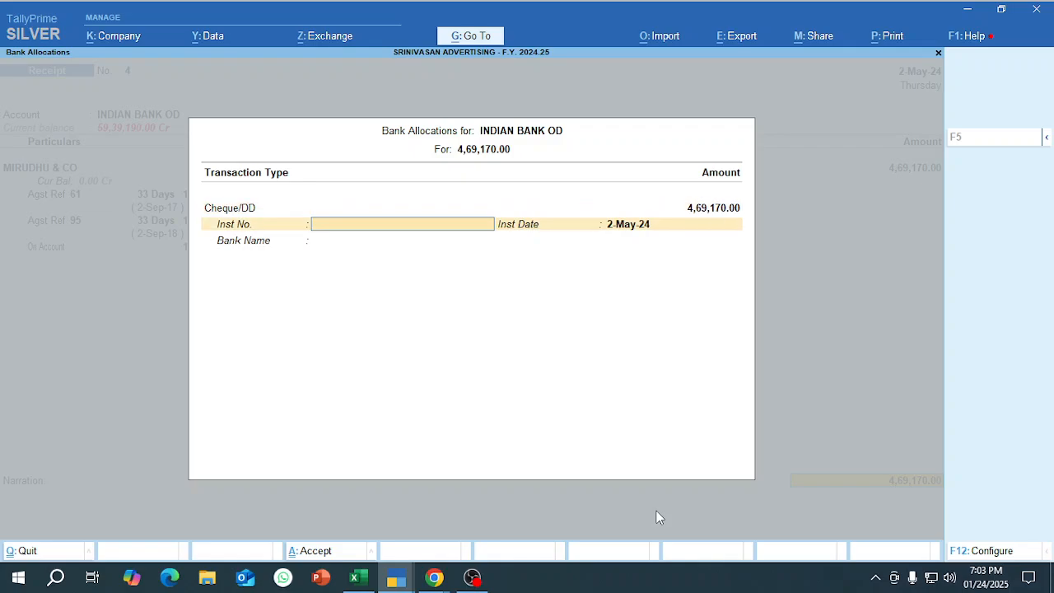
{"action": "key", "text": "alt+Tab"}
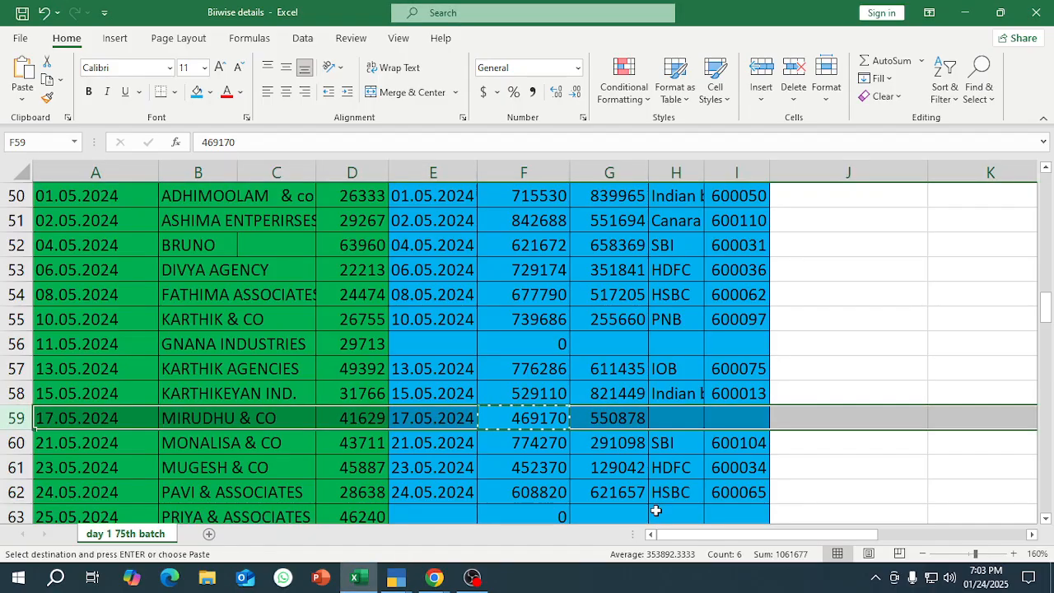
{"action": "key", "text": "Right"}
{"action": "key", "text": "ctrl+c"}
{"action": "key", "text": "alt+Tab"}
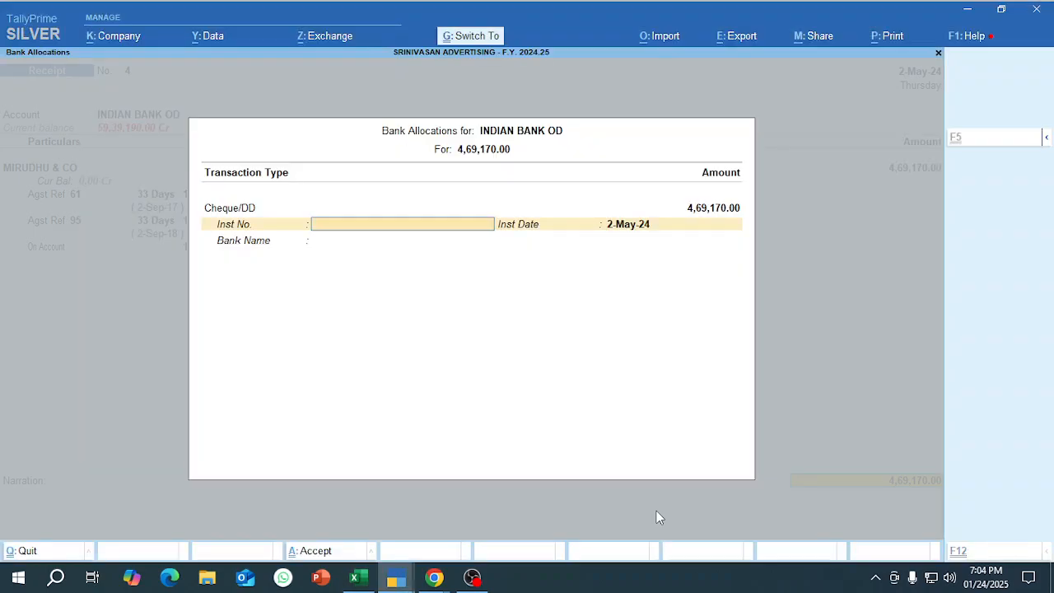
Paste the cheque number as instrument number, accept the bank allocation dated 2-May-24 and save the MIRUDHU & CO receipt voucher.
{"action": "key", "text": "ctrl+alt+v"}
{"action": "key", "text": "Return"}
{"action": "key", "text": "Return"}
{"action": "key", "text": "Return"}
{"action": "key", "text": "Return"}
{"action": "key", "text": "Return"}
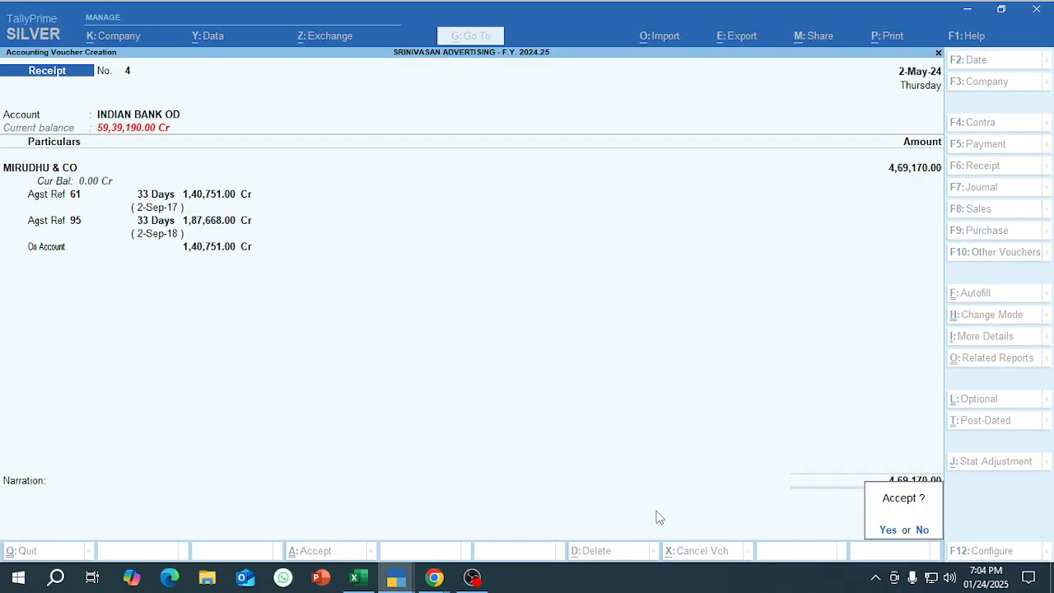
{"action": "key", "text": "Return"}
{"action": "key", "text": "alt+Tab"}
{"action": "key", "text": "alt+Tab"}
{"action": "key", "text": "alt+Tab"}
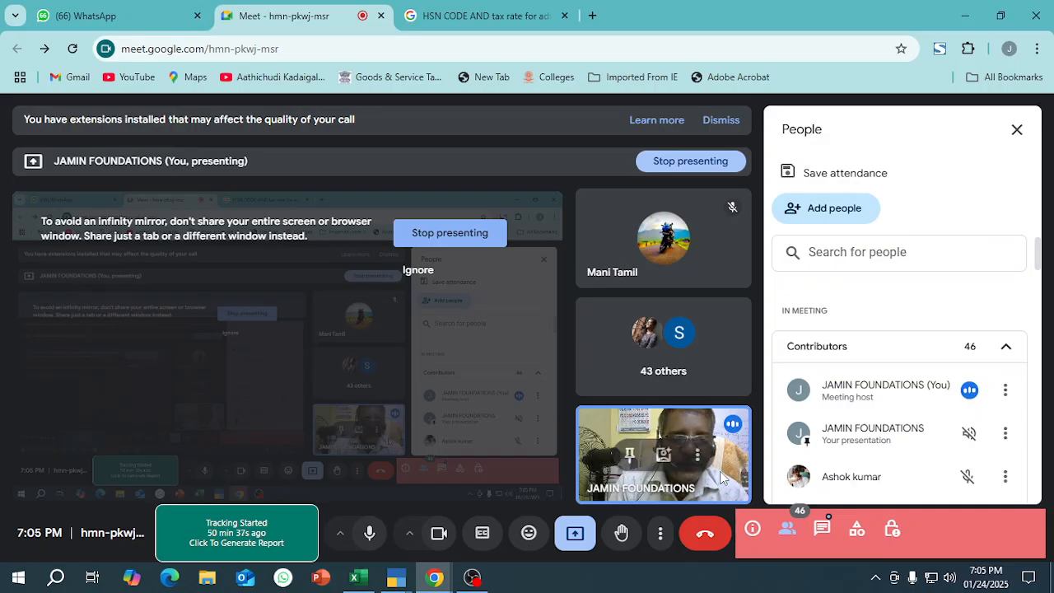
Return to TallyPrime, date the new receipt voucher 1-May-24 and choose INDIAN BANK OD as its account.
{"action": "key", "text": "alt+Tab"}
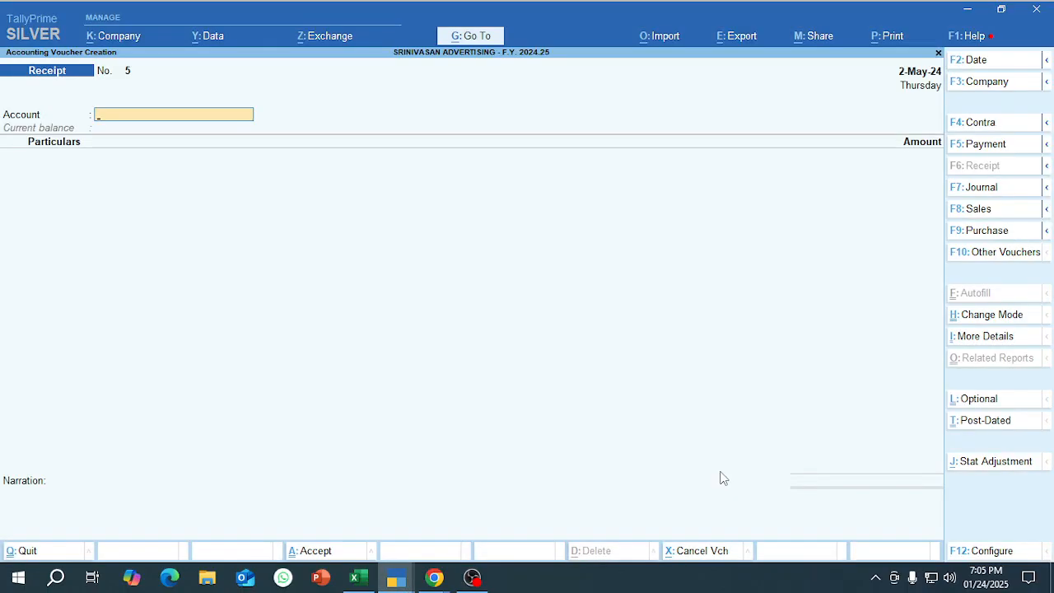
{"action": "key", "text": "F2"}
{"action": "type", "text": "1-5"}
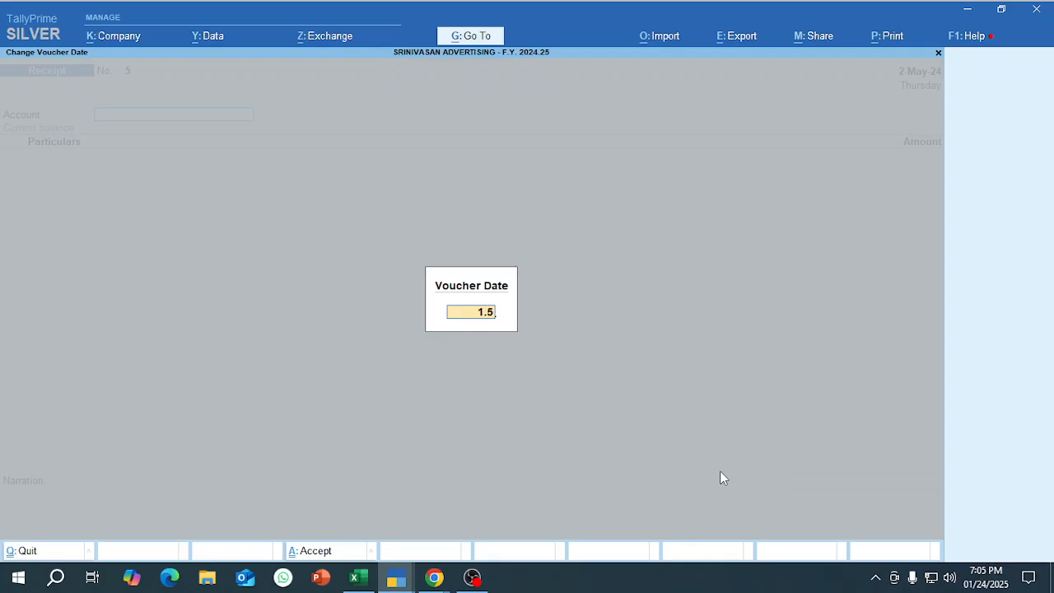
{"action": "key", "text": "Return"}
{"action": "type", "text": "ind"}
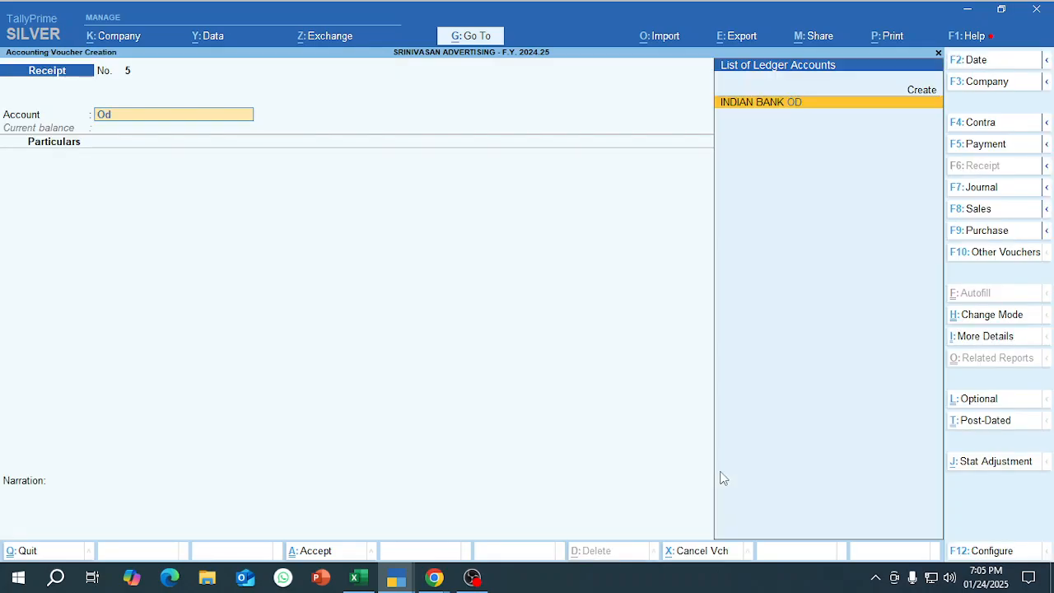
{"action": "key", "text": "Return"}
Create a ledger in the new customer's name under Sundry Debtors with bill-by-bill balances and a 15-day default credit period.
{"action": "key", "text": "alt+c"}
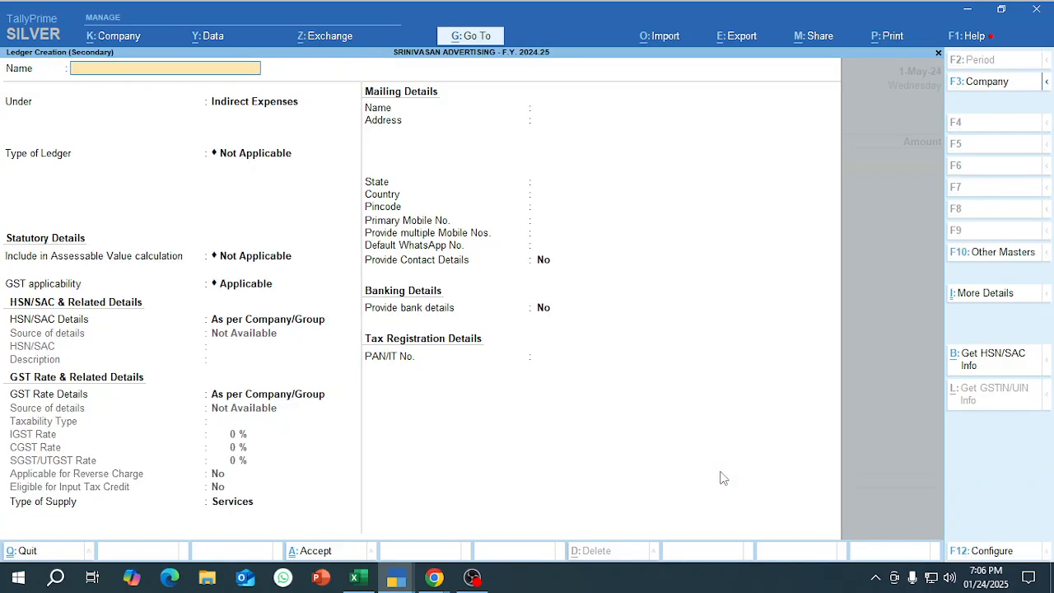
{"action": "key", "text": "Escape"}
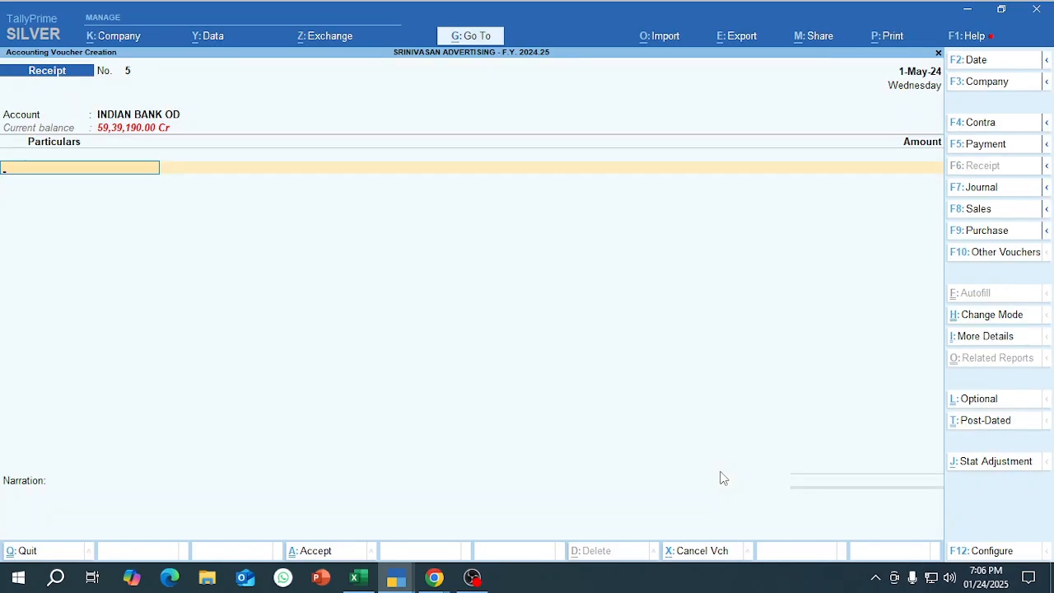
{"action": "key", "text": "alt+c"}
{"action": "type", "text": "Kuppusamy"}
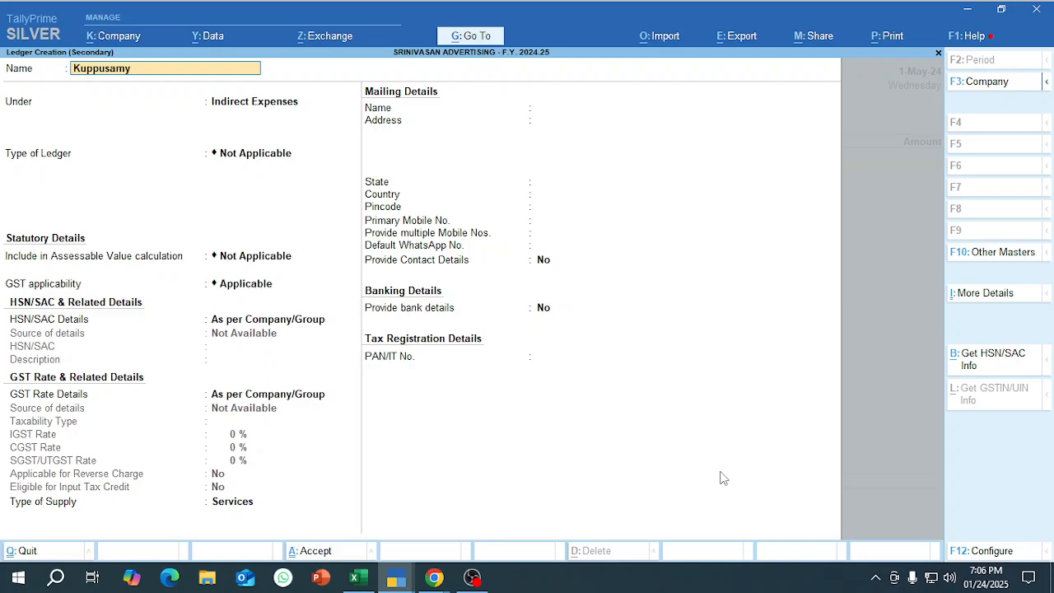
{"action": "key", "text": "Return"}
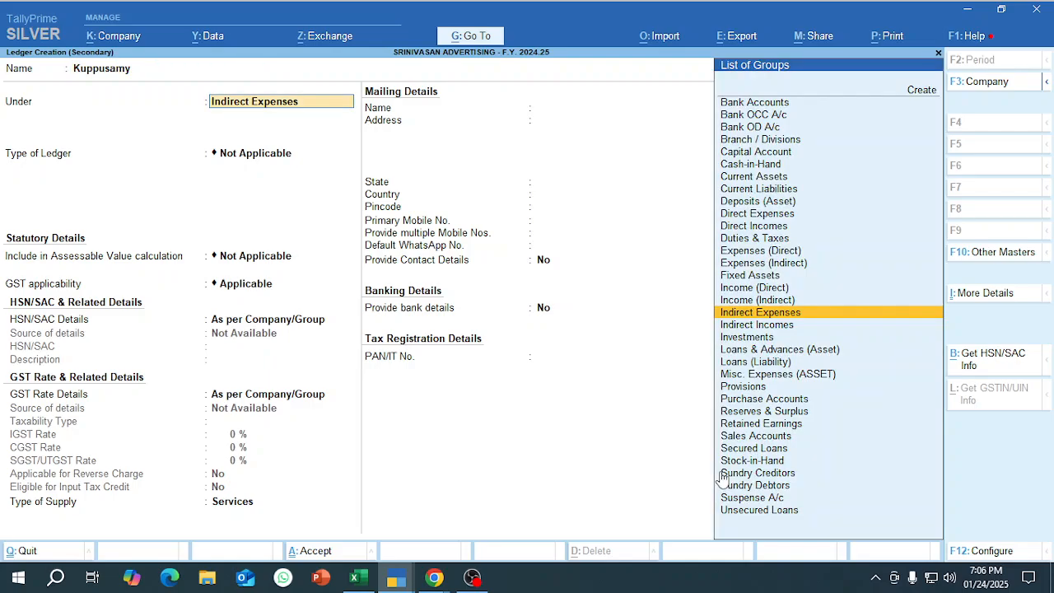
{"action": "type", "text": "Sund"}
{"action": "key", "text": "Down"}
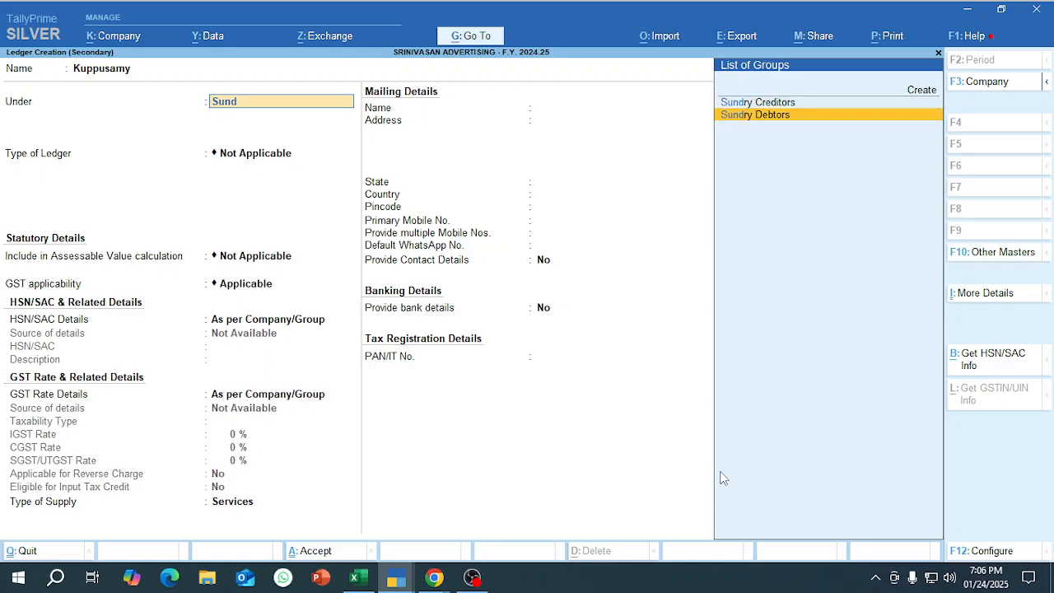
{"action": "key", "text": "Return"}
{"action": "key", "text": "Return"}
{"action": "type", "text": "15"}
{"action": "key", "text": "Return"}
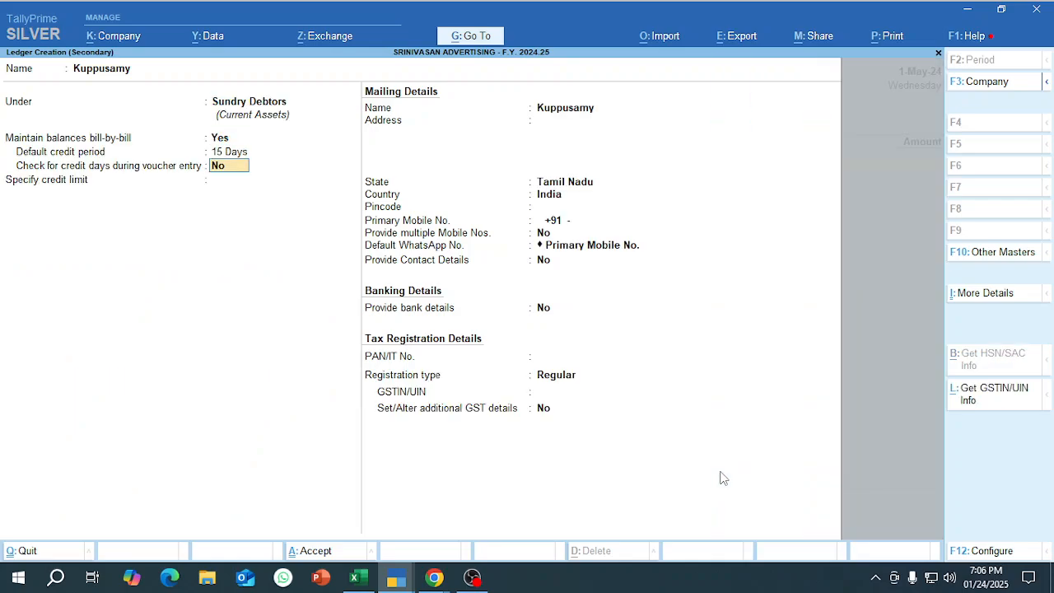
{"action": "key", "text": "ctrl+a"}
Enter 1,00,000 as the amount received from the newly created customer in the receipt voucher.
{"action": "type", "text": "1"}
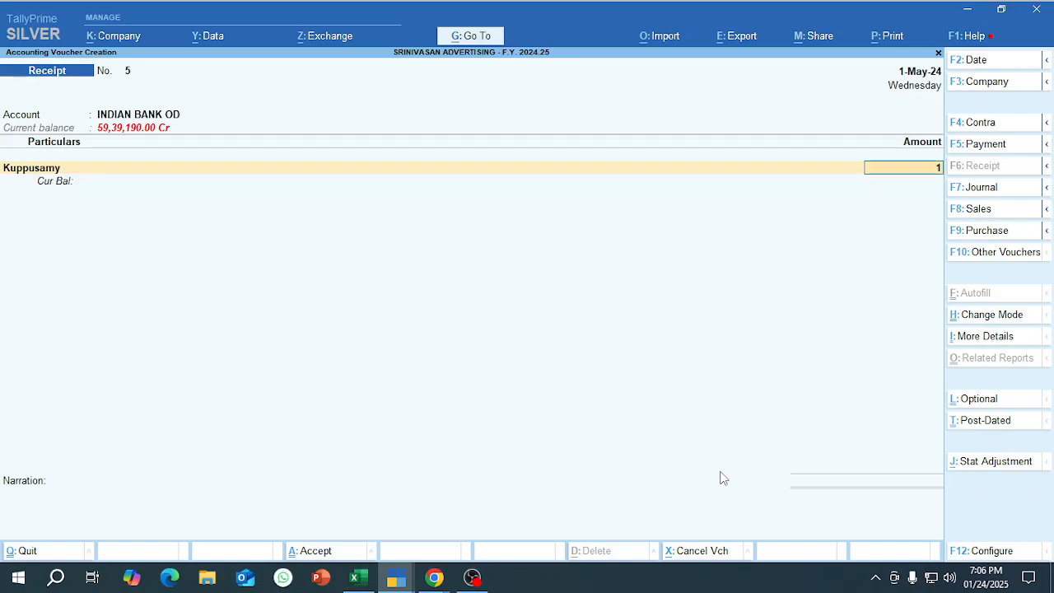
{"action": "type", "text": ",00,000"}
{"action": "key", "text": "Return"}
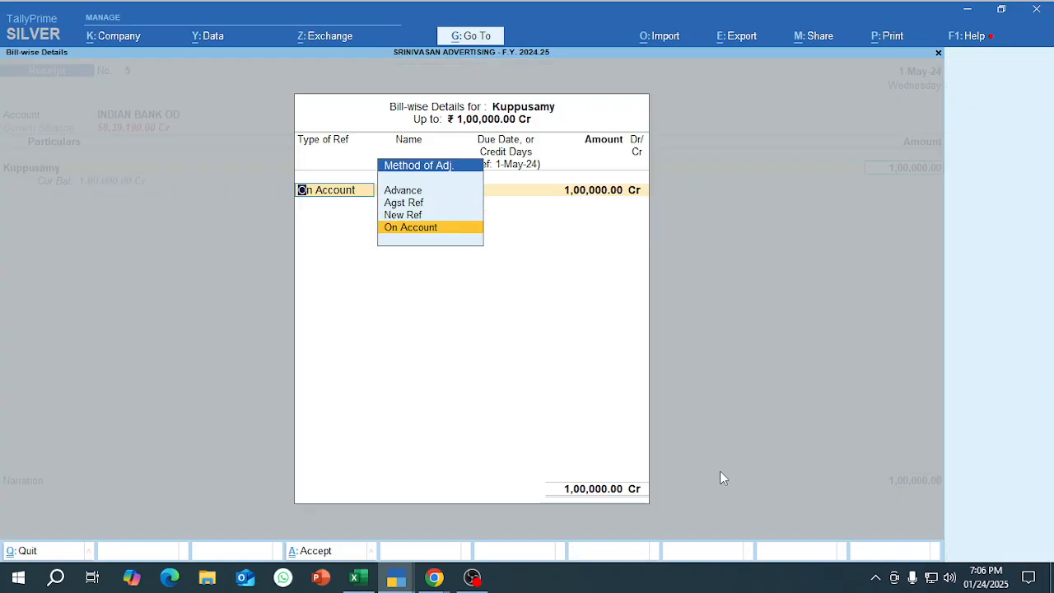
Classify the 1,00,000 receipt as an Advance with reference name "Adv. 1" and a 15-day credit period.
{"action": "key", "text": "Up"}
{"action": "key", "text": "Up"}
{"action": "key", "text": "Up"}
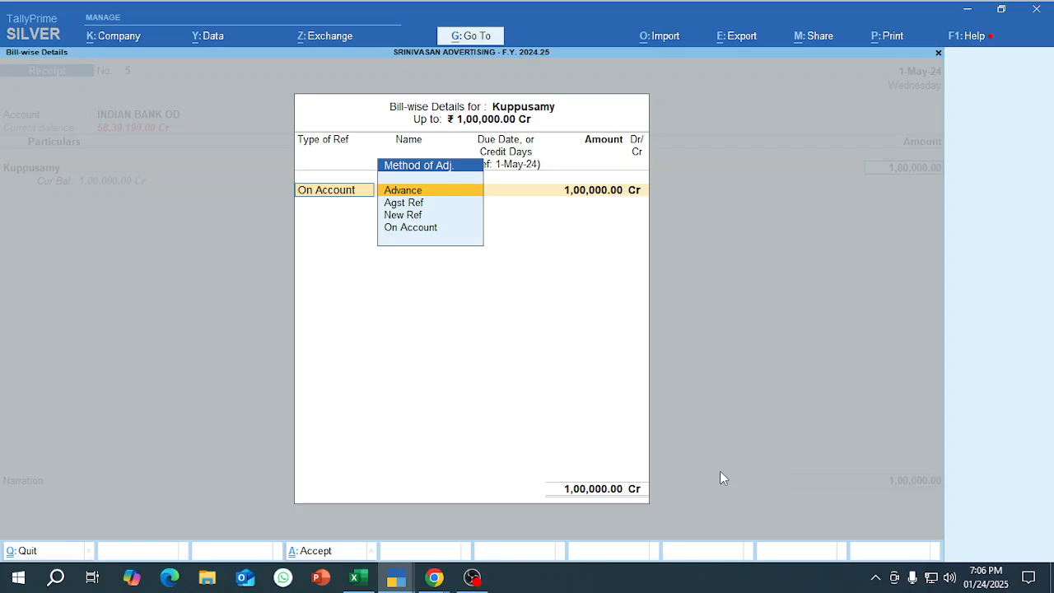
{"action": "key", "text": "Return"}
{"action": "key", "text": "Return"}
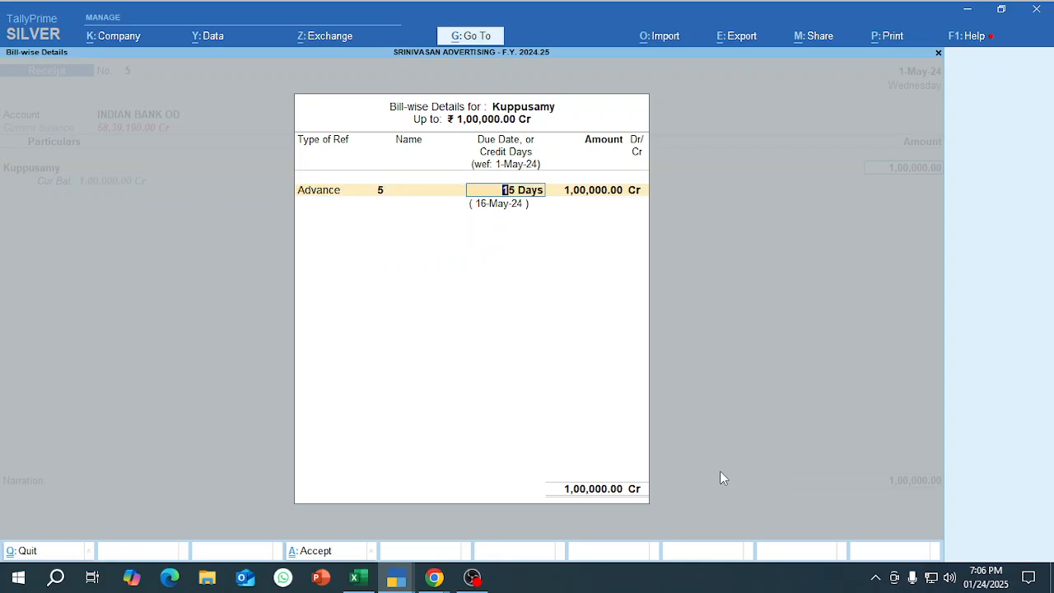
{"action": "key", "text": "BackSpace"}
{"action": "type", "text": "Ad"}
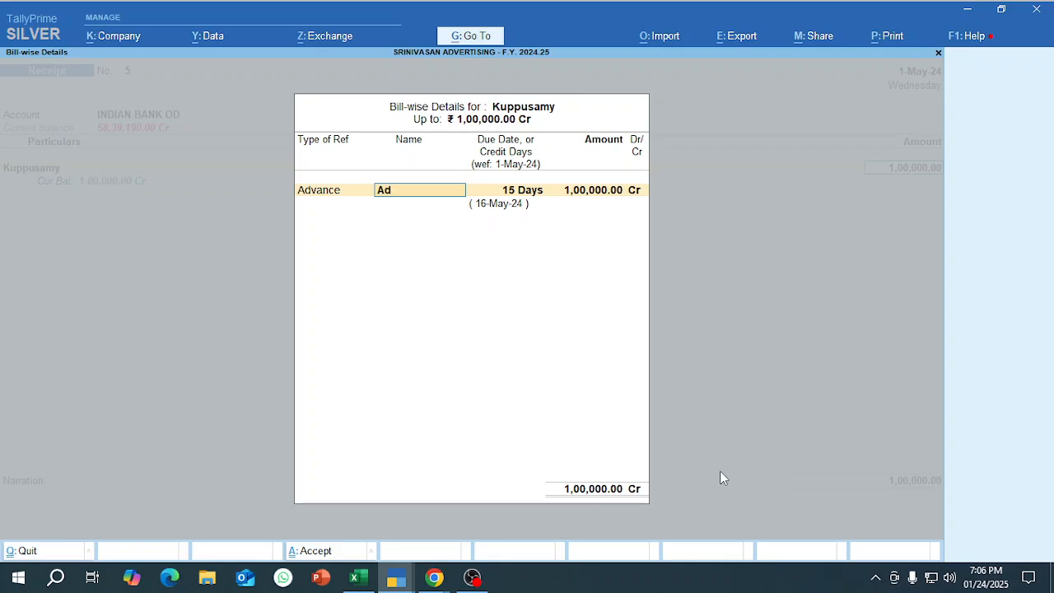
{"action": "type", "text": "v. 1"}
{"action": "key", "text": "Return"}
{"action": "key", "text": "Return"}
{"action": "key", "text": "Return"}
Accept the Cheque/DD allocation dated 1-May-24 without an instrument number and save the advance receipt voucher.
{"action": "key", "text": "Return"}
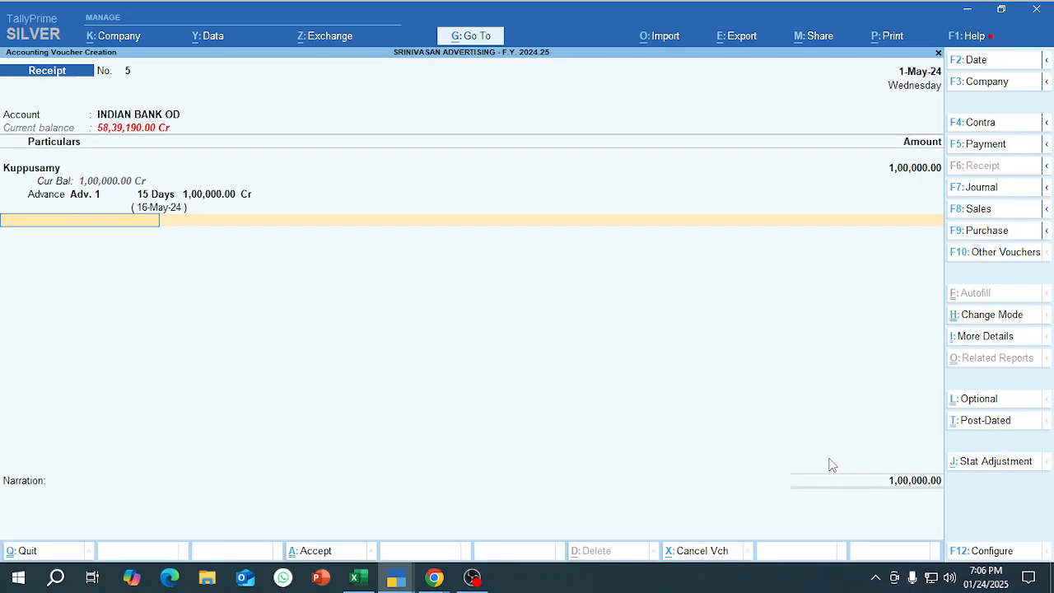
{"action": "key", "text": "Return"}
{"action": "key", "text": "Return"}
{"action": "key", "text": "Return"}
{"action": "key", "text": "Return"}
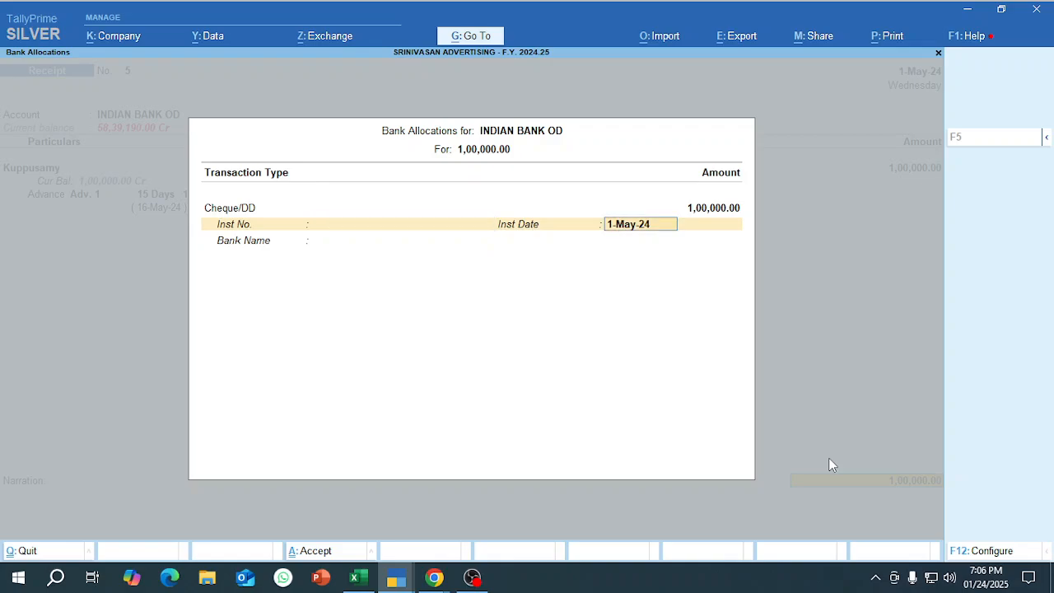
{"action": "key", "text": "Return"}
{"action": "key", "text": "Return"}
{"action": "key", "text": "Return"}
{"action": "key", "text": "Return"}
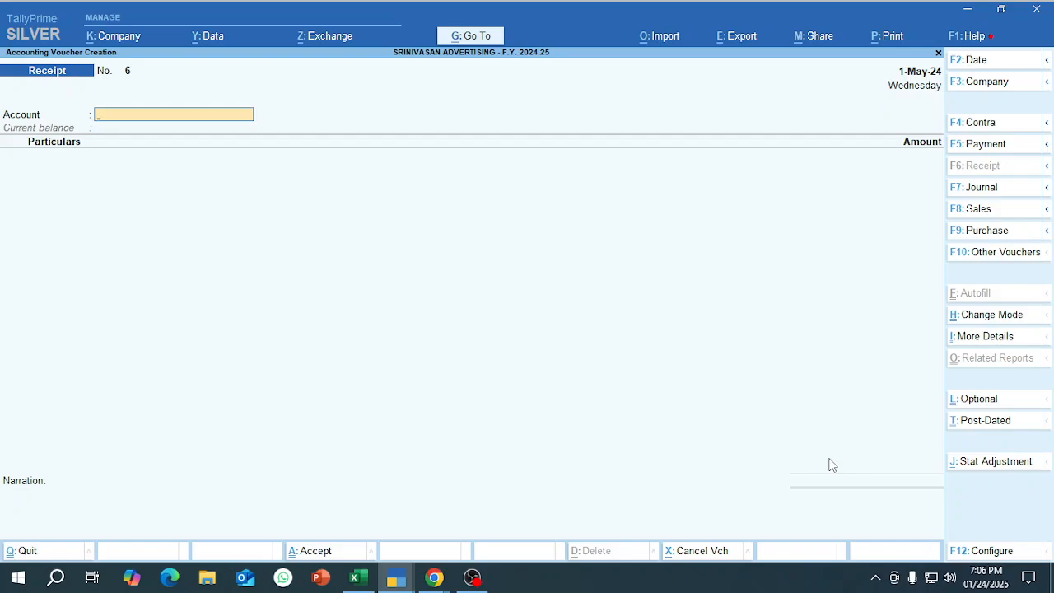
Set the voucher date to 10-May-24 and switch the entry to a Sales voucher.
{"action": "key", "text": "F2"}
{"action": "type", "text": "10"}
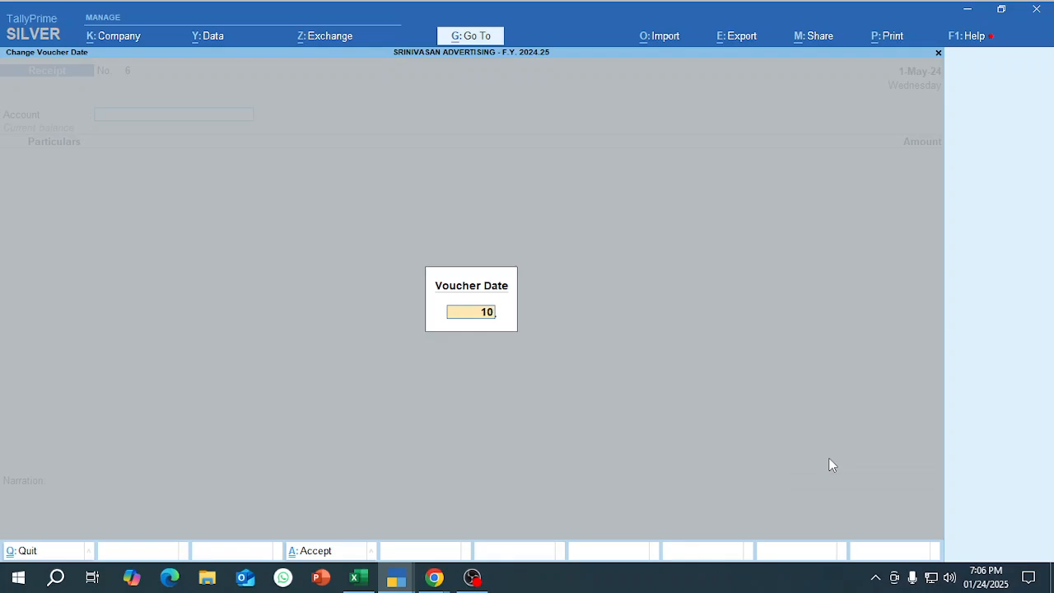
{"action": "type", "text": "-5"}
{"action": "key", "text": "Return"}
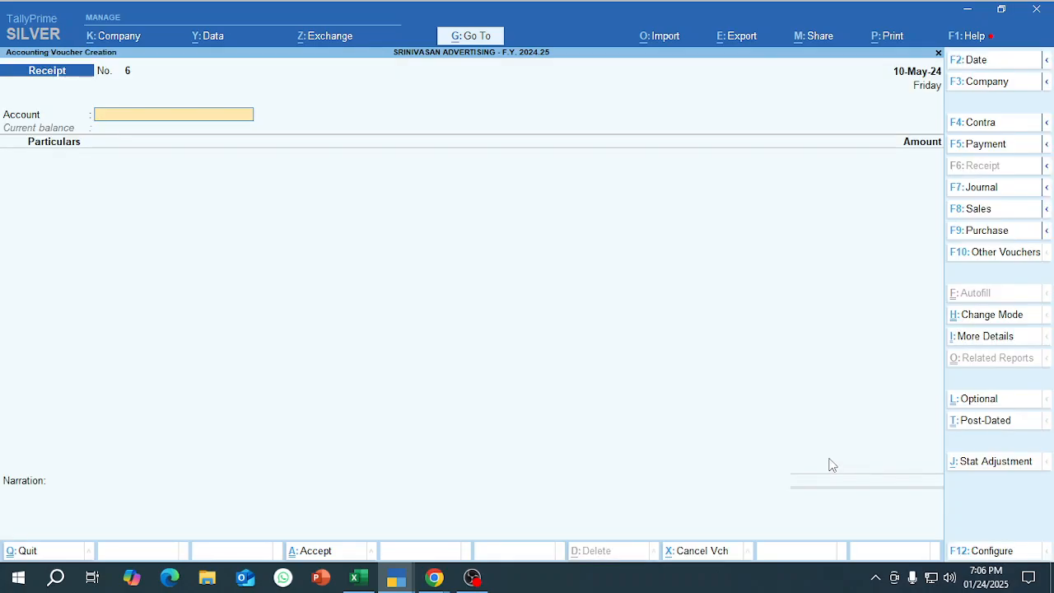
{"action": "left_click", "coordinate": [978, 209]}
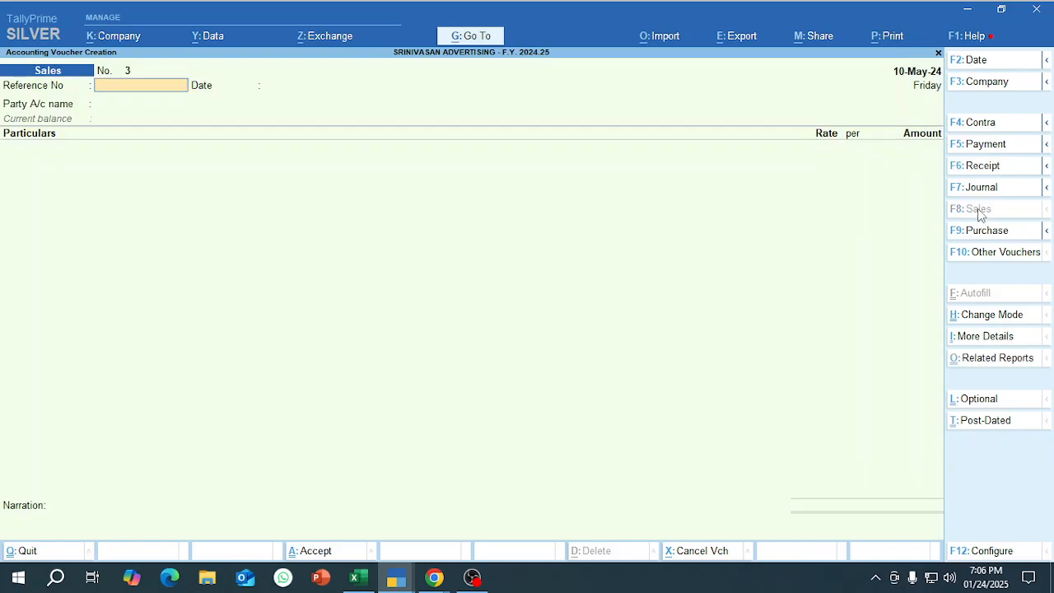
Give the sales voucher reference number 3 and choose the newly created customer as the party account.
{"action": "type", "text": "3"}
{"action": "key", "text": "Return"}
{"action": "key", "text": "Return"}
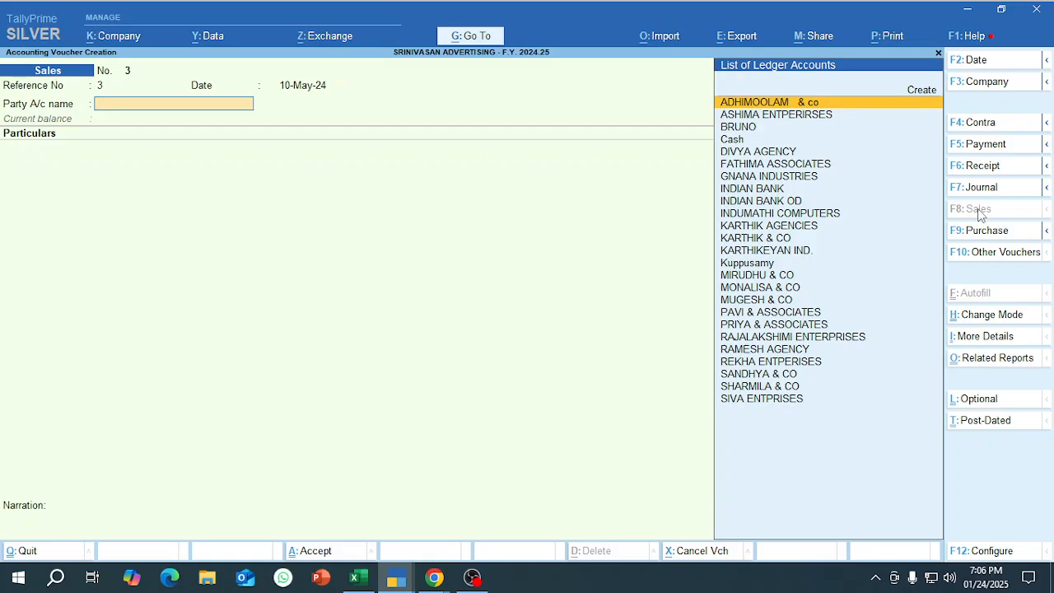
{"action": "type", "text": "mu"}
{"action": "key", "text": "BackSpace"}
{"action": "key", "text": "BackSpace"}
{"action": "type", "text": "kup"}
Add ADVERTISING SERVICES to the sales voucher with an amount of 2,00,000.
{"action": "key", "text": "Return"}
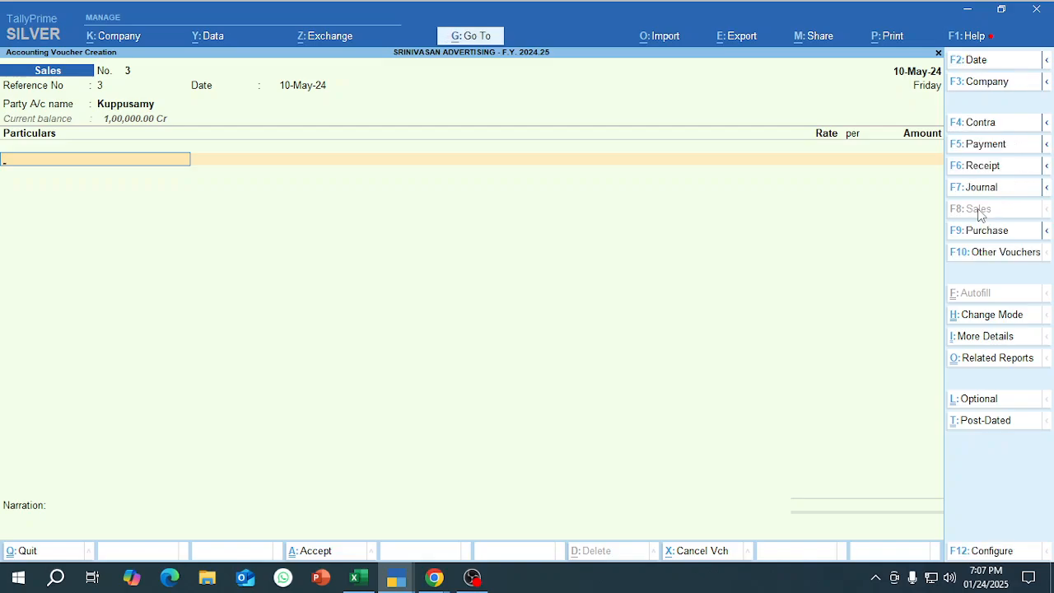
{"action": "type", "text": "ad"}
{"action": "key", "text": "Return"}
{"action": "type", "text": "200000"}
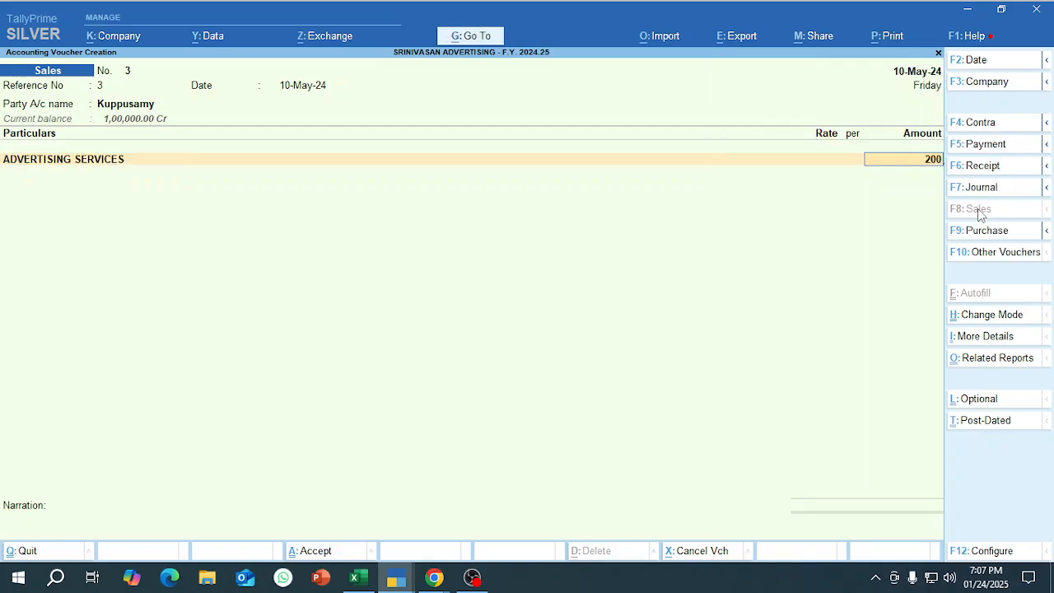
Add OUTPUT CGST and OUTPUT SGST at 18,000 each plus a blank ROUND OFF line, and proceed to the bill-wise details.
{"action": "key", "text": "Return"}
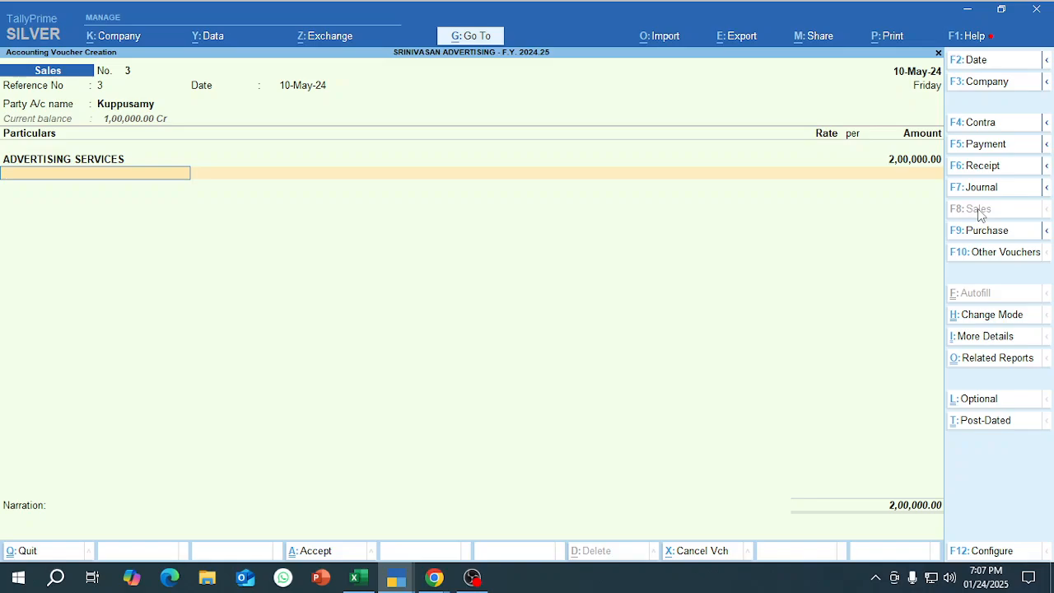
{"action": "type", "text": "out"}
{"action": "key", "text": "Return"}
{"action": "key", "text": "Return"}
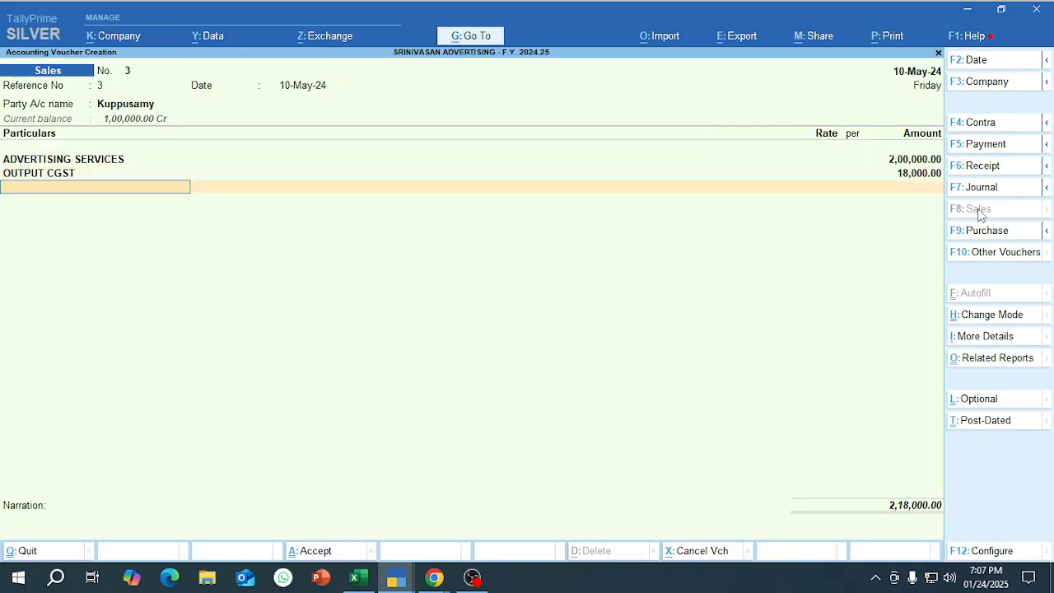
{"action": "type", "text": "out"}
{"action": "key", "text": "Down"}
{"action": "key", "text": "Return"}
{"action": "key", "text": "Return"}
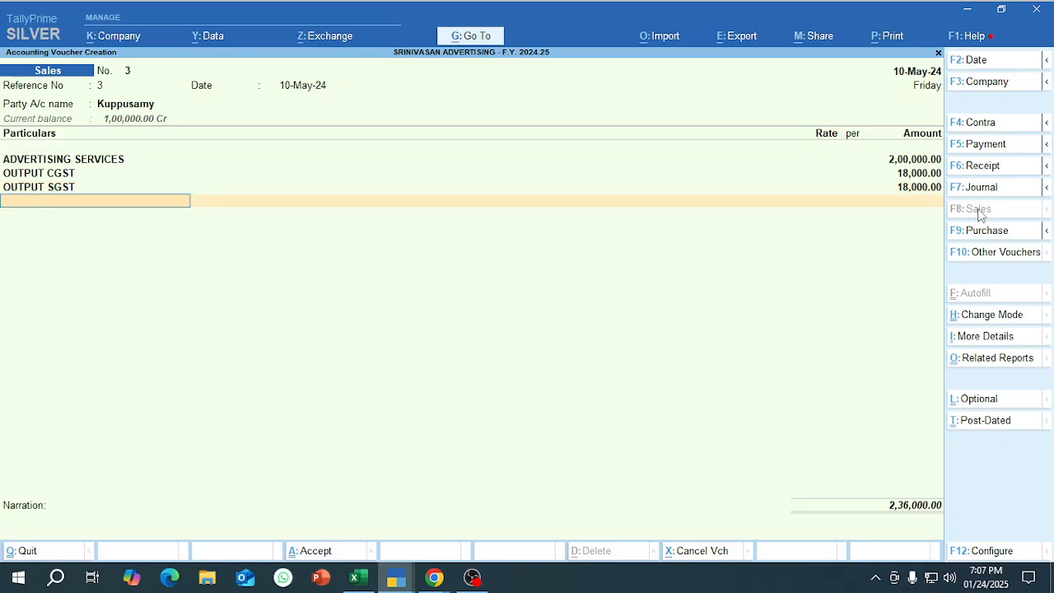
{"action": "type", "text": "Rou"}
{"action": "key", "text": "Return"}
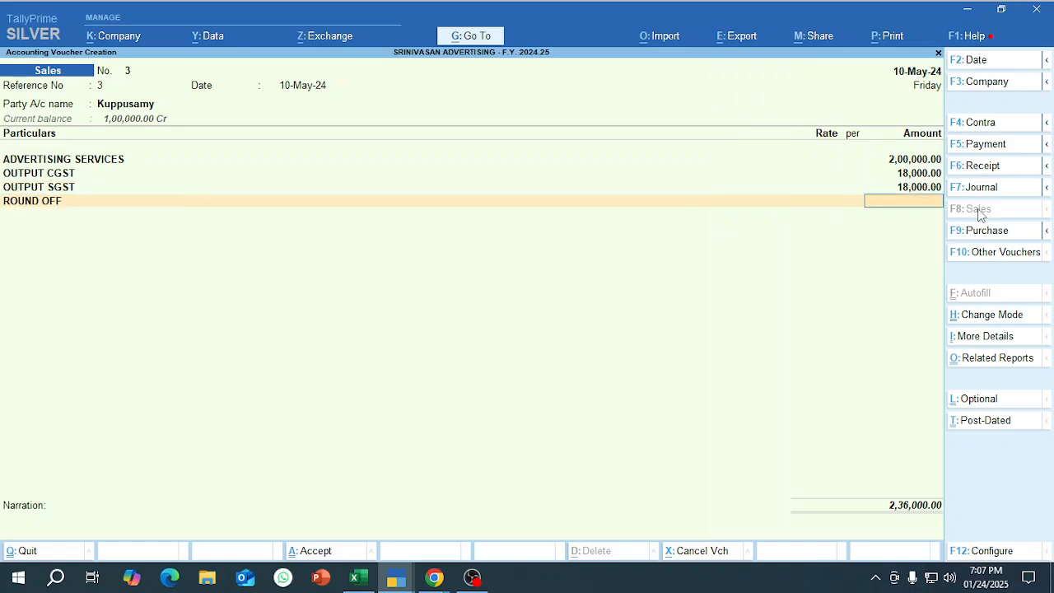
{"action": "key", "text": "Return"}
{"action": "key", "text": "Return"}
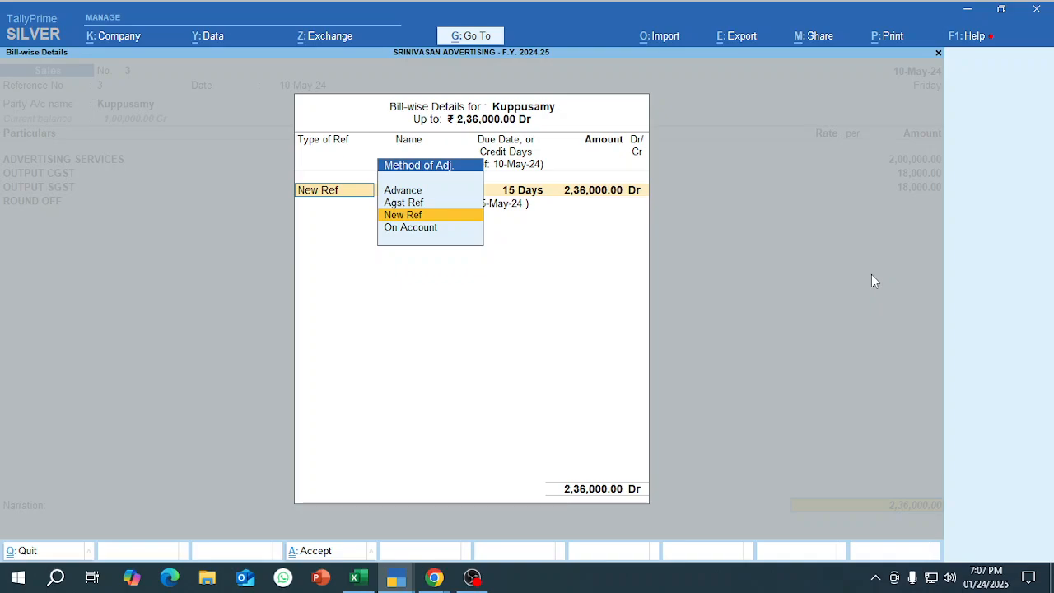
Allocate 1,00,000 of the sale as Agst Ref to the pending advance "Adv. 1".
{"action": "key", "text": "Up"}
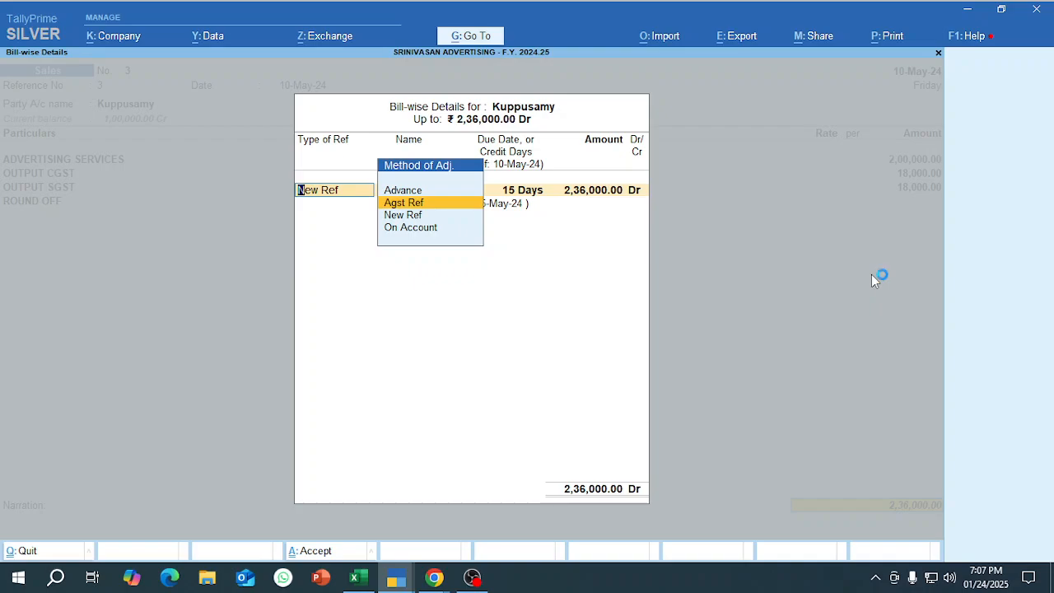
{"action": "key", "text": "Return"}
{"action": "key", "text": "Down"}
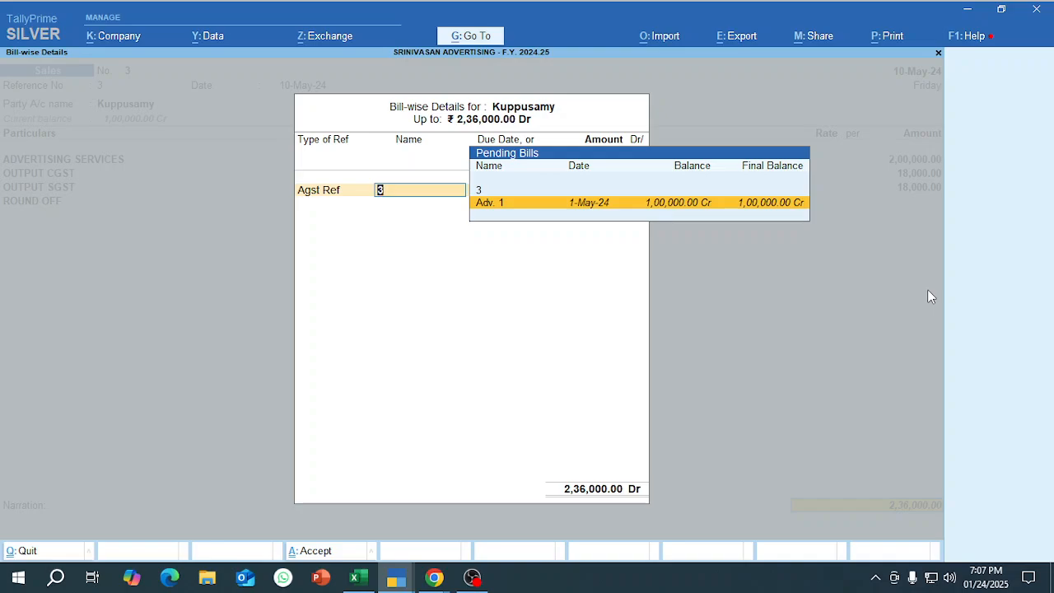
{"action": "key", "text": "Return"}
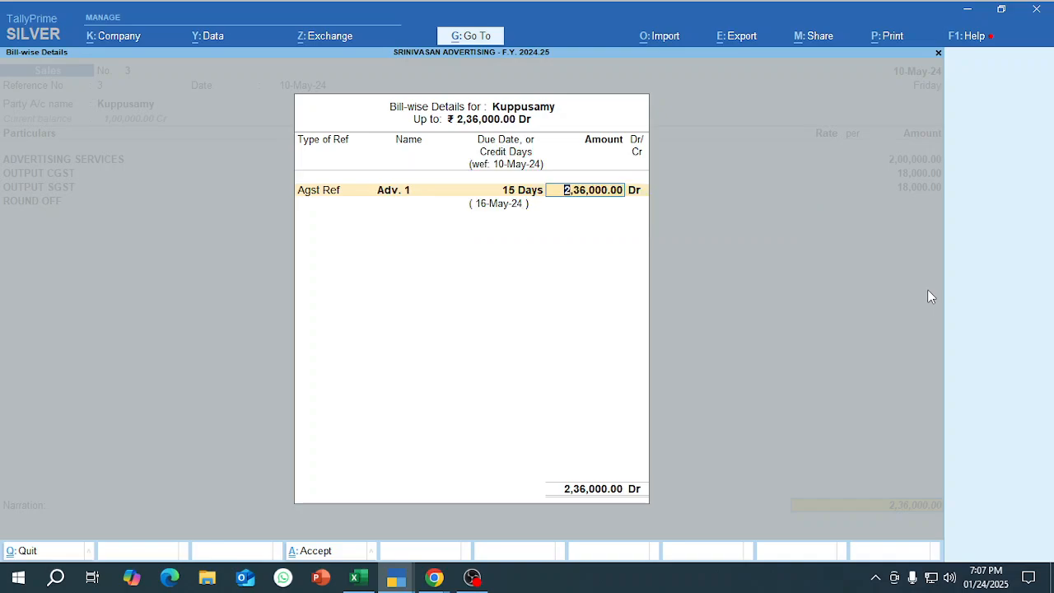
{"action": "type", "text": "1,00,00"}
{"action": "type", "text": "0"}
{"action": "key", "text": "Return"}
Book the remaining 1,36,000 as New Ref 3 with 15 days' credit and quit the sales voucher without saving.
{"action": "key", "text": "Return"}
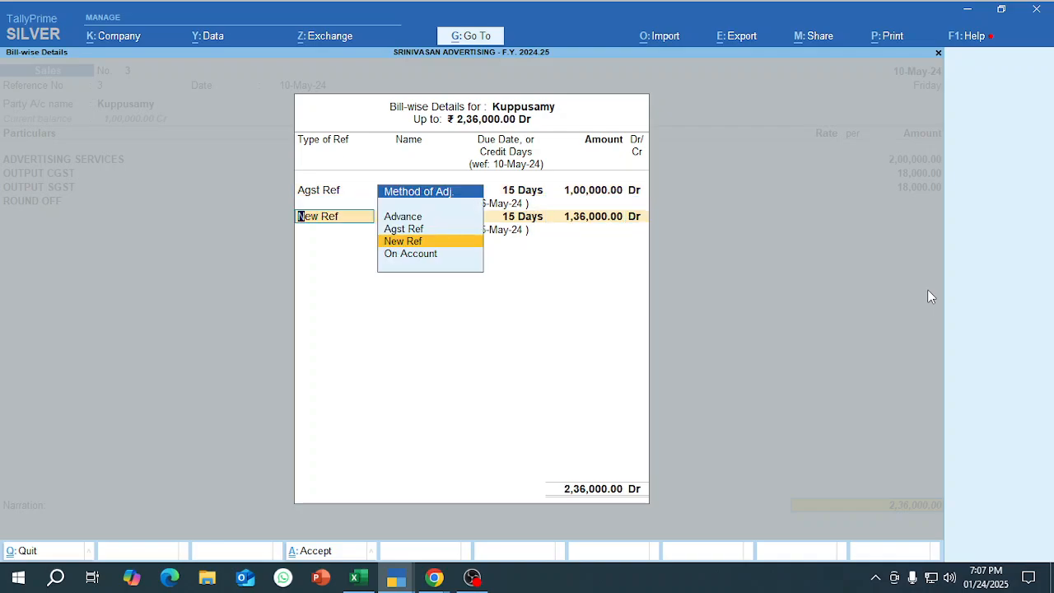
{"action": "key", "text": "Return"}
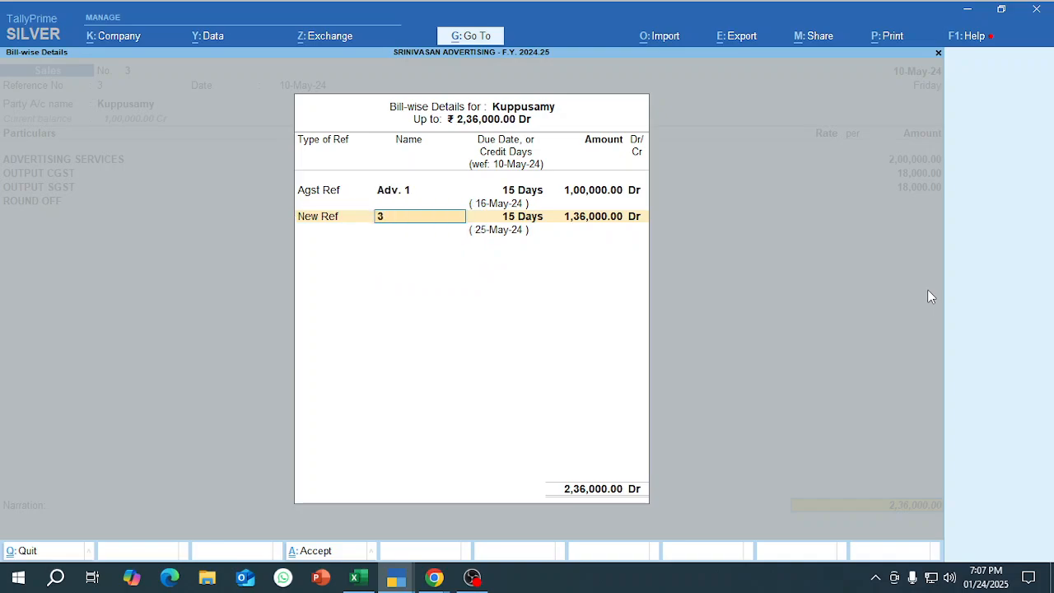
{"action": "key", "text": "Return"}
{"action": "key", "text": "Return"}
{"action": "key", "text": "Return"}
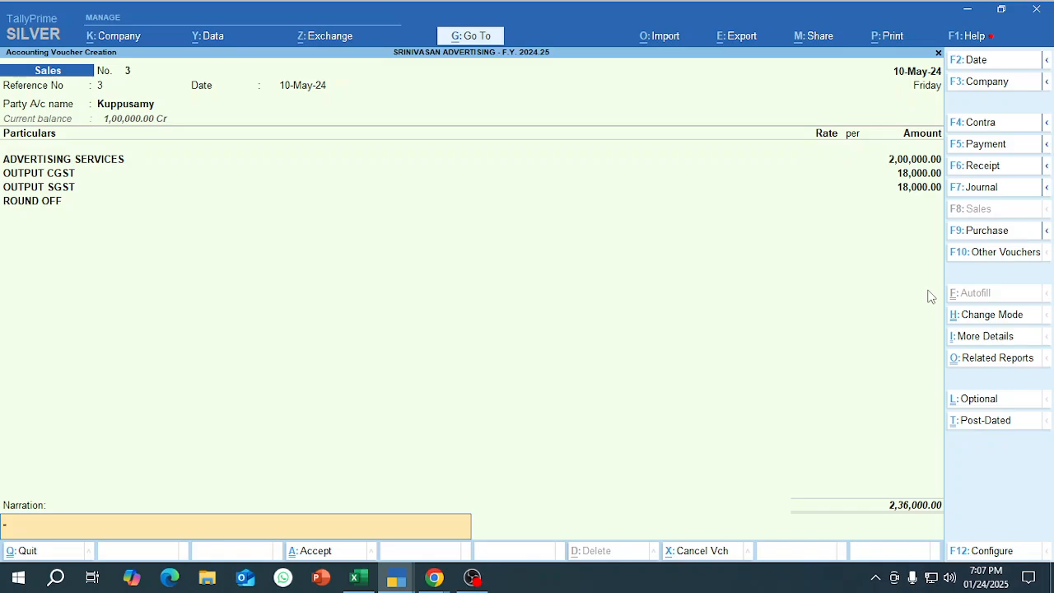
{"action": "key", "text": "ctrl+q"}
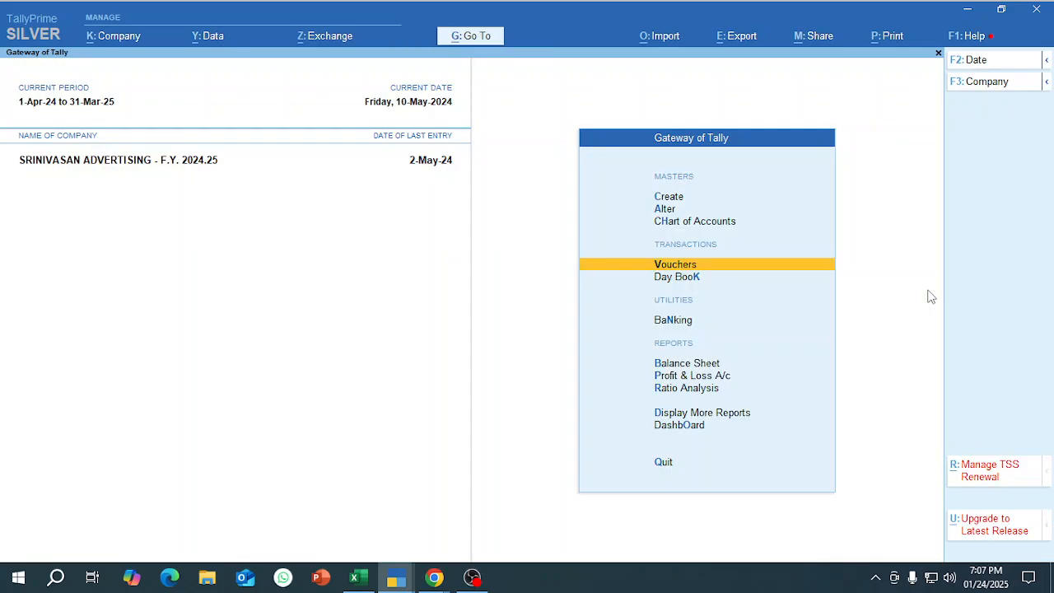
Reopen voucher entry and start the 10-May-24 sales voucher with reference number 3 and the newly created customer as party.
{"action": "key", "text": "Return"}
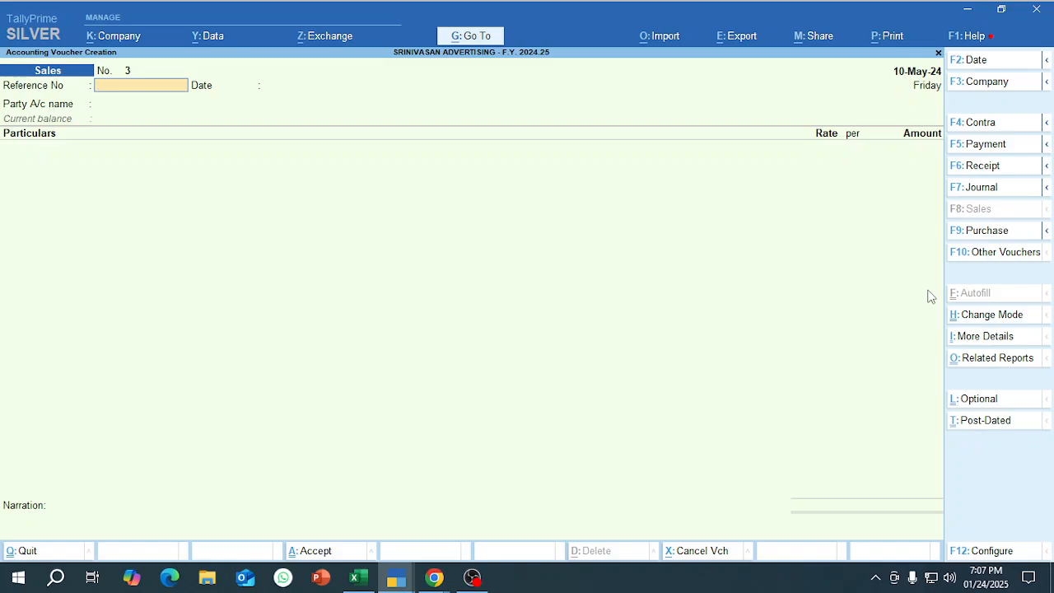
{"action": "key", "text": "Return"}
{"action": "key", "text": "Return"}
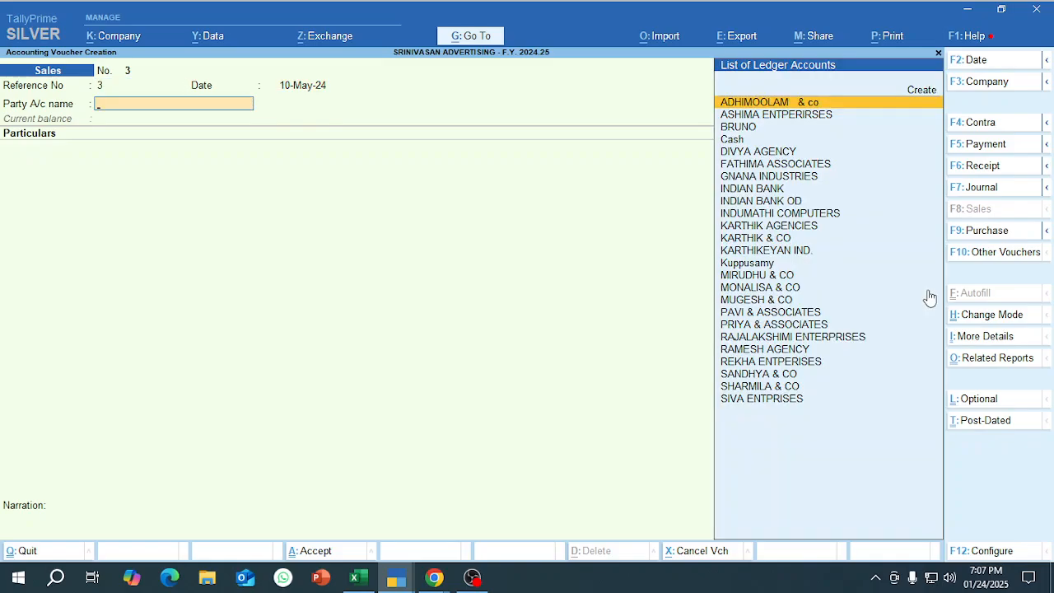
{"action": "type", "text": "Kup"}
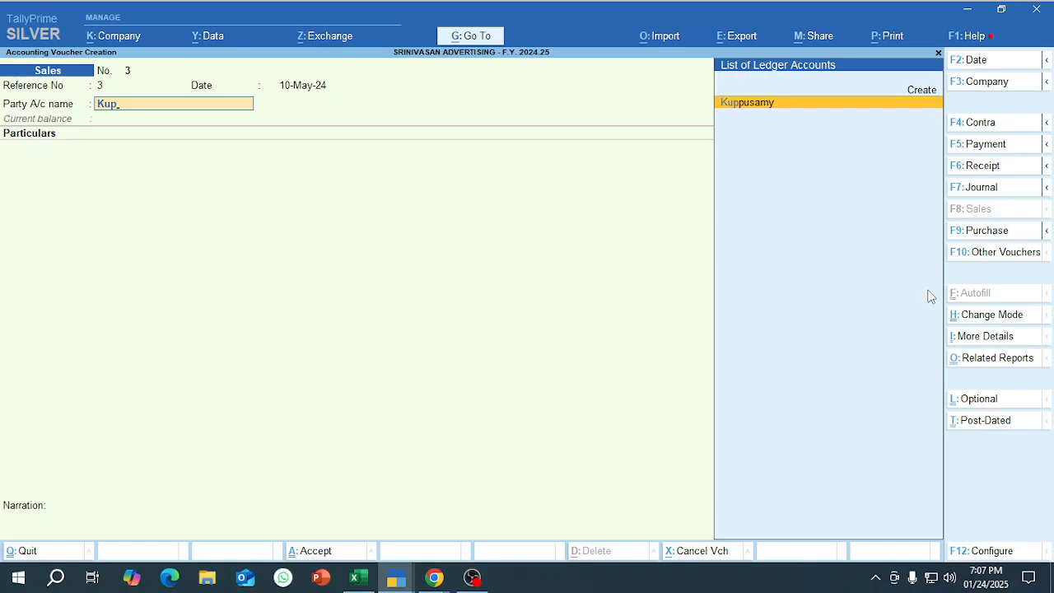
{"action": "key", "text": "Return"}
Enter ADVERTISING SERVICES at 2,00,000 as the sales line of the restarted voucher.
{"action": "type", "text": "ad"}
{"action": "key", "text": "Return"}
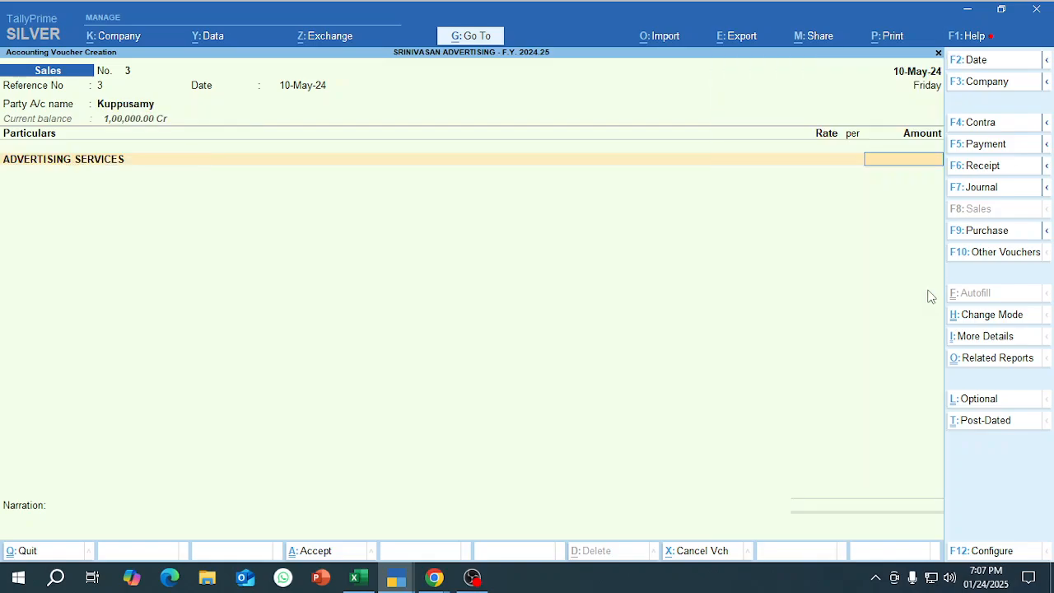
{"action": "type", "text": "200000"}
{"action": "key", "text": "Return"}
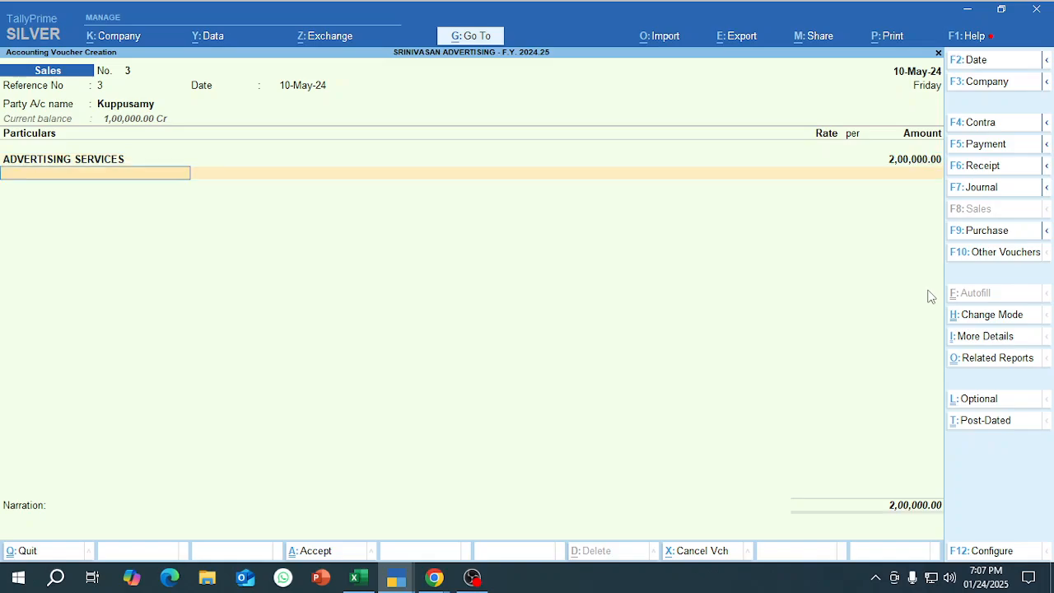
Add the OUTPUT CGST and OUTPUT SGST ledgers at 18,000 each to the sales voucher.
{"action": "type", "text": "out"}
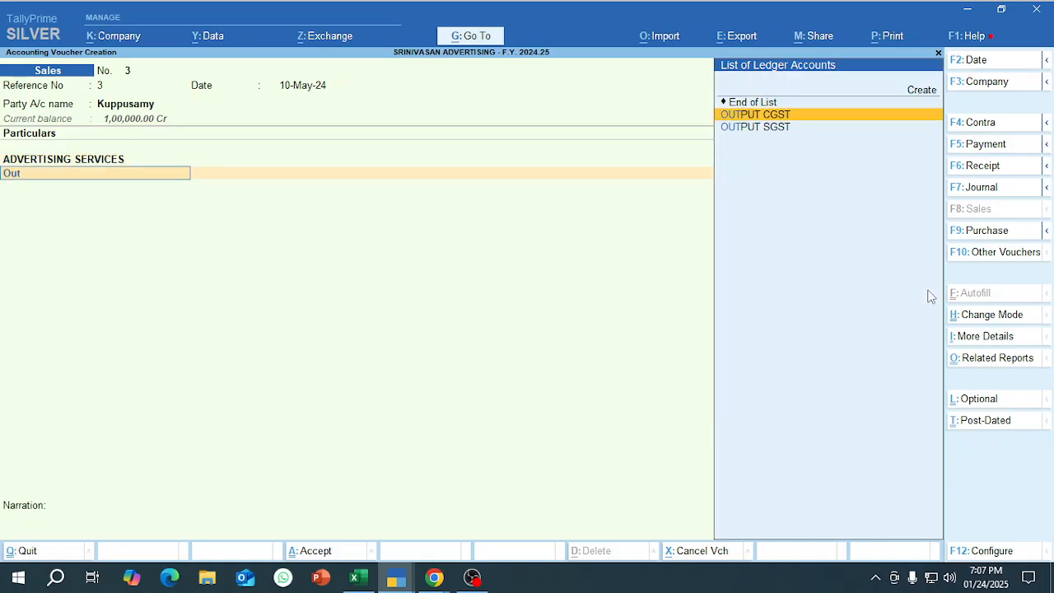
{"action": "key", "text": "Return"}
{"action": "key", "text": "Return"}
{"action": "type", "text": "out"}
{"action": "key", "text": "Down"}
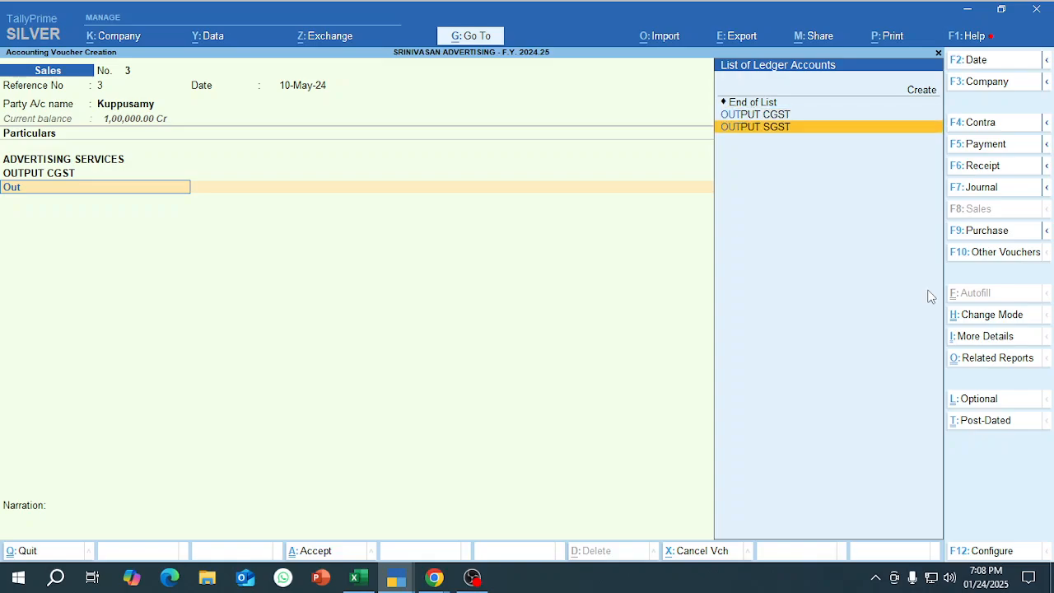
{"action": "key", "text": "Return"}
{"action": "key", "text": "Return"}
{"action": "key", "text": "Return"}
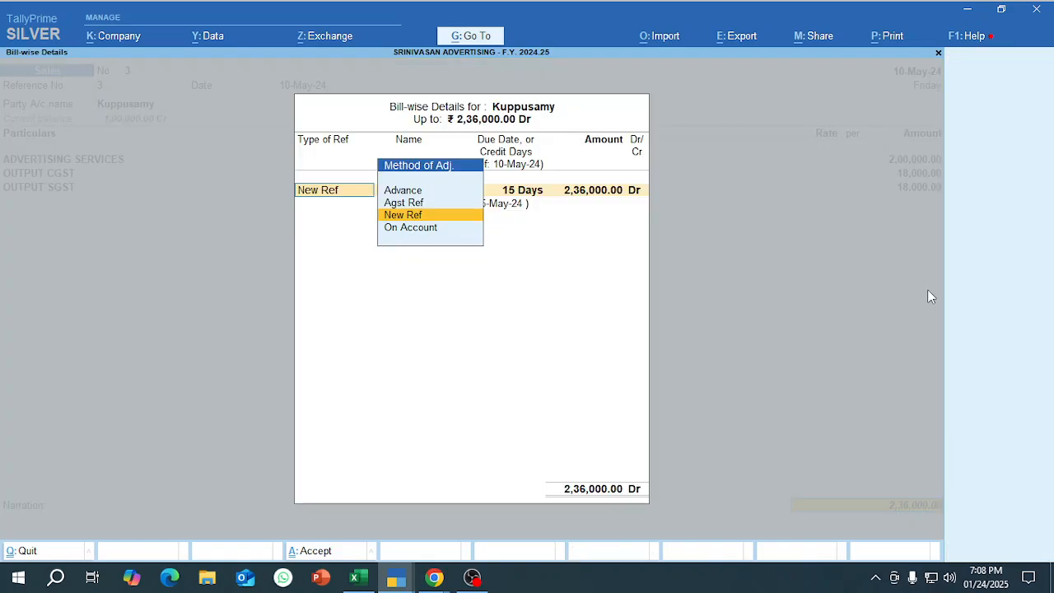
Adjust 1,00,000 of the customer's sales bill as Agst Ref against the pending advance Adv. 1.
{"action": "key", "text": "Up"}
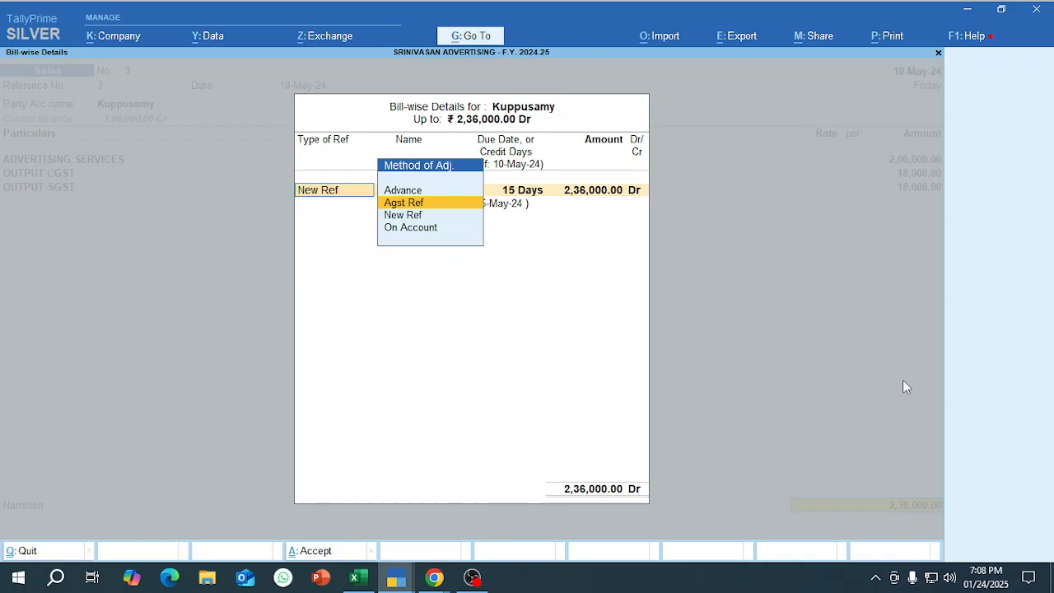
{"action": "key", "text": "Return"}
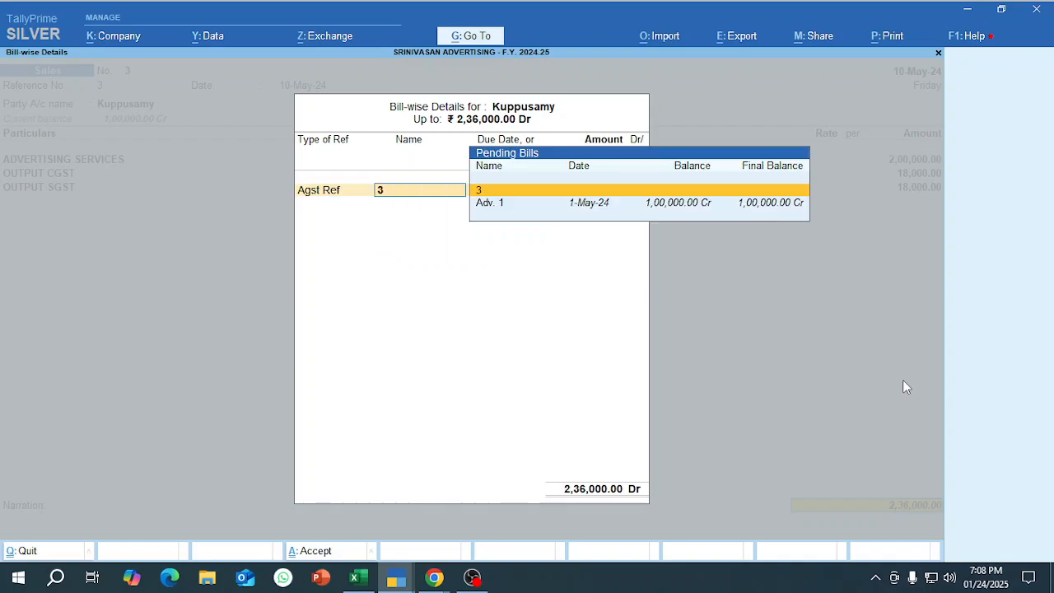
{"action": "type", "text": "3"}
{"action": "key", "text": "BackSpace"}
{"action": "key", "text": "Down"}
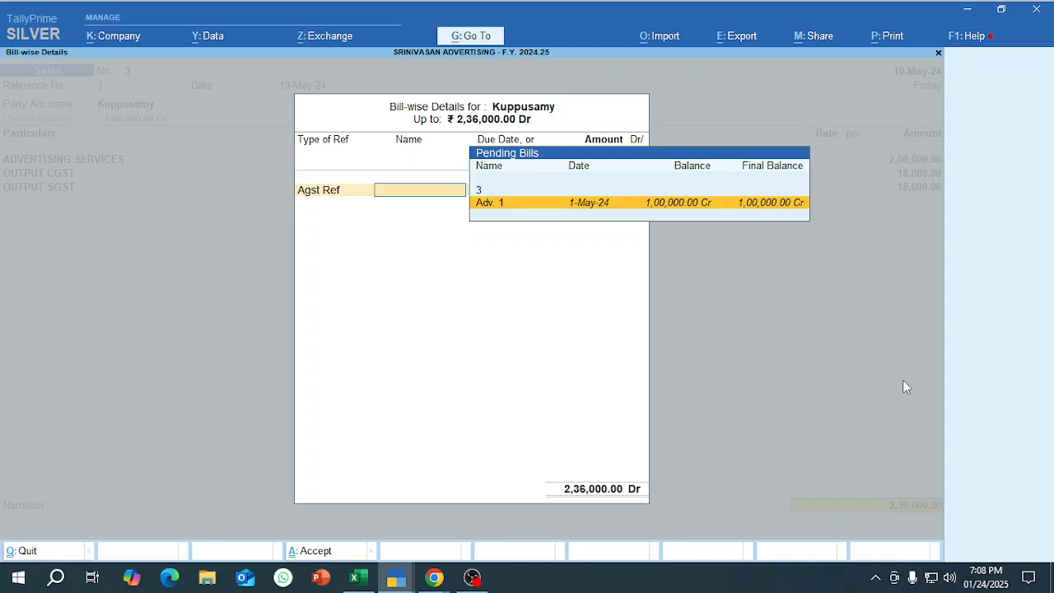
{"action": "key", "text": "Return"}
{"action": "key", "text": "BackSpace"}
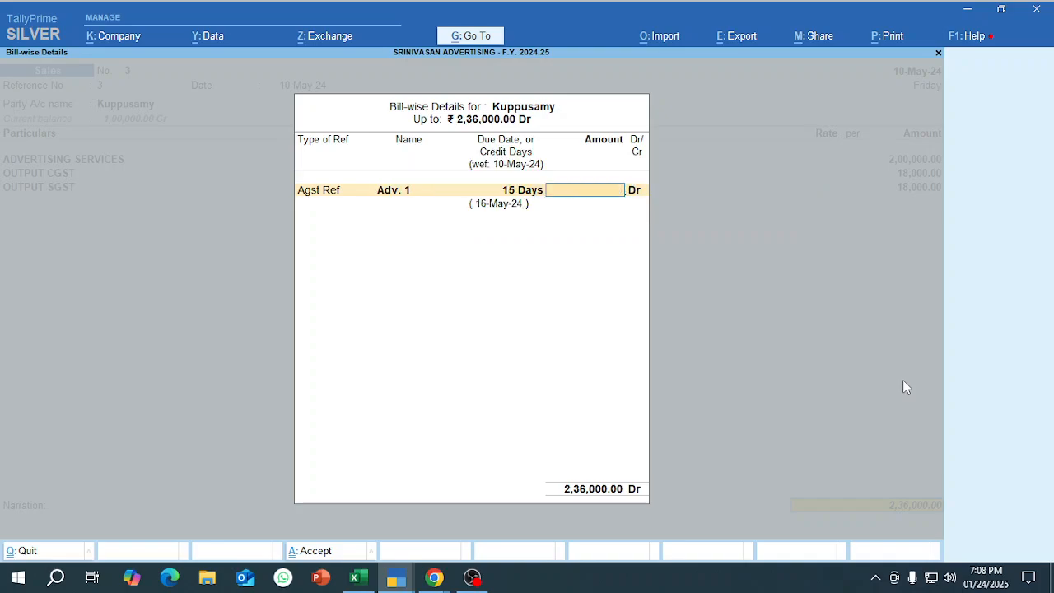
{"action": "type", "text": "100000"}
{"action": "key", "text": "Return"}
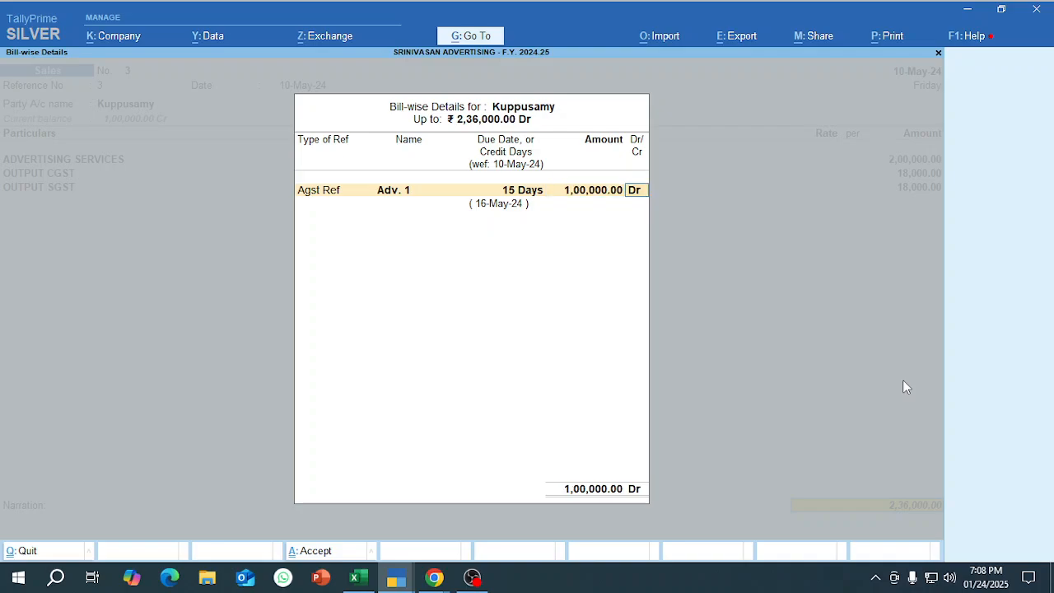
{"action": "key", "text": "Return"}
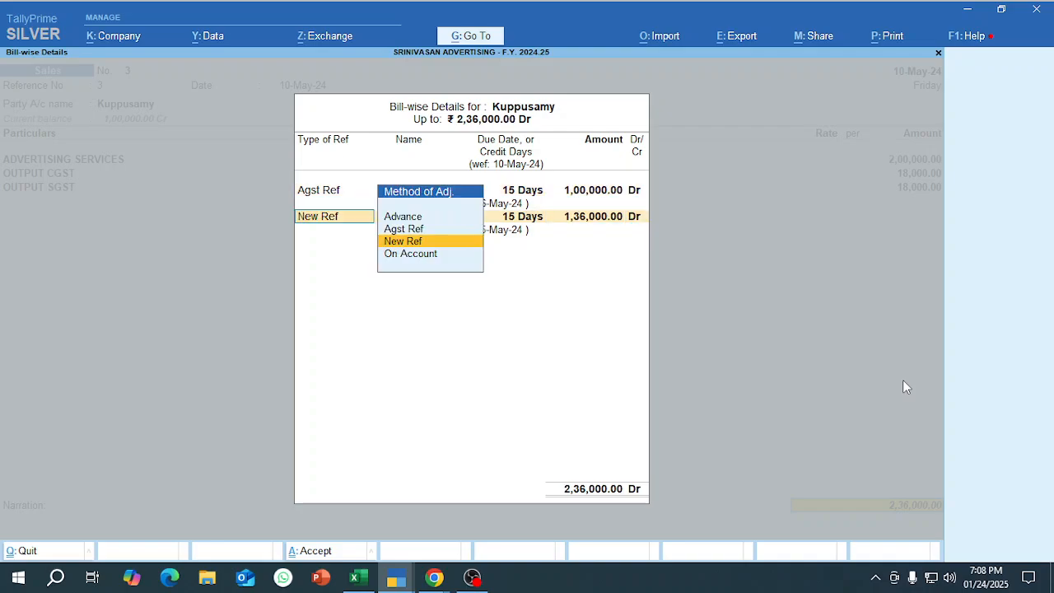
Book the remaining 1,36,000 as a New Ref with 15 days' credit, save the sales voucher and leave voucher entry.
{"action": "key", "text": "Return"}
{"action": "key", "text": "Return"}
{"action": "key", "text": "Return"}
{"action": "key", "text": "Return"}
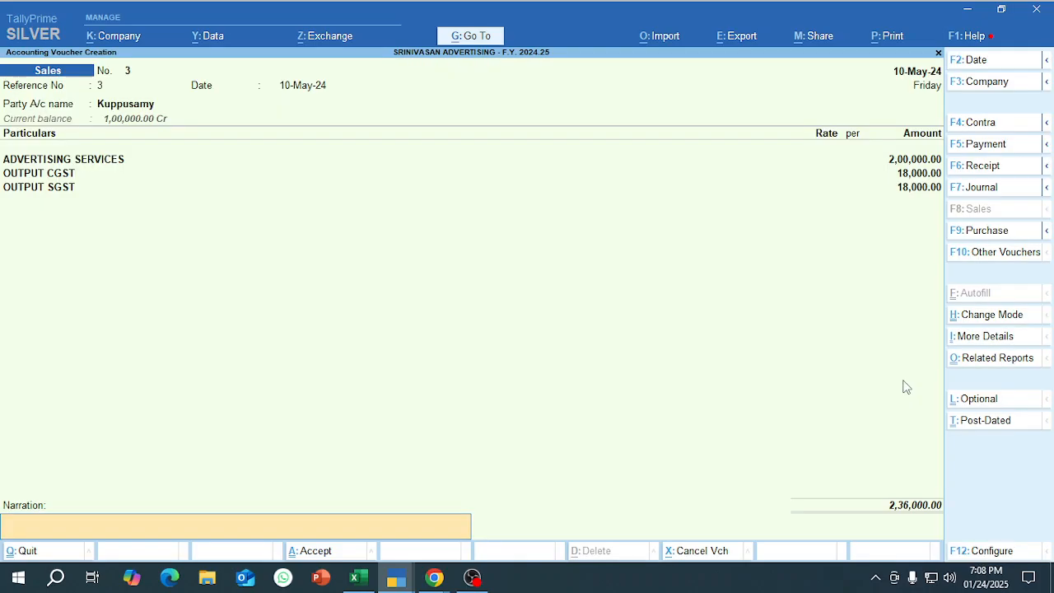
{"action": "key", "text": "Return"}
{"action": "key", "text": "Return"}
{"action": "key", "text": "Escape"}
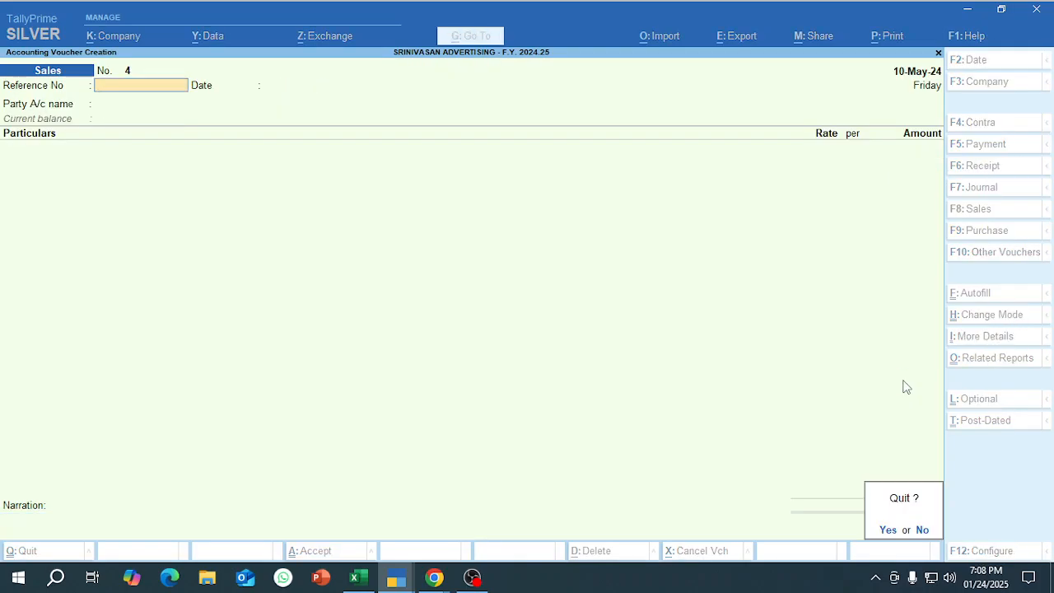
{"action": "key", "text": "Return"}
Check the customer's ledger vouchers and bill-wise pending bills, closing the reports when done.
{"action": "type", "text": "dalKupp"}
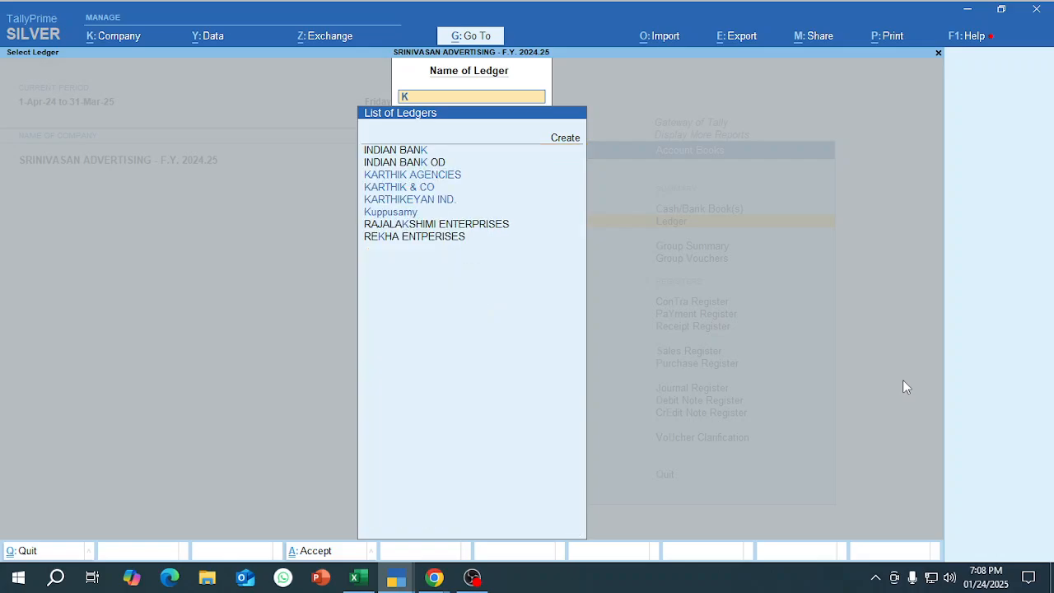
{"action": "key", "text": "Return"}
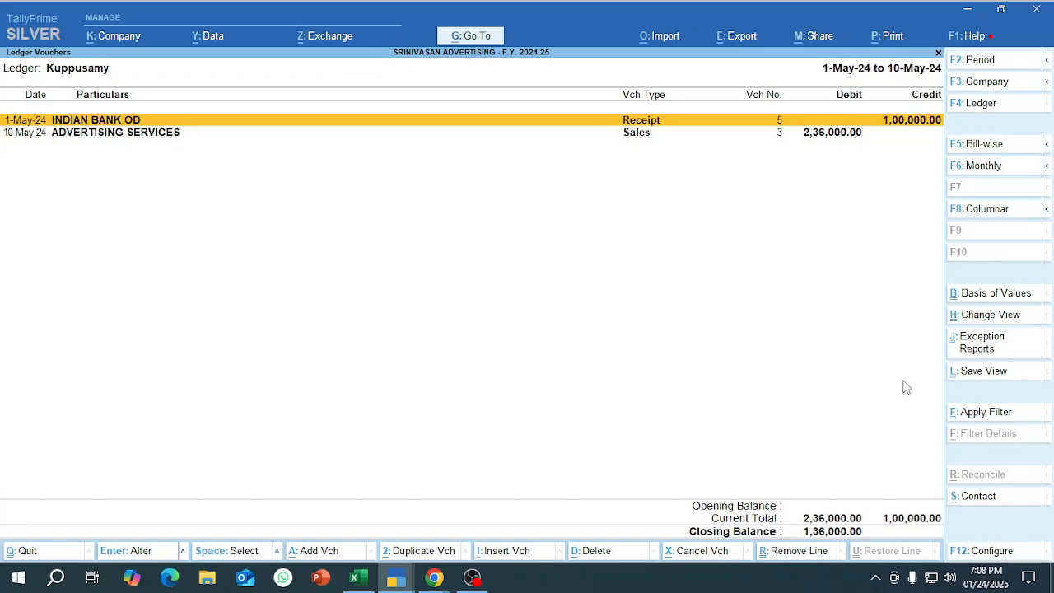
{"action": "key", "text": "F5"}
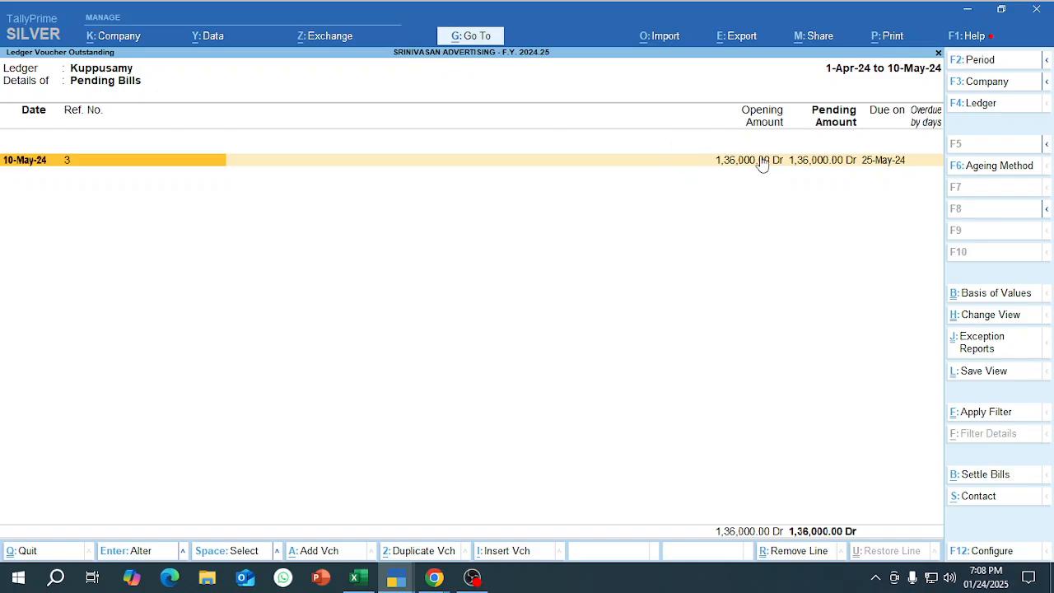
{"action": "key", "text": "Escape"}
{"action": "key", "text": "Escape"}
{"action": "key", "text": "Escape"}
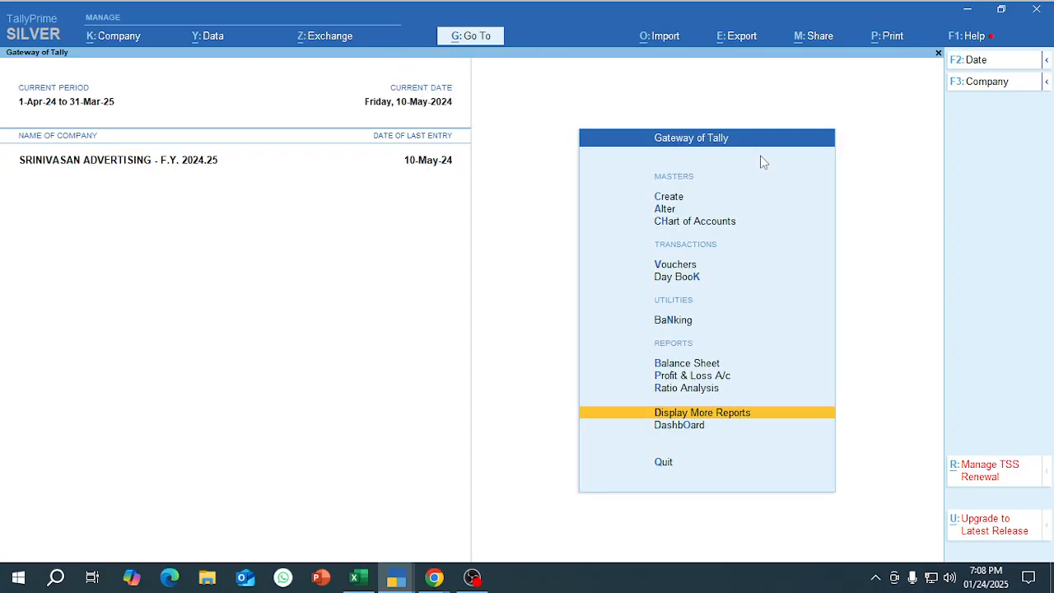
Start a new receipt voucher dated 30-May-24.
{"action": "key", "text": "v"}
{"action": "key", "text": "F2"}
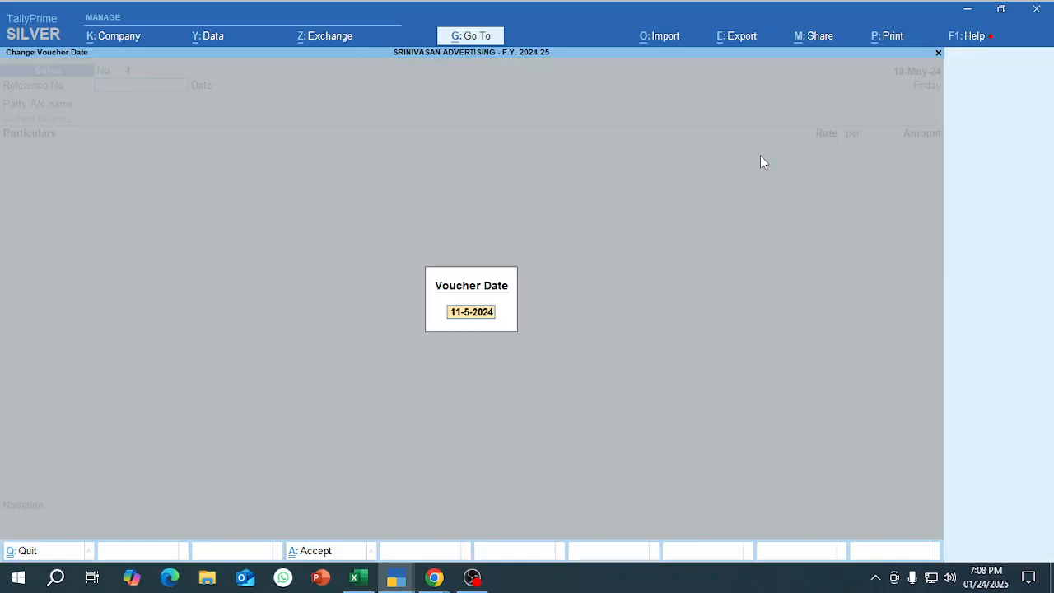
{"action": "type", "text": "30-5"}
{"action": "key", "text": "Return"}
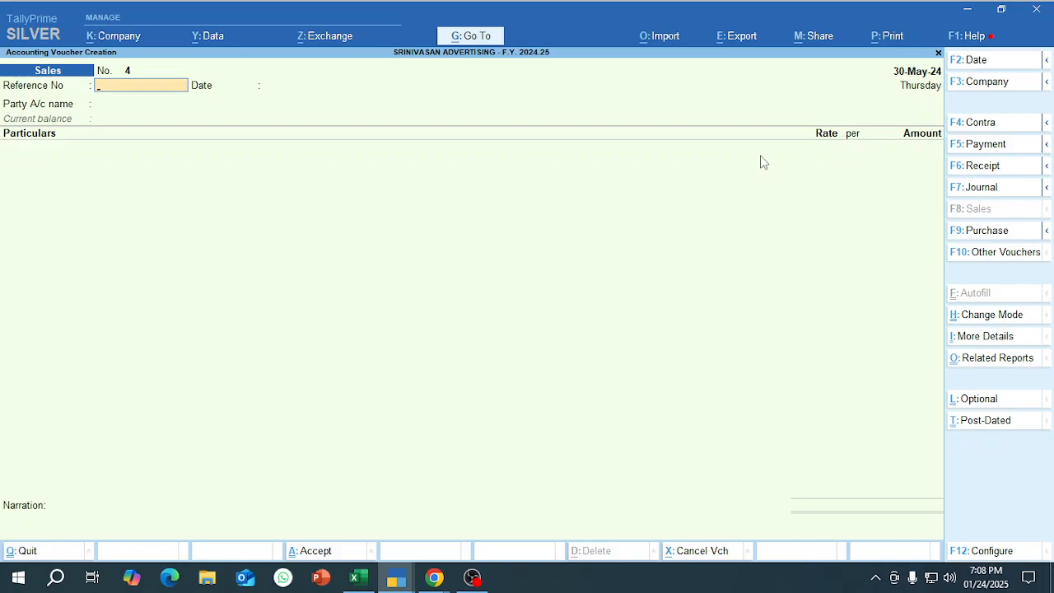
{"action": "key", "text": "F6"}
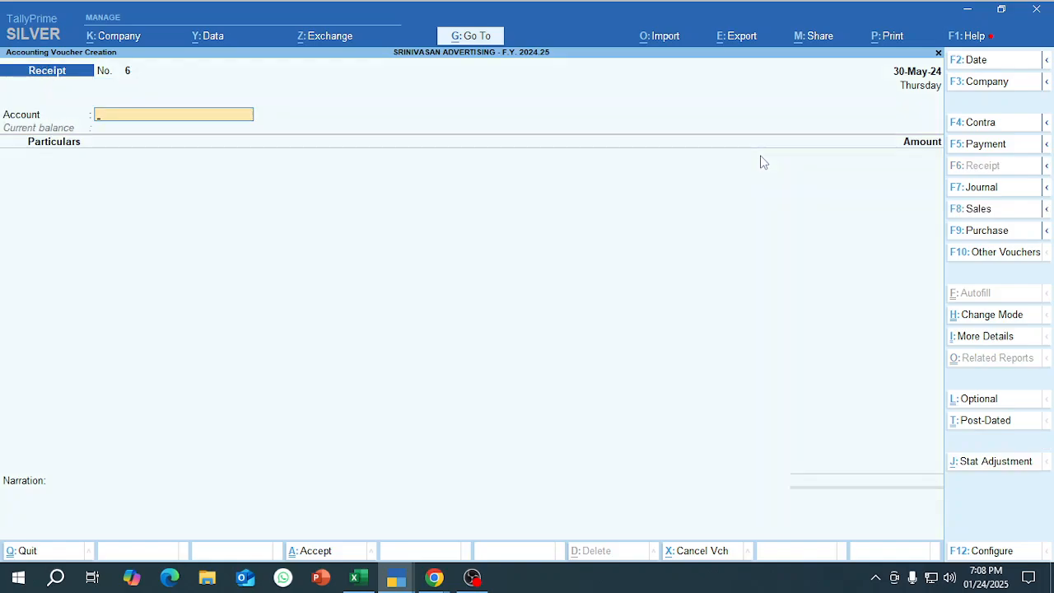
Enter the receipt of 1,36,000 from the same customer into the INDIAN BANK OD account.
{"action": "type", "text": "ind"}
{"action": "key", "text": "Return"}
{"action": "type", "text": "Ku"}
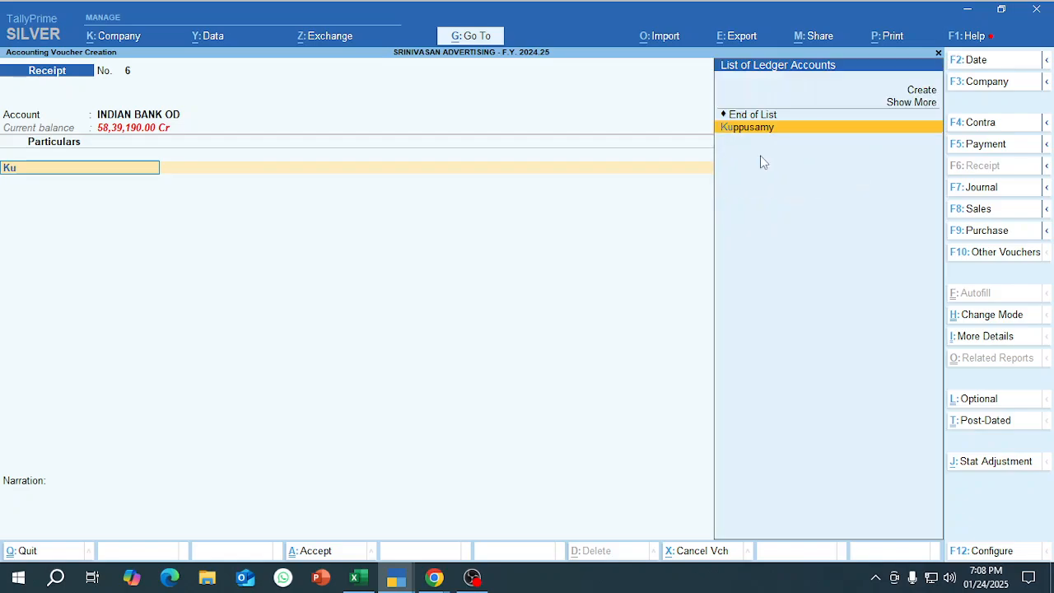
{"action": "type", "text": "ppu"}
{"action": "key", "text": "Return"}
{"action": "type", "text": "136000"}
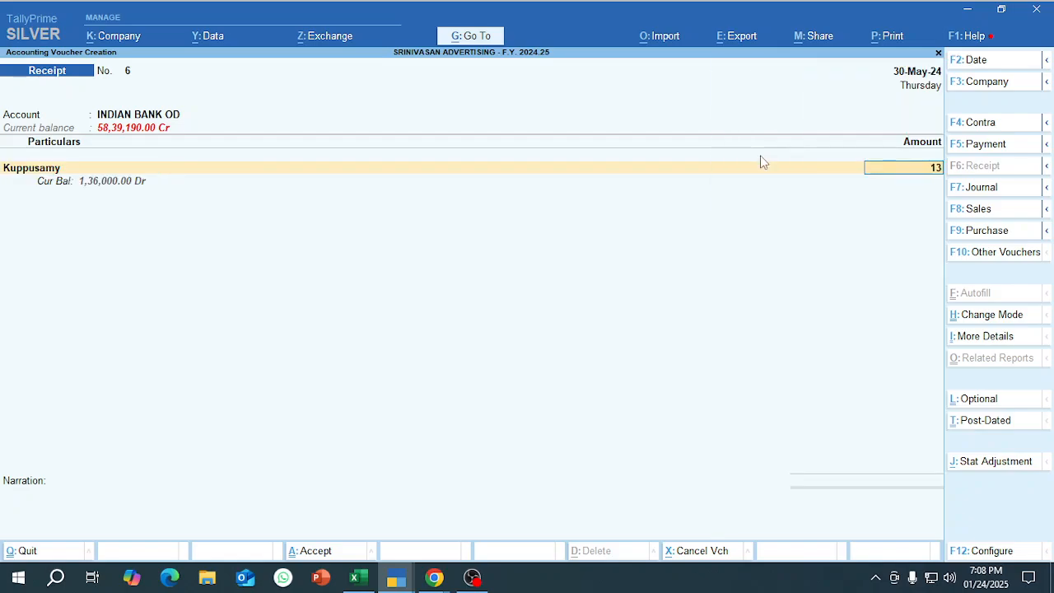
{"action": "key", "text": "Return"}
Allocate the receipt as Agst Ref to bill 3, keep the Cheque/DD bank allocation dated 30-May-24, and save the voucher.
{"action": "key", "text": "Return"}
{"action": "key", "text": "Return"}
{"action": "key", "text": "Return"}
{"action": "key", "text": "Return"}
{"action": "key", "text": "Return"}
{"action": "key", "text": "Return"}
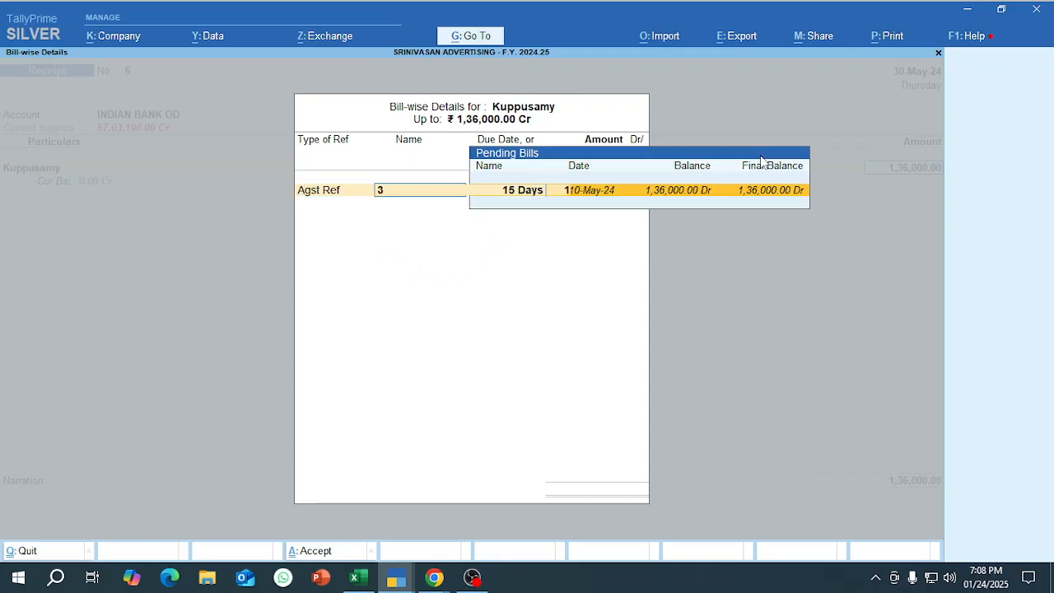
{"action": "key", "text": "Return"}
{"action": "key", "text": "Return"}
{"action": "key", "text": "Return"}
{"action": "key", "text": "Return"}
{"action": "key", "text": "Return"}
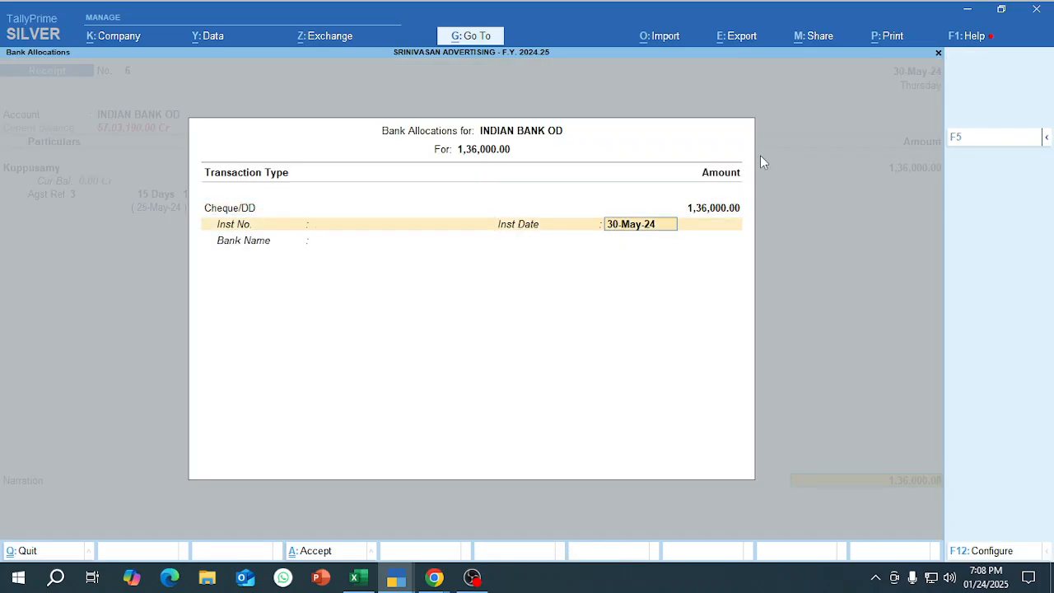
{"action": "key", "text": "Return"}
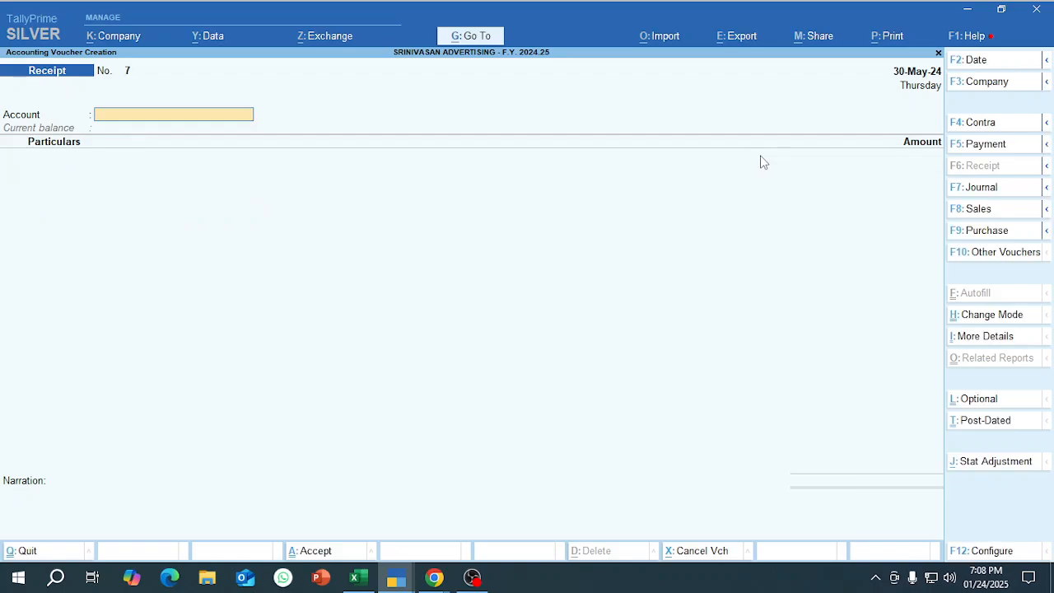
Switch from TallyPrime to another open window.
{"action": "key", "text": "alt+Tab"}
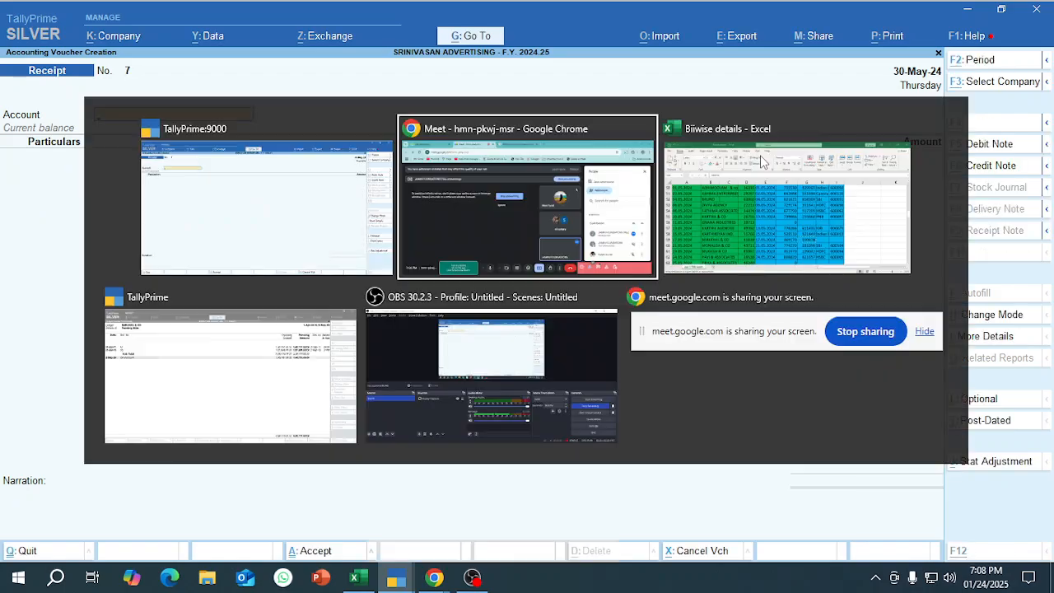
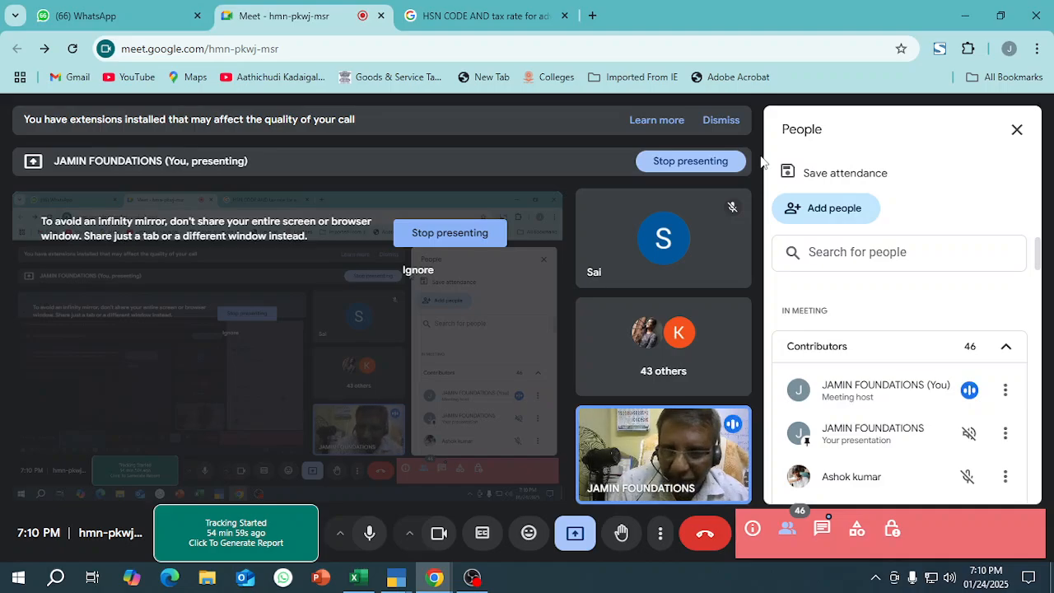
Switch back to TallyPrime, date the receipt voucher 1-May-24, and set its account to INDIAN BANK OD.
{"action": "key", "text": "alt+Tab"}
{"action": "key", "text": "F2"}
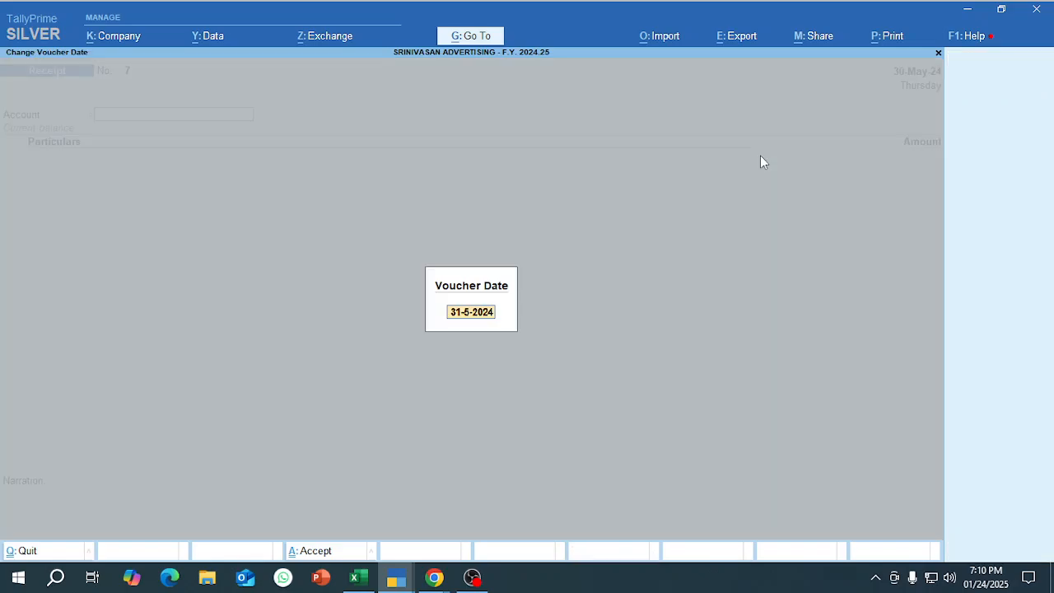
{"action": "type", "text": "1-5"}
{"action": "key", "text": "Return"}
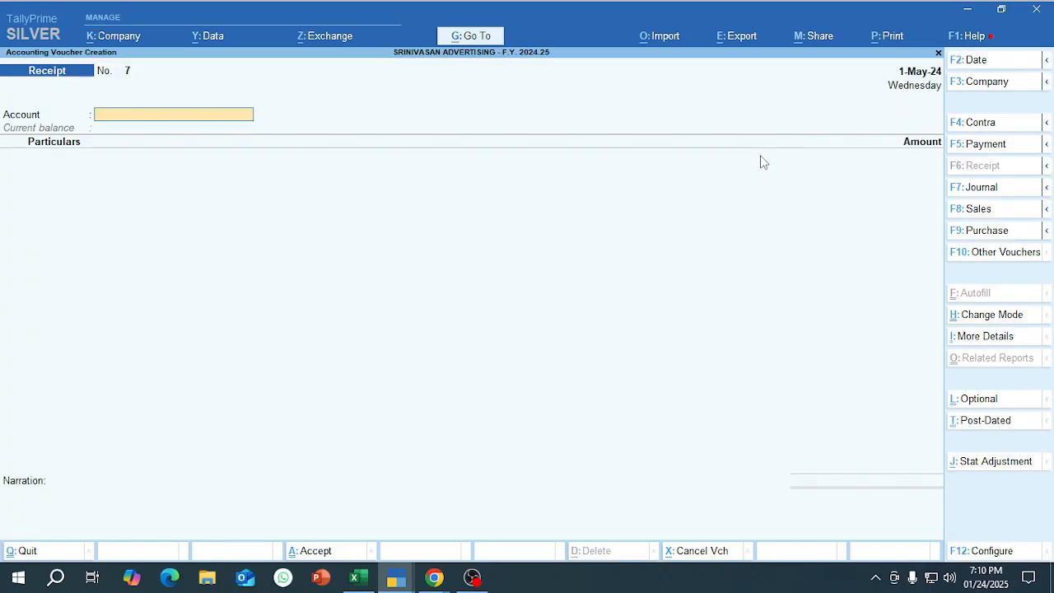
{"action": "type", "text": "ind"}
{"action": "key", "text": "Return"}
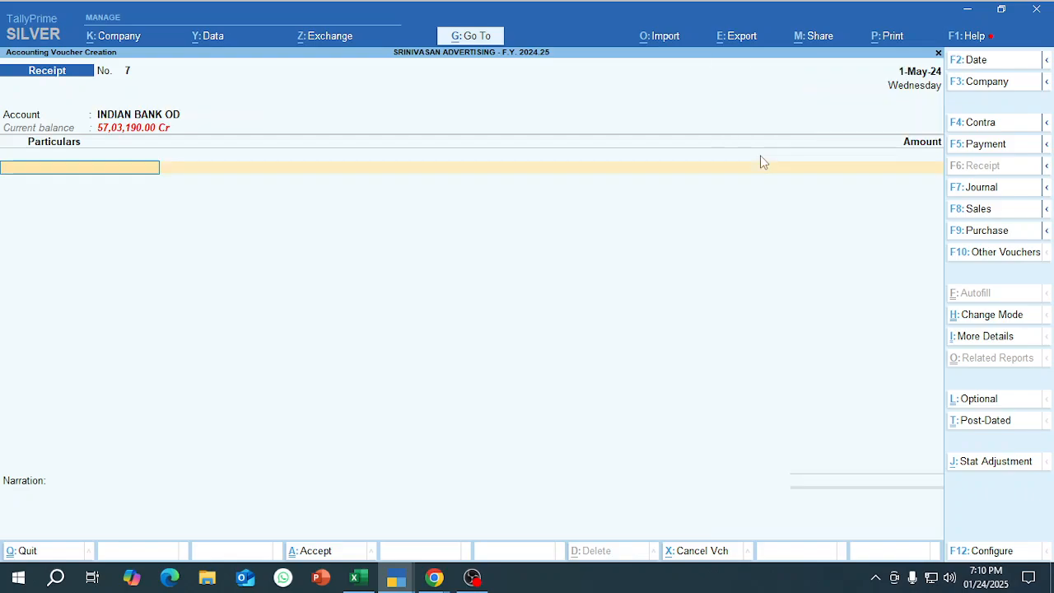
Create a ledger for the new customer under Sundry Debtors with bill-by-bill balances and a default credit period of 15 days.
{"action": "key", "text": "alt+c"}
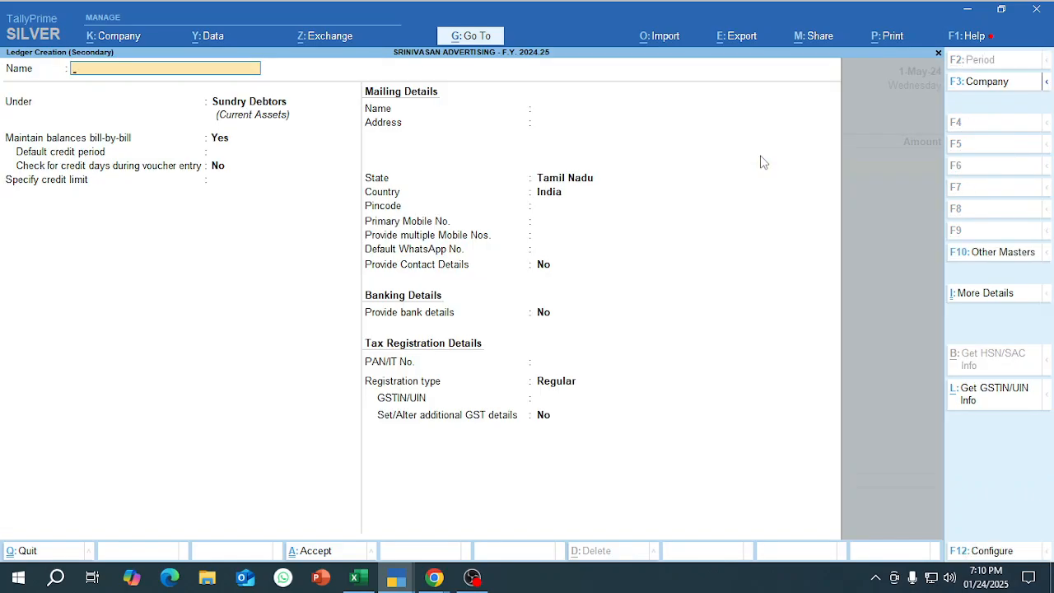
{"action": "type", "text": "Ramasamy"}
{"action": "key", "text": "Return"}
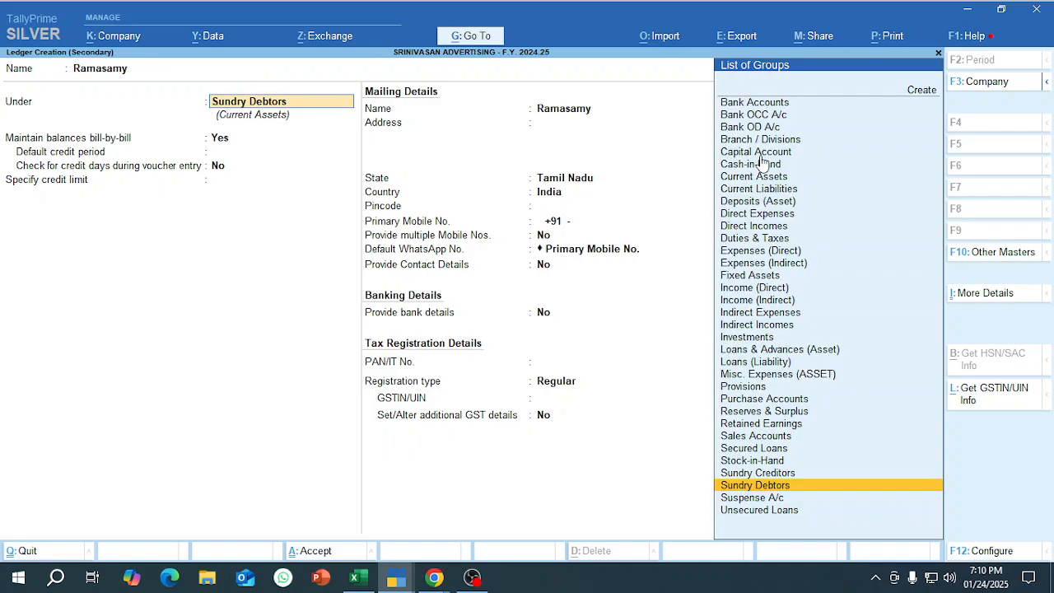
{"action": "key", "text": "Return"}
{"action": "key", "text": "Return"}
{"action": "type", "text": "15"}
{"action": "key", "text": "Return"}
{"action": "key", "text": "ctrl+a"}
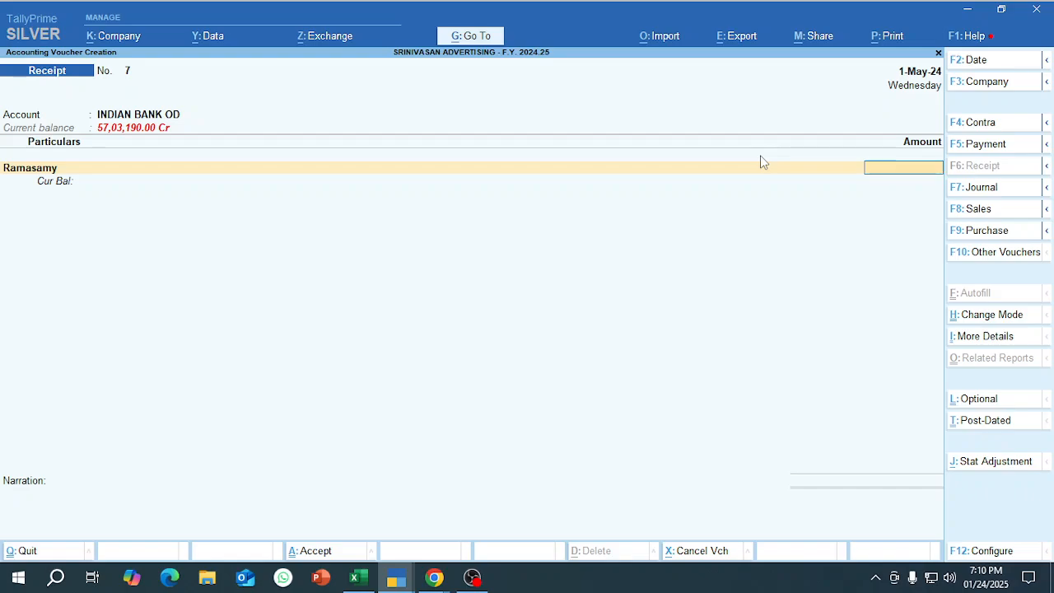
Enter a receipt of 75,000 from the new customer and allocate it as Advance with the reference name Adv 1.
{"action": "type", "text": "75,000"}
{"action": "key", "text": "Return"}
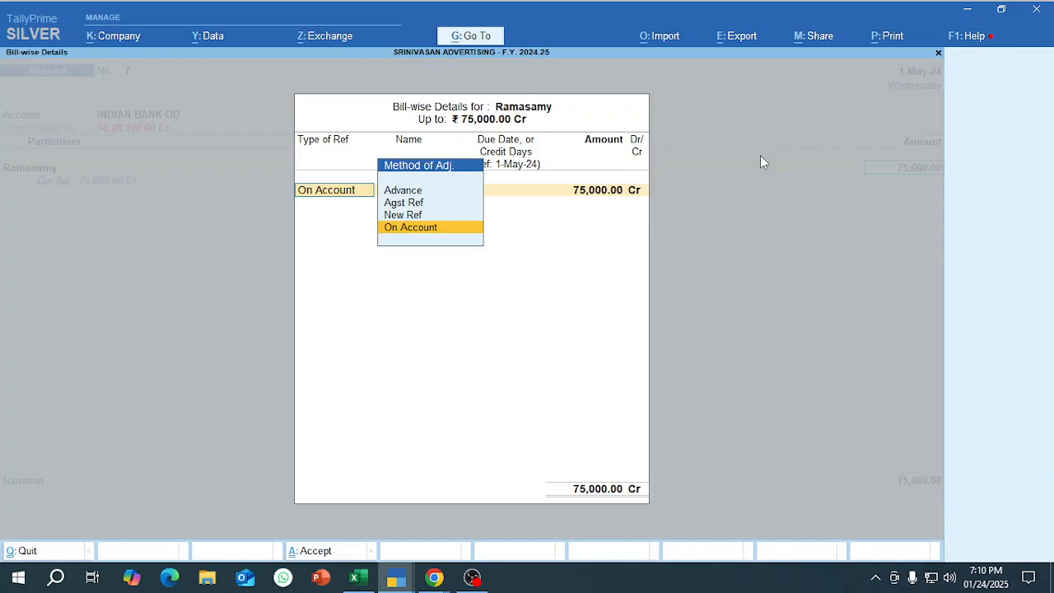
{"action": "key", "text": "Up"}
{"action": "key", "text": "Up"}
{"action": "key", "text": "Up"}
{"action": "key", "text": "Return"}
{"action": "type", "text": "A"}
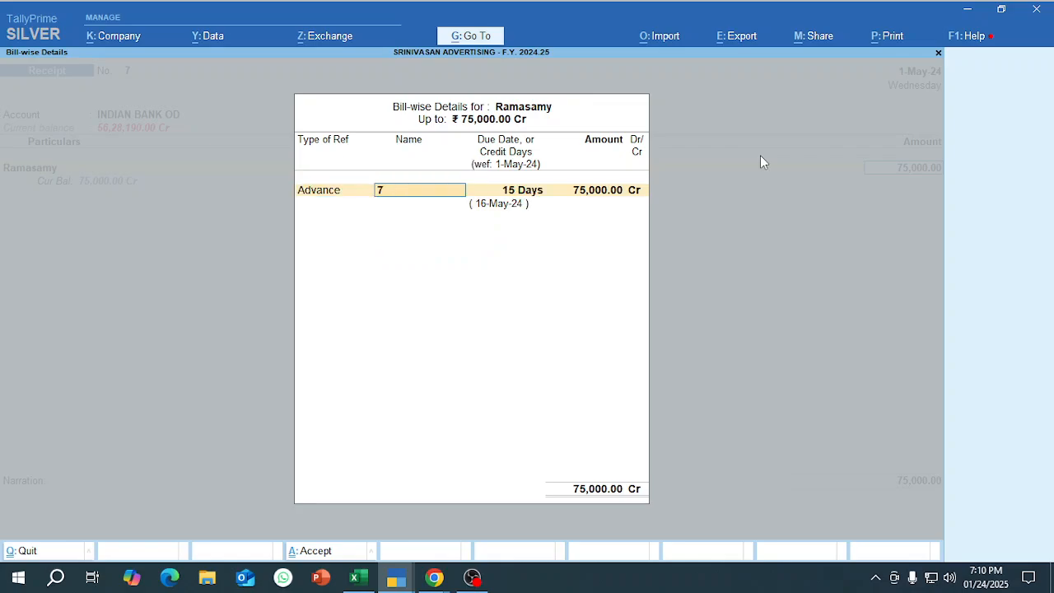
{"action": "type", "text": "dv 1"}
{"action": "key", "text": "Return"}
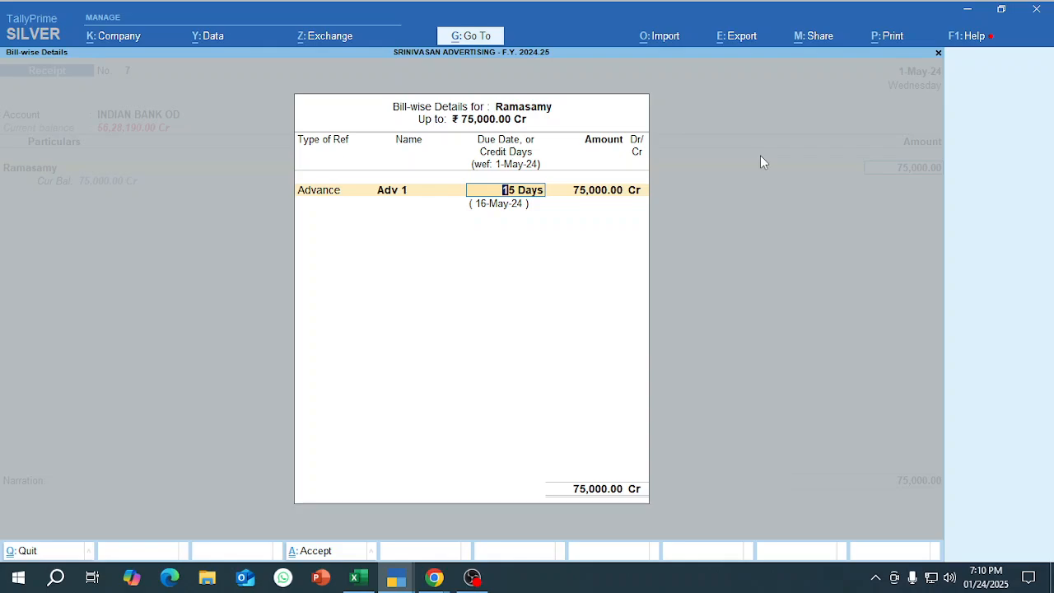
{"action": "key", "text": "Return"}
{"action": "key", "text": "Return"}
Keep the Cheque/DD bank allocation dated 1-May-24, leave the narration empty, and save the advance receipt.
{"action": "key", "text": "Return"}
{"action": "key", "text": "Return"}
{"action": "key", "text": "Return"}
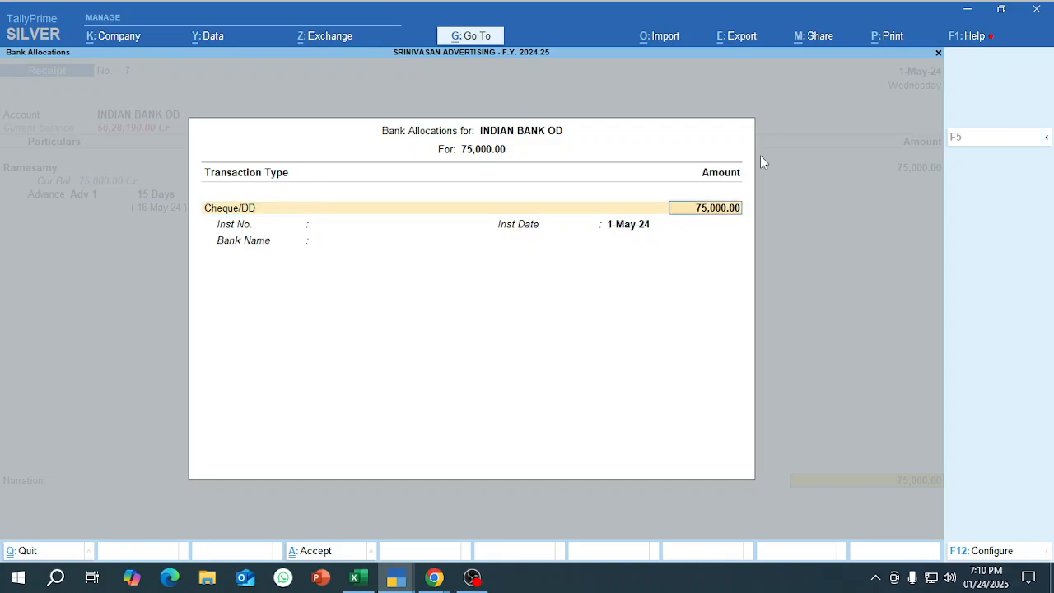
{"action": "key", "text": "Return"}
{"action": "key", "text": "Return"}
{"action": "key", "text": "Return"}
{"action": "key", "text": "Return"}
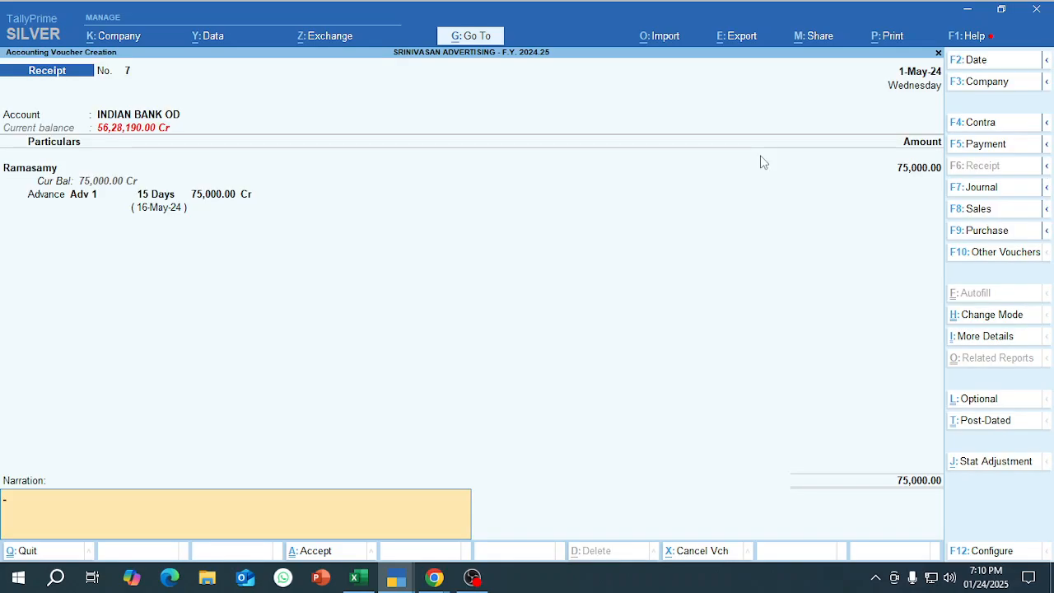
{"action": "key", "text": "Return"}
{"action": "key", "text": "Return"}
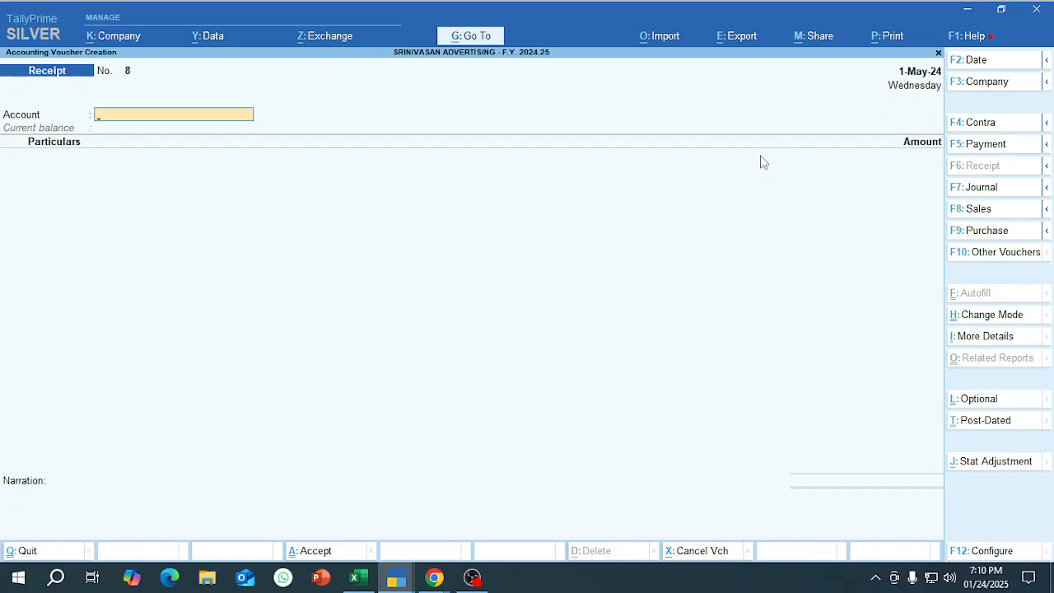
Start a sales voucher dated 12-May-24 with reference number 4 and the new customer as the party account.
{"action": "key", "text": "F2"}
{"action": "type", "text": "12-5"}
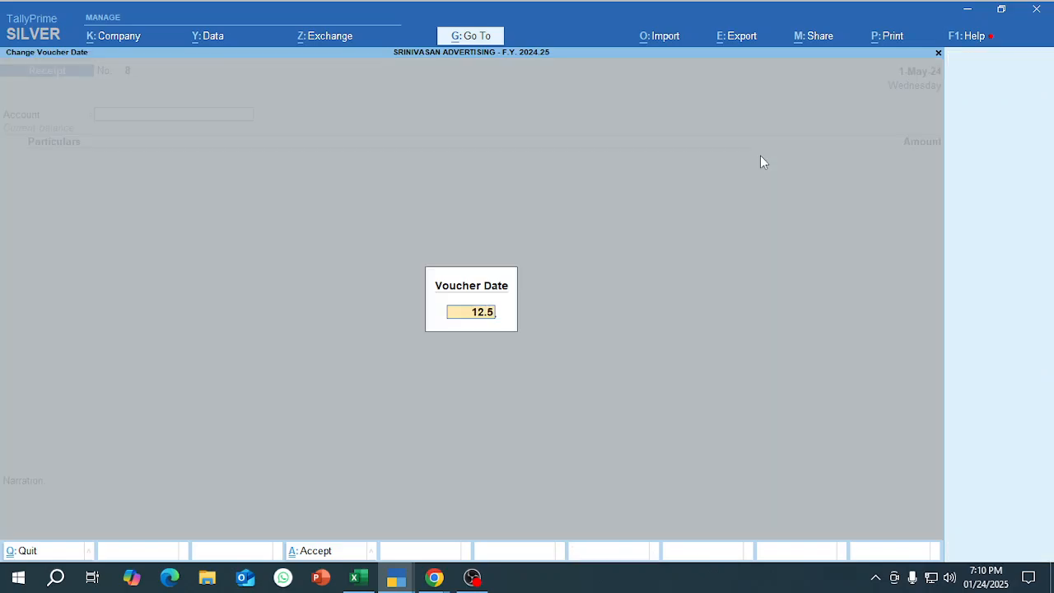
{"action": "key", "text": "Return"}
{"action": "key", "text": "alt+Tab"}
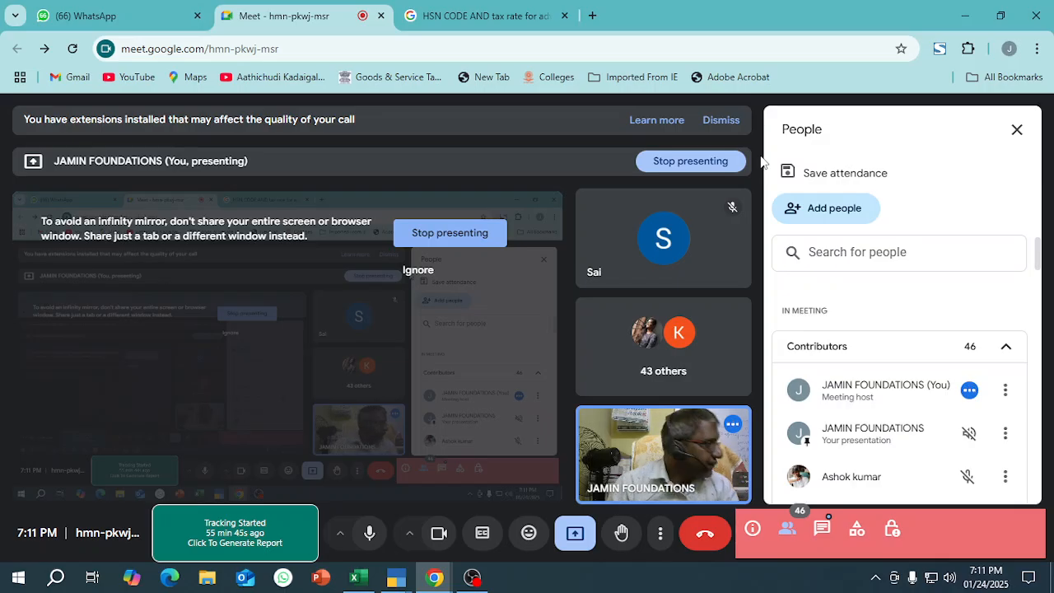
{"action": "key", "text": "alt+Tab"}
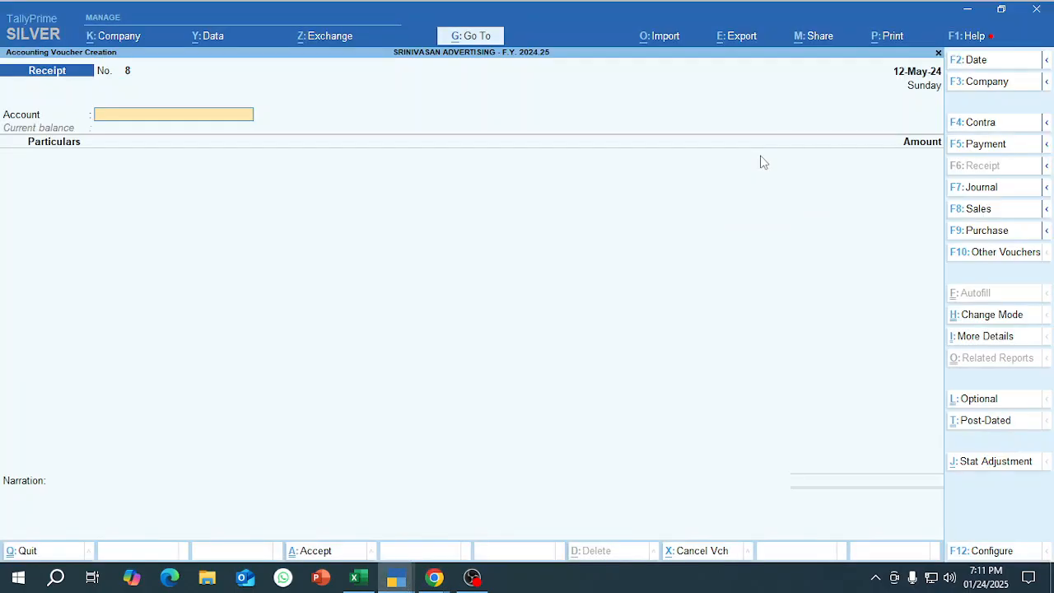
{"action": "key", "text": "F8"}
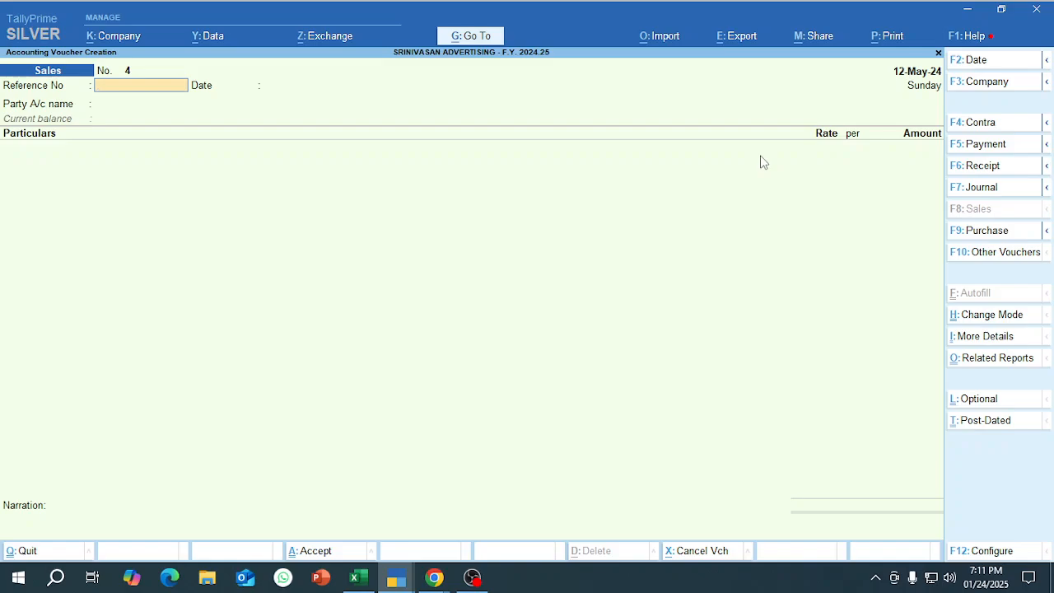
{"action": "type", "text": "4"}
{"action": "key", "text": "Return"}
{"action": "key", "text": "Return"}
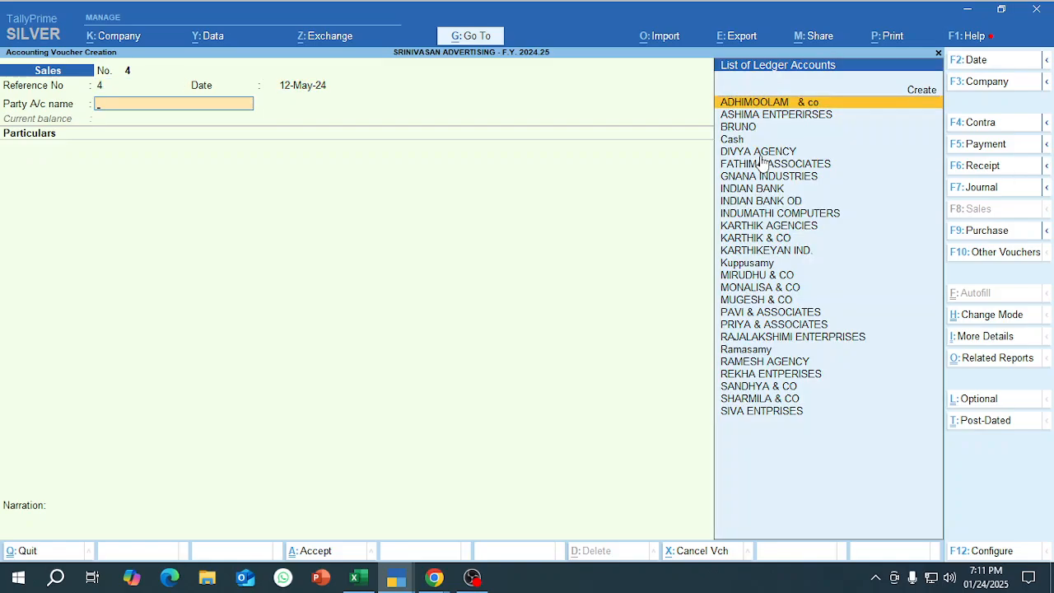
{"action": "type", "text": "Ramas"}
{"action": "key", "text": "Return"}
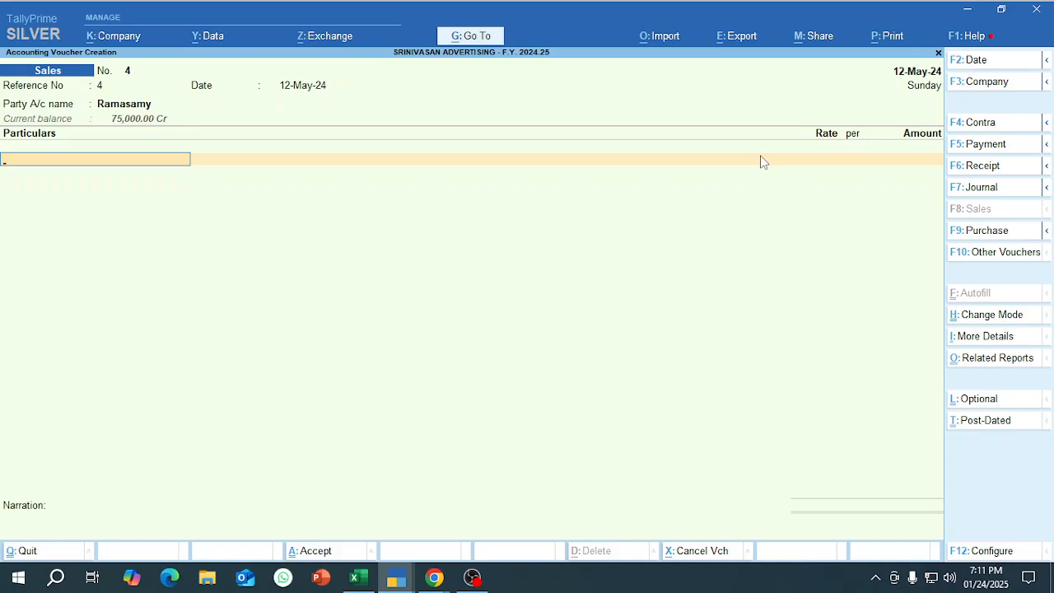
Add ADVERTISING SERVICES for 1,50,000 to the sales voucher, along with the OUTPUT CGST and OUTPUT SGST tax ledgers.
{"action": "type", "text": "Ad"}
{"action": "key", "text": "Return"}
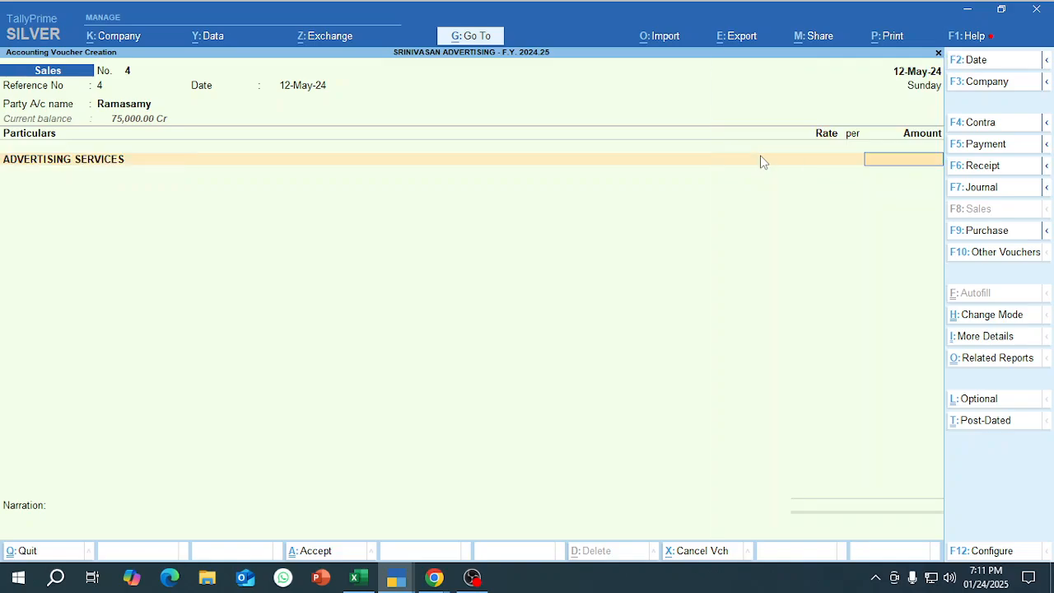
{"action": "type", "text": "150000"}
{"action": "key", "text": "Return"}
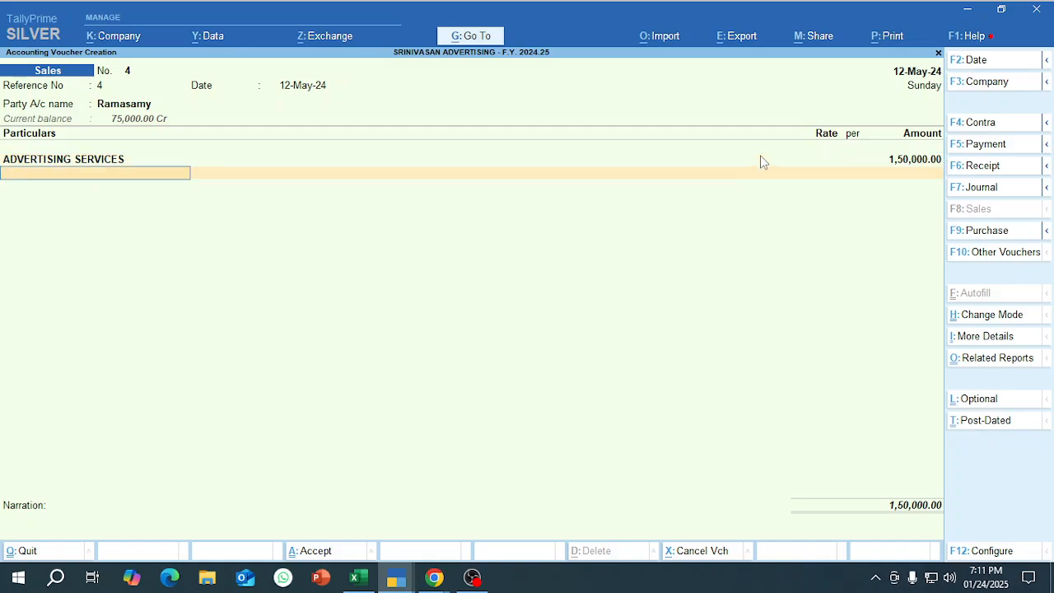
{"action": "type", "text": "Out"}
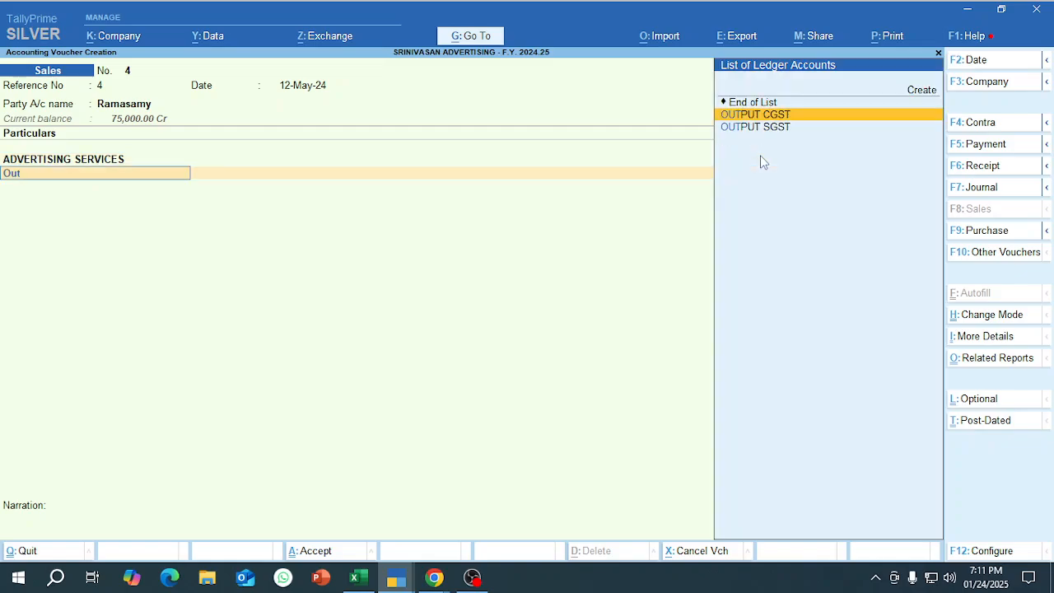
{"action": "key", "text": "Return"}
{"action": "key", "text": "Return"}
{"action": "type", "text": "Out"}
{"action": "key", "text": "Down"}
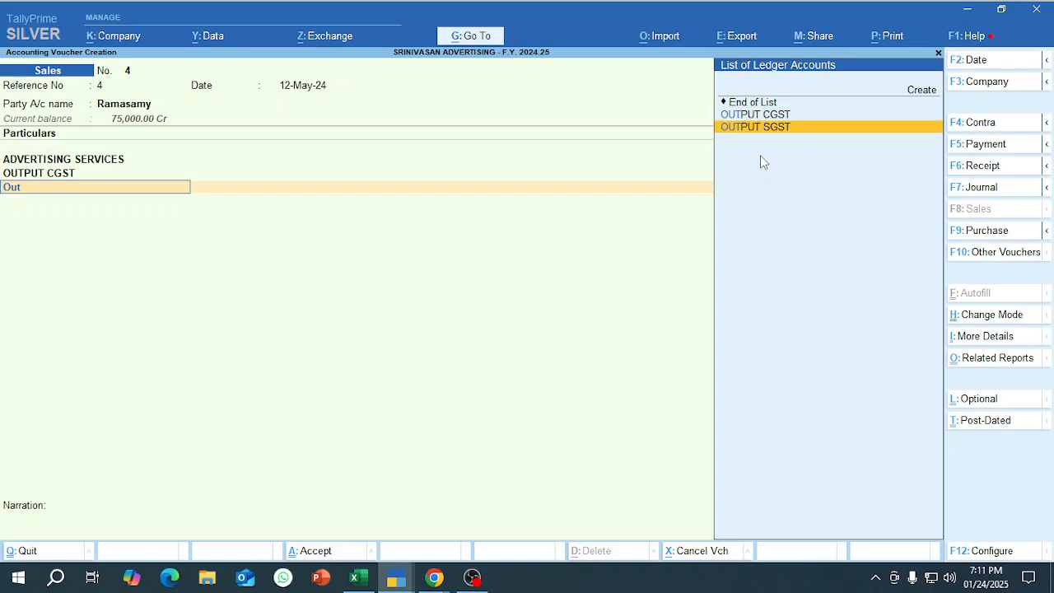
{"action": "key", "text": "Return"}
Accept the default bill-wise details, save the sales voucher, and return to the Gateway of Tally.
{"action": "key", "text": "Return"}
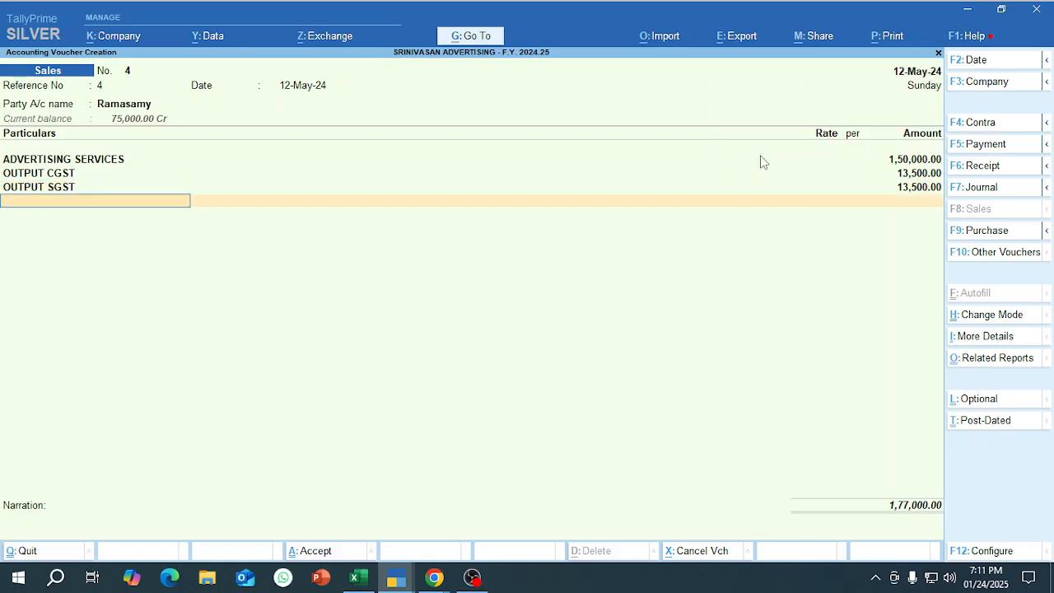
{"action": "key", "text": "Return"}
{"action": "key", "text": "Return"}
{"action": "key", "text": "Return"}
{"action": "key", "text": "Return"}
{"action": "key", "text": "Return"}
{"action": "key", "text": "Return"}
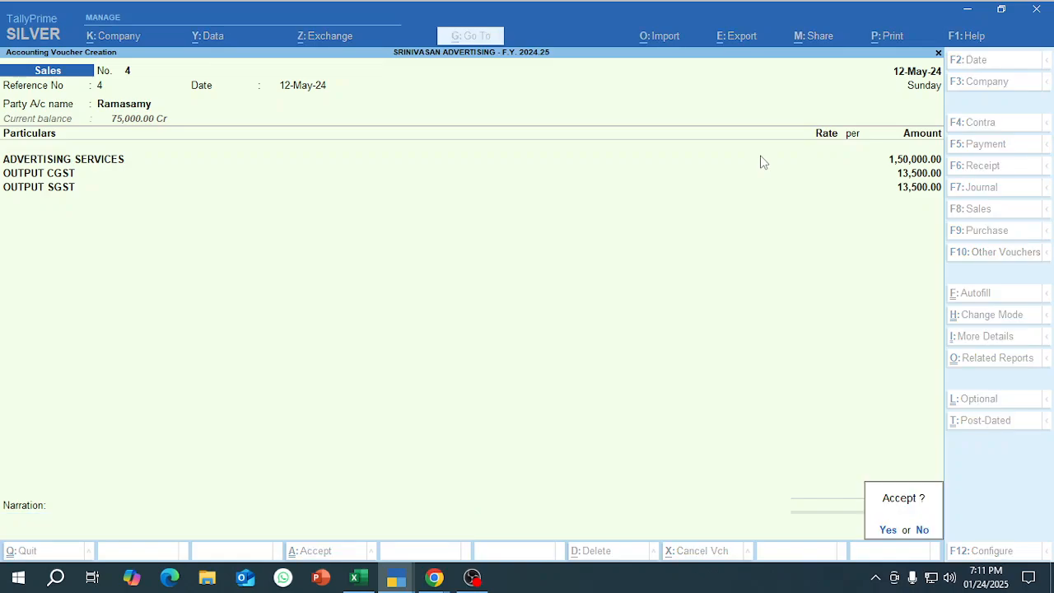
{"action": "key", "text": "Return"}
{"action": "key", "text": "Escape"}
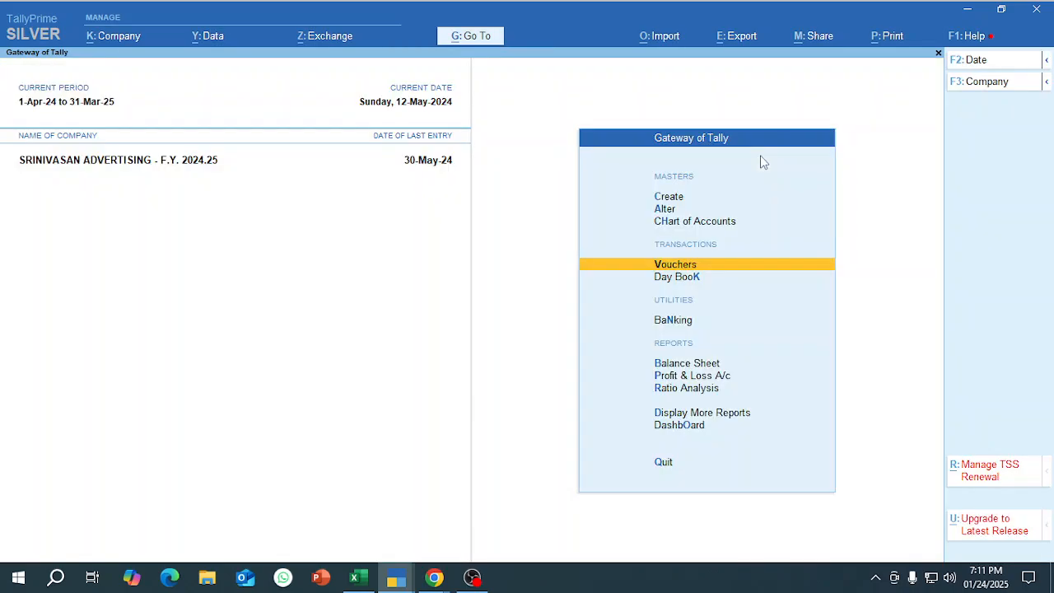
Open the new customer's ledger vouchers and display its pending bills bill-wise.
{"action": "type", "text": "dalramasa"}
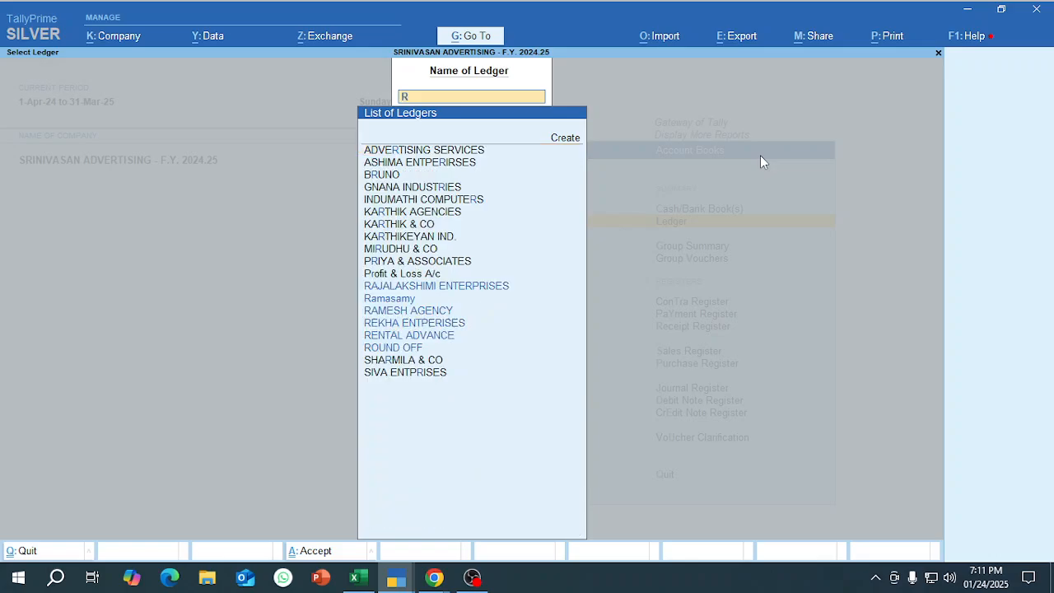
{"action": "key", "text": "Return"}
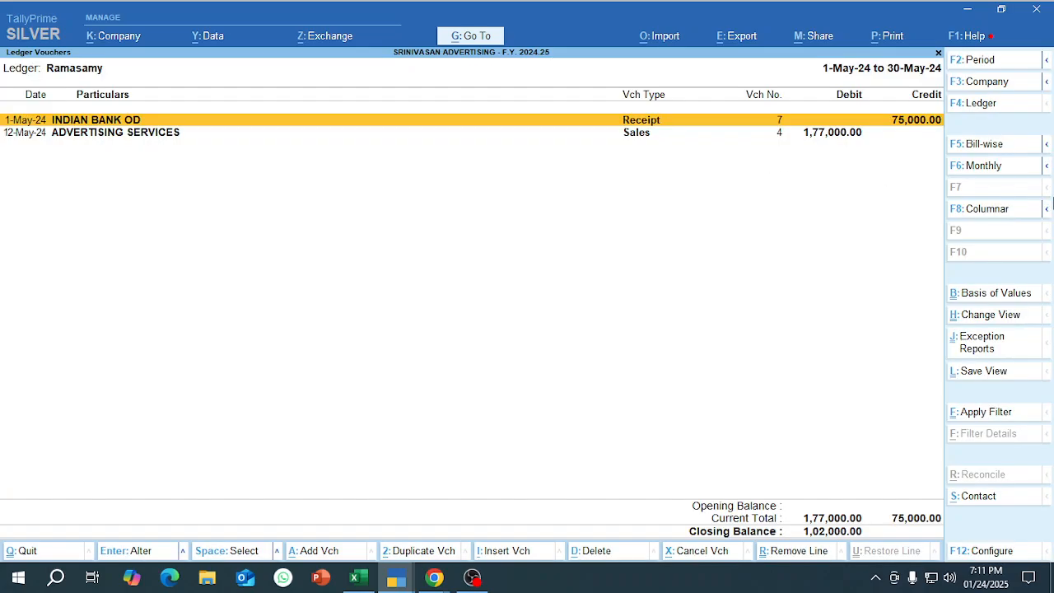
{"action": "left_click", "coordinate": [992, 153]}
{"action": "key", "text": "Down"}
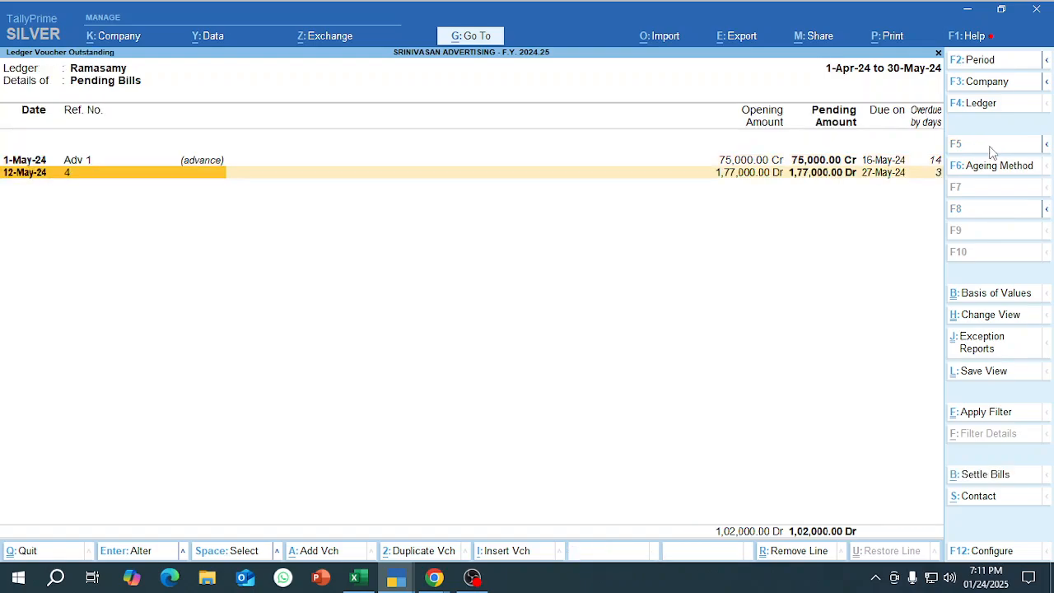
Select the Adv 1 advance and bill 4 together to check their net pending amount, and clear the selection.
{"action": "key", "text": "Up"}
{"action": "key", "text": "Right"}
{"action": "key", "text": "Right"}
{"action": "key", "text": "space"}
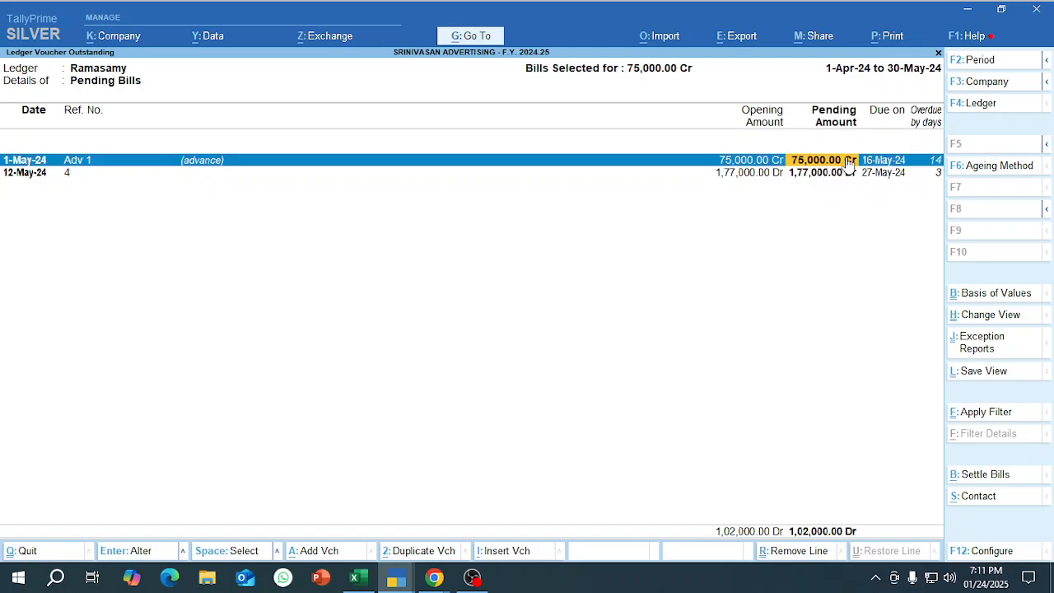
{"action": "key", "text": "Down"}
{"action": "key", "text": "space"}
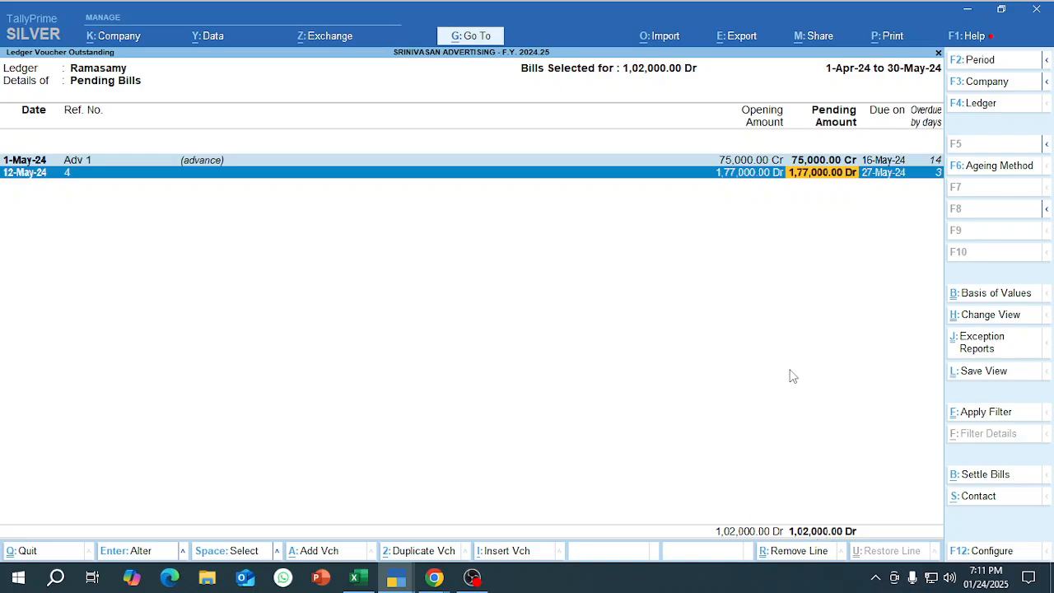
{"action": "key", "text": "ctrl+space"}
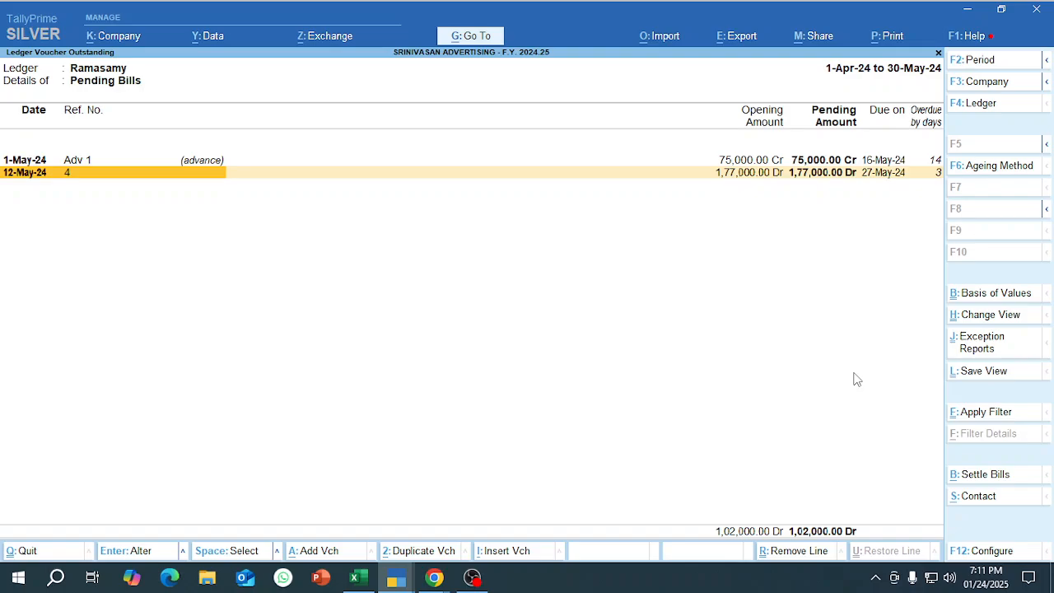
Switch to the second TallyPrime window, leave the MIRUDHU & CO outstanding report, and open voucher creation.
{"action": "mouse_move", "coordinate": [398, 575]}
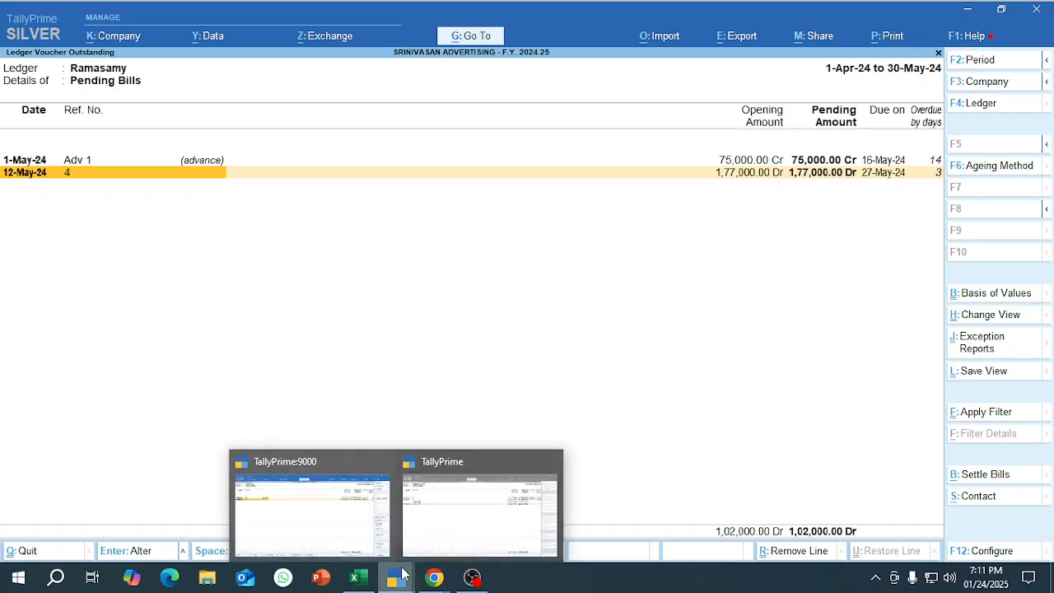
{"action": "left_click", "coordinate": [444, 514]}
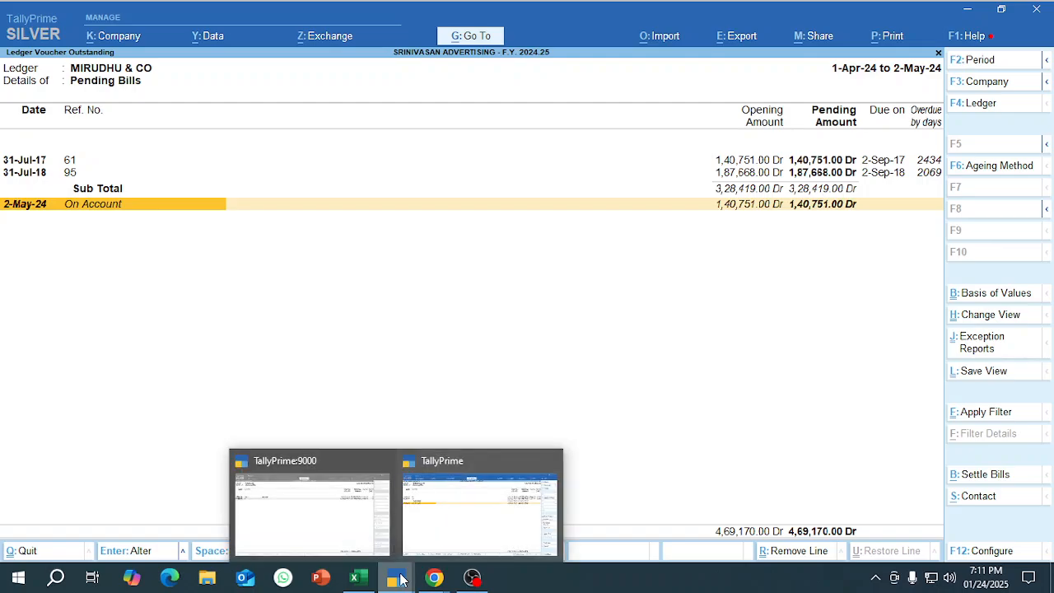
{"action": "left_click", "coordinate": [439, 535]}
{"action": "key", "text": "Escape"}
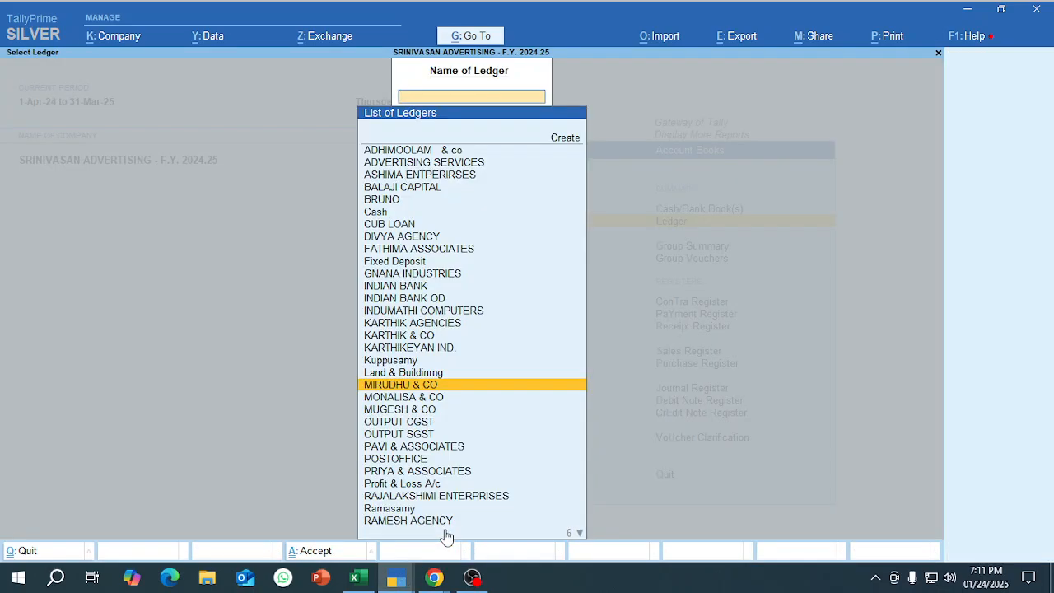
{"action": "key", "text": "Escape"}
{"action": "key", "text": "Escape"}
{"action": "key", "text": "v"}
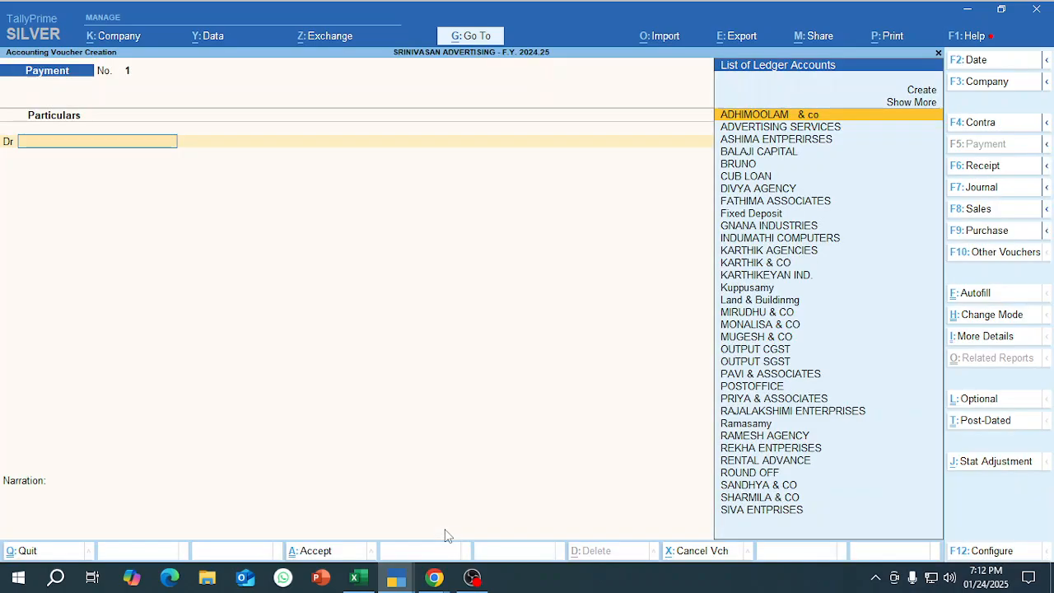
Start a receipt voucher, change it to single-entry mode, and set its date to 31-5-2024.
{"action": "key", "text": "F6"}
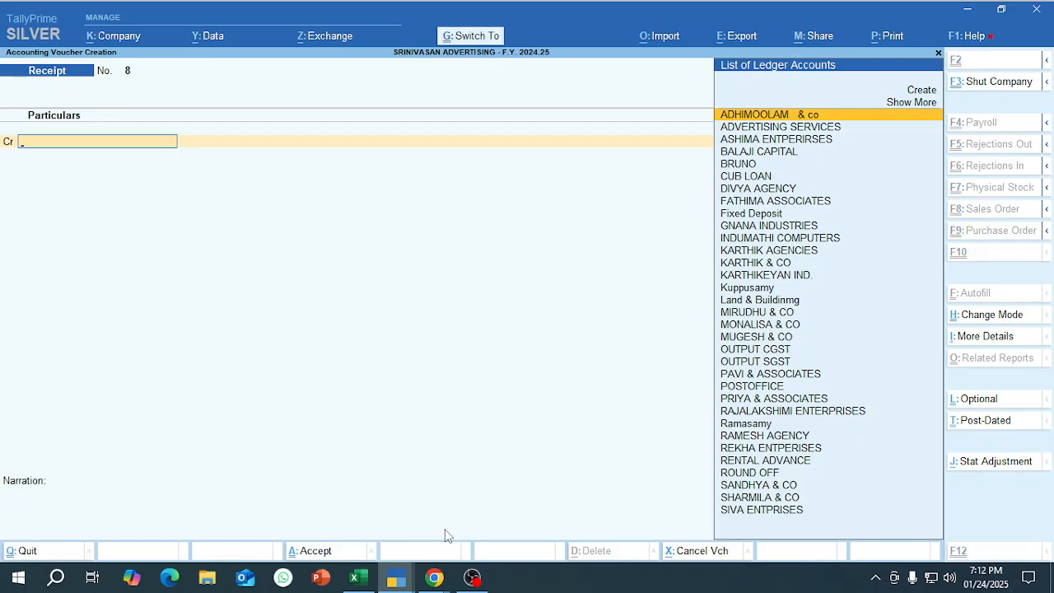
{"action": "key", "text": "ctrl+h"}
{"action": "key", "text": "Down"}
{"action": "key", "text": "Return"}
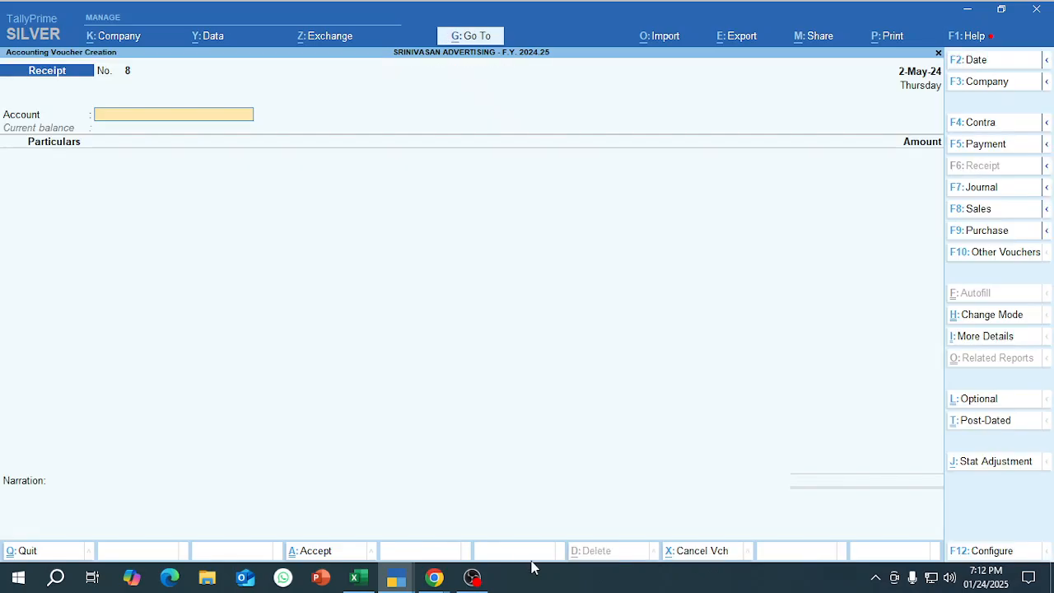
{"action": "key", "text": "F2"}
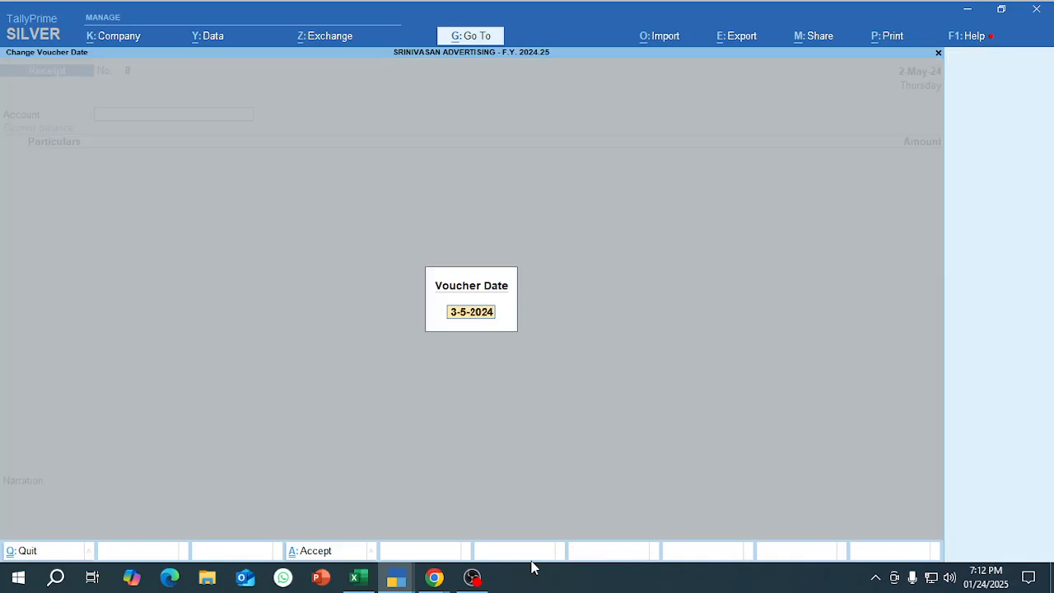
{"action": "type", "text": "31.5"}
{"action": "key", "text": "Return"}
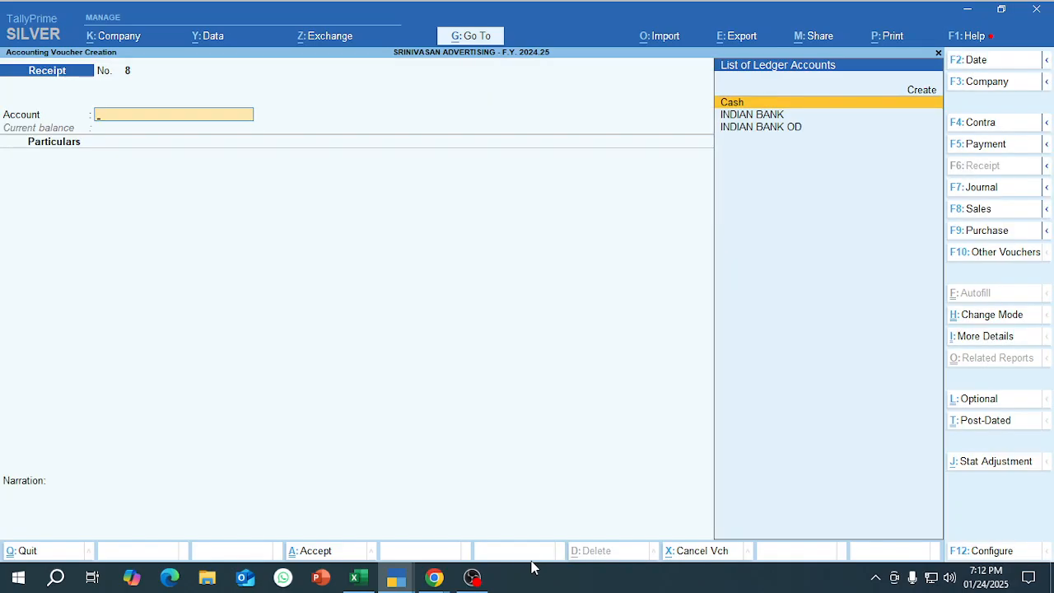
Set INDIAN BANK OD as the receiving account and credit the new customer's ledger with 1,02,000.
{"action": "key", "text": "Down"}
{"action": "key", "text": "Down"}
{"action": "key", "text": "Return"}
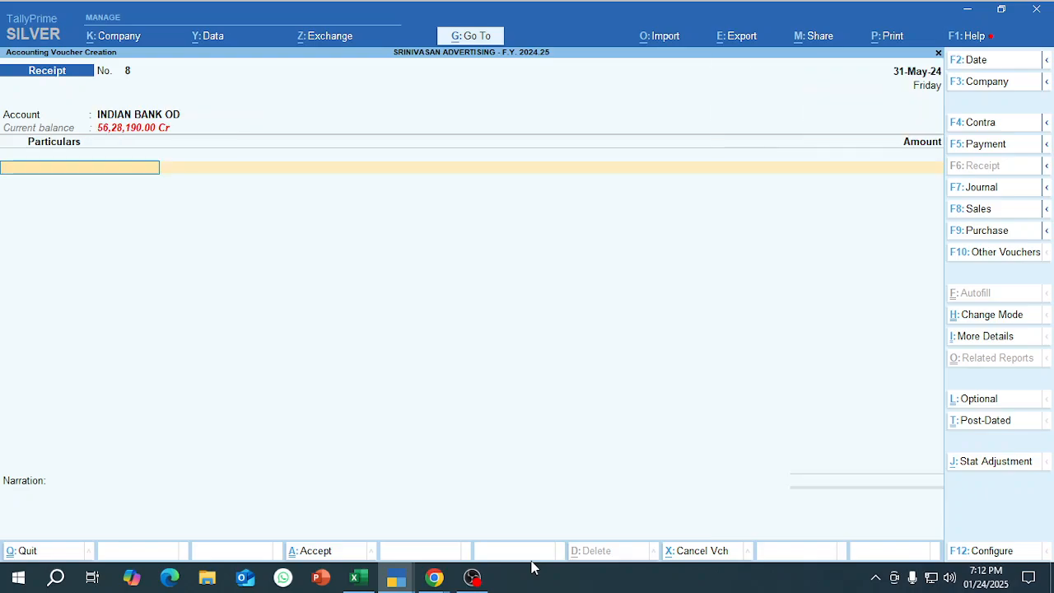
{"action": "type", "text": "Rama"}
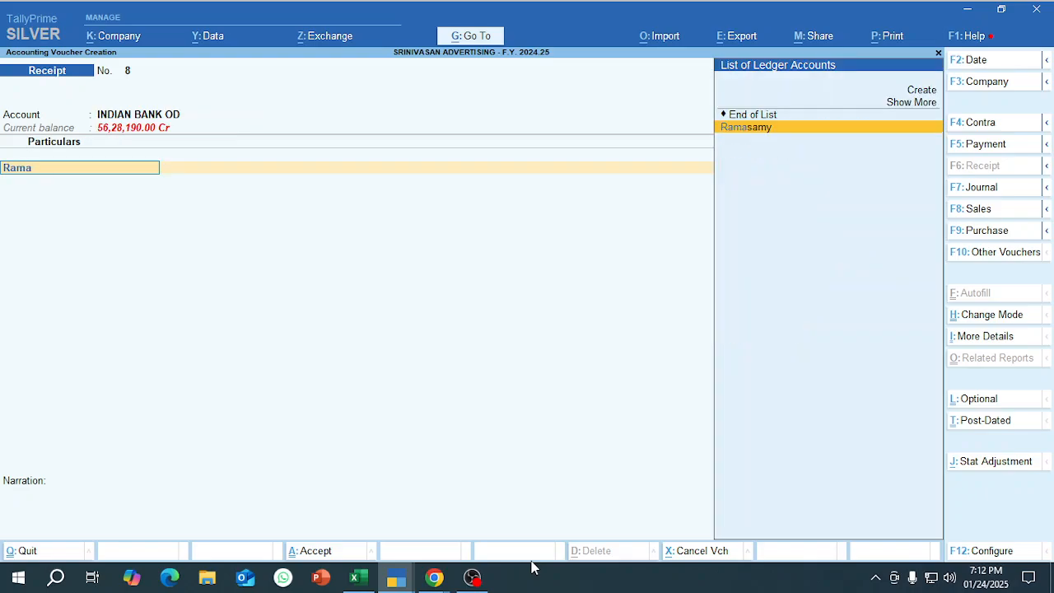
{"action": "key", "text": "Return"}
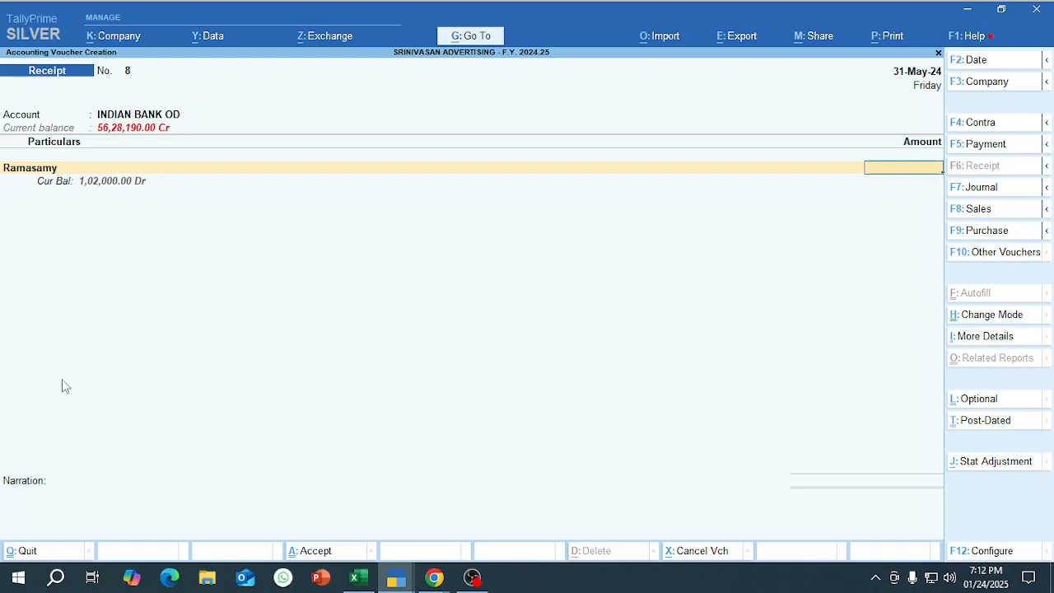
{"action": "type", "text": "102000"}
{"action": "key", "text": "Return"}
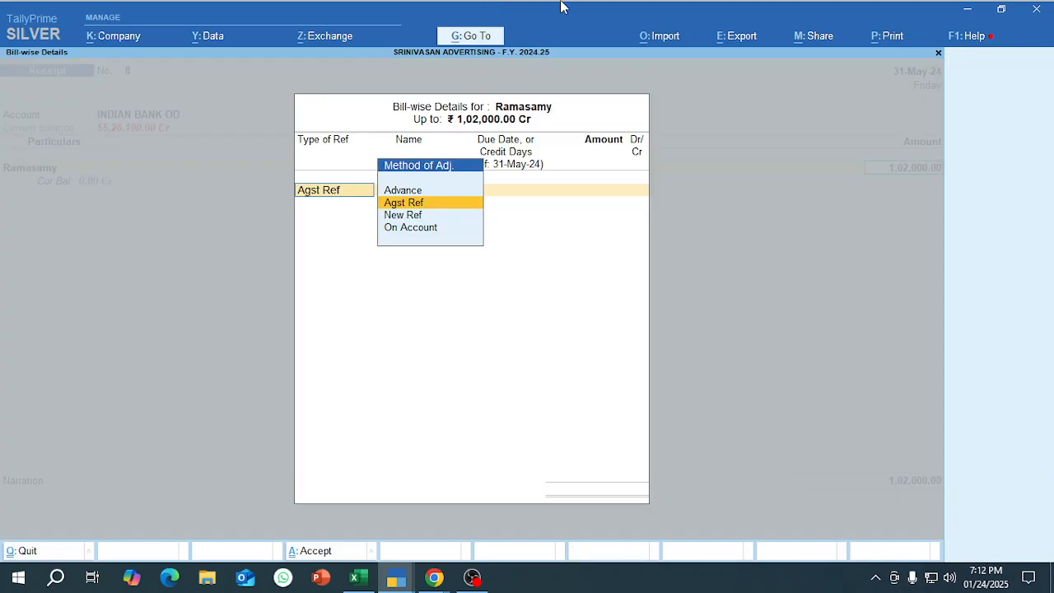
Allocate the receipt's first bill-wise line as Agst Ref to Adv 1 for 75,000 Dr.
{"action": "key", "text": "Return"}
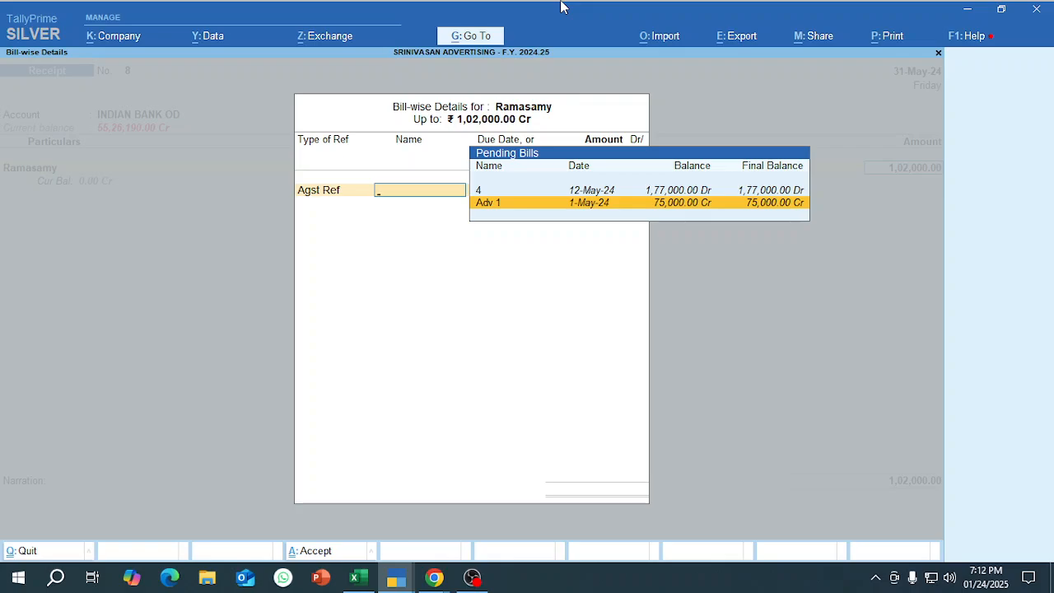
{"action": "key", "text": "Up"}
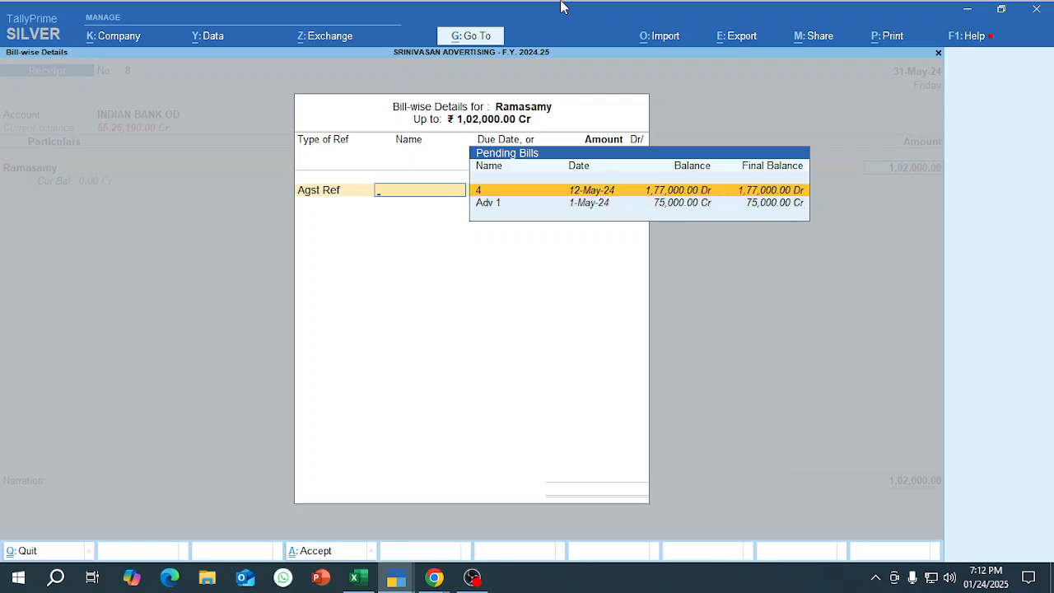
{"action": "key", "text": "Down"}
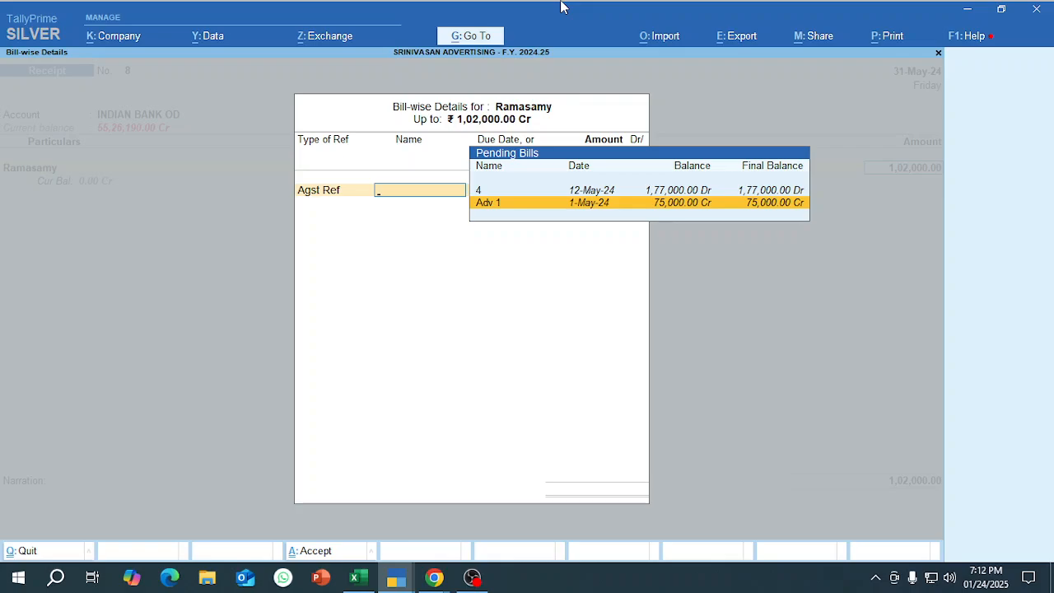
{"action": "key", "text": "Up"}
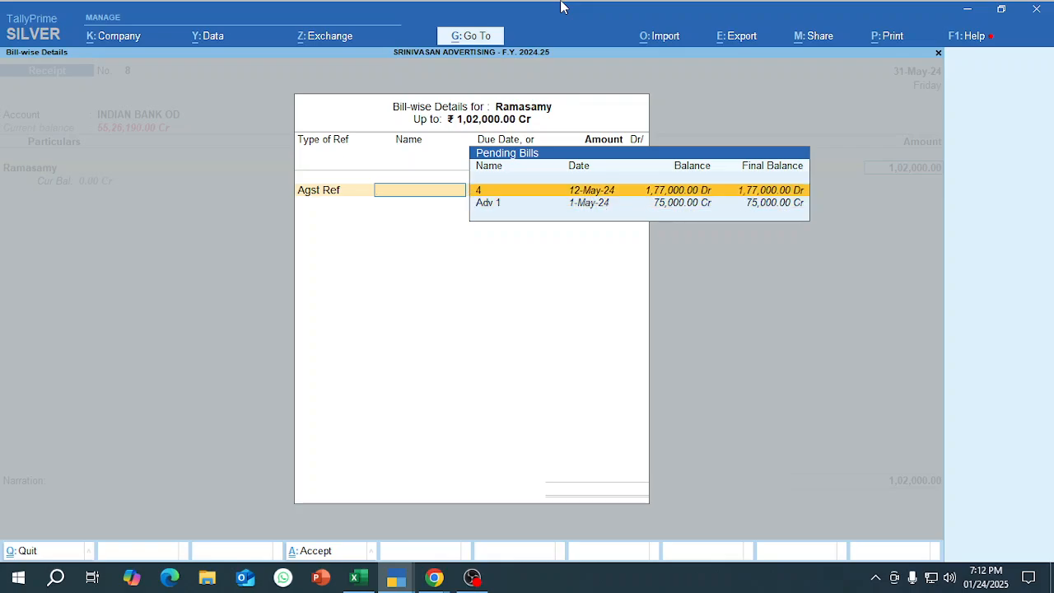
{"action": "key", "text": "alt+Tab"}
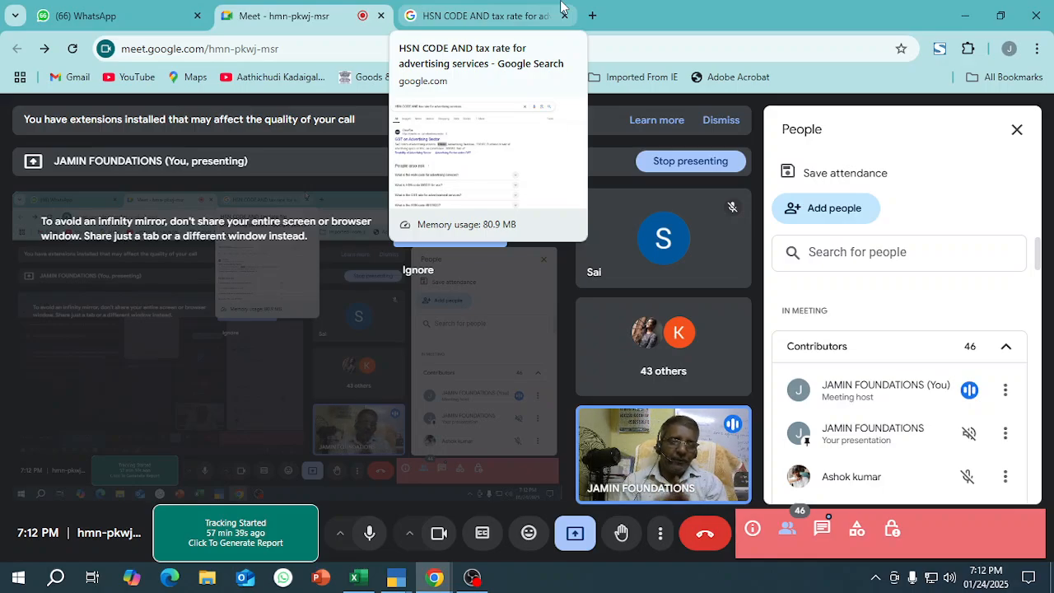
{"action": "key", "text": "alt+Tab"}
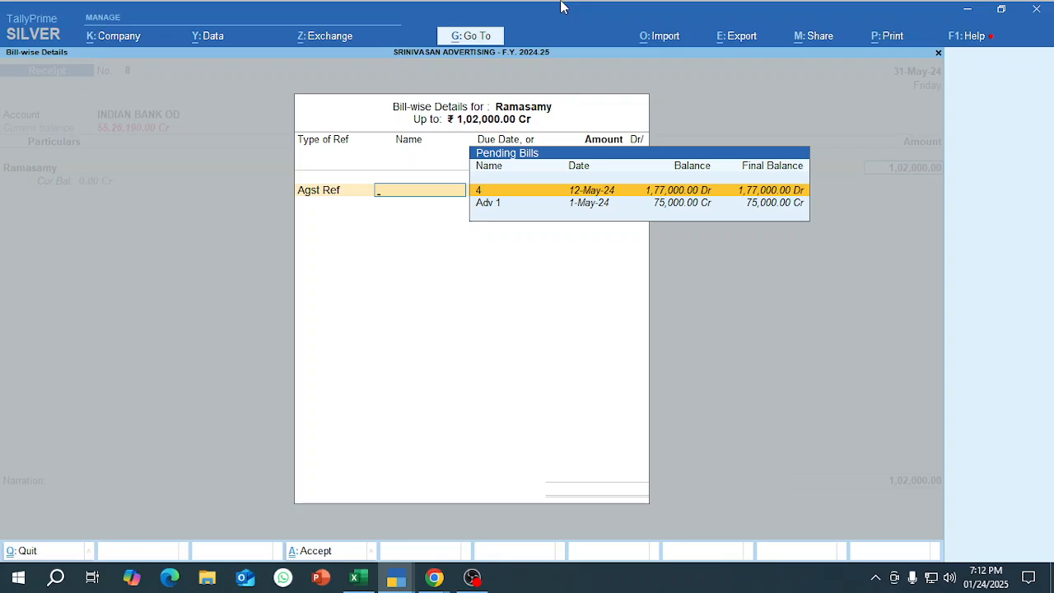
{"action": "key", "text": "Down"}
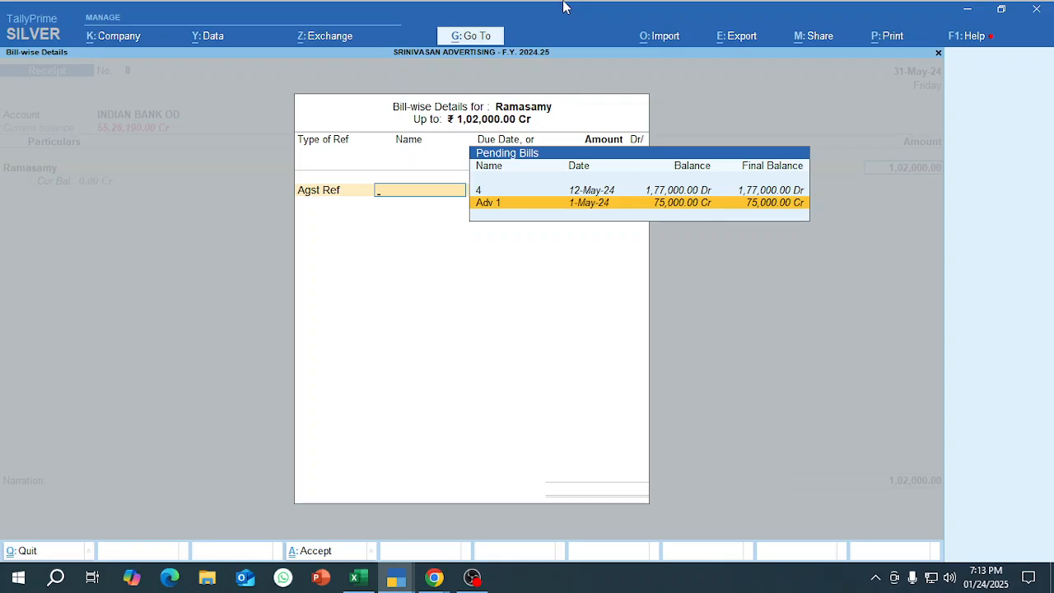
{"action": "key", "text": "Return"}
Add a second Agst Ref line for bill 4 of 1,77,000 Cr and finish the bill-wise details.
{"action": "key", "text": "Return"}
{"action": "key", "text": "Return"}
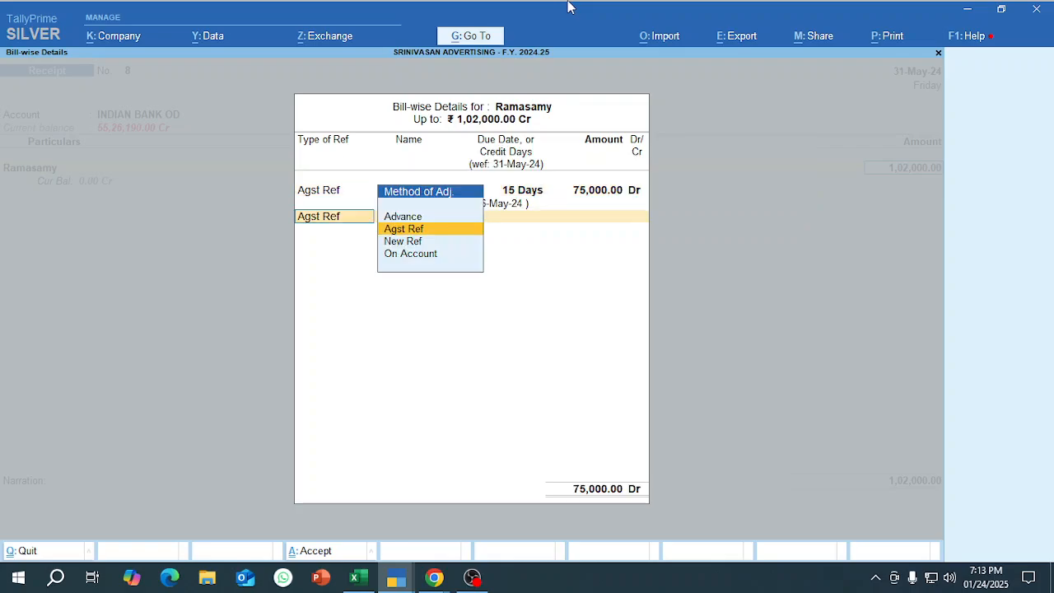
{"action": "key", "text": "Return"}
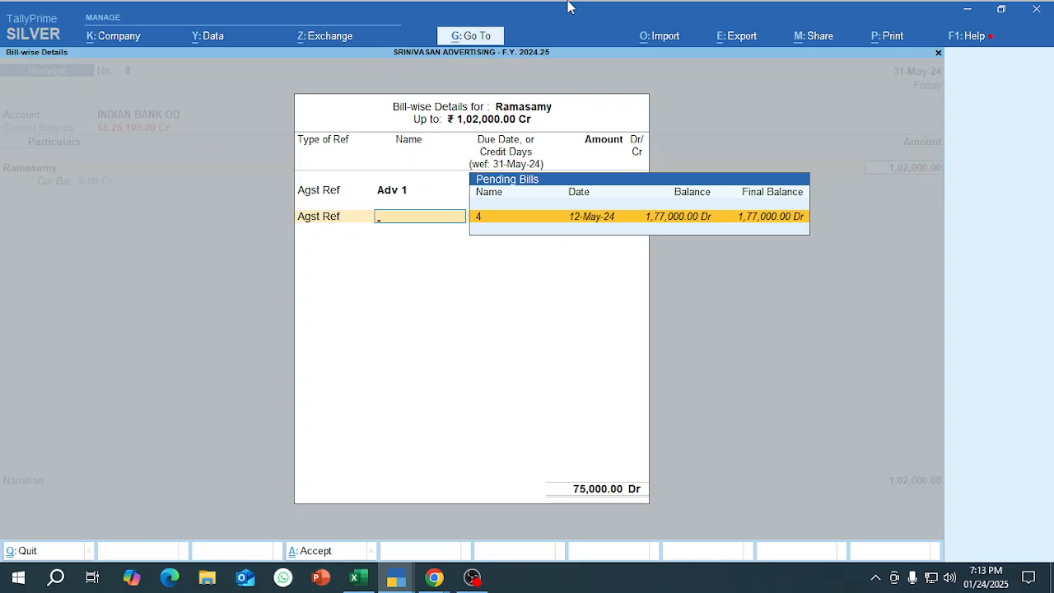
{"action": "key", "text": "Return"}
{"action": "key", "text": "Return"}
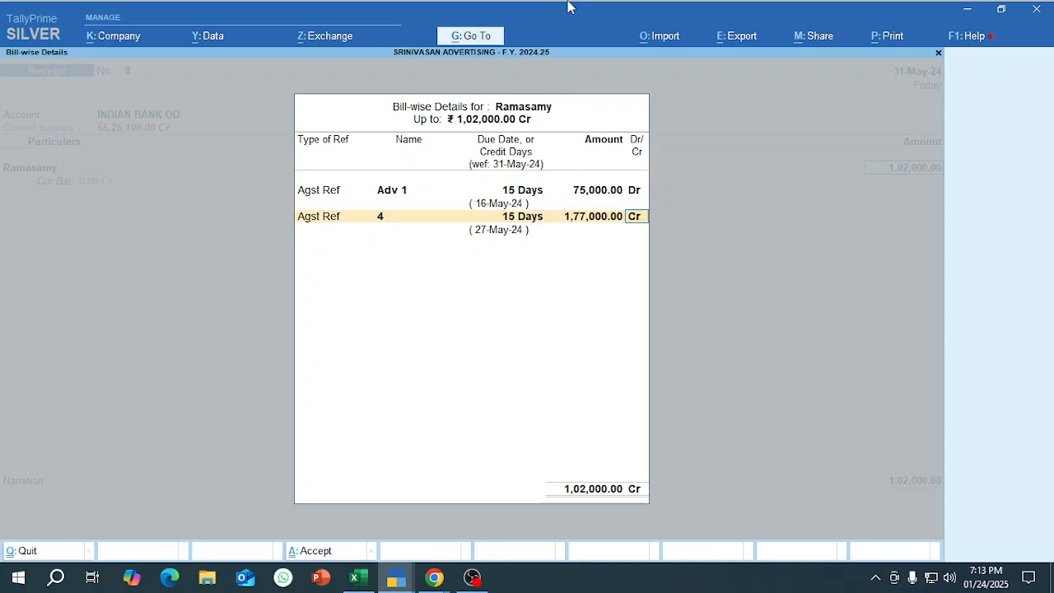
{"action": "key", "text": "Return"}
Accept the default Cheque/DD bank allocation for INDIAN BANK OD and save the receipt voucher.
{"action": "key", "text": "Return"}
{"action": "key", "text": "Return"}
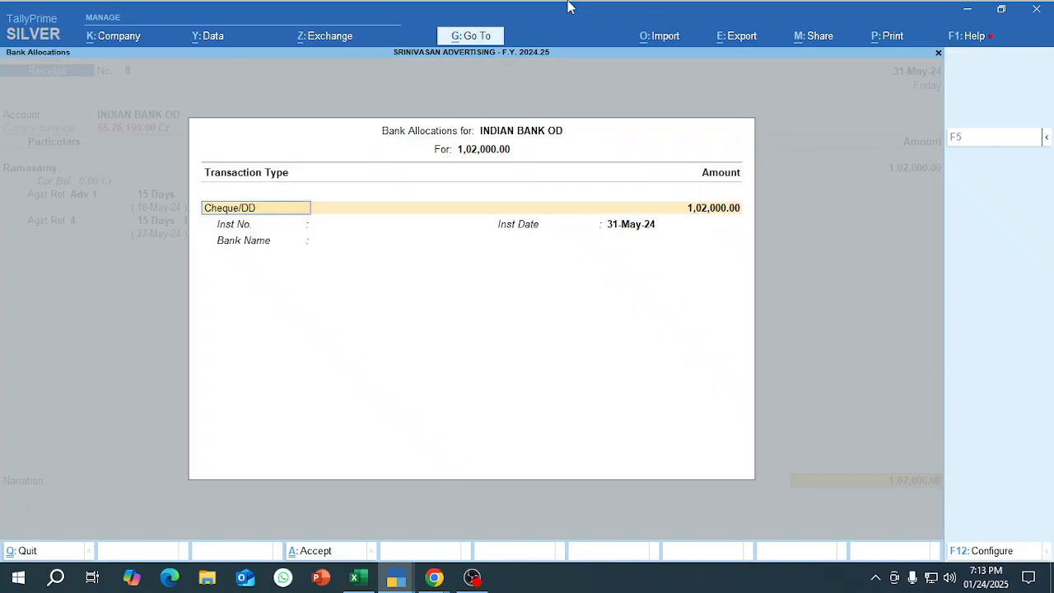
{"action": "key", "text": "Return"}
{"action": "key", "text": "Return"}
{"action": "key", "text": "Return"}
{"action": "key", "text": "Return"}
{"action": "key", "text": "Return"}
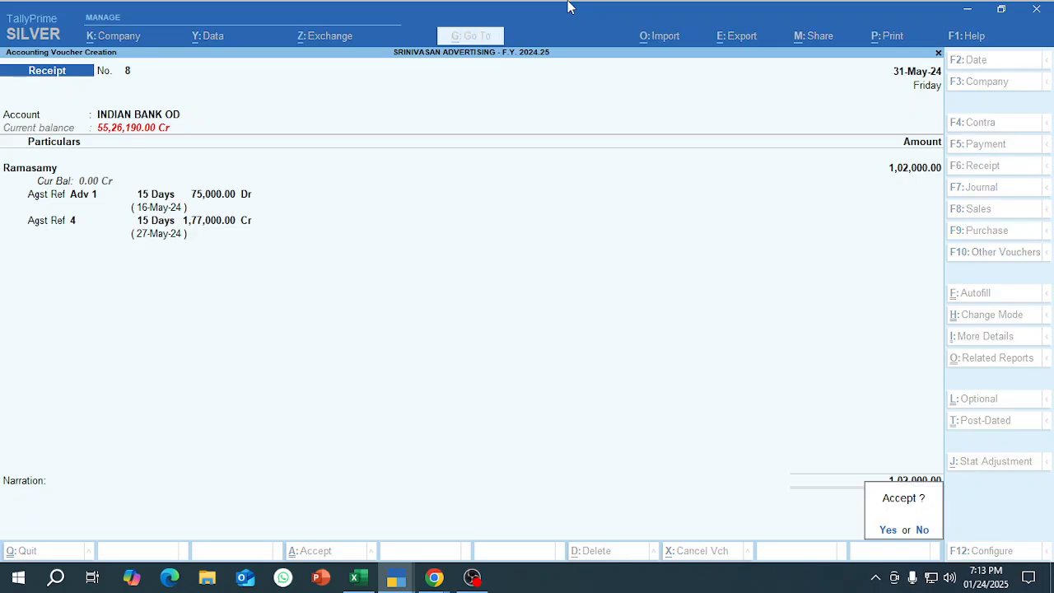
{"action": "key", "text": "Return"}
Switch to the first TallyPrime window, reopen the customer's bill-wise pending report, and extend its period to 31-May-24.
{"action": "key", "text": "alt+Tab"}
{"action": "key", "text": "alt+Tab"}
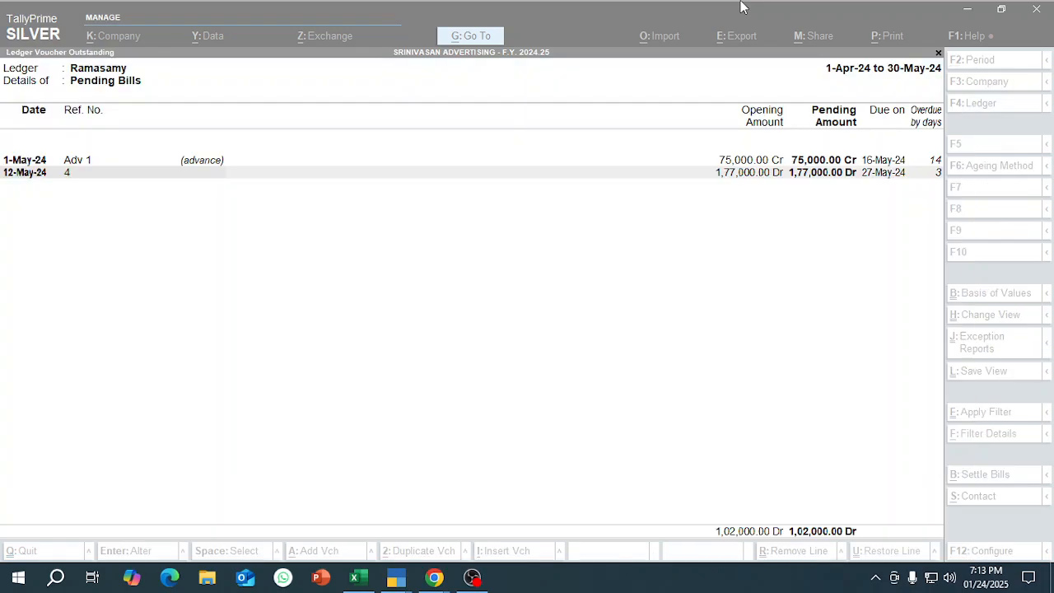
{"action": "key", "text": "Up"}
{"action": "key", "text": "Down"}
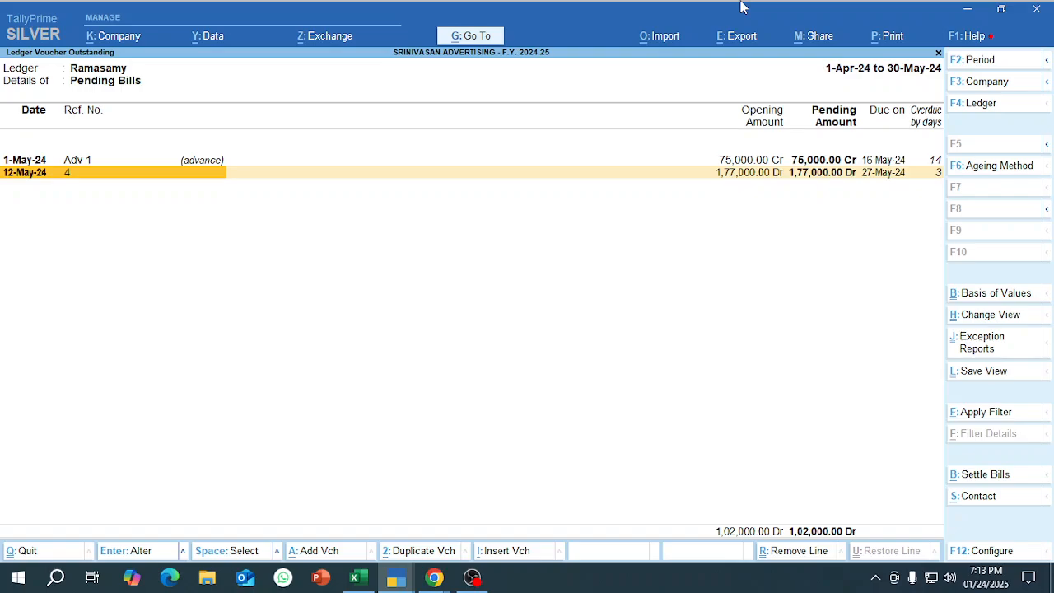
{"action": "key", "text": "Escape"}
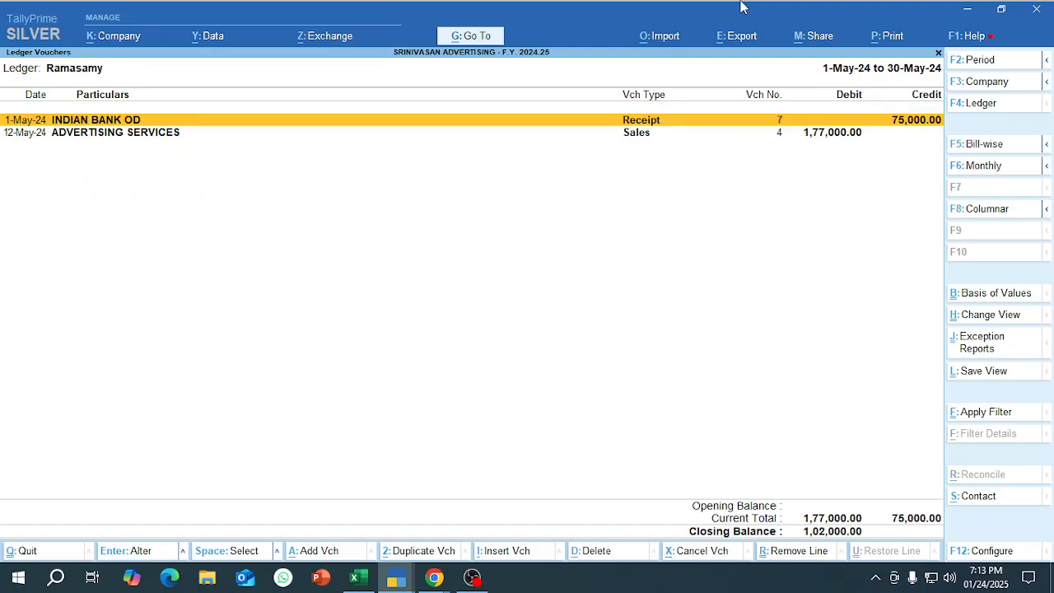
{"action": "left_click", "coordinate": [983, 145]}
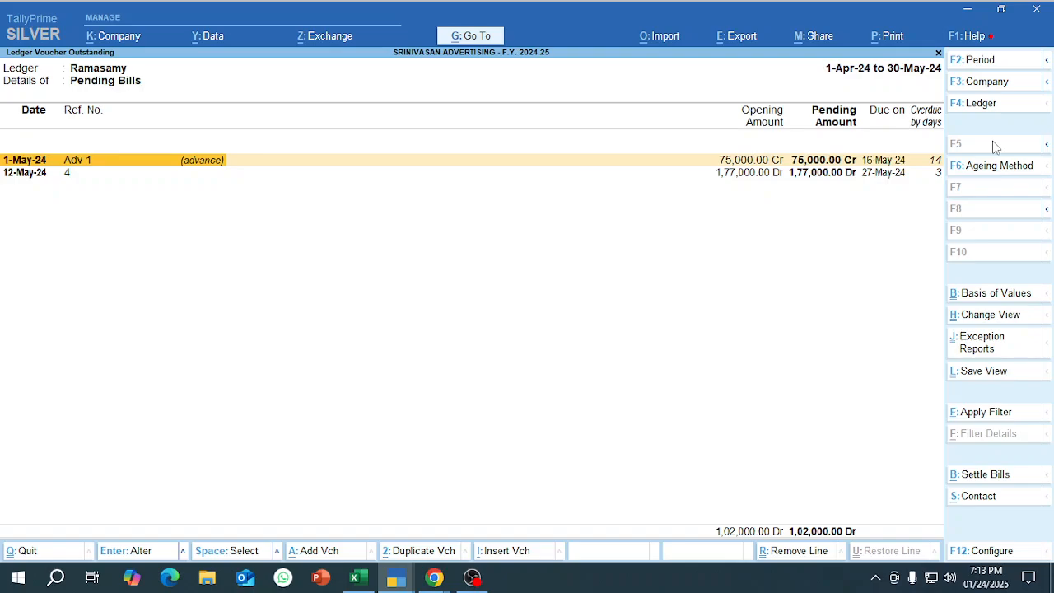
{"action": "key", "text": "alt+F2"}
{"action": "key", "text": "space"}
{"action": "key", "text": "Return"}
{"action": "key", "text": "space"}
{"action": "key", "text": "Return"}
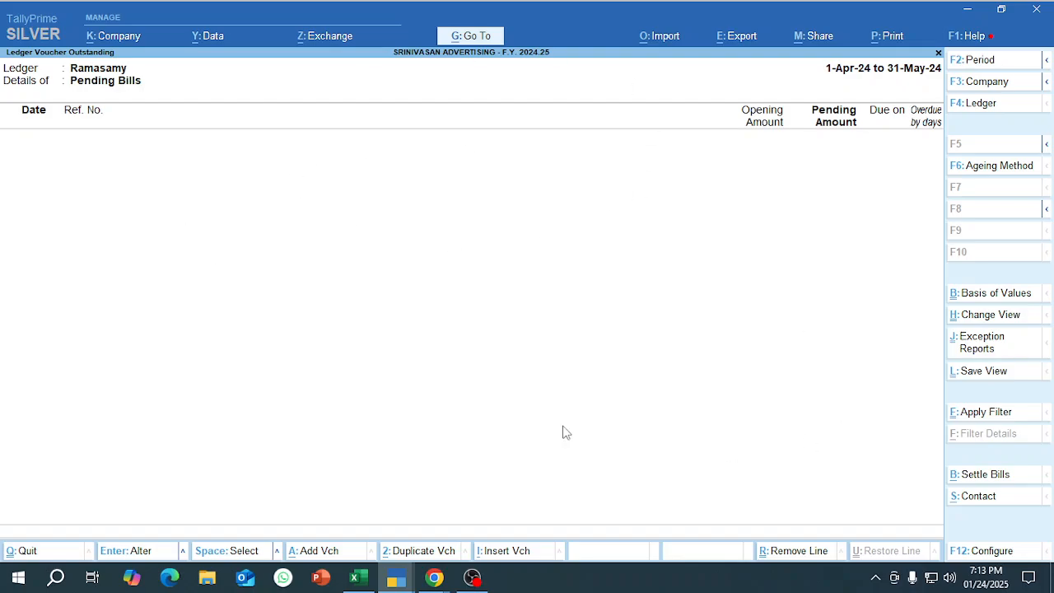
Return to the customer's ledger vouchers and extend the period to 31-5-2024 to review all entries.
{"action": "key", "text": "Escape"}
{"action": "key", "text": "Down"}
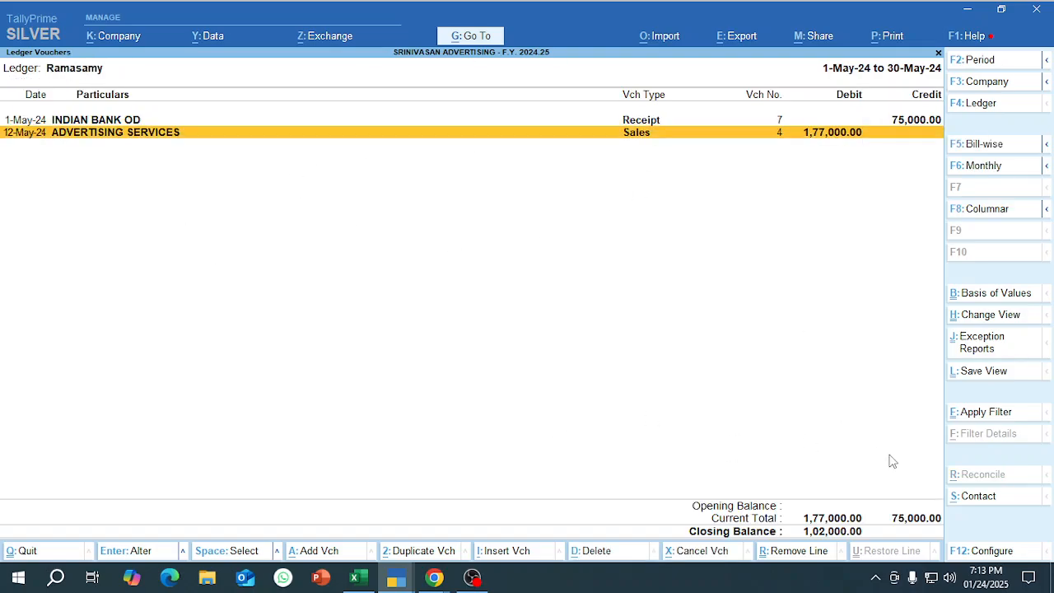
{"action": "key", "text": "Up"}
{"action": "key", "text": "Down"}
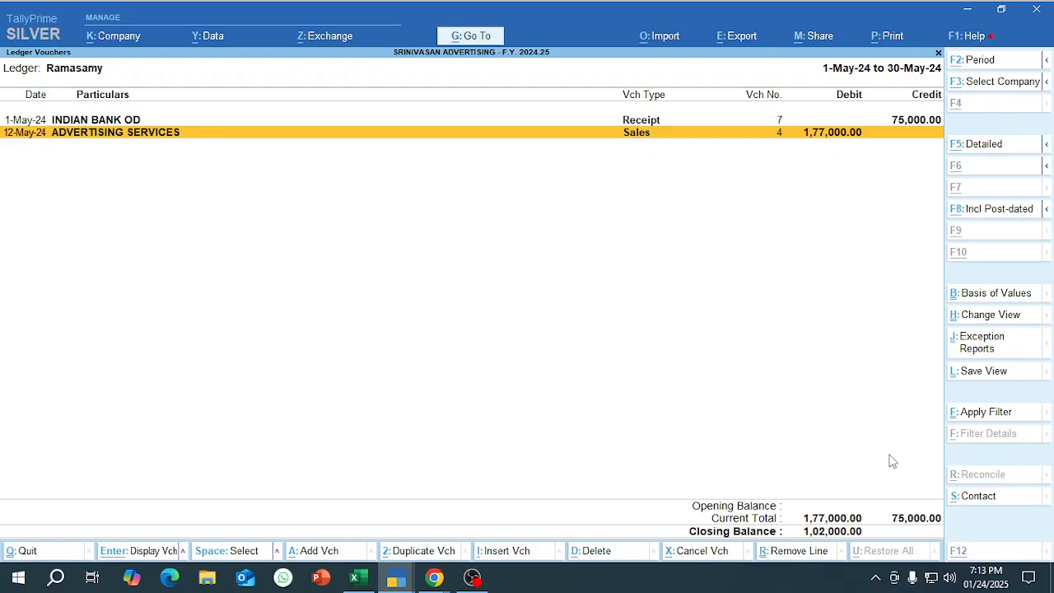
{"action": "key", "text": "alt+F2"}
{"action": "key", "text": "Return"}
{"action": "key", "text": "BackSpace"}
{"action": "type", "text": "31-5"}
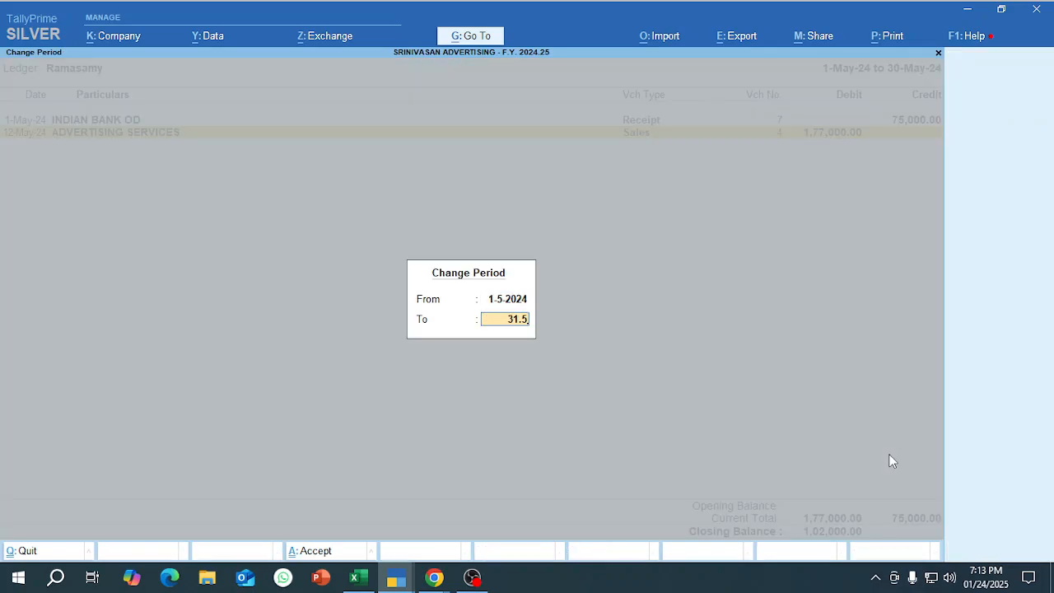
{"action": "key", "text": "Return"}
{"action": "key", "text": "Down"}
{"action": "key", "text": "Down"}
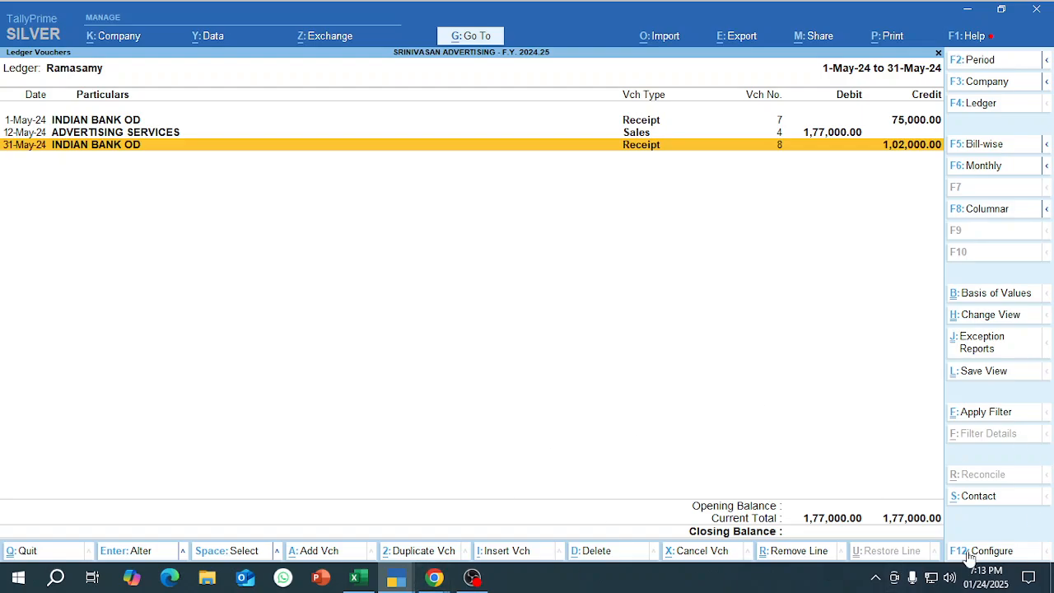
Open the ledger vouchers of ASHIMA ENTPERIRSES from the account books and display its pending bills bill-wise.
{"action": "key", "text": "Escape"}
{"action": "key", "text": "Escape"}
{"action": "key", "text": "Escape"}
{"action": "key", "text": "Escape"}
{"action": "key", "text": "Escape"}
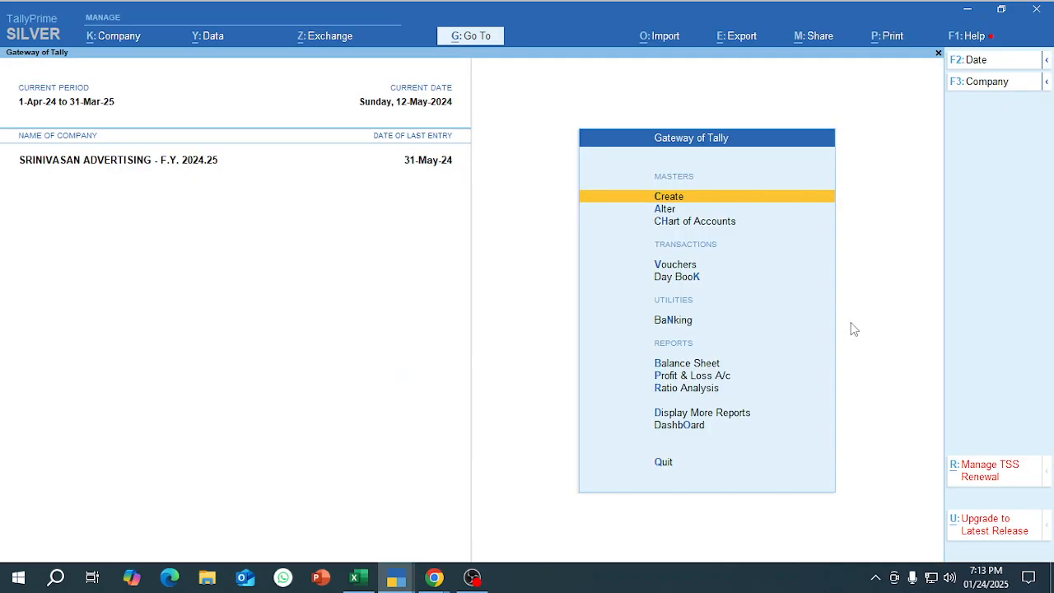
{"action": "key", "text": "i"}
{"action": "key", "text": "a"}
{"action": "key", "text": "l"}
{"action": "key", "text": "Down"}
{"action": "key", "text": "Down"}
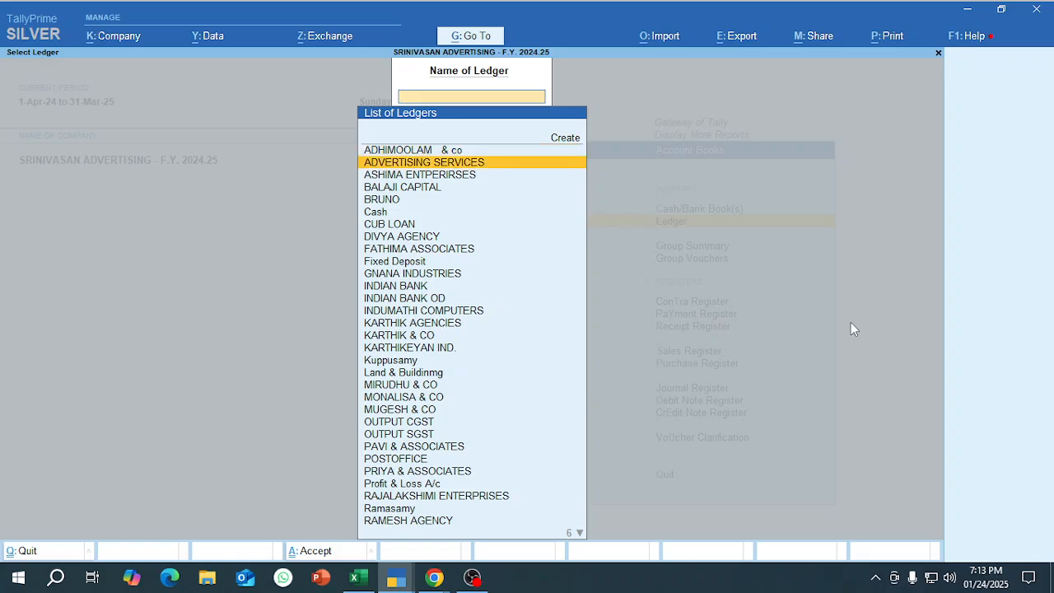
{"action": "key", "text": "Return"}
{"action": "key", "text": "F5"}
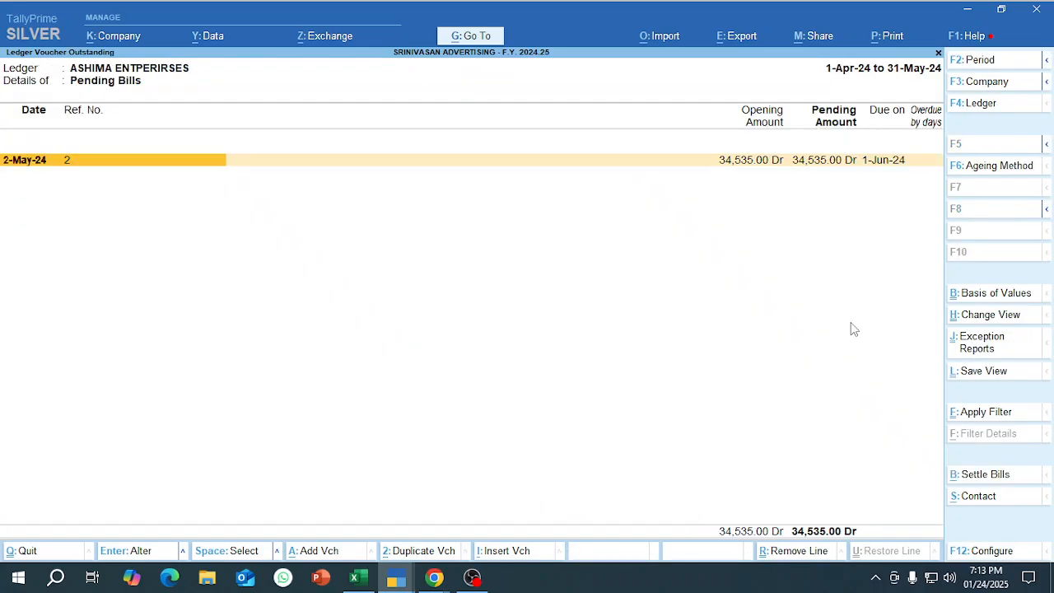
Leave the ASHIMA ENTPERIRSES ledger for the Gateway of Tally, and switch to the Google Meet window in Chrome.
{"action": "key", "text": "Escape"}
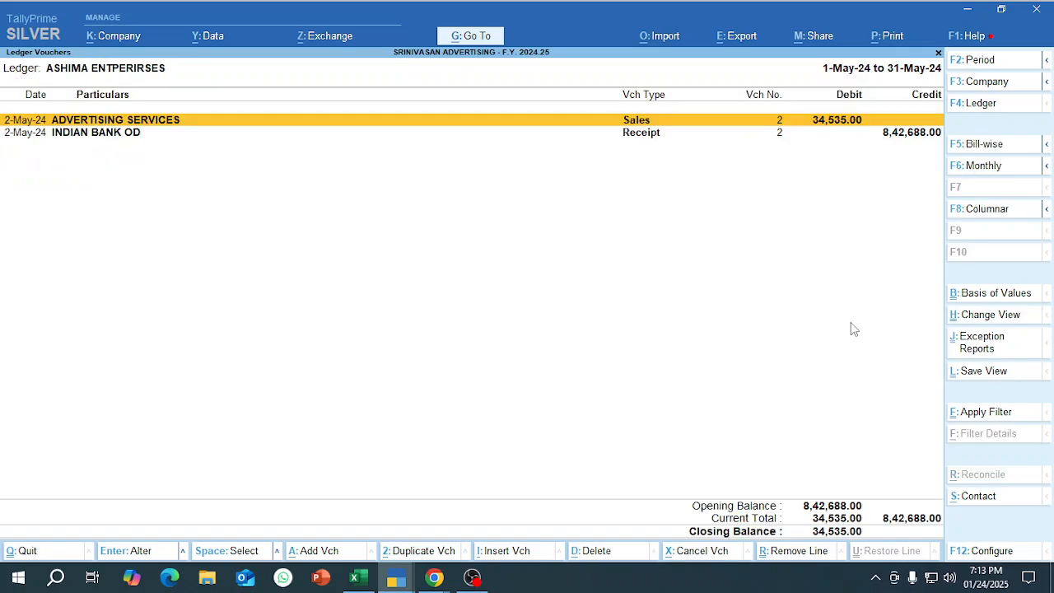
{"action": "key", "text": "Escape"}
{"action": "key", "text": "Escape"}
{"action": "key", "text": "Escape"}
{"action": "key", "text": "Escape"}
{"action": "key", "text": "Escape"}
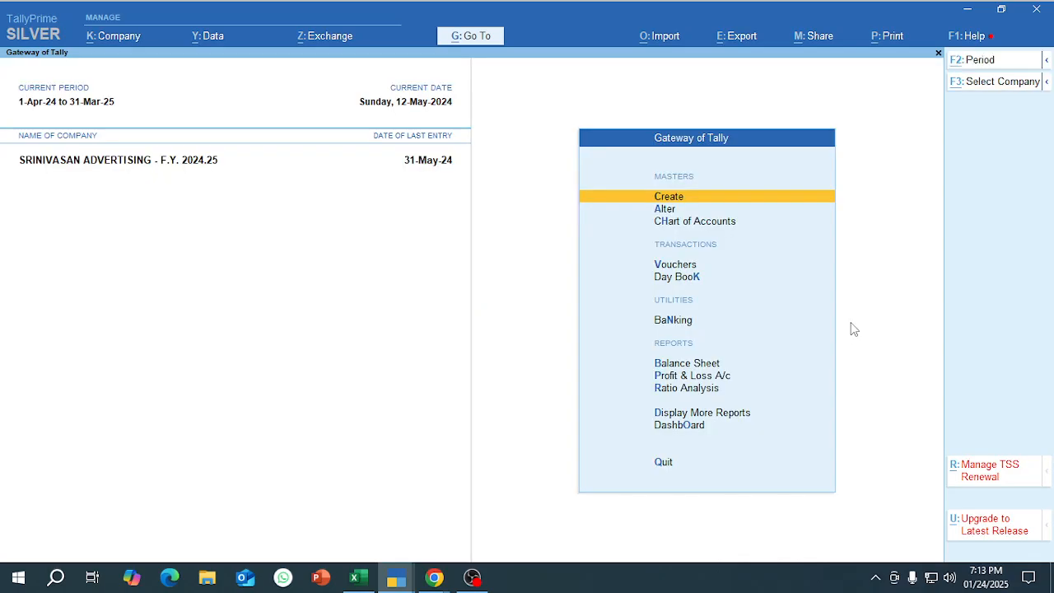
{"action": "key", "text": "alt+Tab"}
{"action": "key", "text": "alt+Tab"}
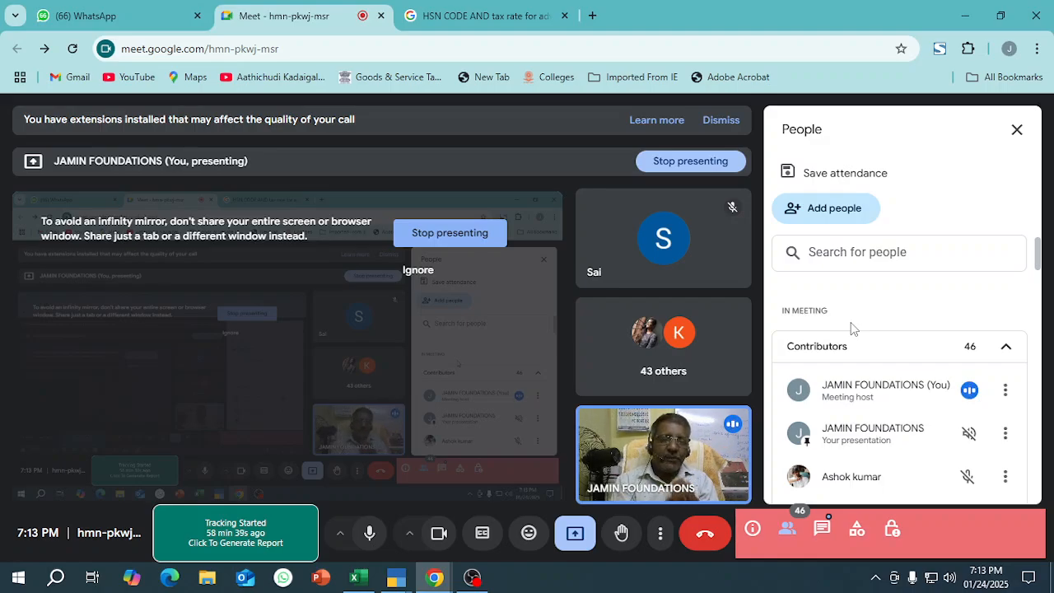
Switch to TallyPrime, view the group outstandings of Sundry Debtors, and return to the Gateway of Tally.
{"action": "key", "text": "alt+Tab"}
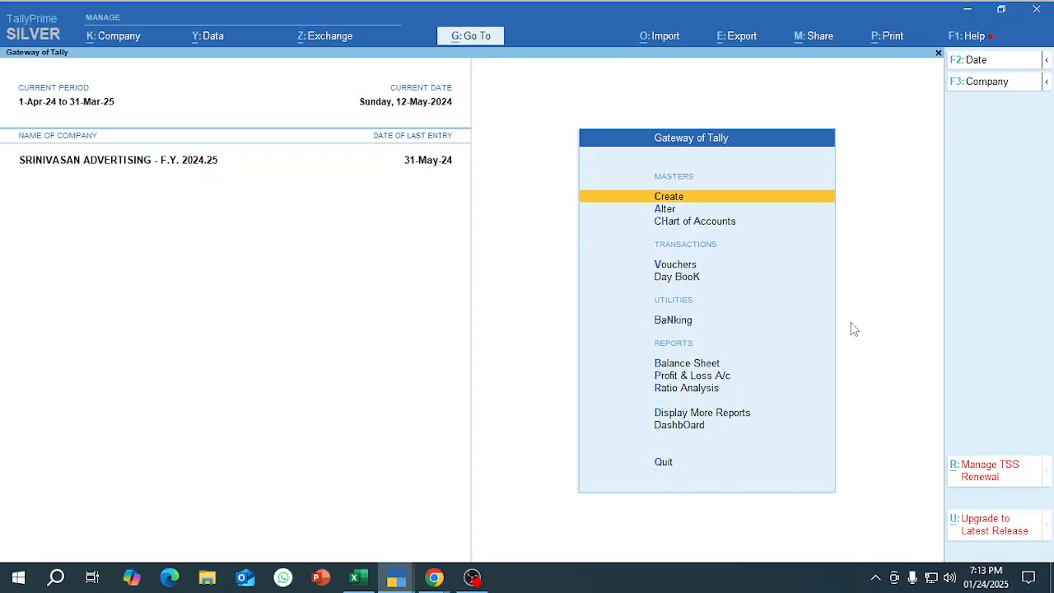
{"action": "key", "text": "d"}
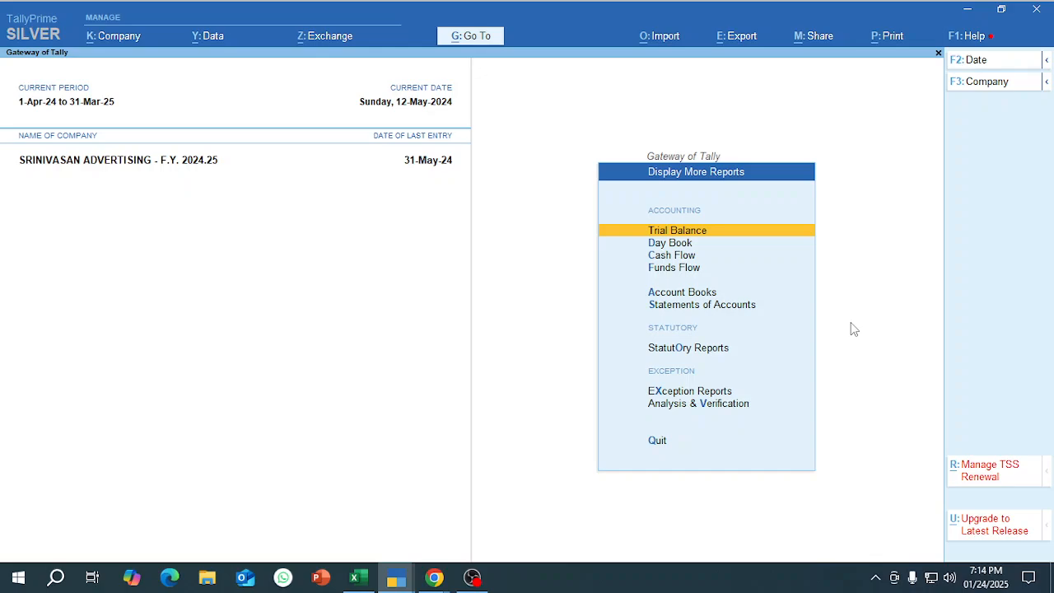
{"action": "key", "text": "s"}
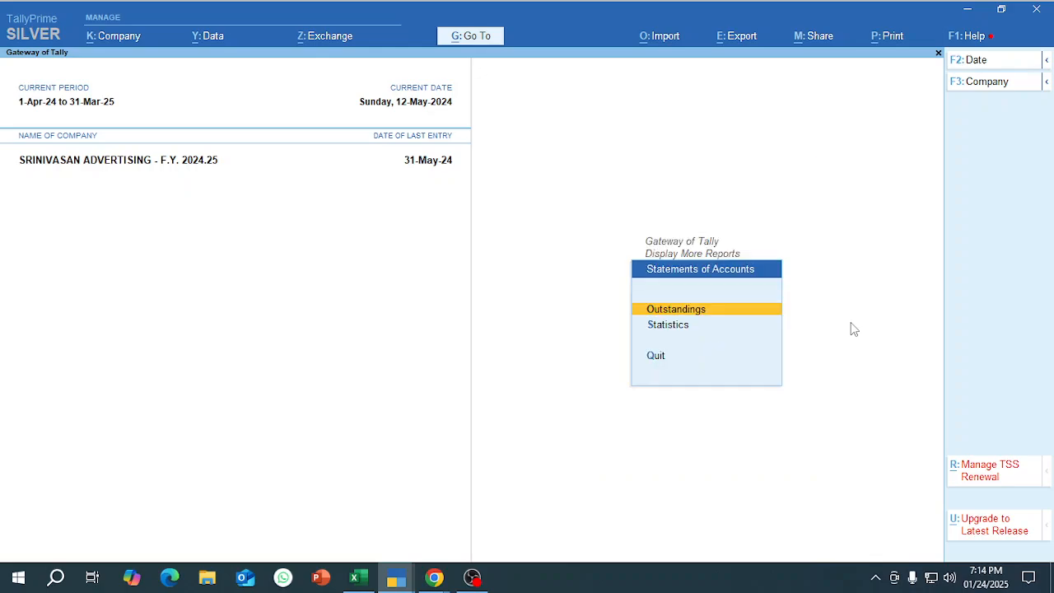
{"action": "key", "text": "Return"}
{"action": "key", "text": "Down"}
{"action": "key", "text": "Down"}
{"action": "key", "text": "Down"}
{"action": "key", "text": "Return"}
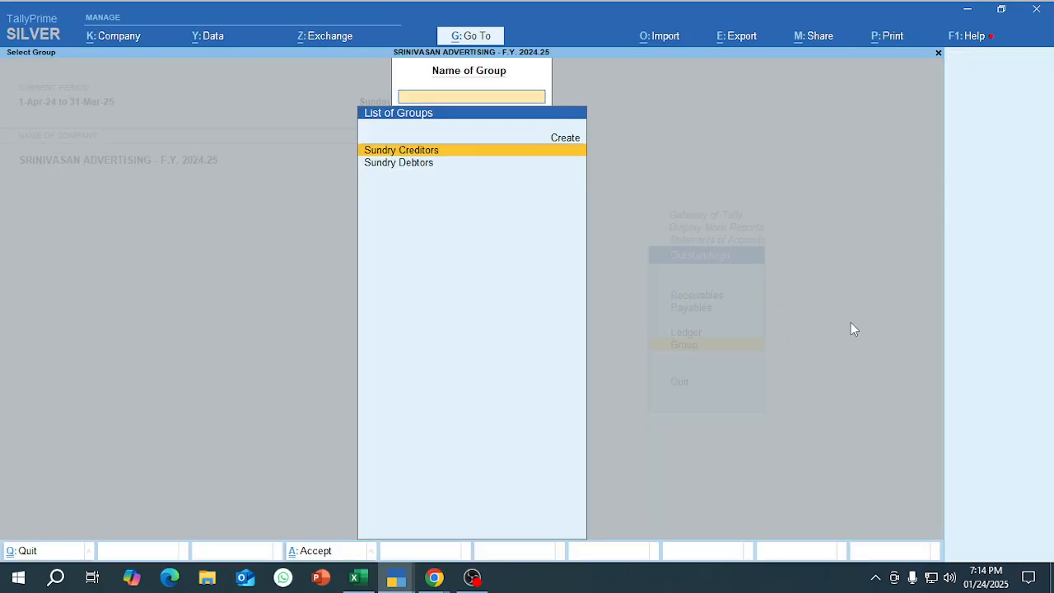
{"action": "key", "text": "Down"}
{"action": "key", "text": "Return"}
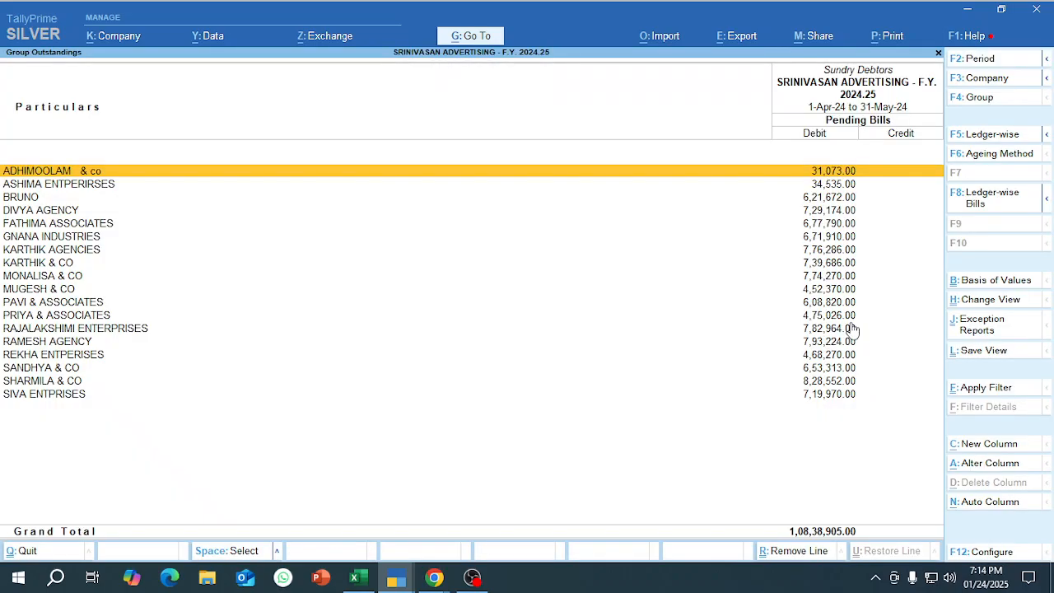
{"action": "key", "text": "Escape"}
{"action": "key", "text": "Escape"}
{"action": "key", "text": "Escape"}
{"action": "key", "text": "Escape"}
{"action": "key", "text": "Escape"}
{"action": "key", "text": "Escape"}
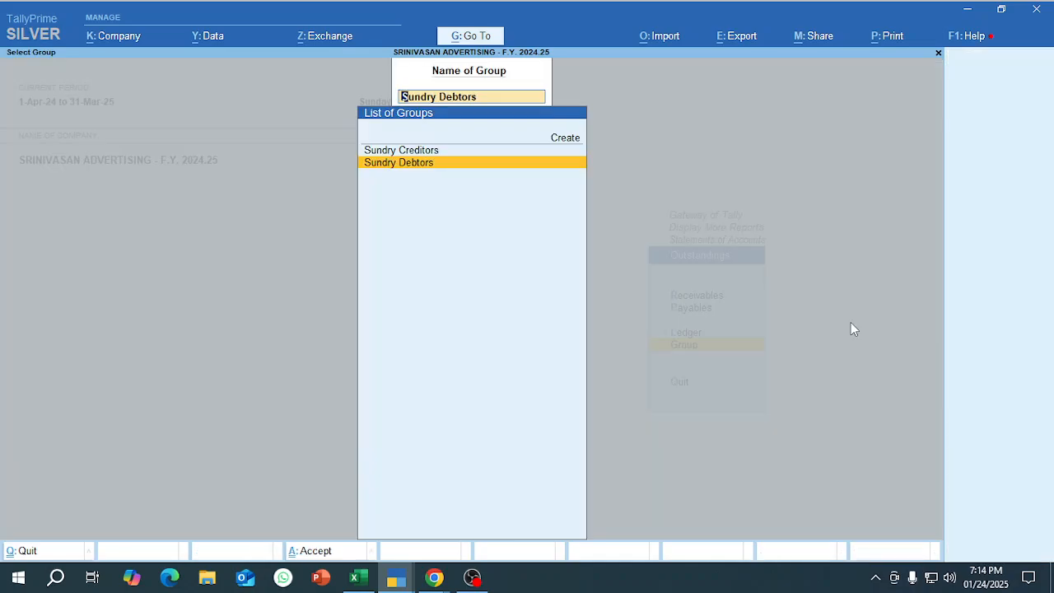
{"action": "key", "text": "Escape"}
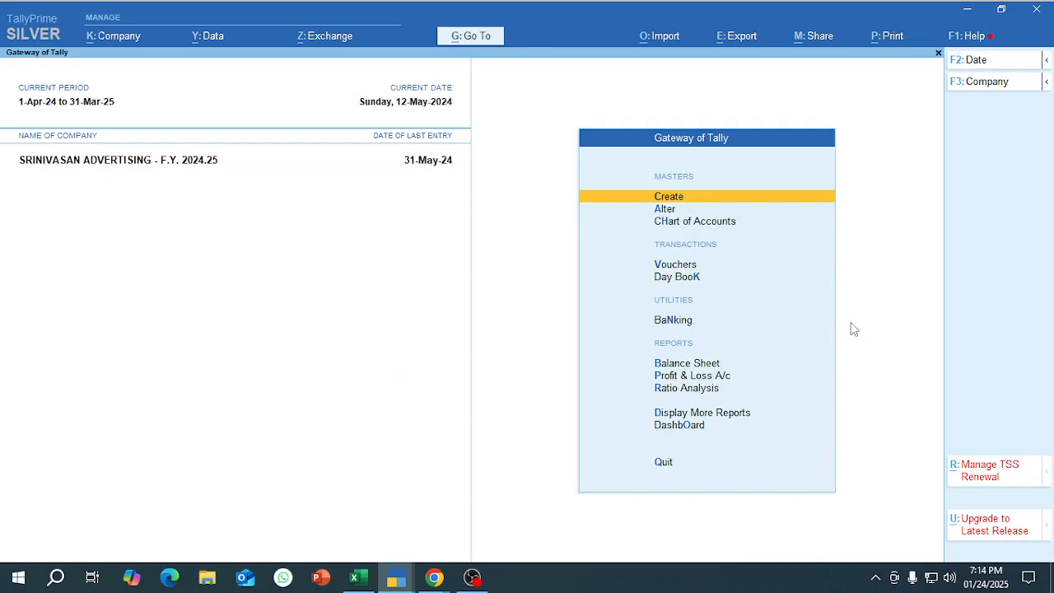
Go through the Statements of Accounts reports to the Group choice under Outstandings, and return to the Gateway of Tally.
{"action": "key", "text": "Down"}
{"action": "key", "text": "Down"}
{"action": "key", "text": "Down"}
{"action": "key", "text": "Down"}
{"action": "key", "text": "Down"}
{"action": "key", "text": "Down"}
{"action": "key", "text": "Down"}
{"action": "key", "text": "Down"}
{"action": "key", "text": "Down"}
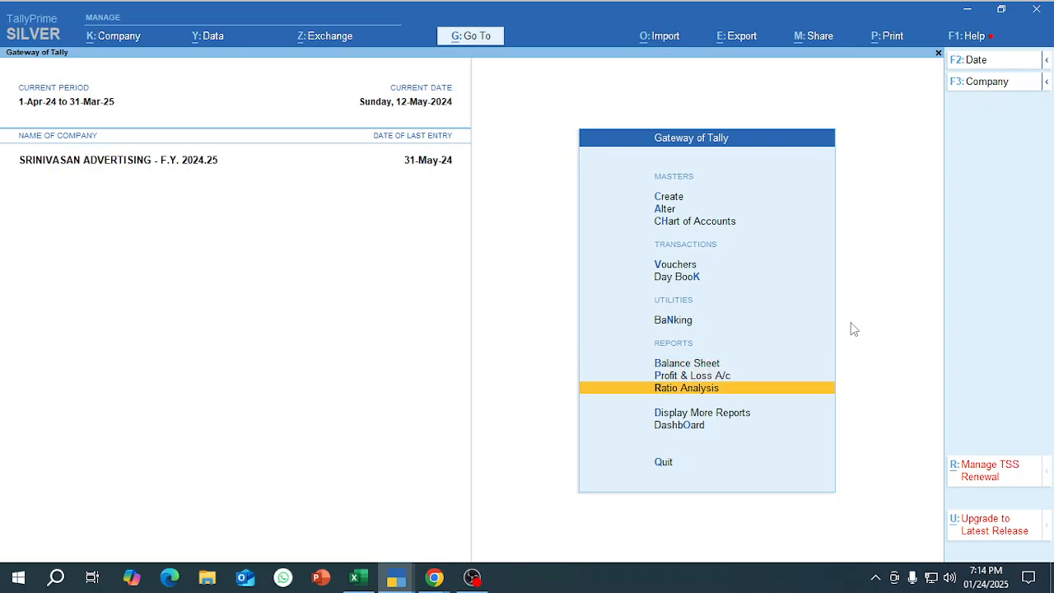
{"action": "key", "text": "Return"}
{"action": "key", "text": "Down"}
{"action": "key", "text": "Down"}
{"action": "key", "text": "Down"}
{"action": "key", "text": "Down"}
{"action": "key", "text": "Down"}
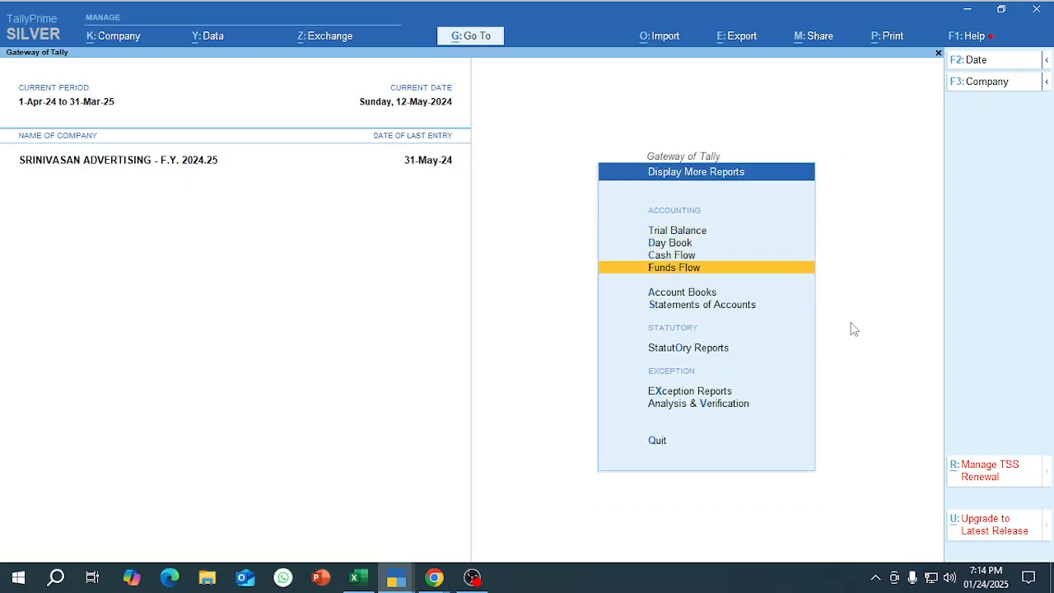
{"action": "key", "text": "Return"}
{"action": "key", "text": "Down"}
{"action": "key", "text": "Down"}
{"action": "key", "text": "Up"}
{"action": "key", "text": "Up"}
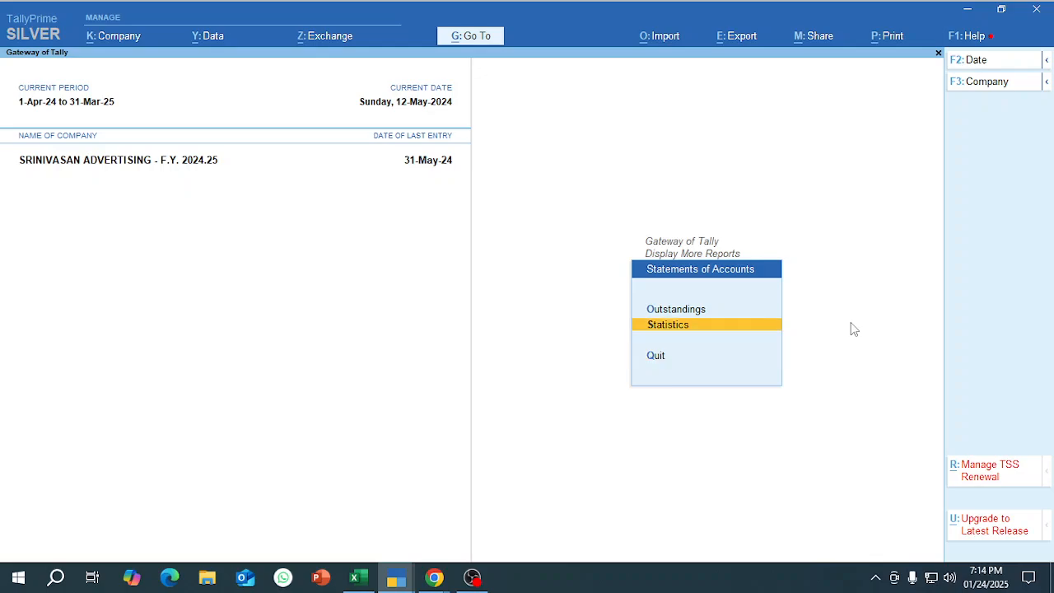
{"action": "key", "text": "Return"}
{"action": "key", "text": "Down"}
{"action": "key", "text": "Down"}
{"action": "key", "text": "Down"}
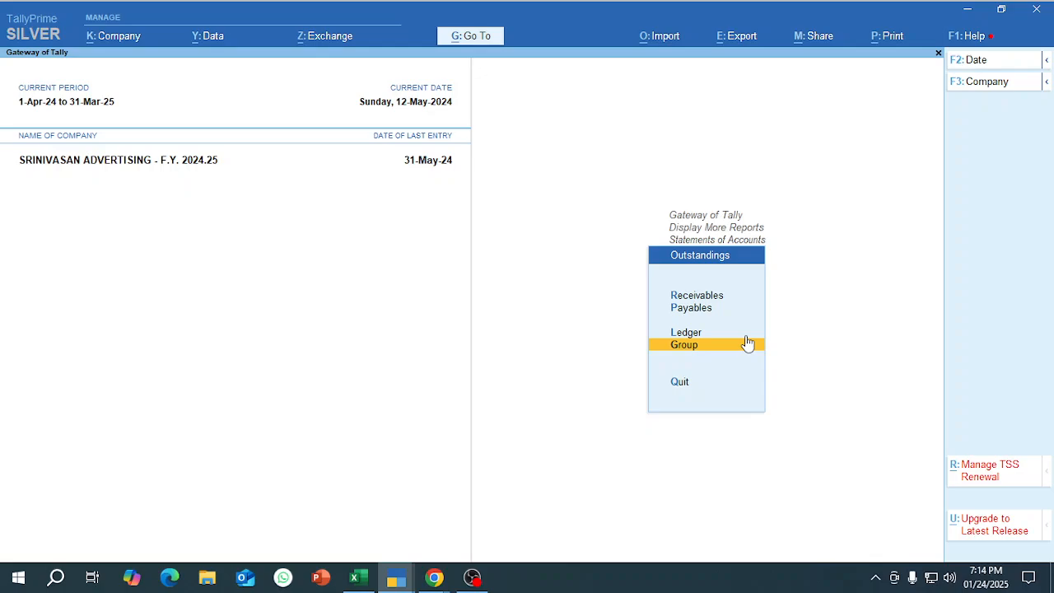
{"action": "key", "text": "Escape"}
{"action": "key", "text": "Escape"}
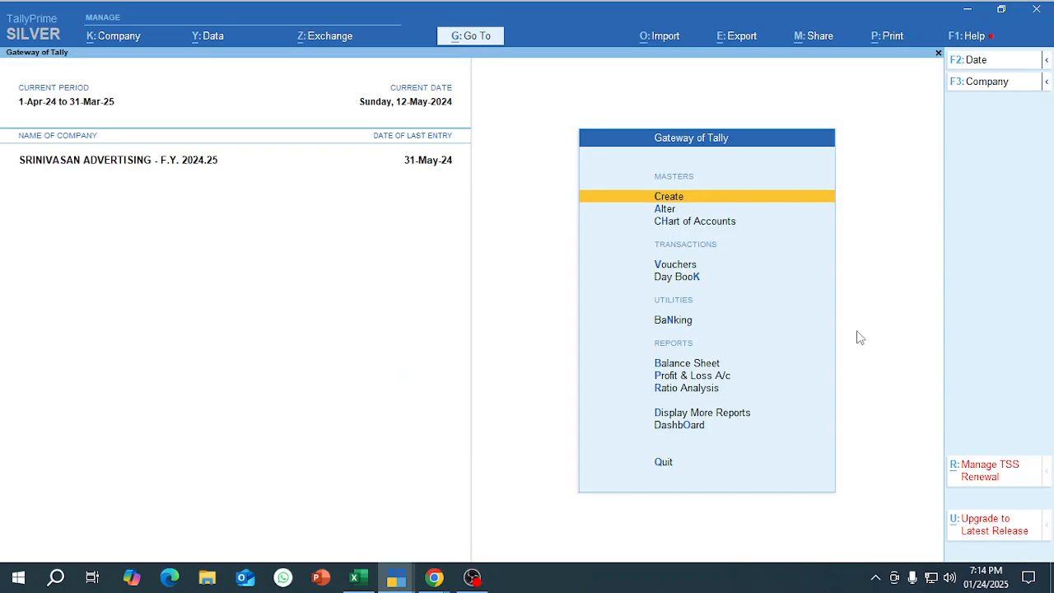
Open the group outstandings report for Sundry Debtors from the Statements of Accounts.
{"action": "key", "text": "d"}
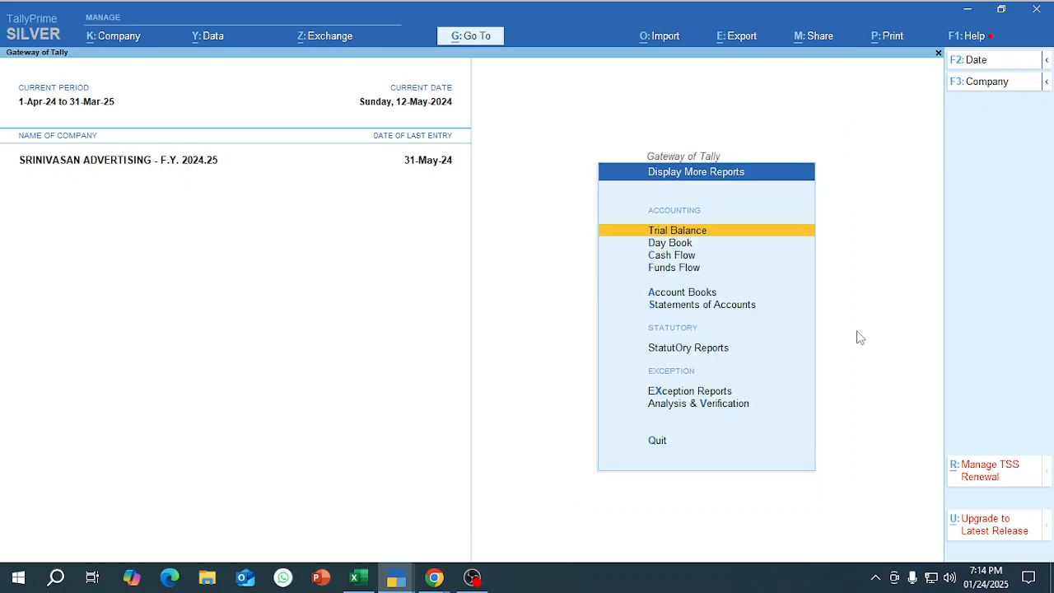
{"action": "key", "text": "s"}
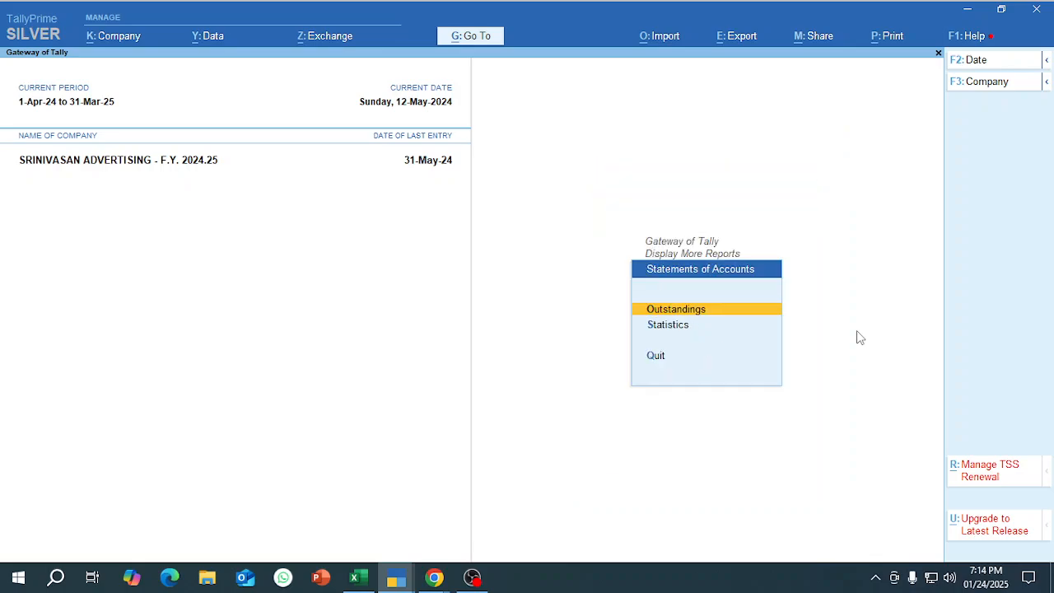
{"action": "key", "text": "o"}
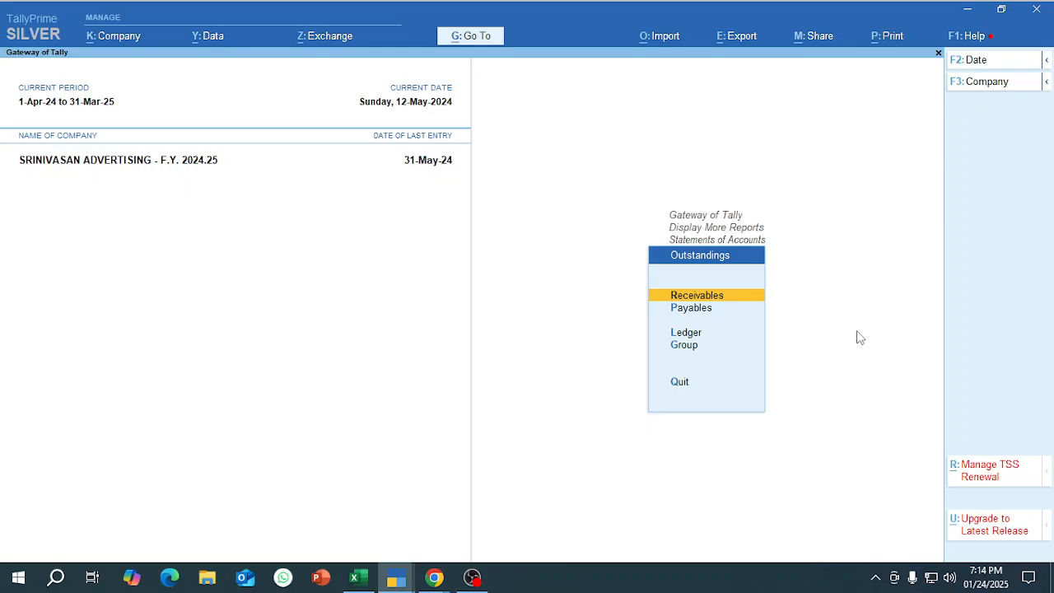
{"action": "key", "text": "Down"}
{"action": "key", "text": "Down"}
{"action": "key", "text": "Down"}
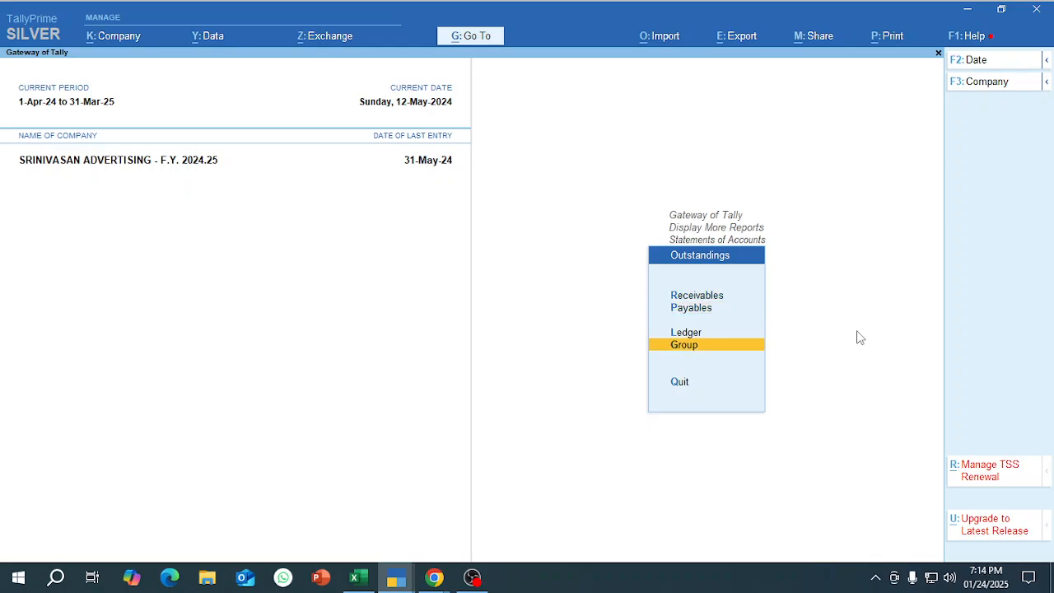
{"action": "key", "text": "Return"}
{"action": "key", "text": "Down"}
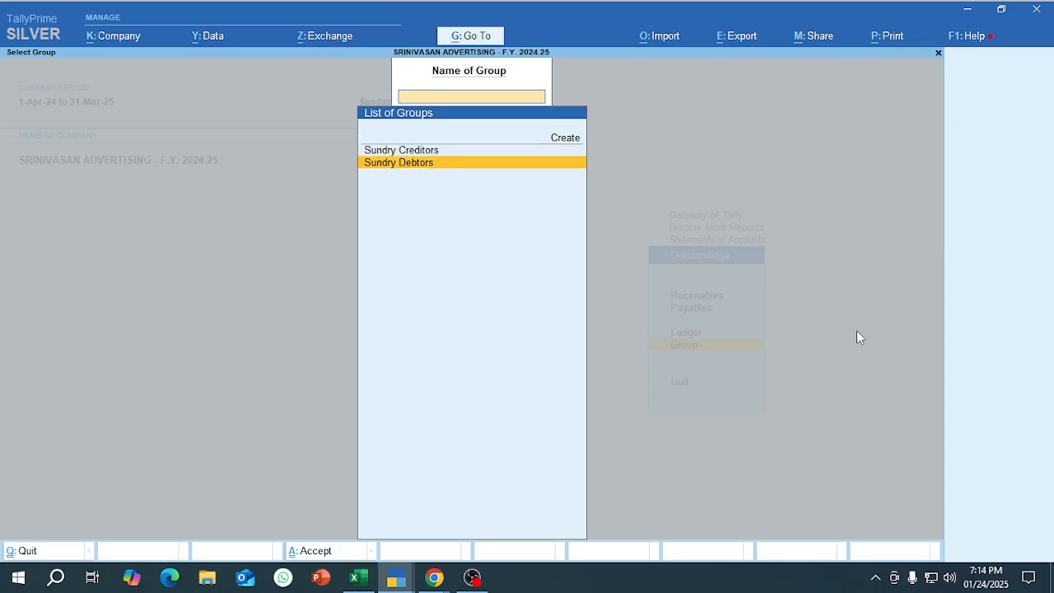
{"action": "key", "text": "Return"}
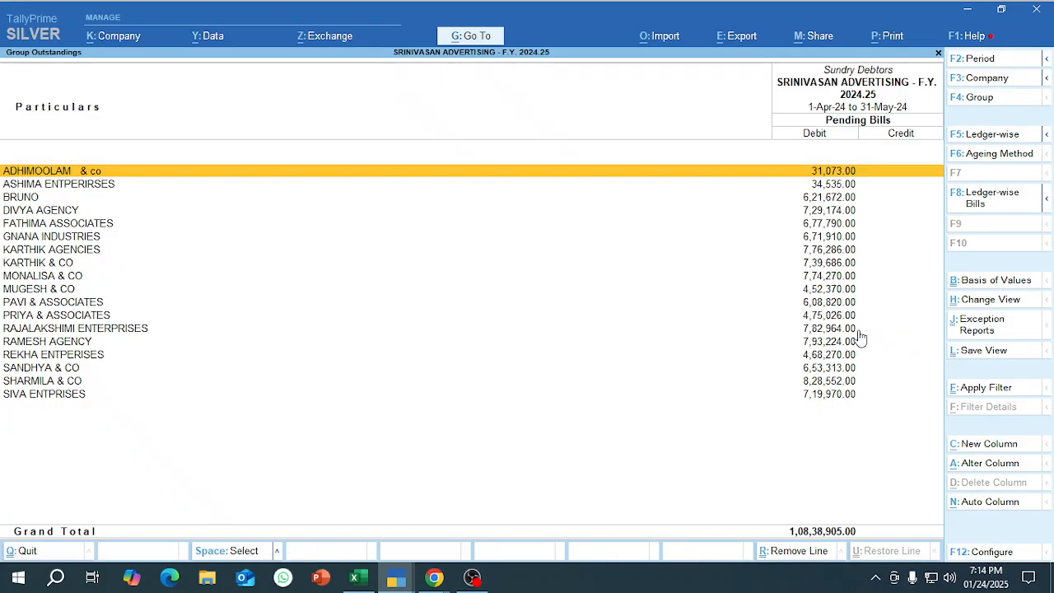
Show the Sundry Debtors outstandings as ledger-wise bills and go through the first customers' pending bills.
{"action": "left_click", "coordinate": [990, 213]}
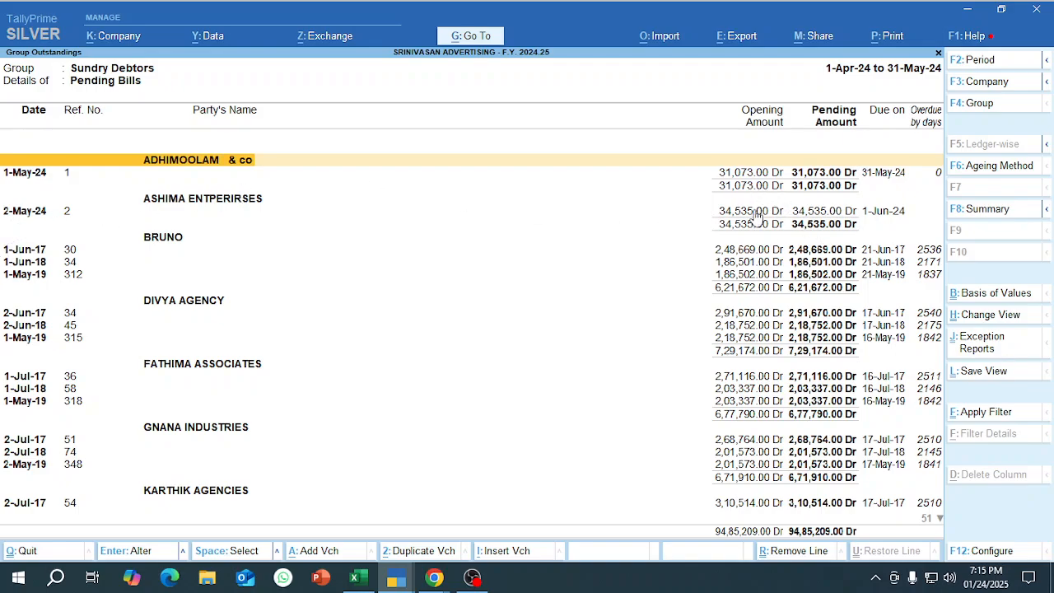
{"action": "key", "text": "Down"}
{"action": "key", "text": "Down"}
{"action": "key", "text": "Down"}
{"action": "key", "text": "Down"}
{"action": "key", "text": "Down"}
{"action": "key", "text": "Down"}
{"action": "key", "text": "Down"}
{"action": "key", "text": "Down"}
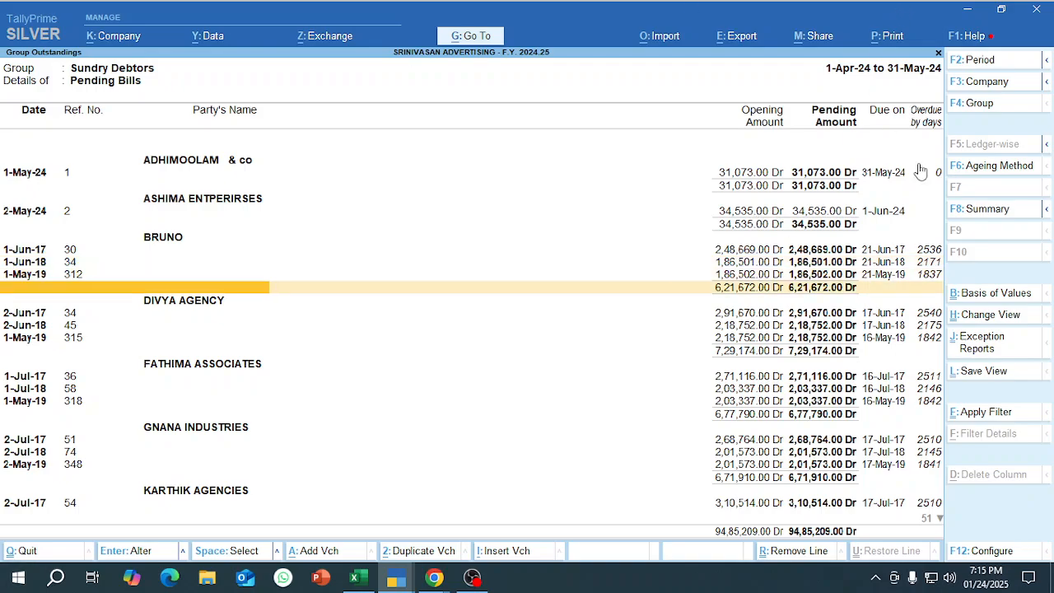
Apply ageing by bill date to the pending bills with periods of 0 to 30, 30 to 60, 60 to 180 and above 180 days.
{"action": "left_click", "coordinate": [982, 178]}
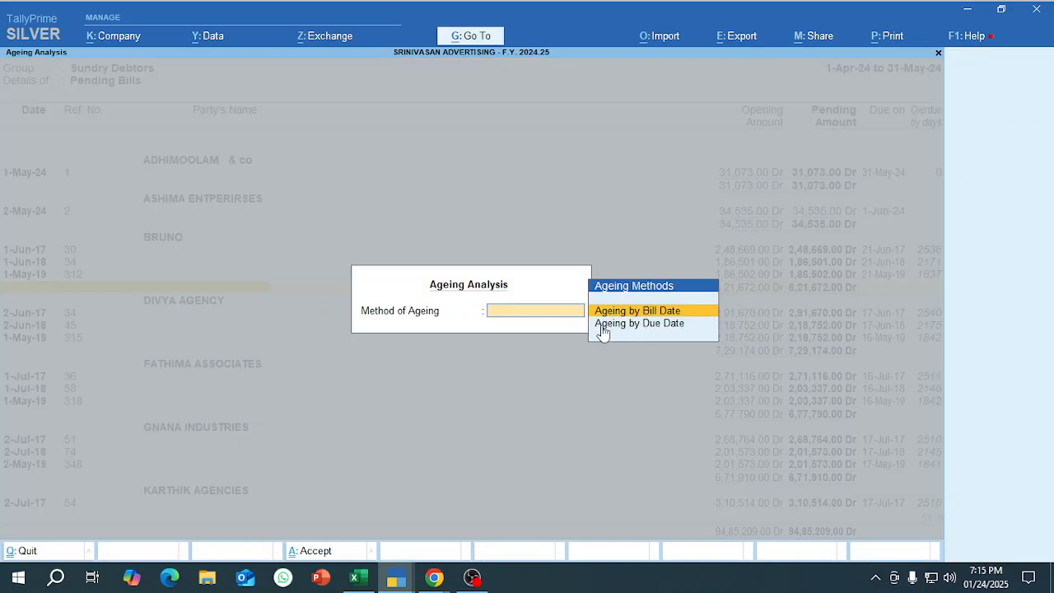
{"action": "left_click", "coordinate": [673, 329]}
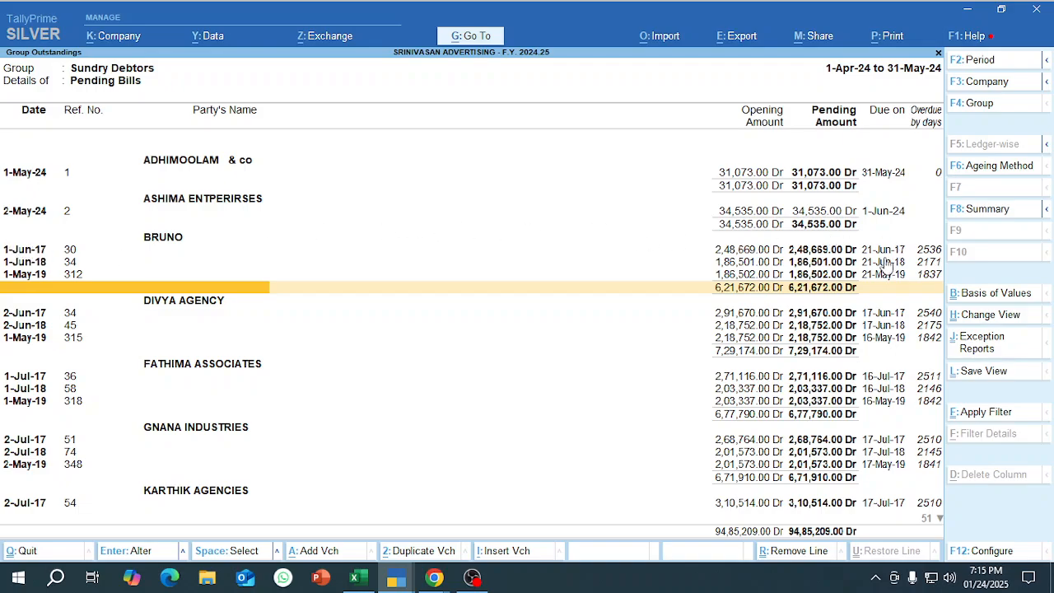
{"action": "left_click", "coordinate": [971, 165]}
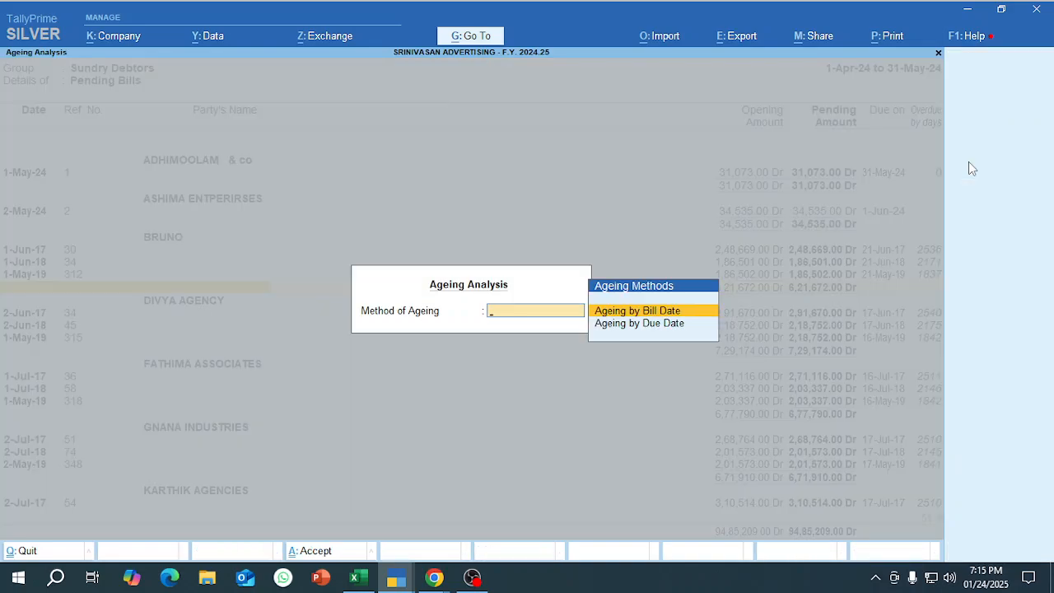
{"action": "key", "text": "Return"}
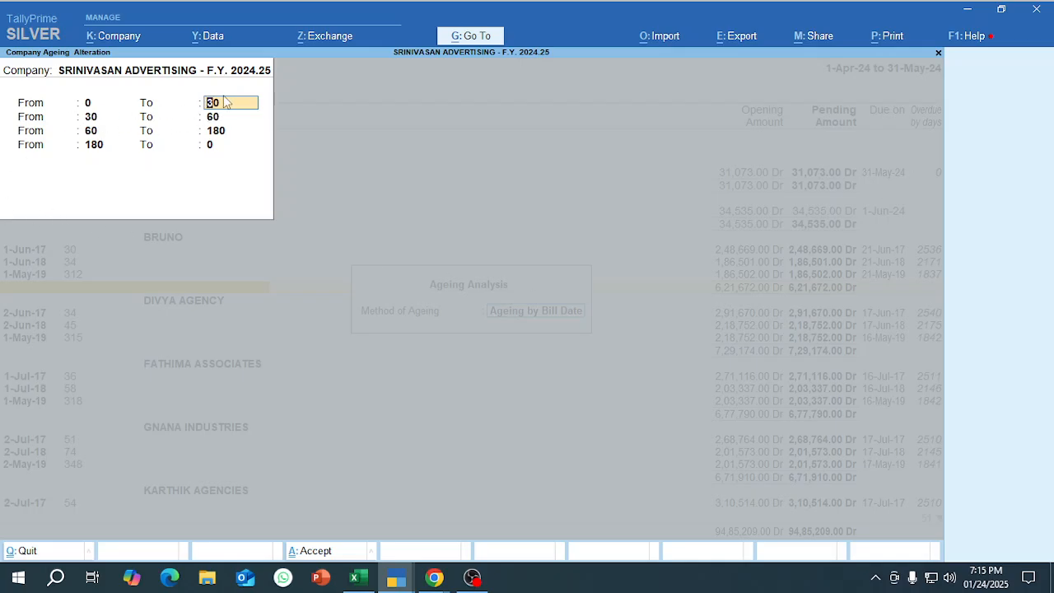
{"action": "key", "text": "Return"}
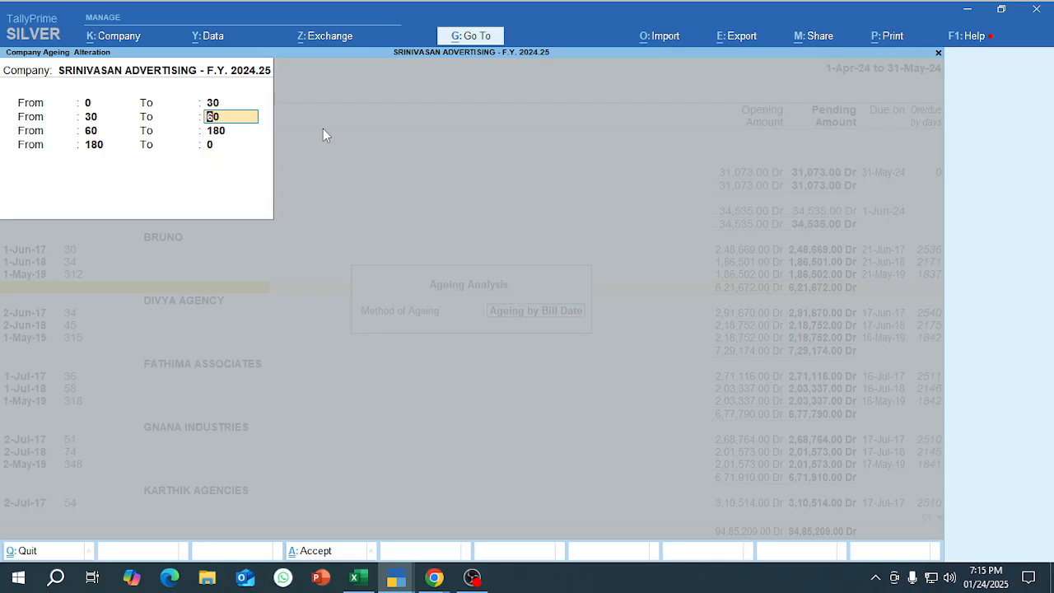
{"action": "key", "text": "Up"}
{"action": "key", "text": "Return"}
{"action": "key", "text": "Return"}
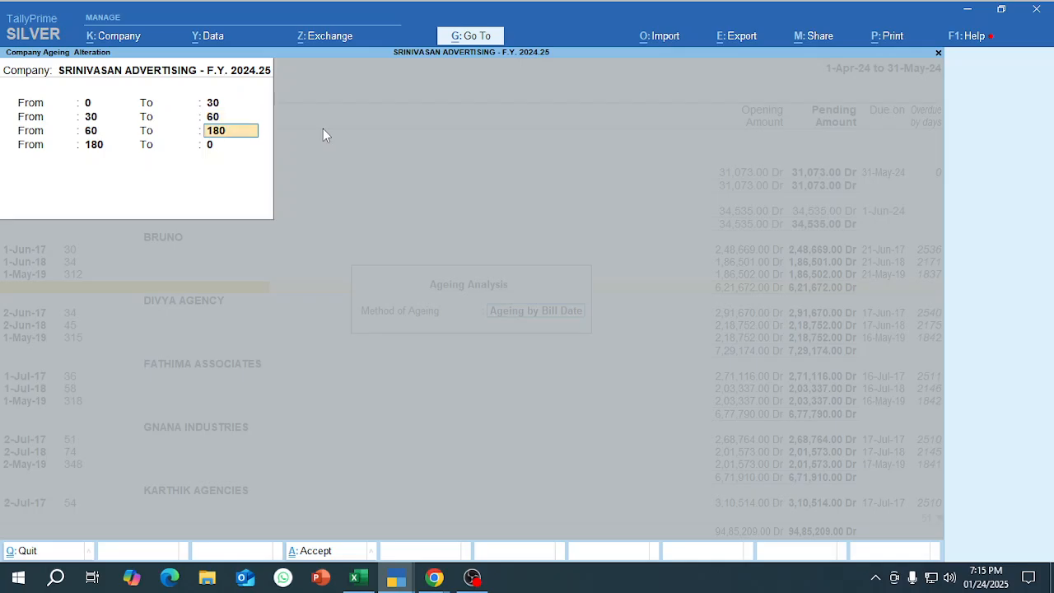
{"action": "key", "text": "Return"}
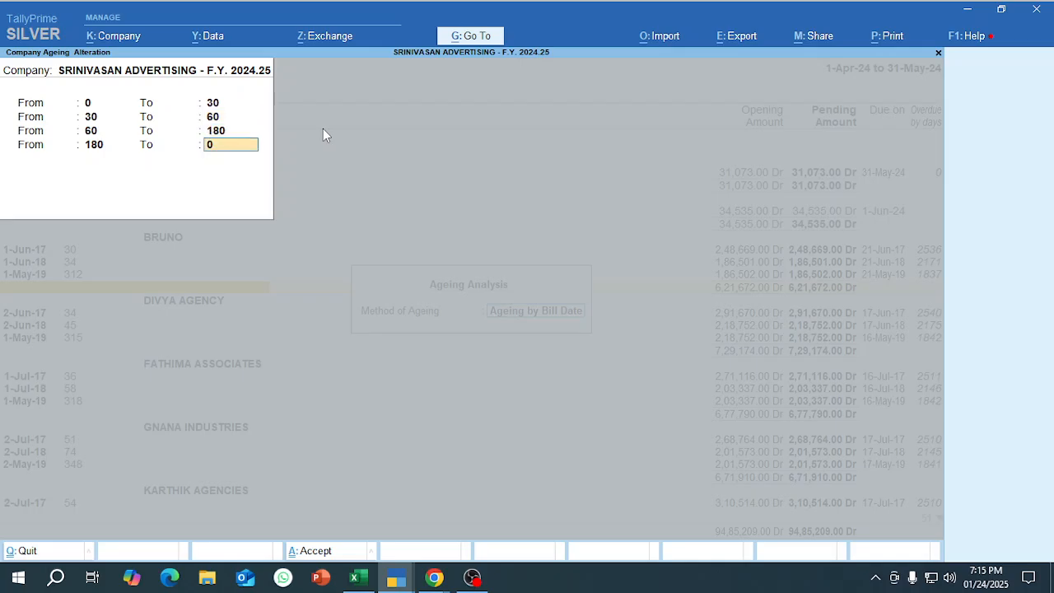
{"action": "key", "text": "Return"}
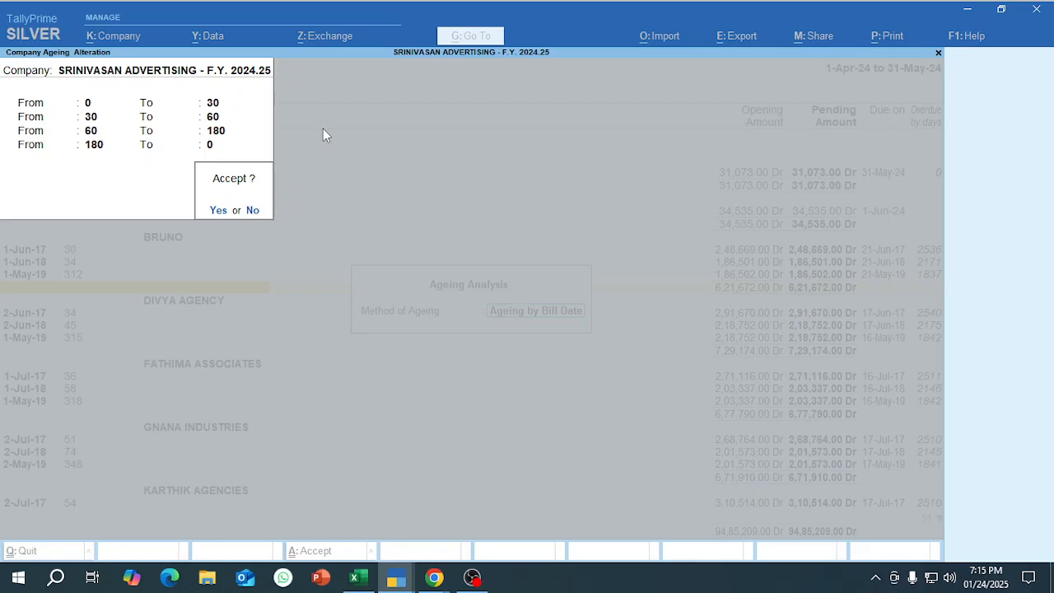
{"action": "key", "text": "Return"}
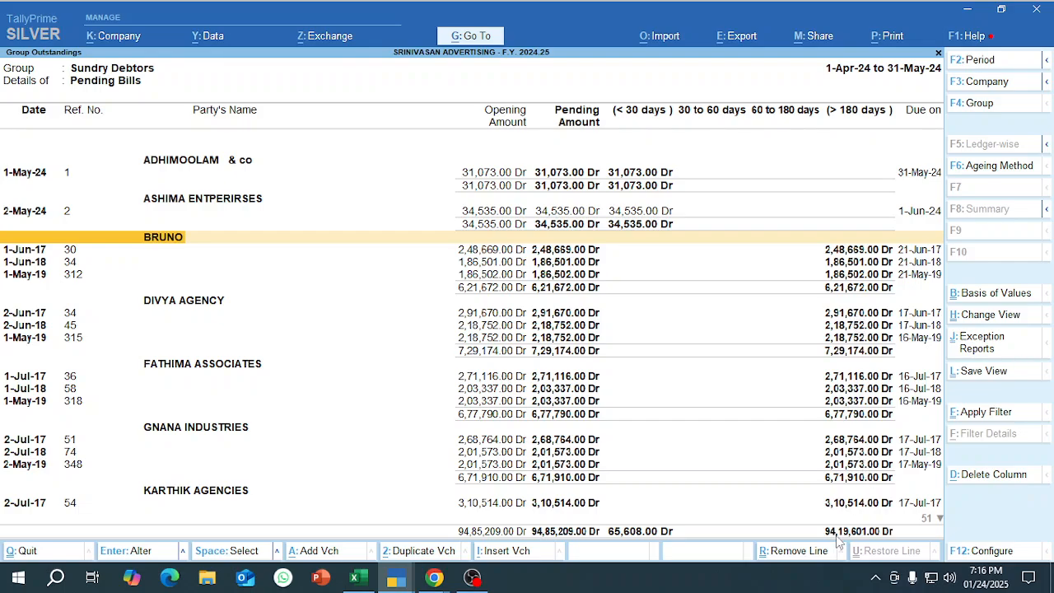
Switch to the Google Meet window in Chrome.
{"action": "key", "text": "alt"}
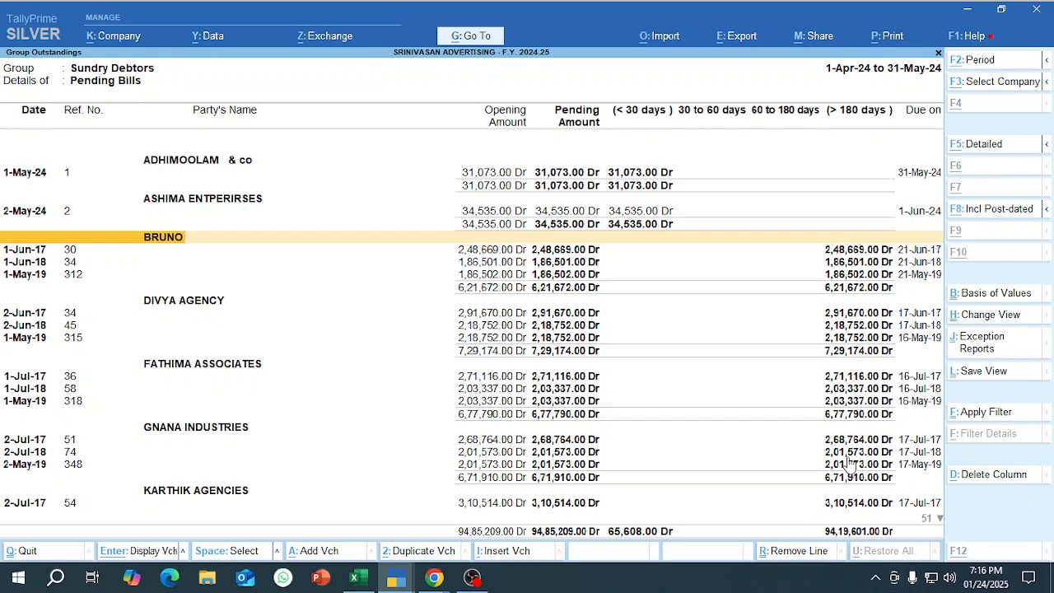
{"action": "key", "text": "alt+Tab"}
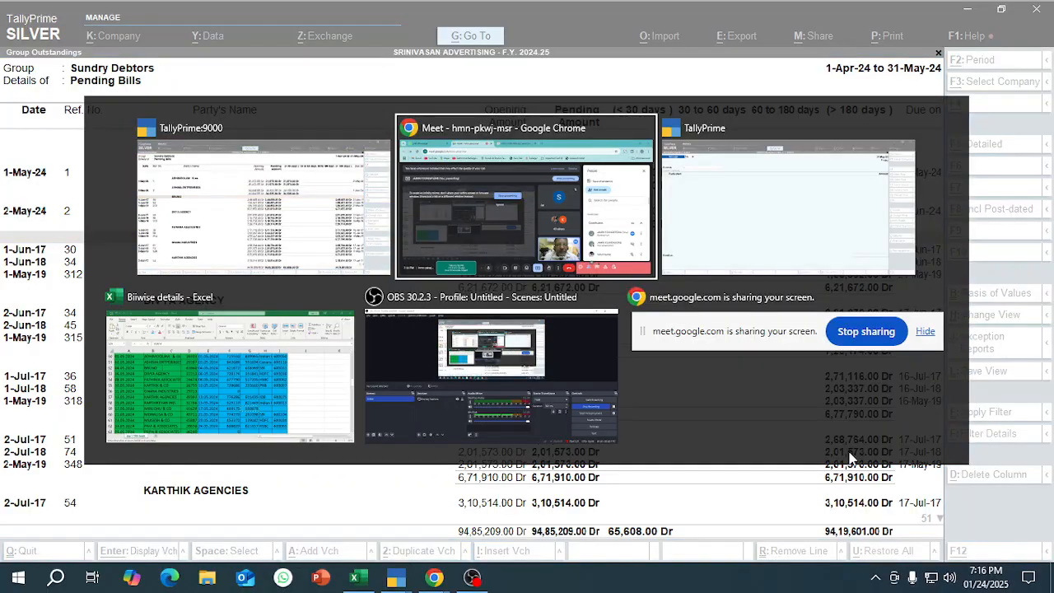